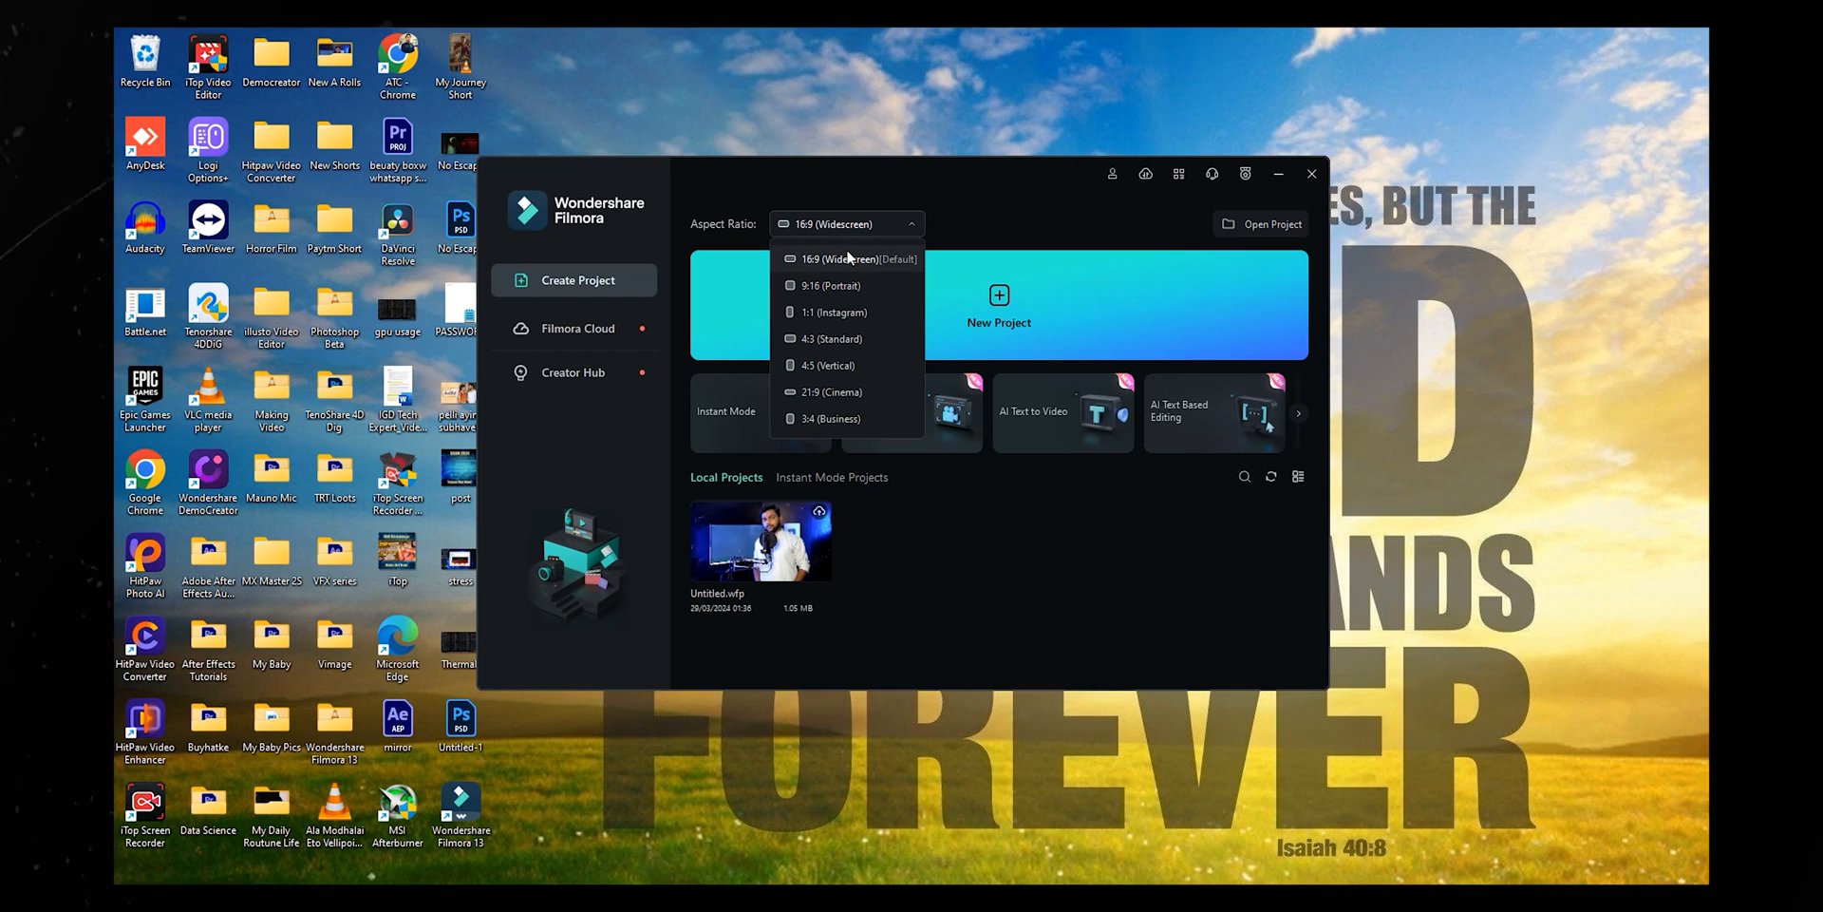
- Keep the 16:9 widescreen aspect ratio and create a new empty project
left_click(852, 257)
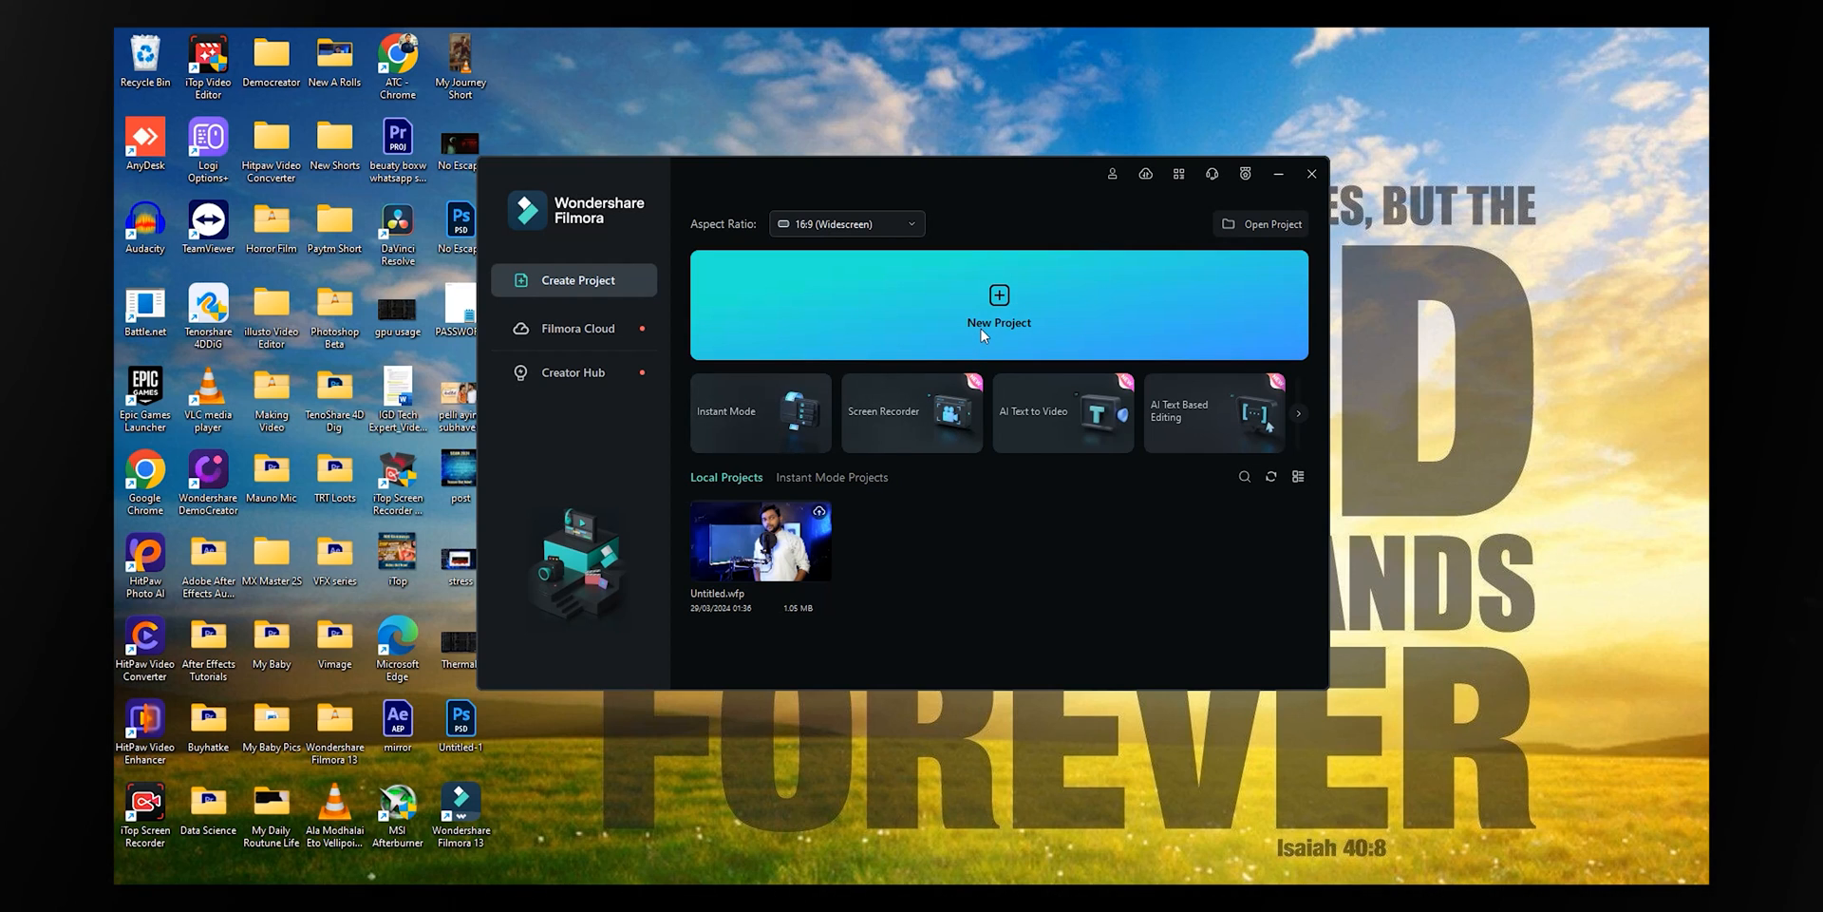
left_click(982, 329)
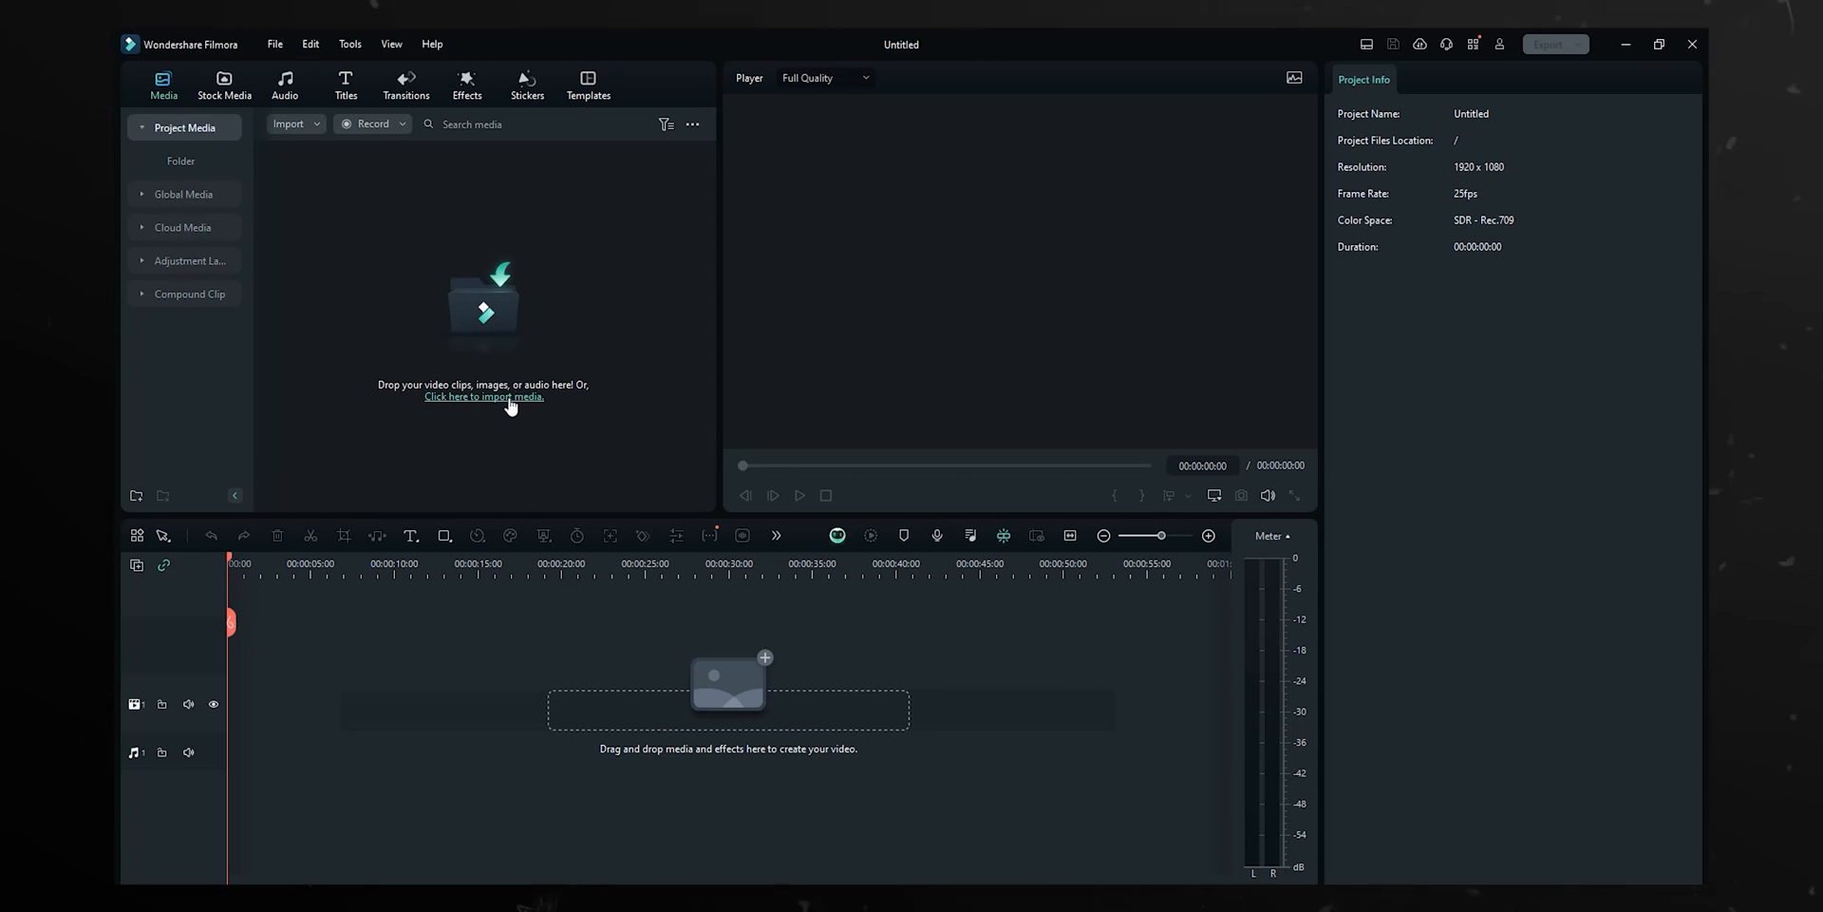
- Import clip C0050 onto the timeline and match the project to 3840 x 2160 25fps
left_click(511, 405)
scroll(190, 351, "down", 5)
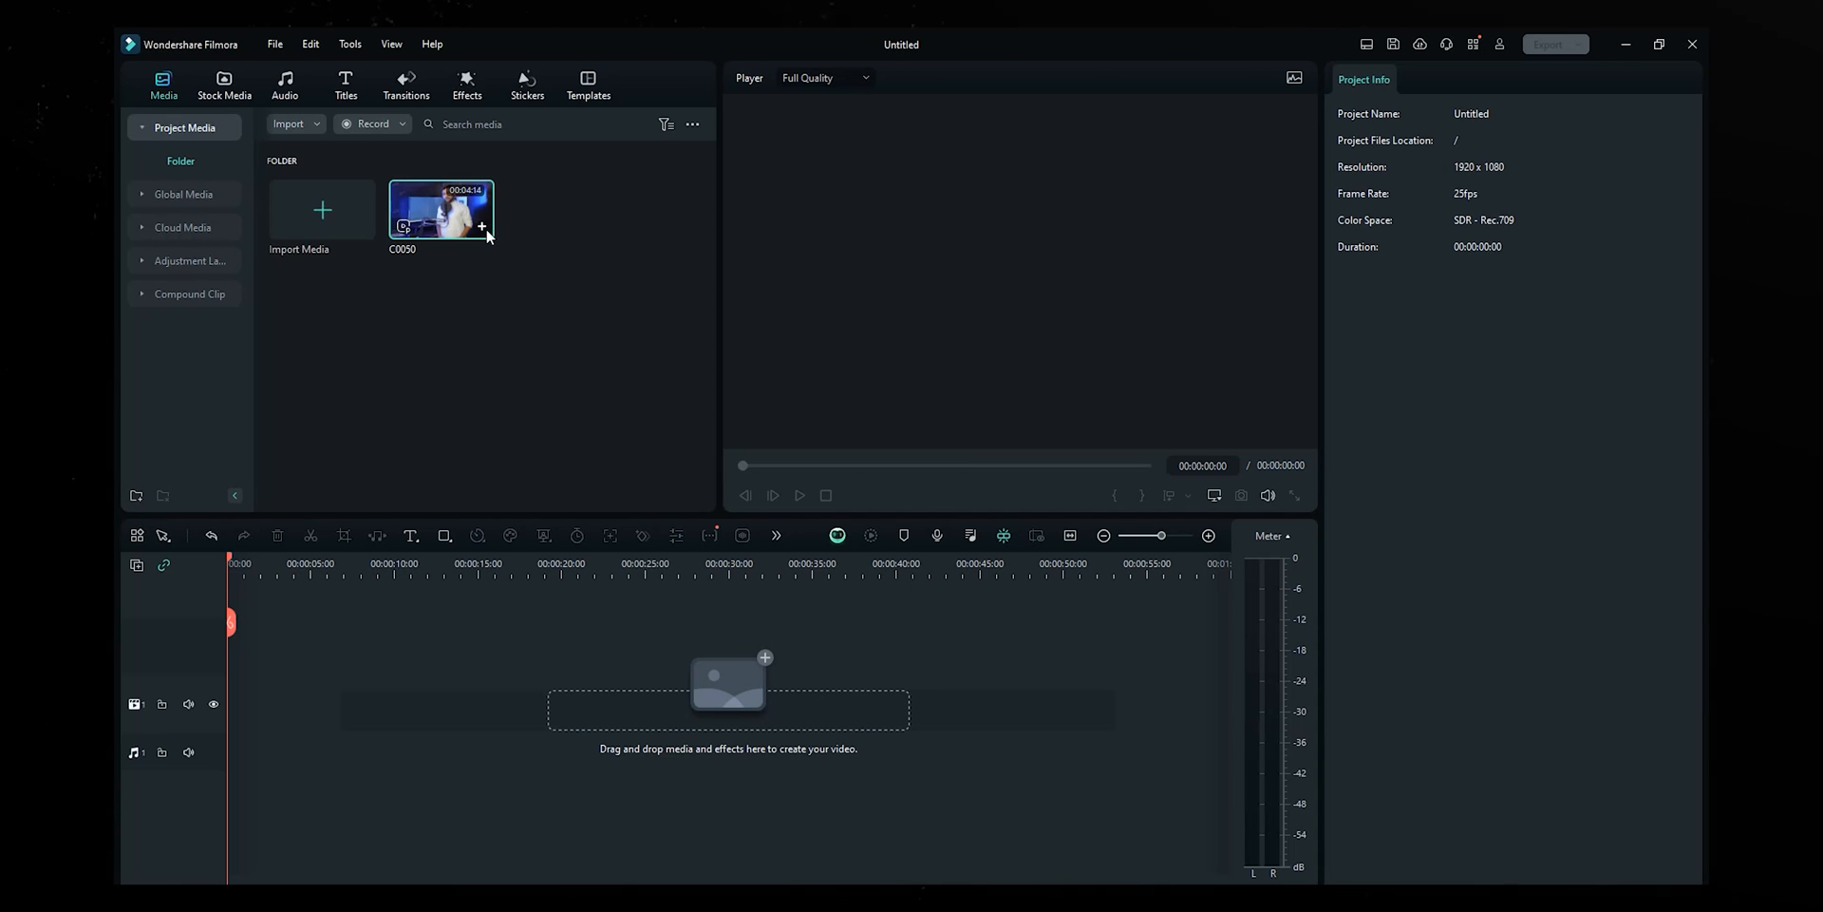
left_click_drag(486, 234, 230, 668)
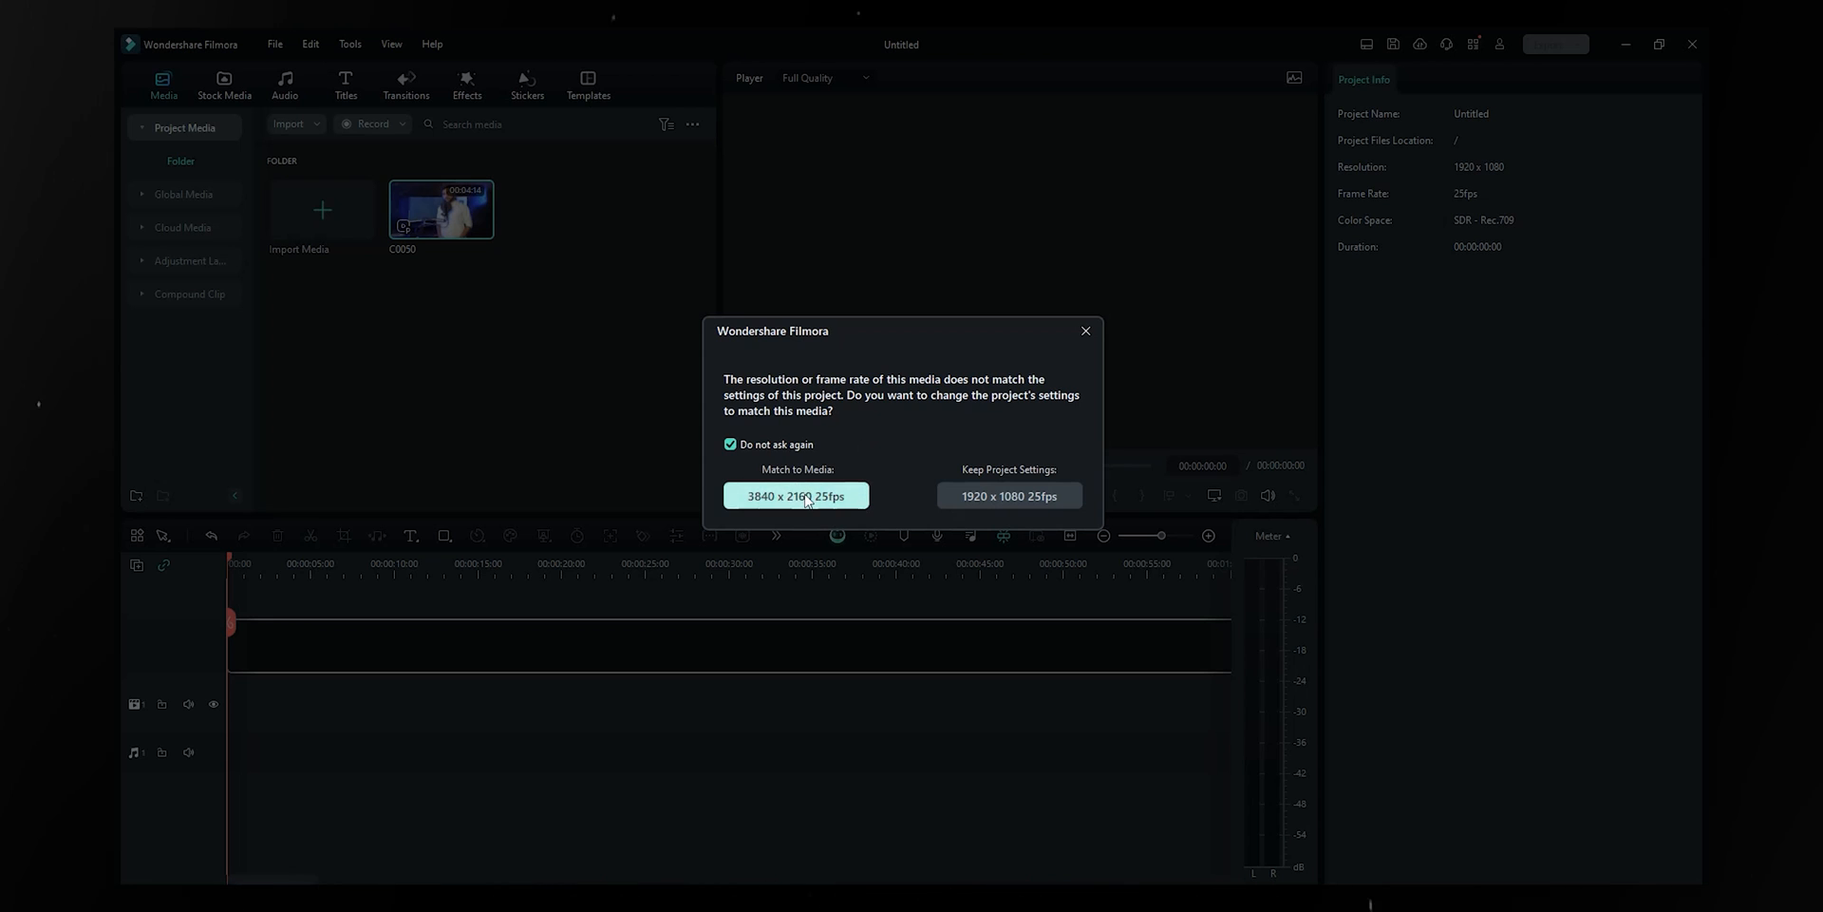
left_click(805, 496)
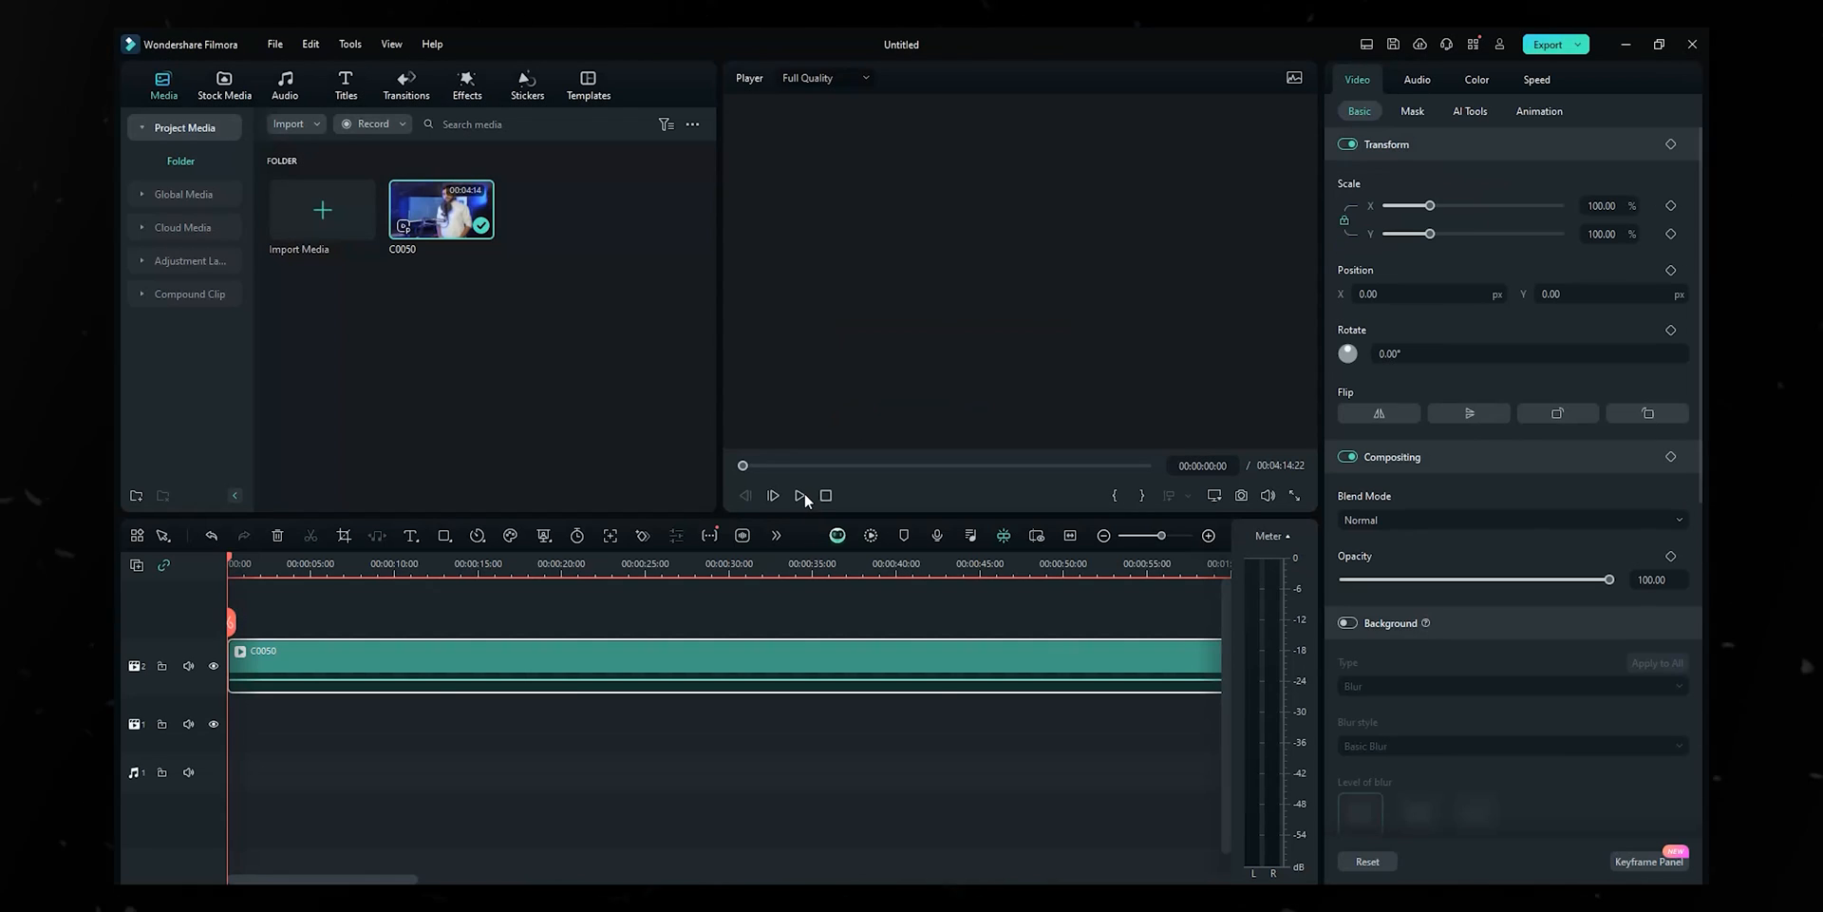
- Play from about 4 seconds at 1/4 preview quality with track 2 muted
left_click(313, 570)
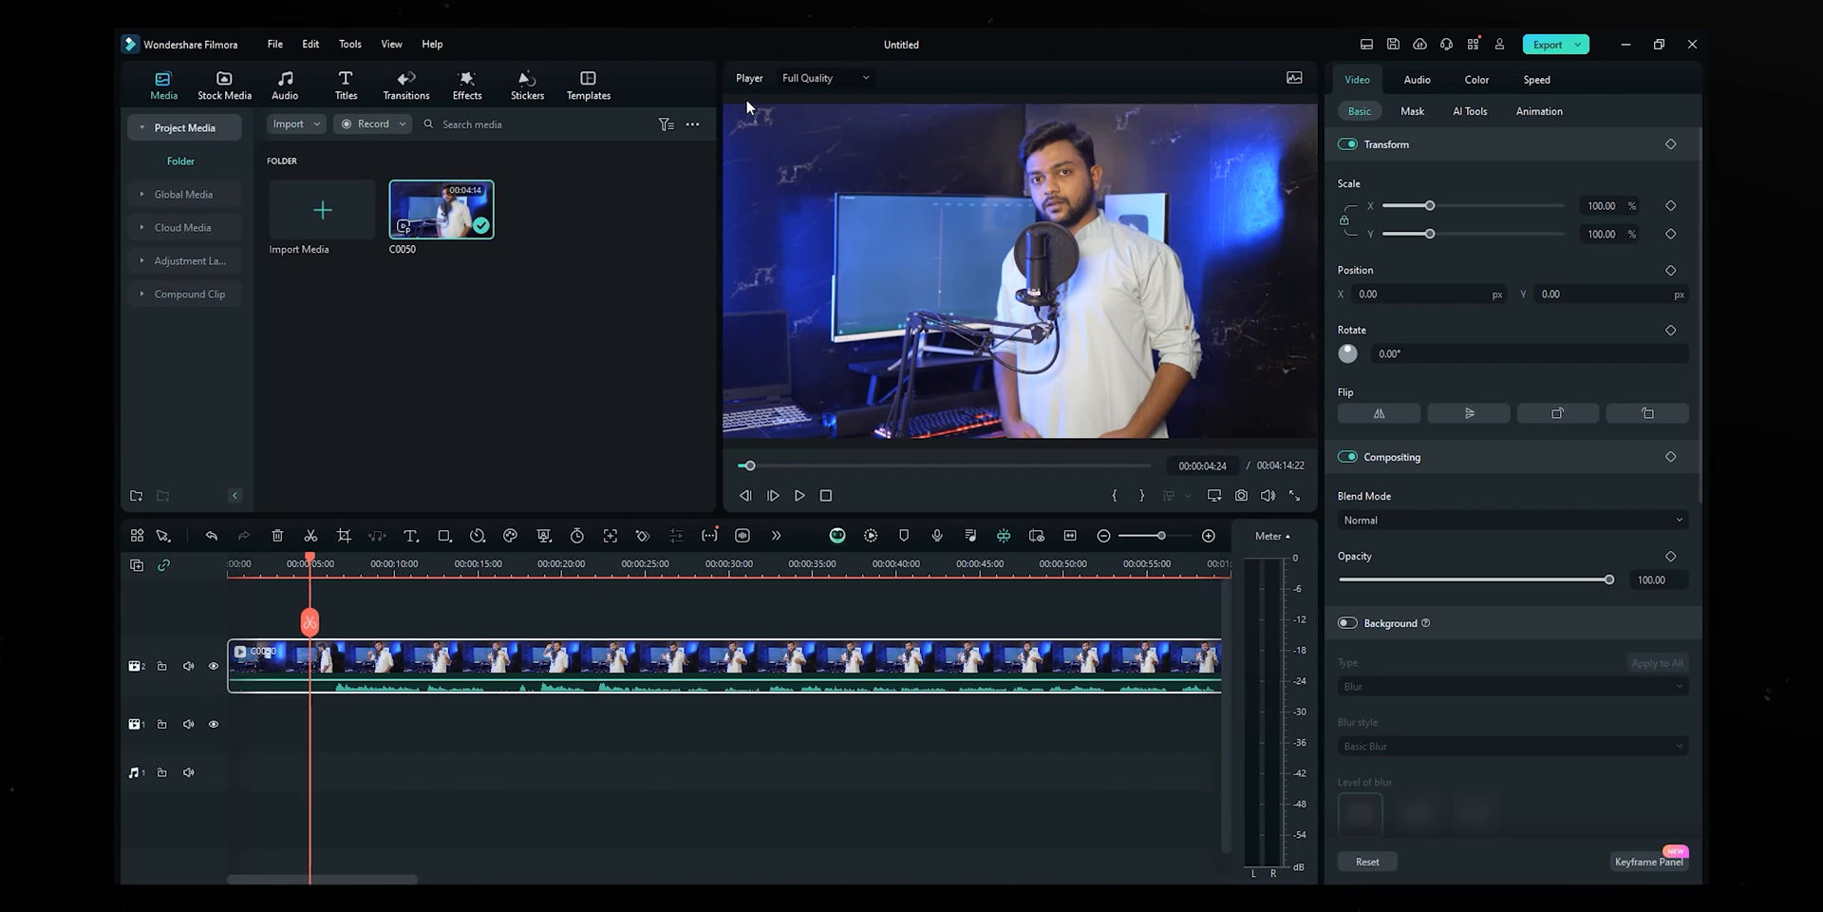
left_click(826, 79)
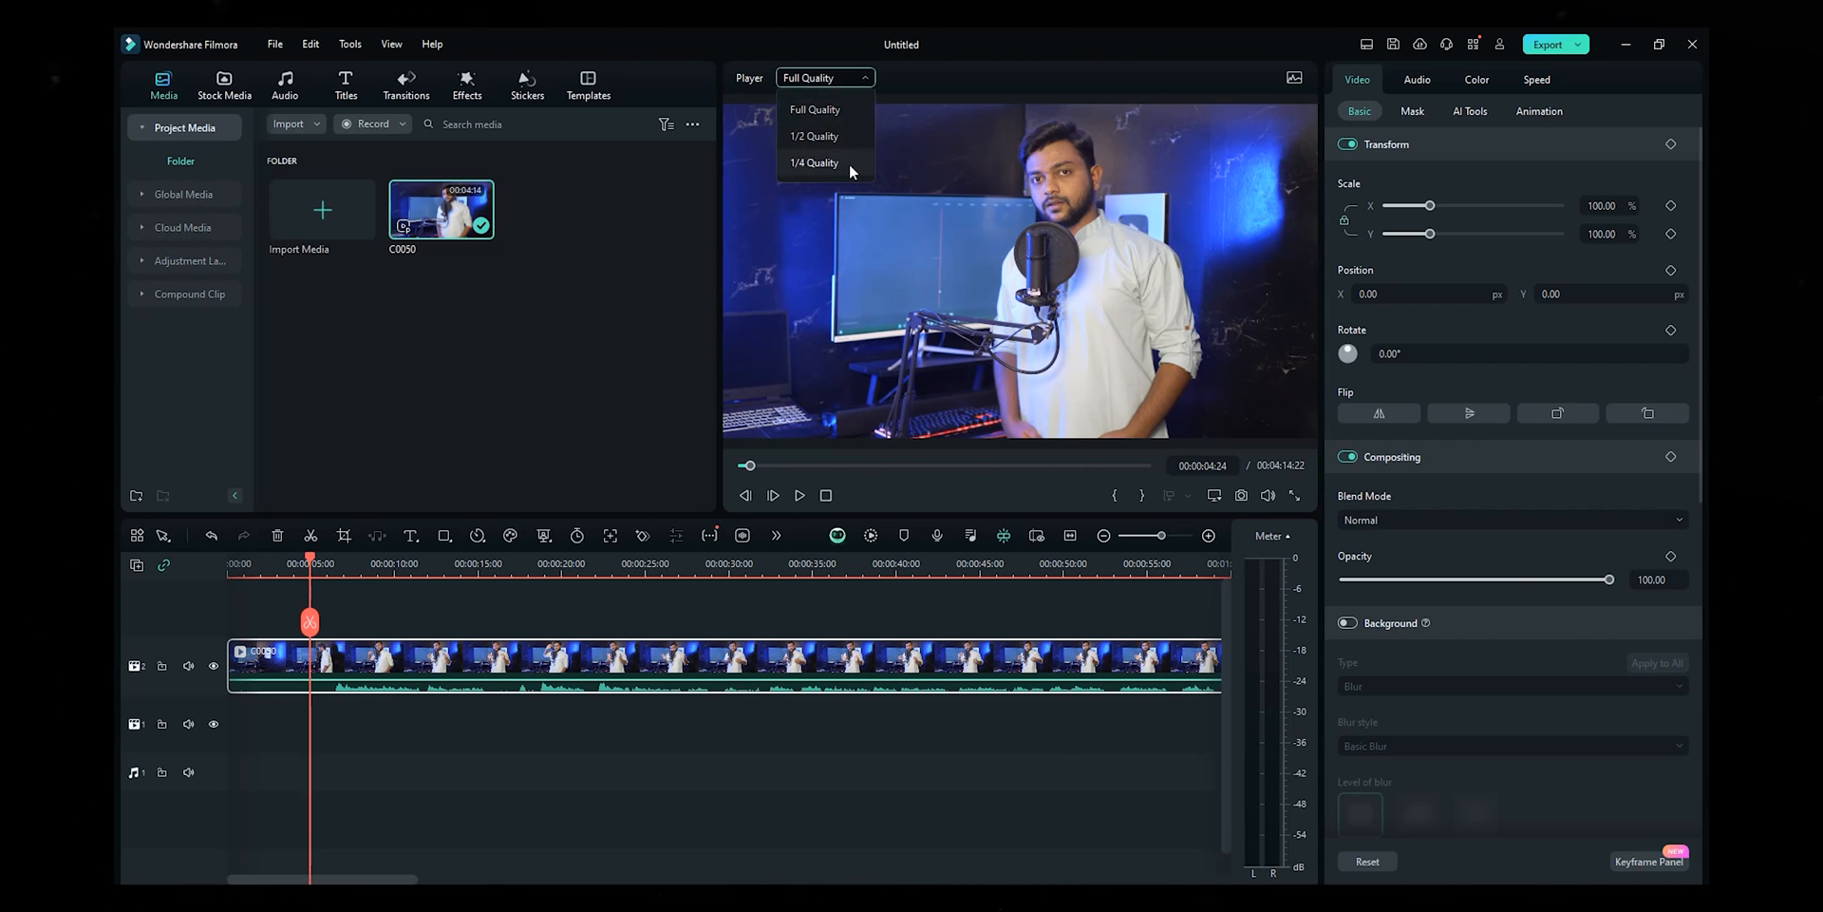
left_click(818, 165)
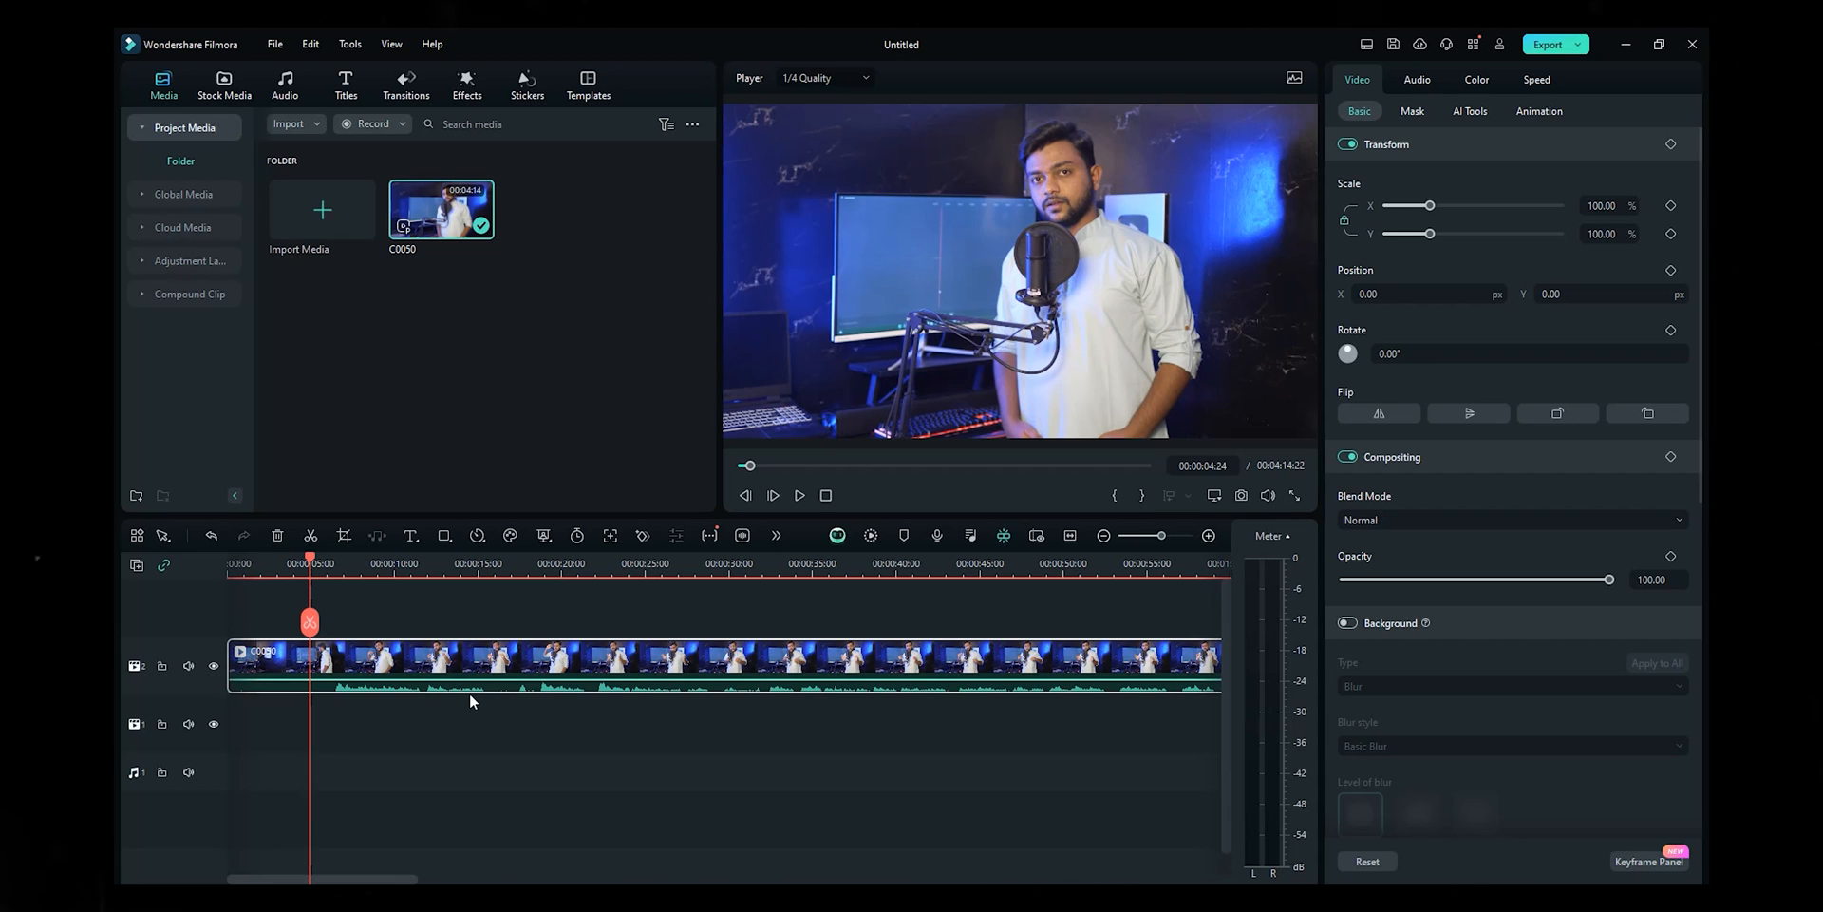
left_click(188, 666)
key("space")
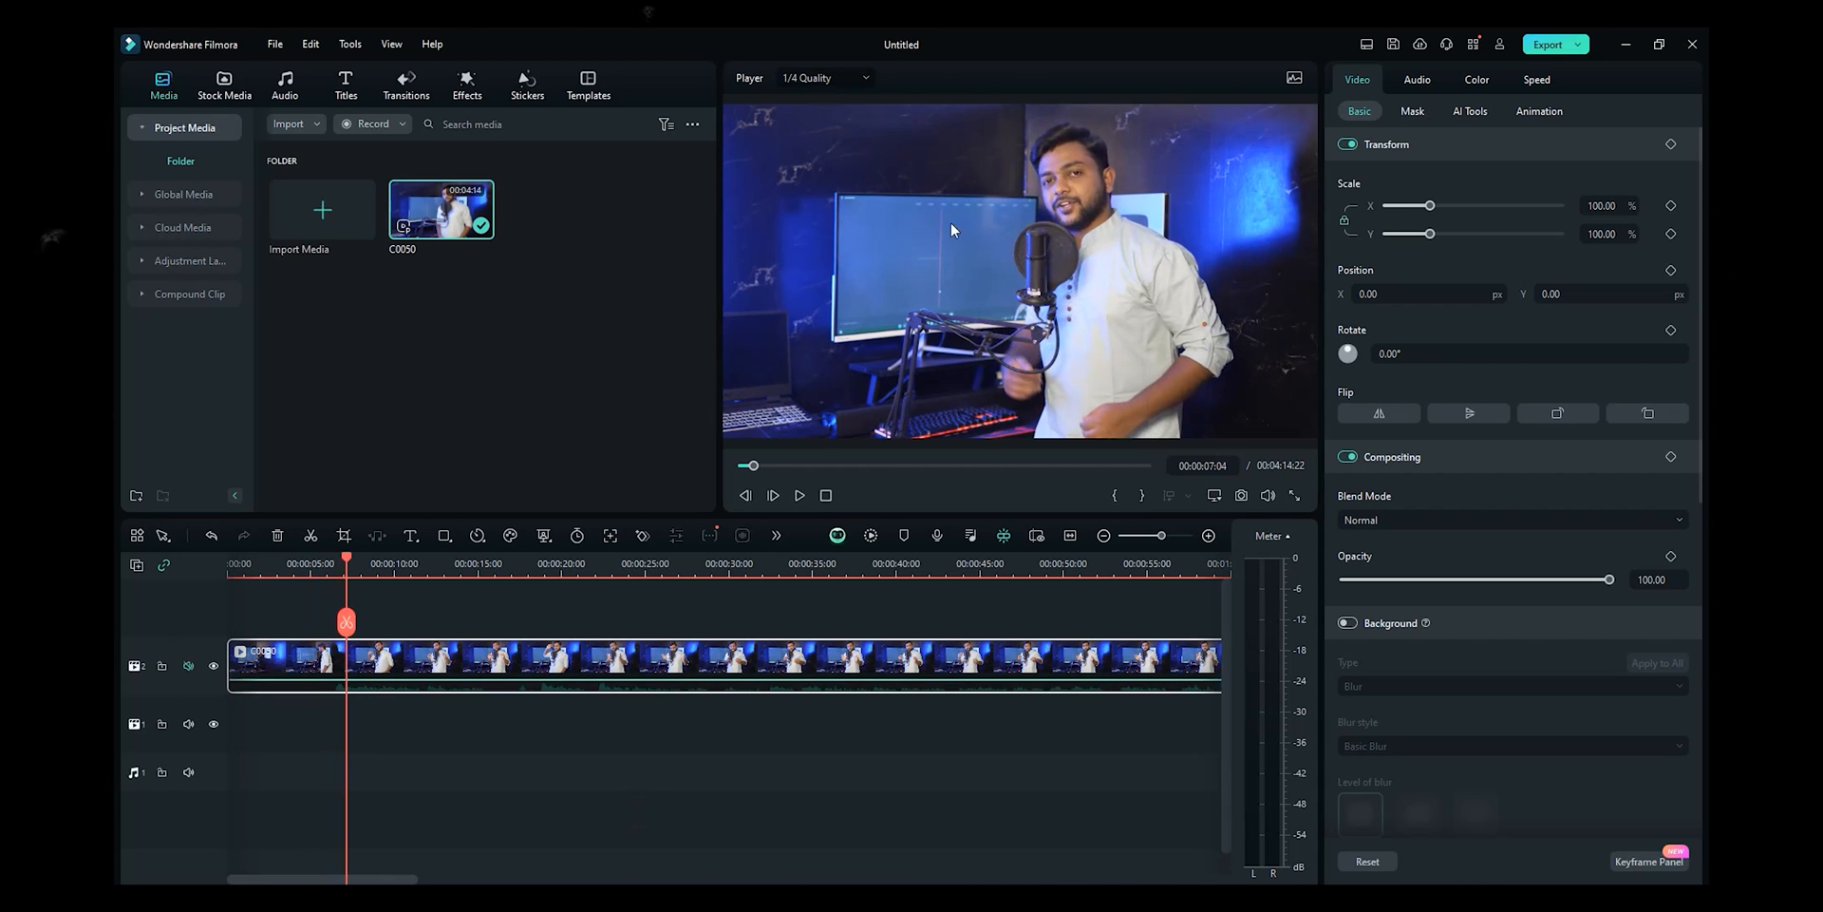
- Set preview playback back to Full Quality
left_click(822, 78)
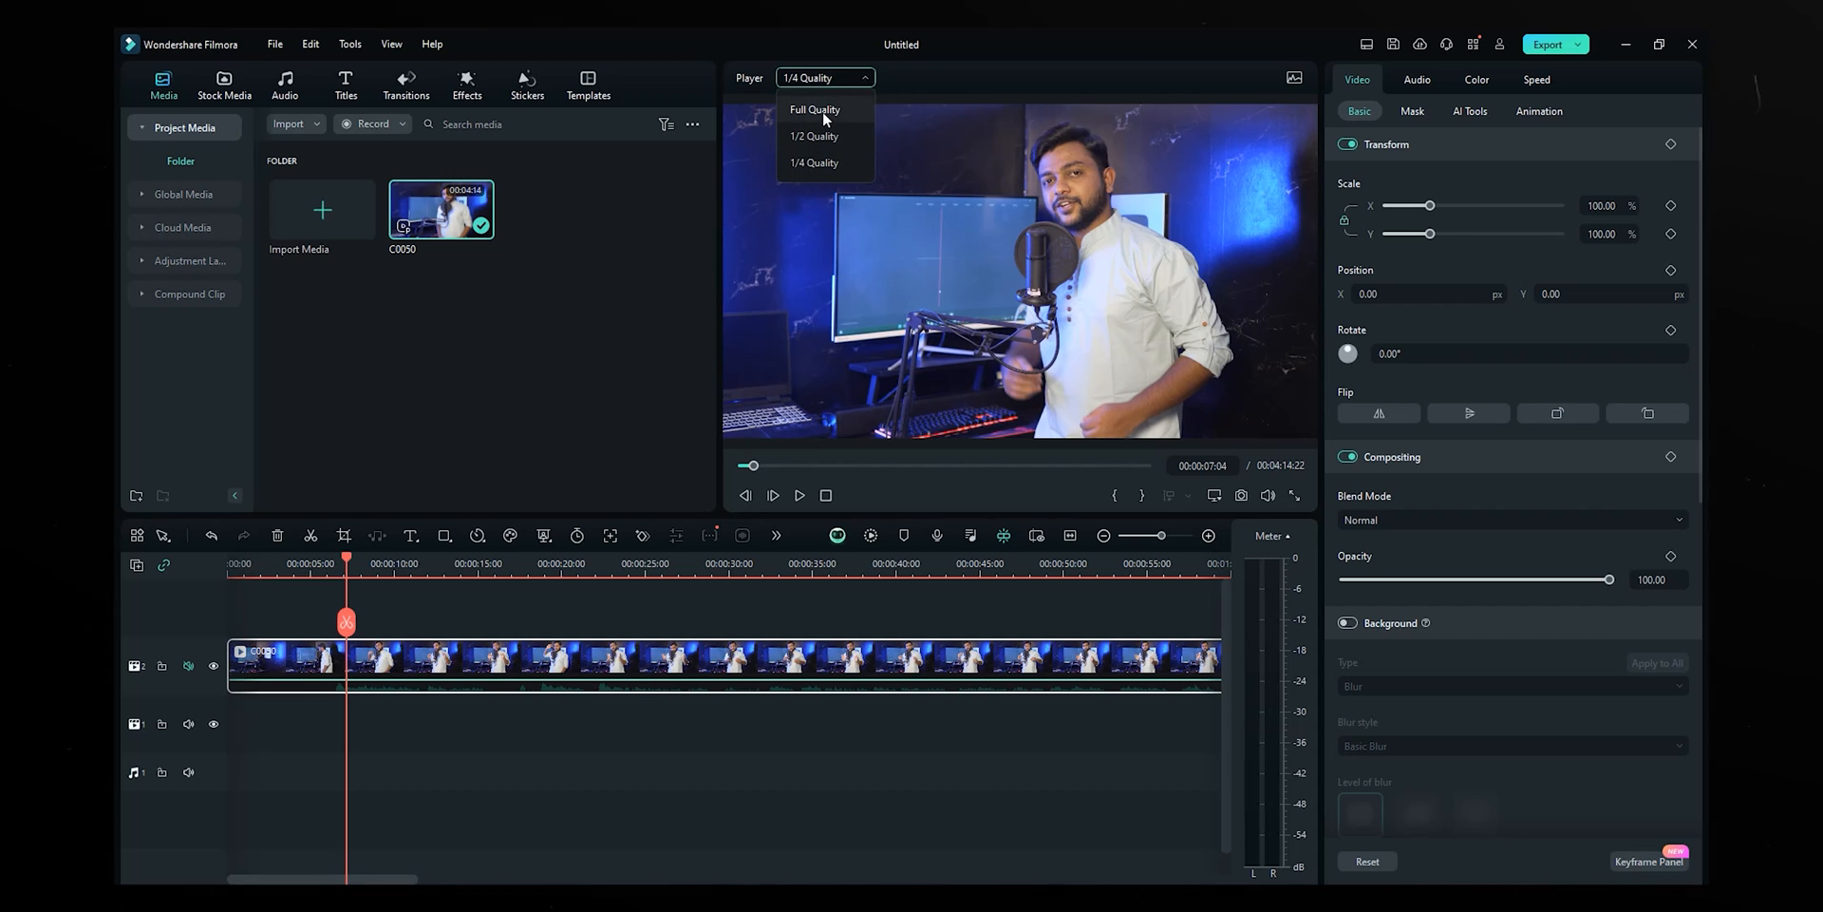
left_click(823, 111)
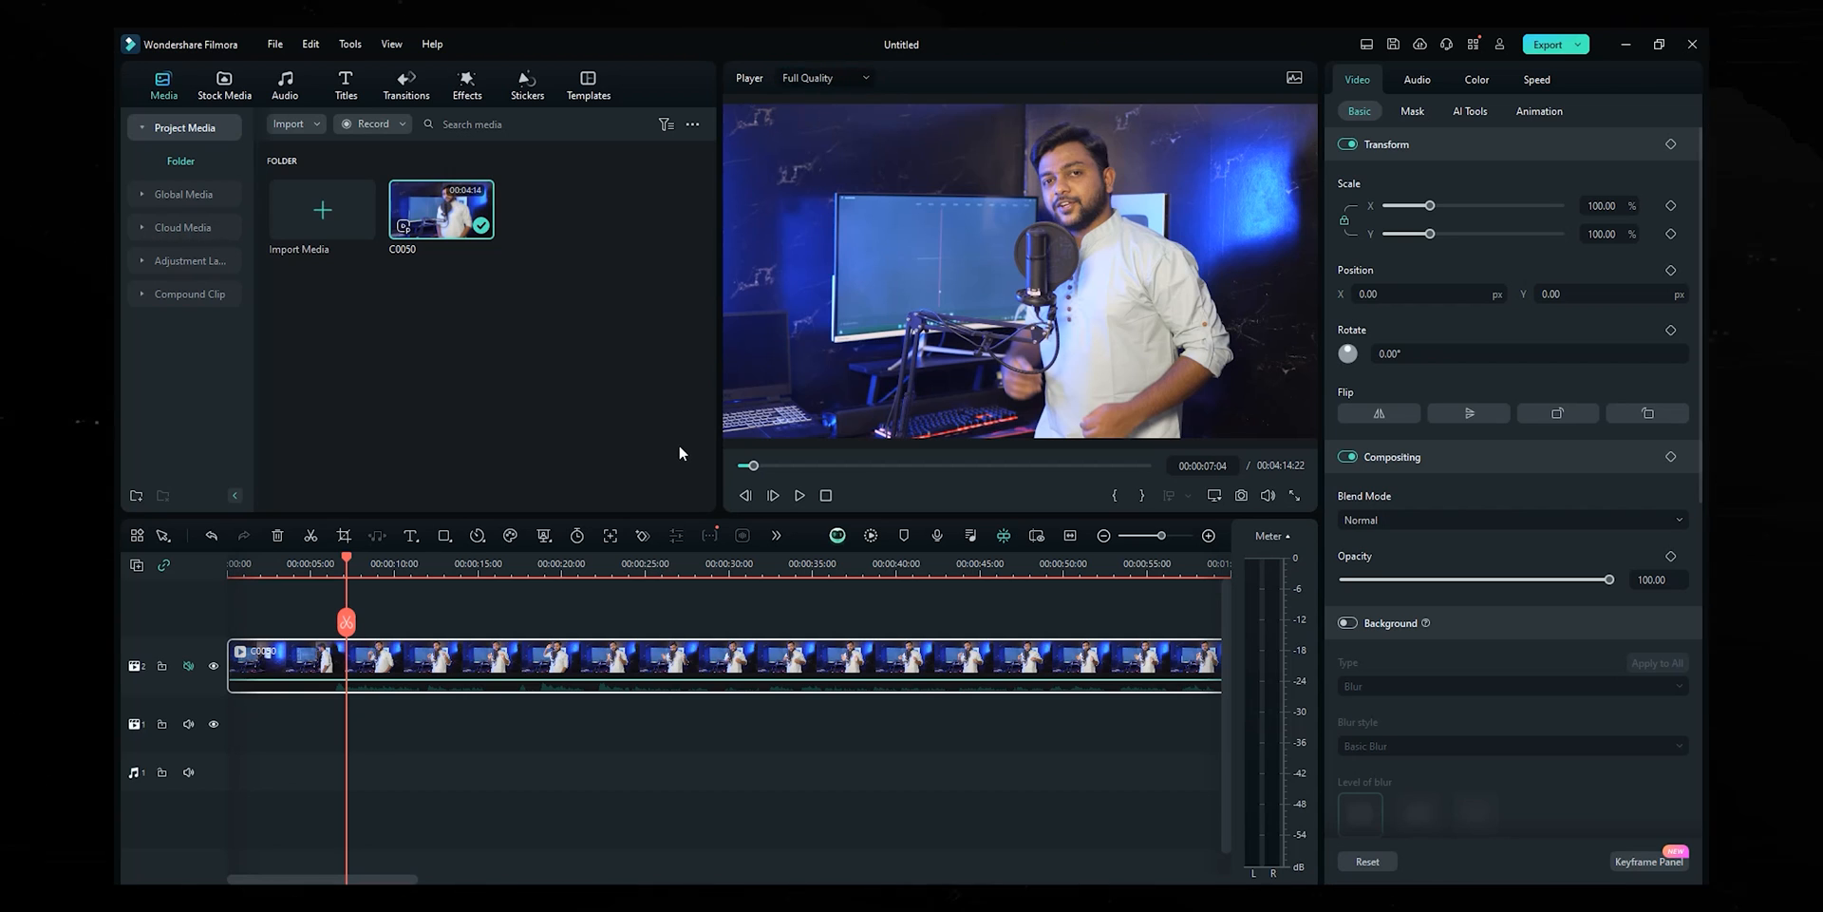
left_click(814, 77)
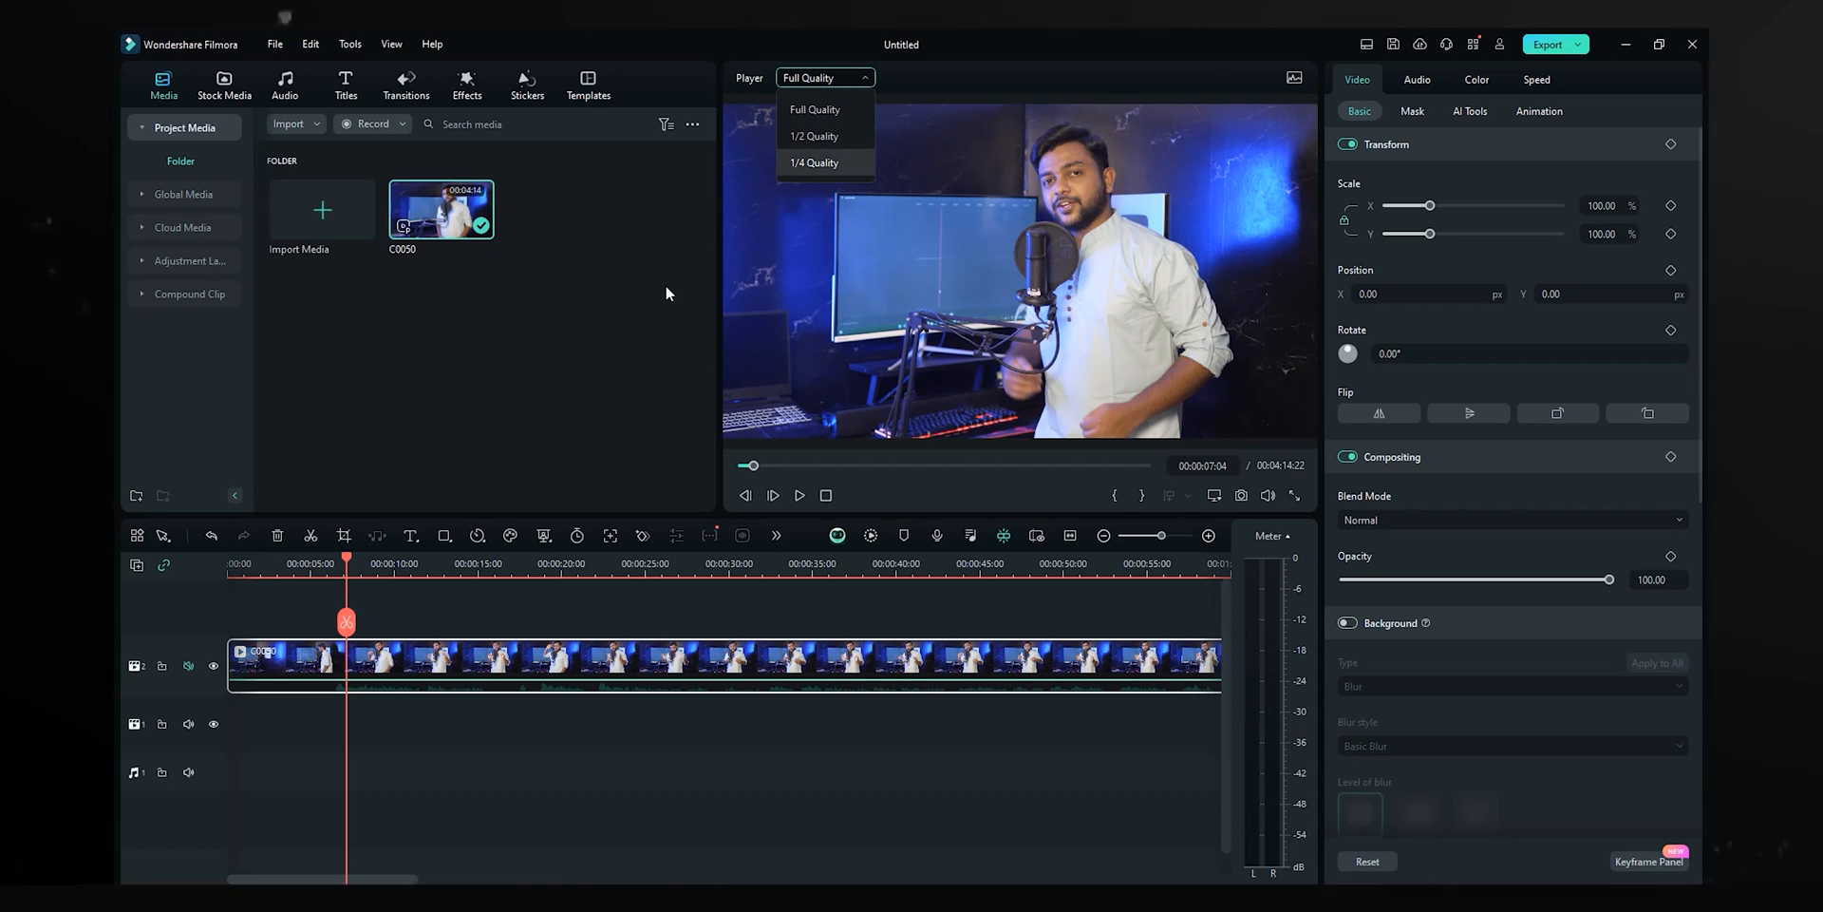
left_click(627, 340)
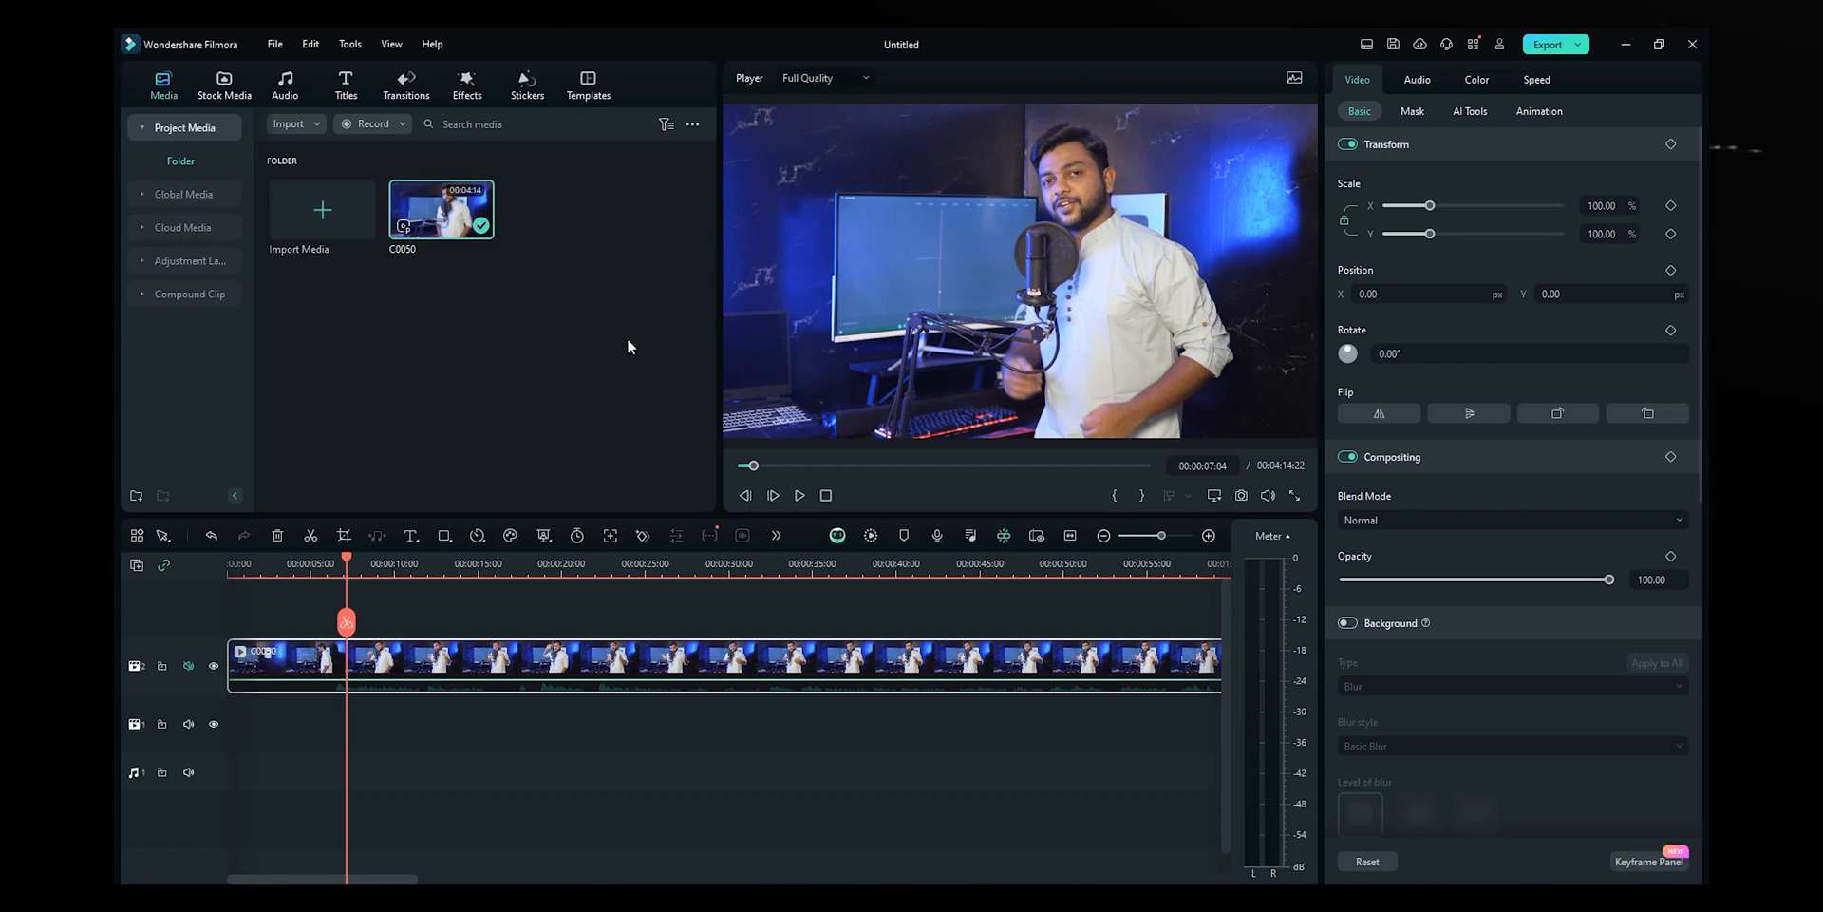
- In Performance preferences, enable auto-create proxies for video above 1920 x 1080
left_click(277, 44)
left_click(337, 380)
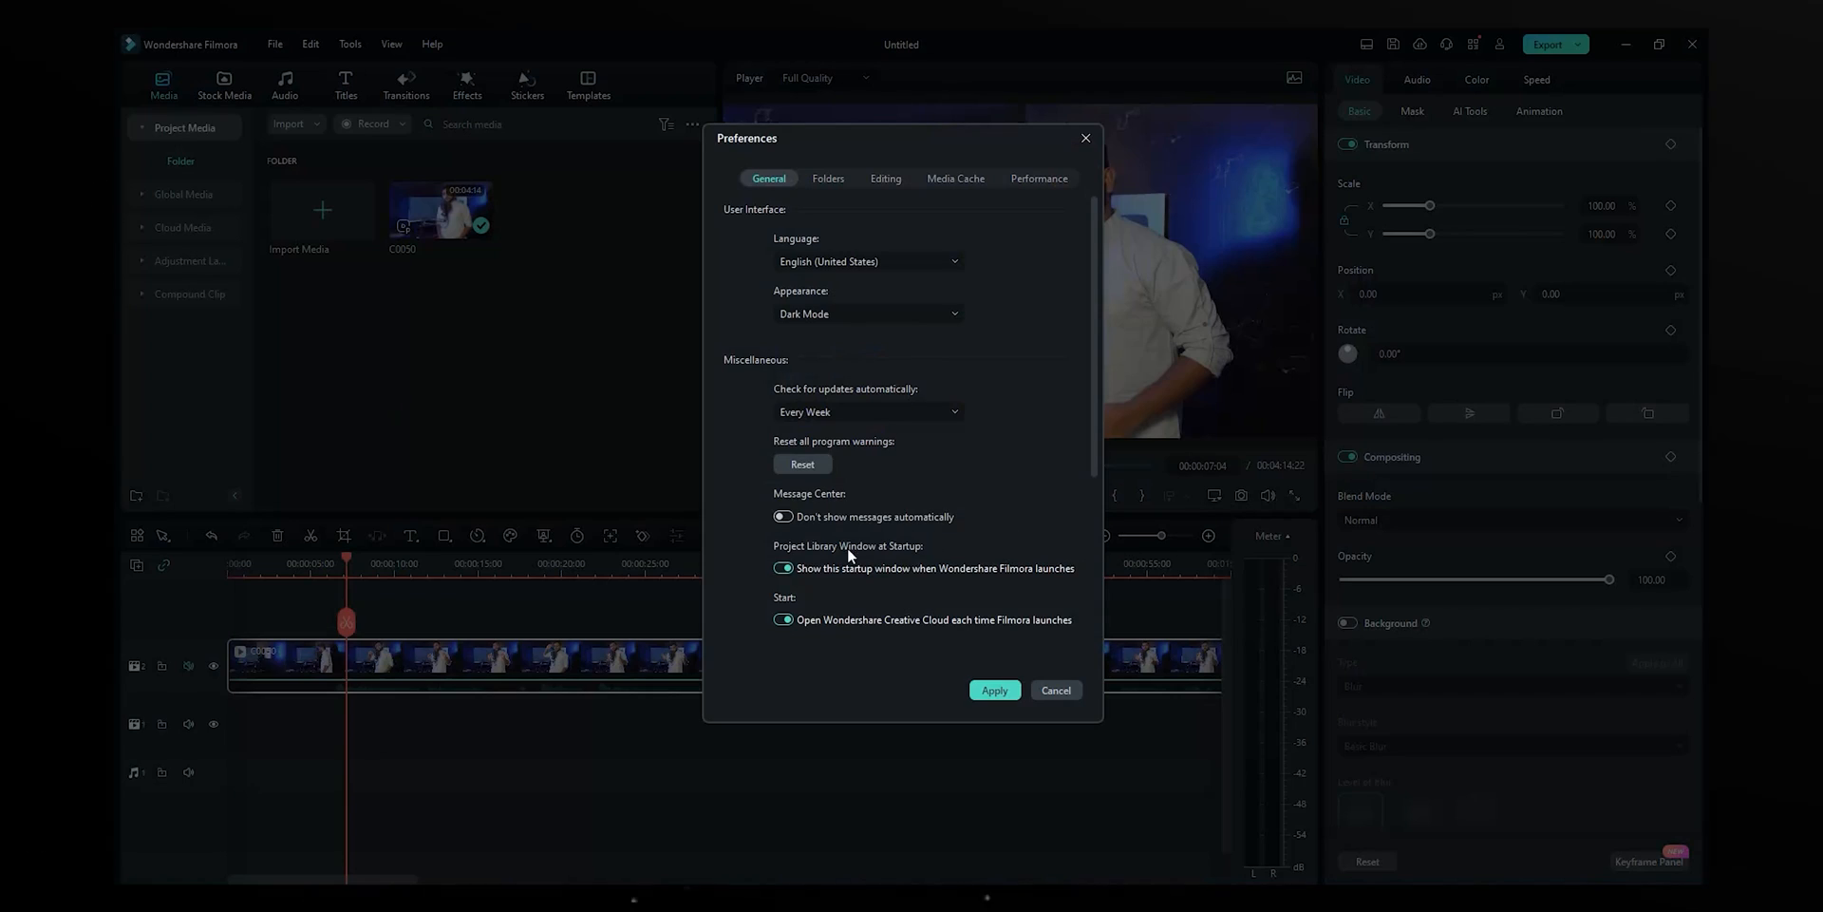
left_click(1056, 180)
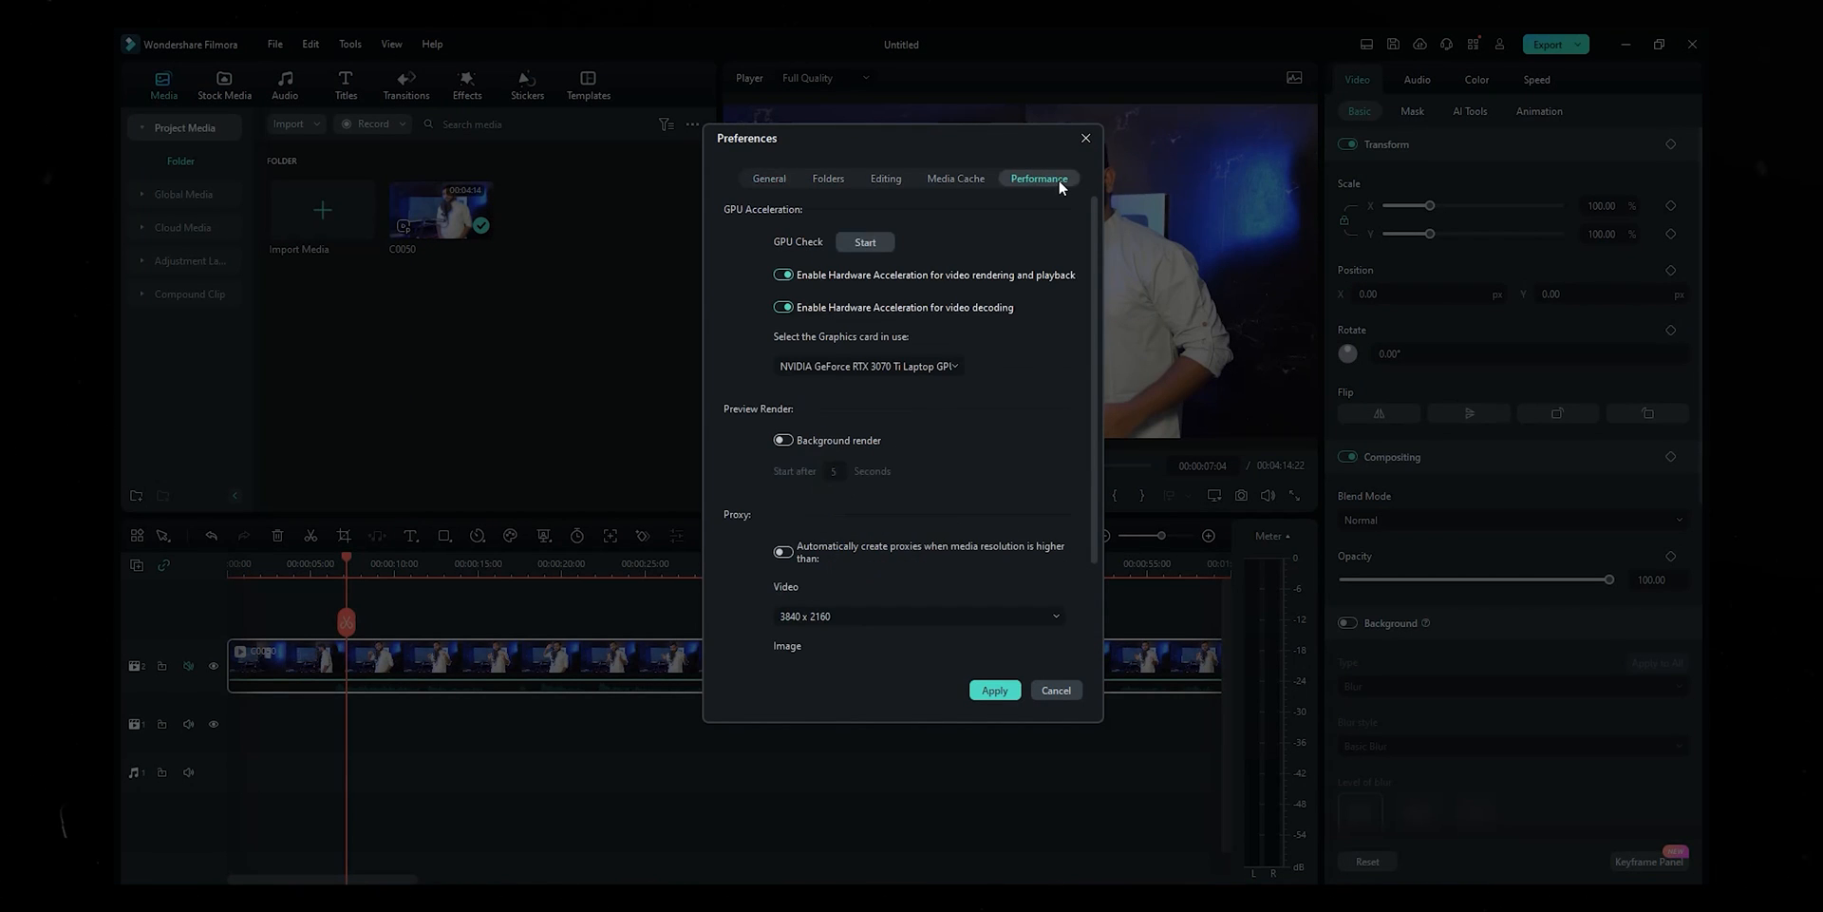
left_click(790, 553)
left_click(859, 615)
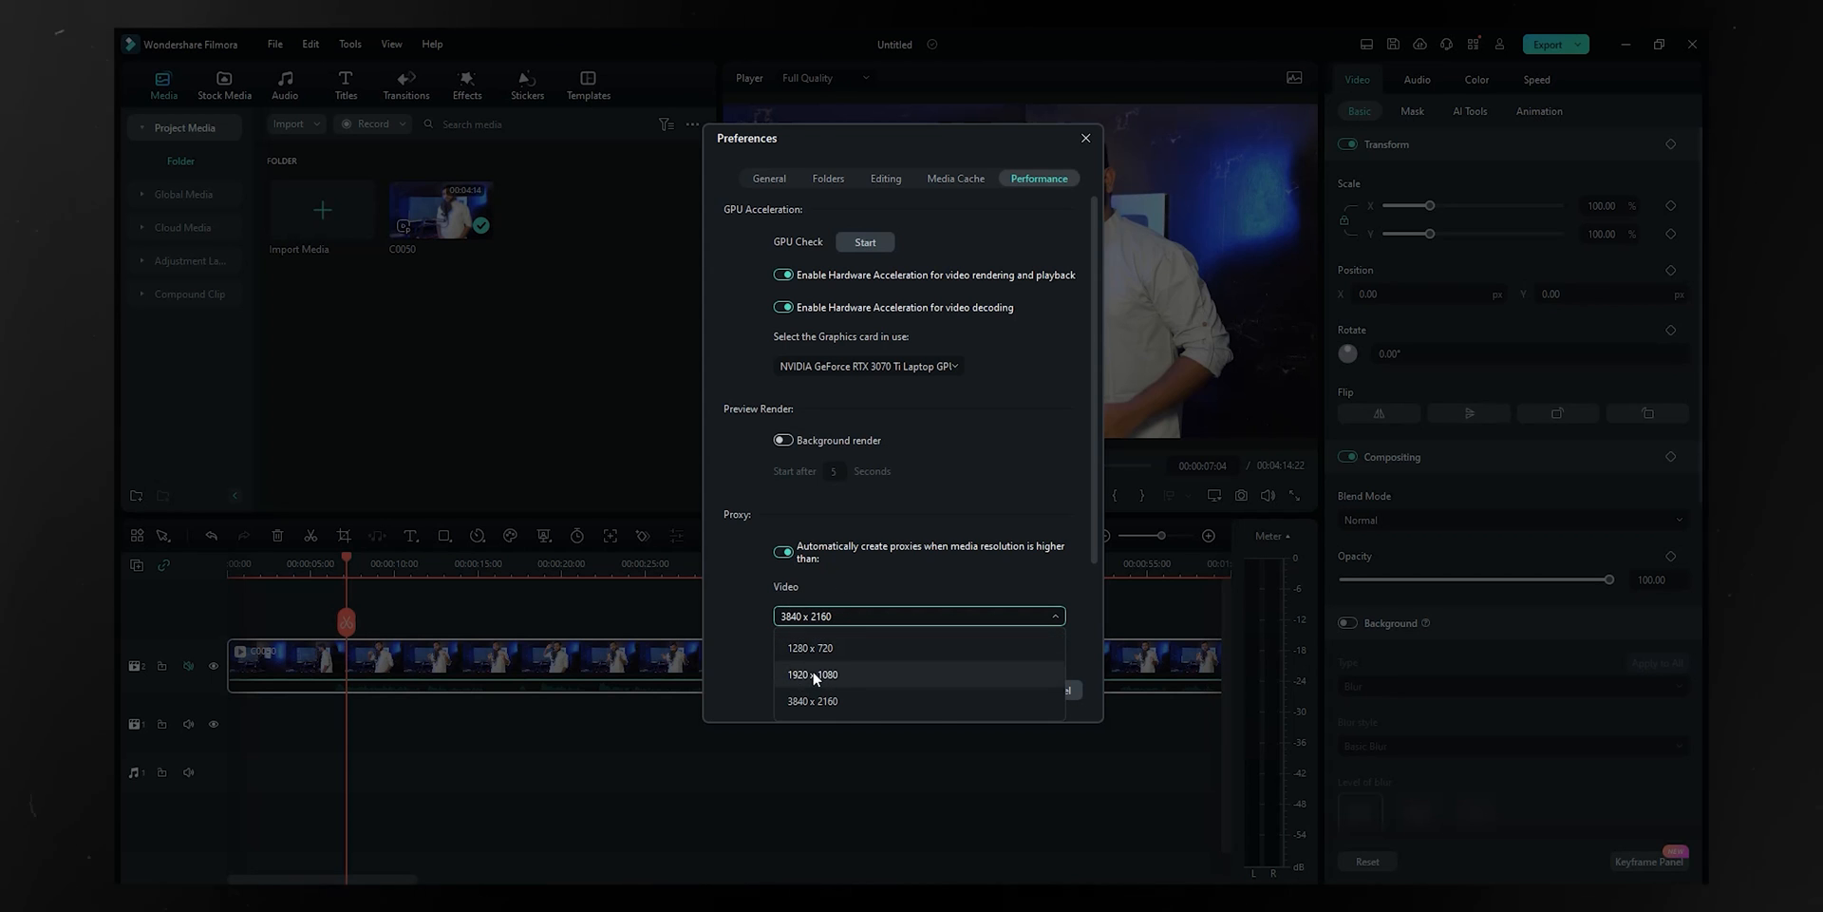
left_click(818, 675)
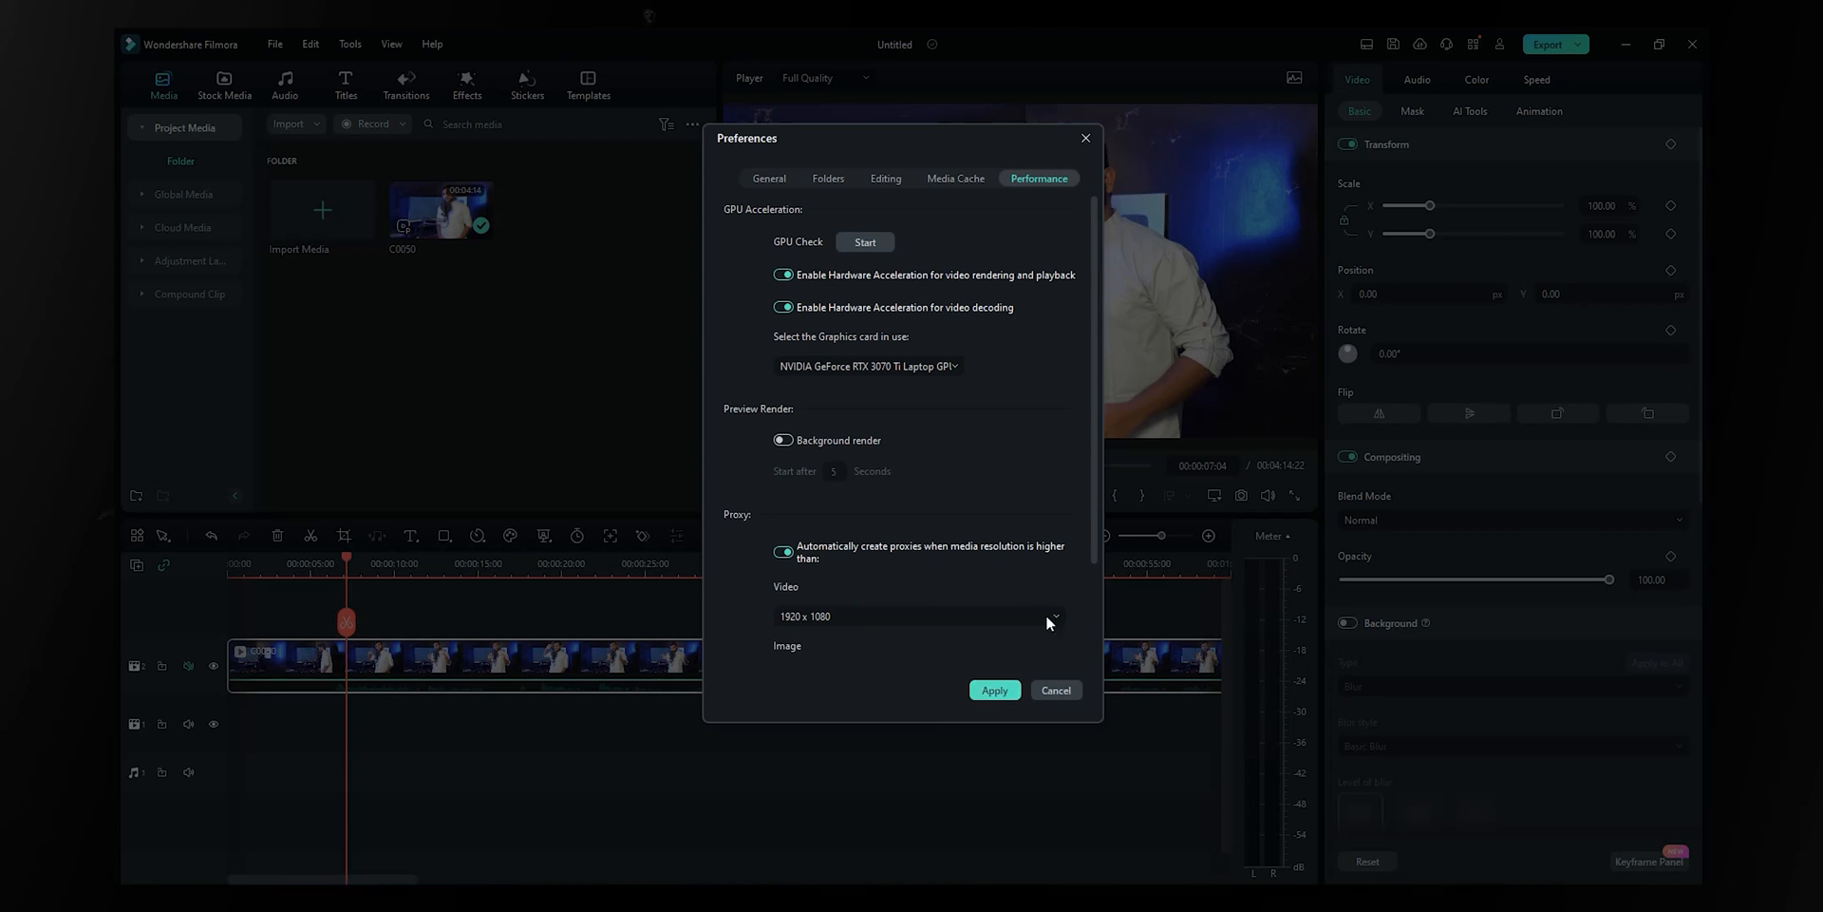
- Recheck the 1920 x 1080 proxy resolution and close Preferences
left_click_drag(886, 138, 656, 162)
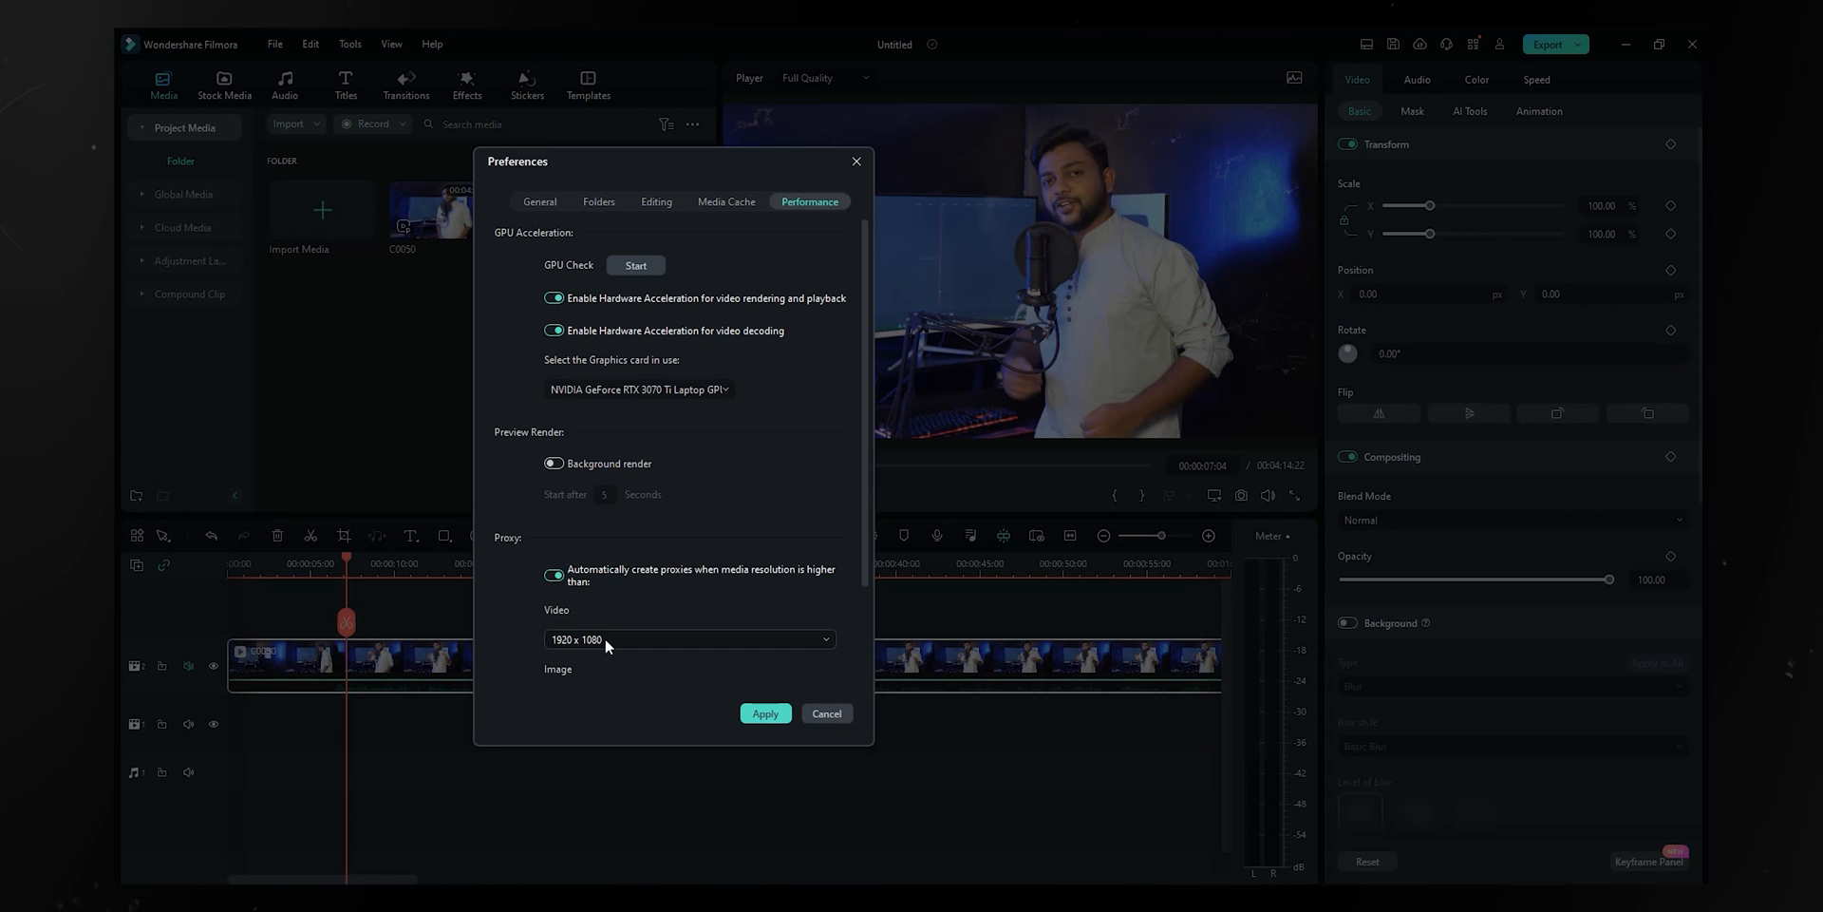
left_click(606, 638)
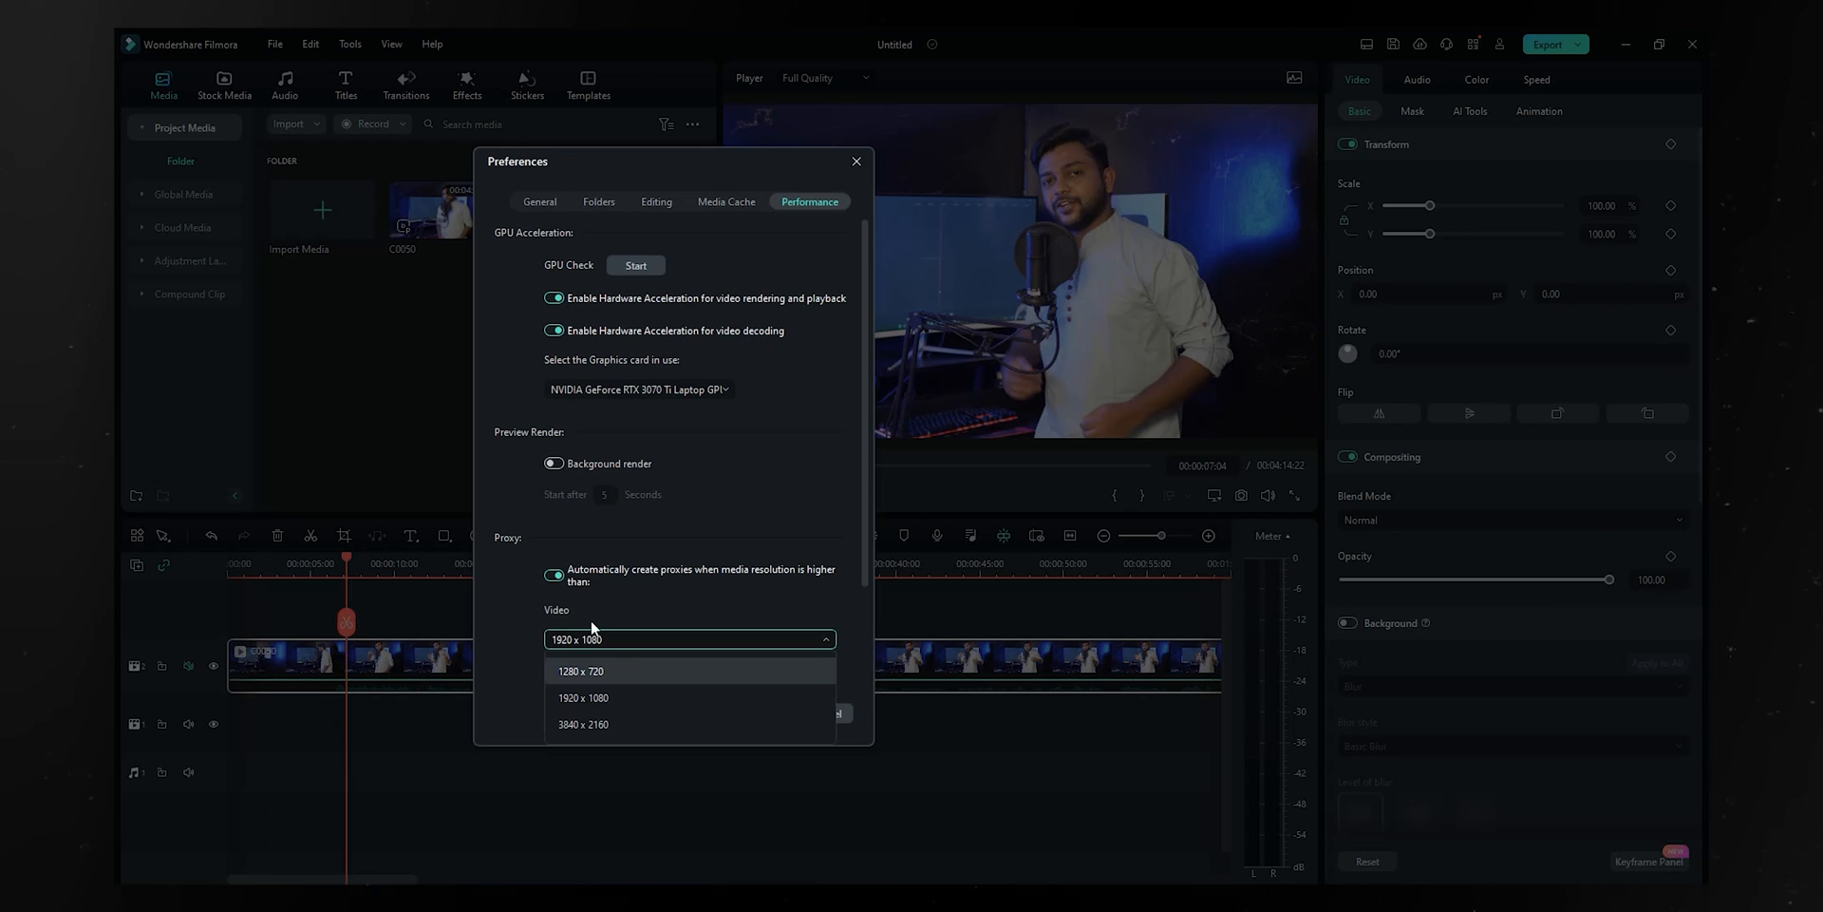
left_click(602, 603)
left_click(593, 637)
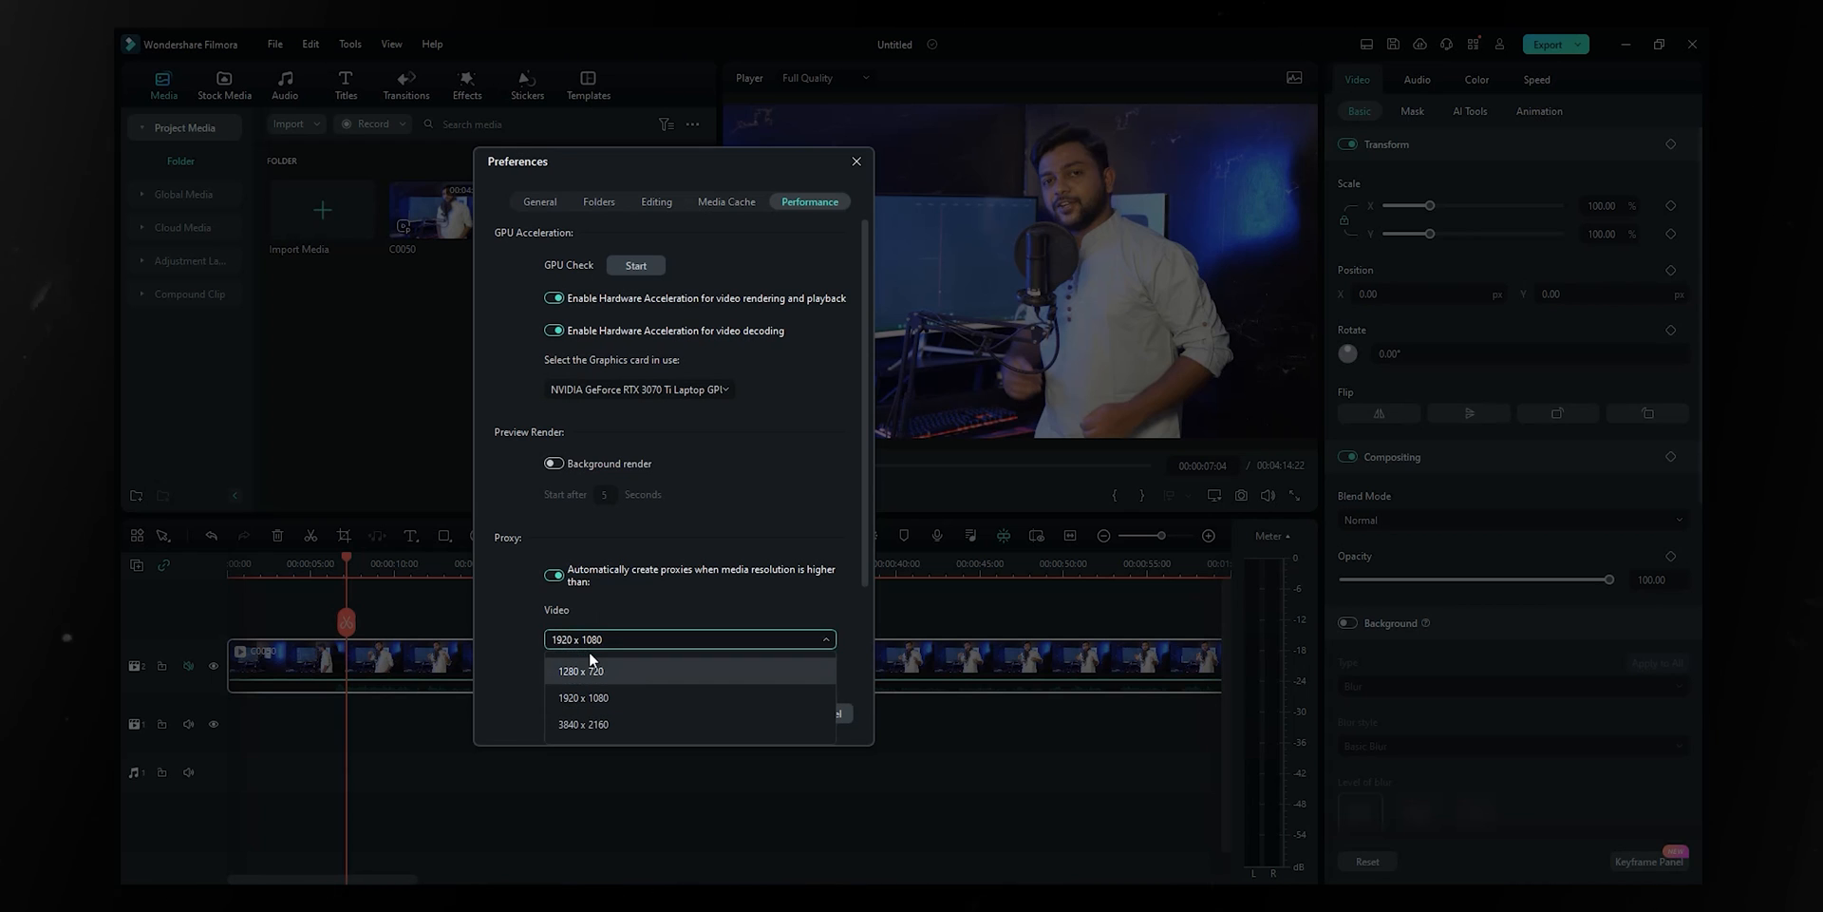
left_click(649, 598)
left_click(857, 161)
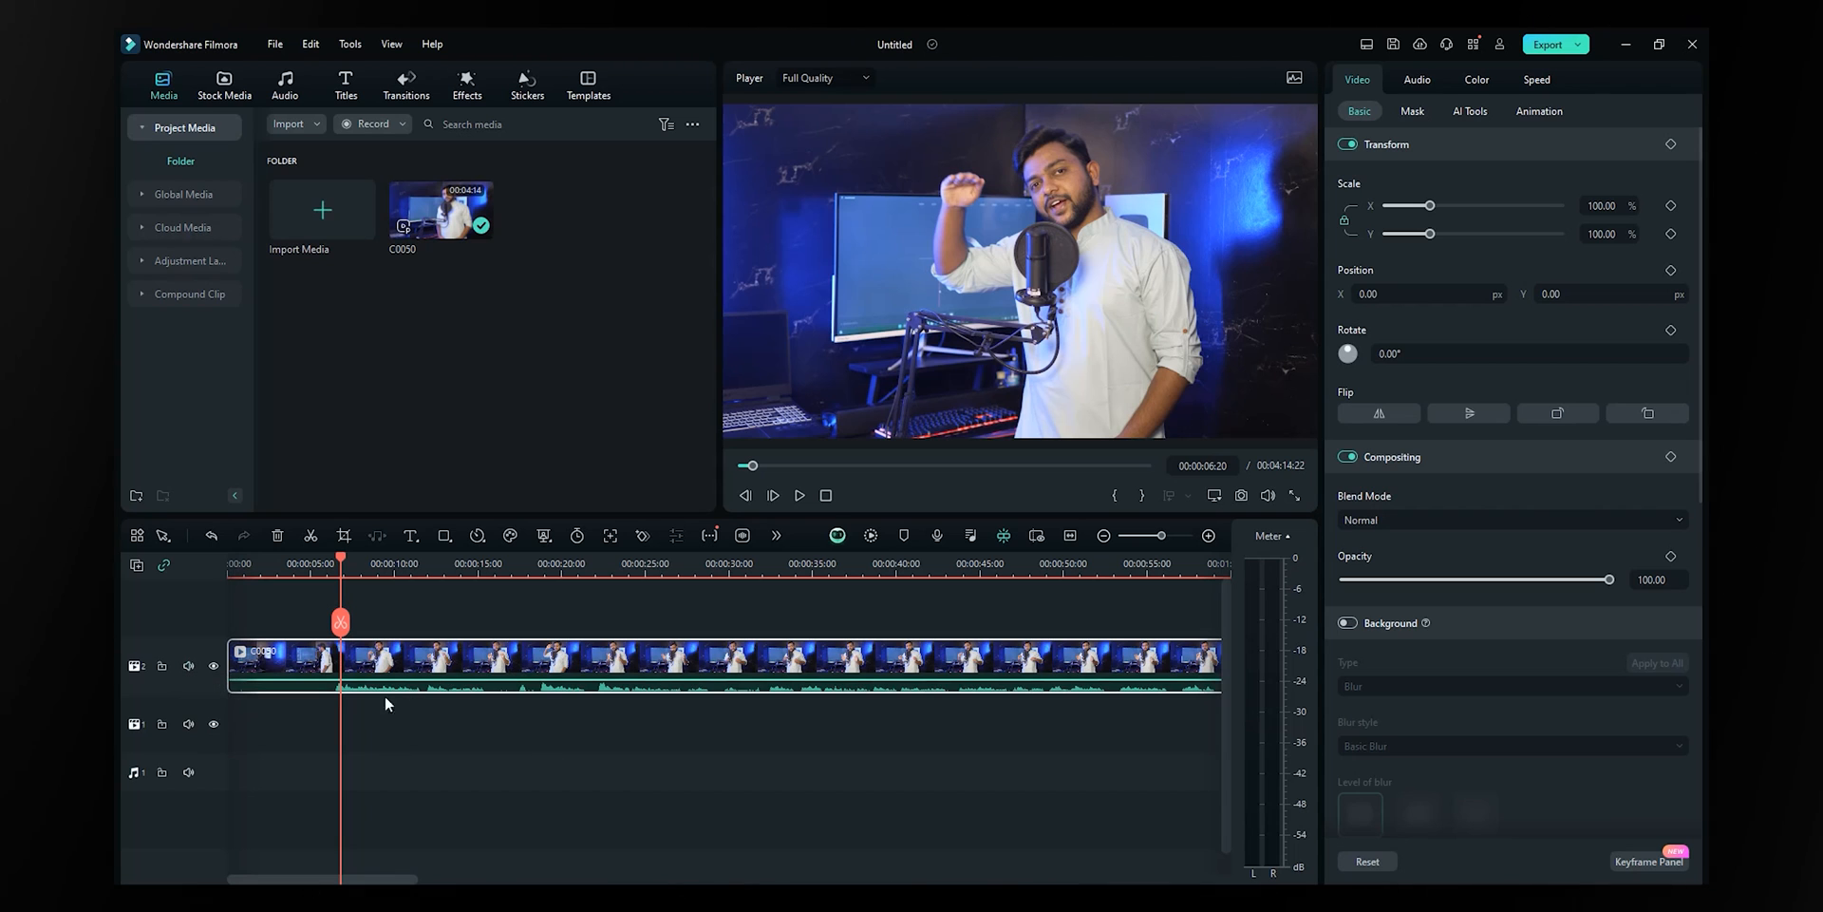
- Detach the audio from clip C0050, then undo the separation
right_click(446, 662)
left_click(498, 310)
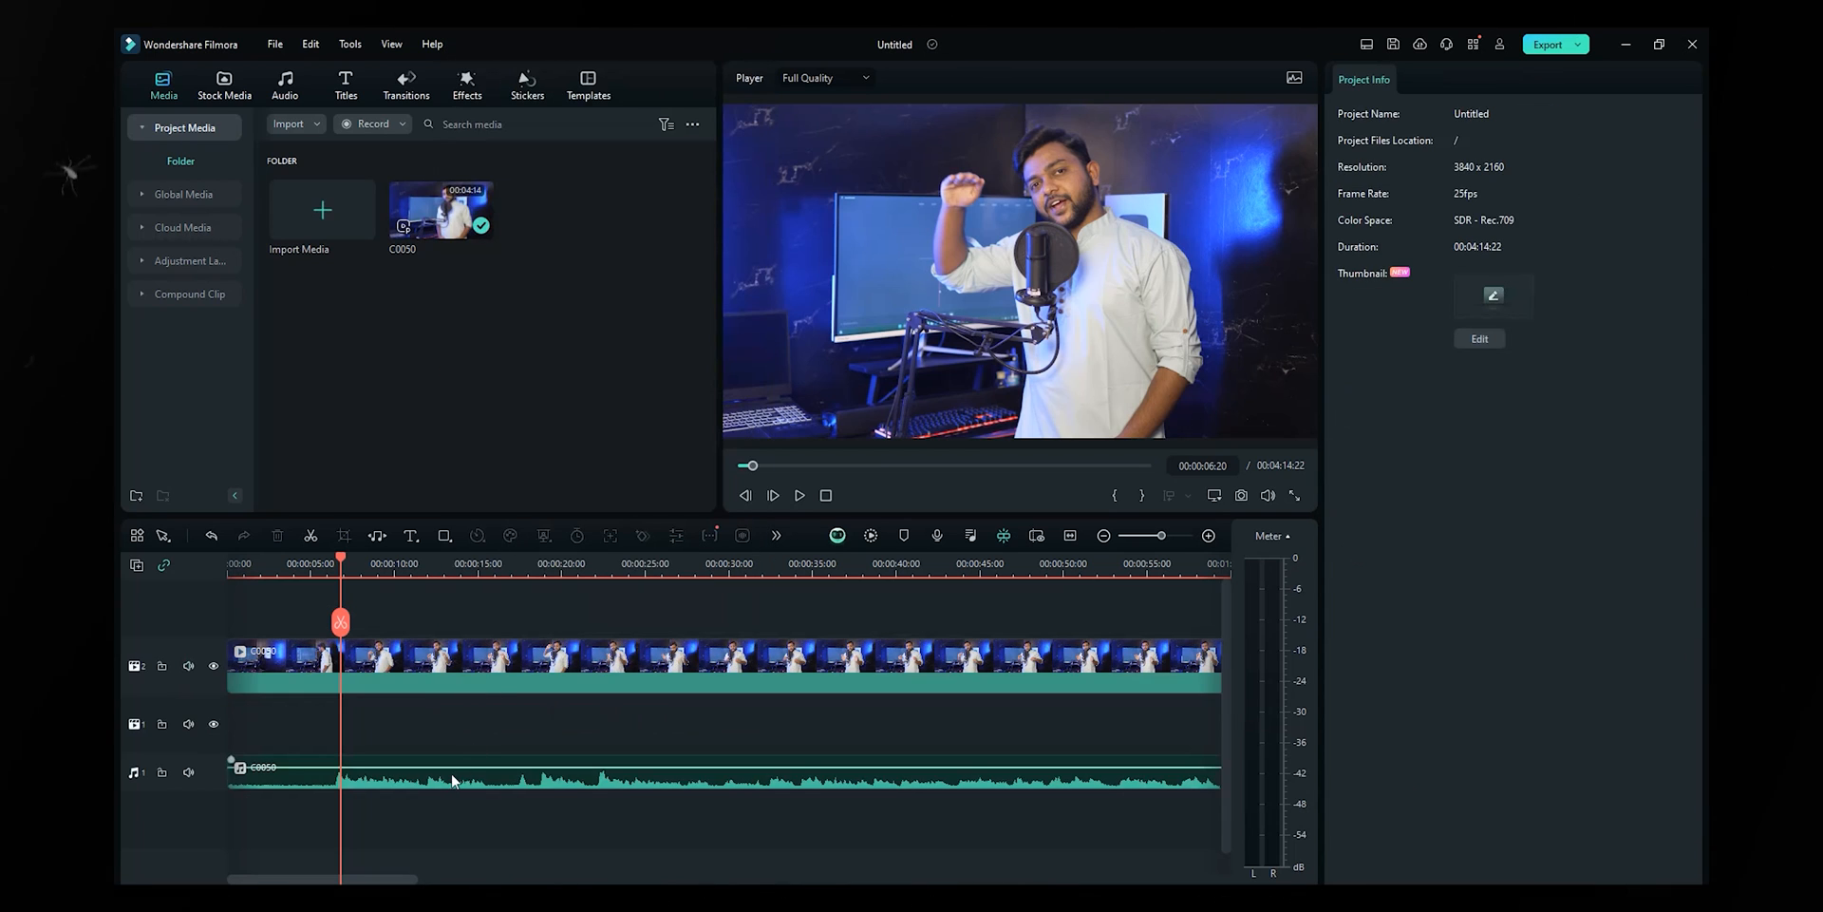
left_click(452, 780)
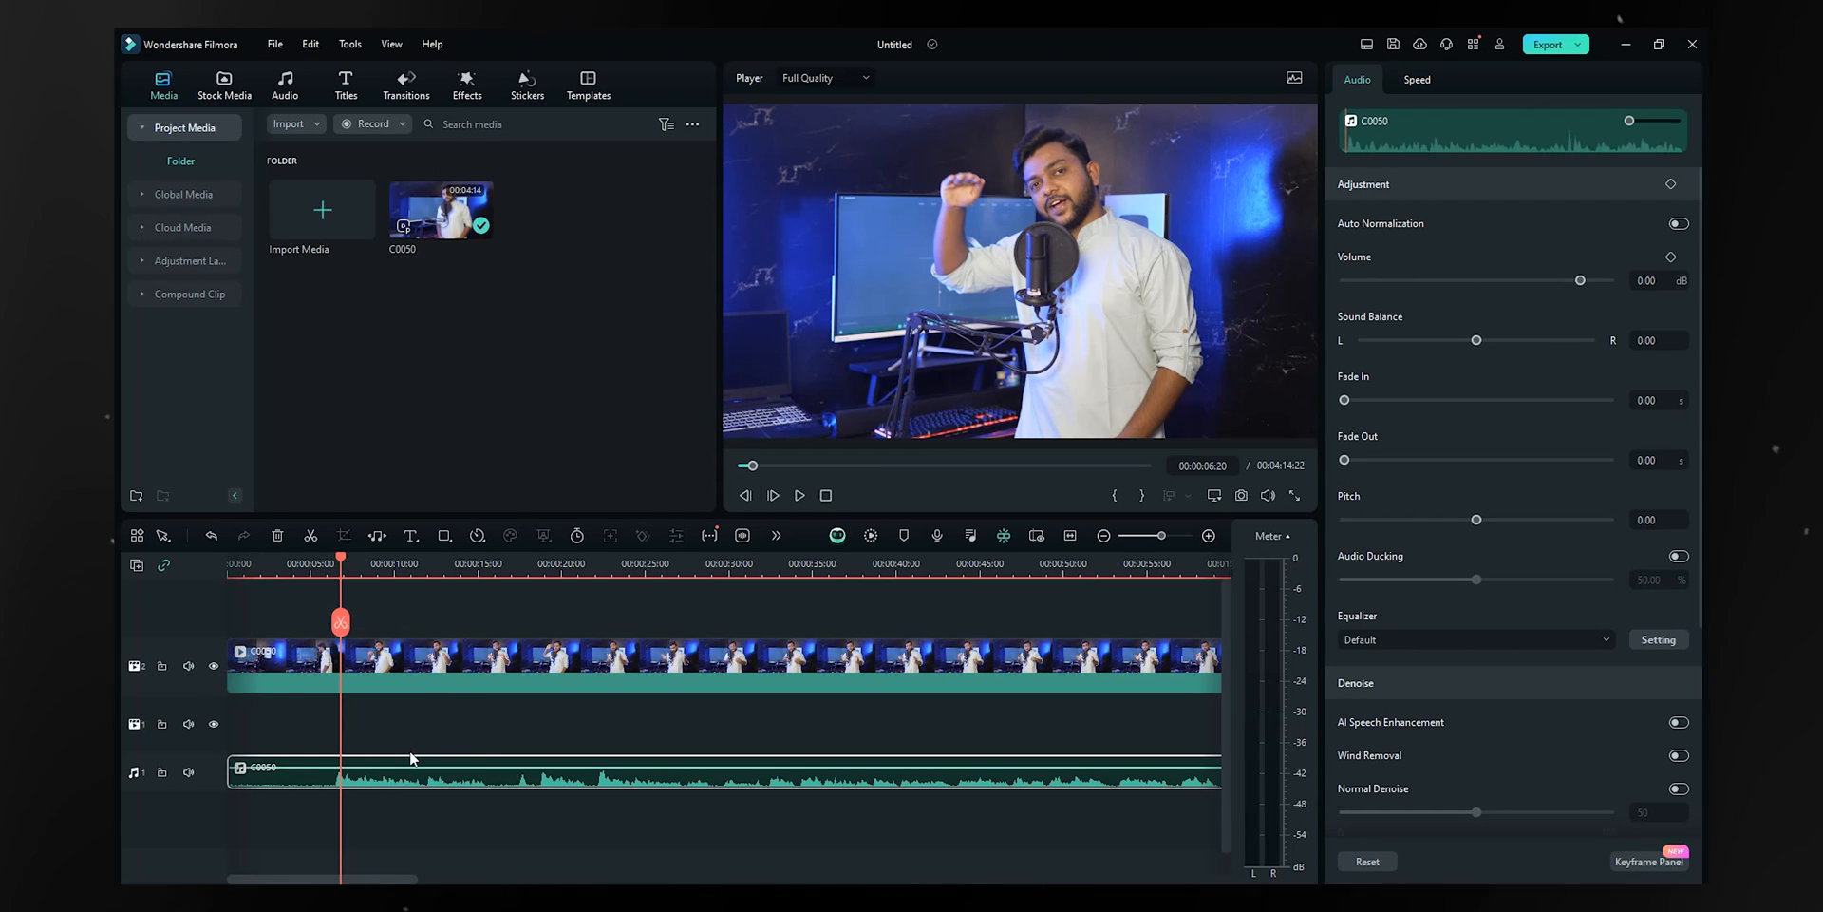
key("ctrl+z")
left_click(510, 670)
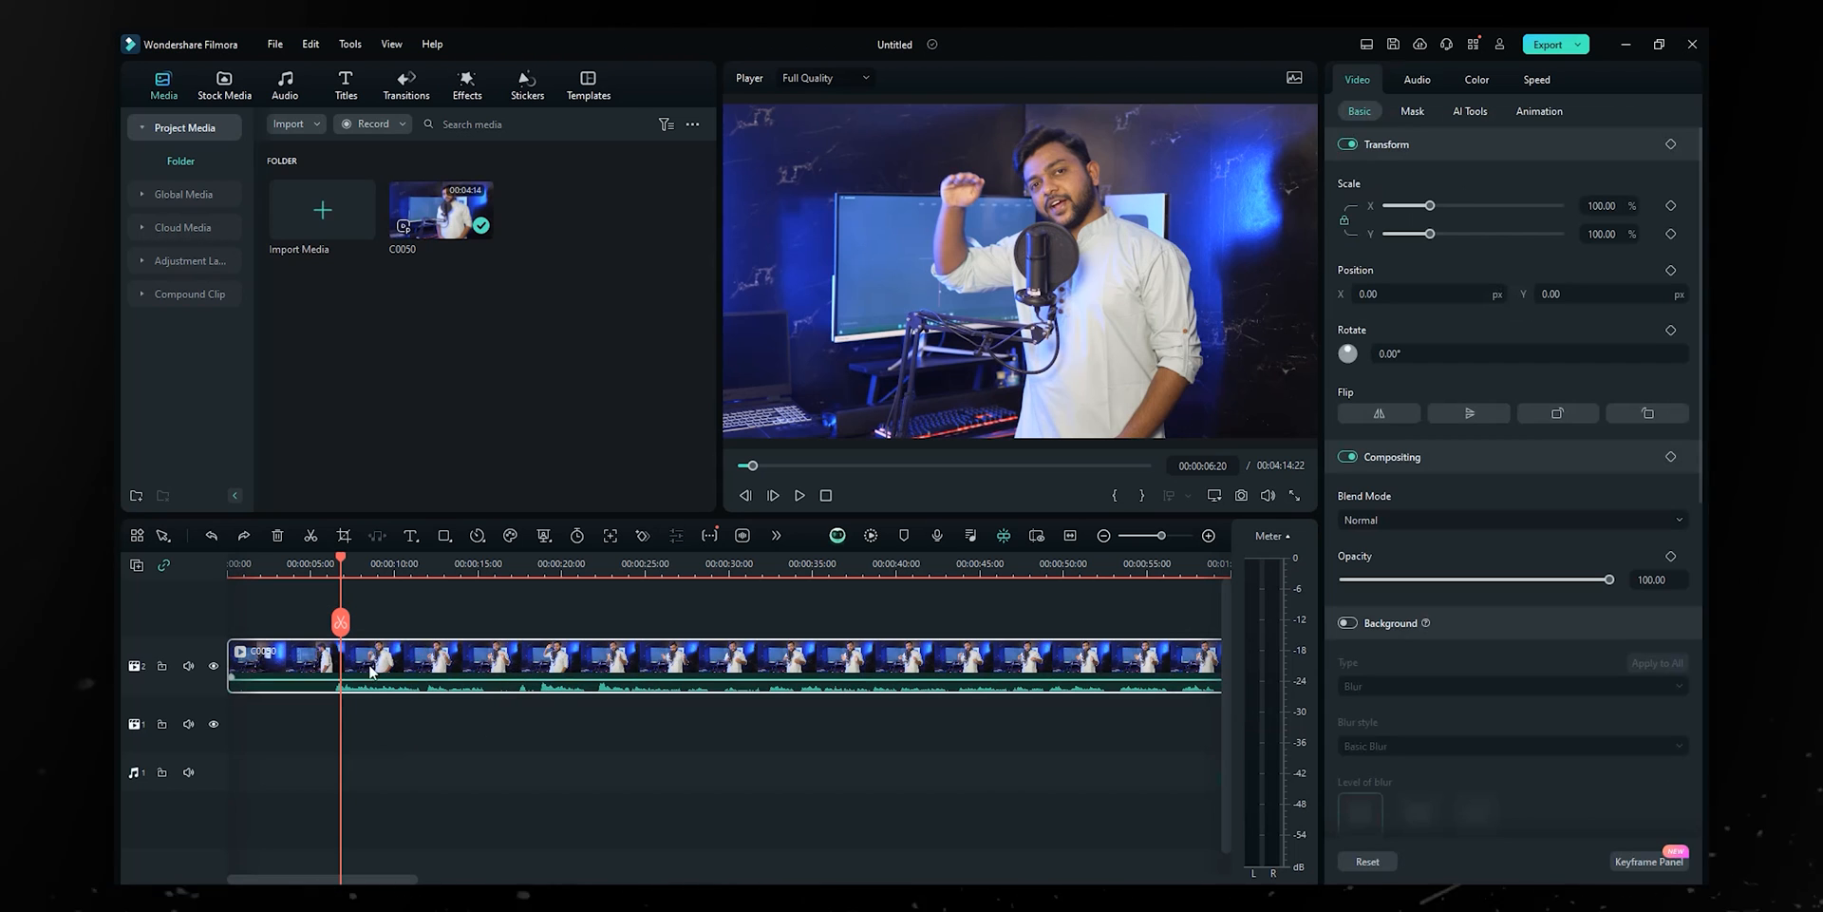
- Detach C0050's audio again, view the audio properties, then return to the video's Basic properties
right_click(452, 658)
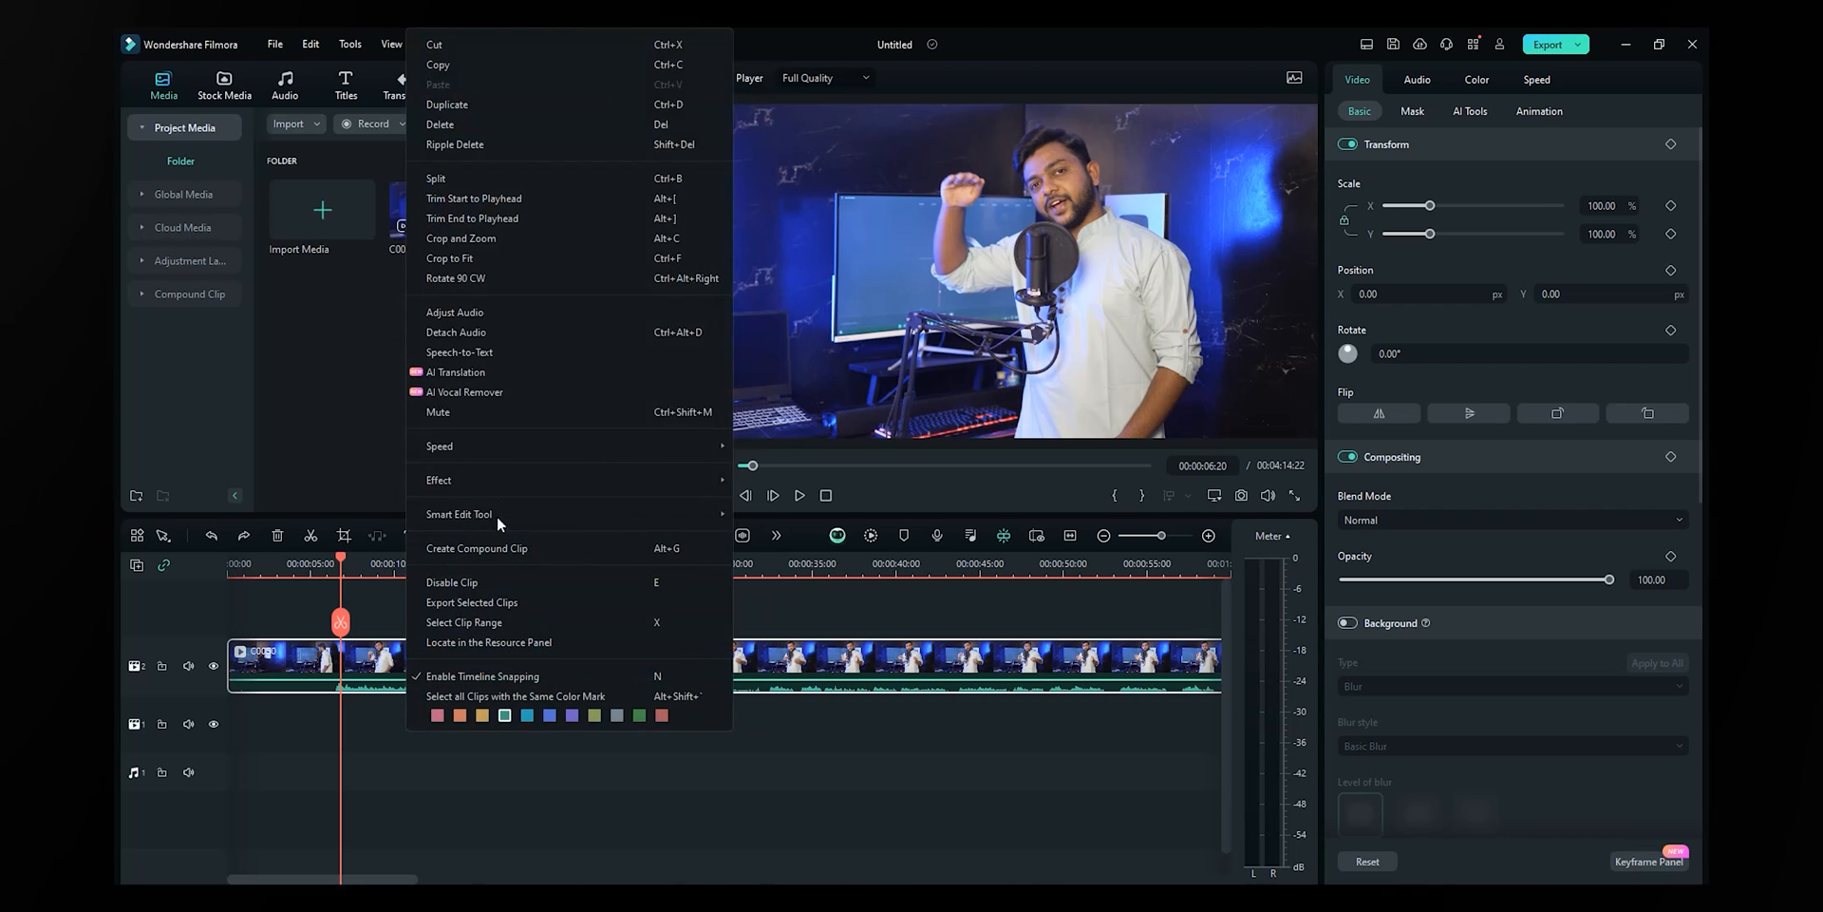
left_click(513, 351)
left_click(418, 665)
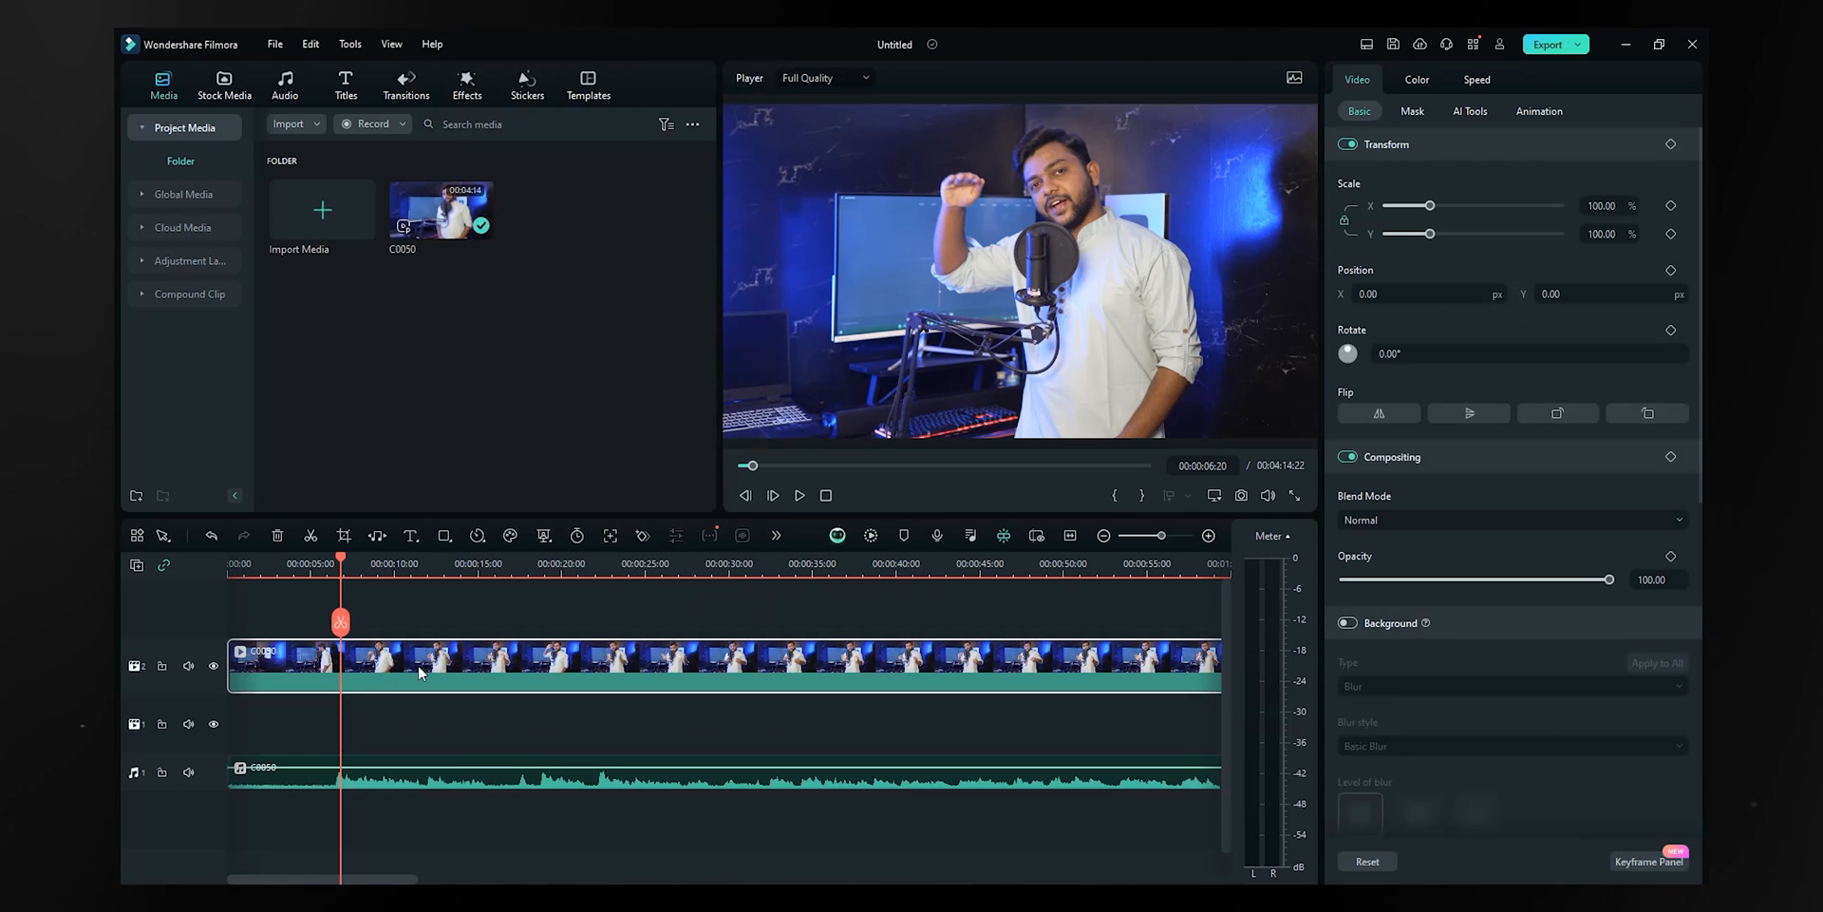
right_click(393, 669)
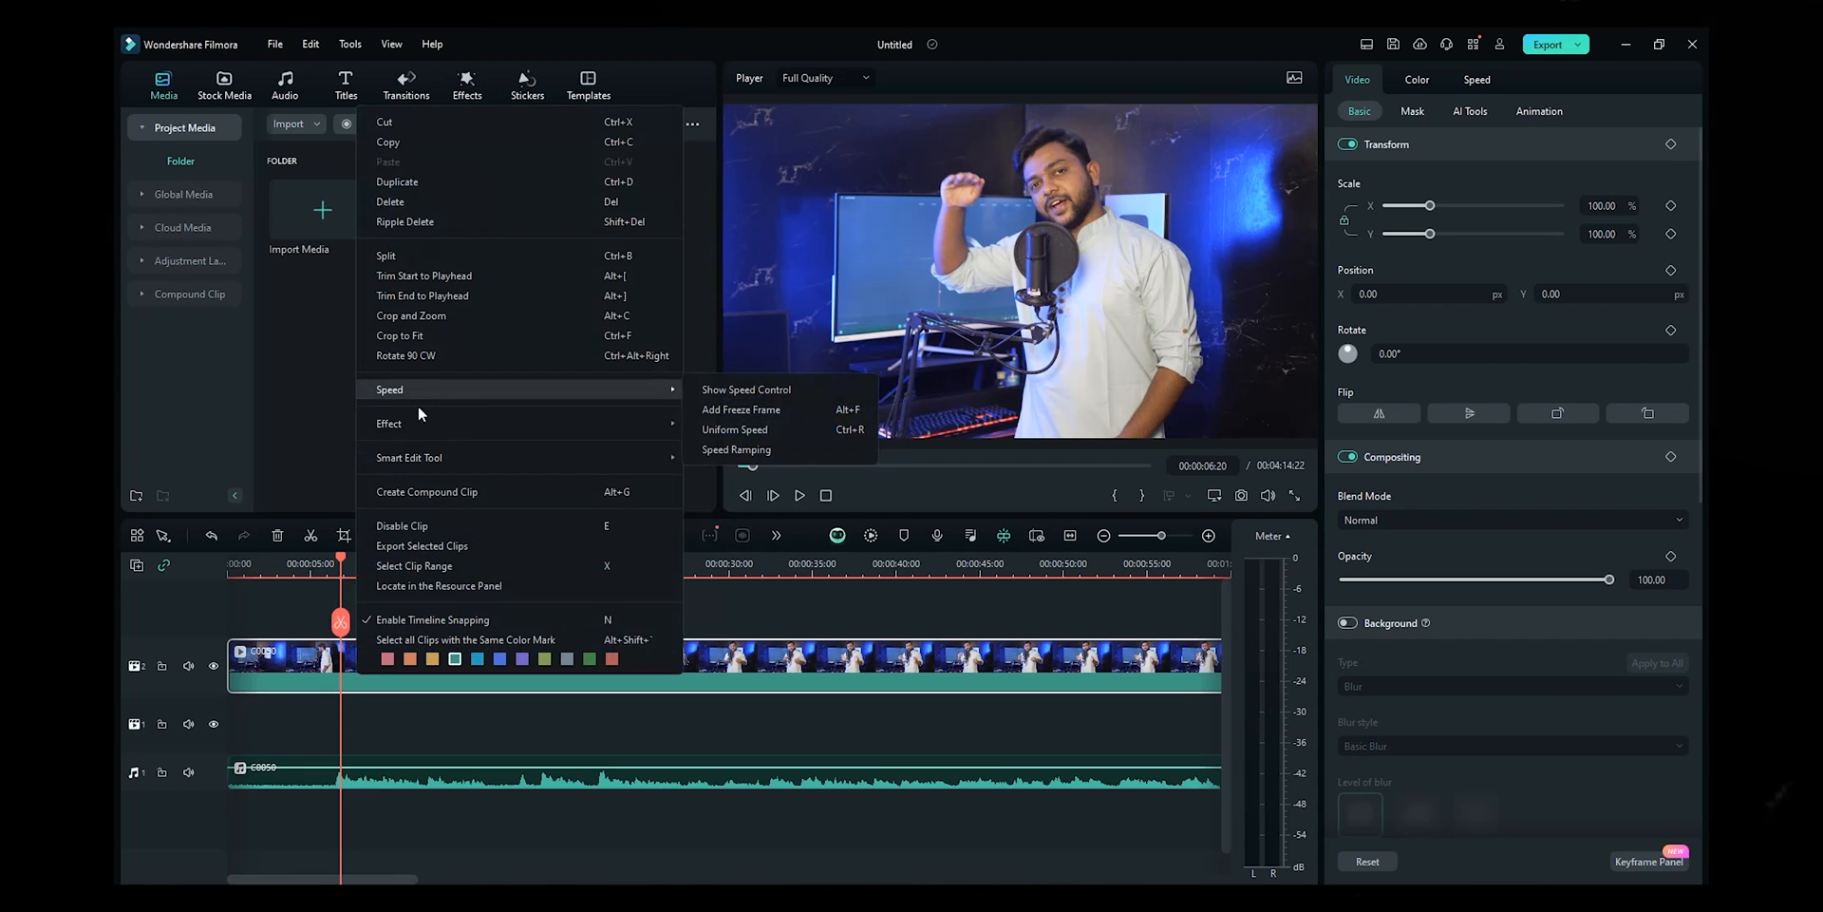
mouse_move(447, 385)
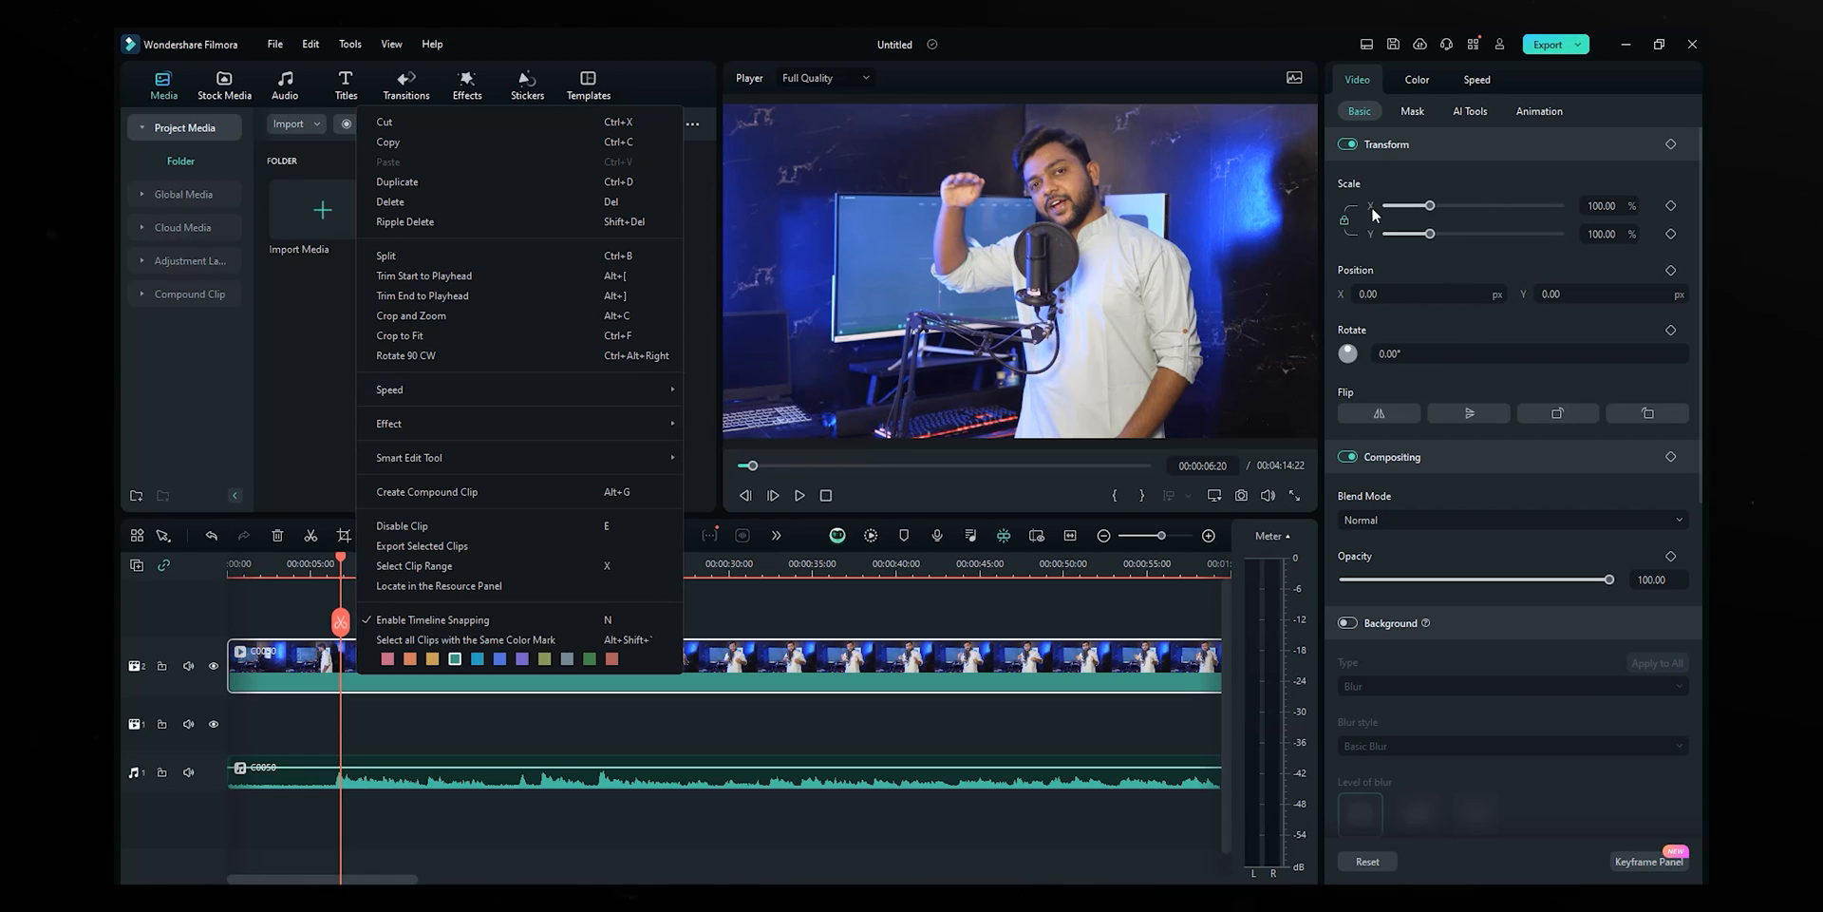
left_click(455, 774)
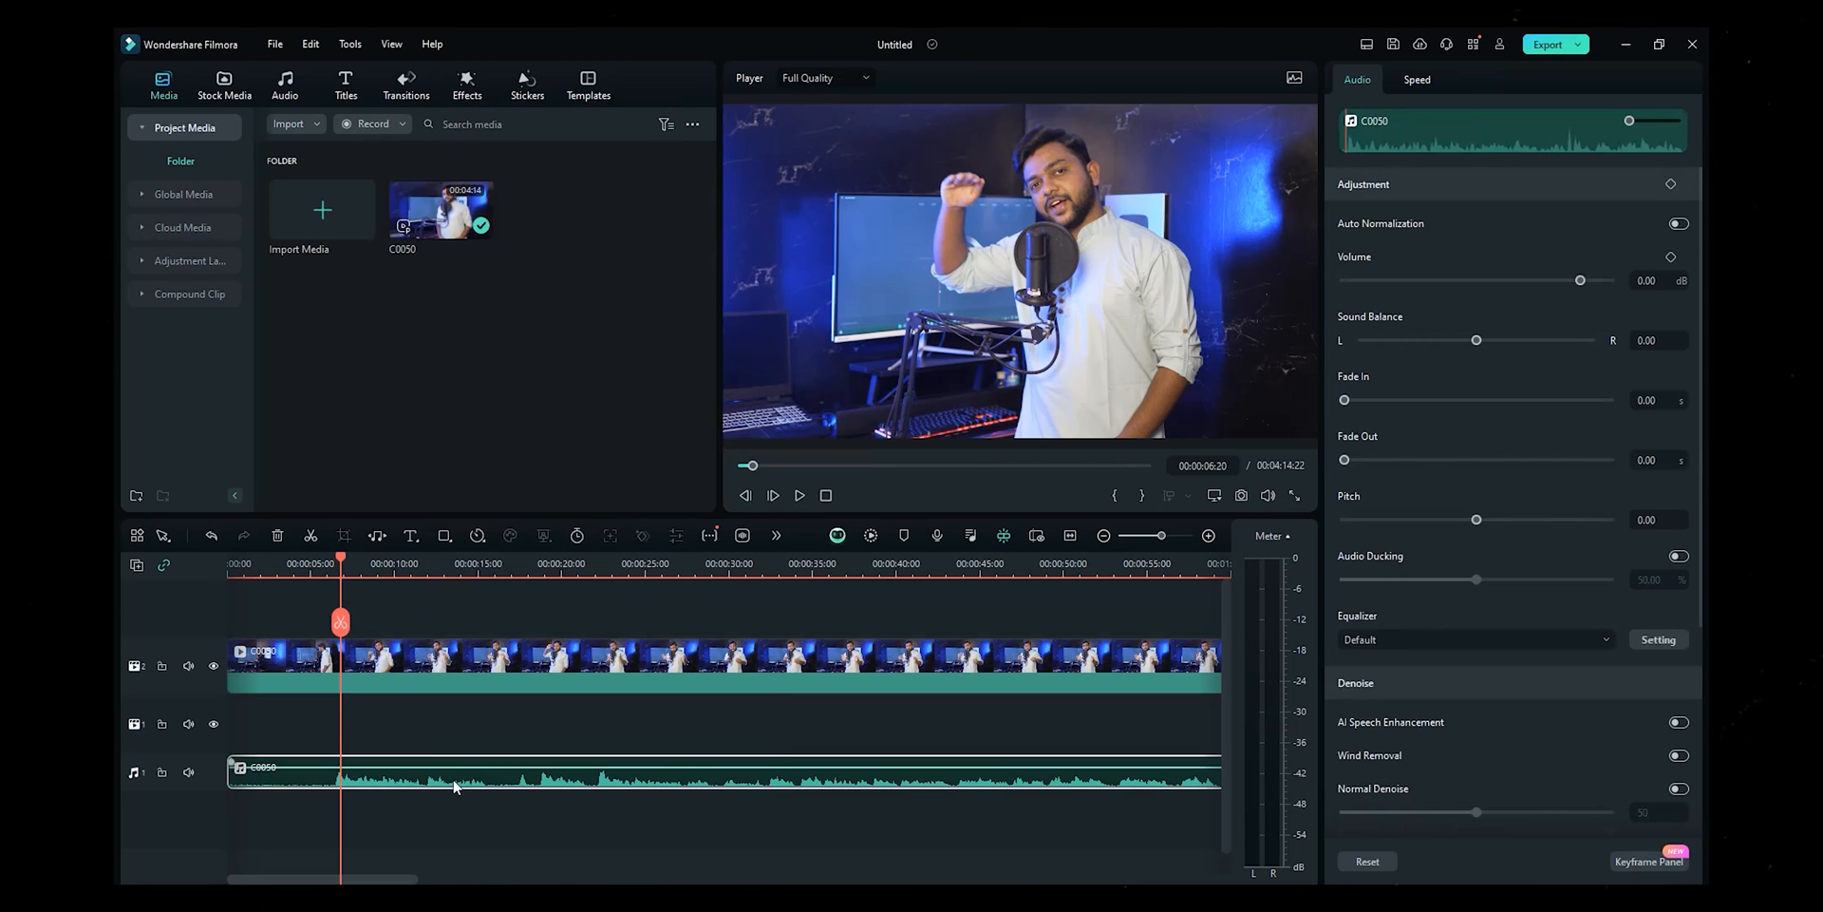
right_click(456, 774)
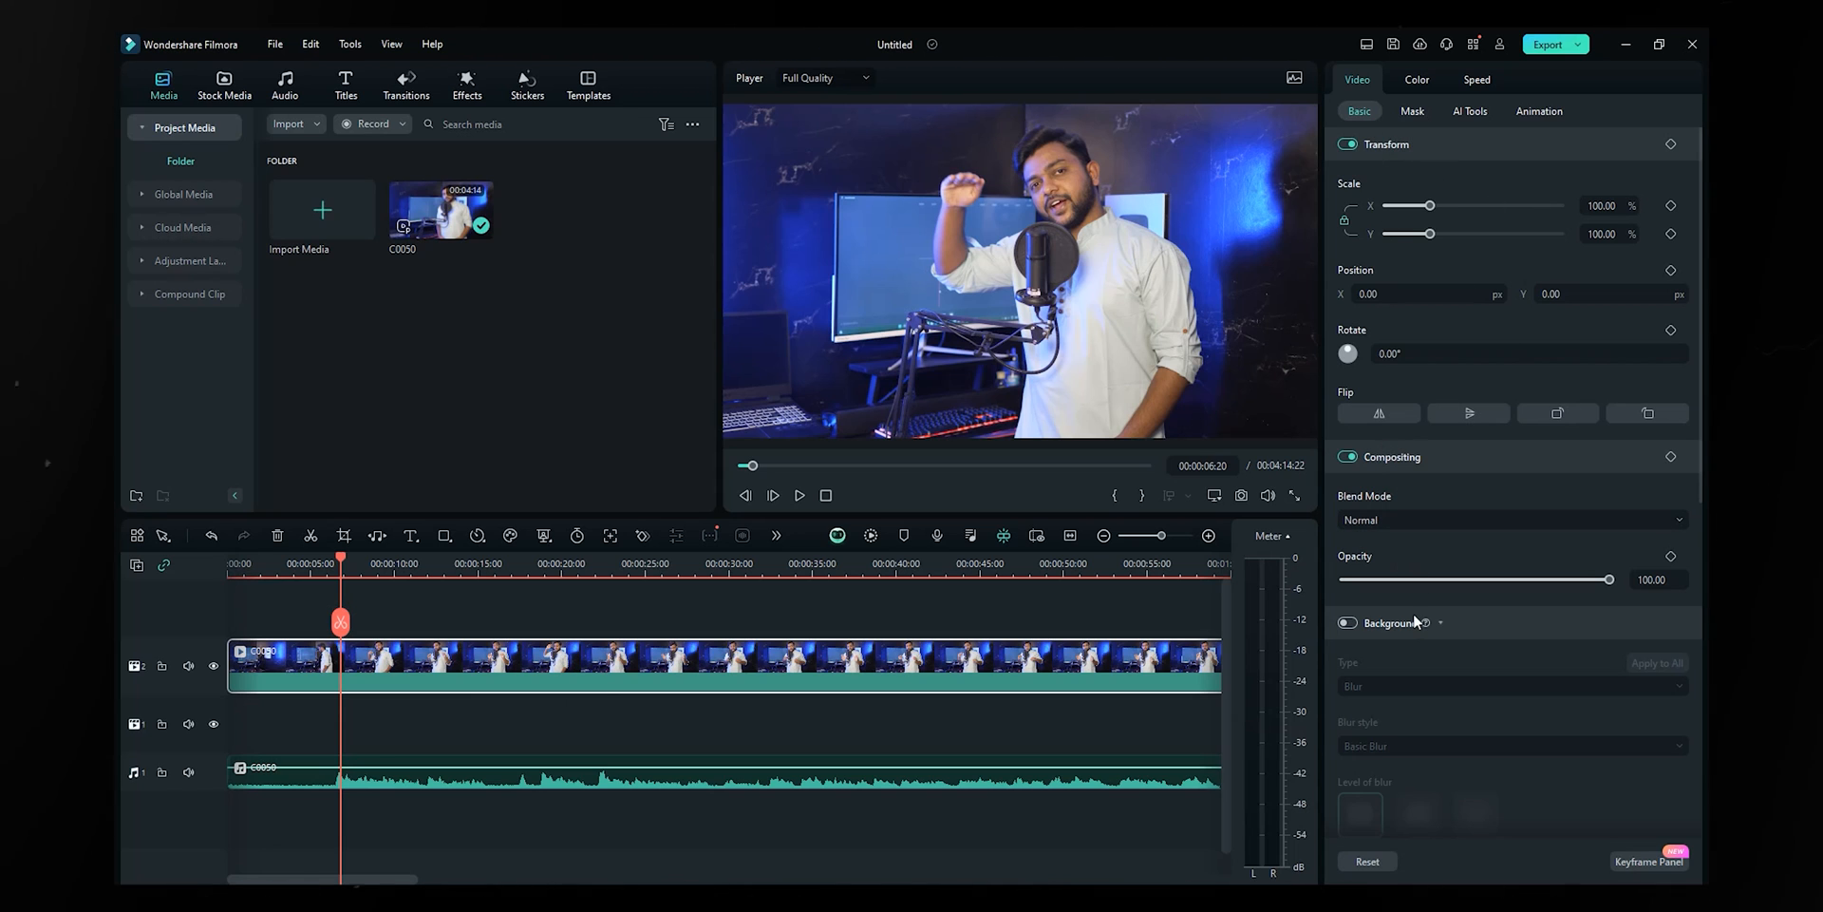
left_click(773, 780)
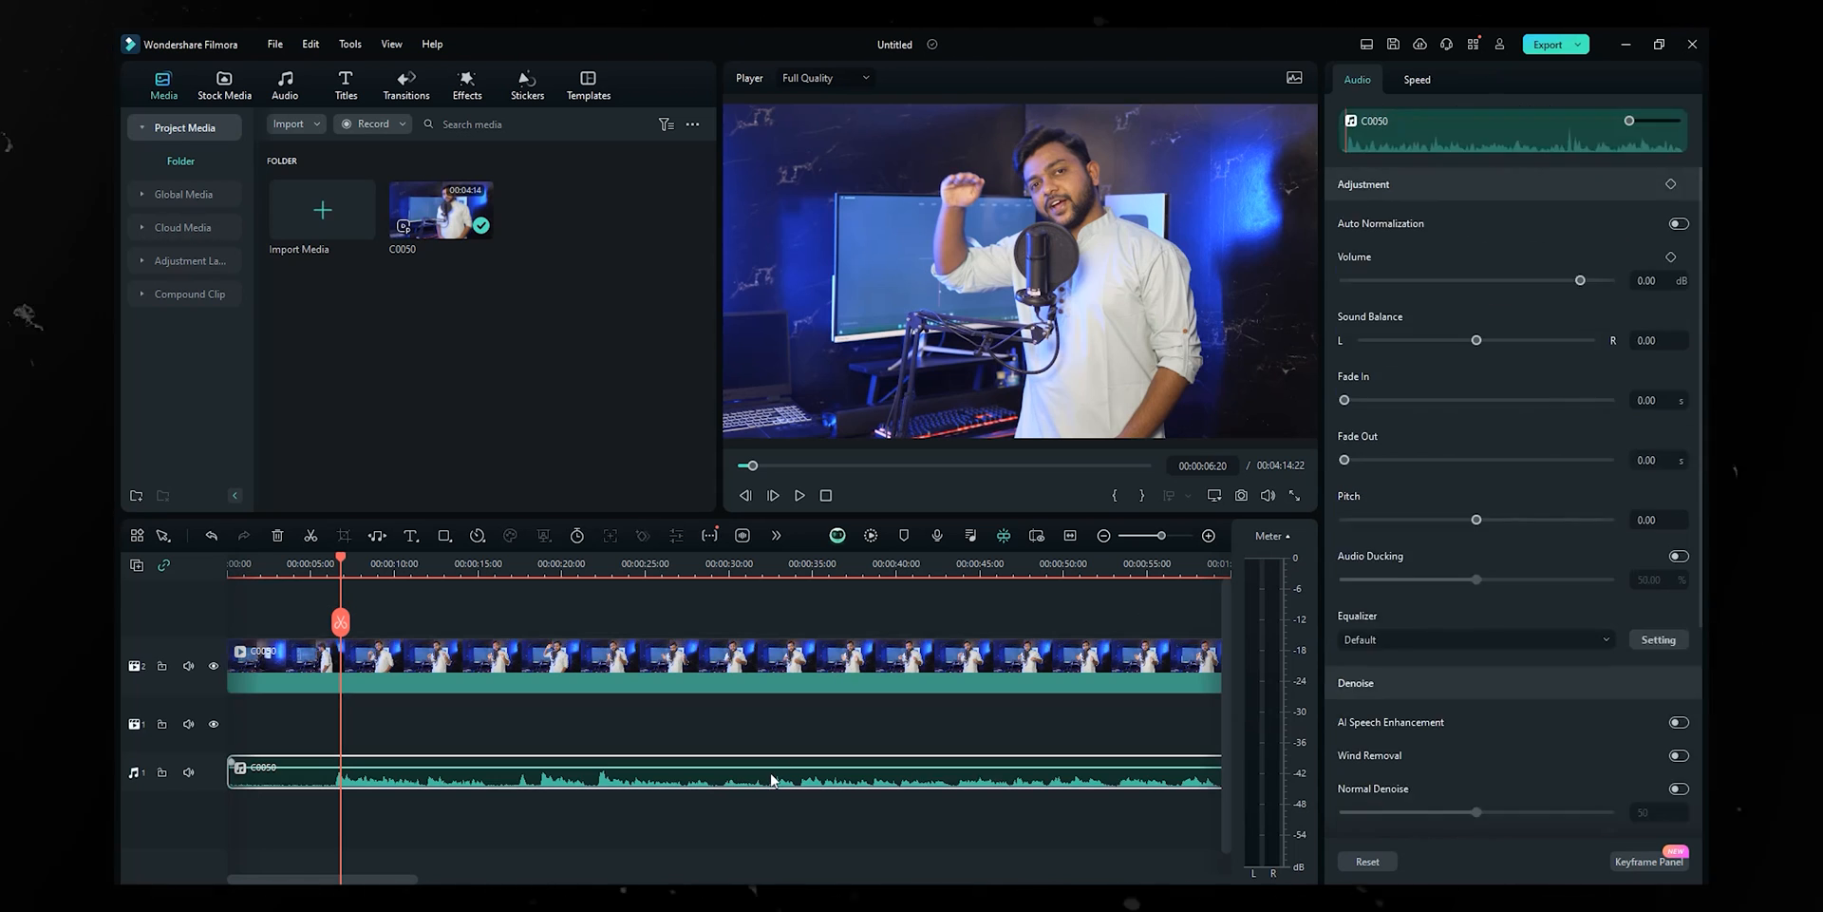
left_click(785, 693)
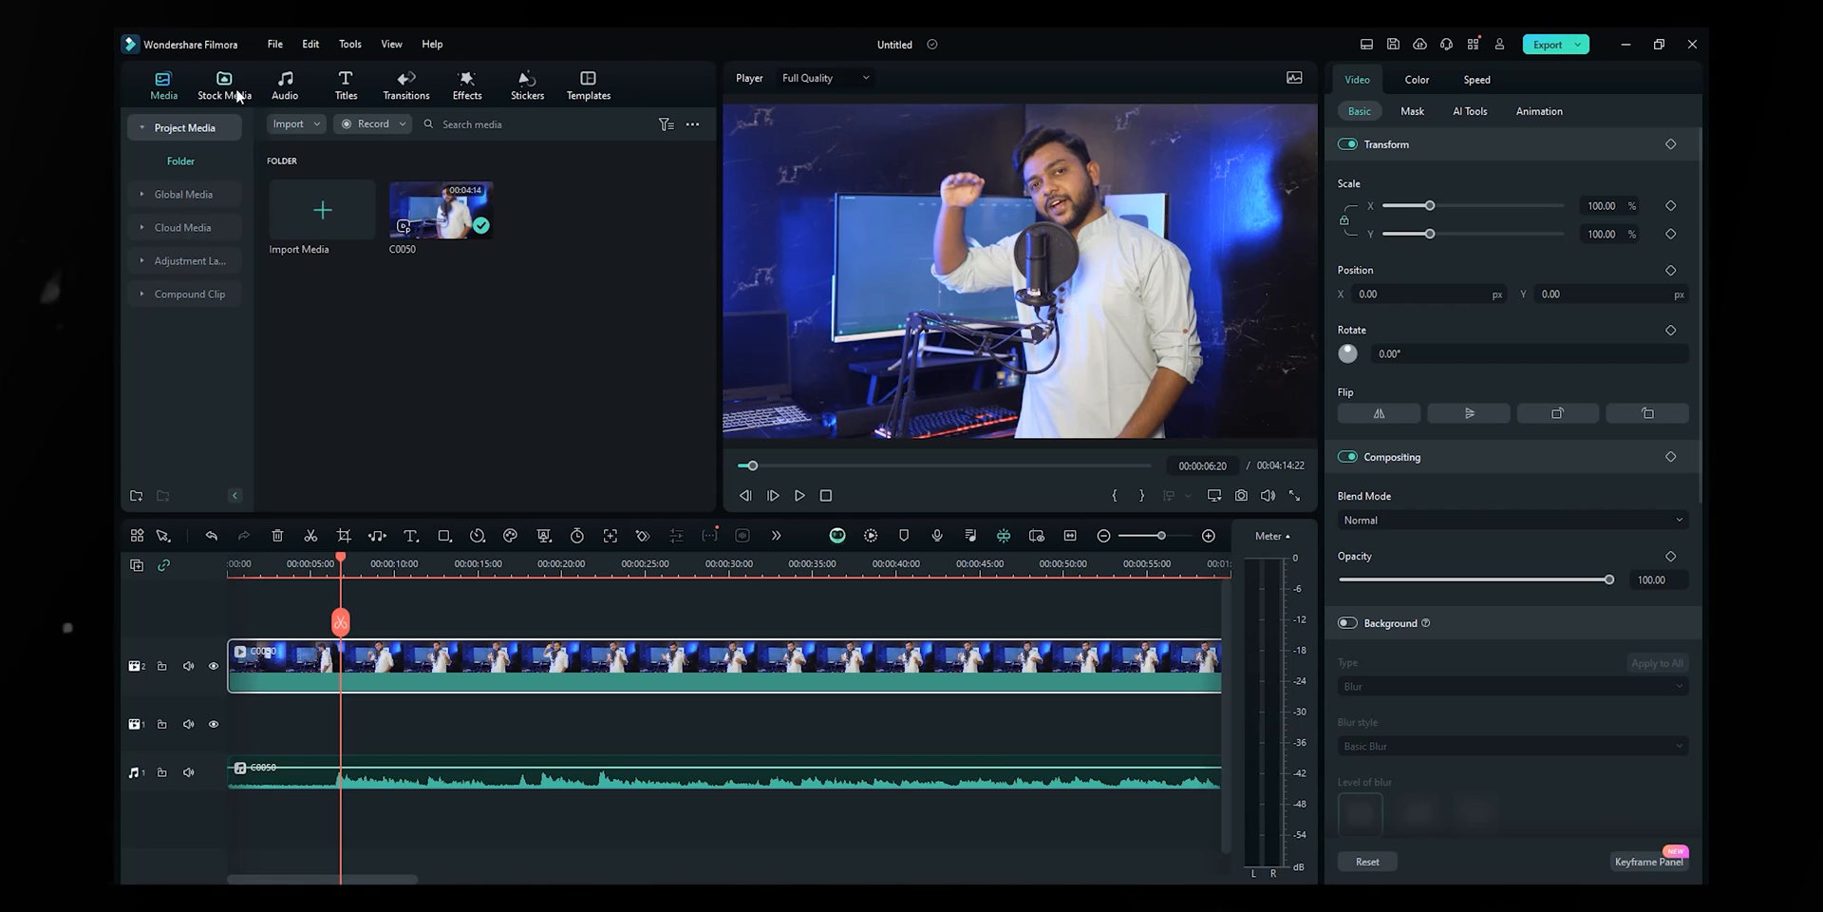
- Set the clip's scale to 102% and shift it right, trying and undoing a rotation
left_click(249, 87)
left_click(346, 85)
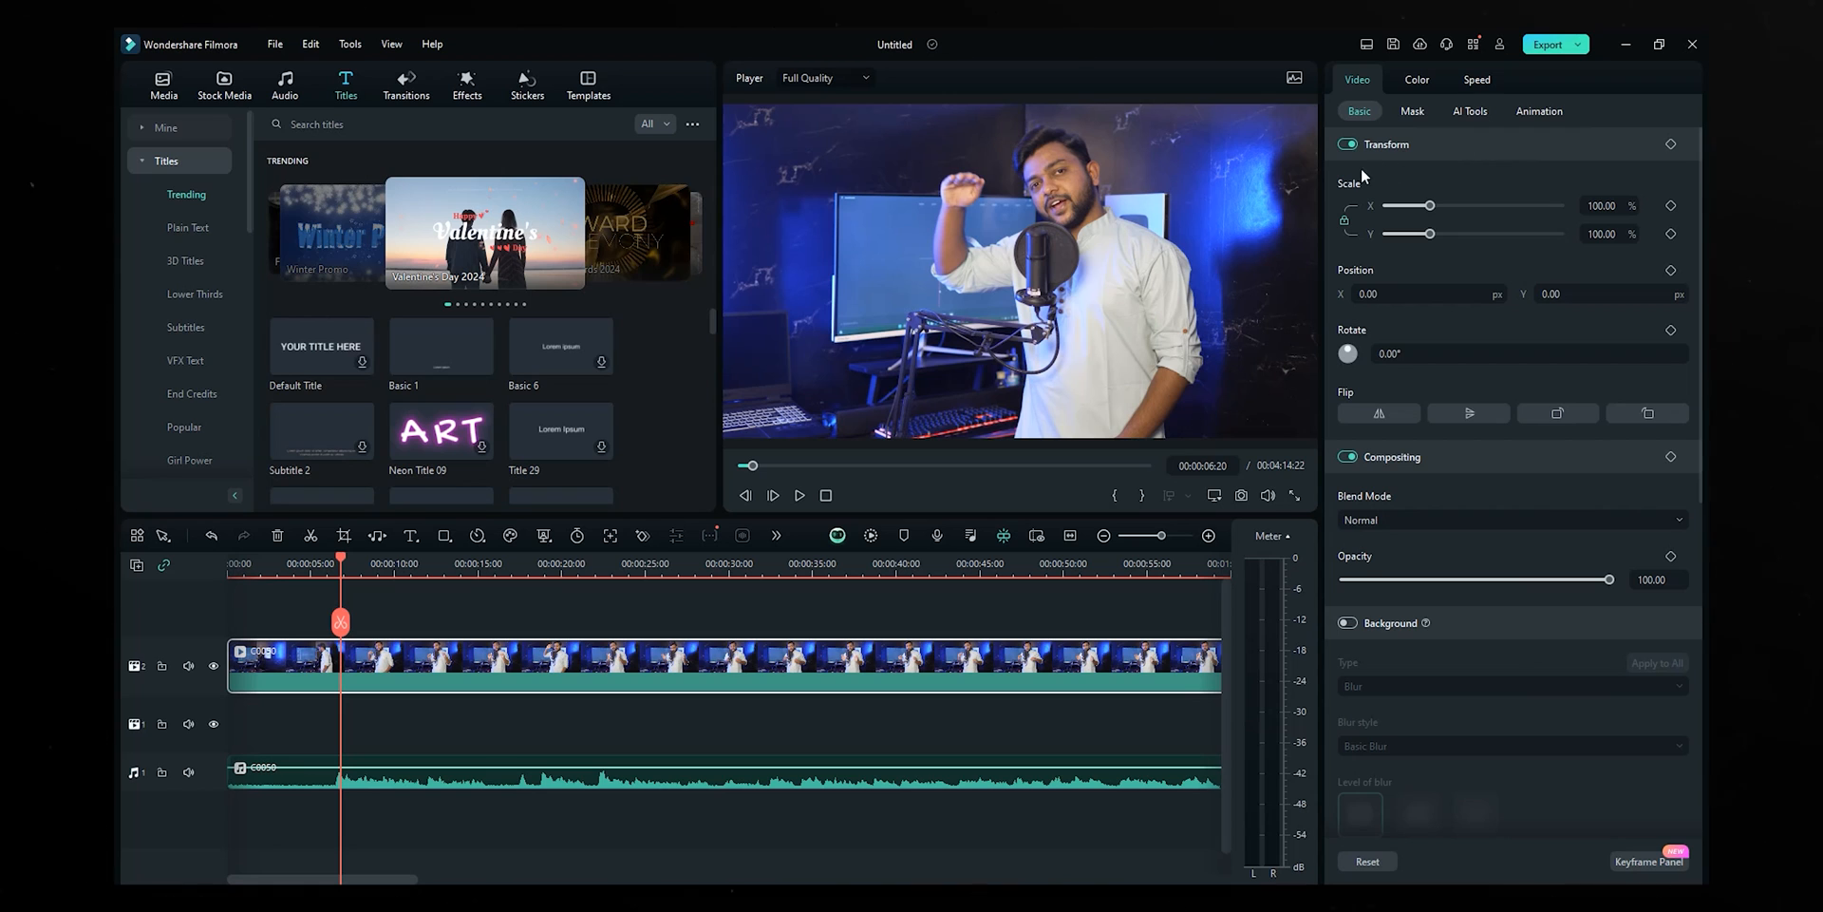
scroll(1445, 207, "up", 1)
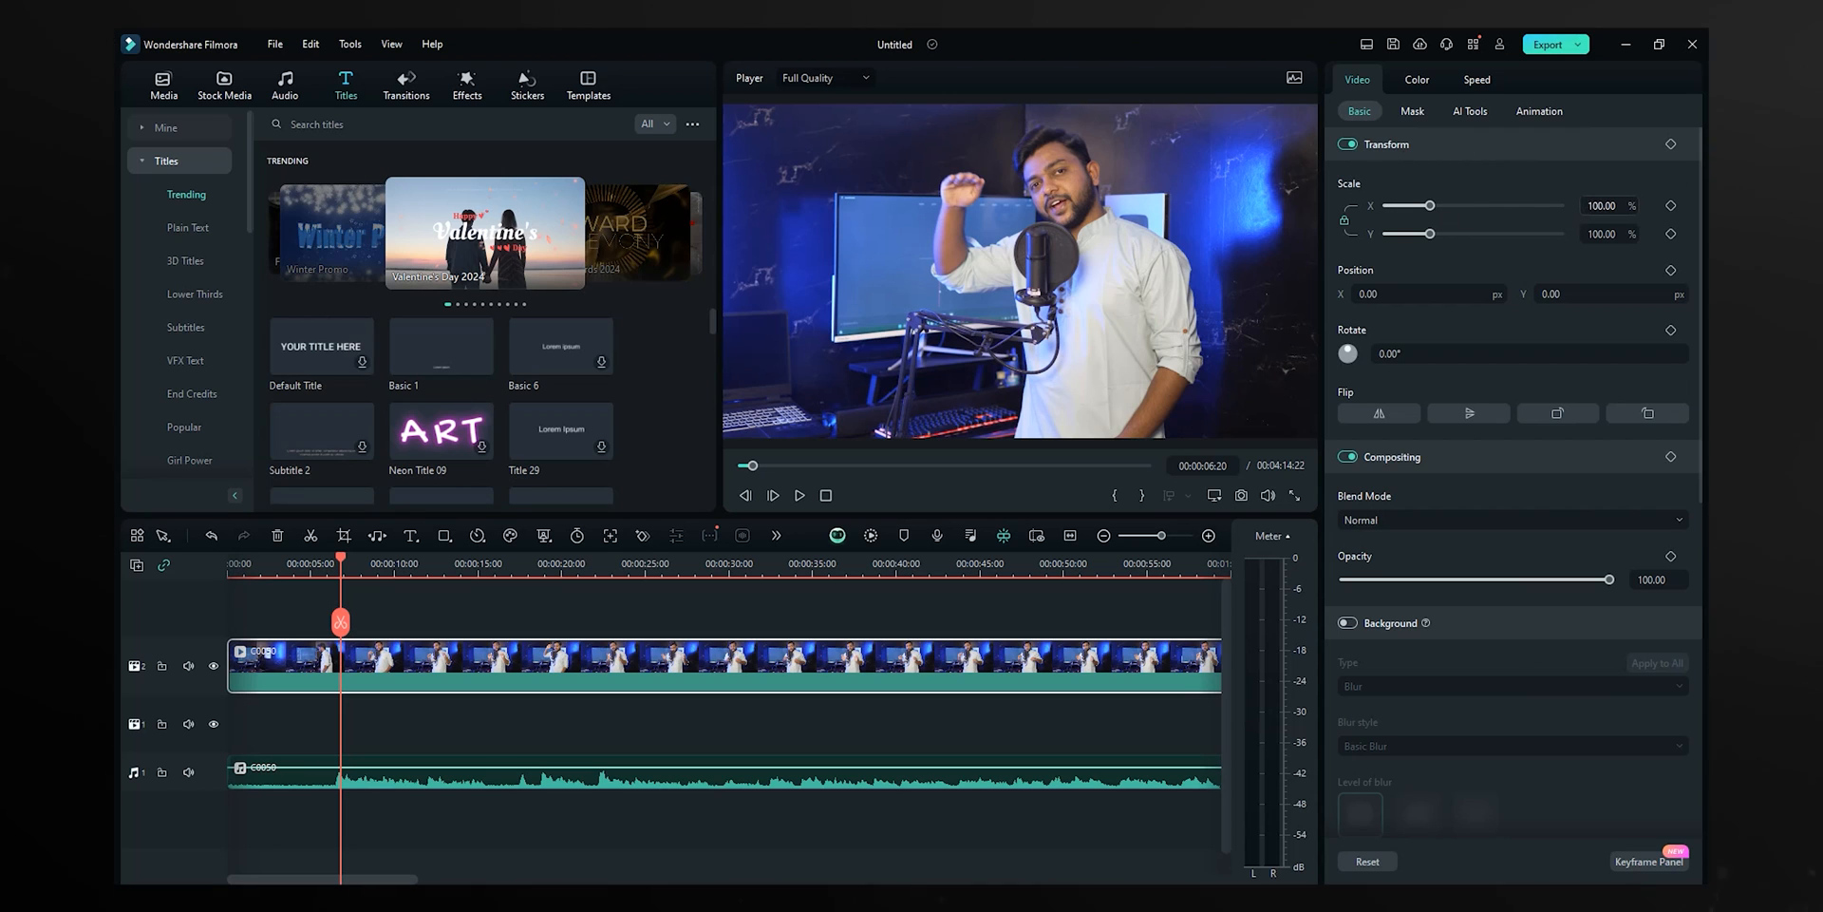
left_click_drag(1601, 234, 1600, 233)
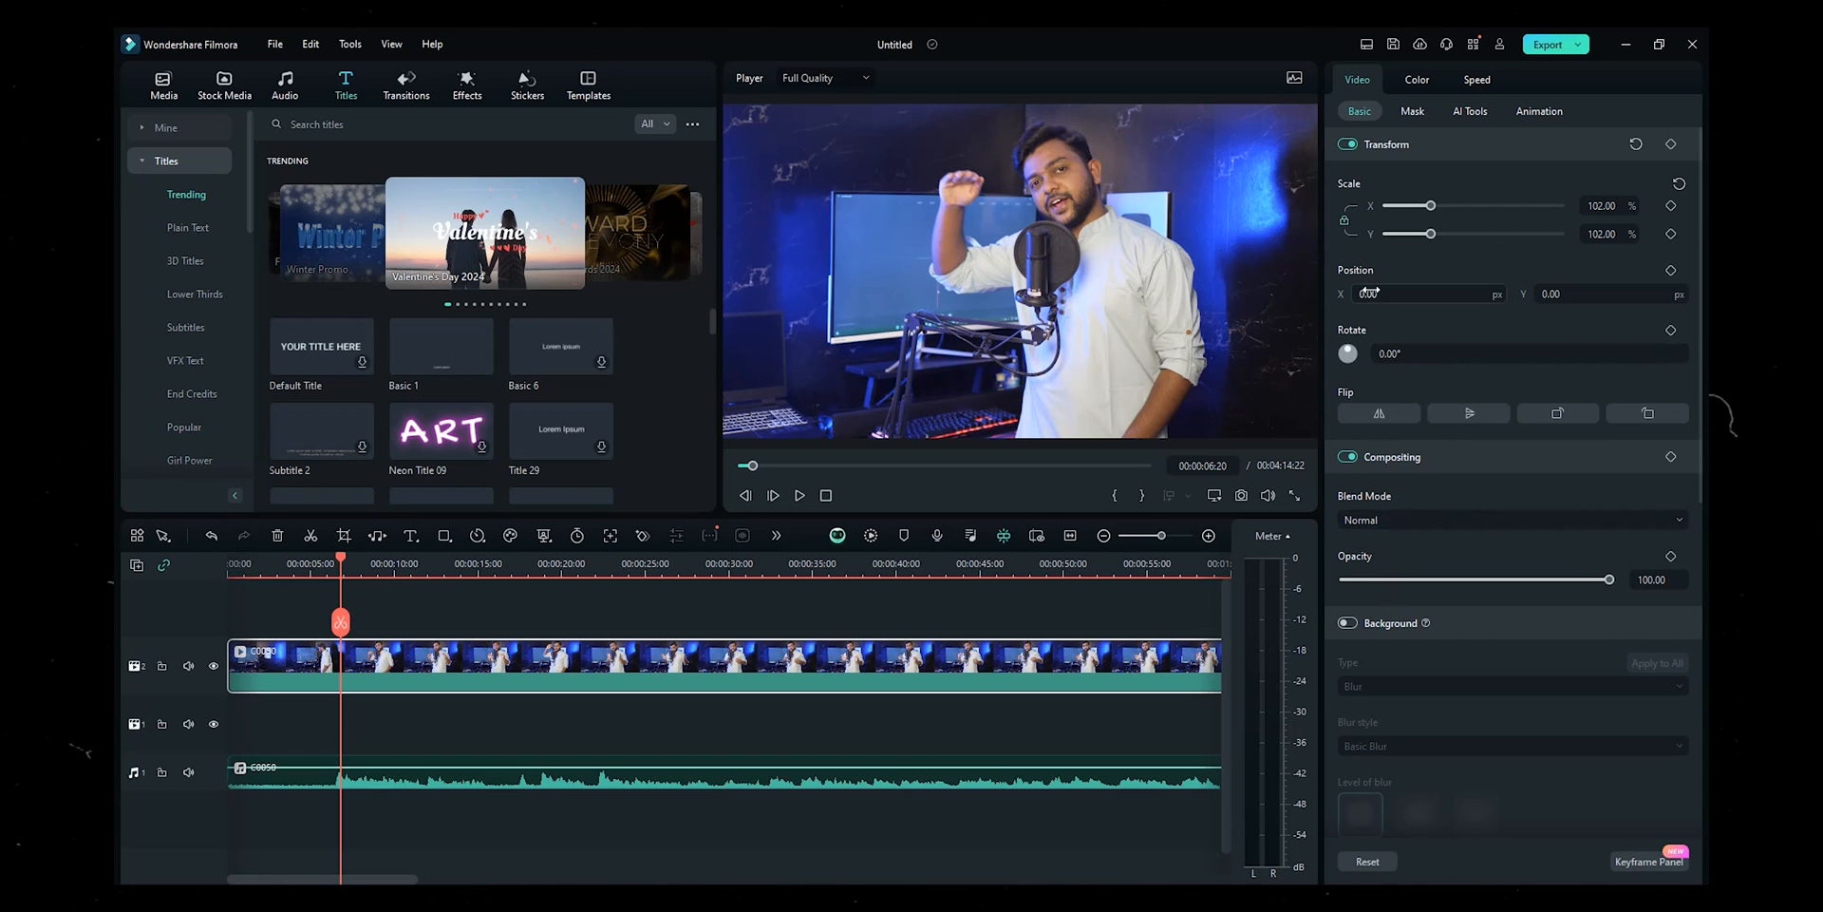
left_click_drag(1358, 295, 1546, 293)
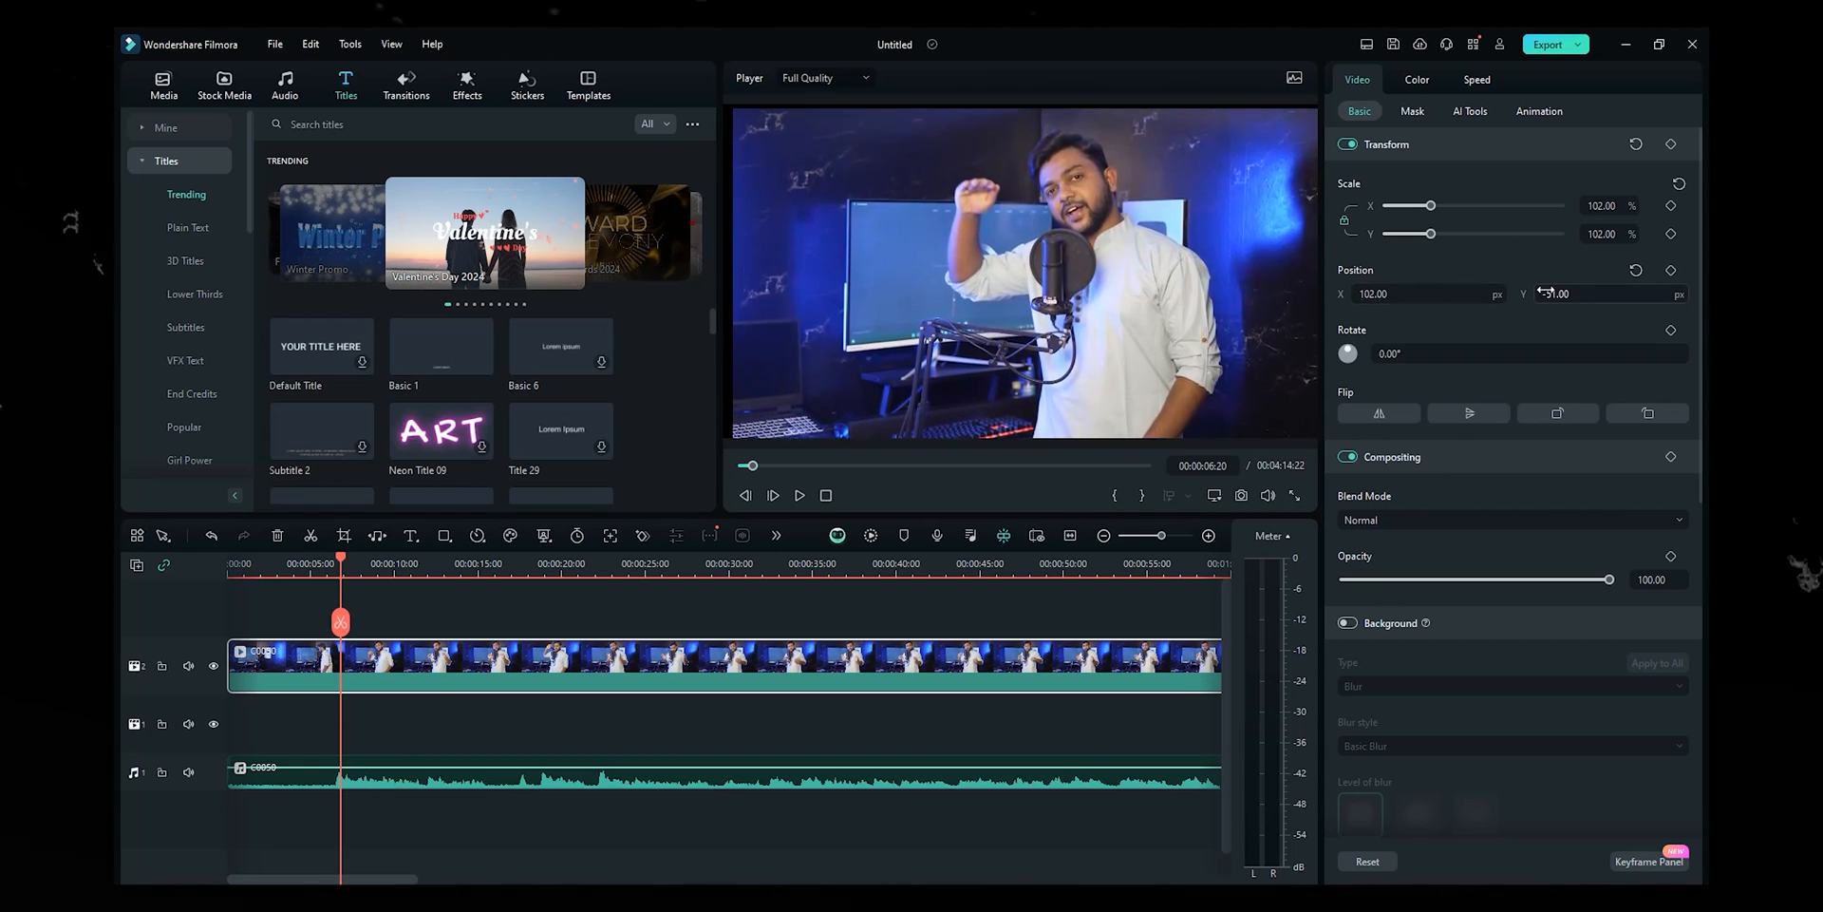
mouse_move(1383, 352)
left_mouse_down()
mouse_move(1405, 351)
mouse_move(1385, 351)
left_mouse_up()
key("ctrl+z")
key("ctrl+z")
key("ctrl+z")
key("ctrl+z")
scroll(1361, 420, "down", 1)
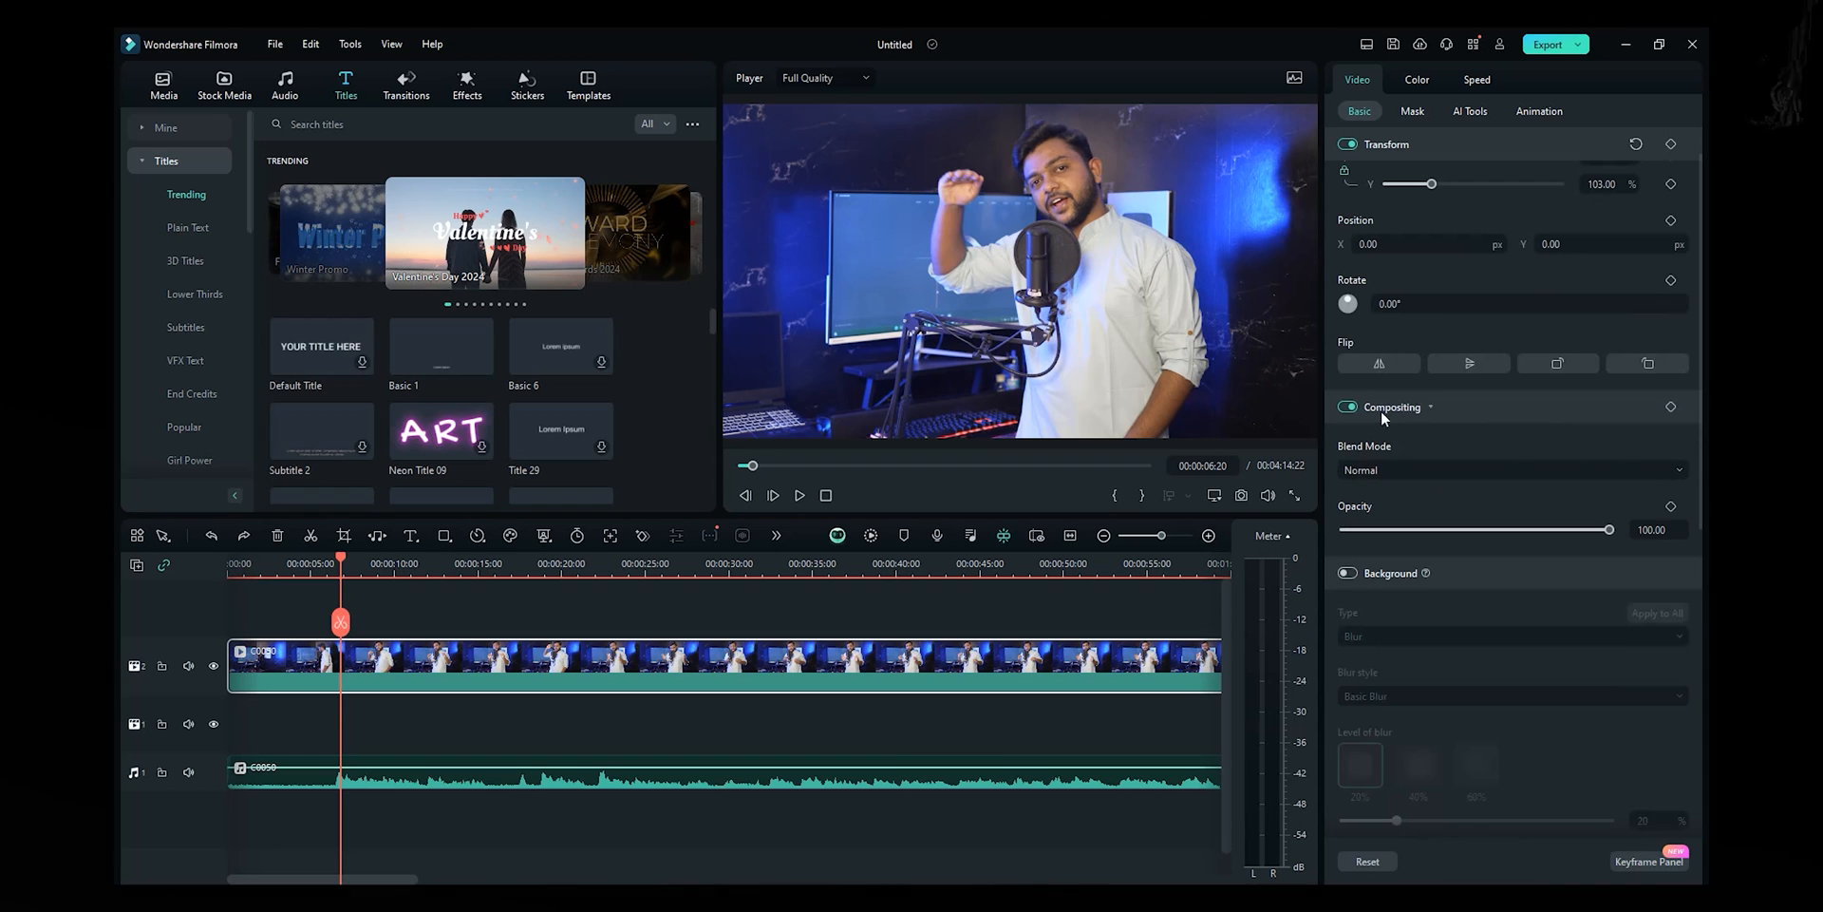
- Test Multiply blend, zero opacity and blurred background, leaving Normal blend, full opacity, background off
left_click(1423, 470)
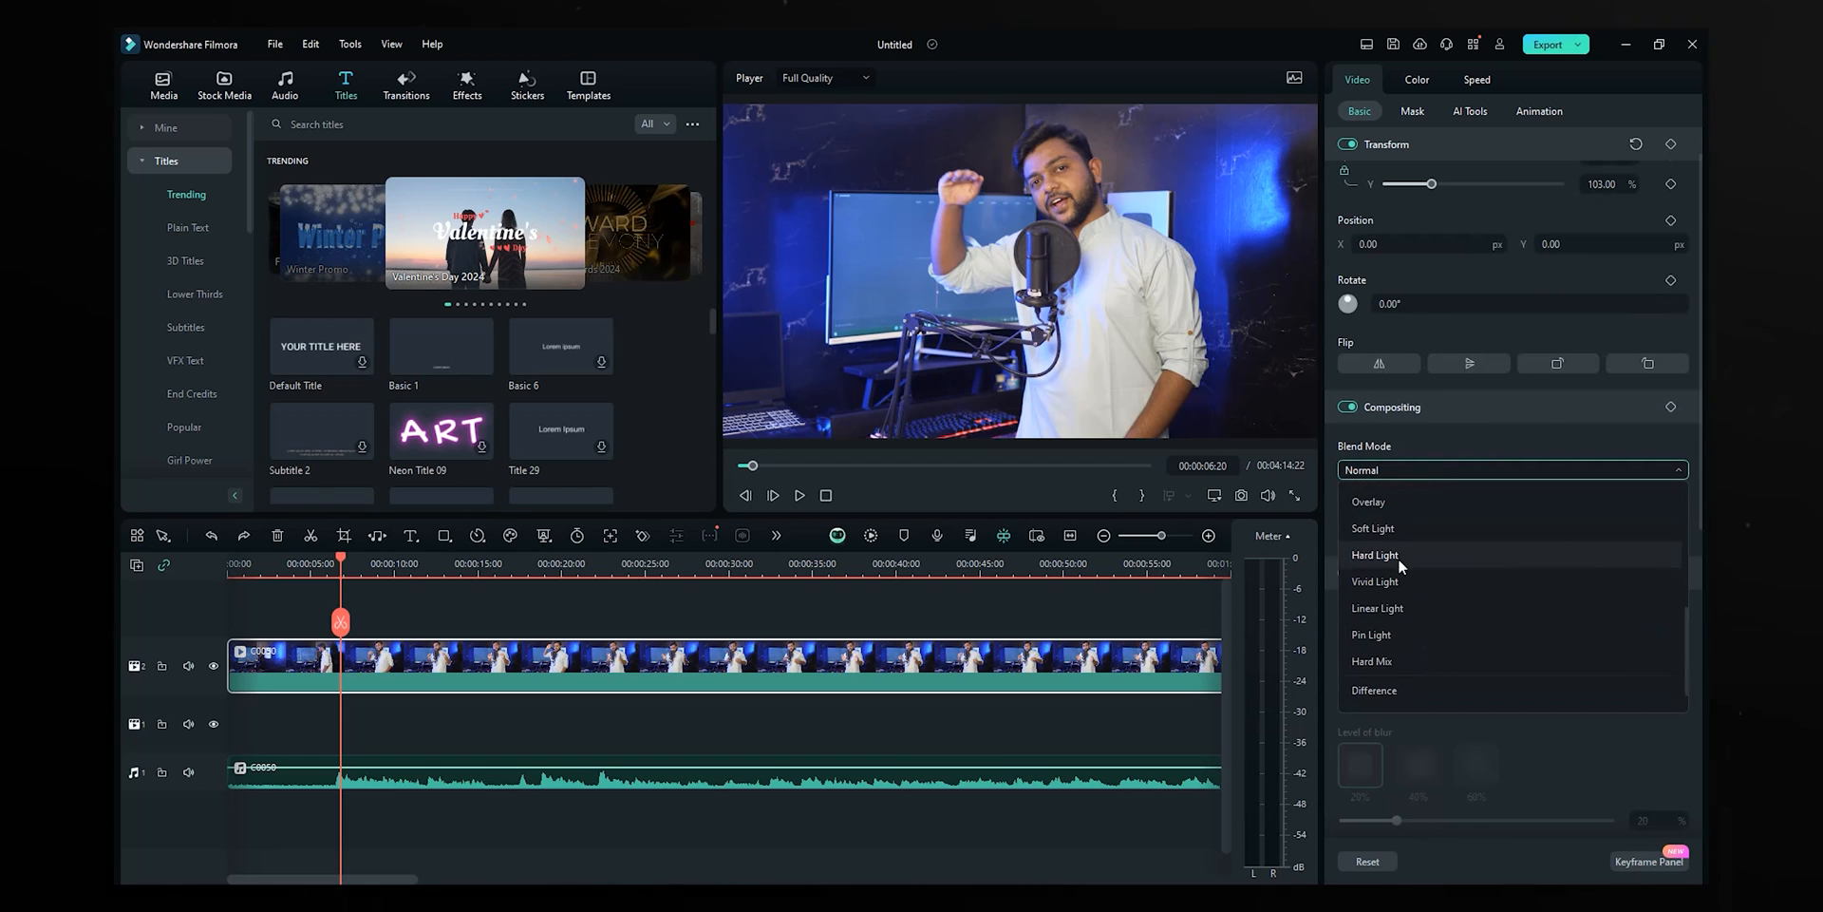
left_click(1398, 557)
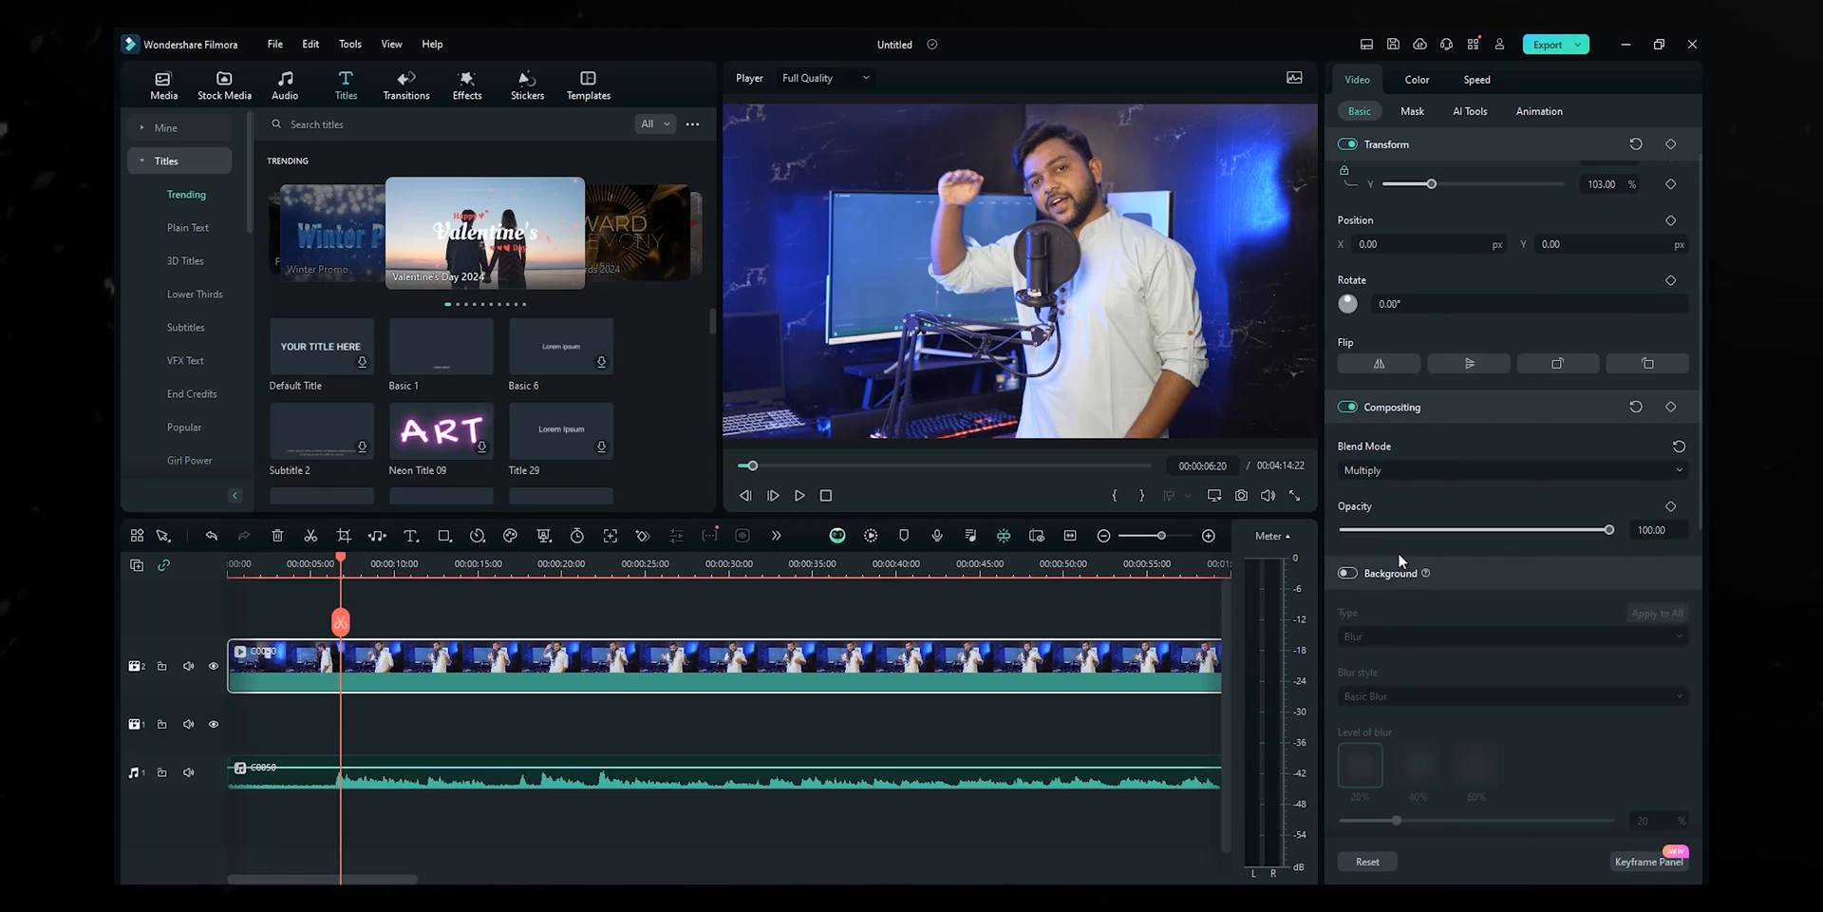
left_click(1396, 472)
scroll(1365, 502, "up", 1)
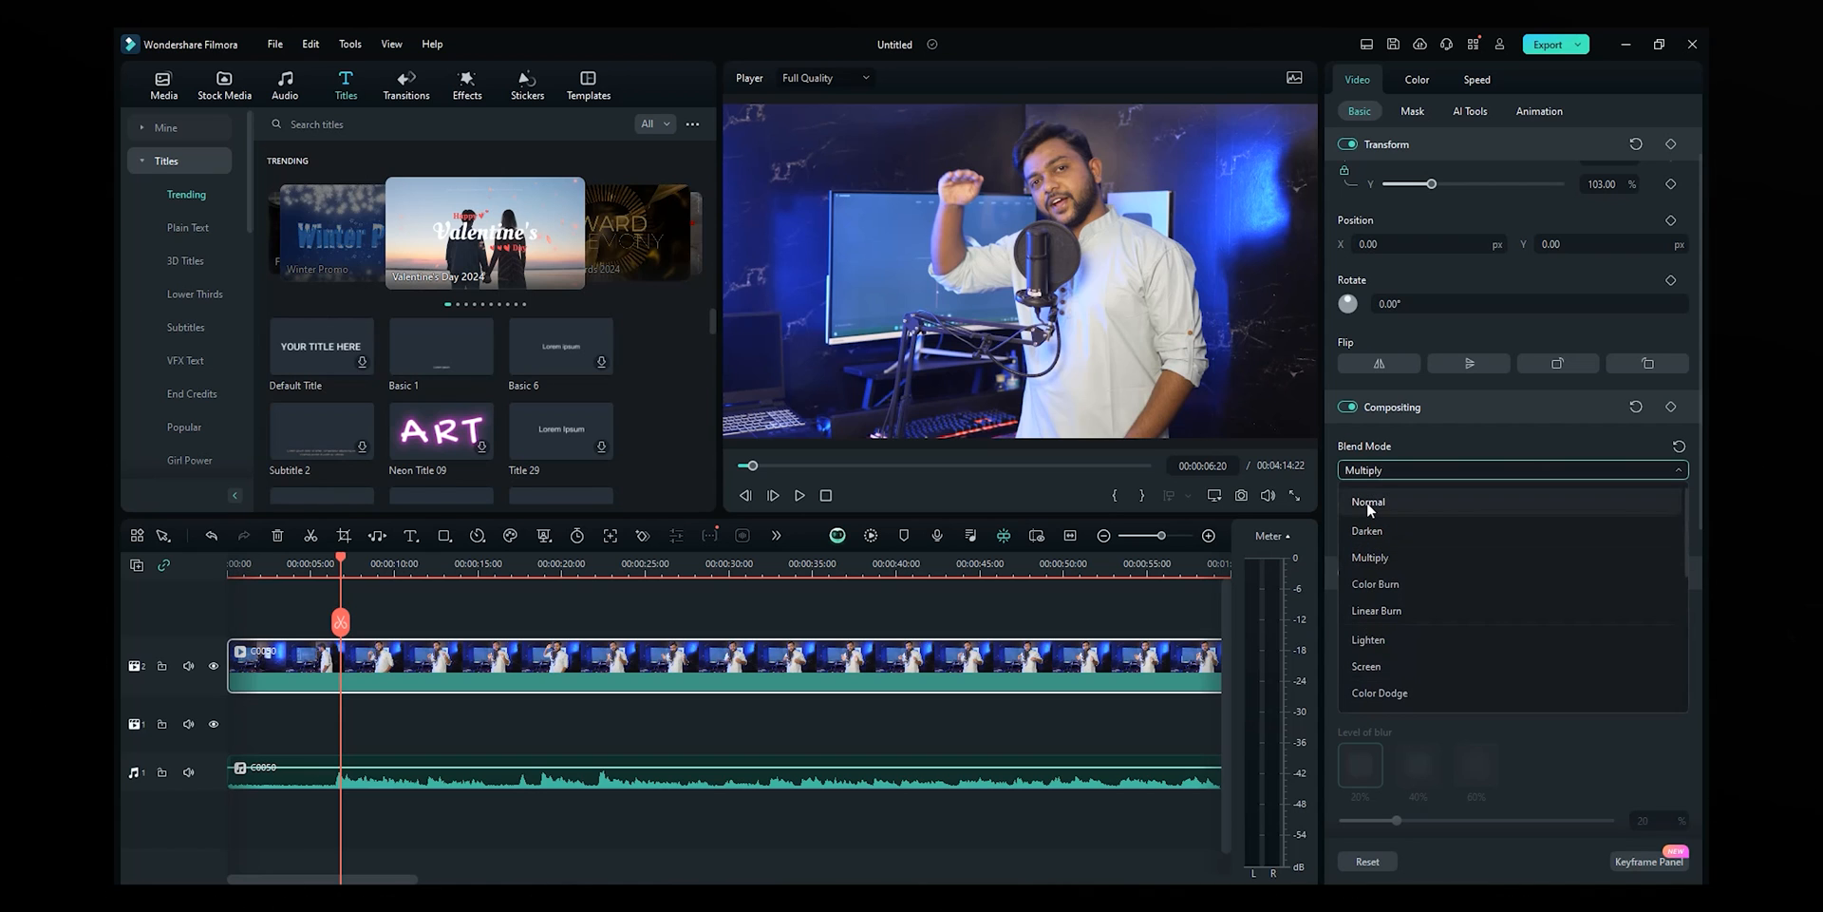
left_click(1365, 499)
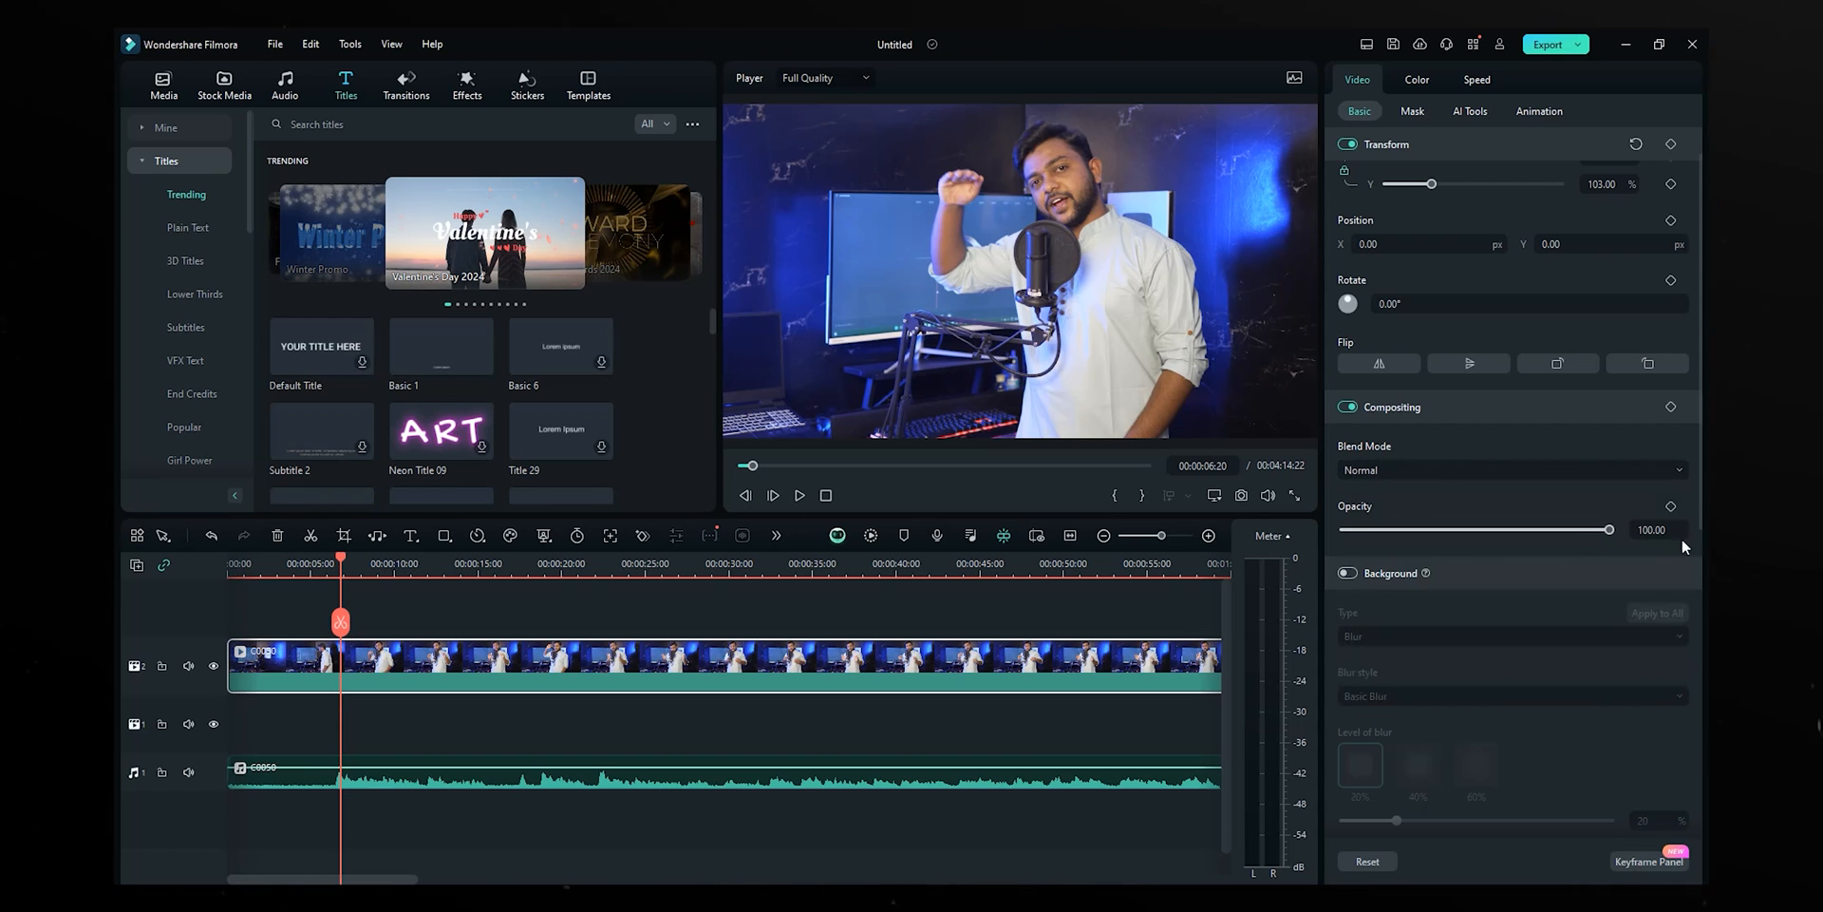
left_click_drag(1611, 530, 1104, 501)
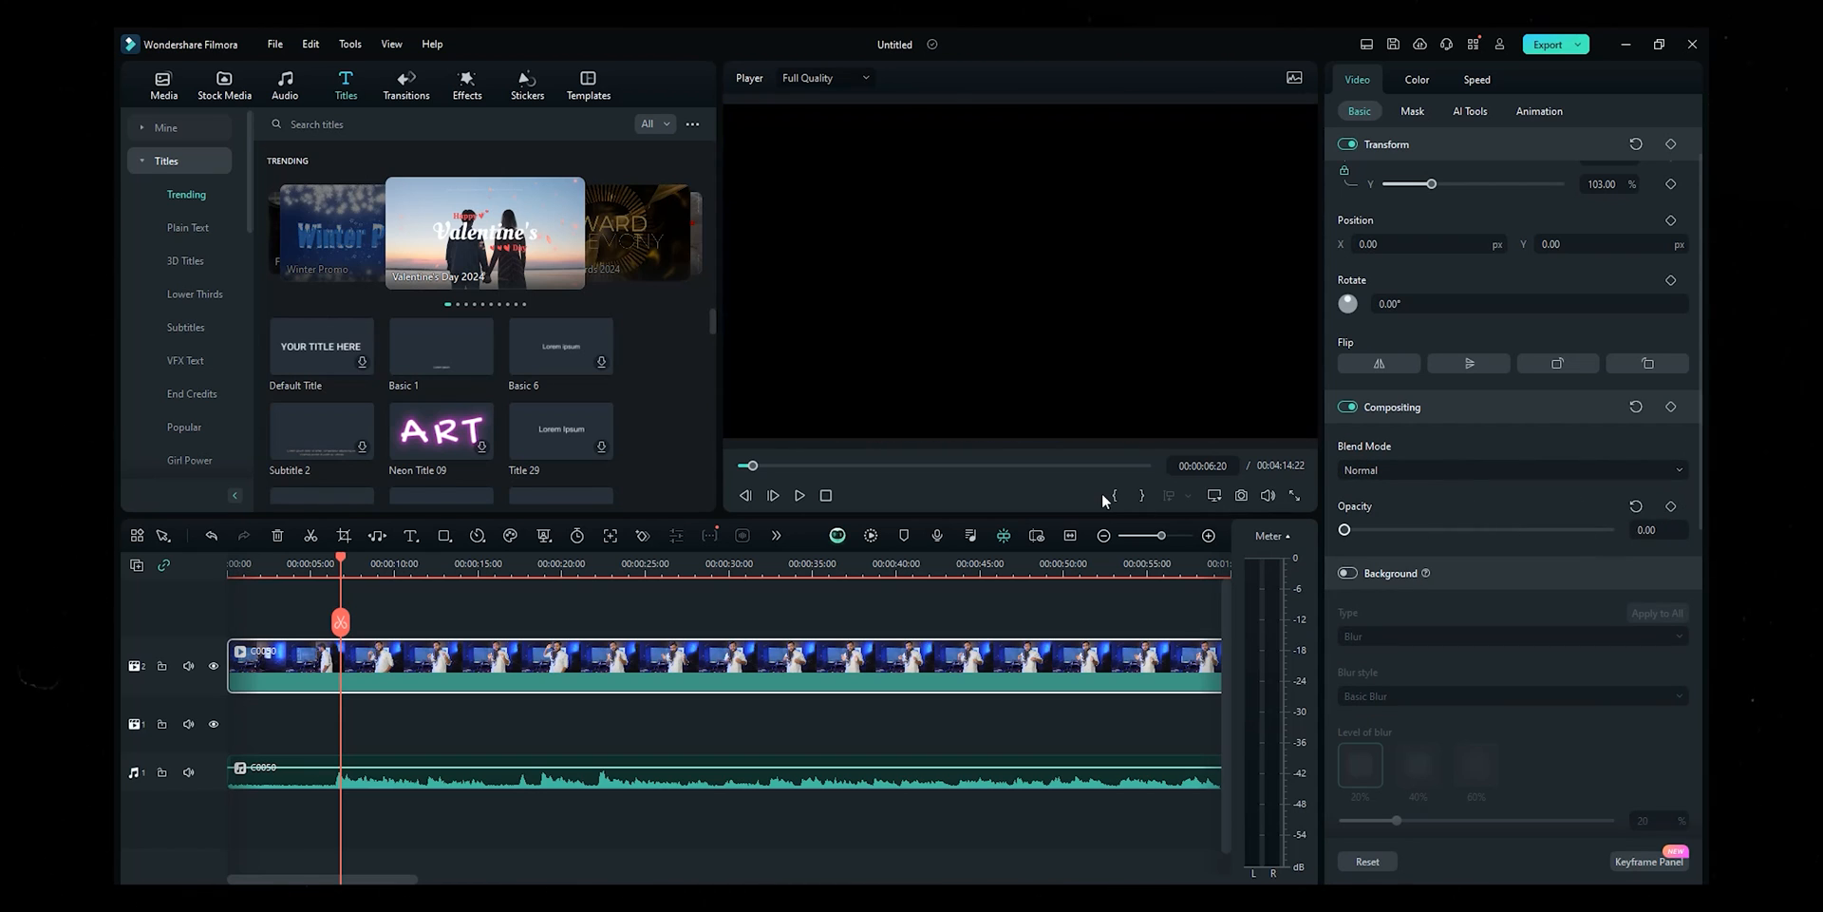
key("ctrl+z")
left_click(1346, 573)
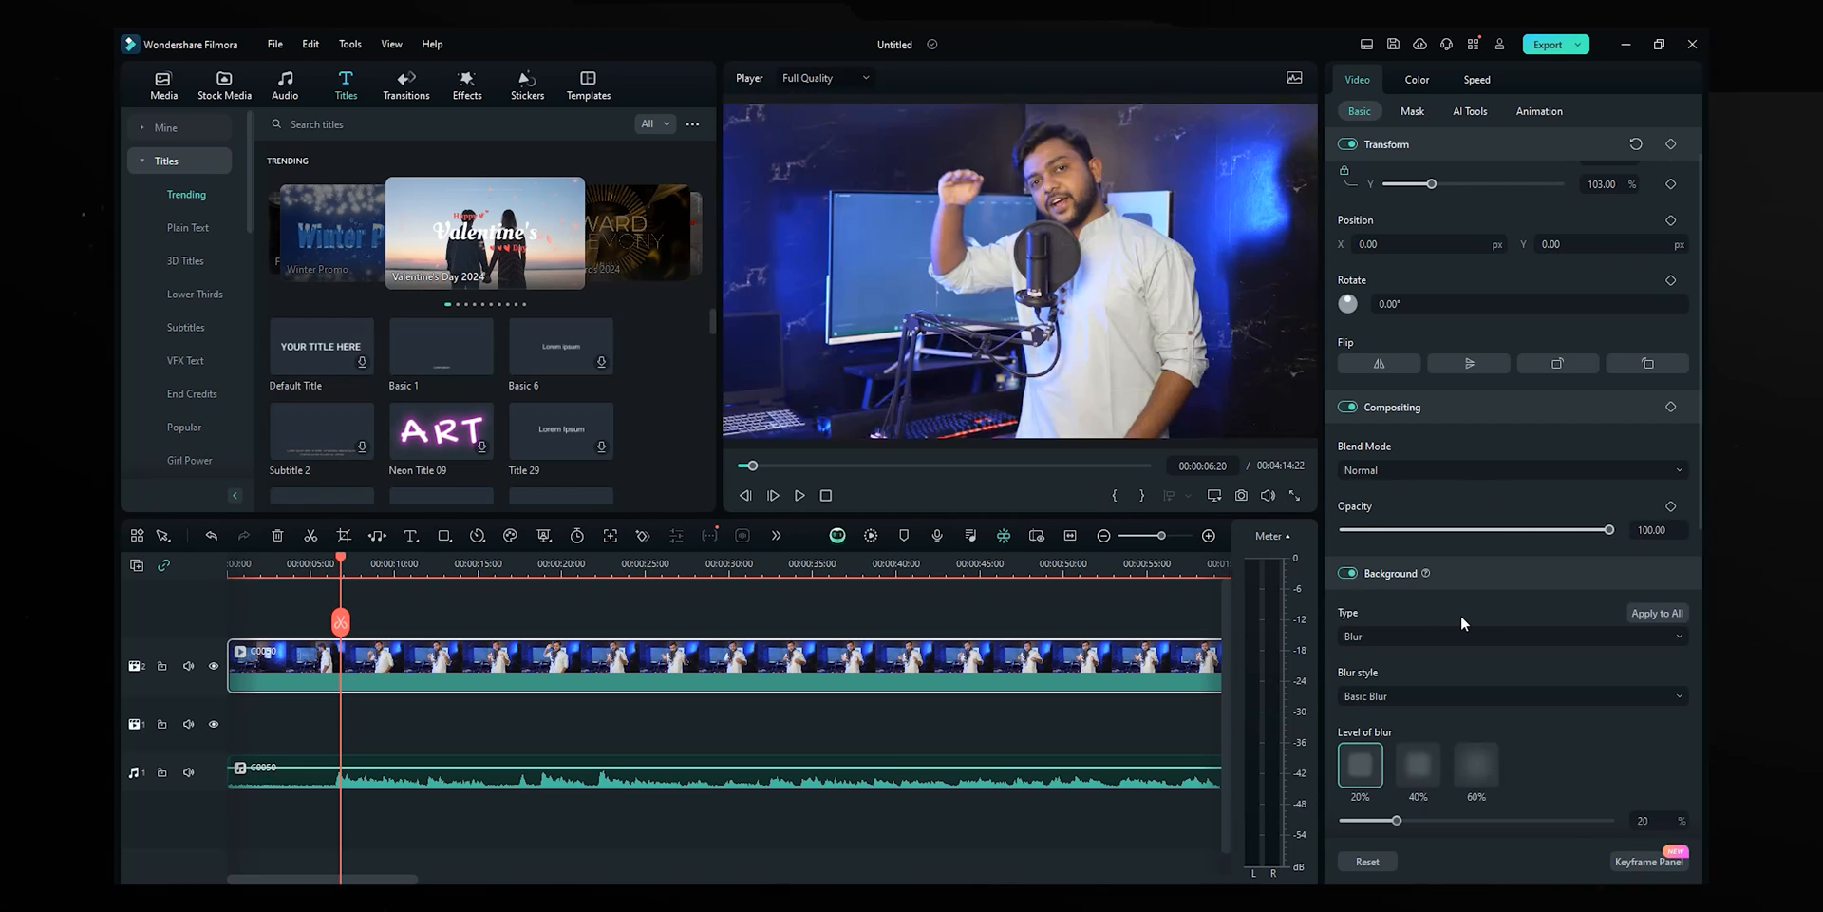
scroll(1463, 623, "down", 2)
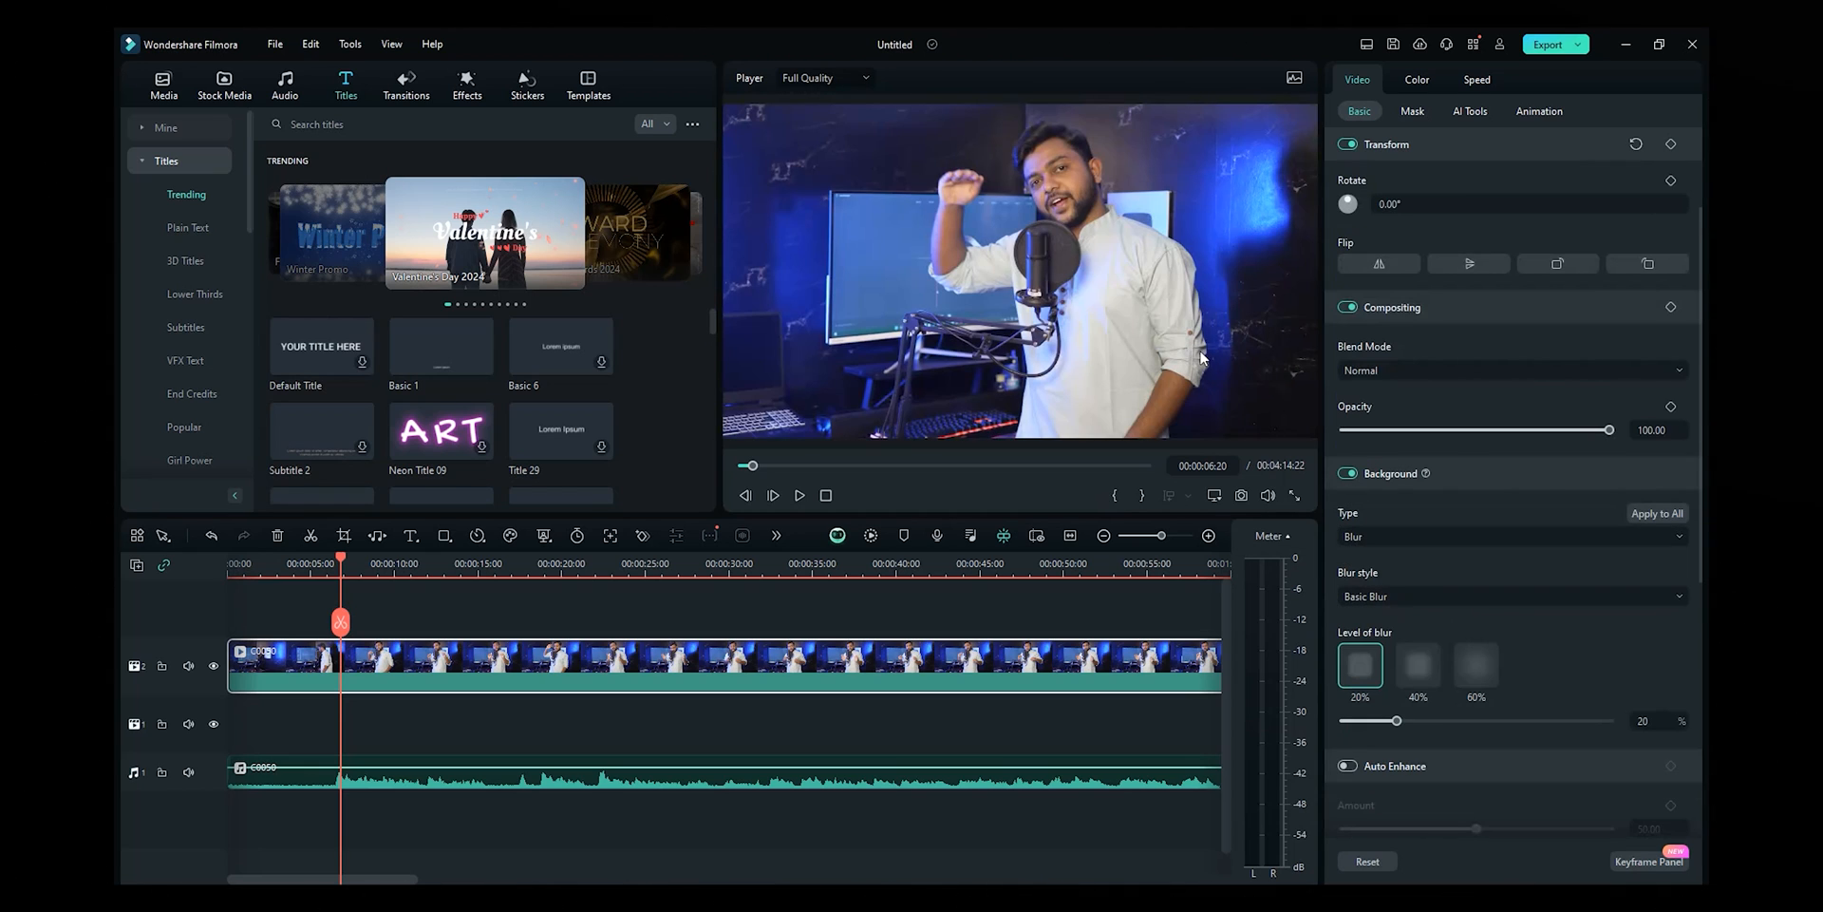
left_click(1347, 473)
scroll(1333, 541, "down", 3)
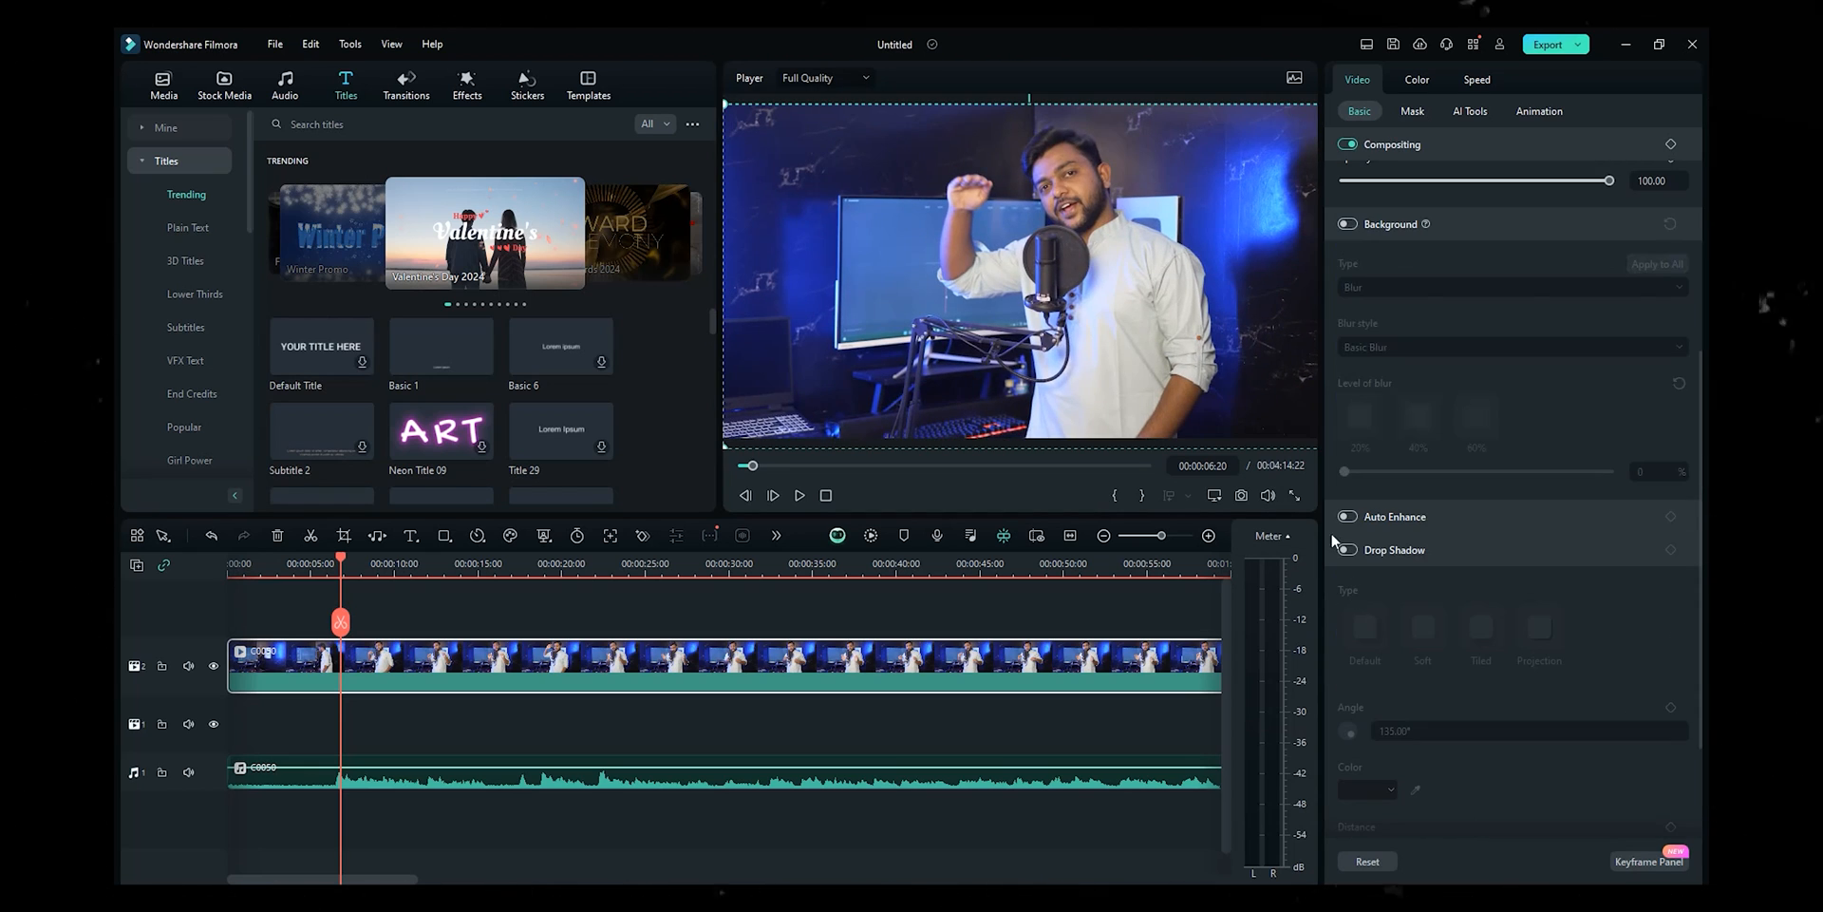
- Turn on Auto Enhance with Amount 71 and show the Mask options
left_click(1381, 517)
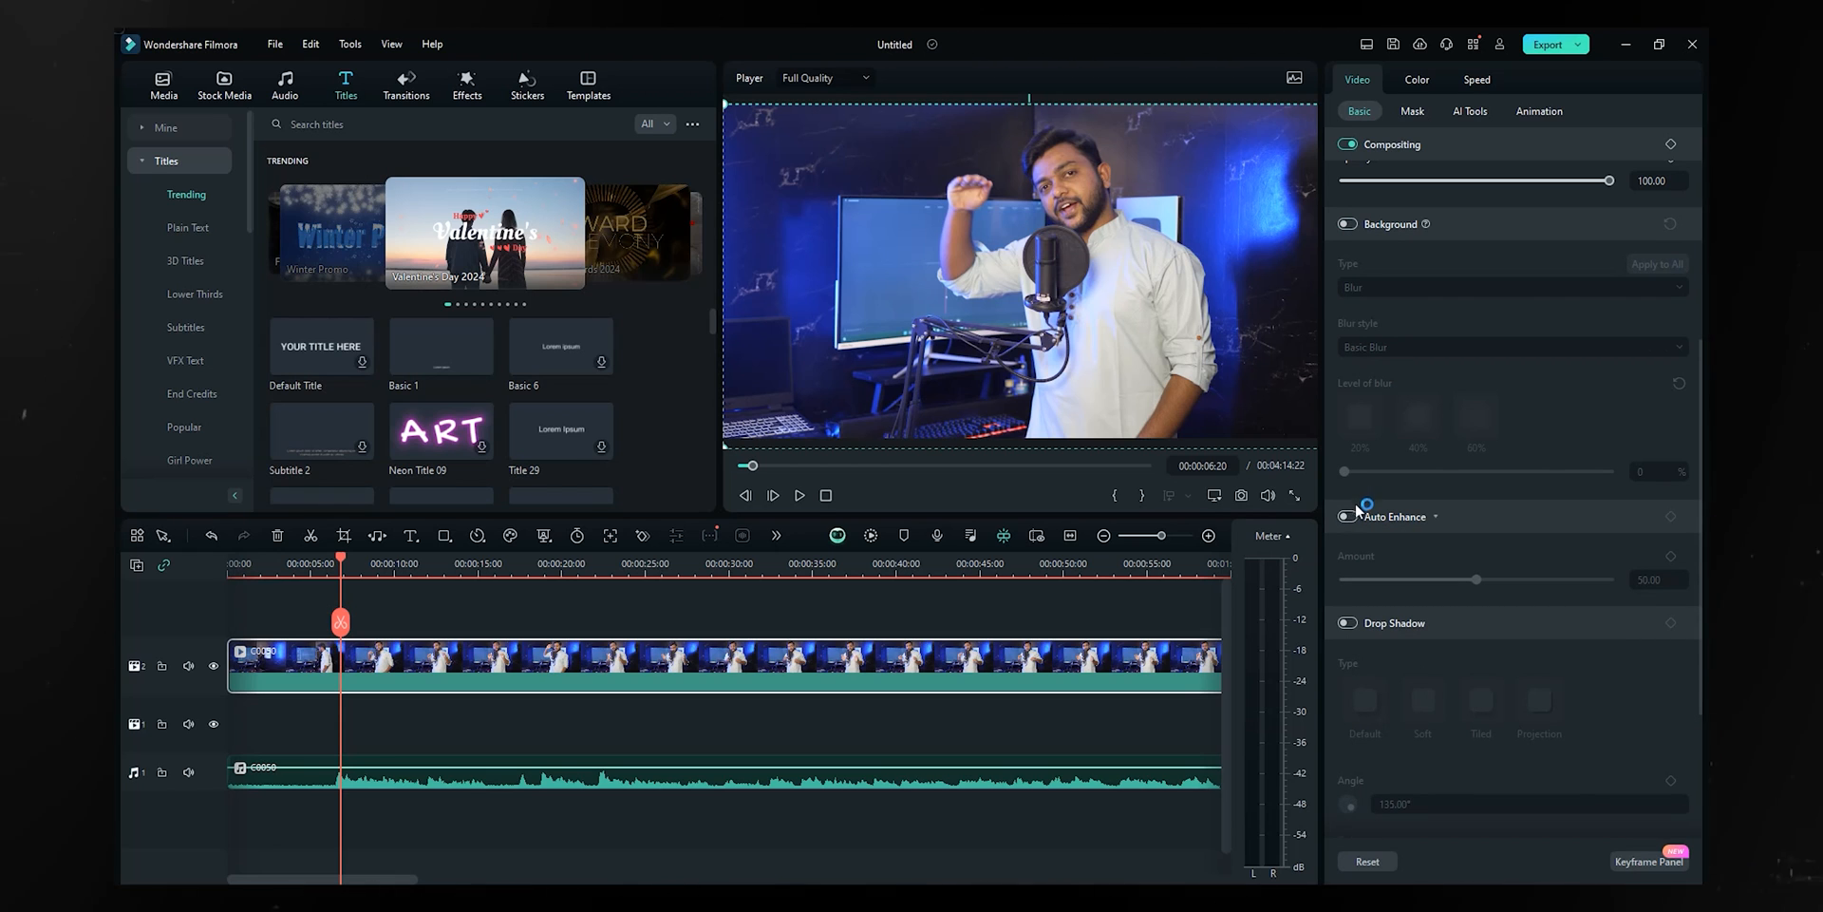
left_click(1351, 517)
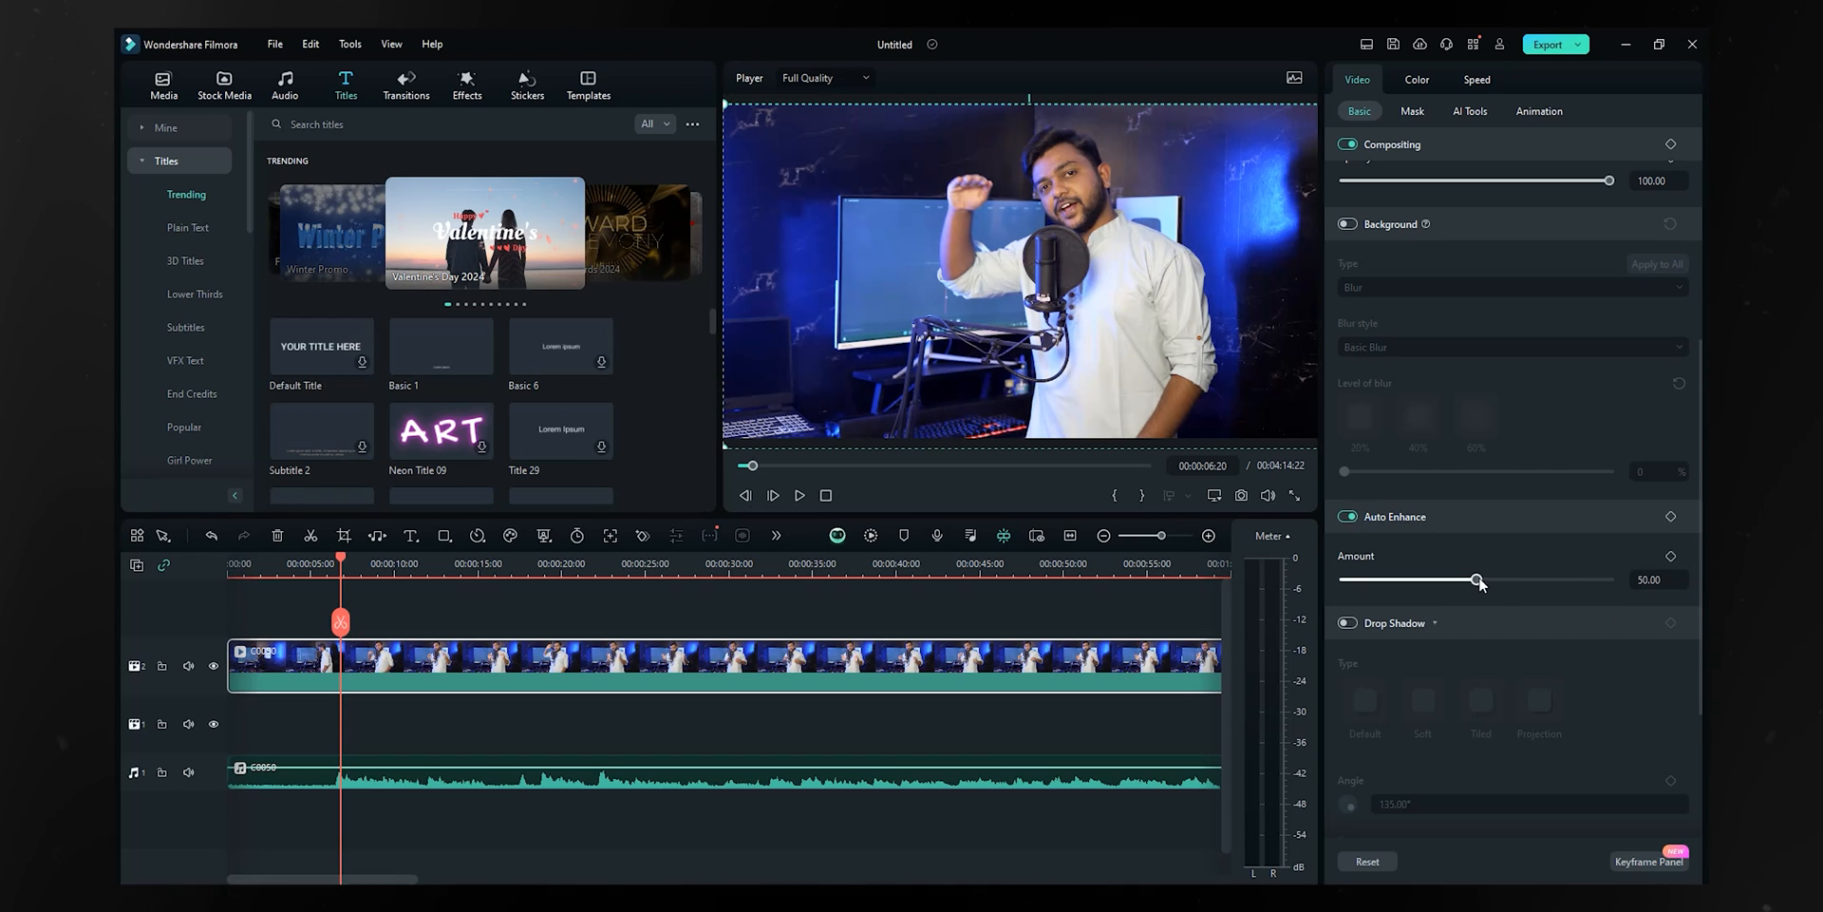
left_click_drag(1357, 590, 1531, 578)
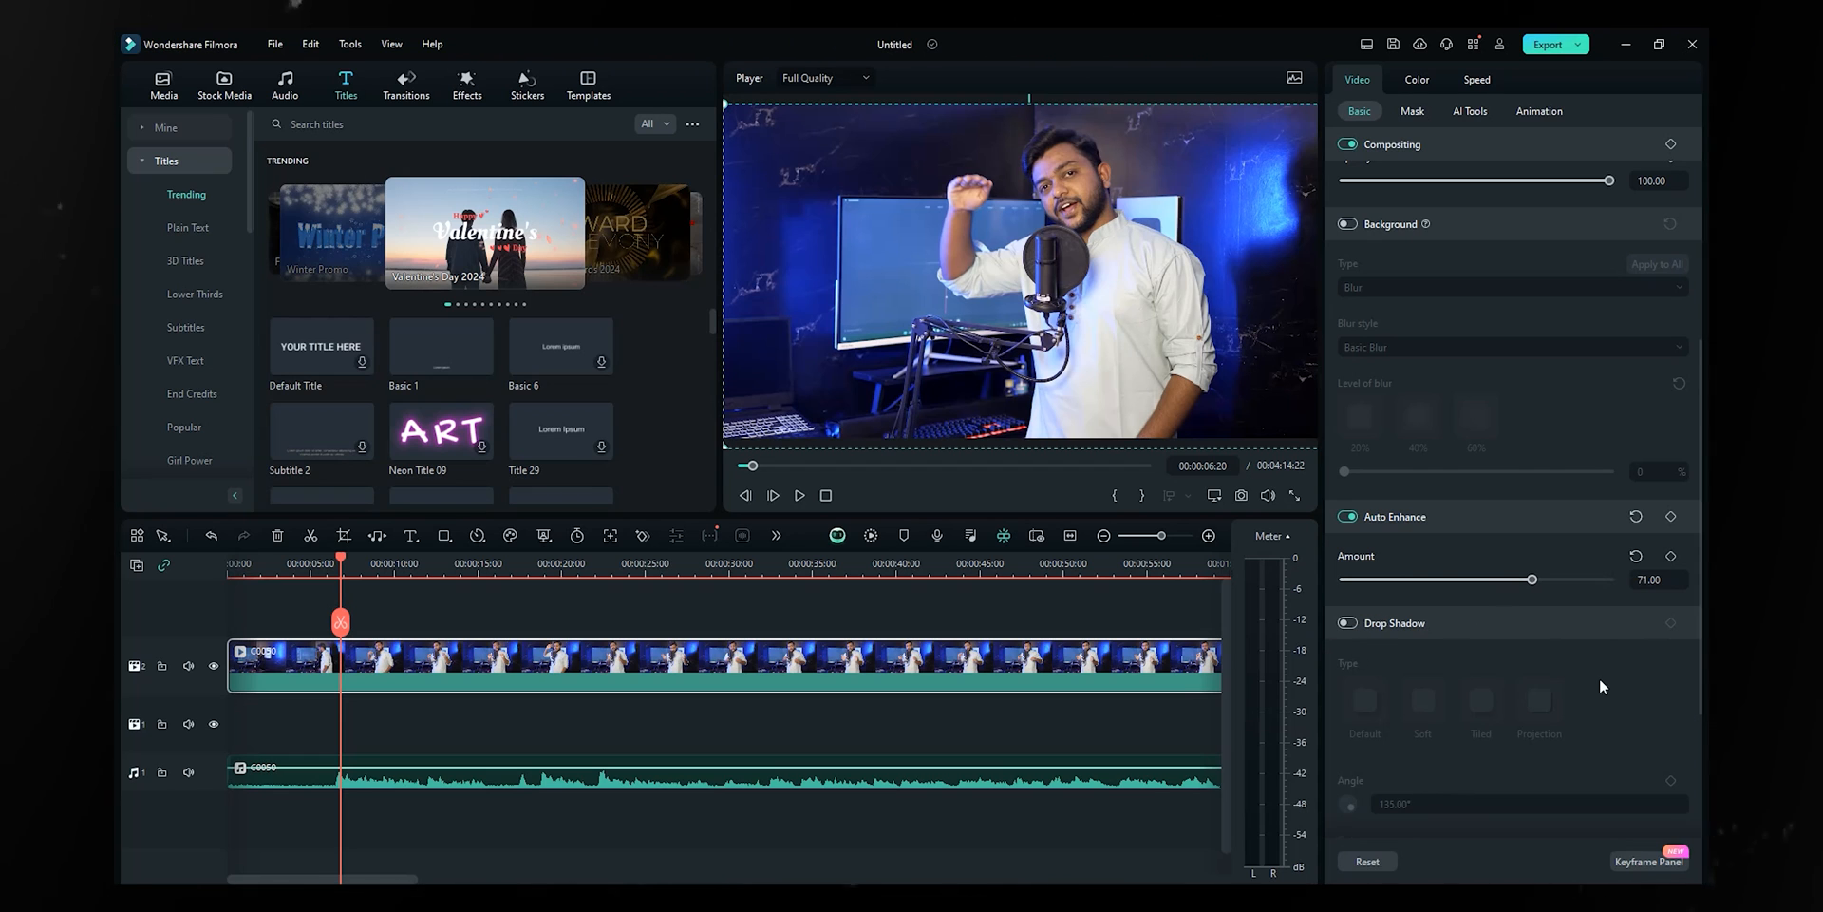
scroll(1599, 679, "down", 2)
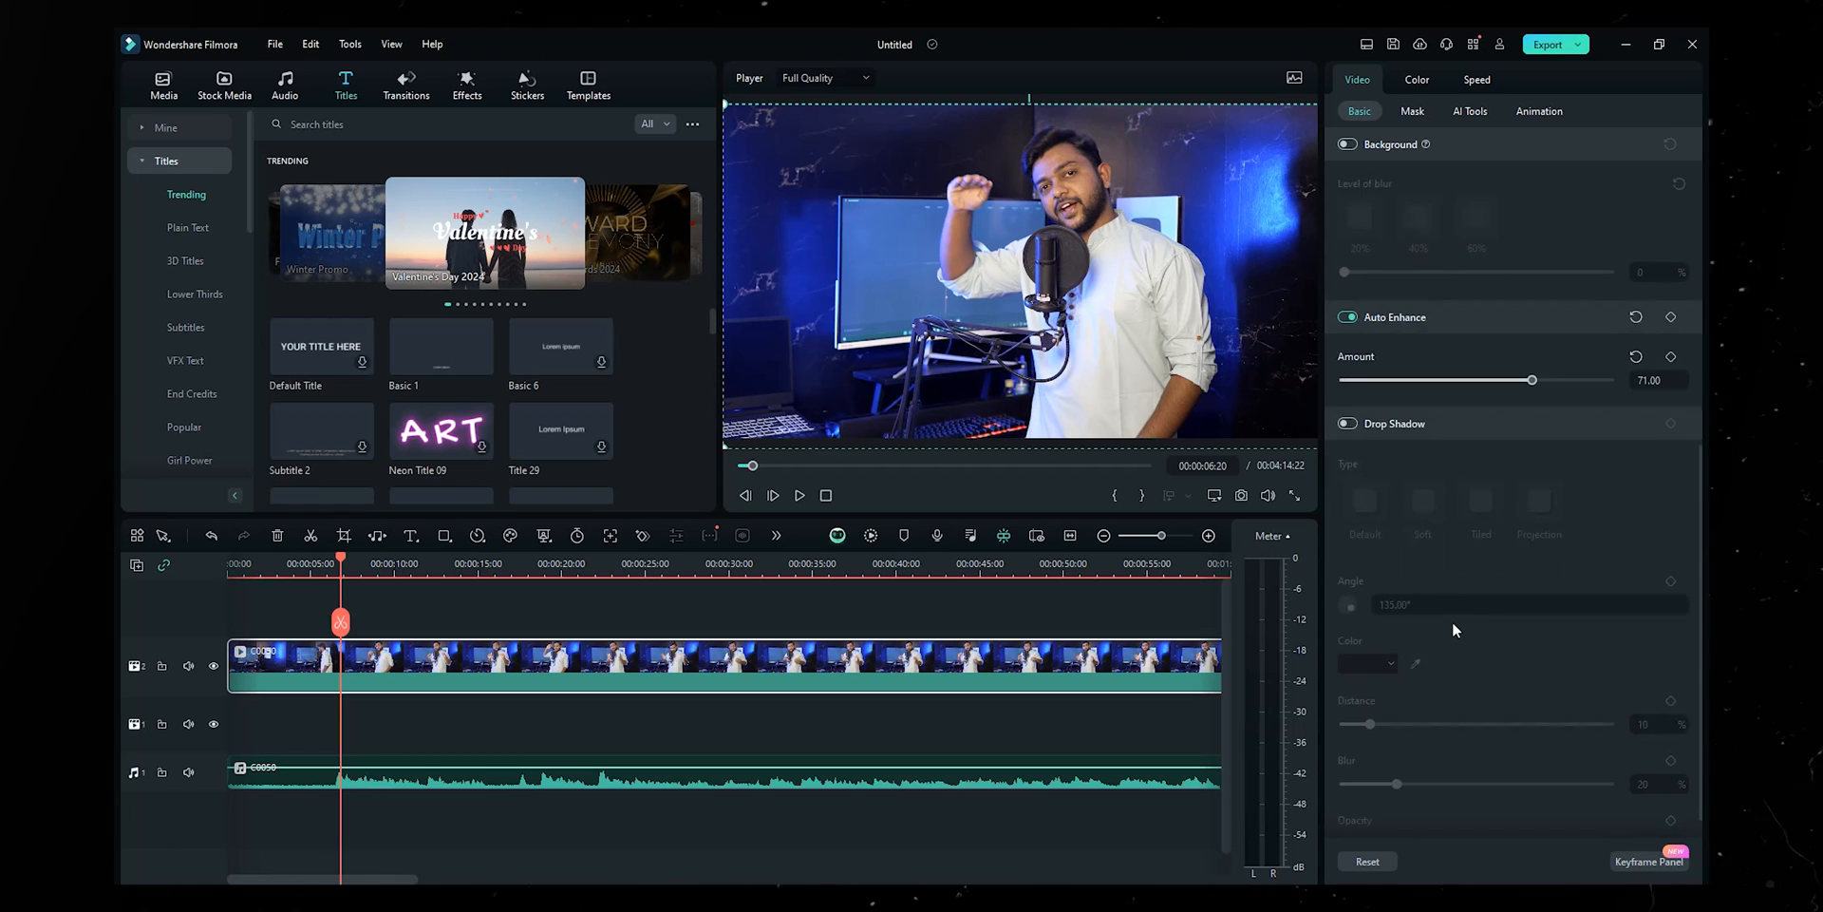
scroll(1424, 332, "up", 6)
left_click(1413, 112)
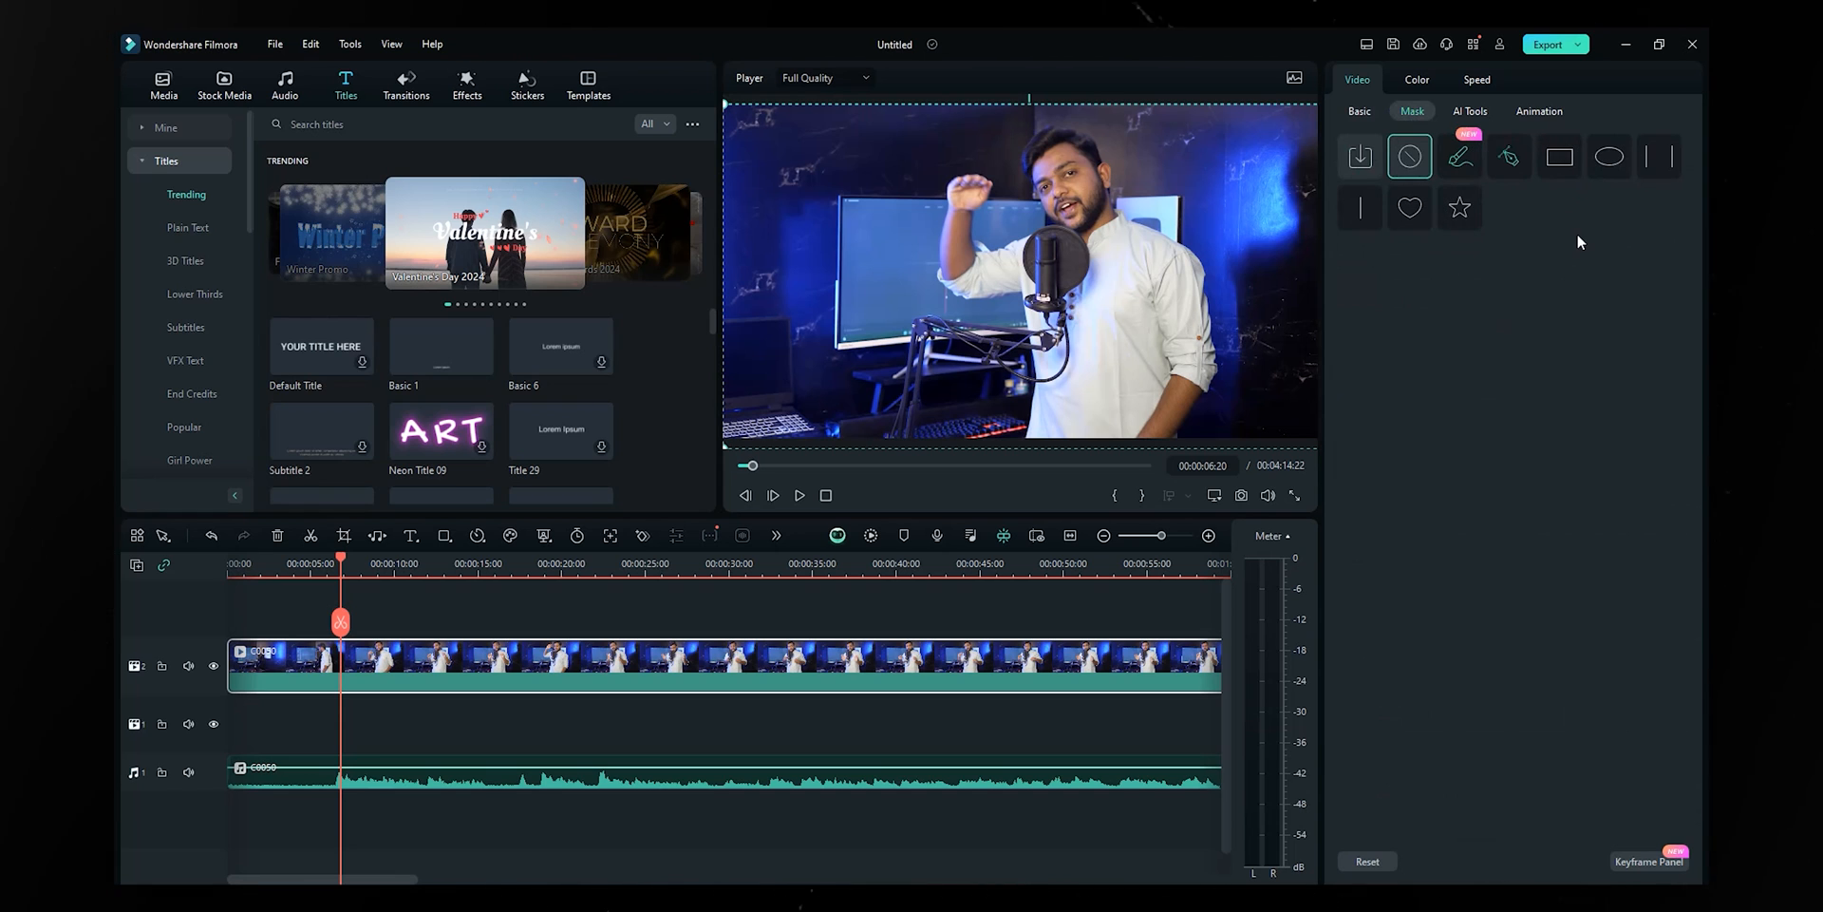
- Try an AI mask around the speaker, refining the arm, then discard it
left_click(1462, 163)
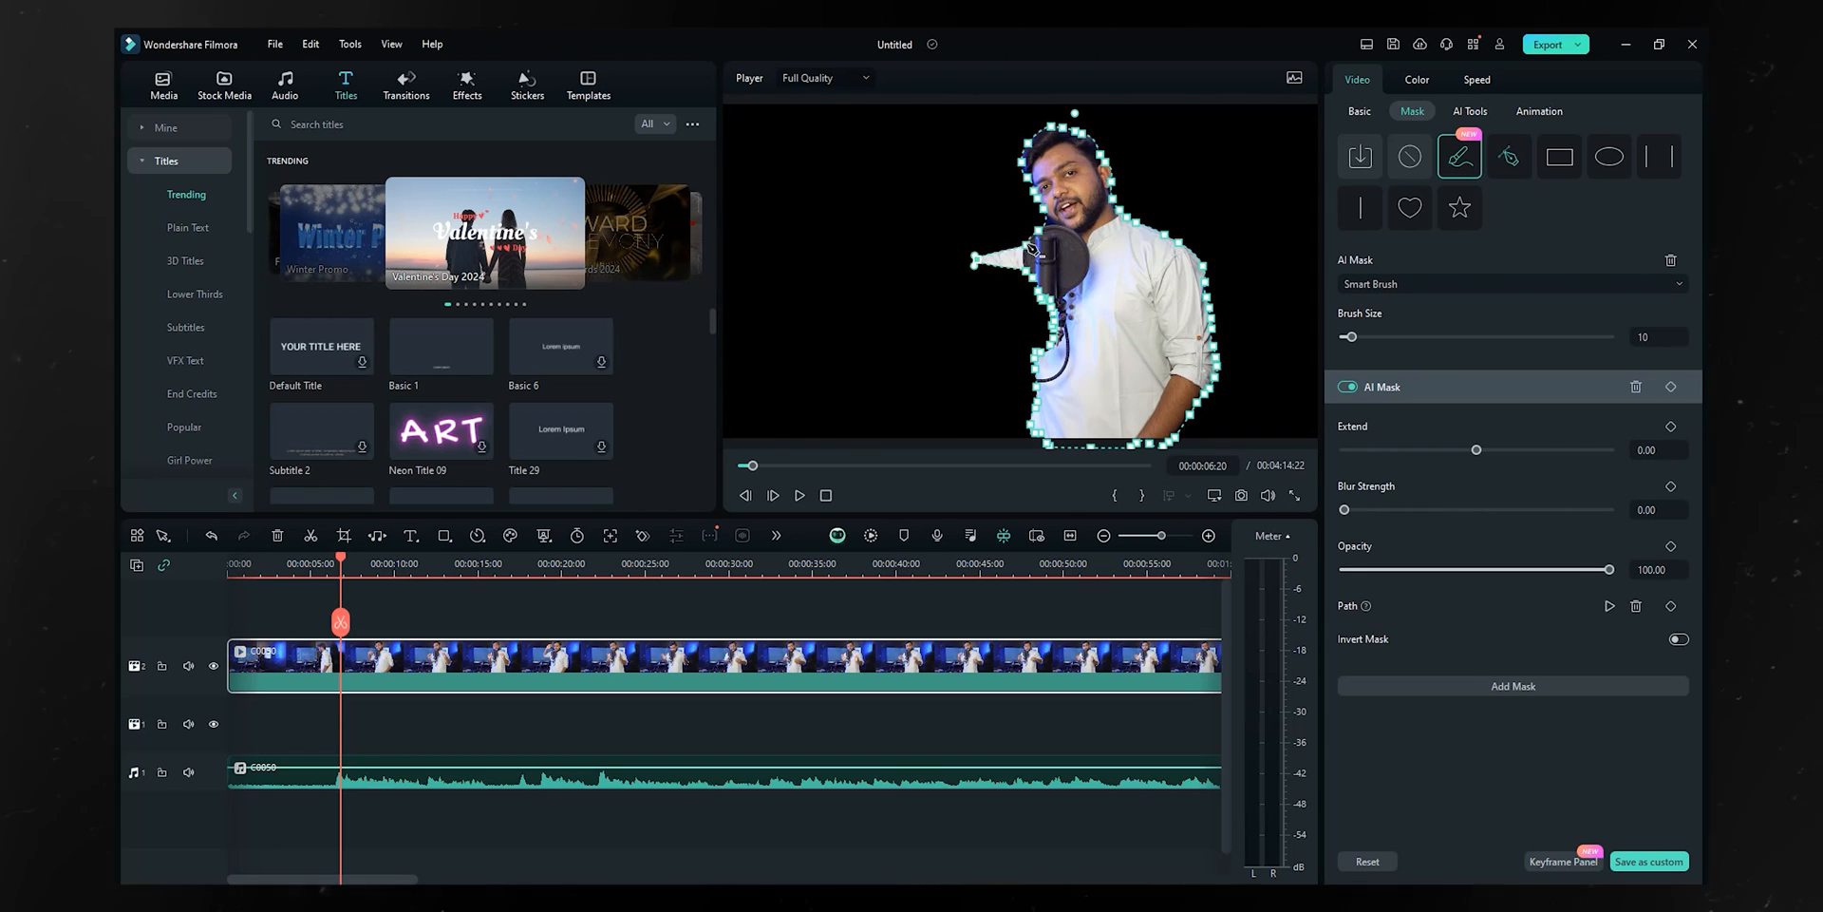
left_click(1029, 246)
left_click_drag(974, 256, 960, 288)
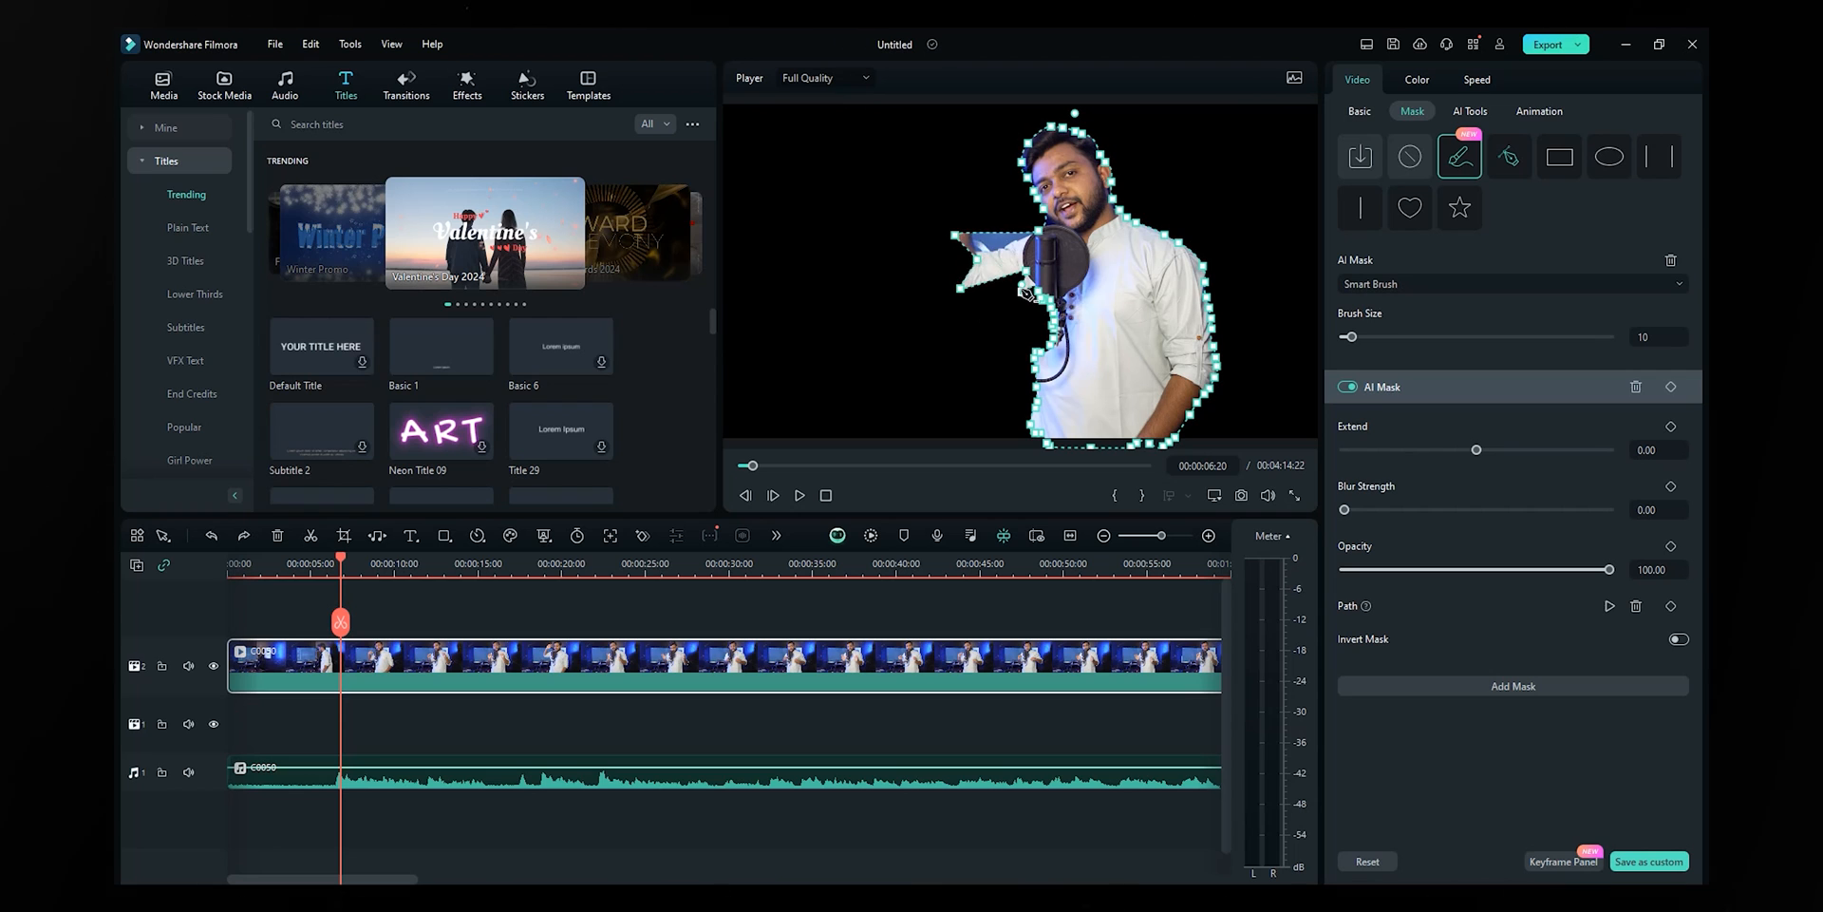
left_click(956, 234)
left_click(961, 288)
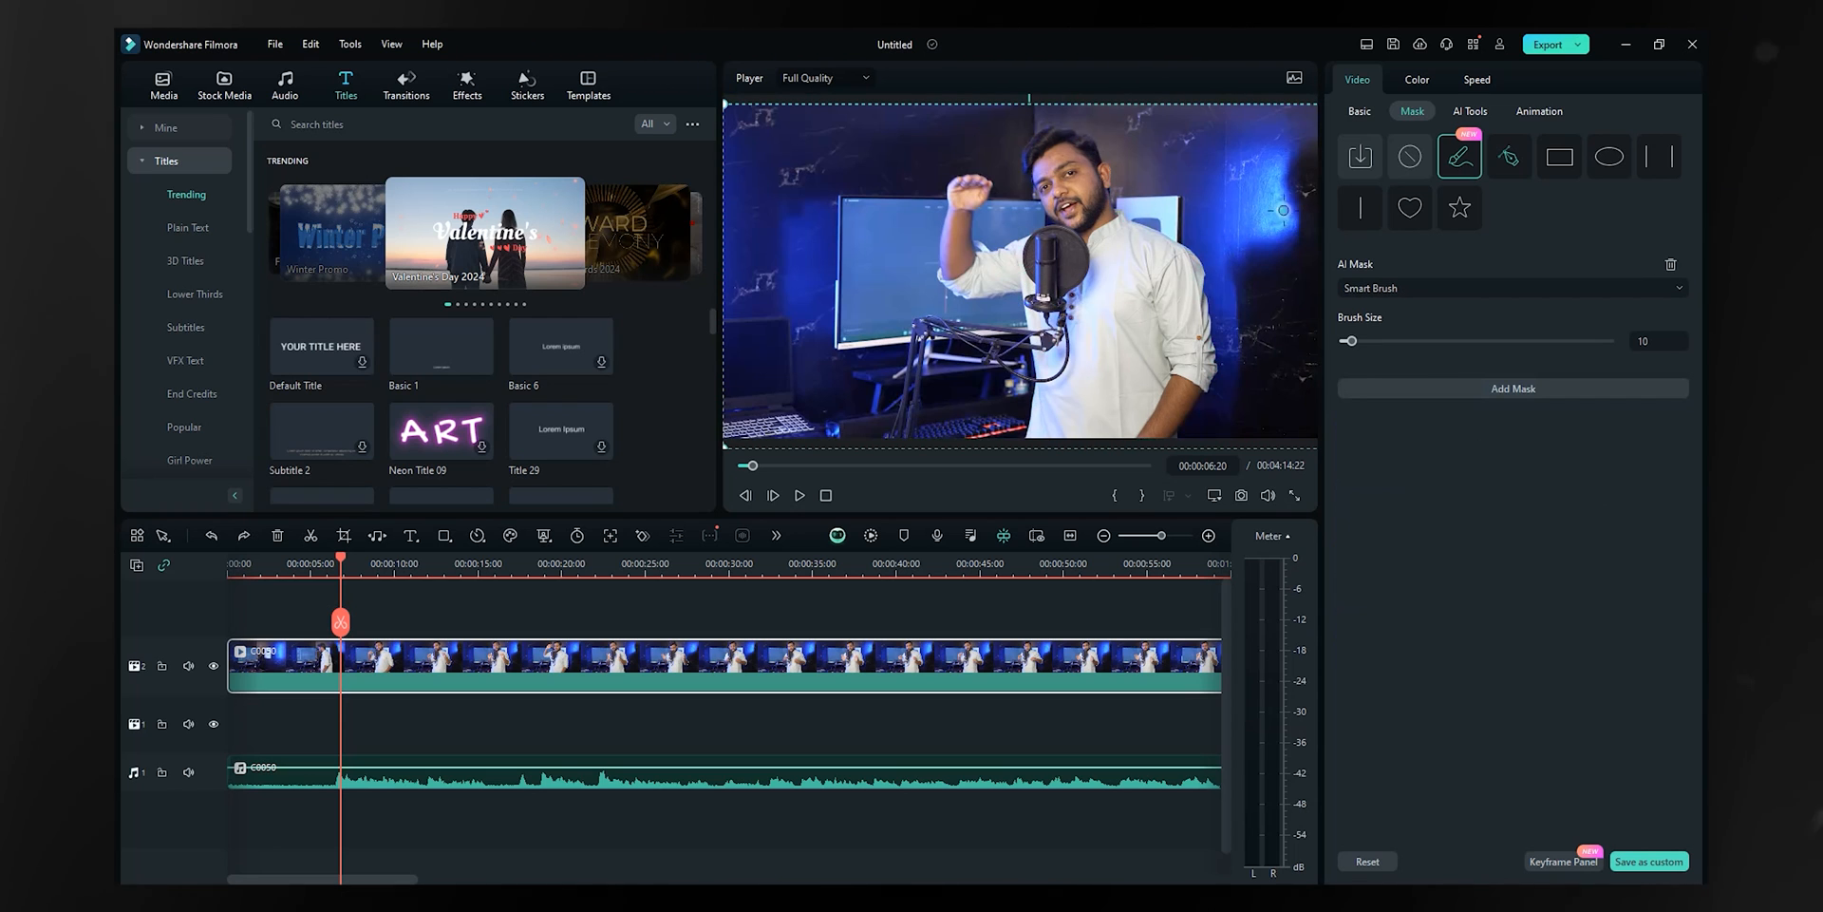
- Draw a closed hand-drawn mask outline around the presenter's head
left_click(1516, 158)
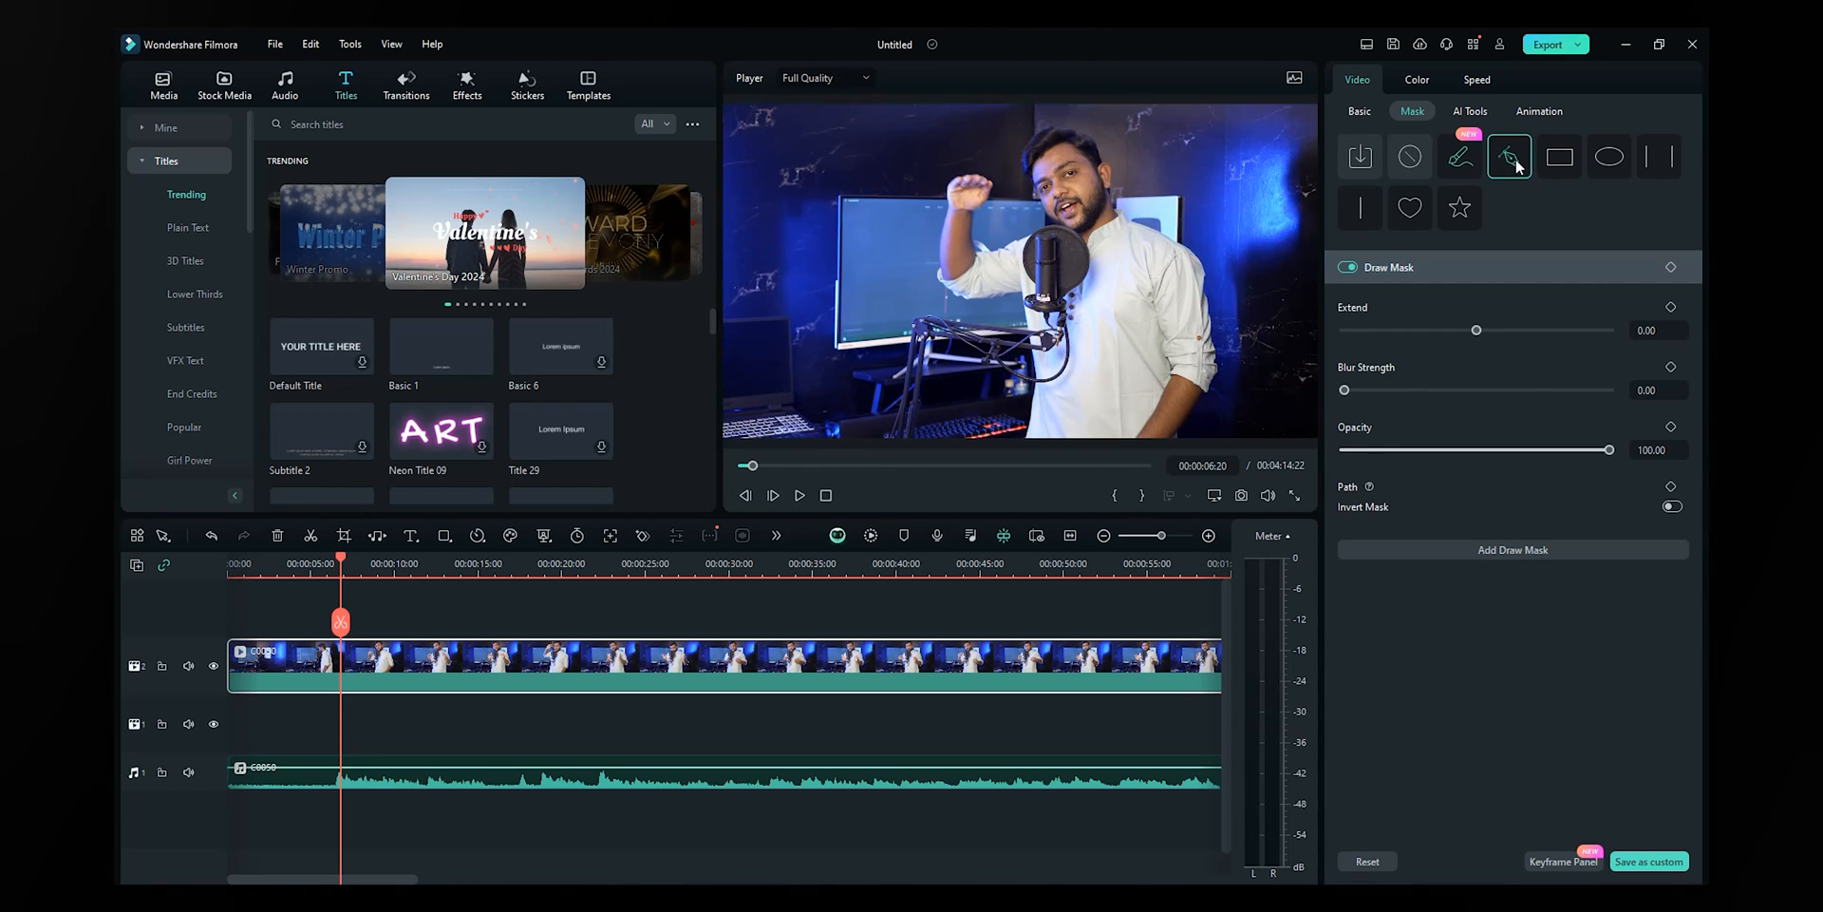
left_click(1029, 180)
left_click(1021, 159)
left_click(1029, 145)
left_click(1038, 132)
left_click(1081, 132)
left_click(1100, 150)
left_click(1115, 179)
left_click(1107, 201)
left_click(1086, 225)
left_click(1057, 214)
left_click(1029, 180)
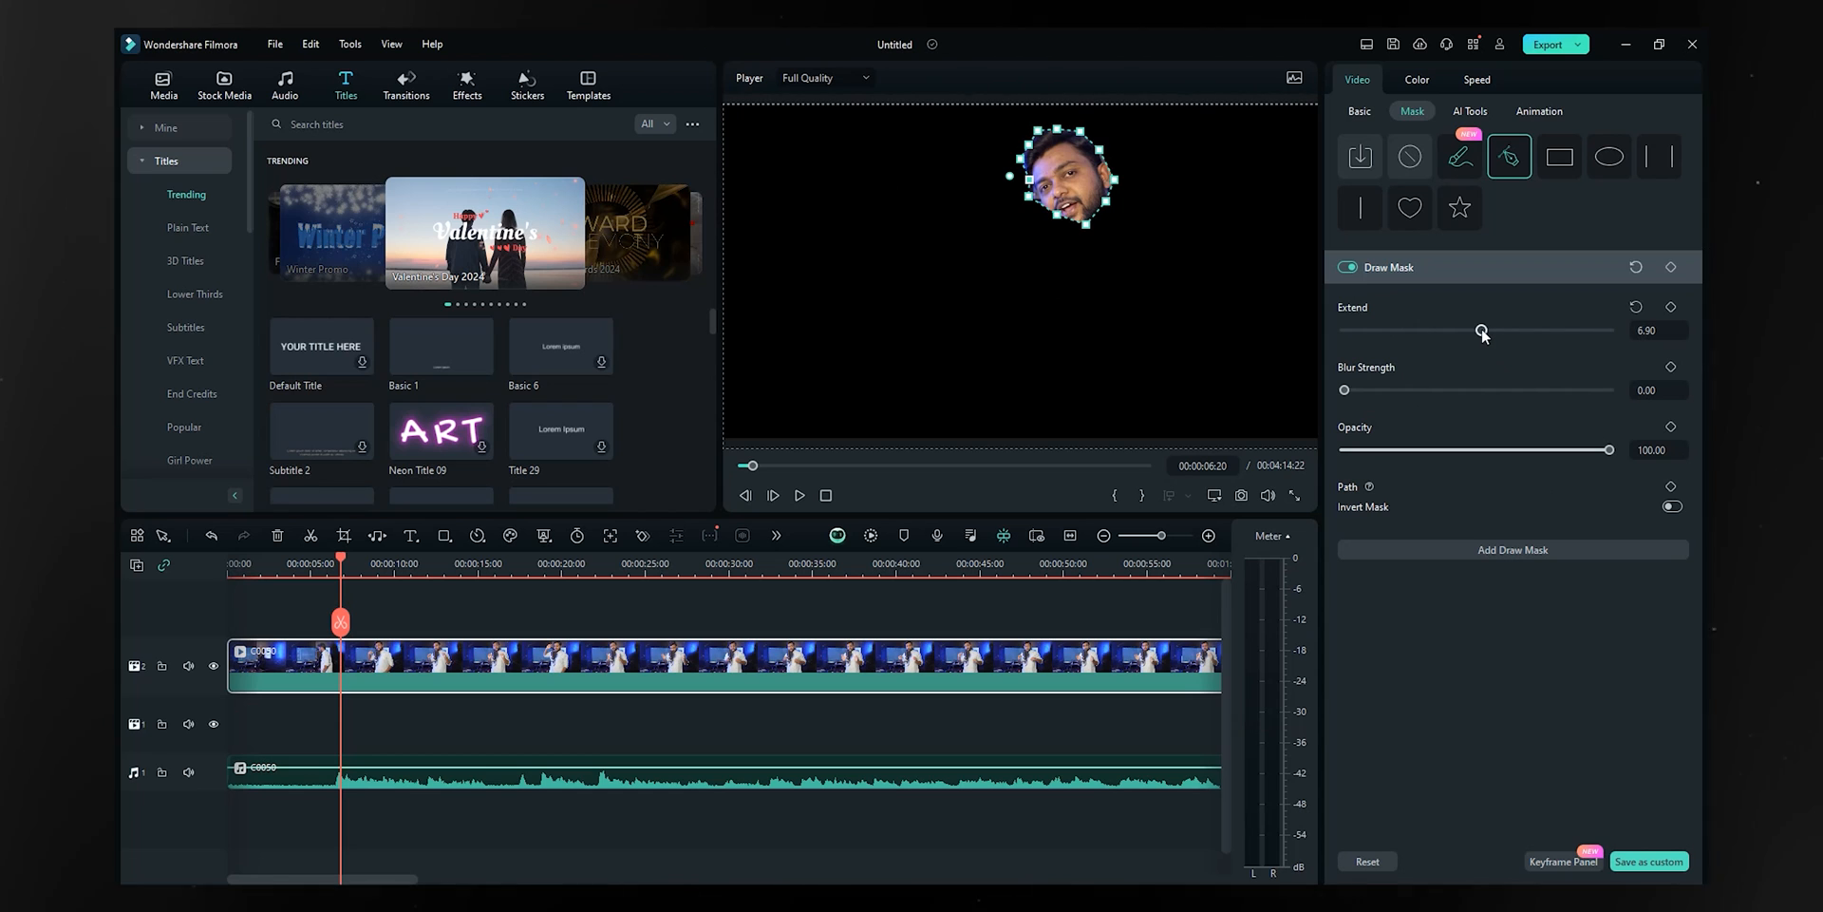
- Set the face mask to Extend 16.93 and Blur Strength 100, test inverting, then switch it off
mouse_move(1476, 330)
left_mouse_down()
mouse_move(1592, 331)
mouse_move(1487, 331)
left_mouse_up()
left_click_drag(1345, 389, 1614, 389)
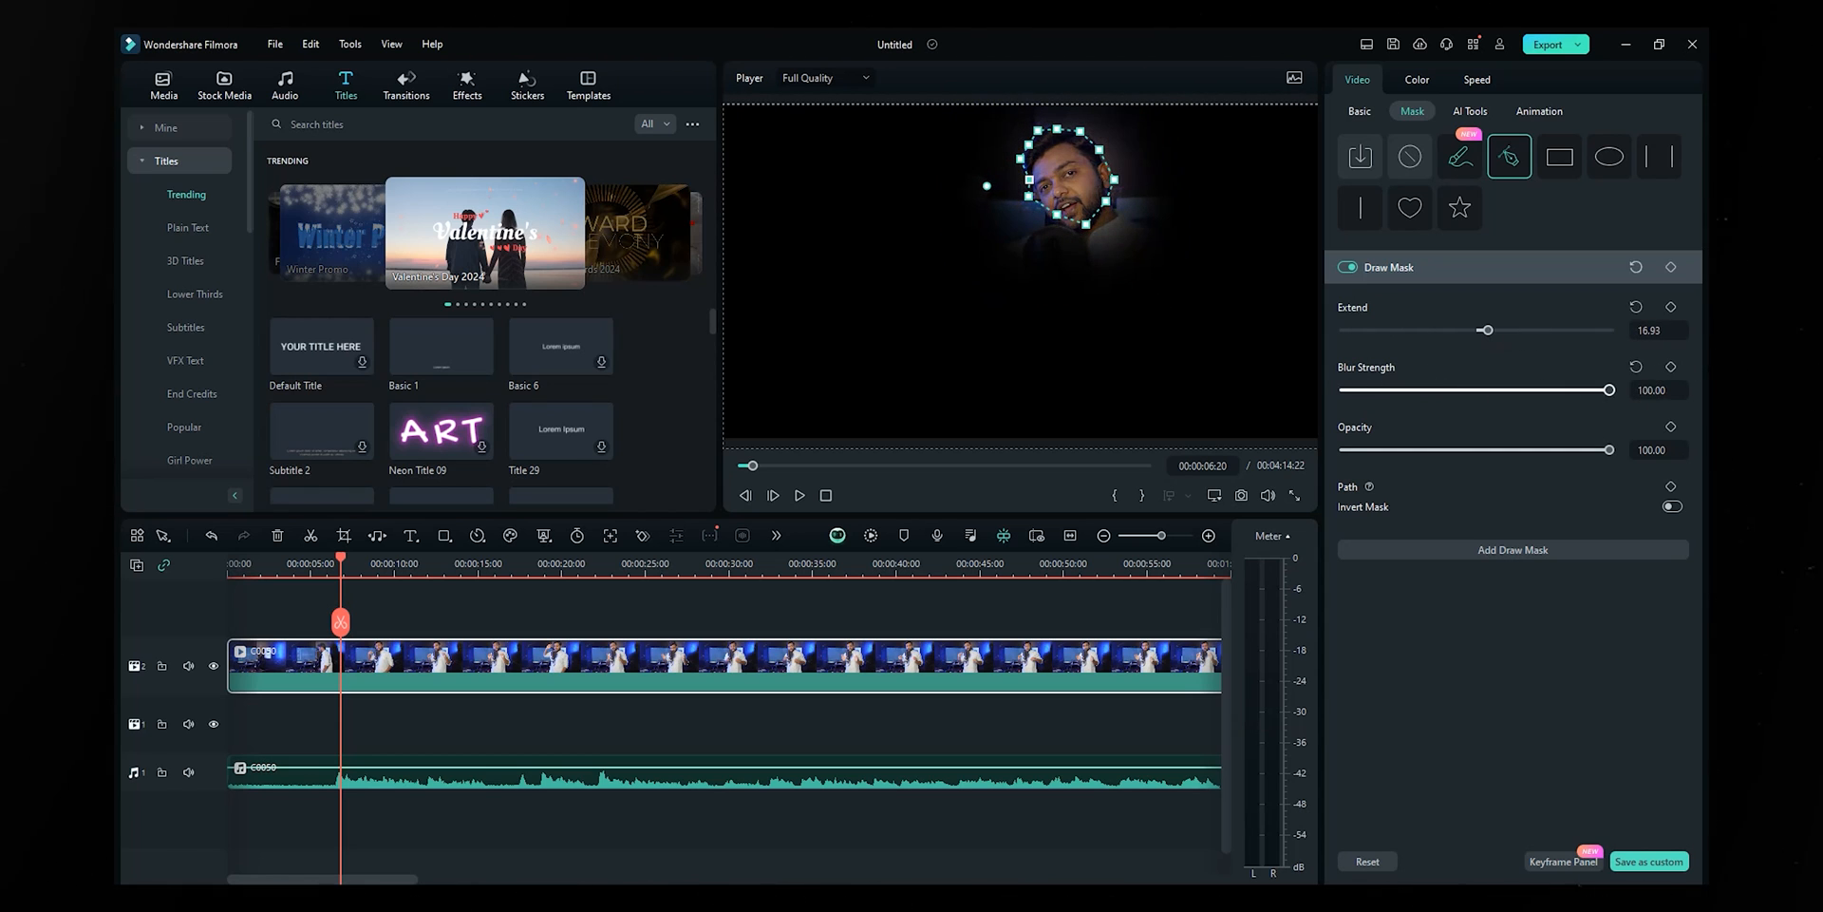
left_click_drag(1316, 464, 1617, 458)
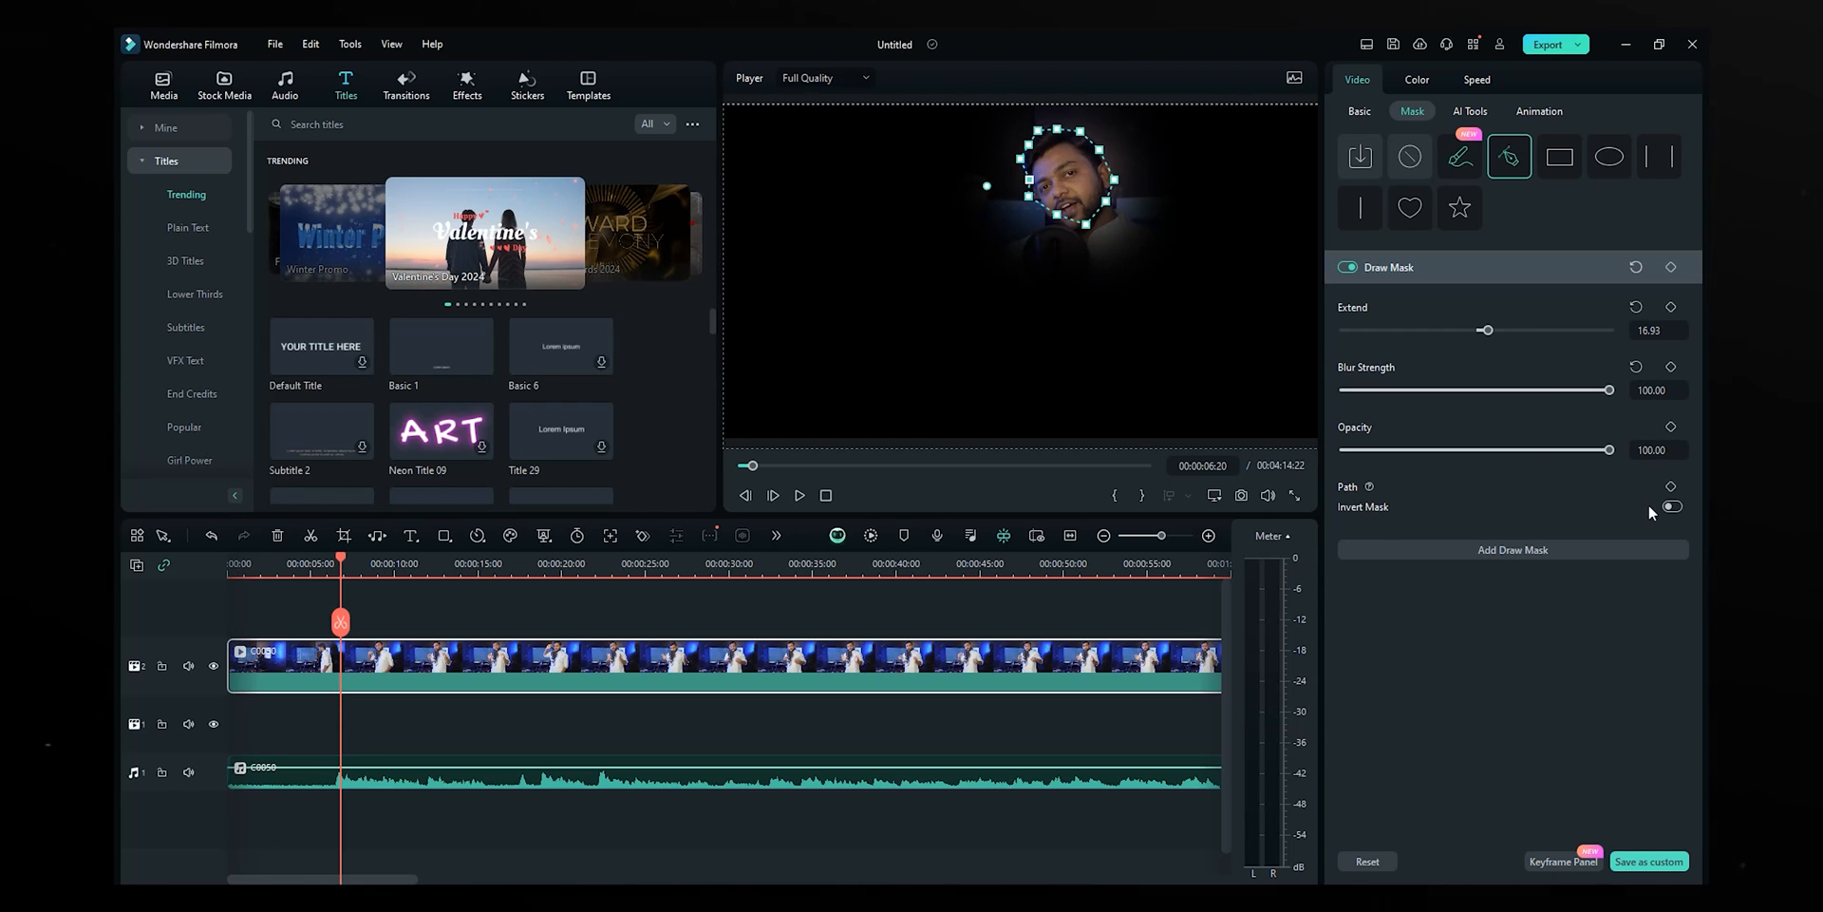
left_click(1672, 507)
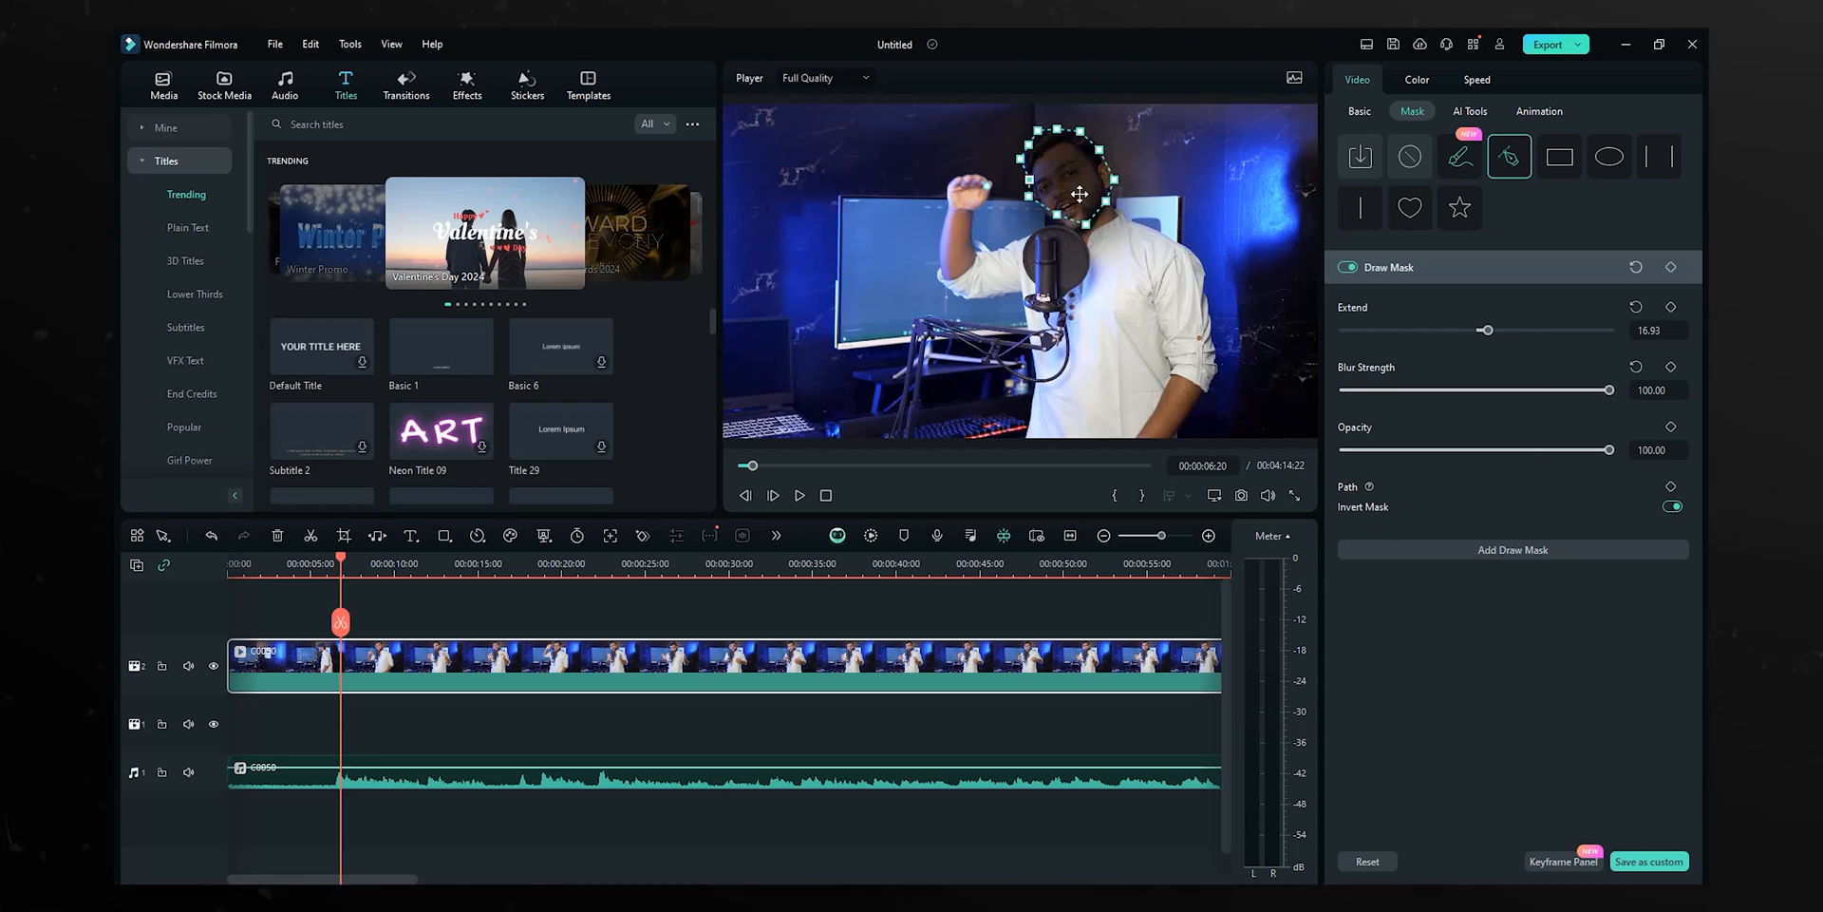
left_click_drag(1073, 202, 1078, 197)
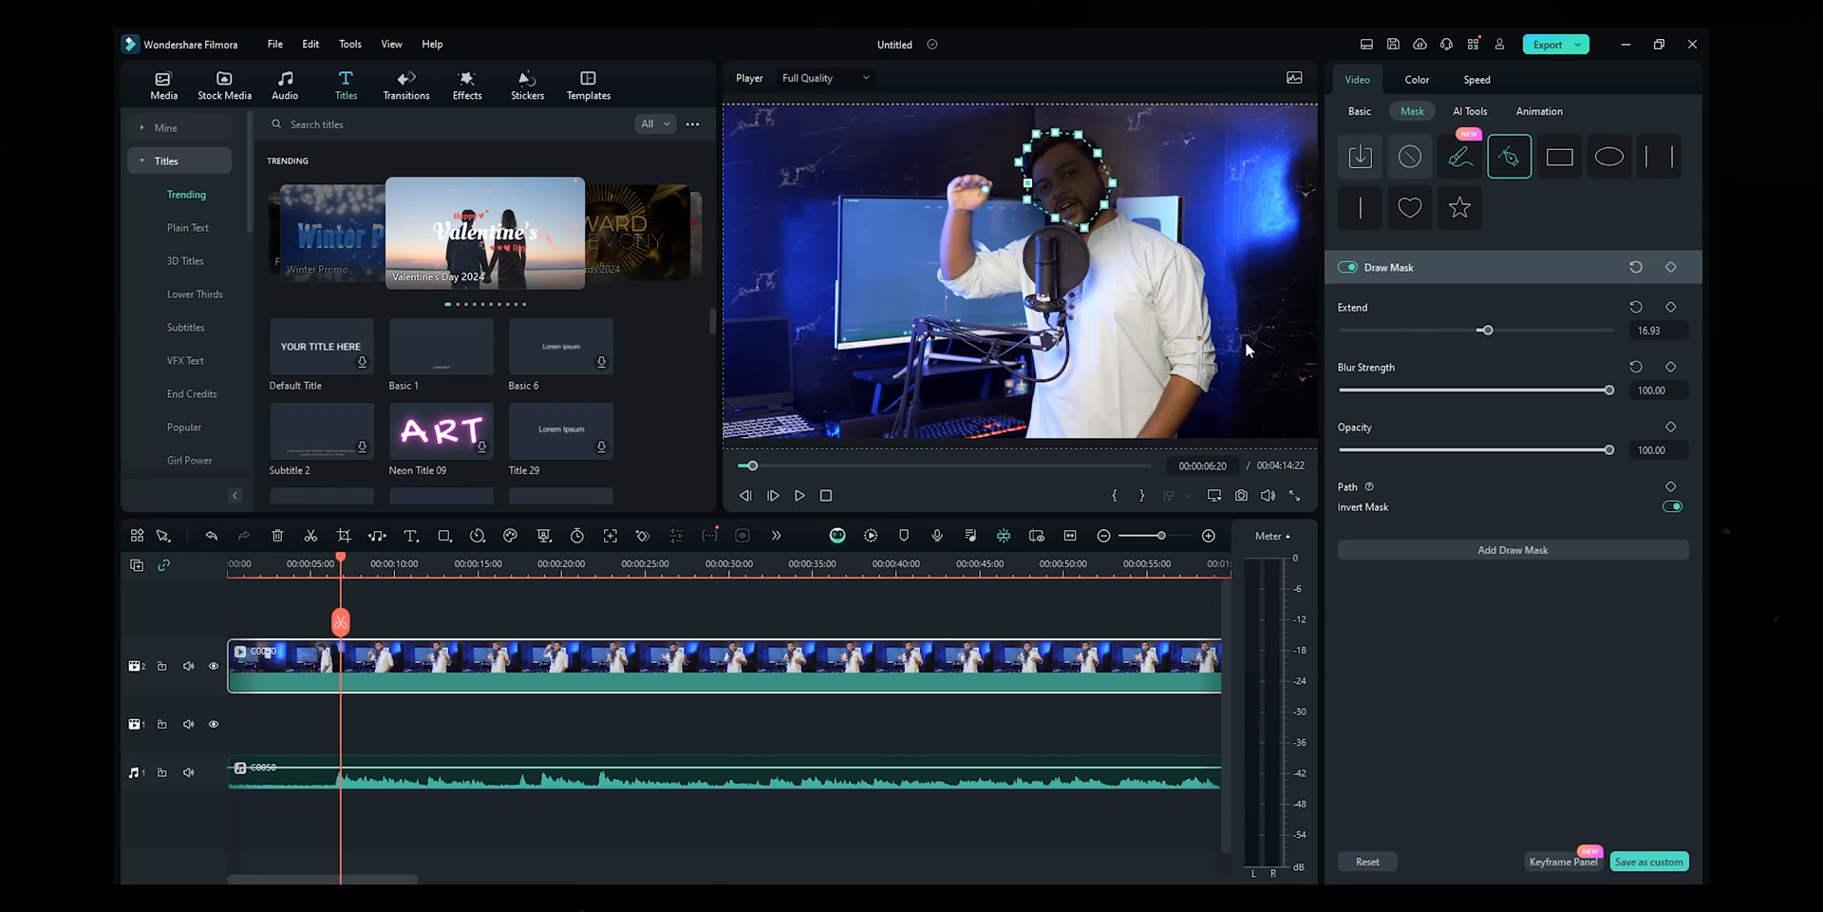
left_click(1672, 508)
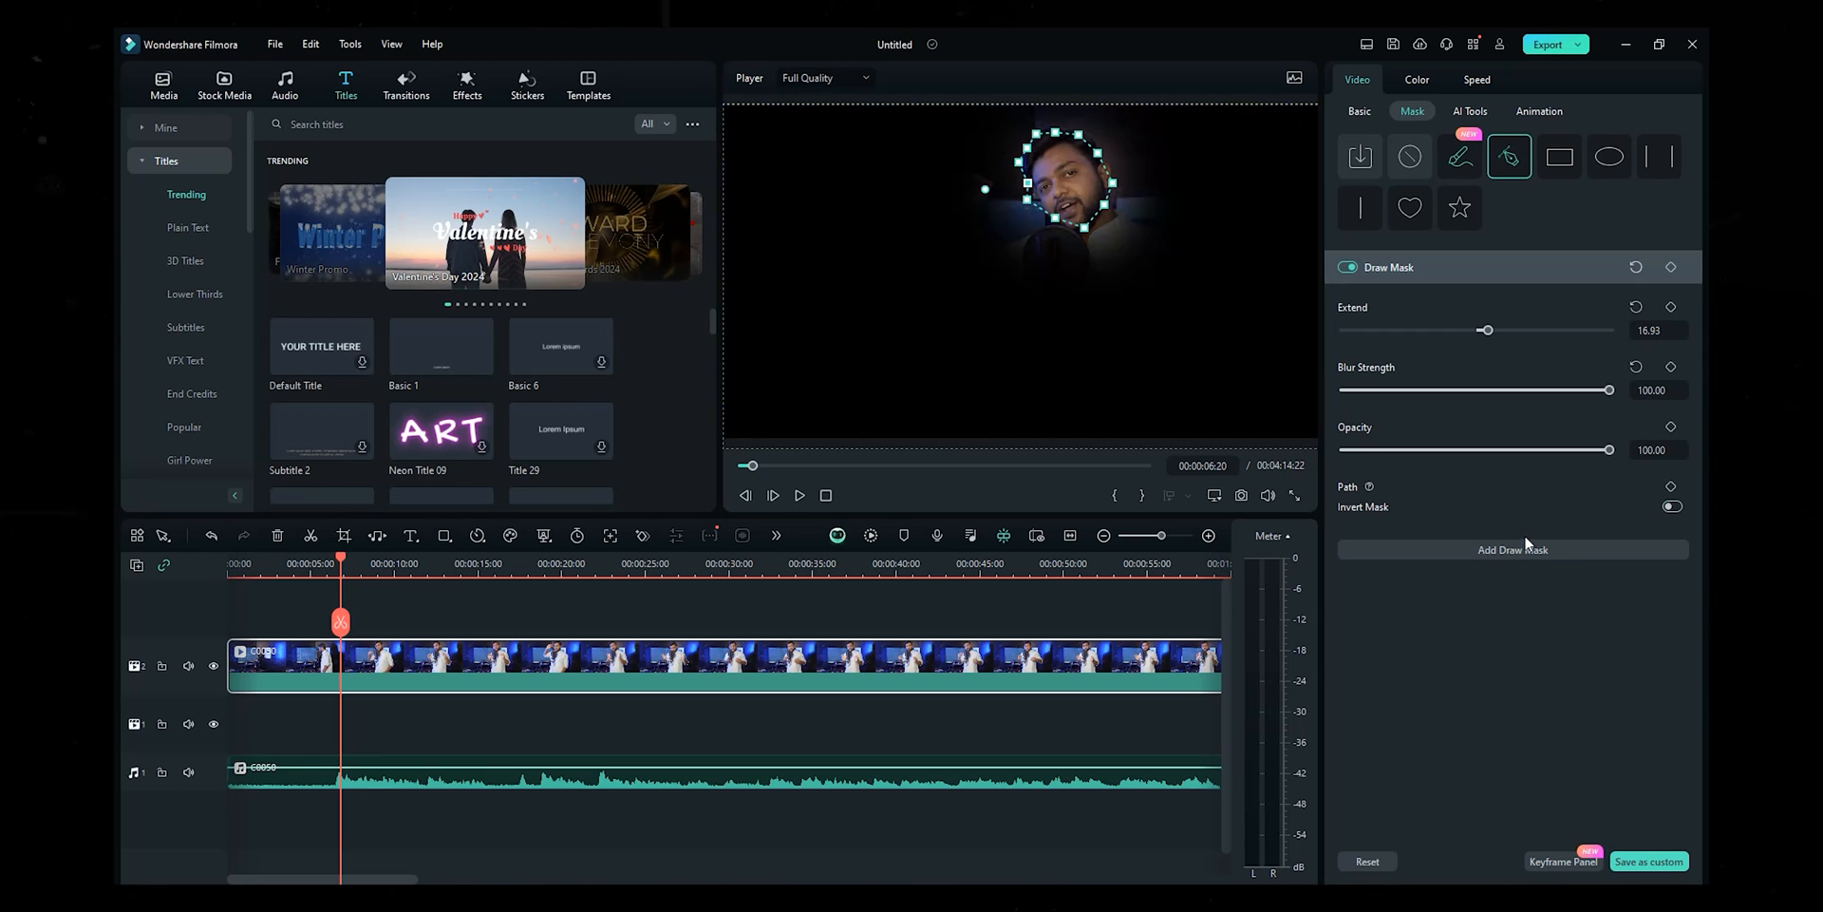
left_click(1348, 267)
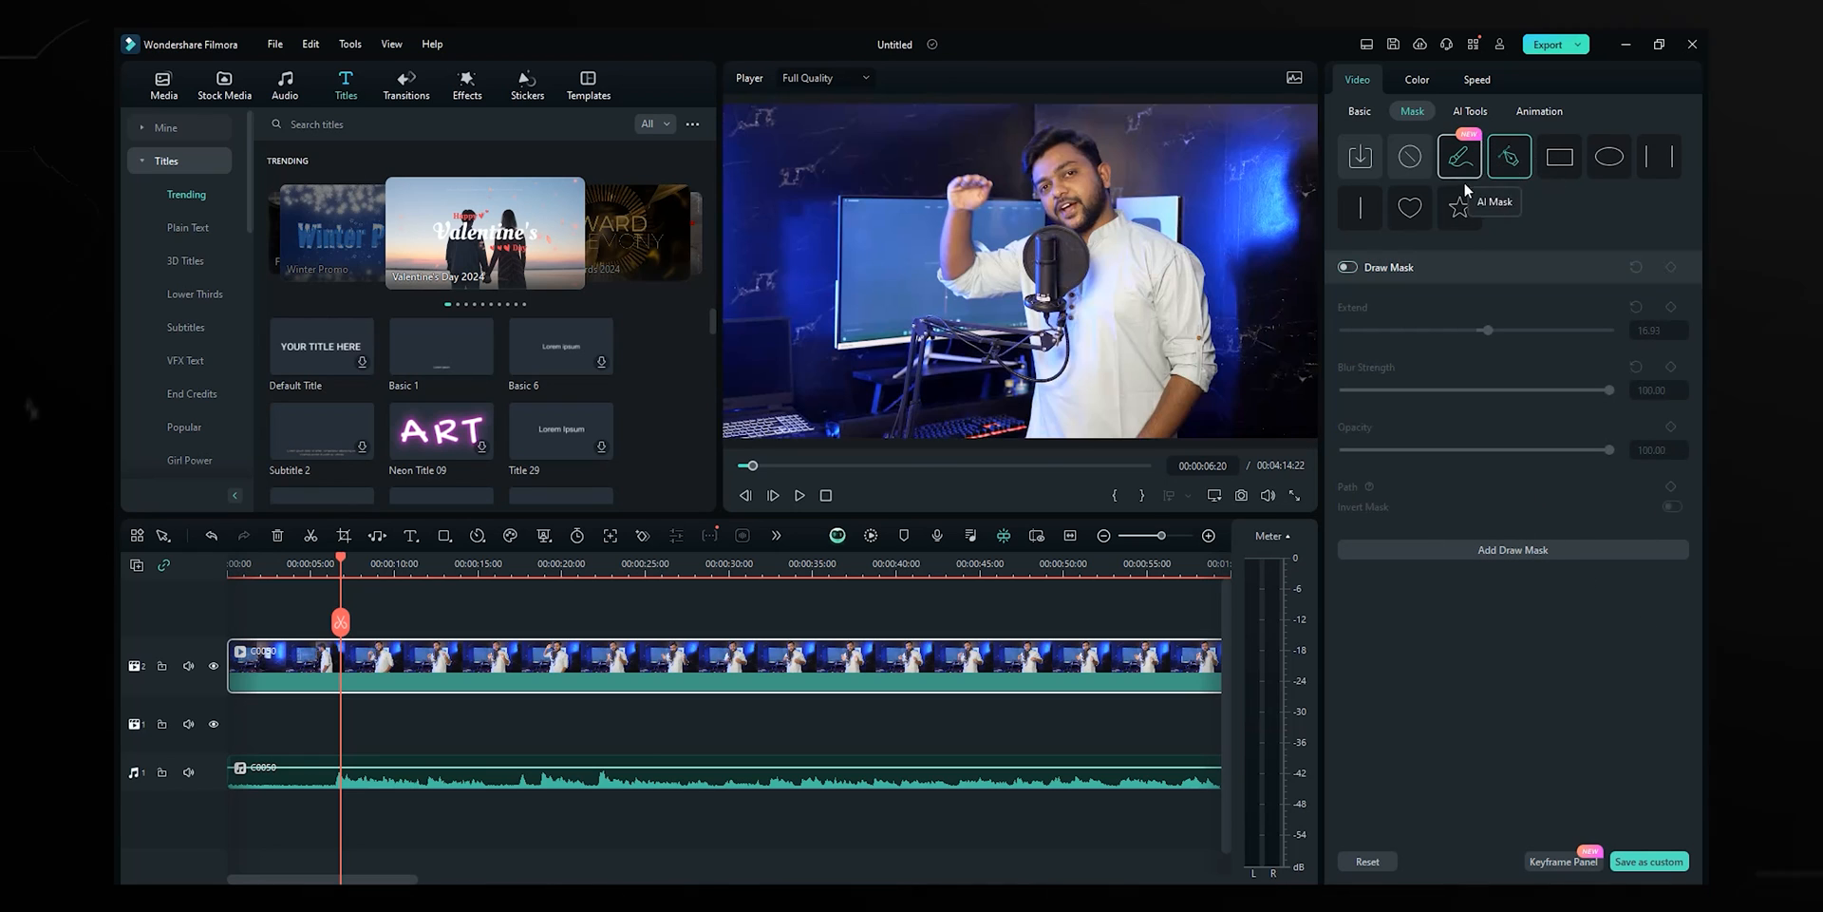
- Replace the drawn mask with a Rectangle mask, briefly trying Ellipse
left_click(1560, 162)
left_click(993, 472)
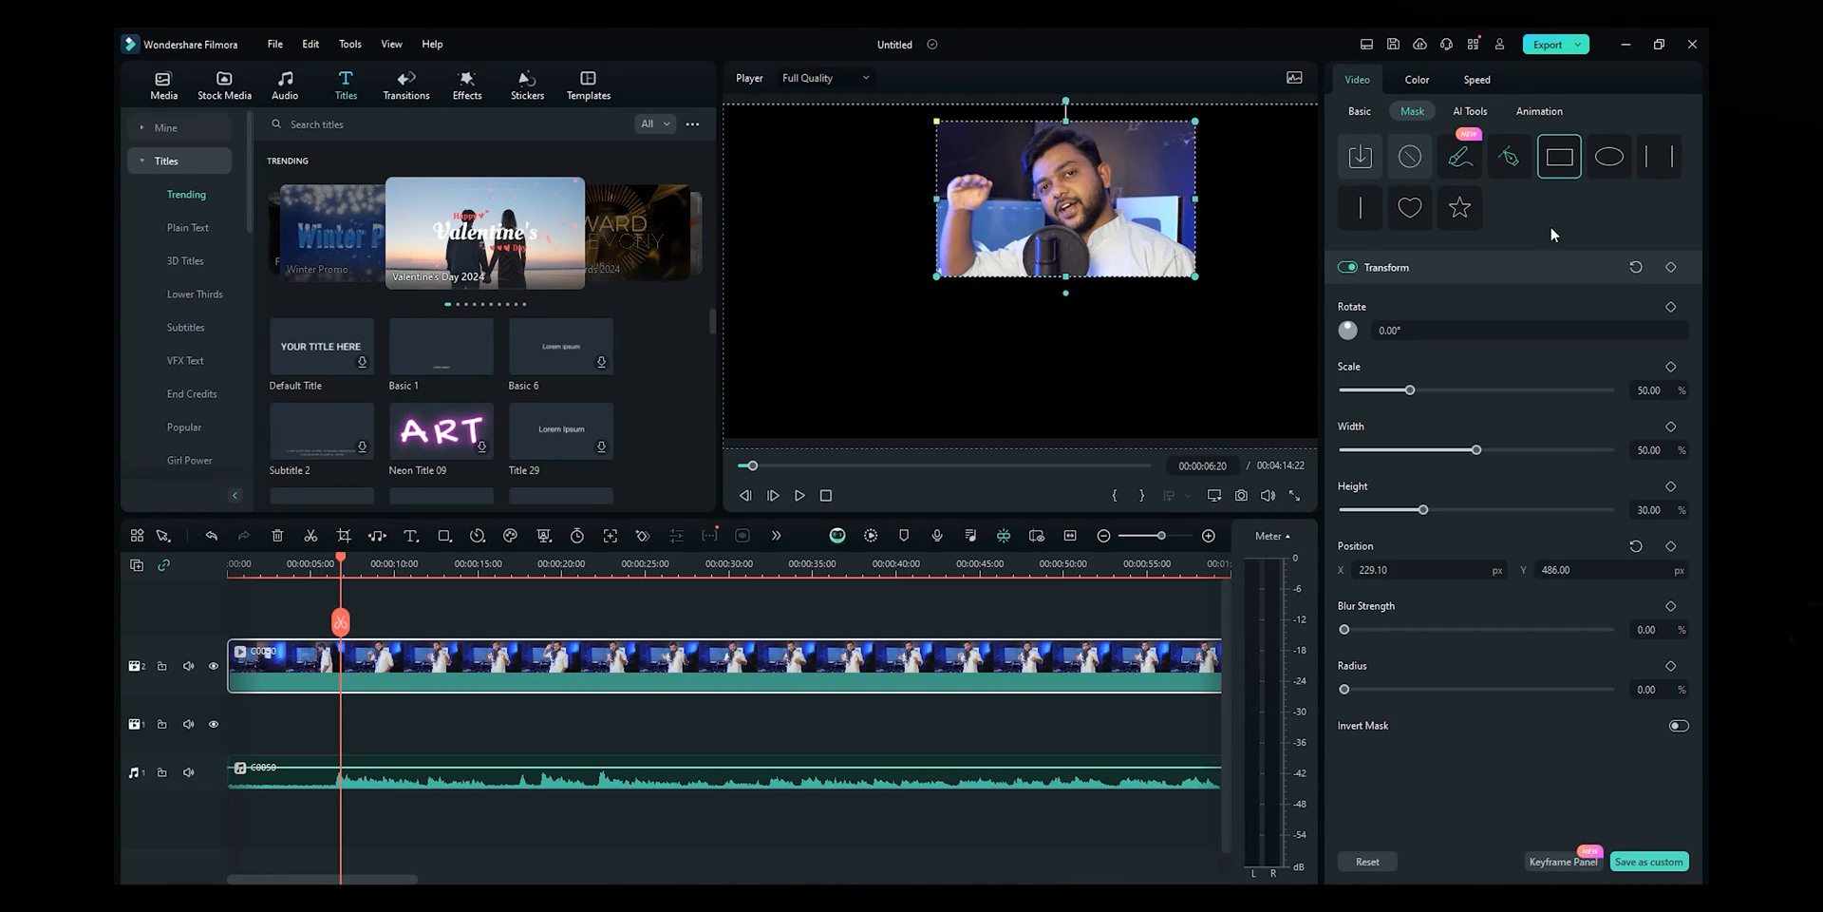
left_click(1611, 160)
left_click(1560, 161)
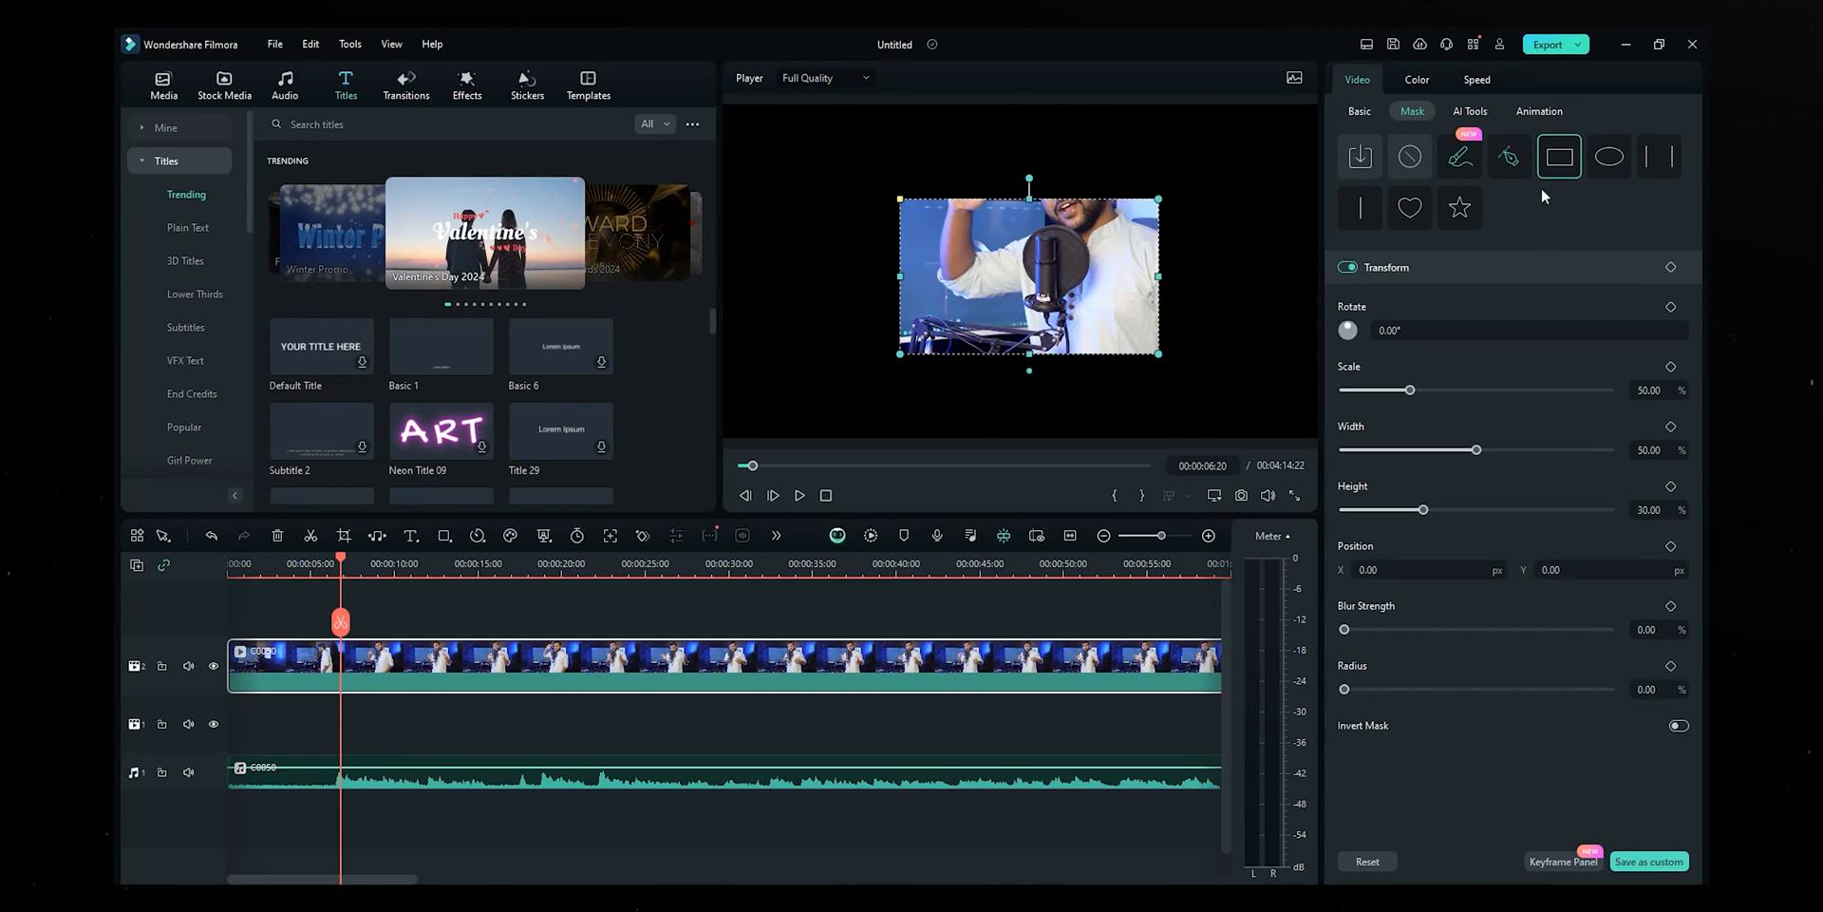
- Try Love, Linear and Star masks, then set the mask to None and show AI Tools
left_click(1409, 207)
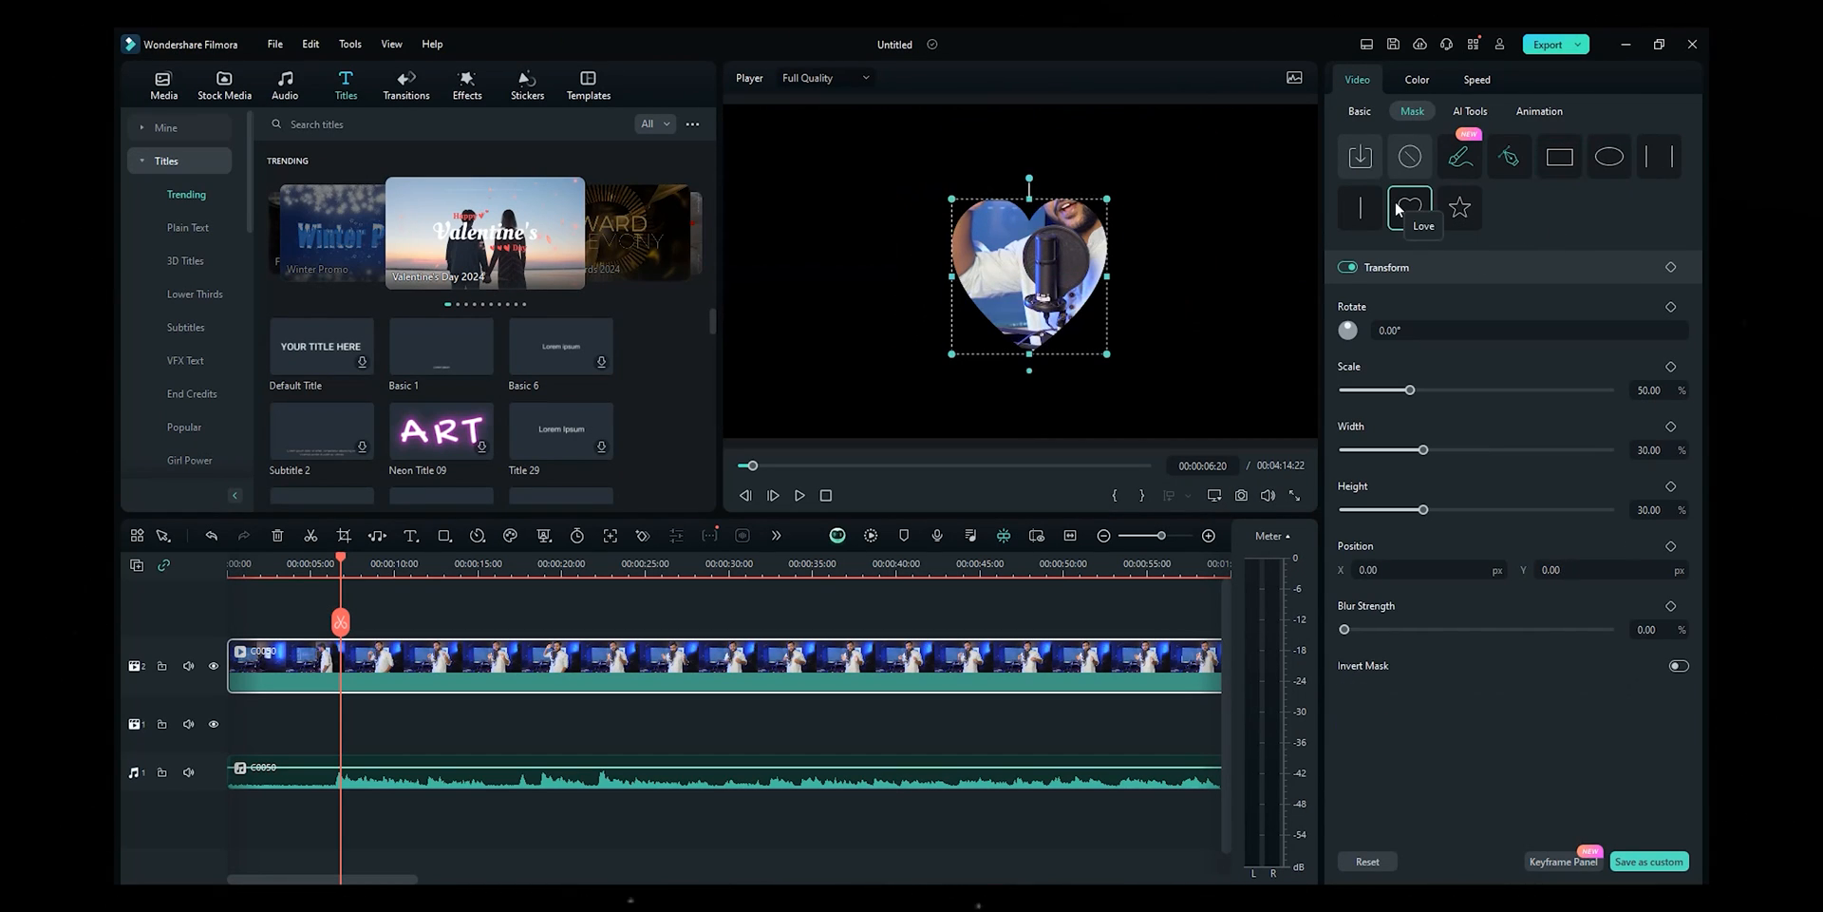
left_click(1361, 209)
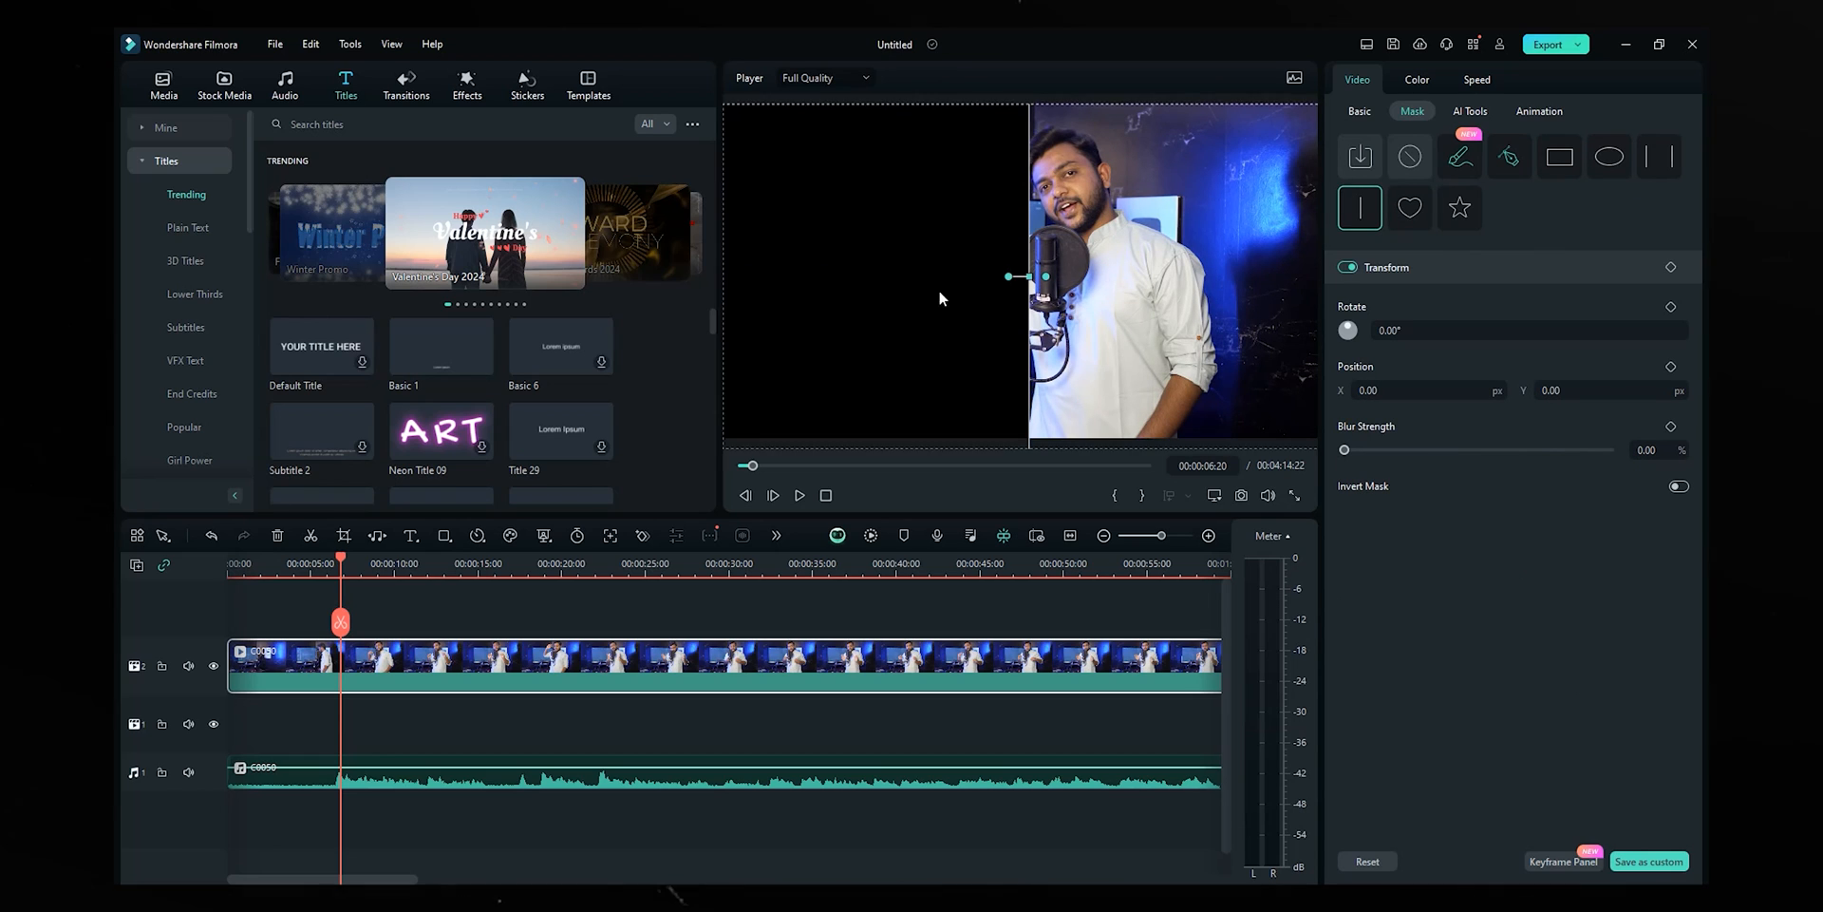
left_click(1459, 207)
left_click_drag(1026, 314, 1069, 220)
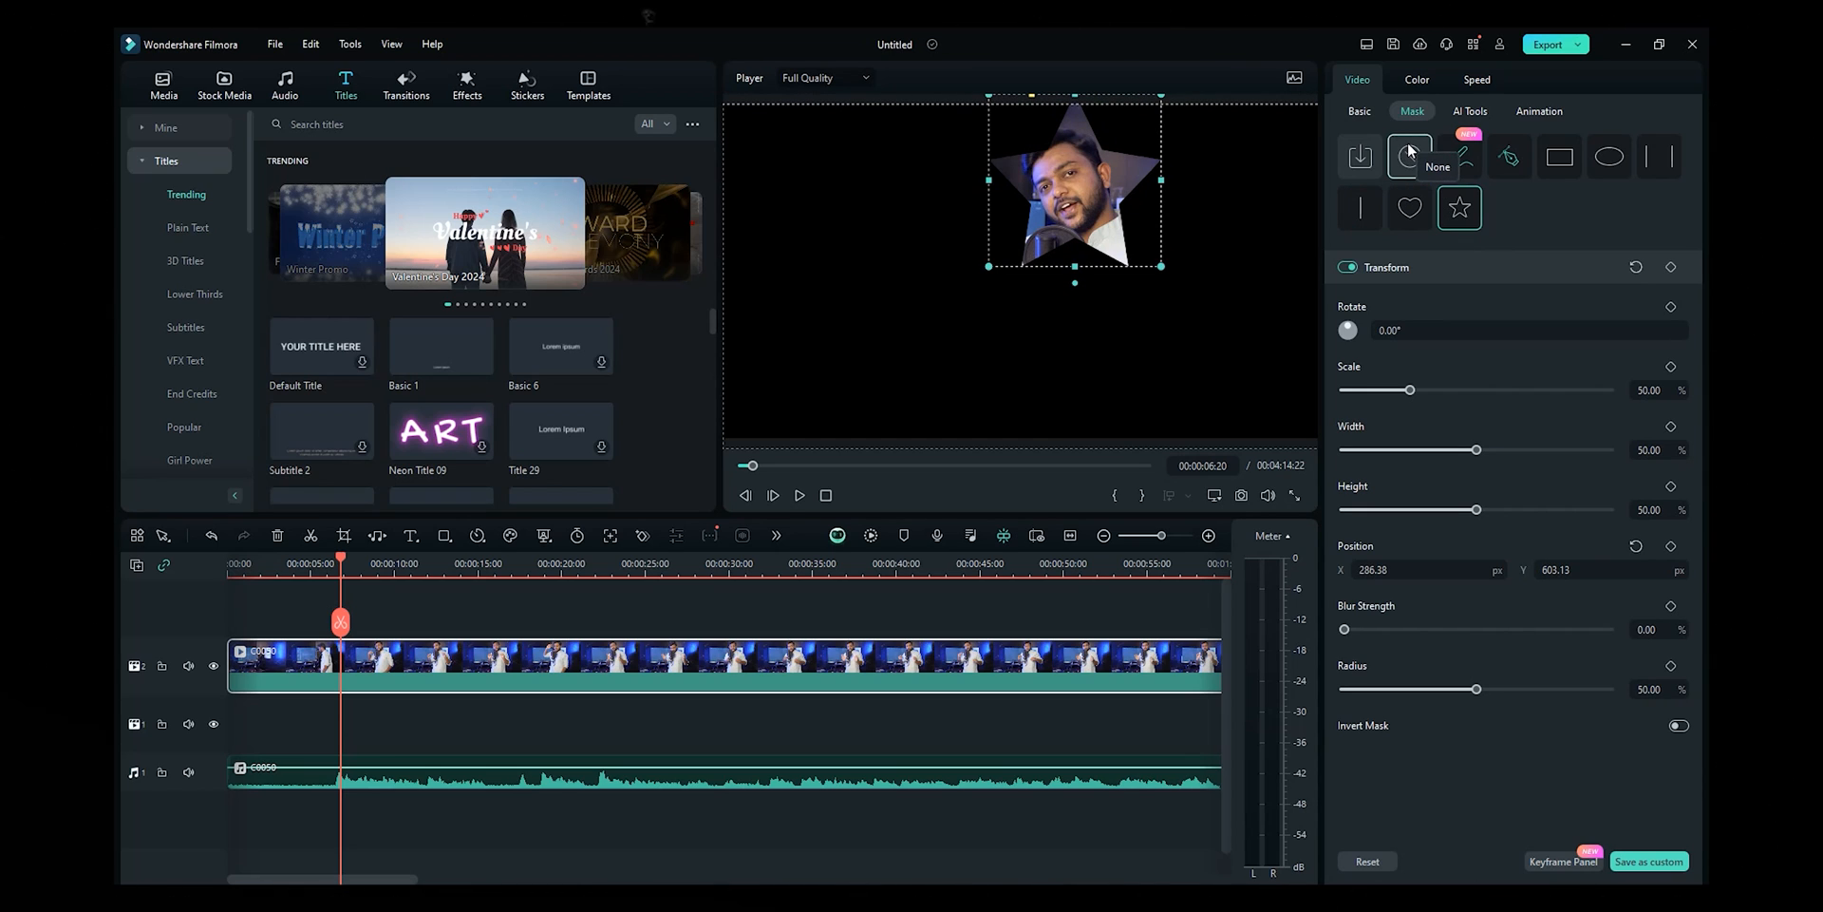
left_click(1410, 152)
left_click(1470, 111)
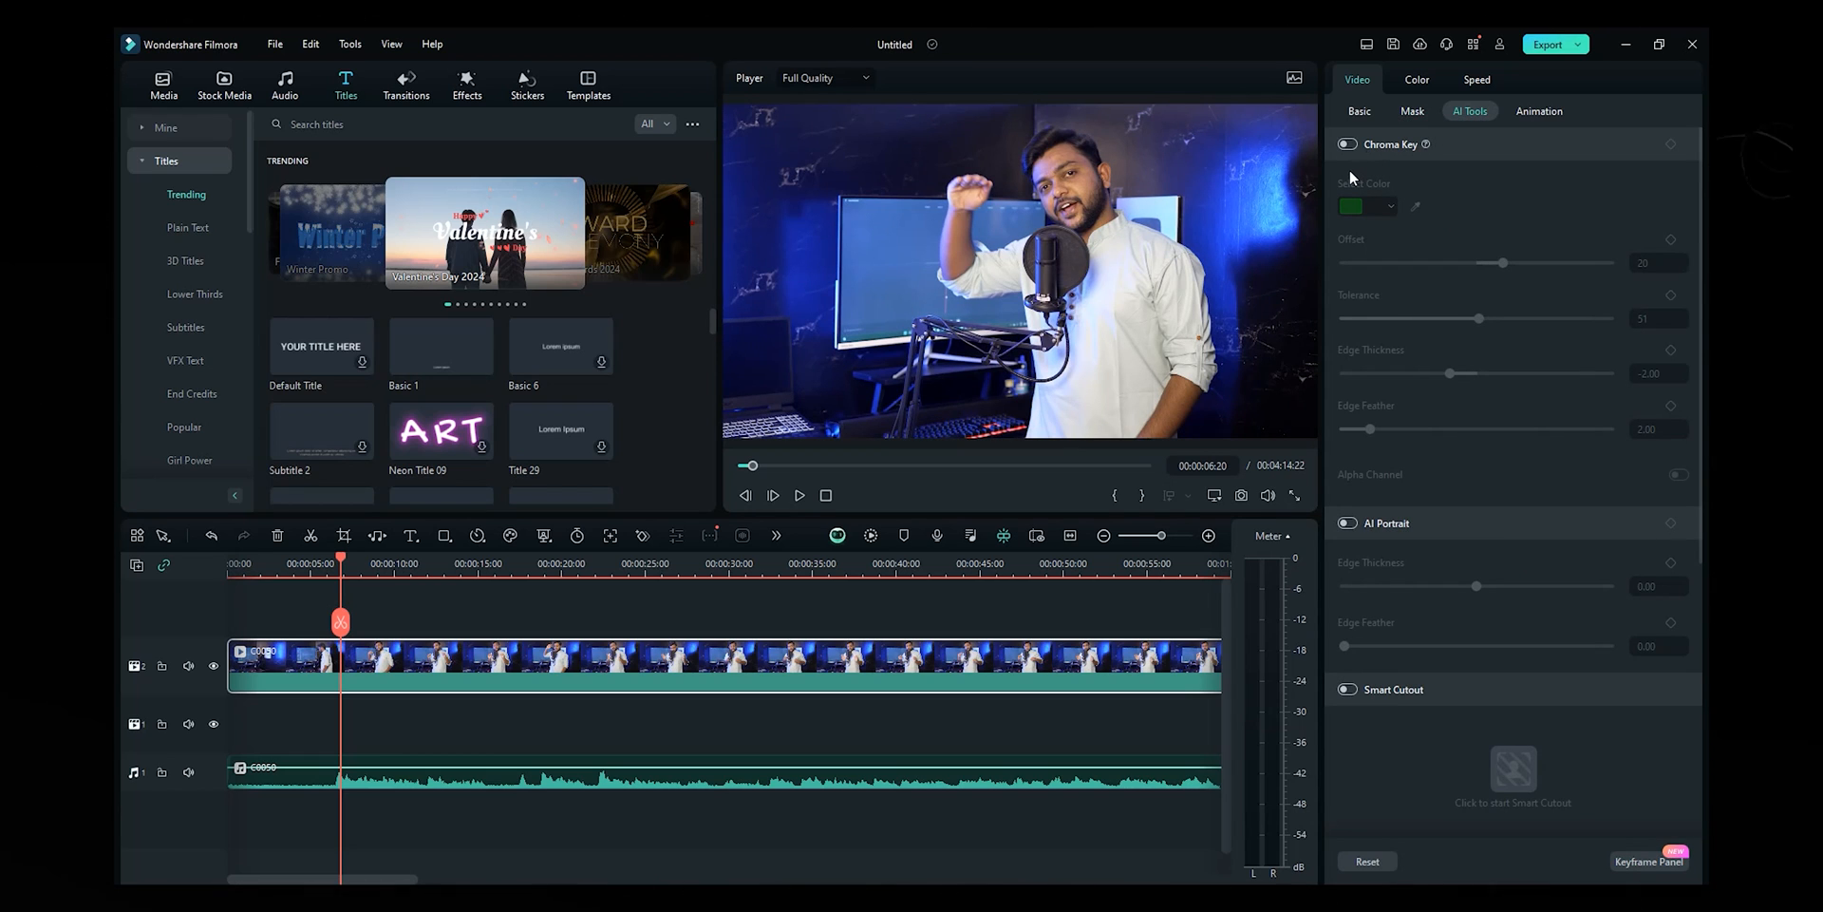
- Import the Green Screen Subscribe Button clip from Downloads onto track 3 above the presenter
left_click(163, 83)
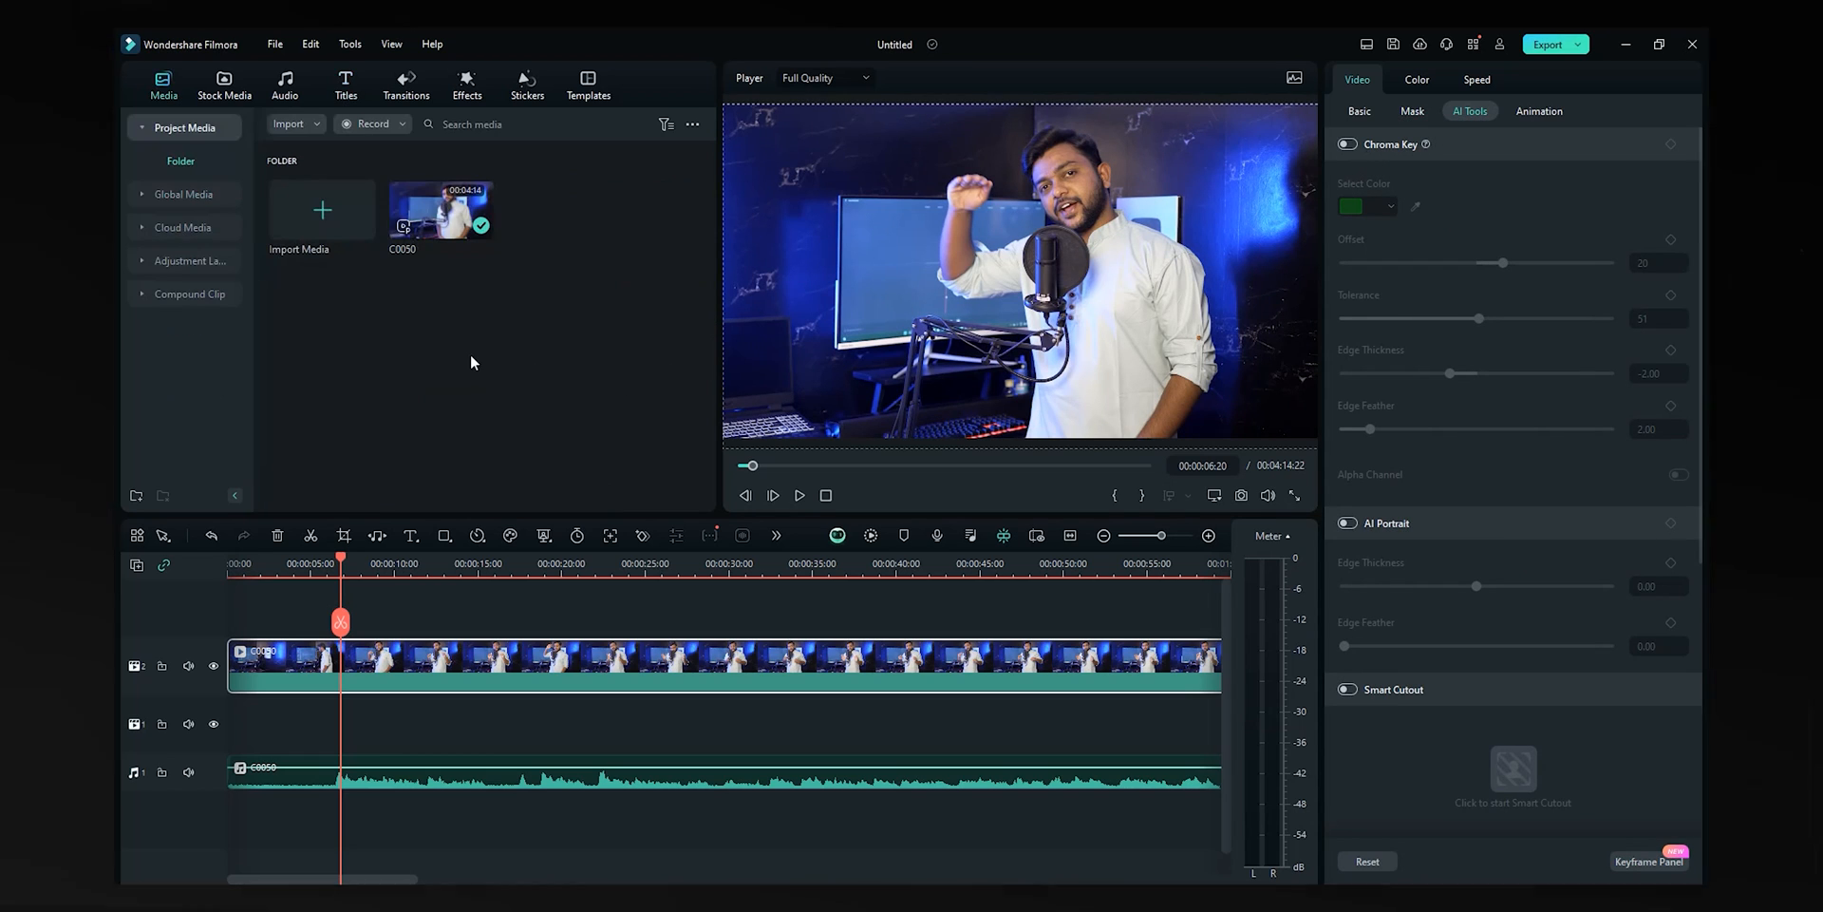
double_click(472, 358)
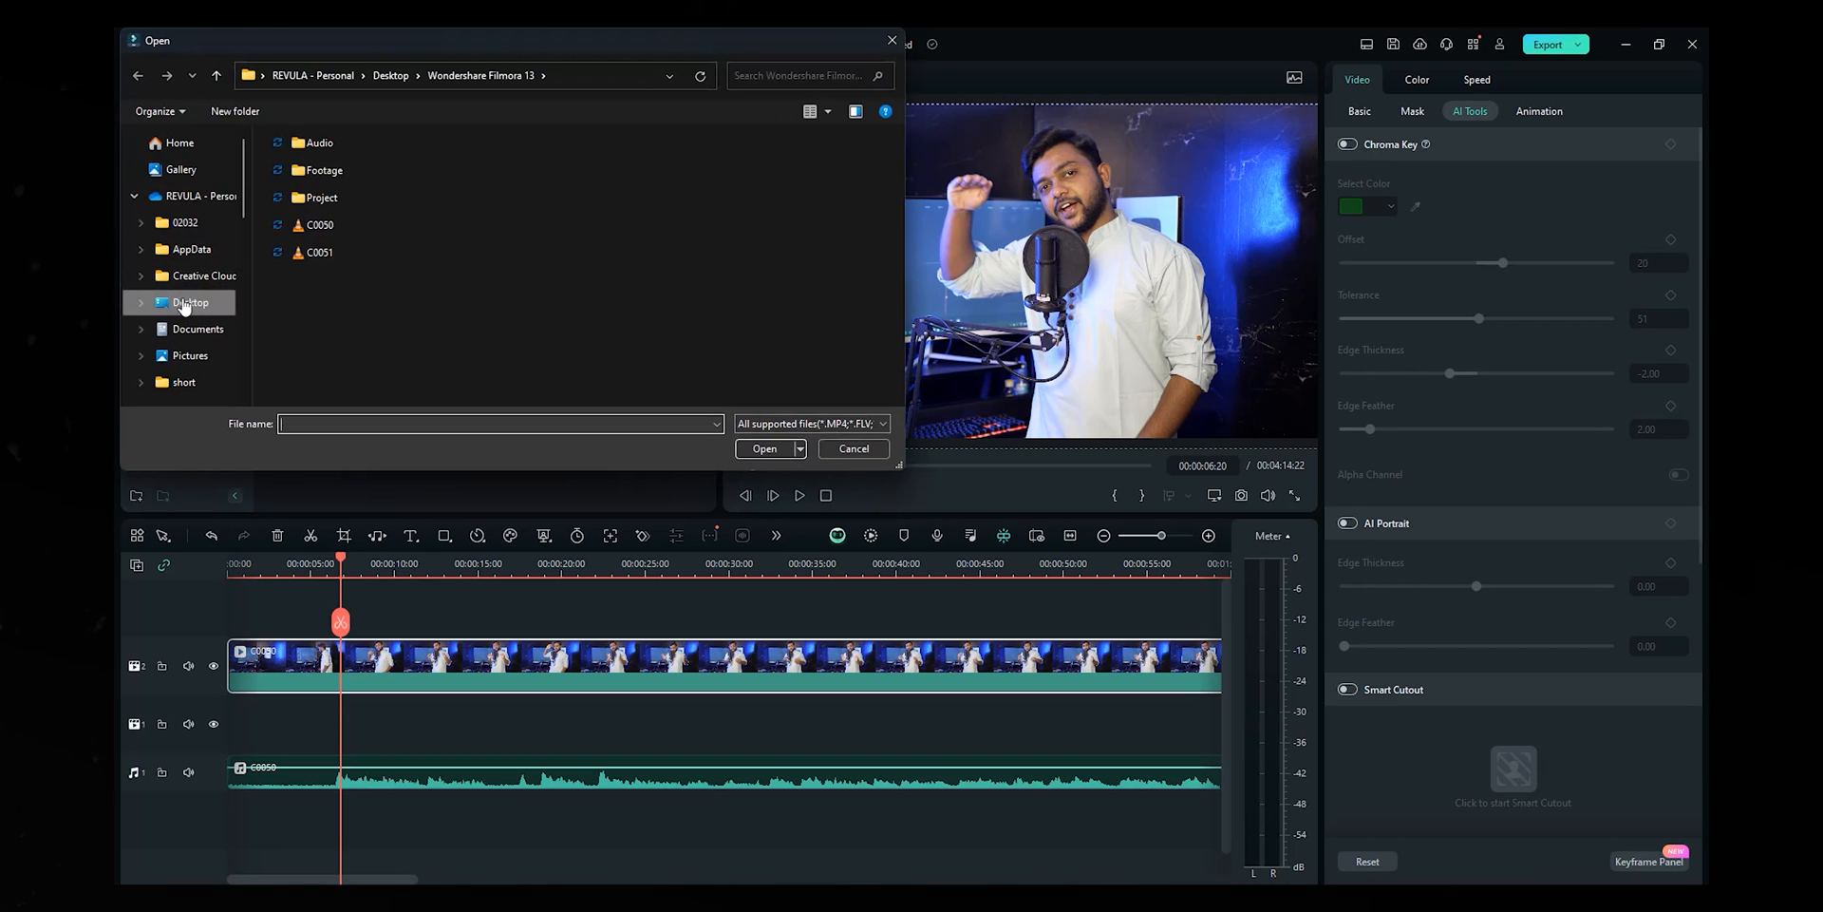
scroll(191, 306, "down", 3)
left_click(191, 218)
left_click(316, 233)
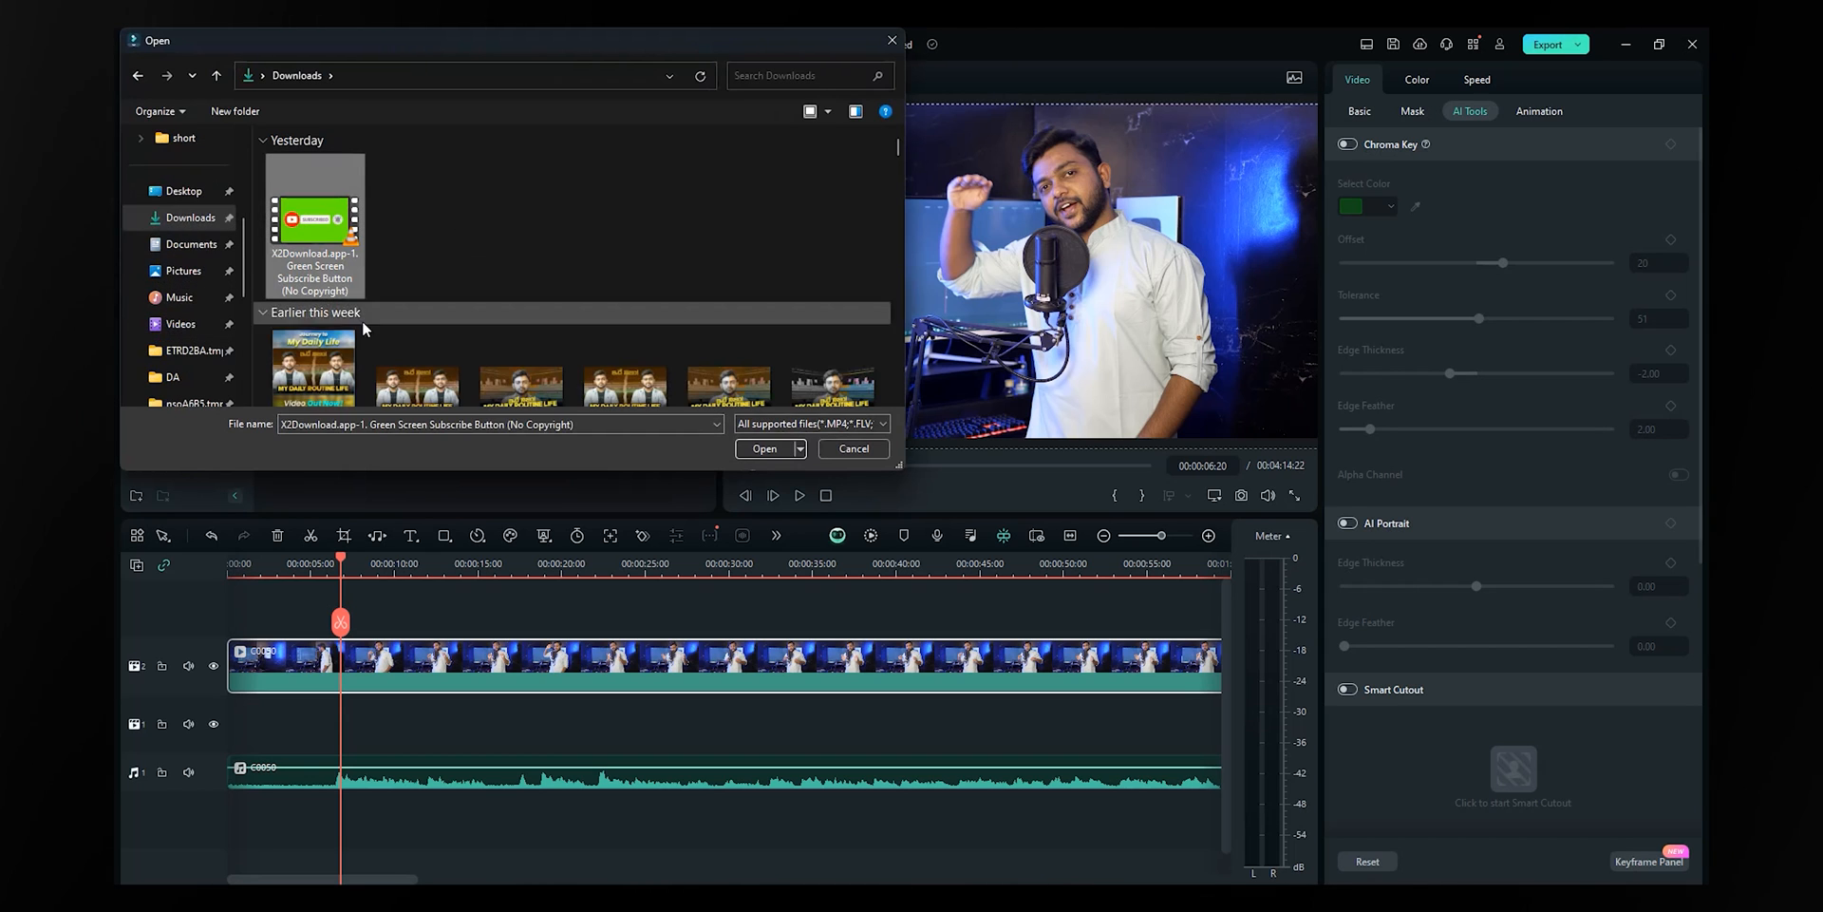
left_click(764, 448)
left_click_drag(445, 233, 350, 655)
- Chroma-key the green out and shrink the Subscribe overlay into the lower-left corner, previewing it
left_click_drag(343, 556, 380, 560)
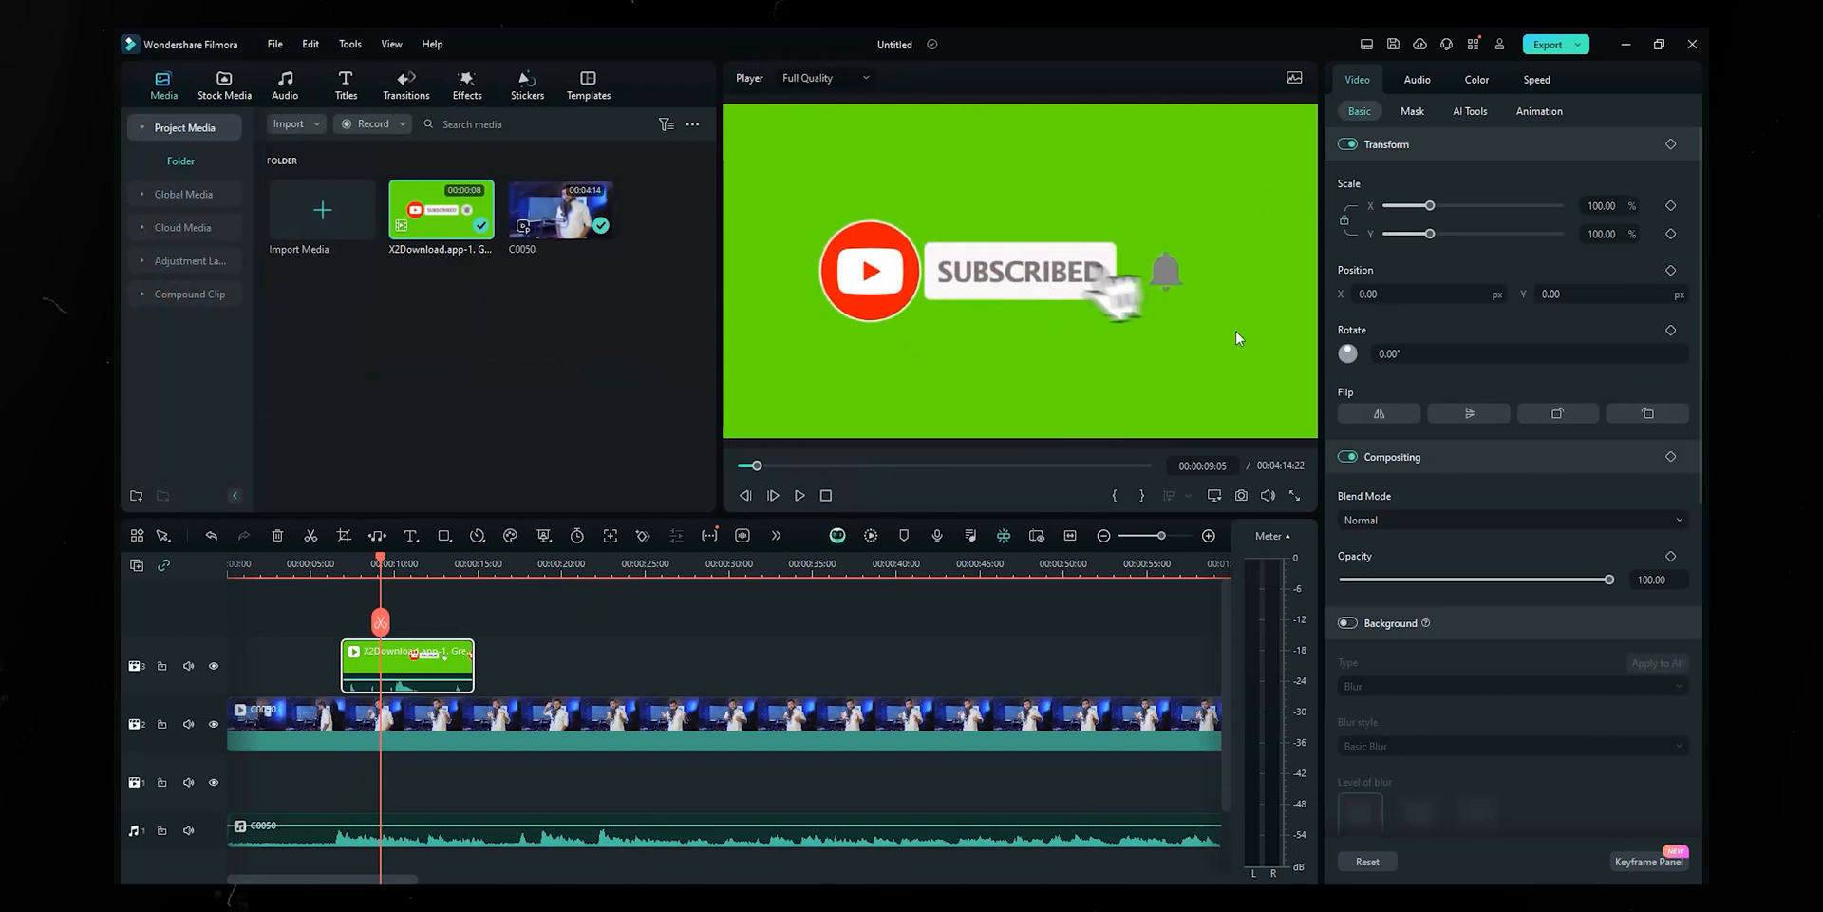
left_click(1472, 112)
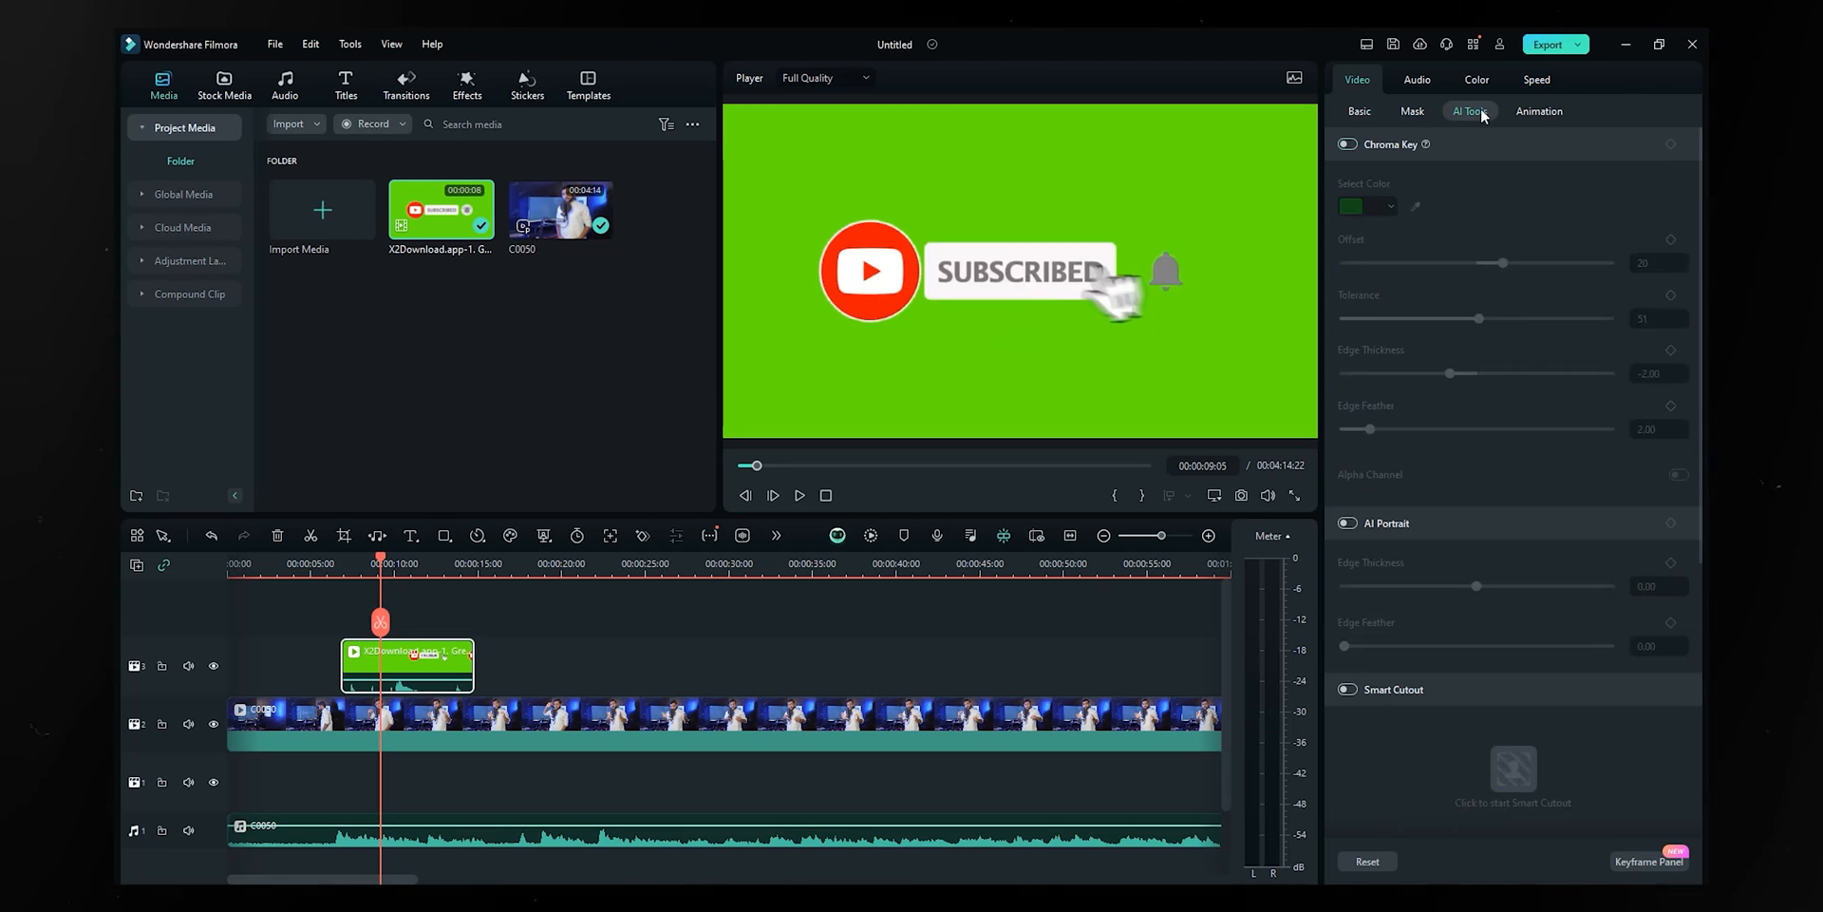
left_click(1346, 144)
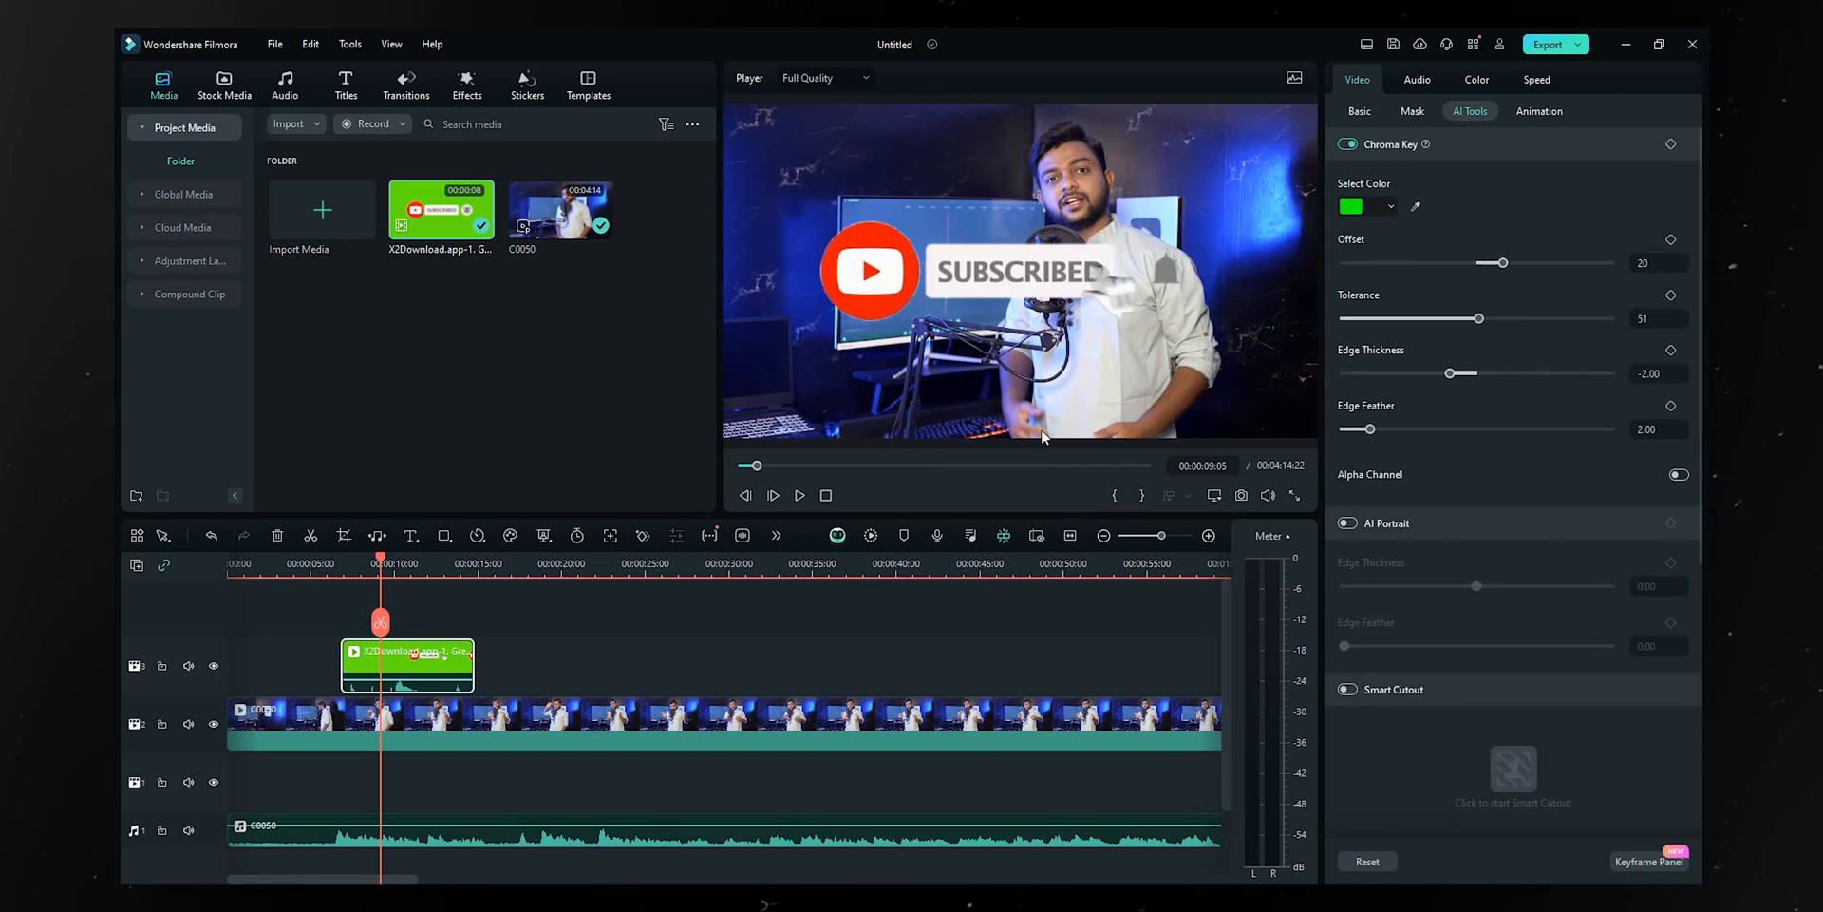
left_click_drag(911, 271, 853, 362)
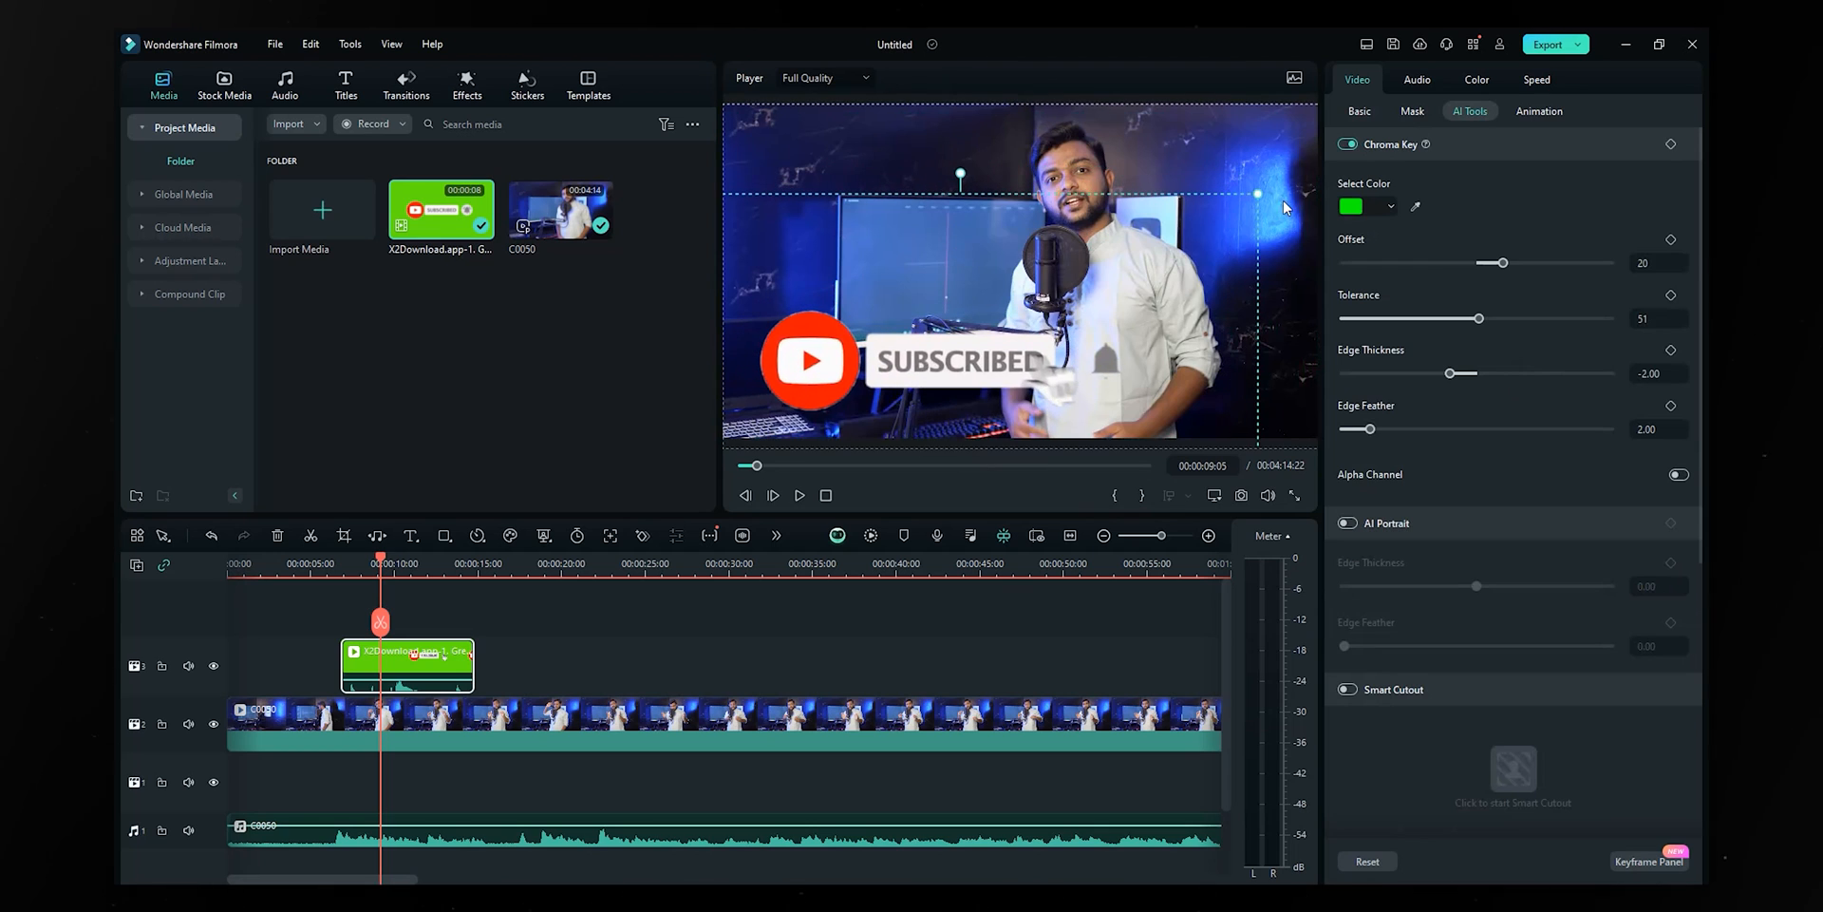
left_click_drag(1260, 196, 963, 391)
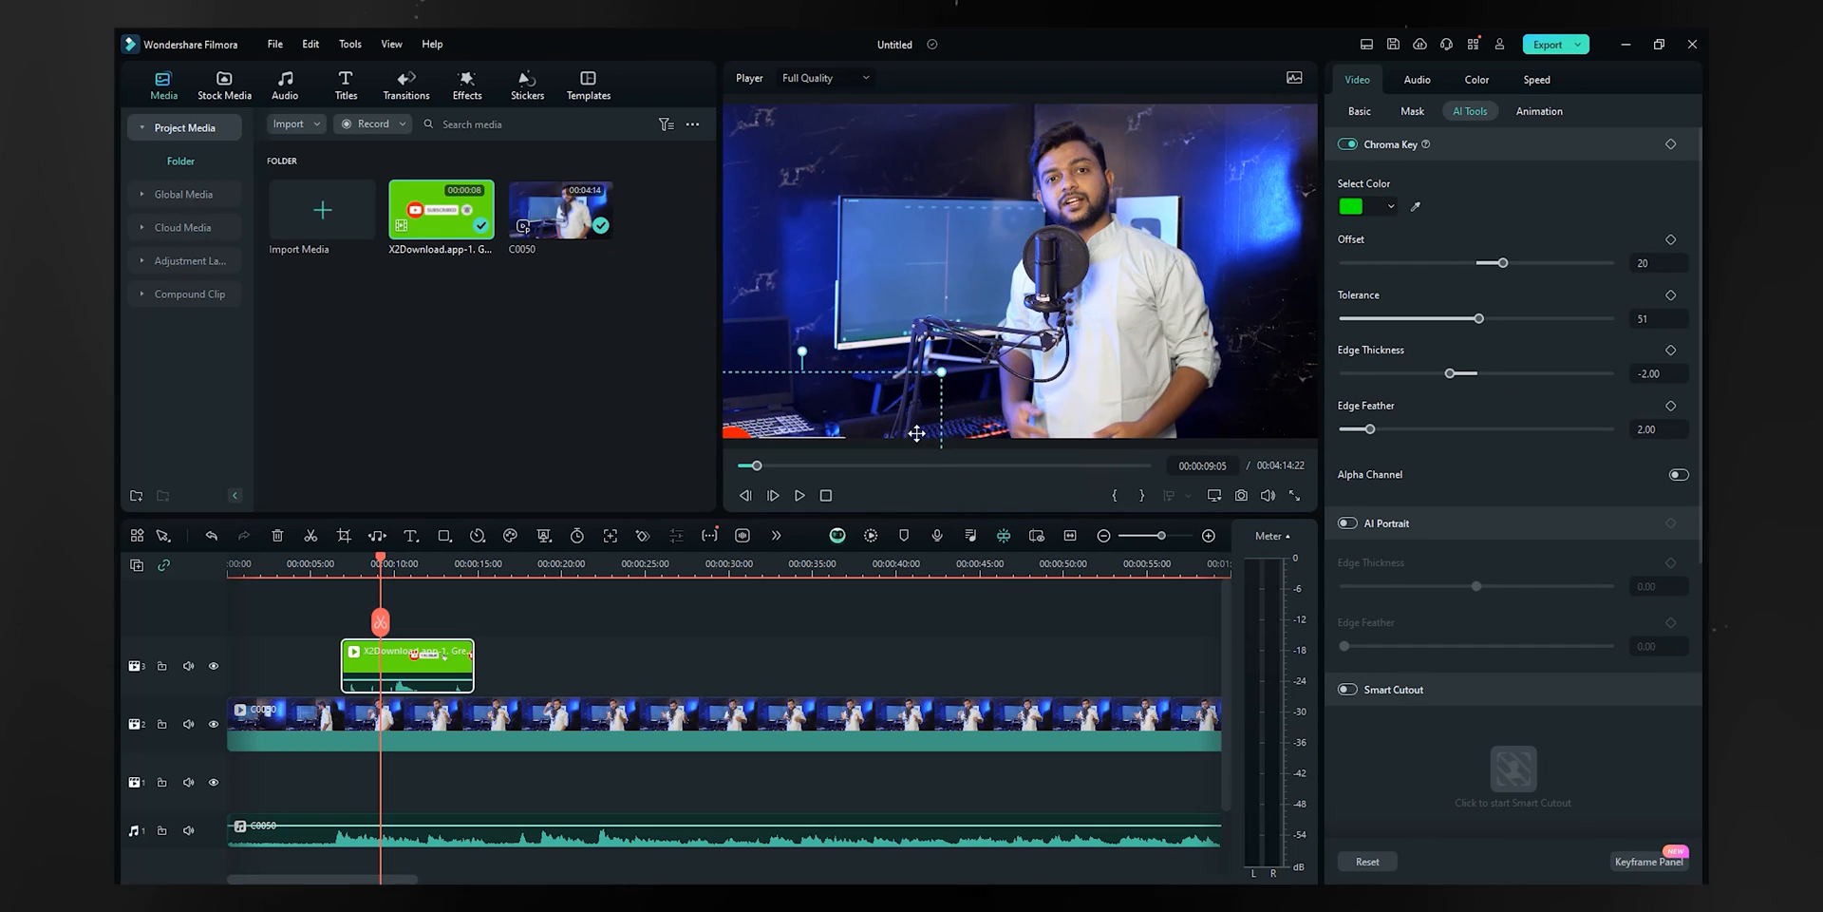
left_click_drag(845, 426, 889, 381)
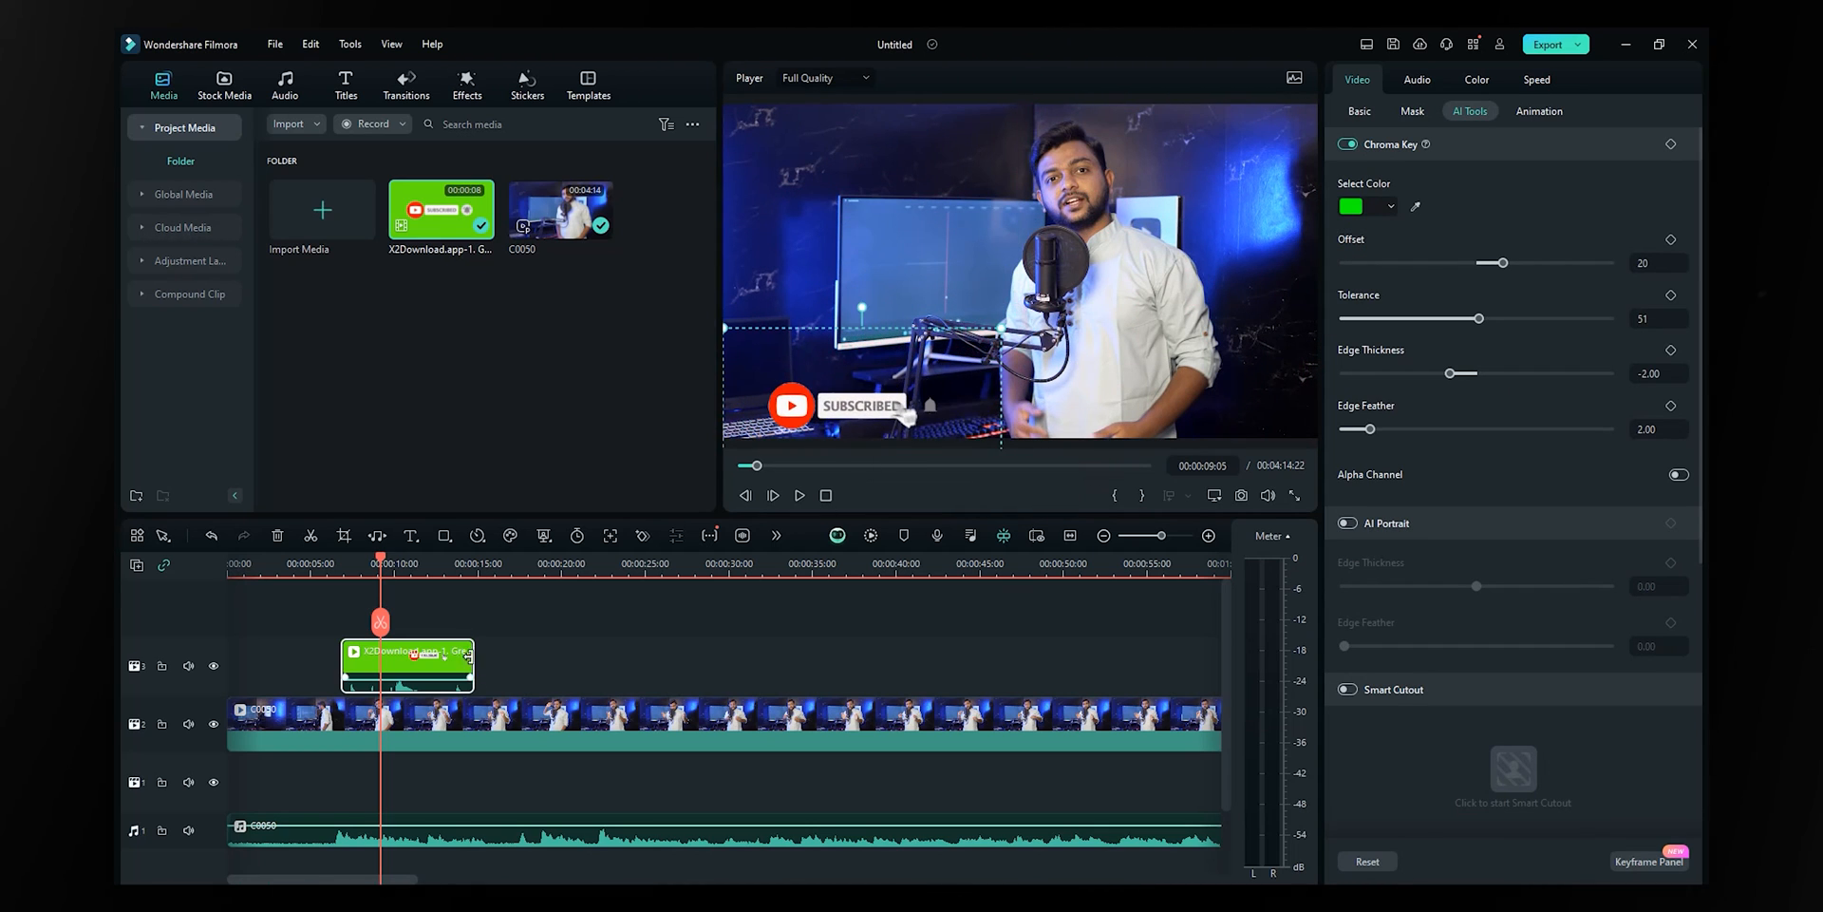
left_click_drag(380, 561, 331, 577)
key("space")
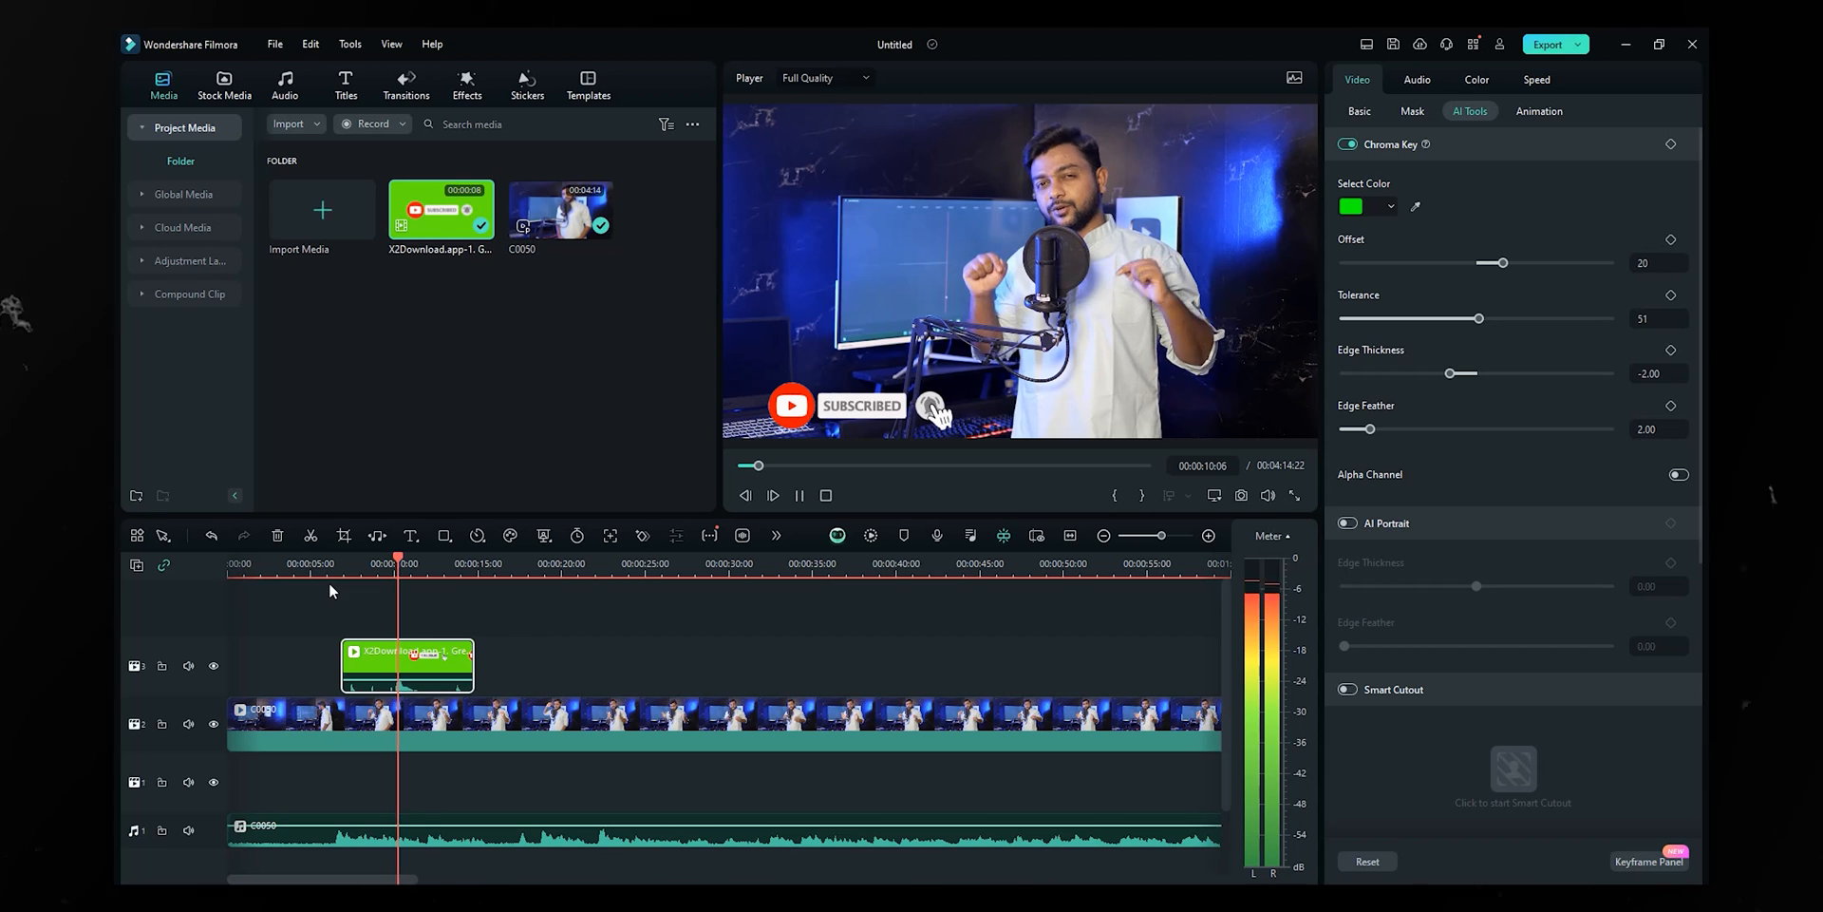
key("space")
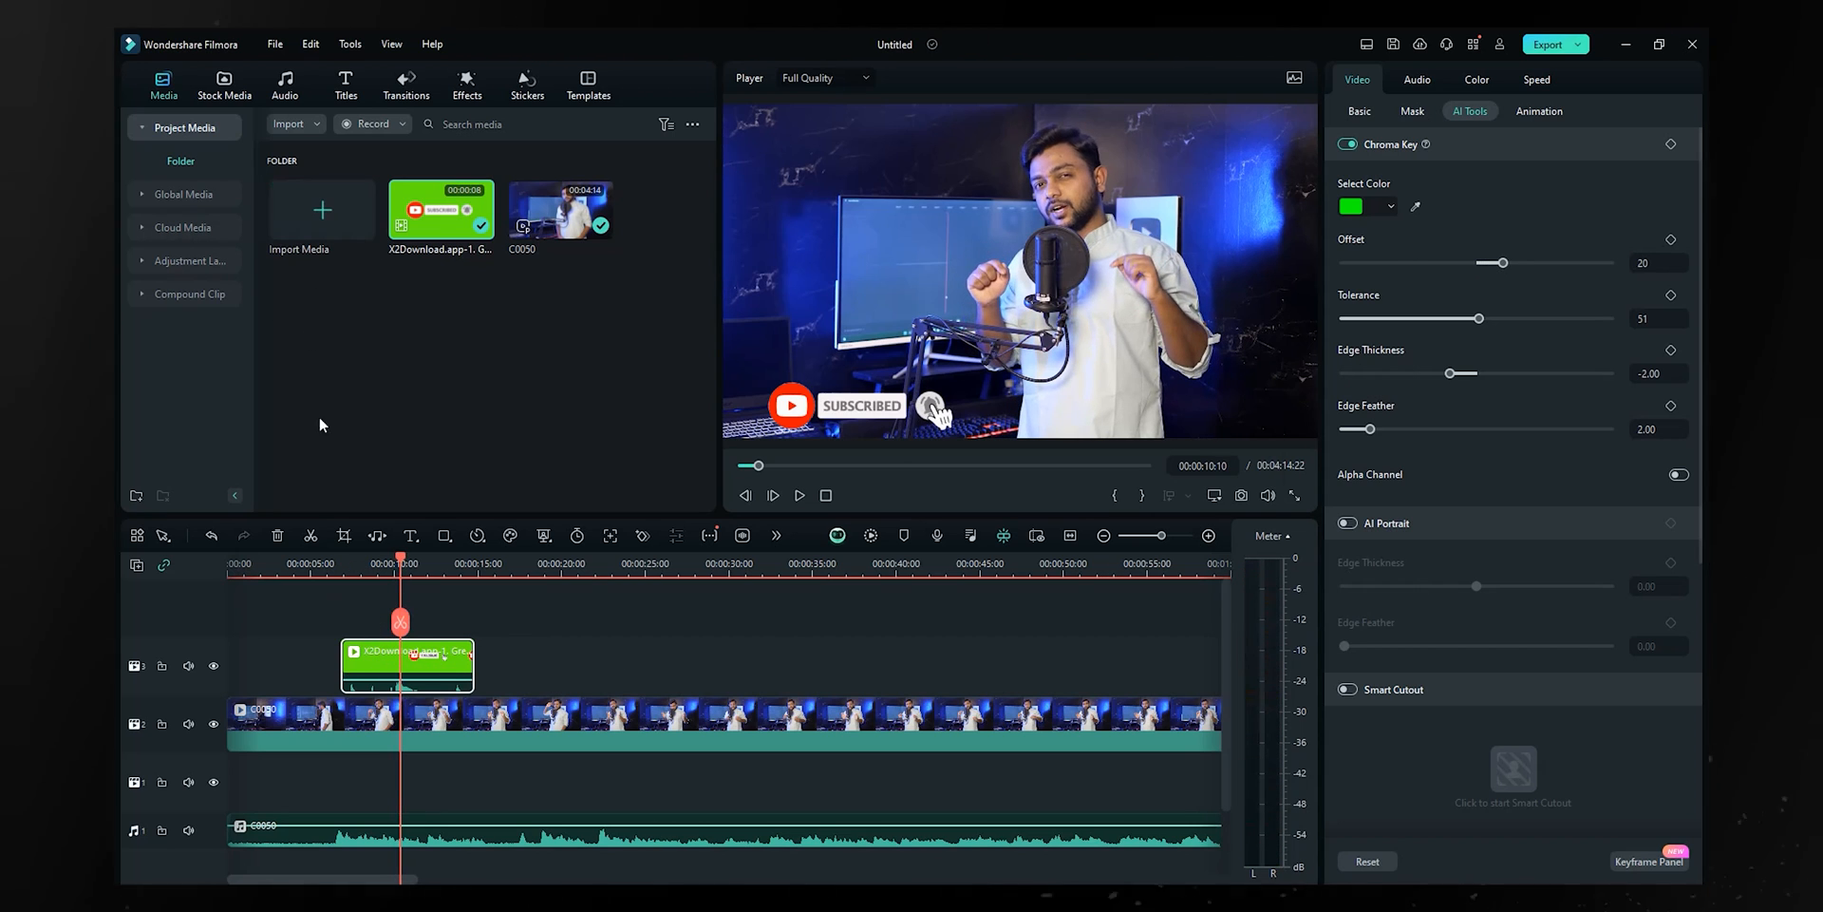
left_click_drag(869, 408, 837, 406)
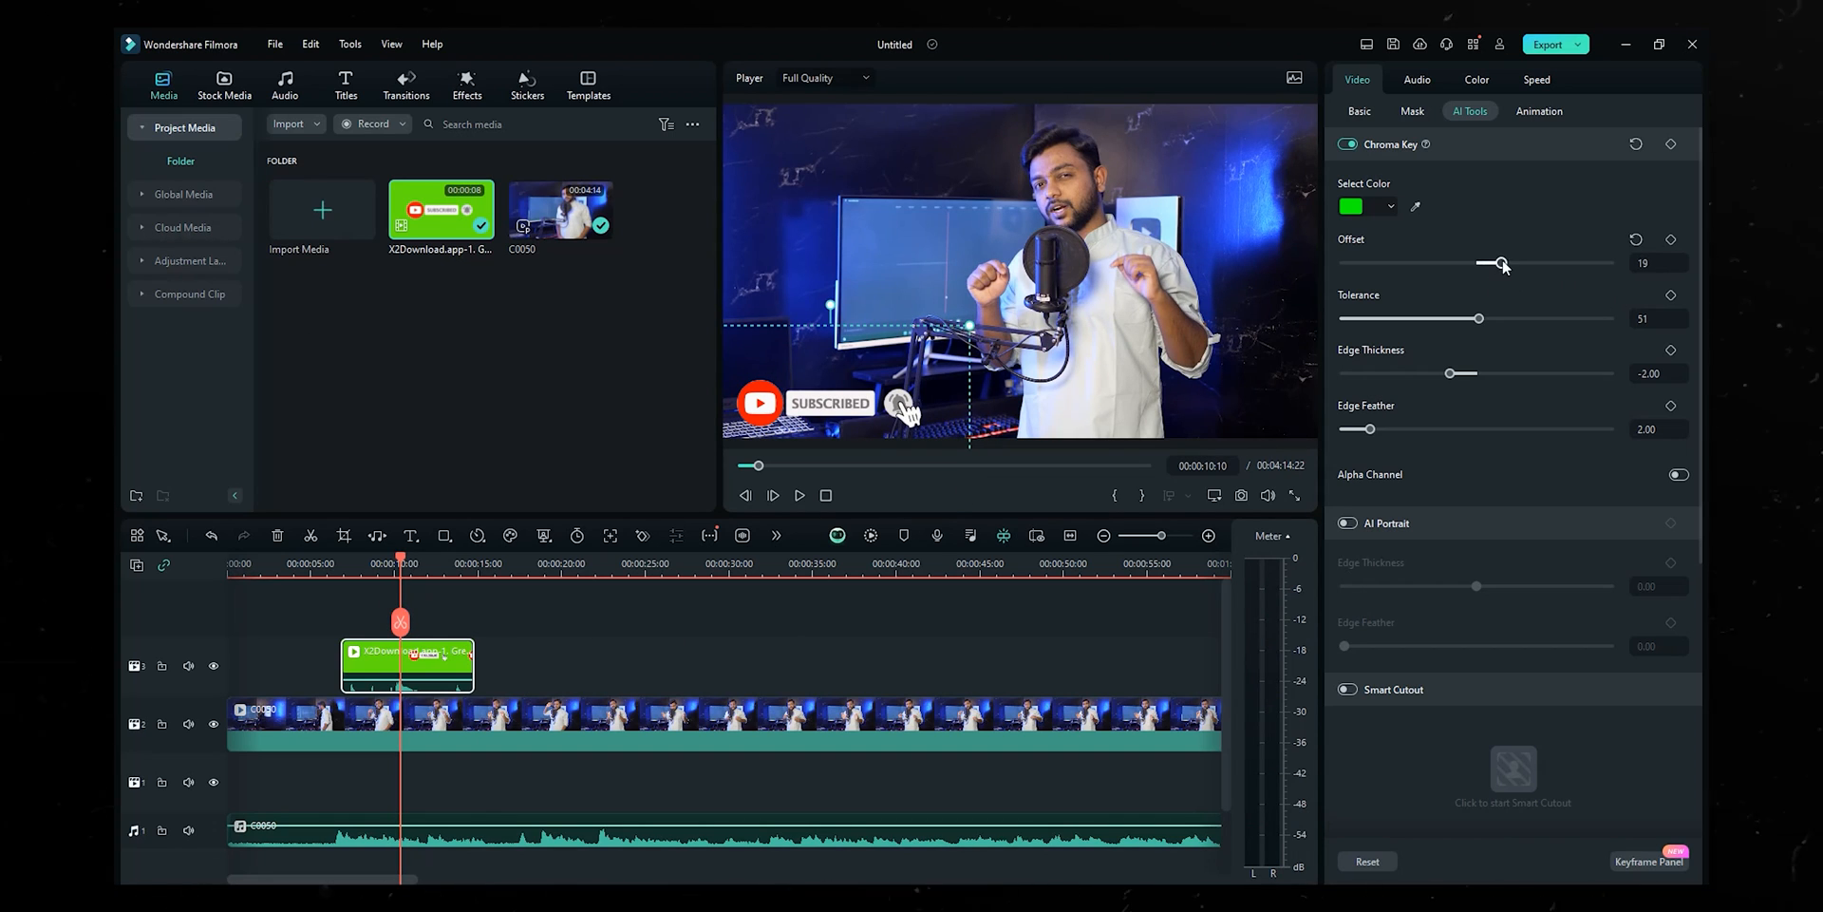
- Fine-tune the key to Offset 45, Tolerance 43 and Edge Thickness -3.00
left_click_drag(1502, 265, 1438, 374)
mouse_move(1372, 429)
left_mouse_down()
mouse_move(1478, 432)
mouse_move(1341, 430)
left_mouse_up()
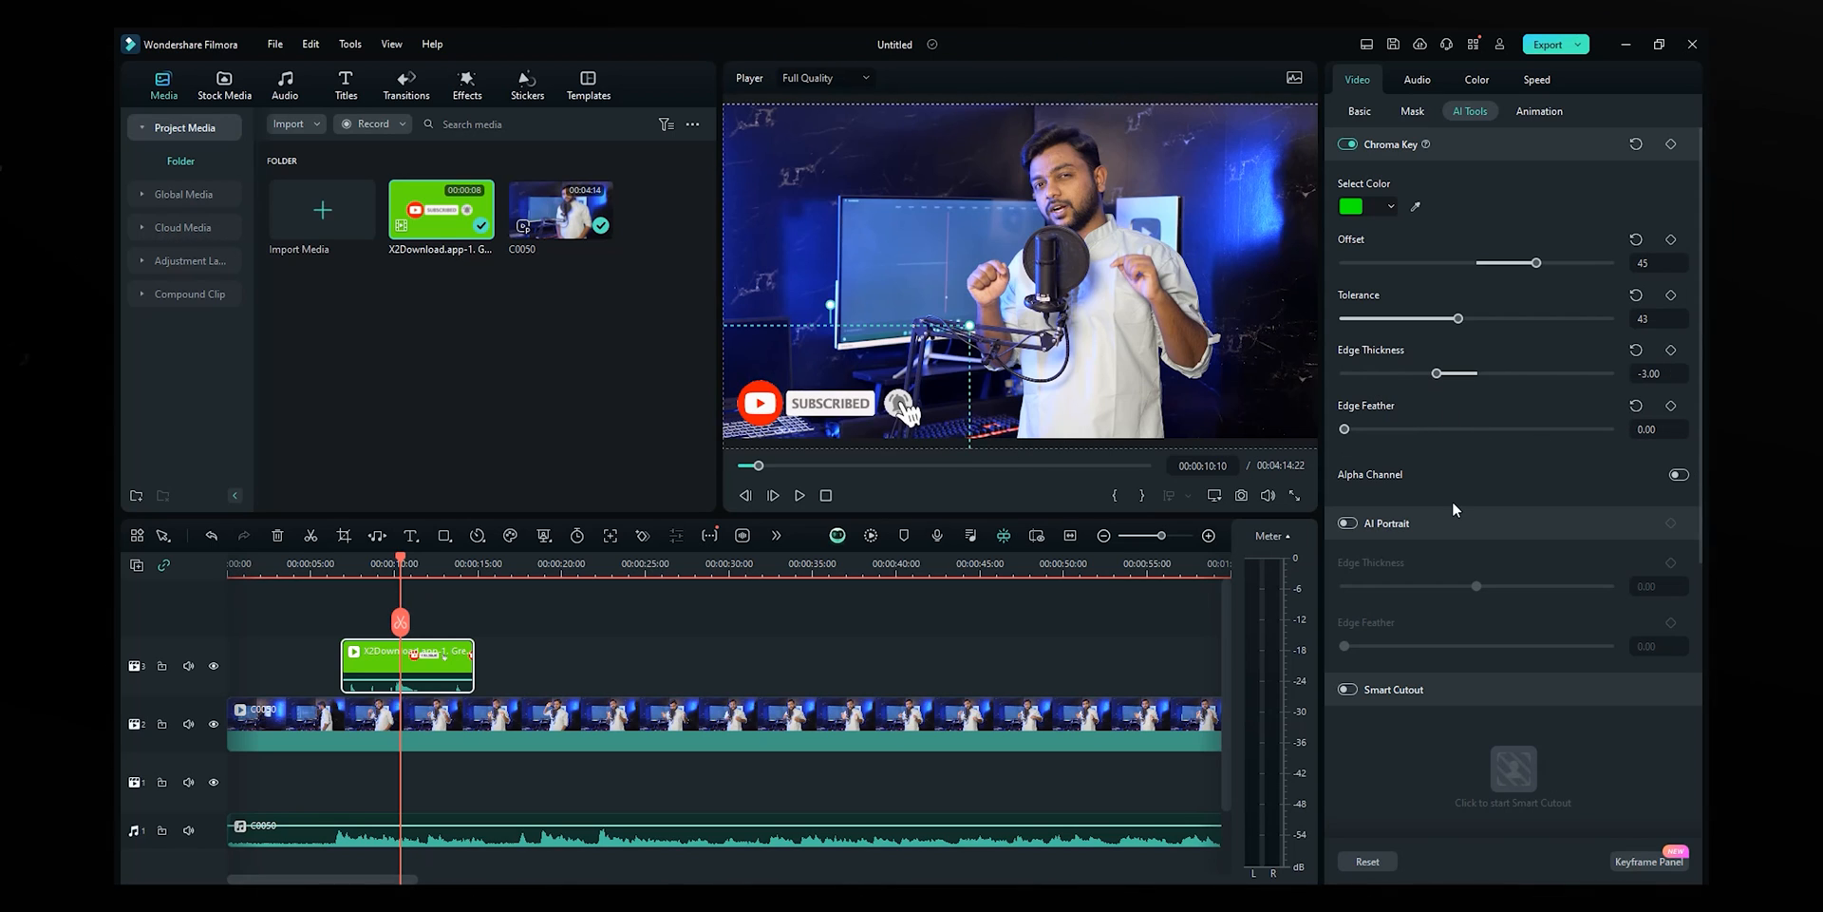
scroll(1451, 499, "down", 2)
scroll(1387, 467, "up", 2)
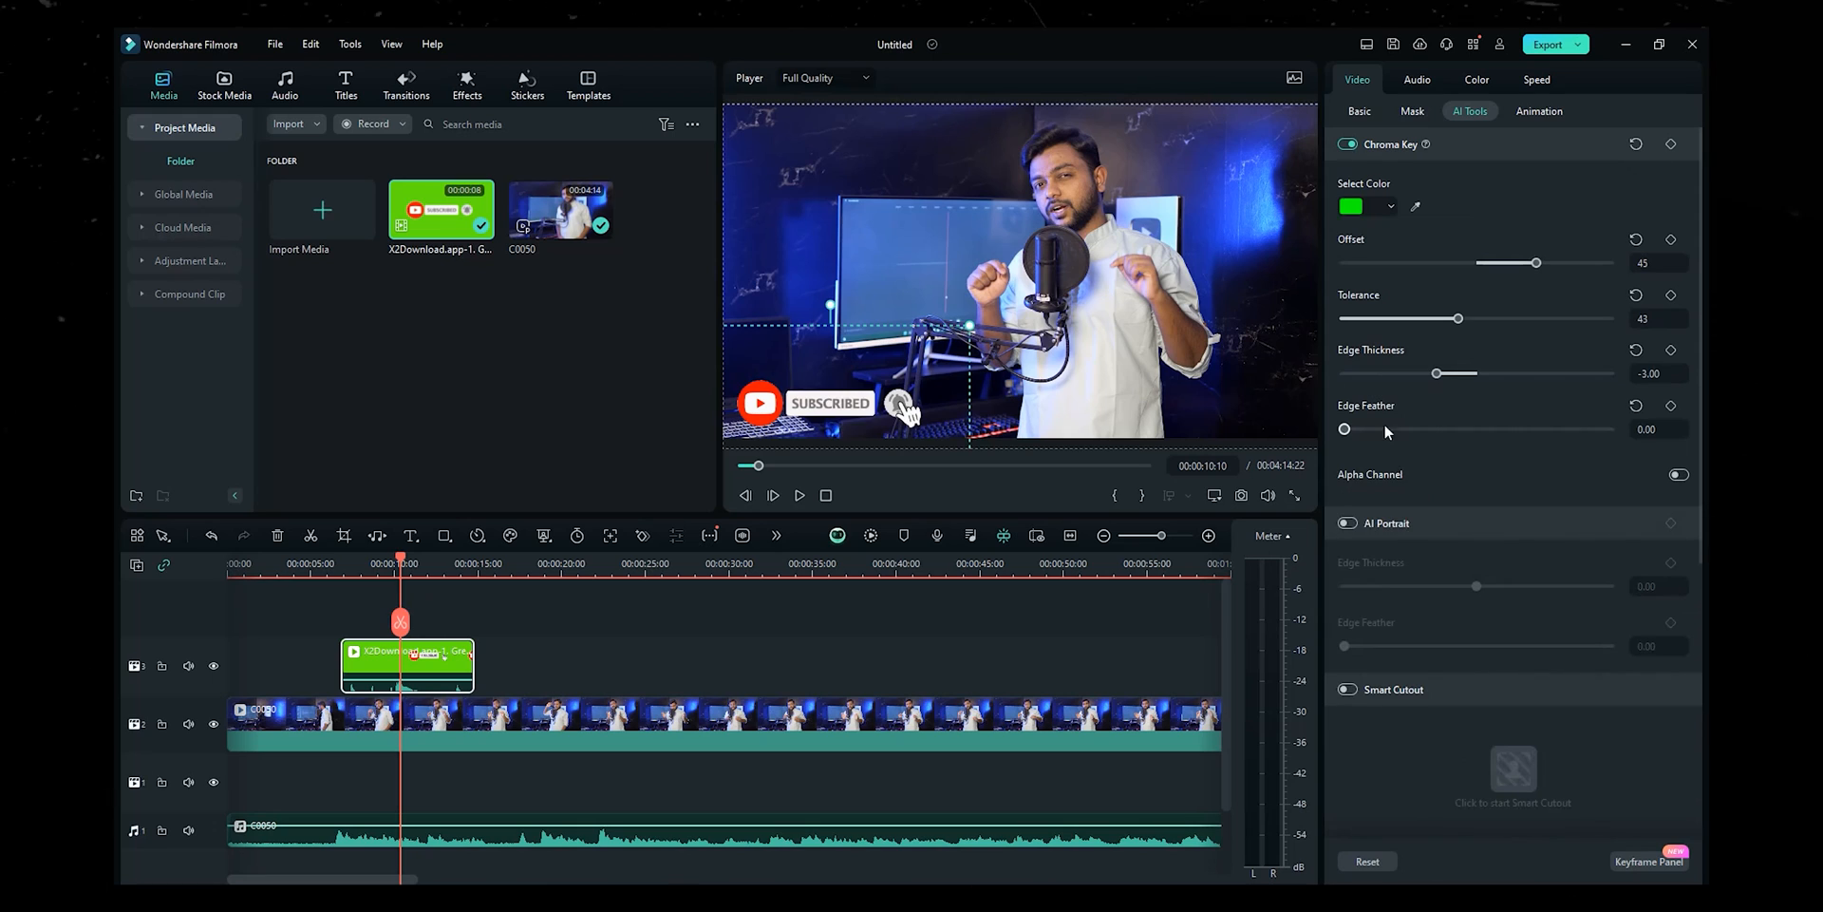
scroll(1377, 523, "down", 2)
left_click(656, 719)
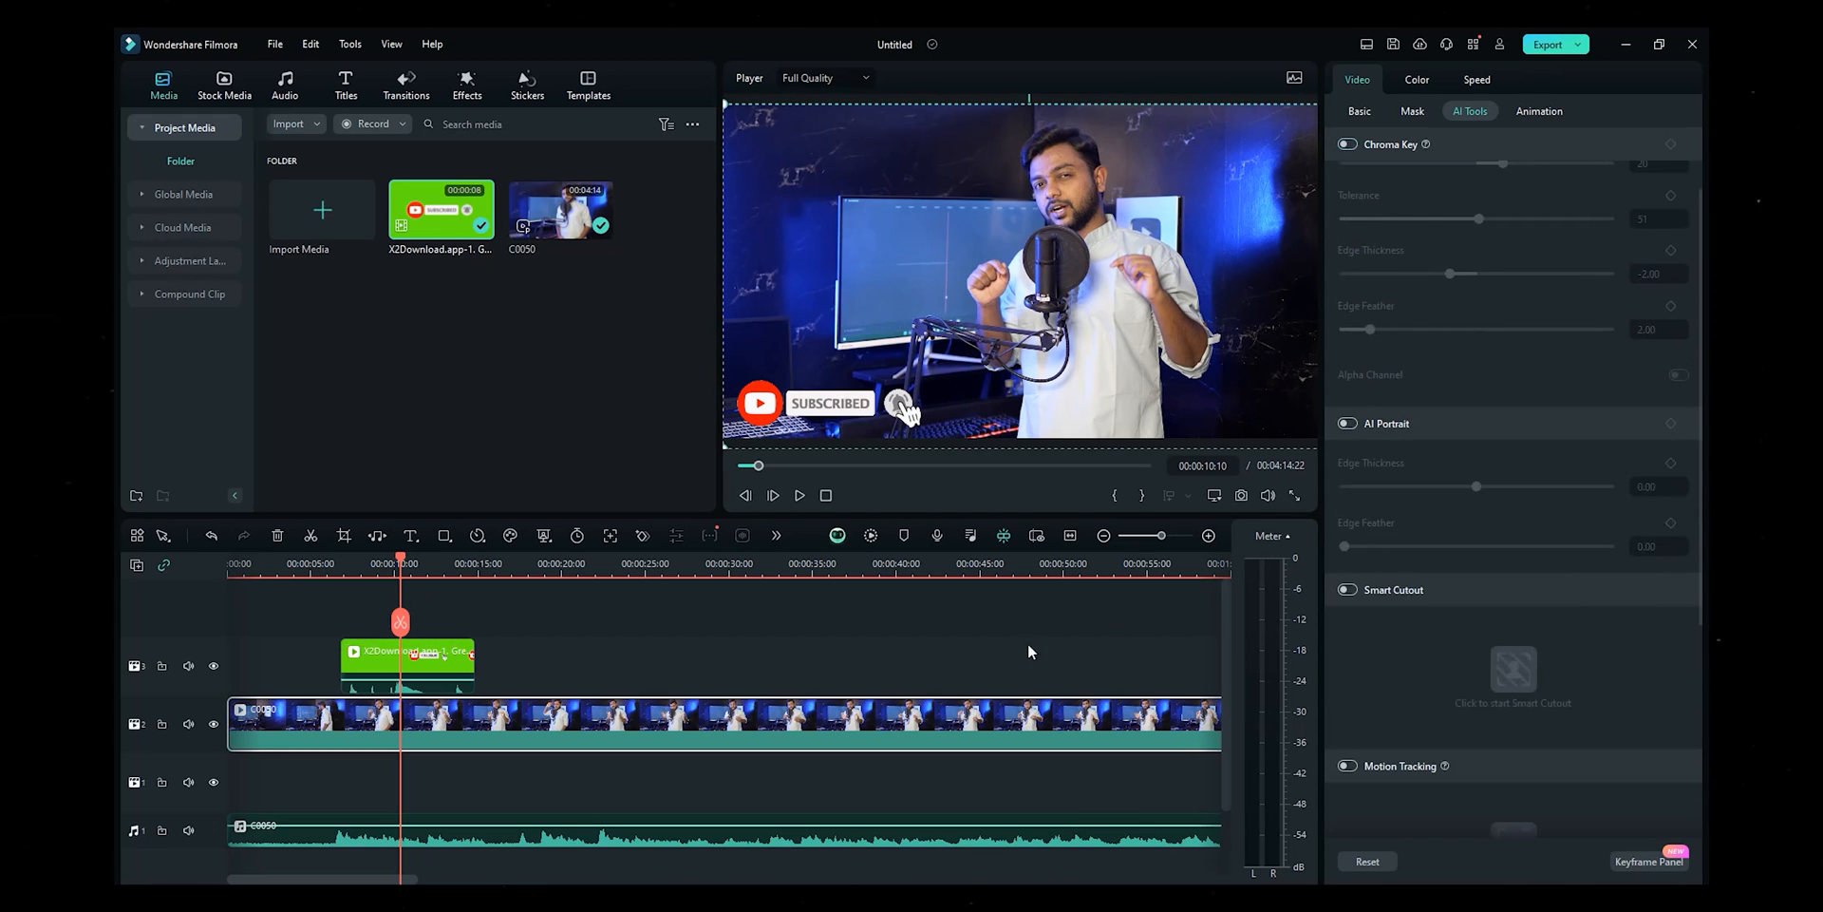
- Try AI Portrait on C0050 and turn it off, then switch on Smart Cutout
left_click(1349, 424)
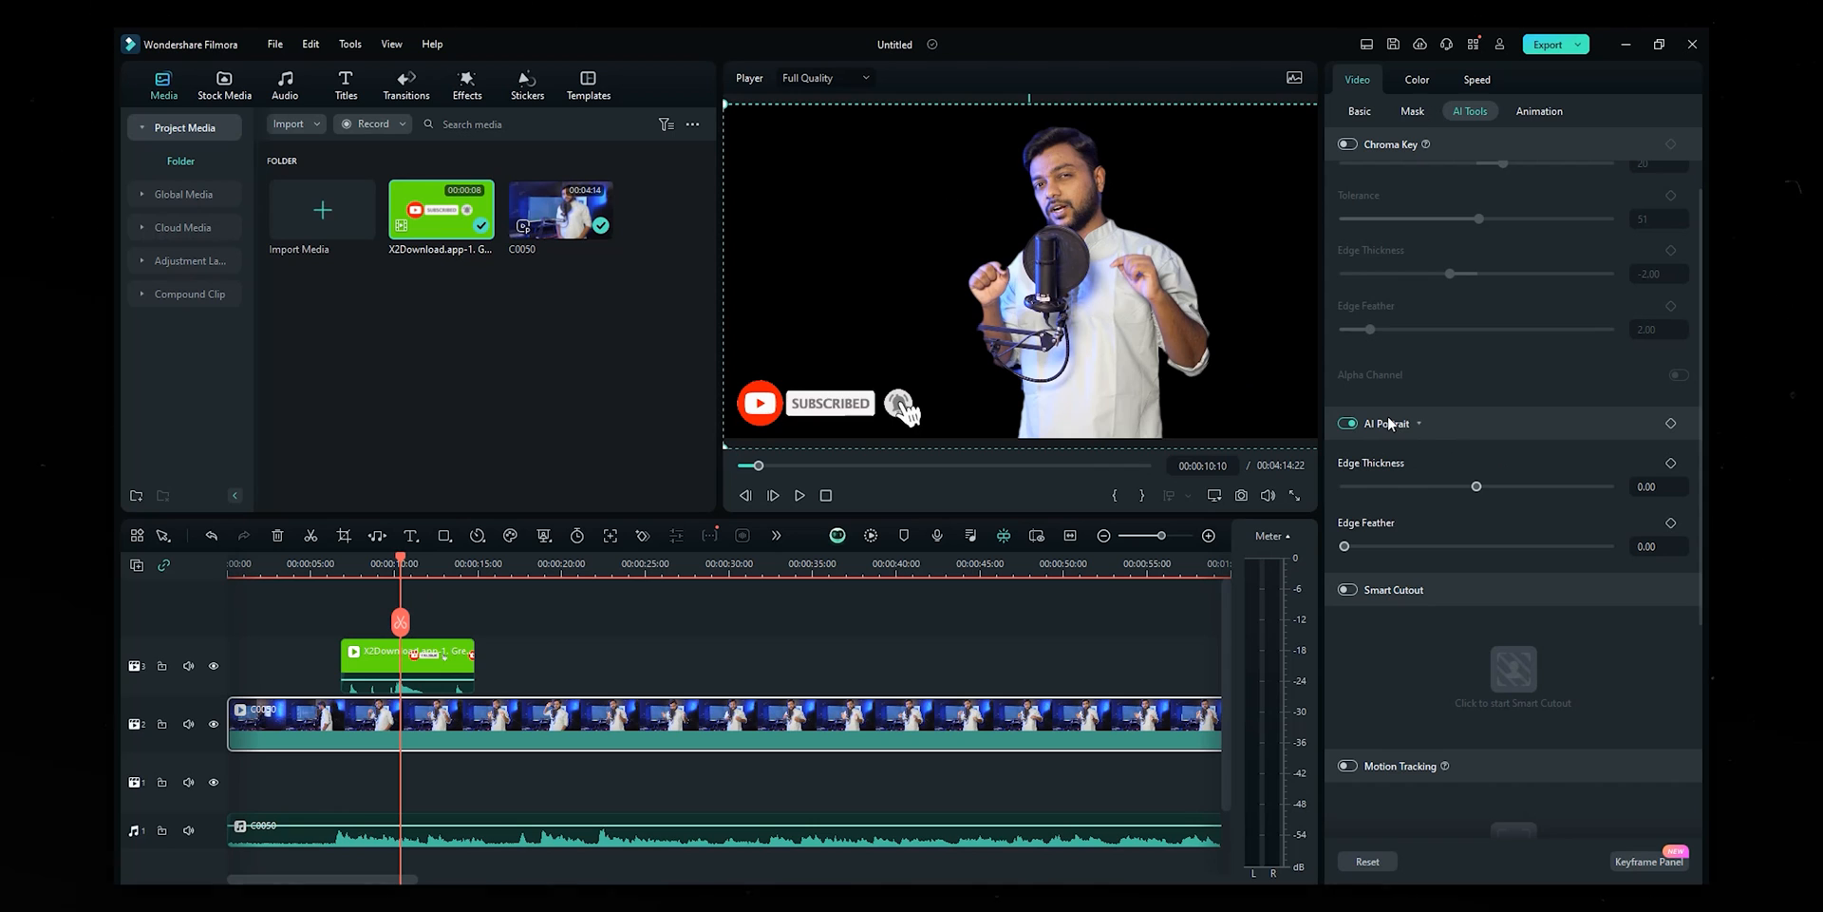
left_click(1351, 424)
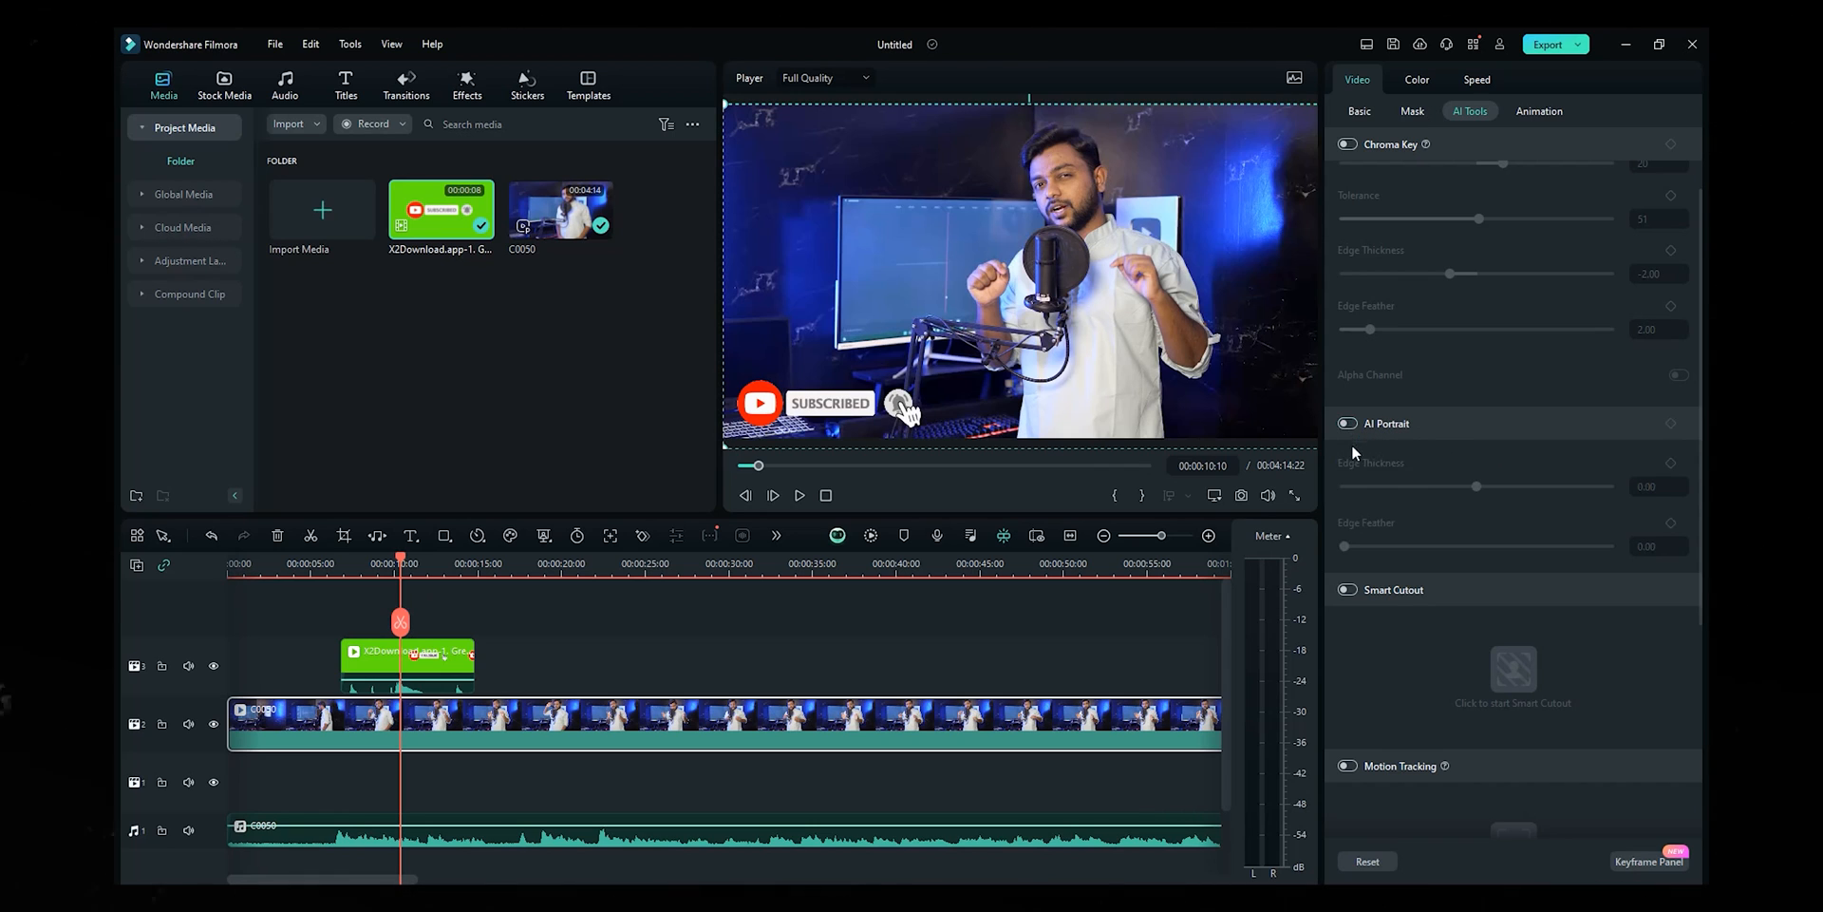
scroll(1438, 465, "down", 1)
left_click(1352, 492)
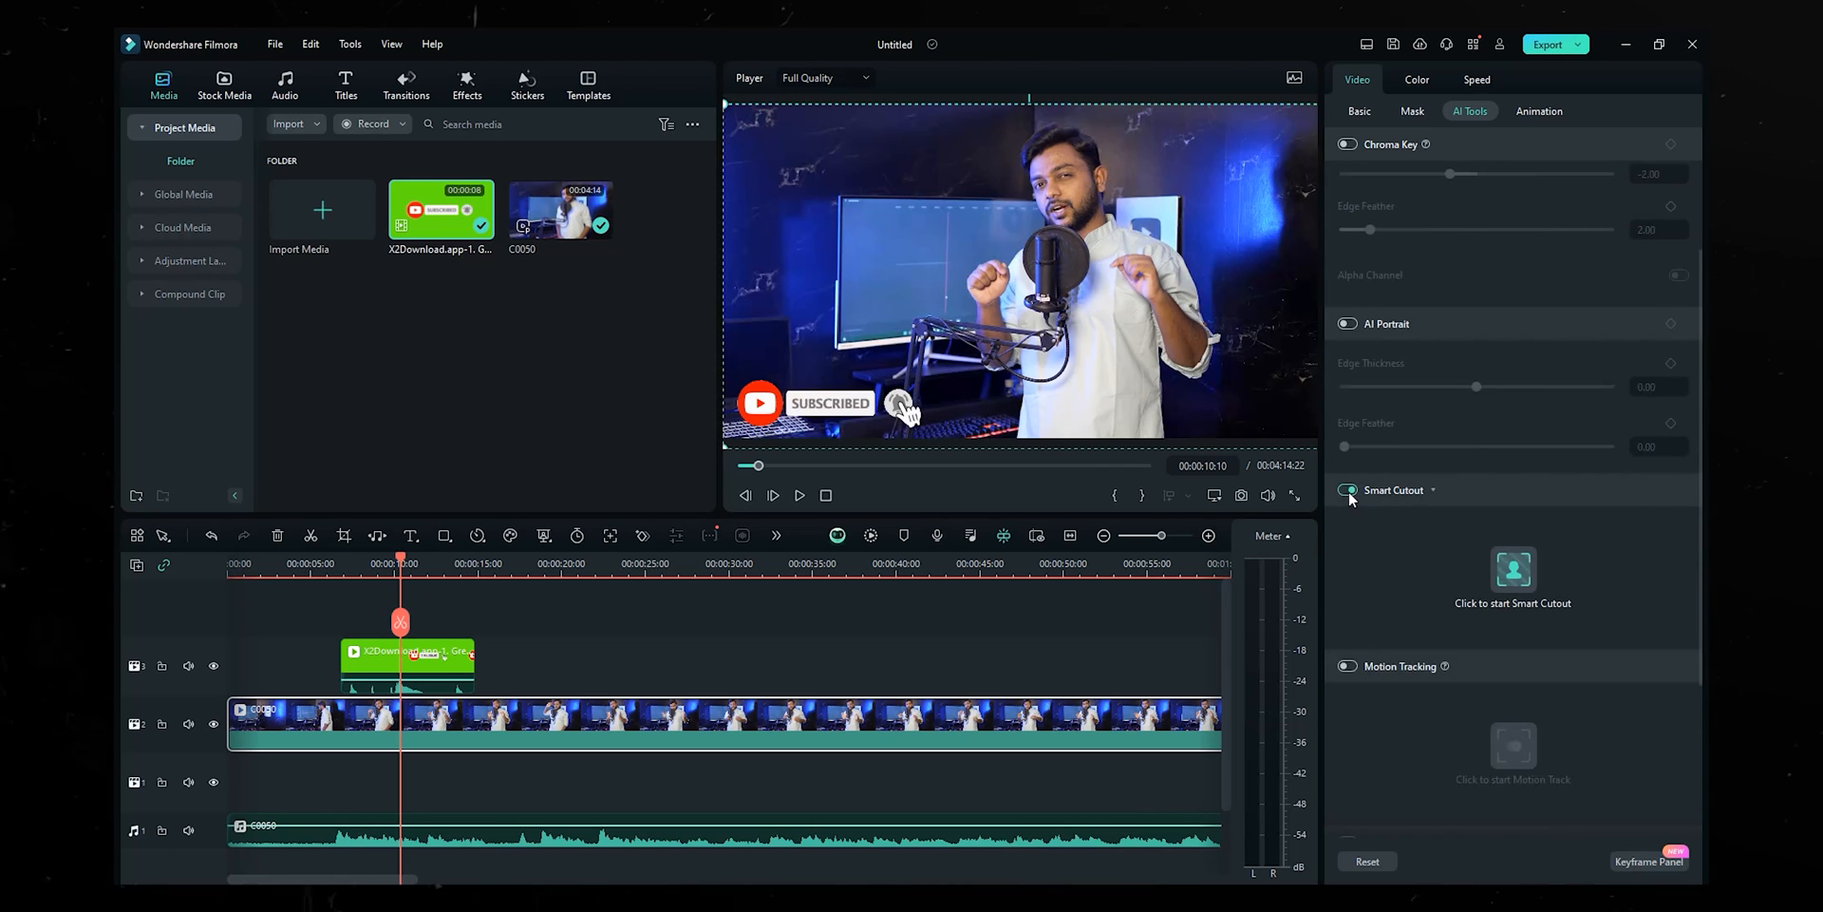
- Paint the presenter's face, microphone, shirt and collar into a Smart Cutout mask, brush size 116
left_click(1516, 570)
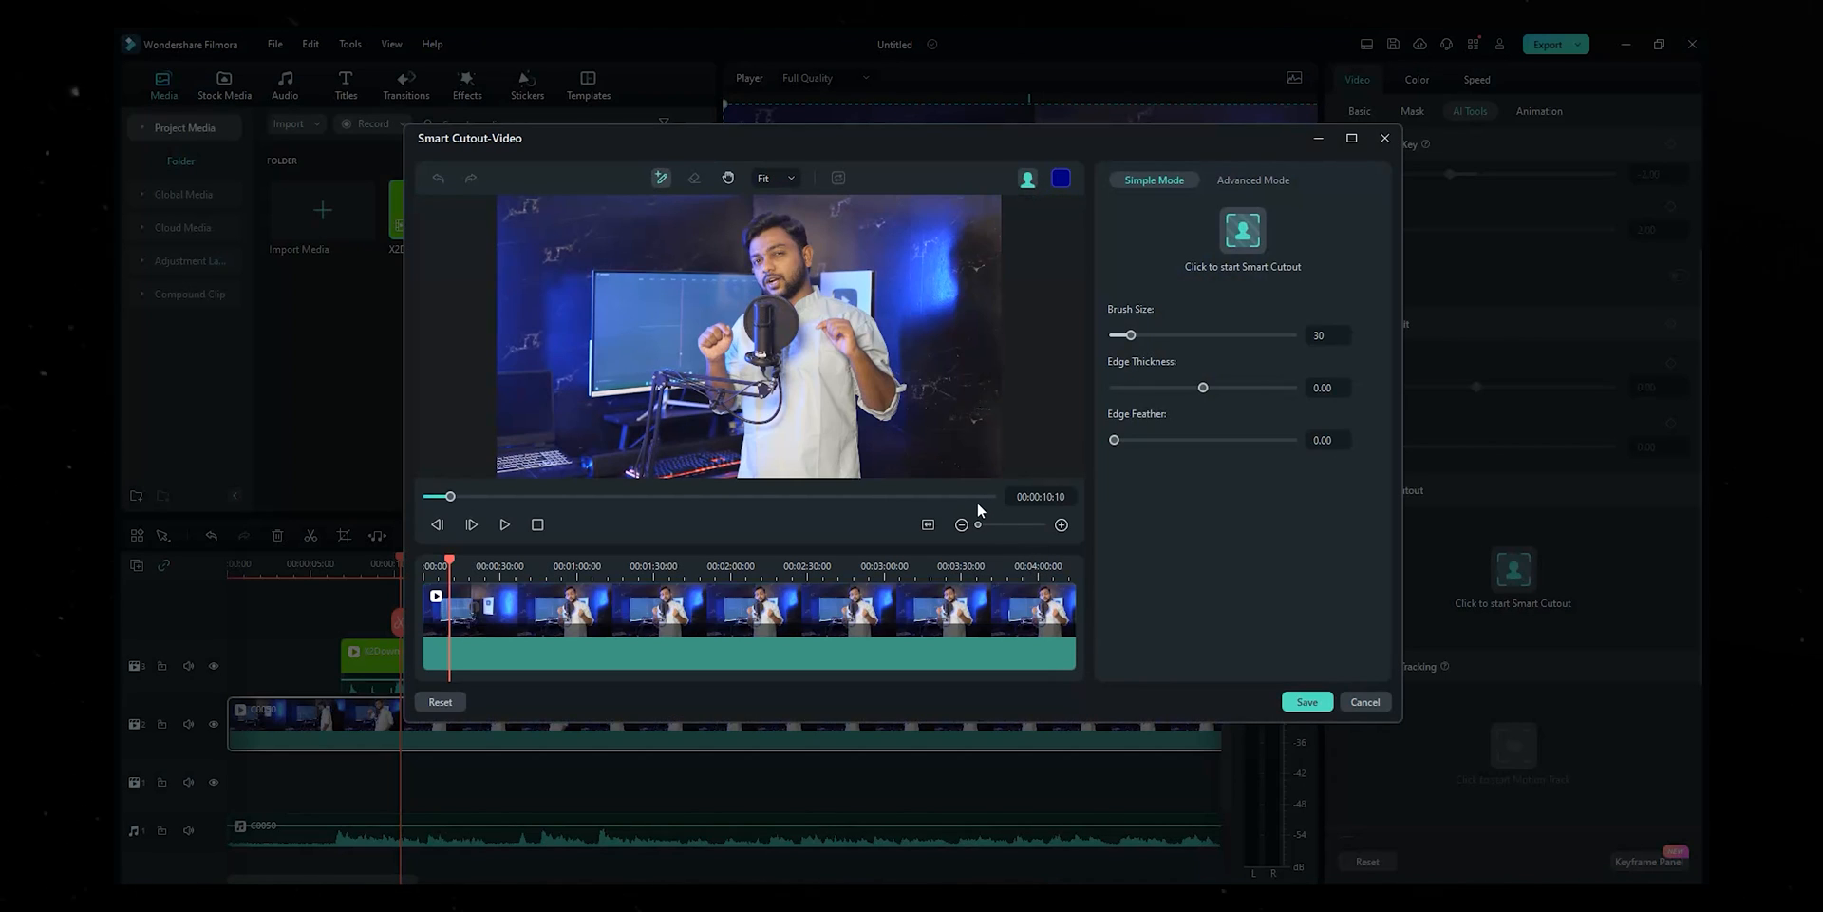
left_click_drag(768, 264, 785, 343)
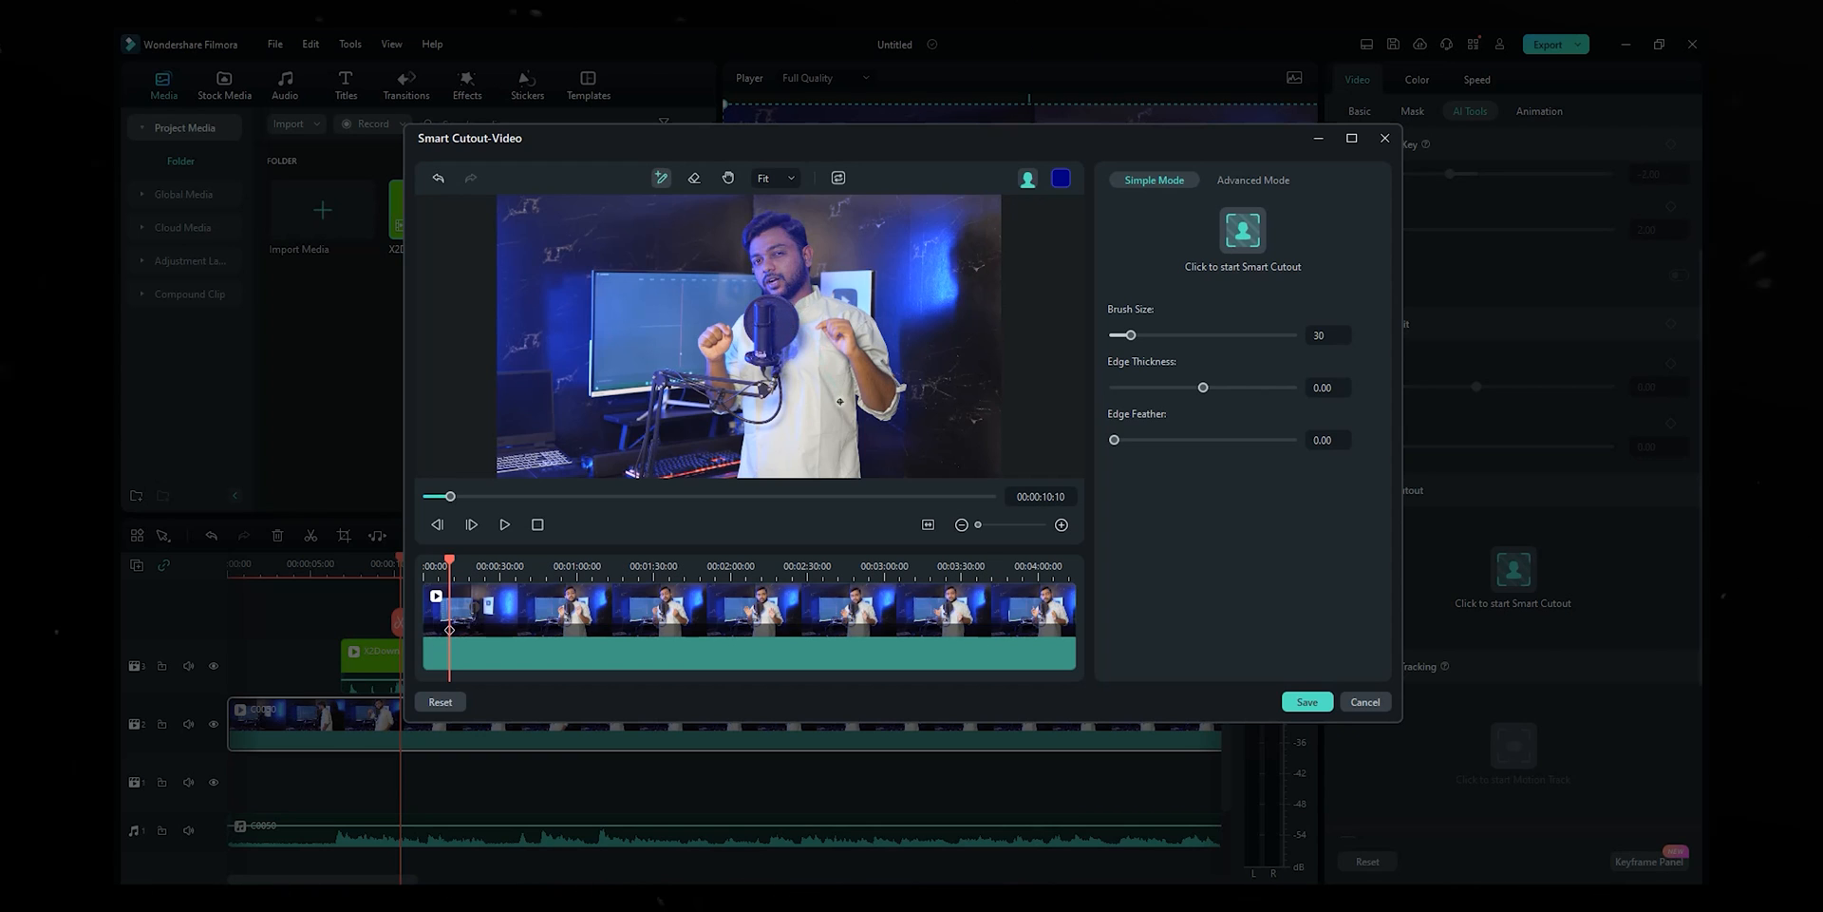
left_click_drag(845, 343, 858, 367)
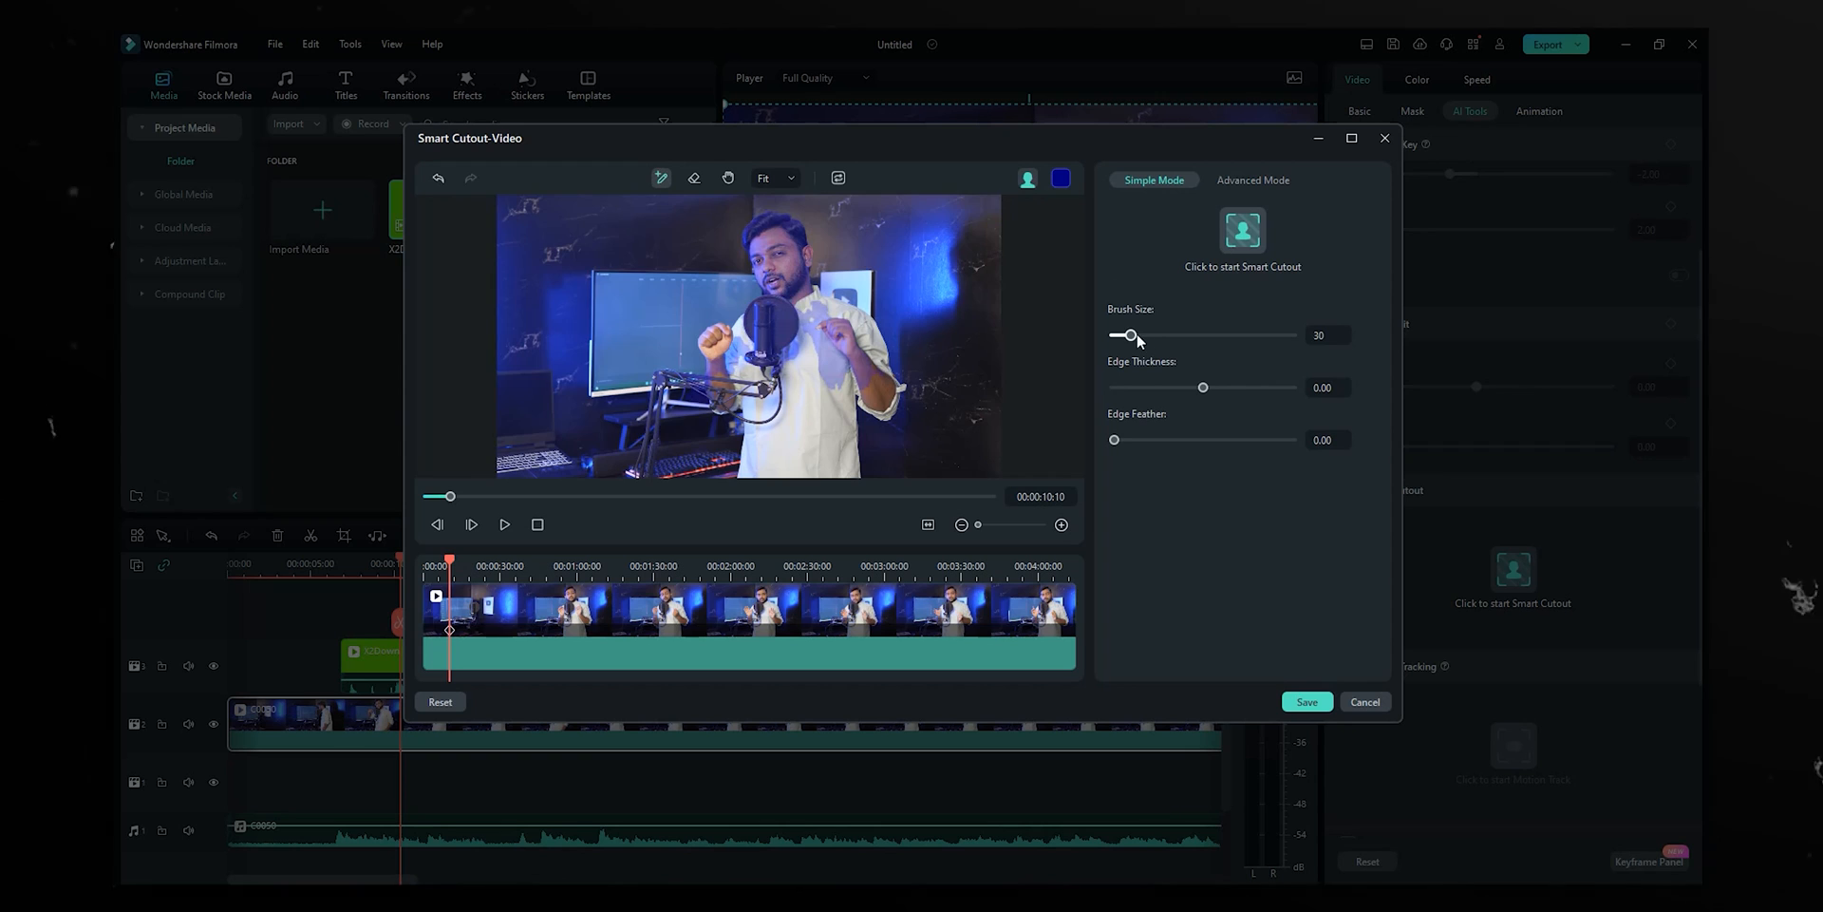
left_click_drag(1131, 335, 1182, 336)
mouse_move(808, 359)
left_mouse_down()
mouse_move(799, 463)
mouse_move(760, 379)
left_mouse_up()
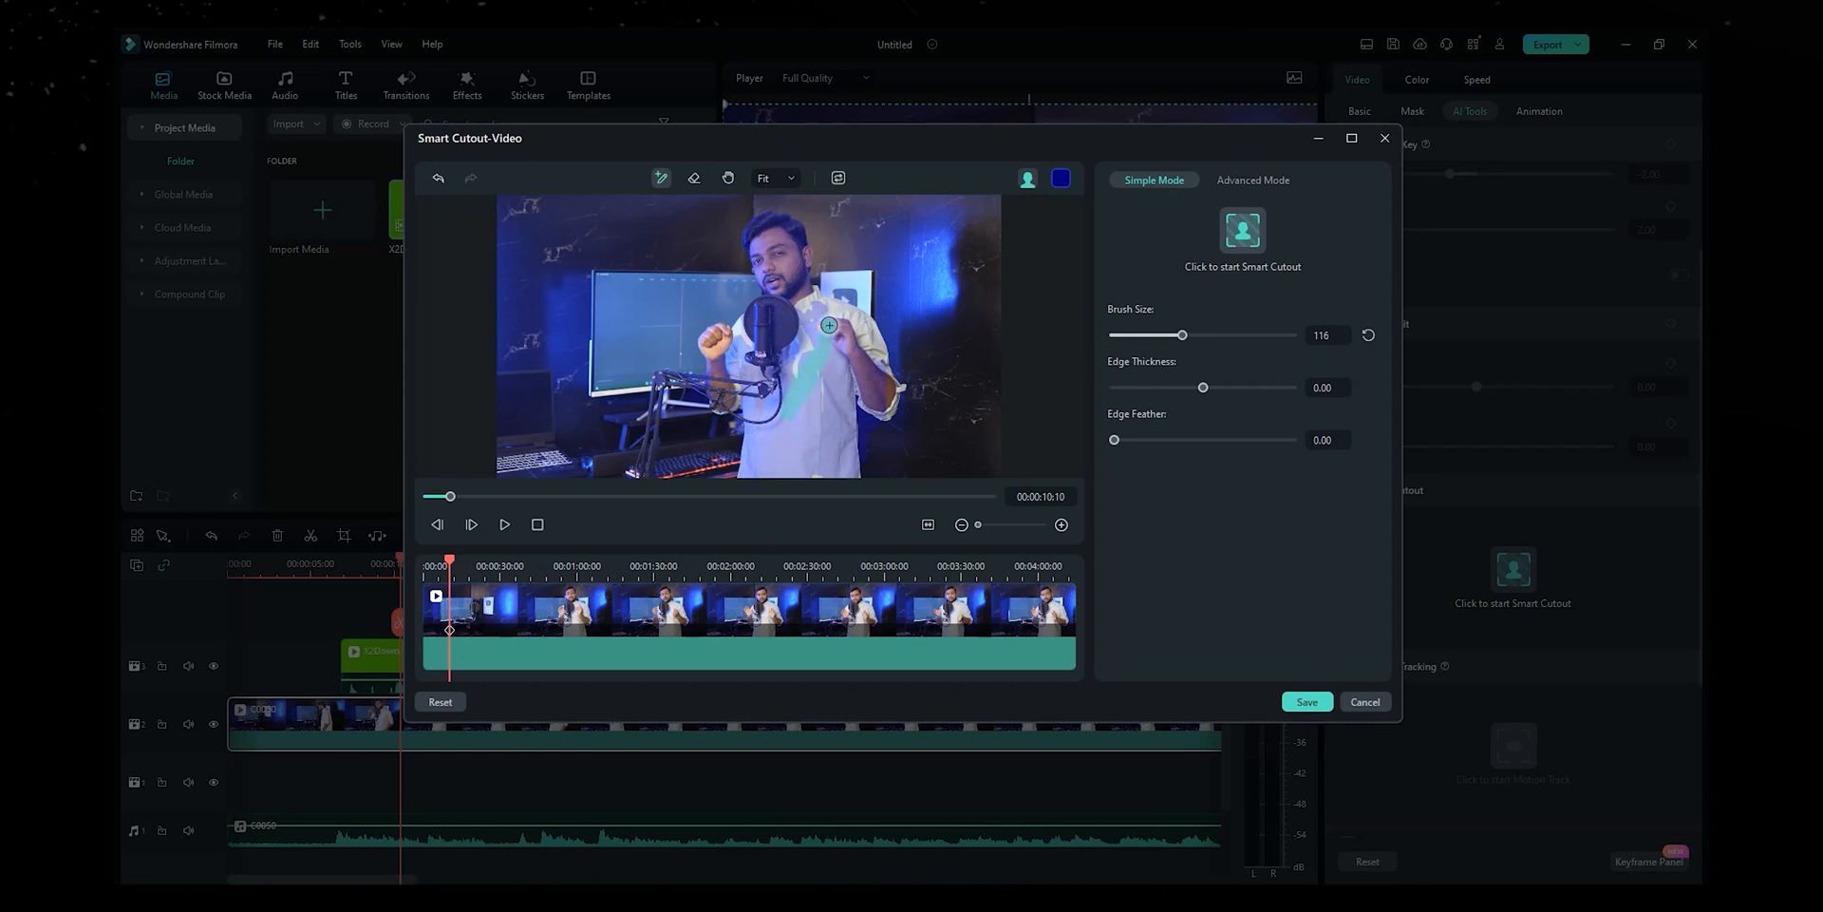
left_click_drag(803, 290, 802, 303)
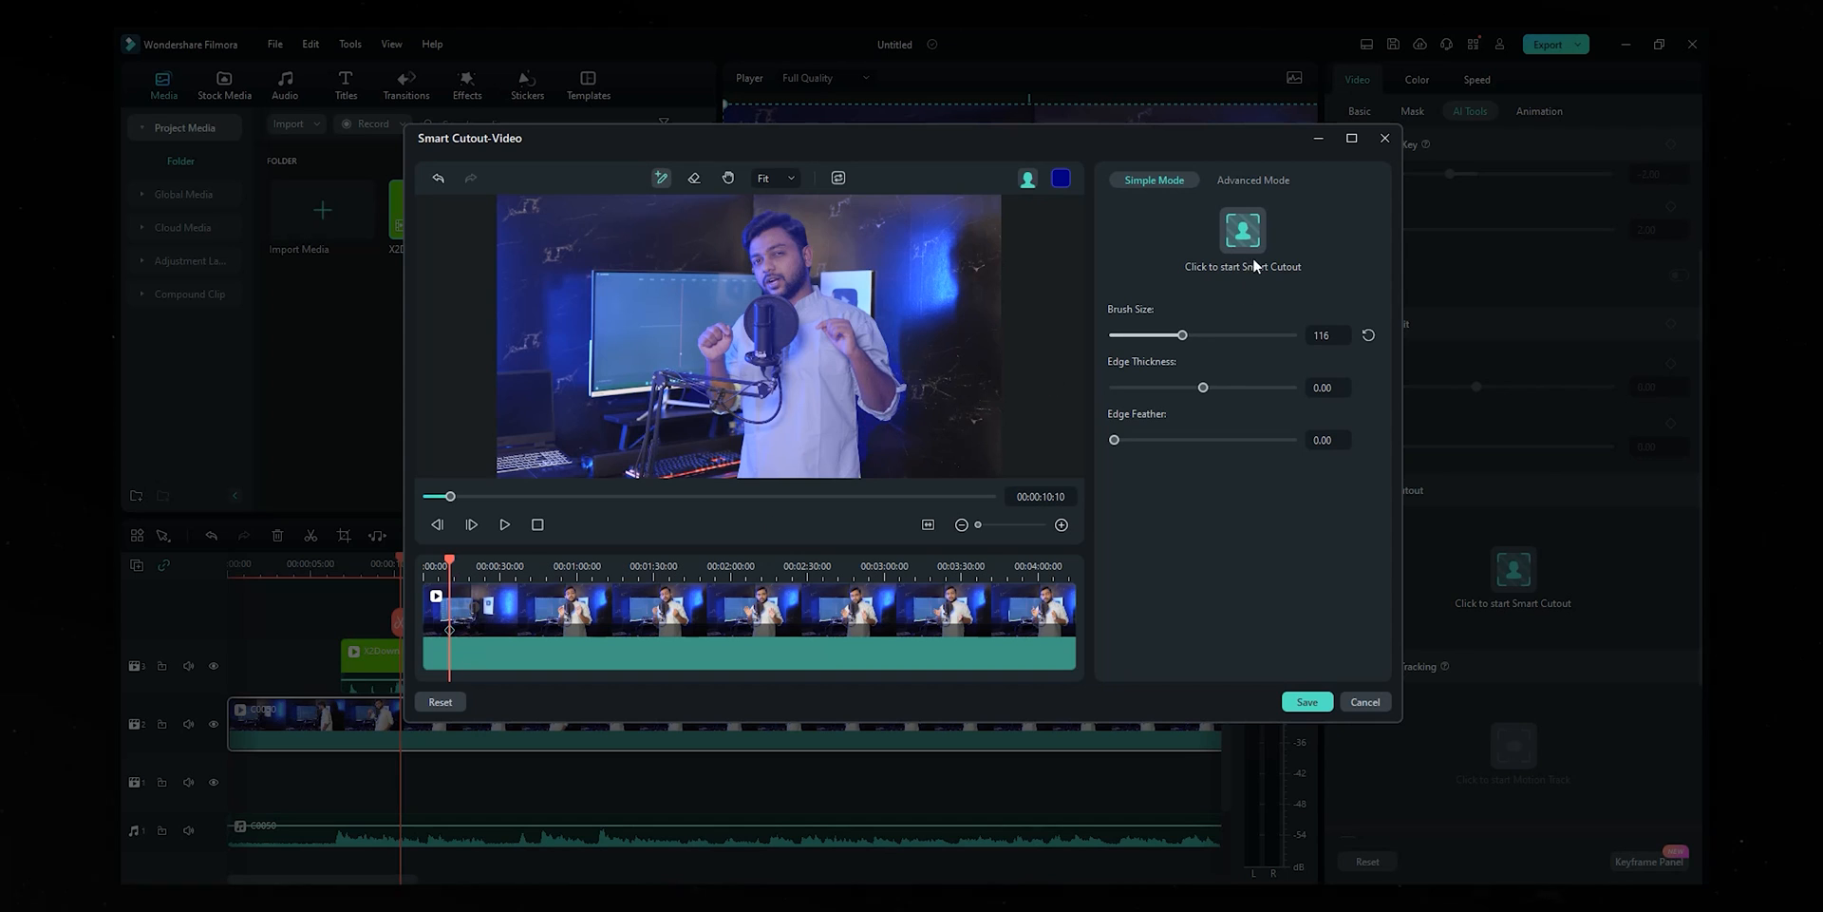
- Track the cutout forward through C0050 in Advanced Mode, then save it
left_click(1259, 180)
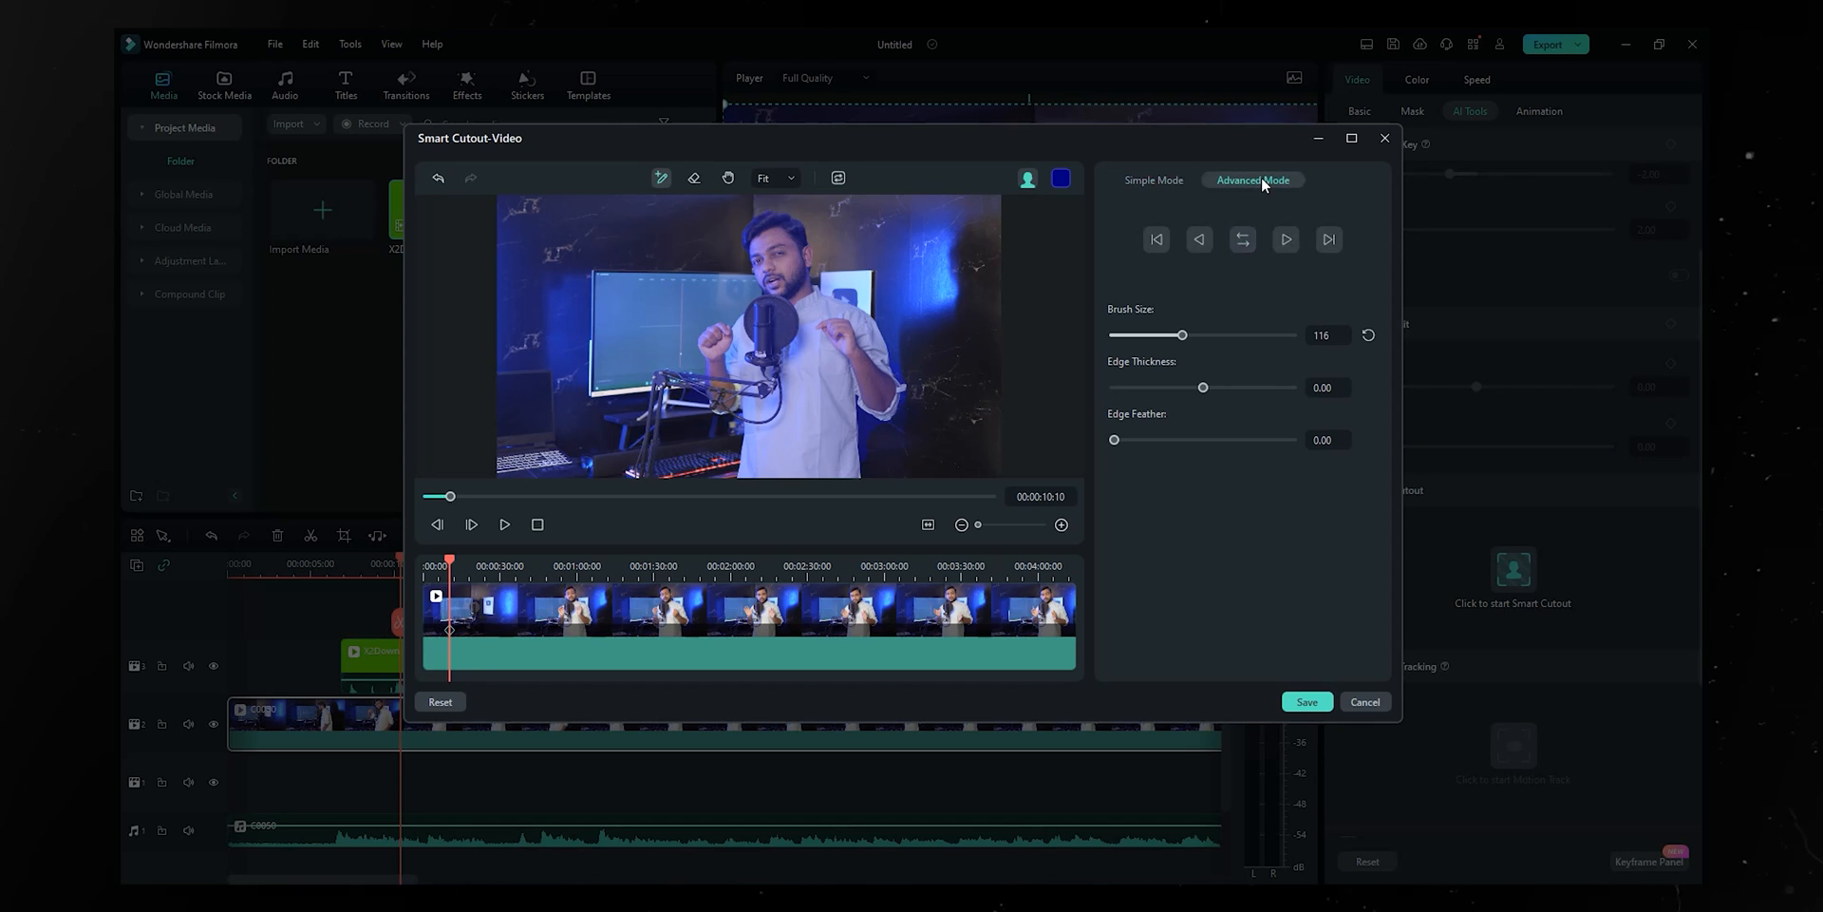
left_click(1289, 240)
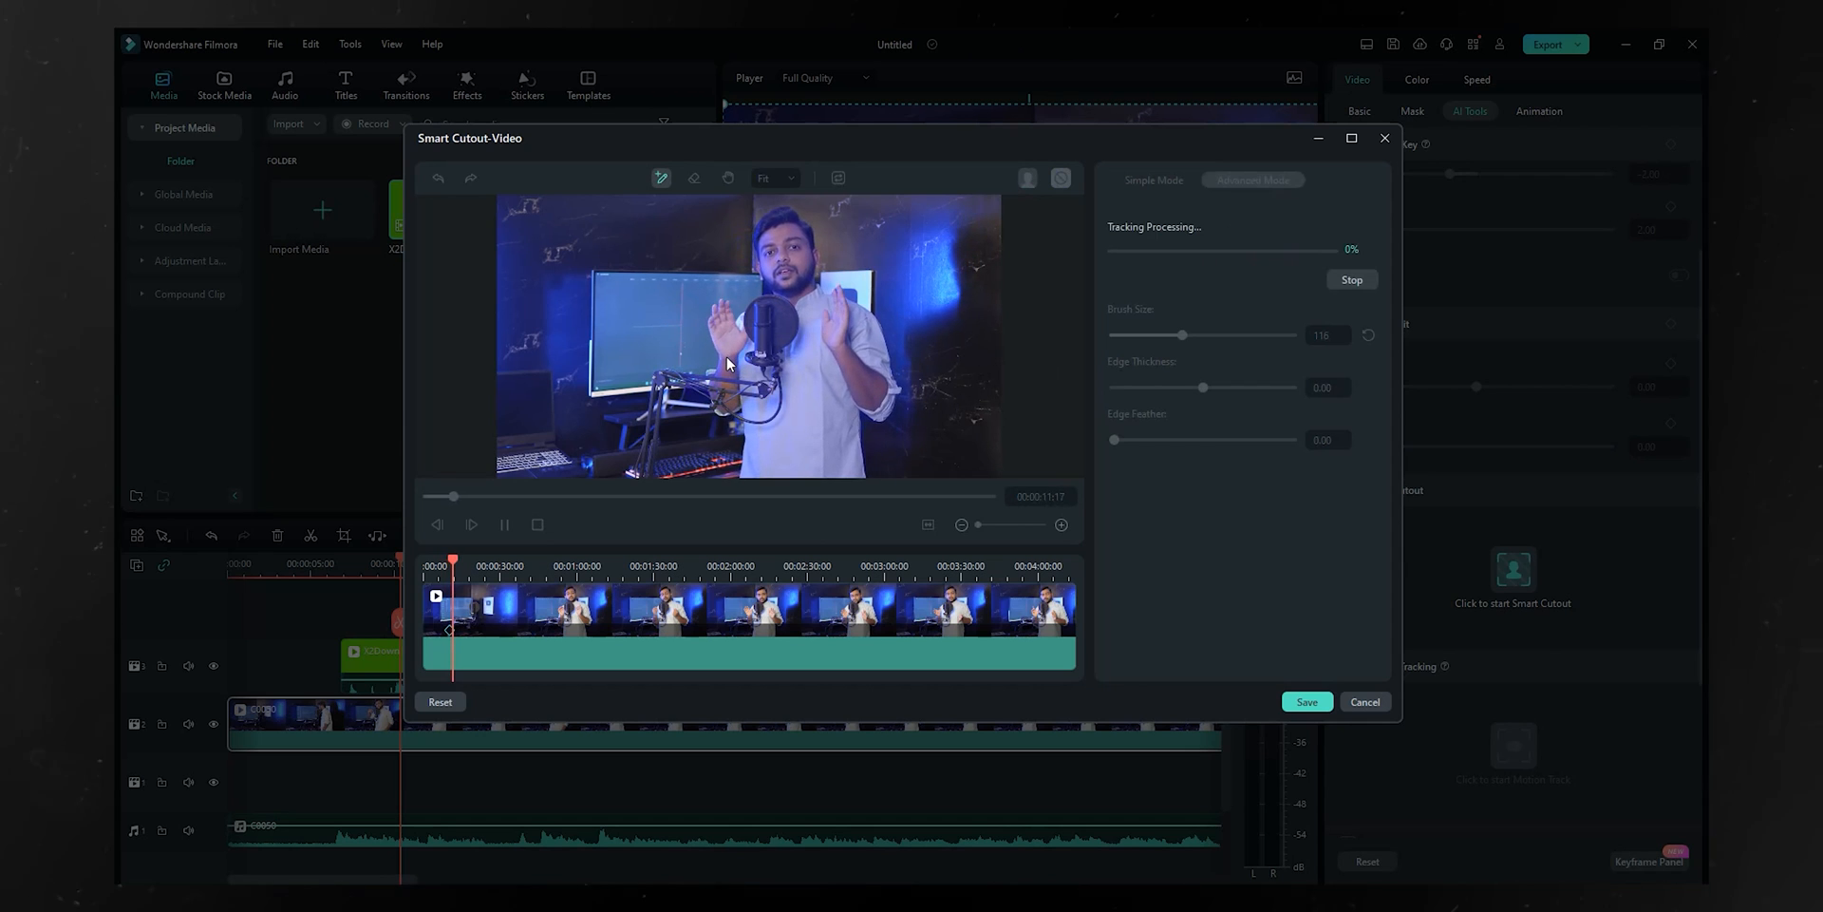
left_click(1351, 279)
left_click(1160, 180)
left_click(1227, 181)
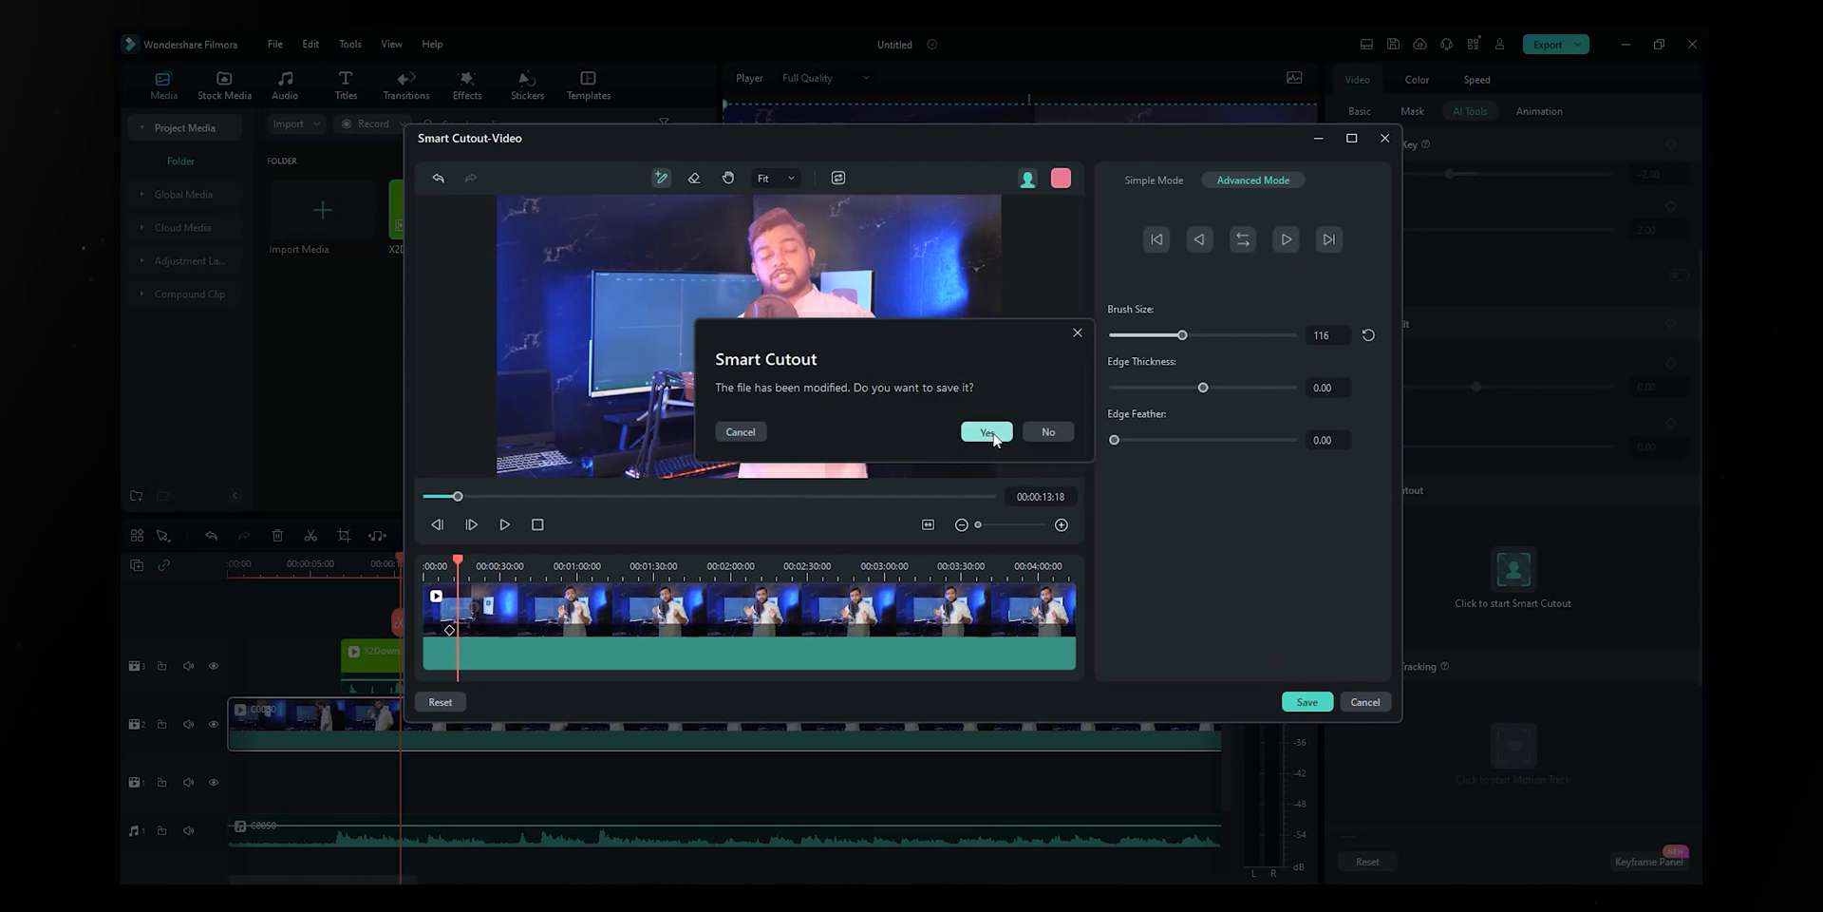
left_click(979, 430)
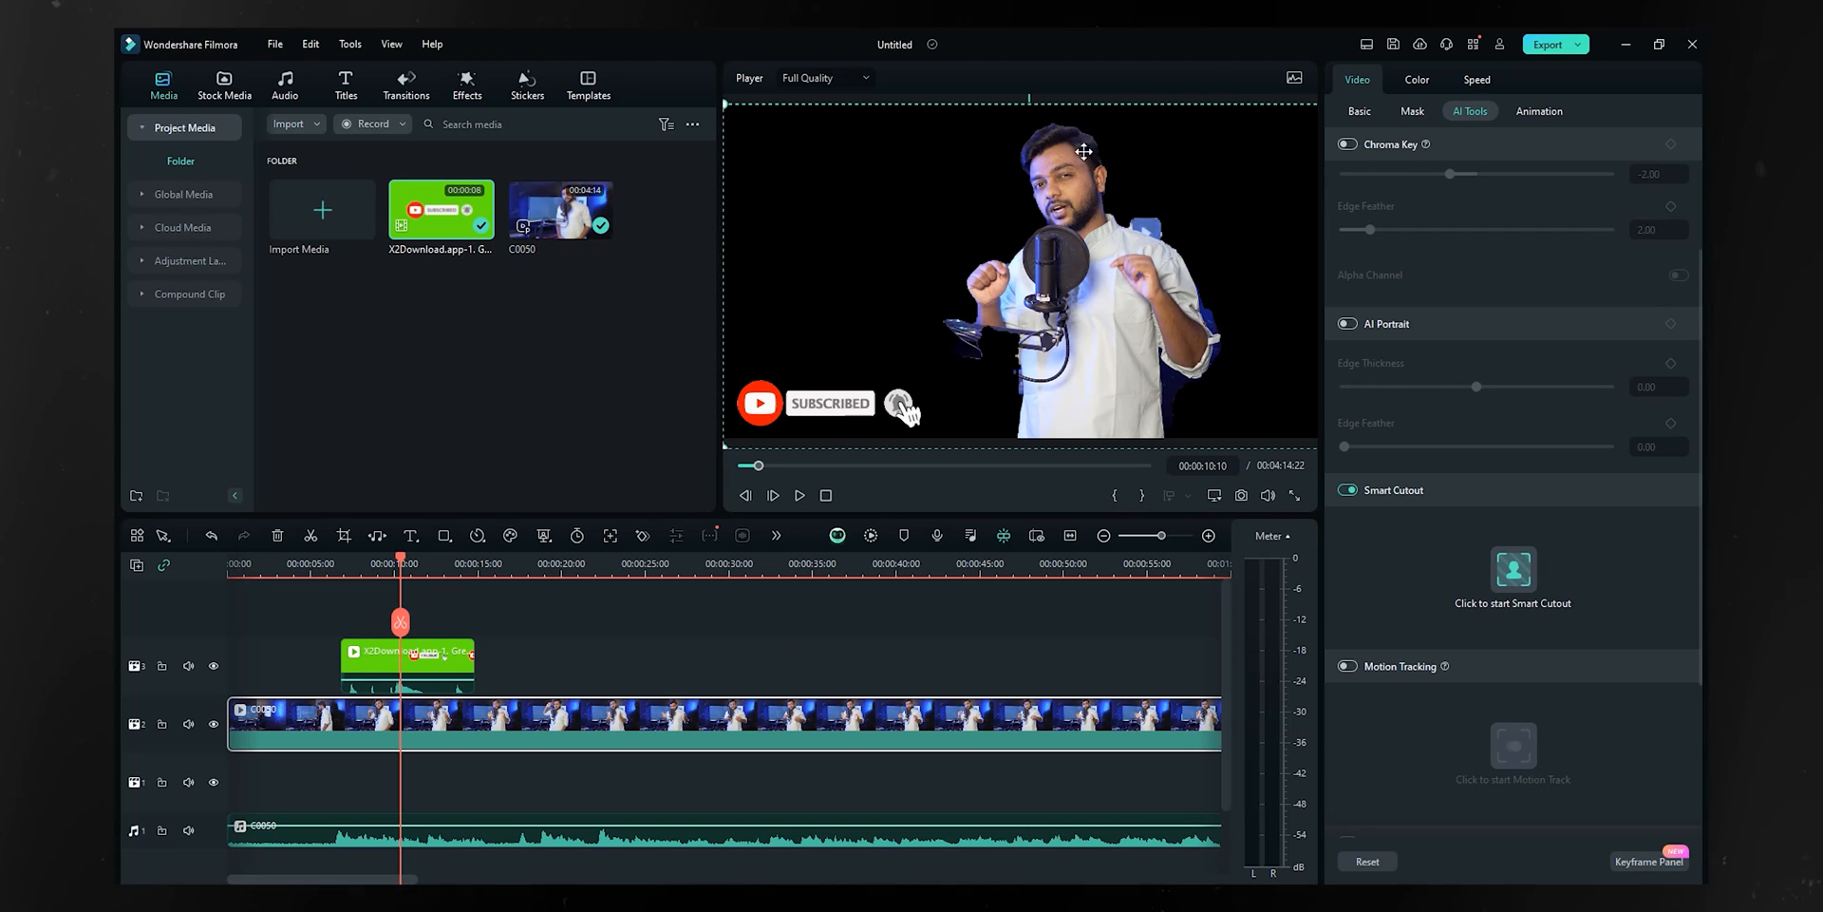
- Undo the cutout and switch Smart Cutout off to restore C0050's studio background
key("ctrl+z")
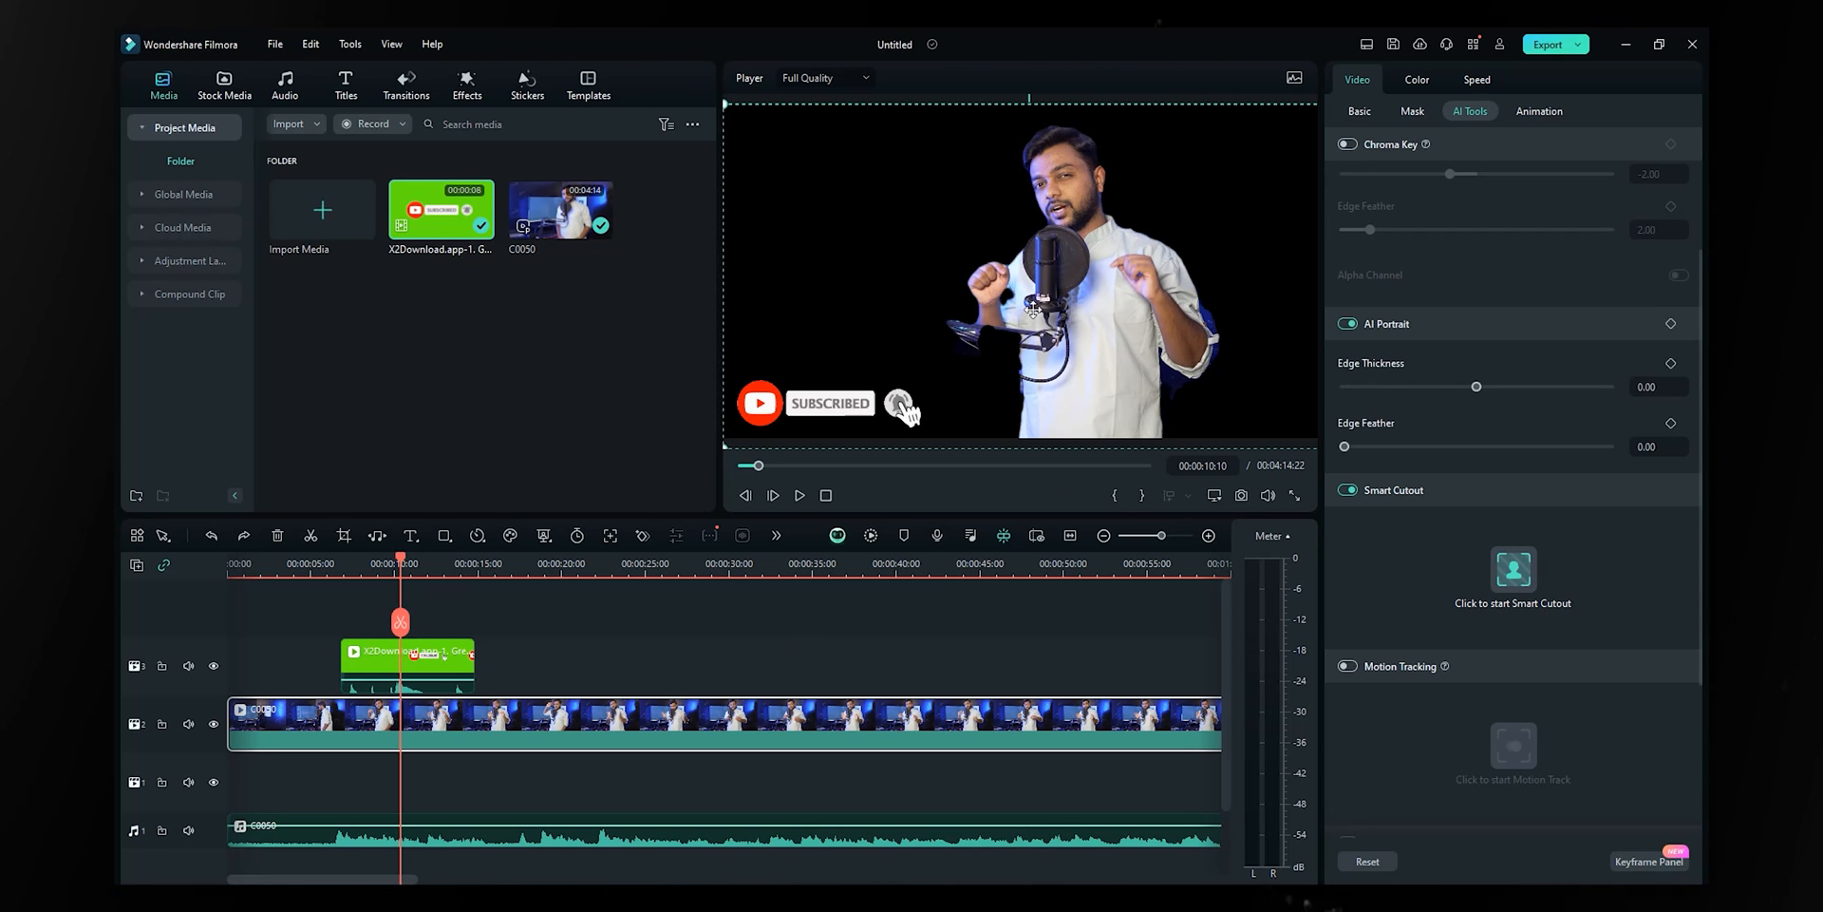
left_click(1346, 489)
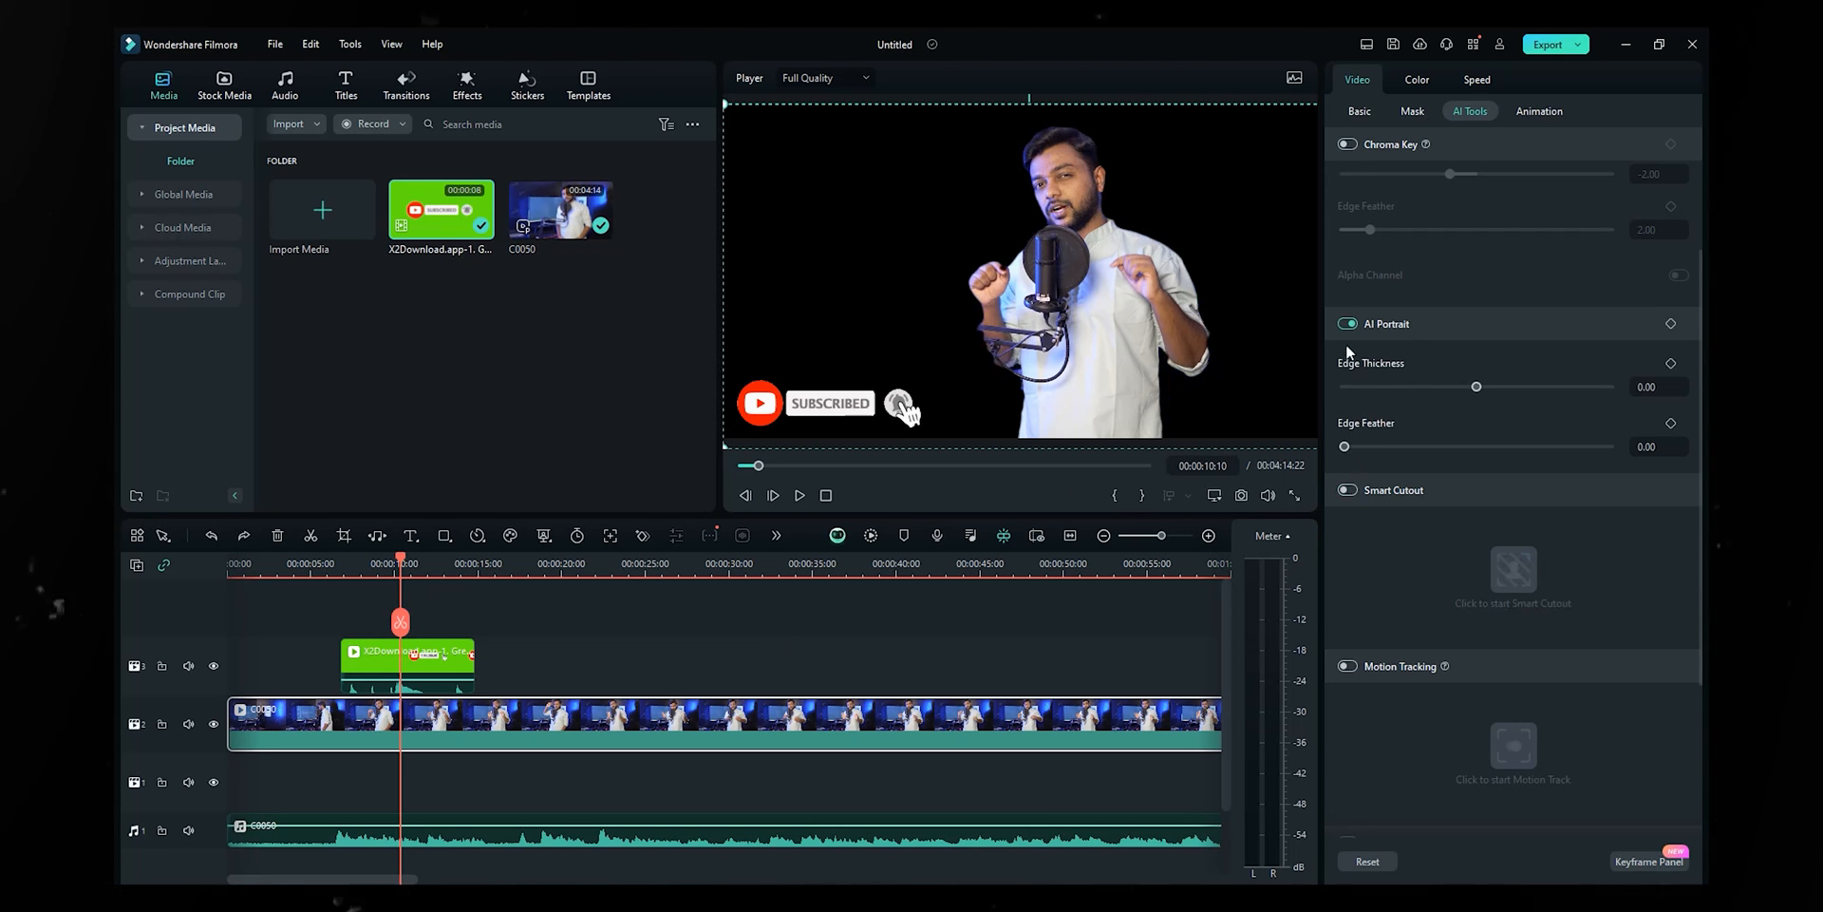
scroll(1347, 570, "down", 3)
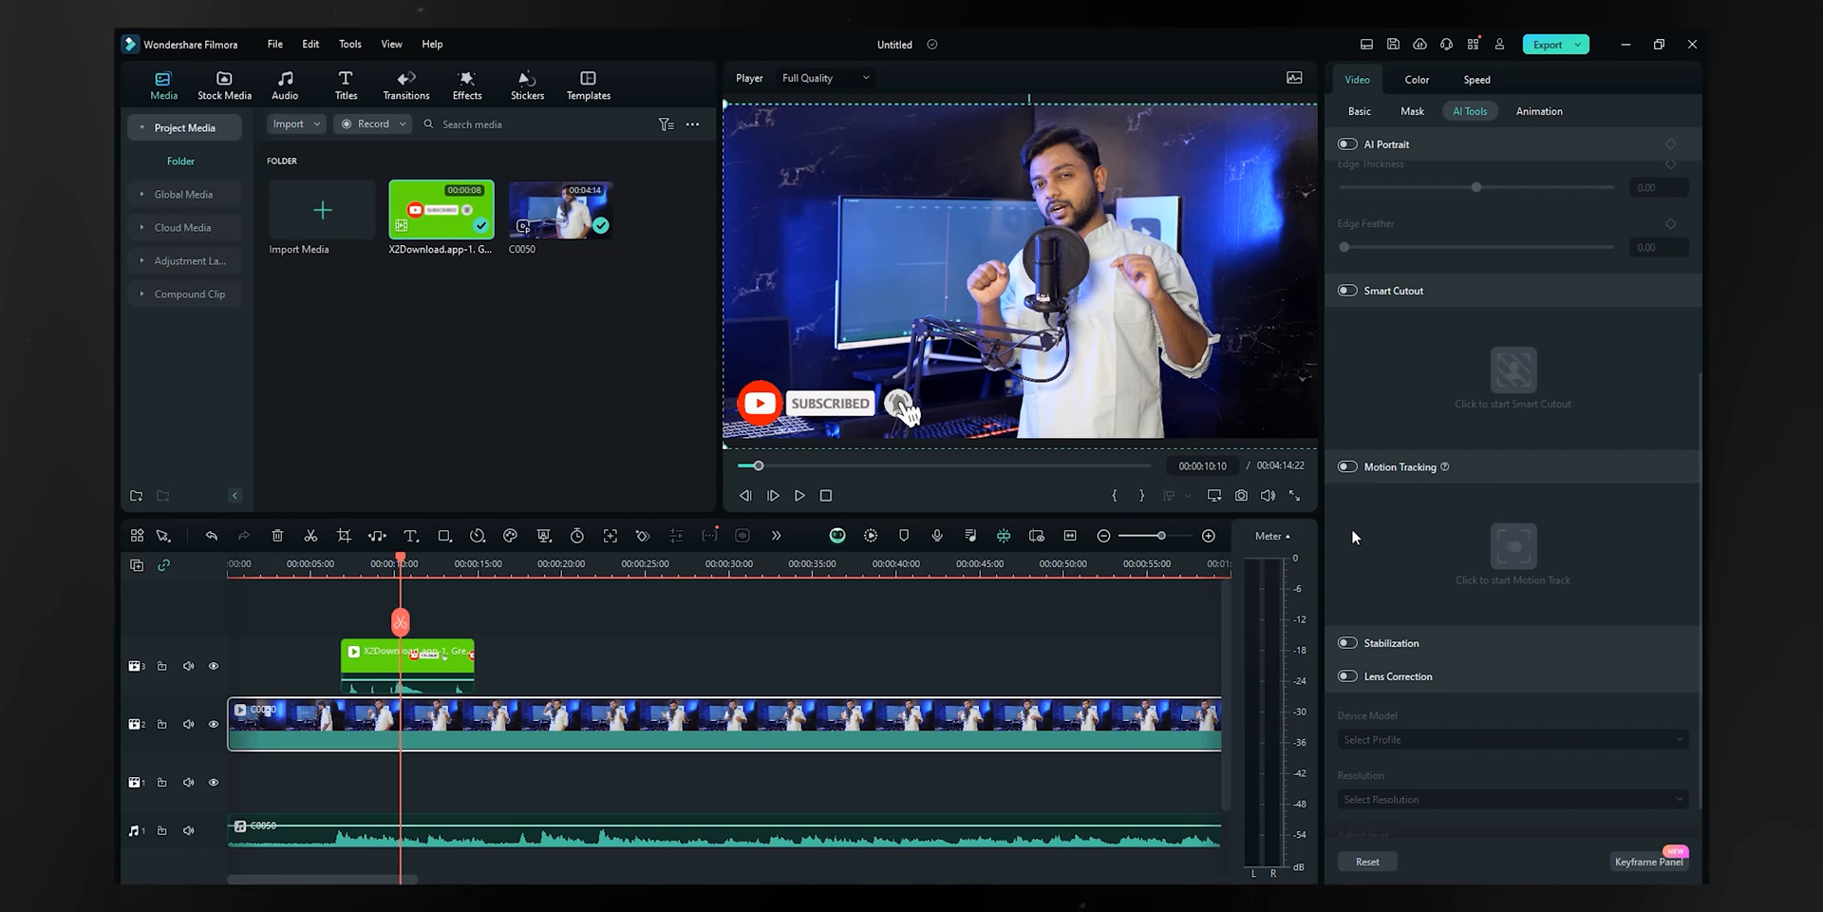
scroll(1352, 528, "down", 1)
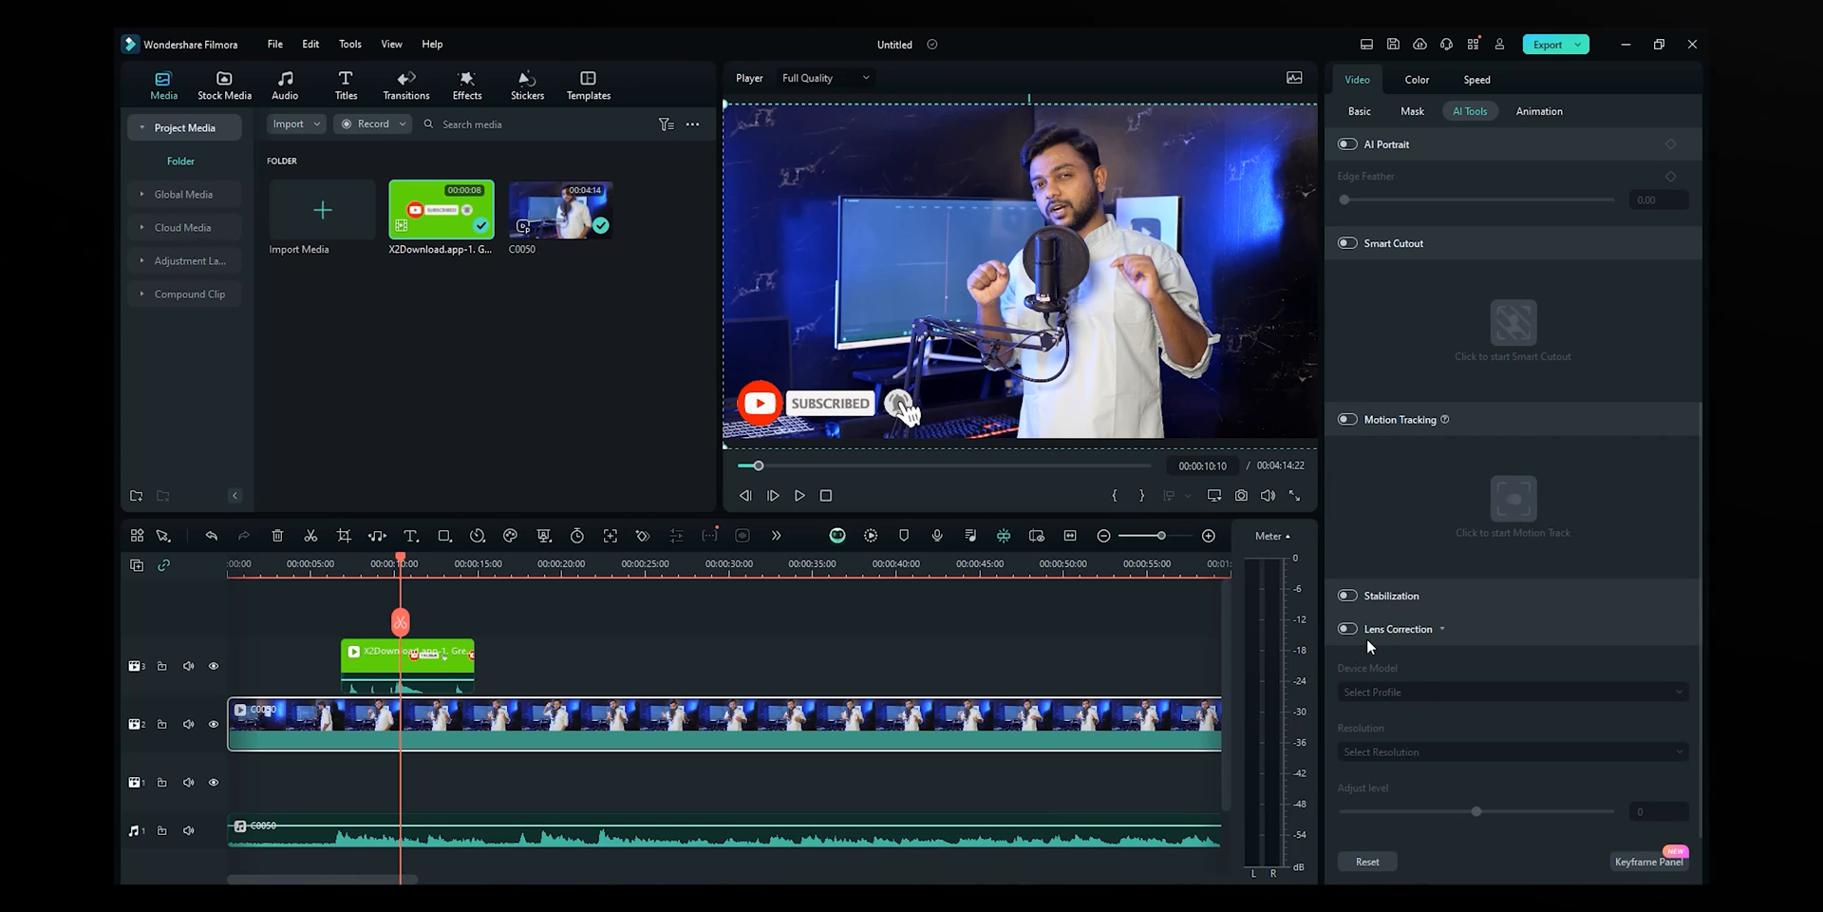
scroll(1519, 560, "up", 3)
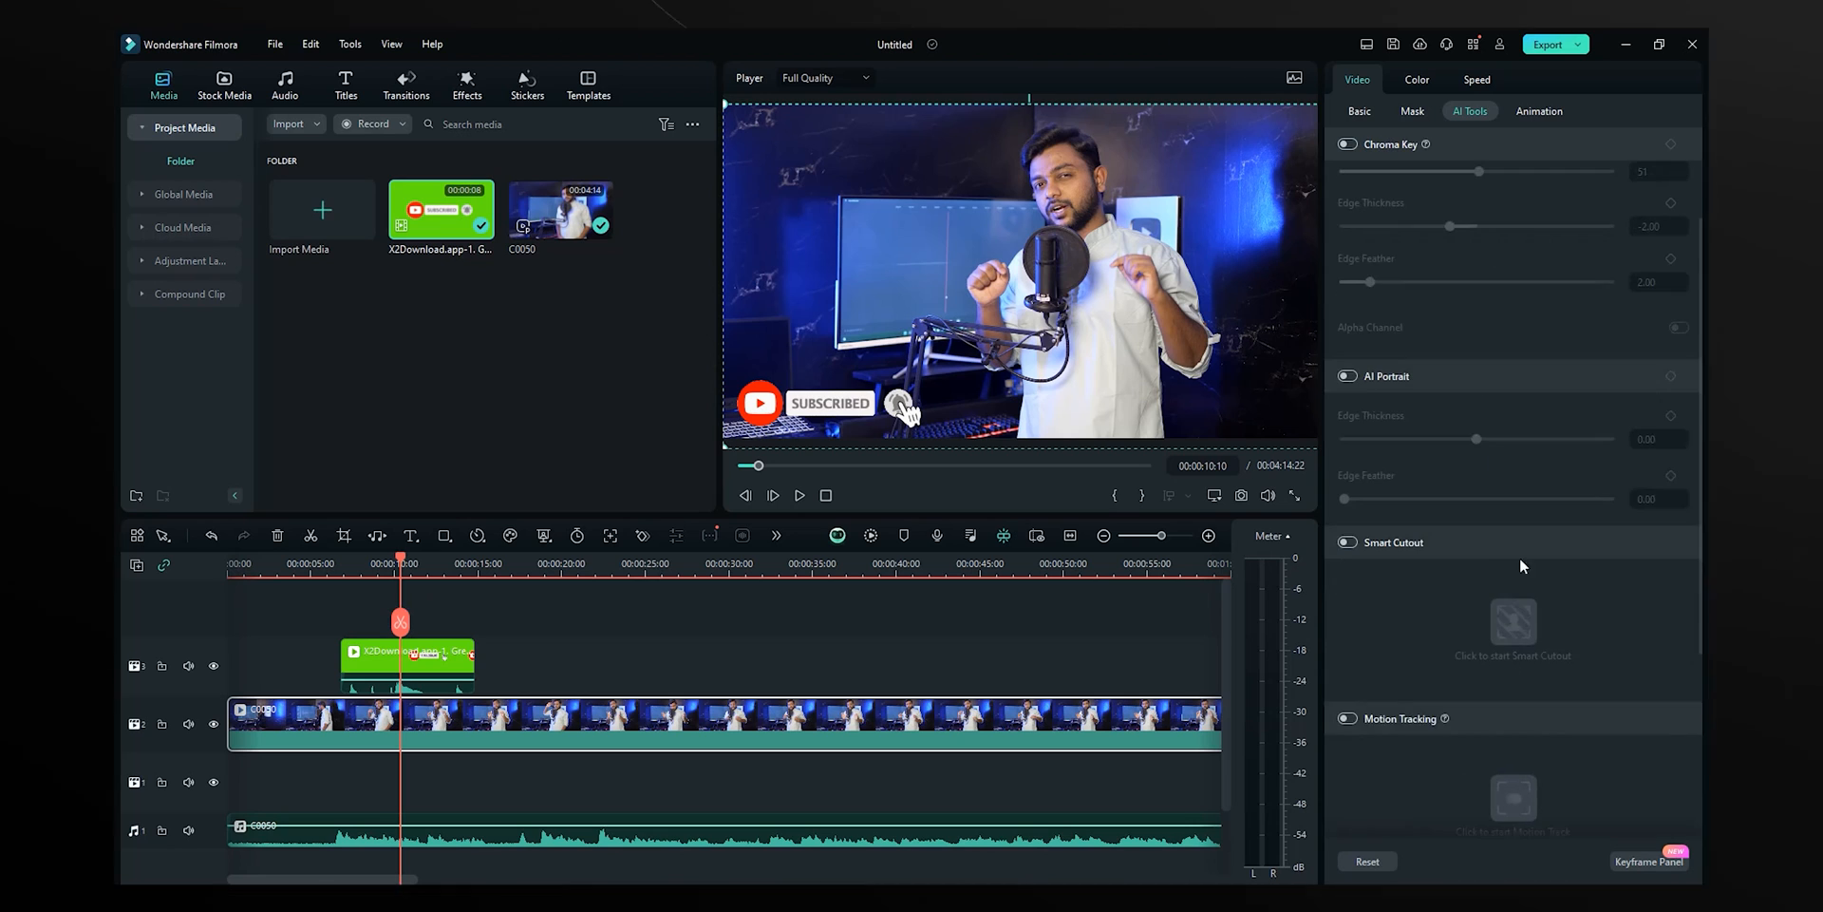
scroll(1518, 541, "up", 2)
- Apply the Zoom In animation to C0050 and play it back to preview
left_click(1544, 111)
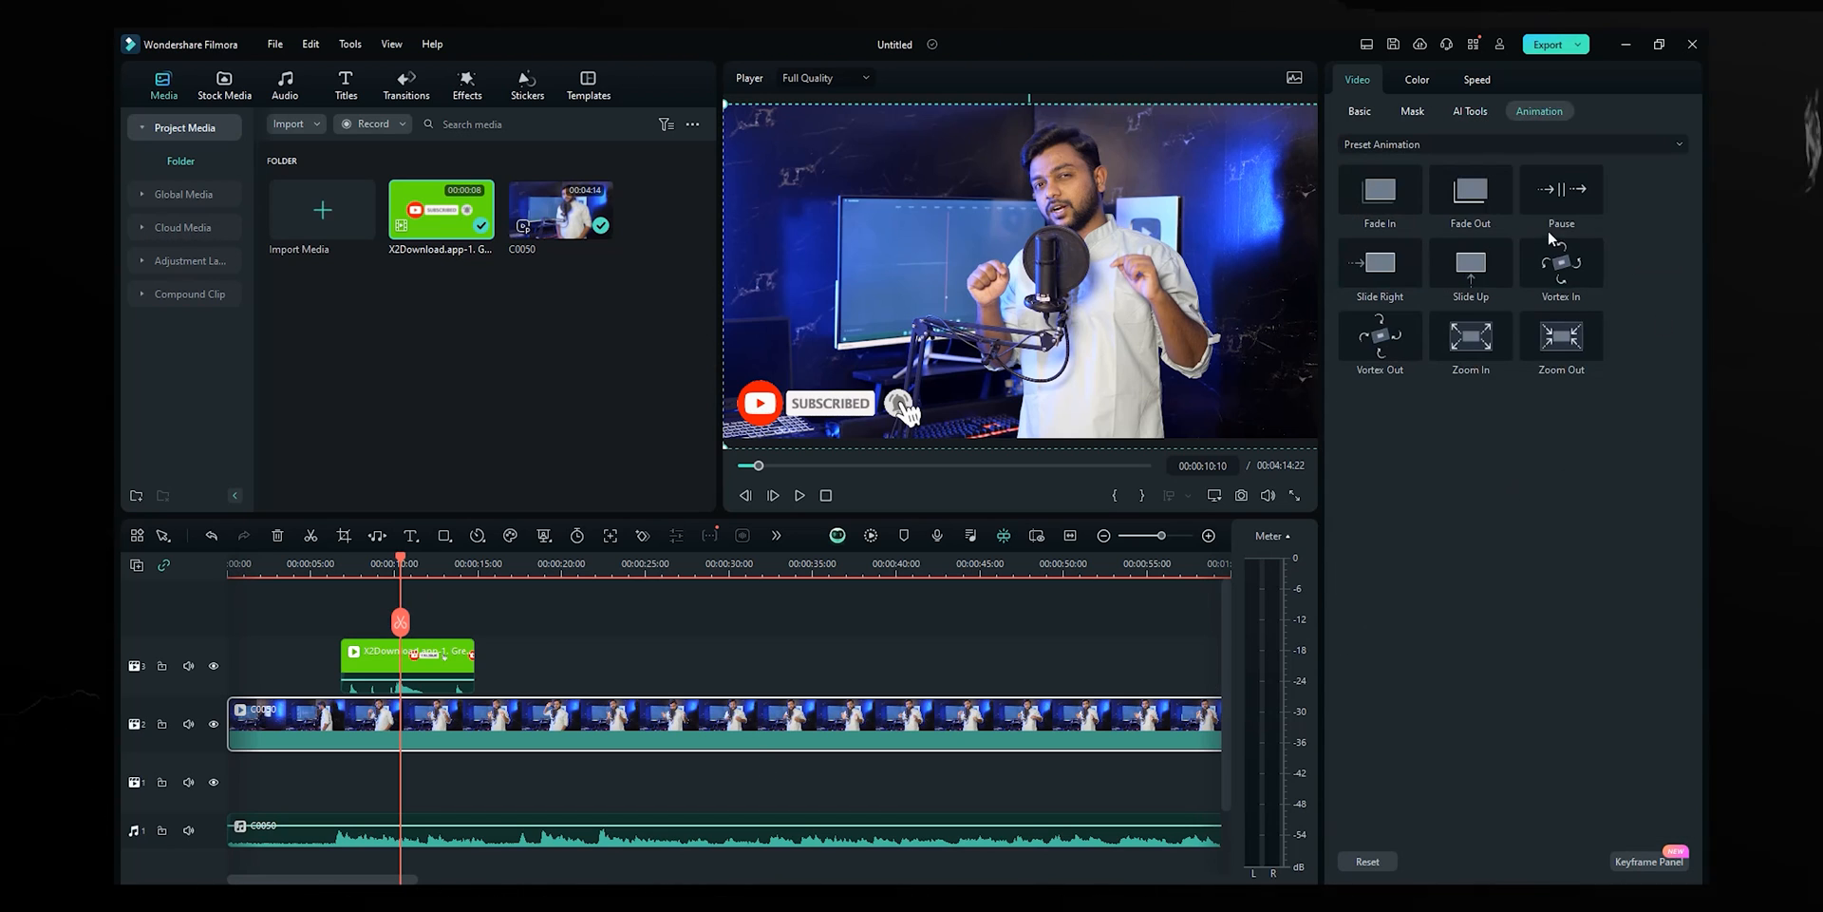
mouse_move(1472, 337)
left_mouse_down()
mouse_move(493, 703)
mouse_move(238, 724)
left_mouse_up()
left_click_drag(323, 579, 179, 589)
key("space")
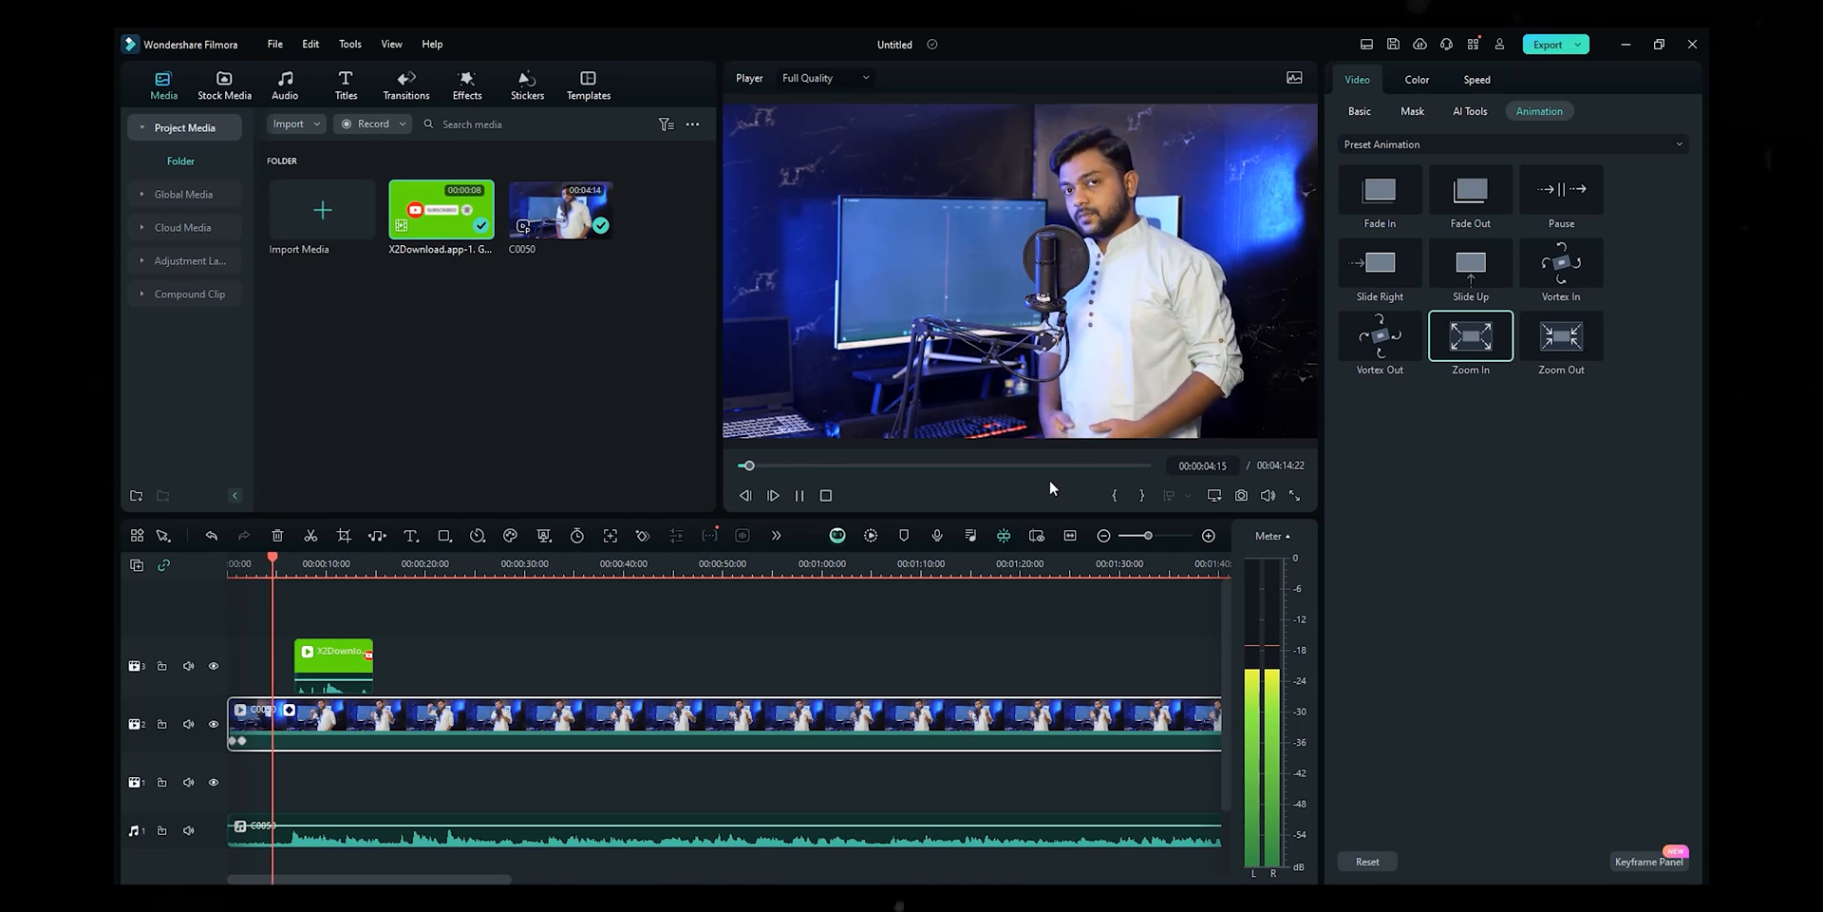
key("space")
- Undo Zoom In, move the playhead to 00:00:11:06 and show C0050's Color settings
key("ctrl+z")
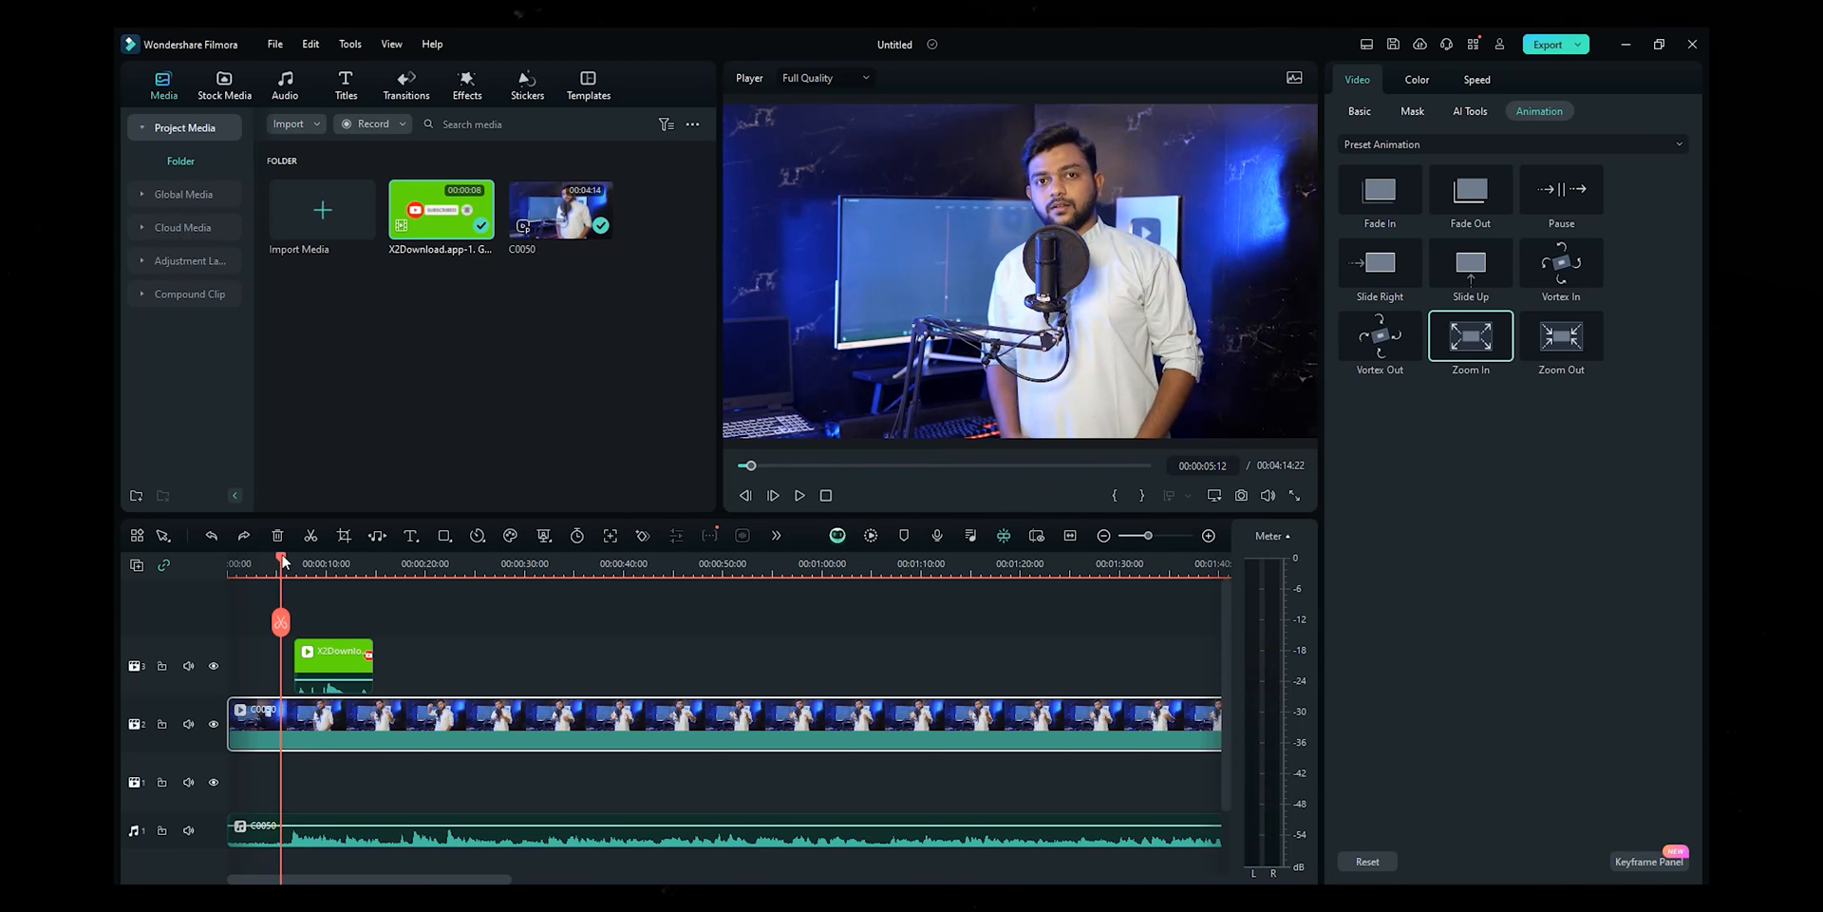
left_click(338, 563)
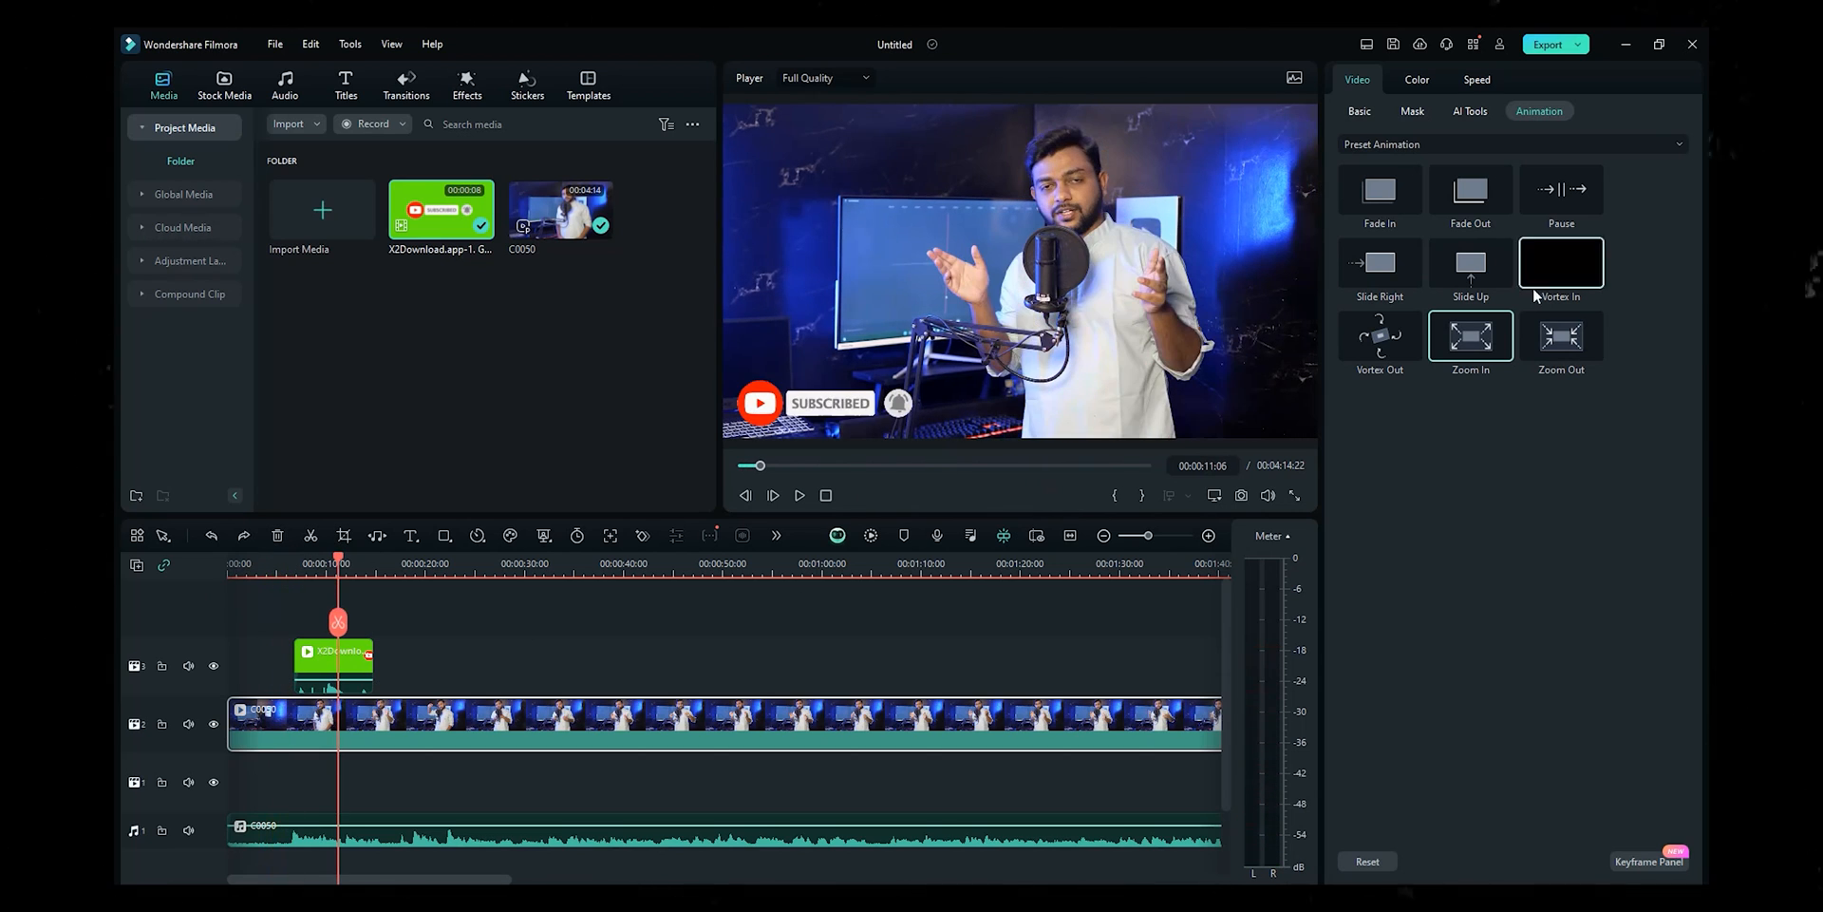
left_click(1429, 84)
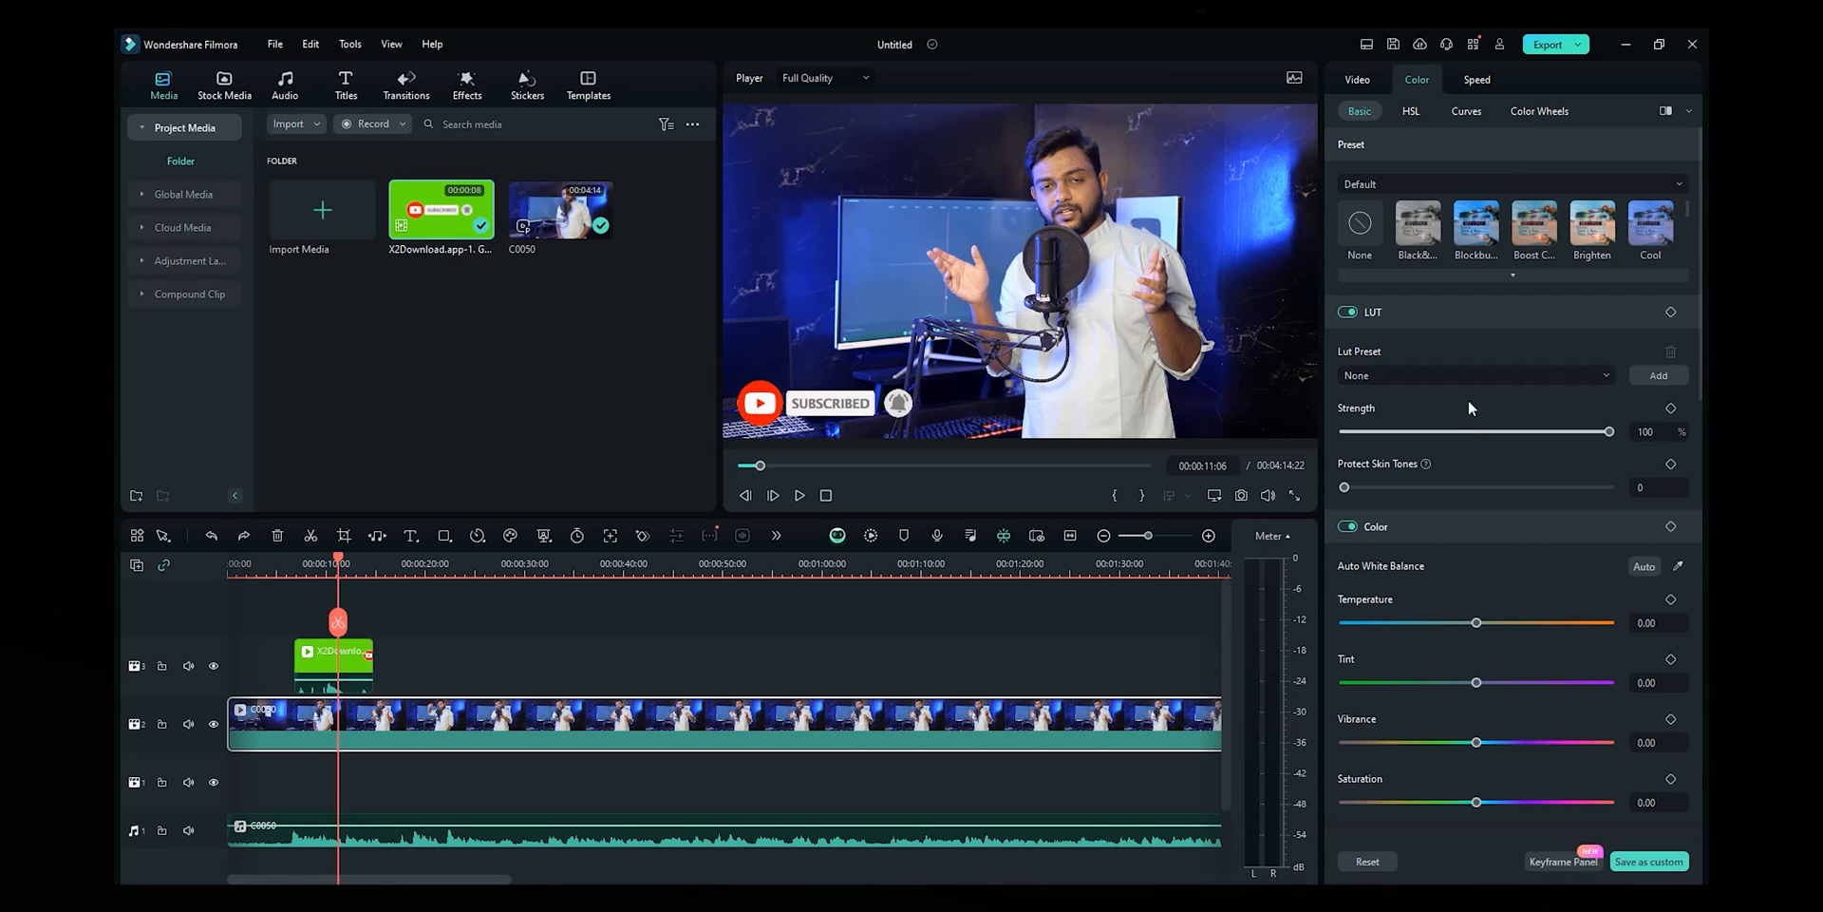
- Review C0050's Curves and Speed settings, ending on its Basic video properties at Scale 103%
left_click(1472, 114)
left_click(1479, 81)
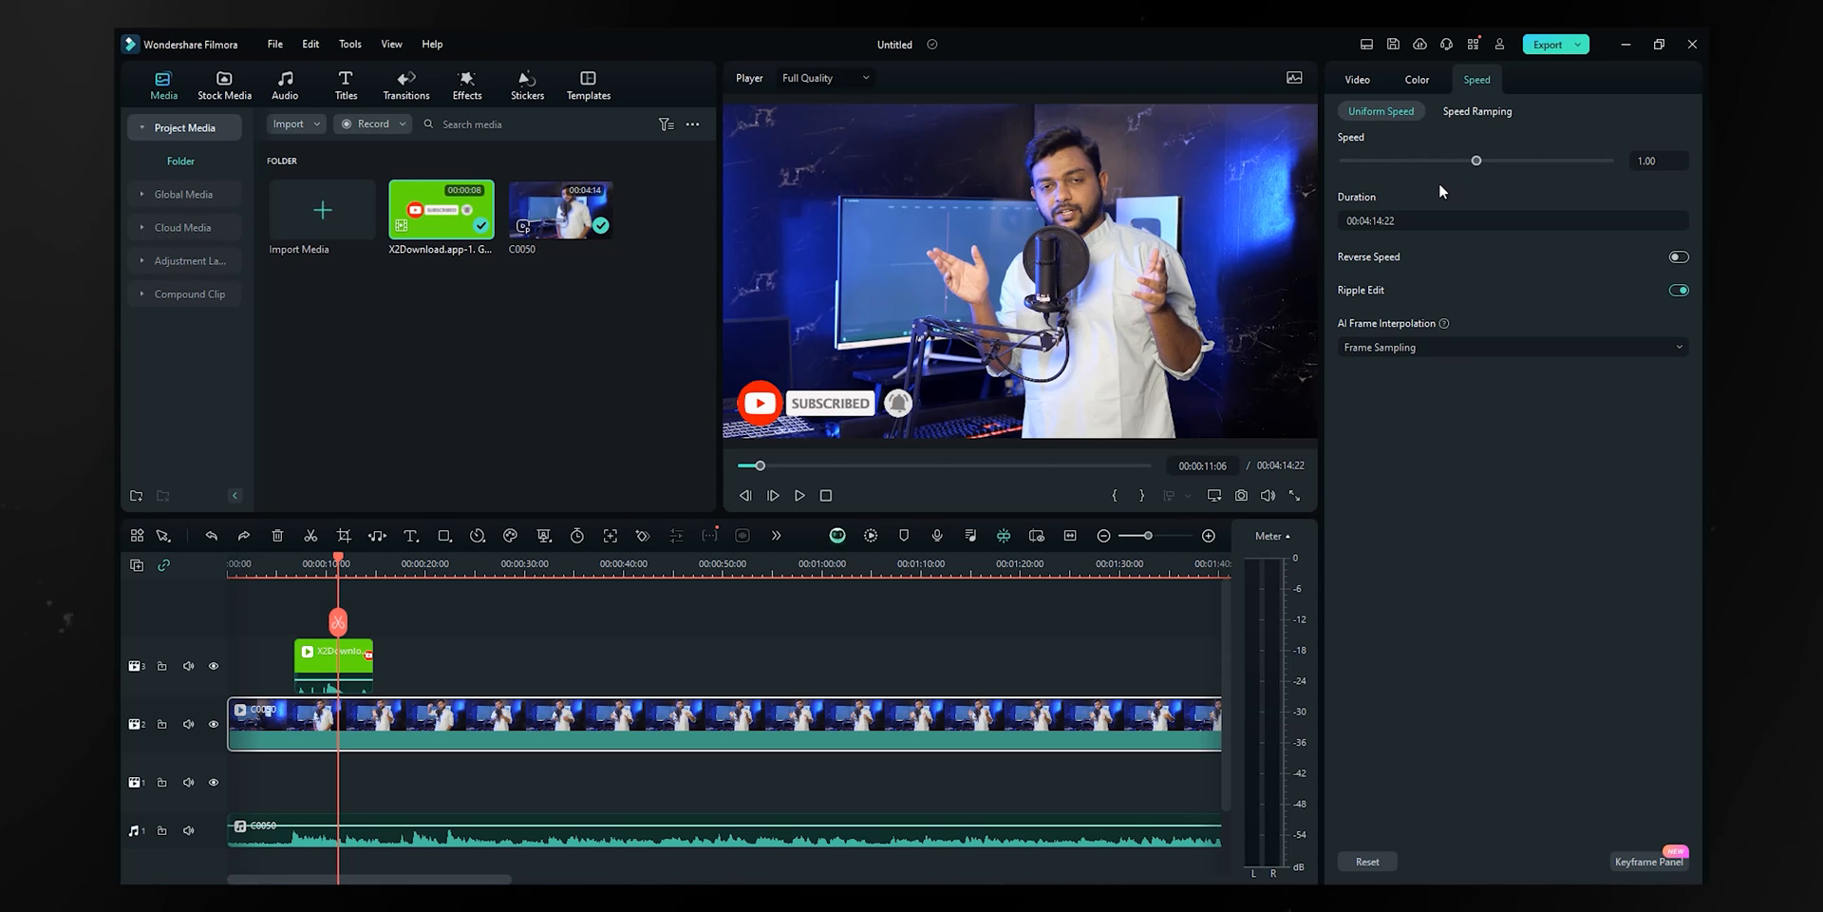
left_click(1365, 79)
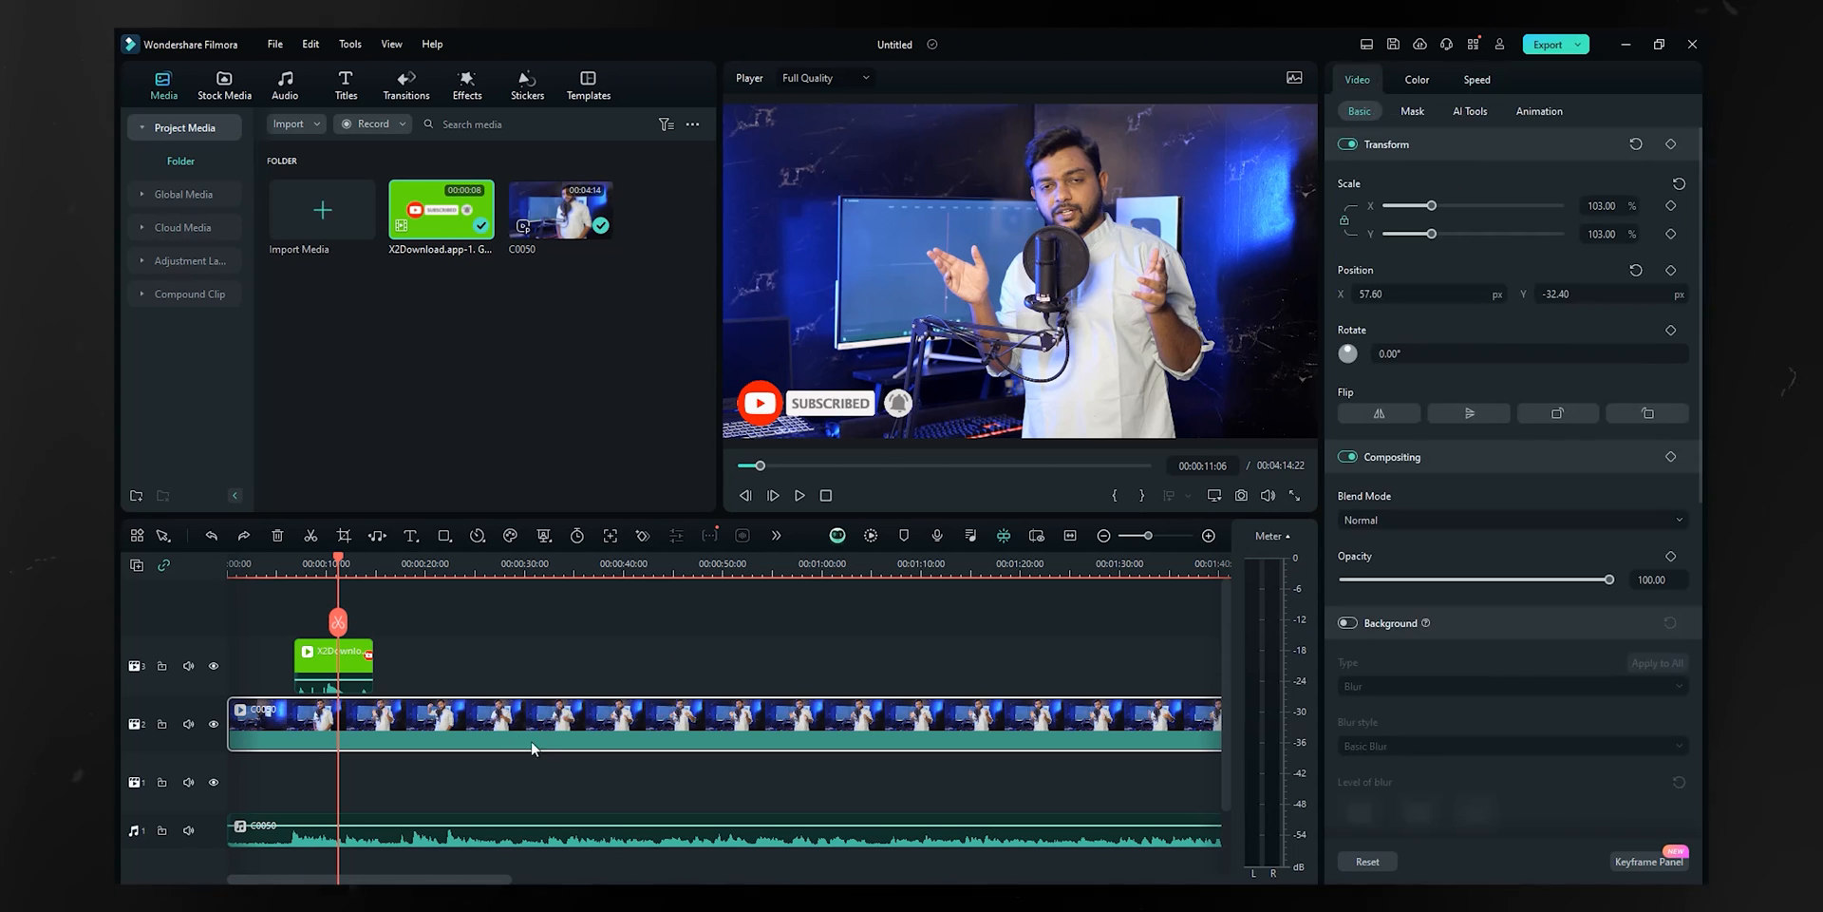
- Lower the C0050 audio volume to -19 dB and try the Pitch slider, leaving it at 0.00
left_click(450, 839)
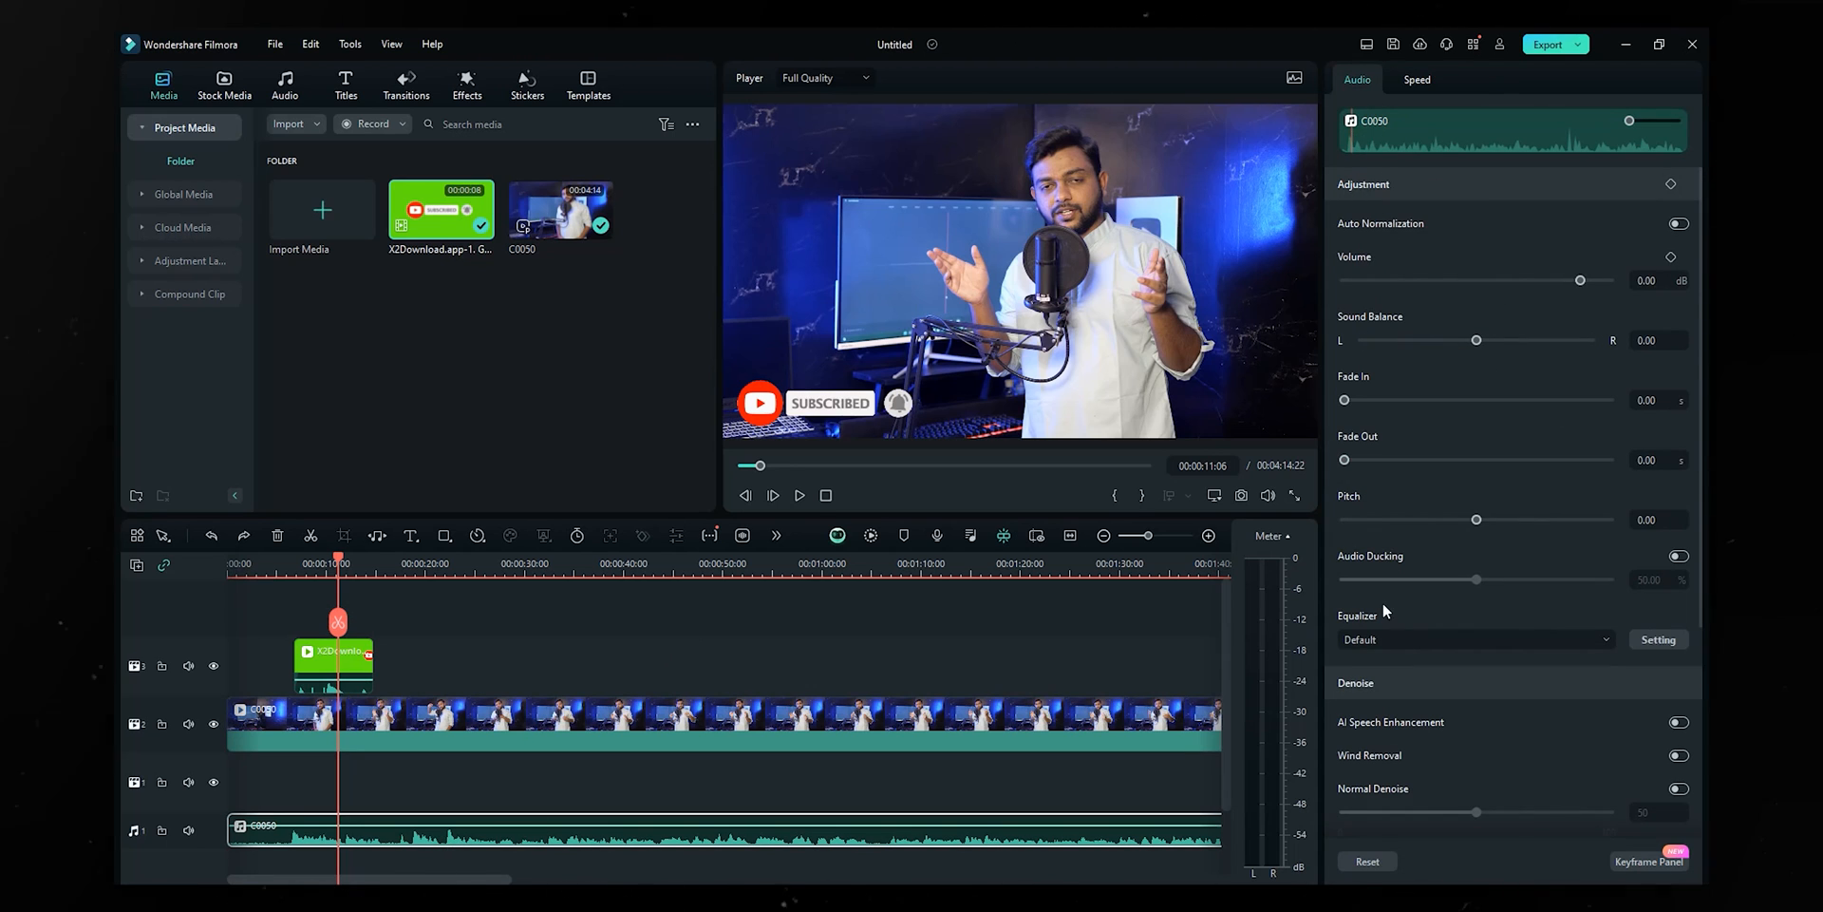
left_click_drag(1630, 121, 1641, 121)
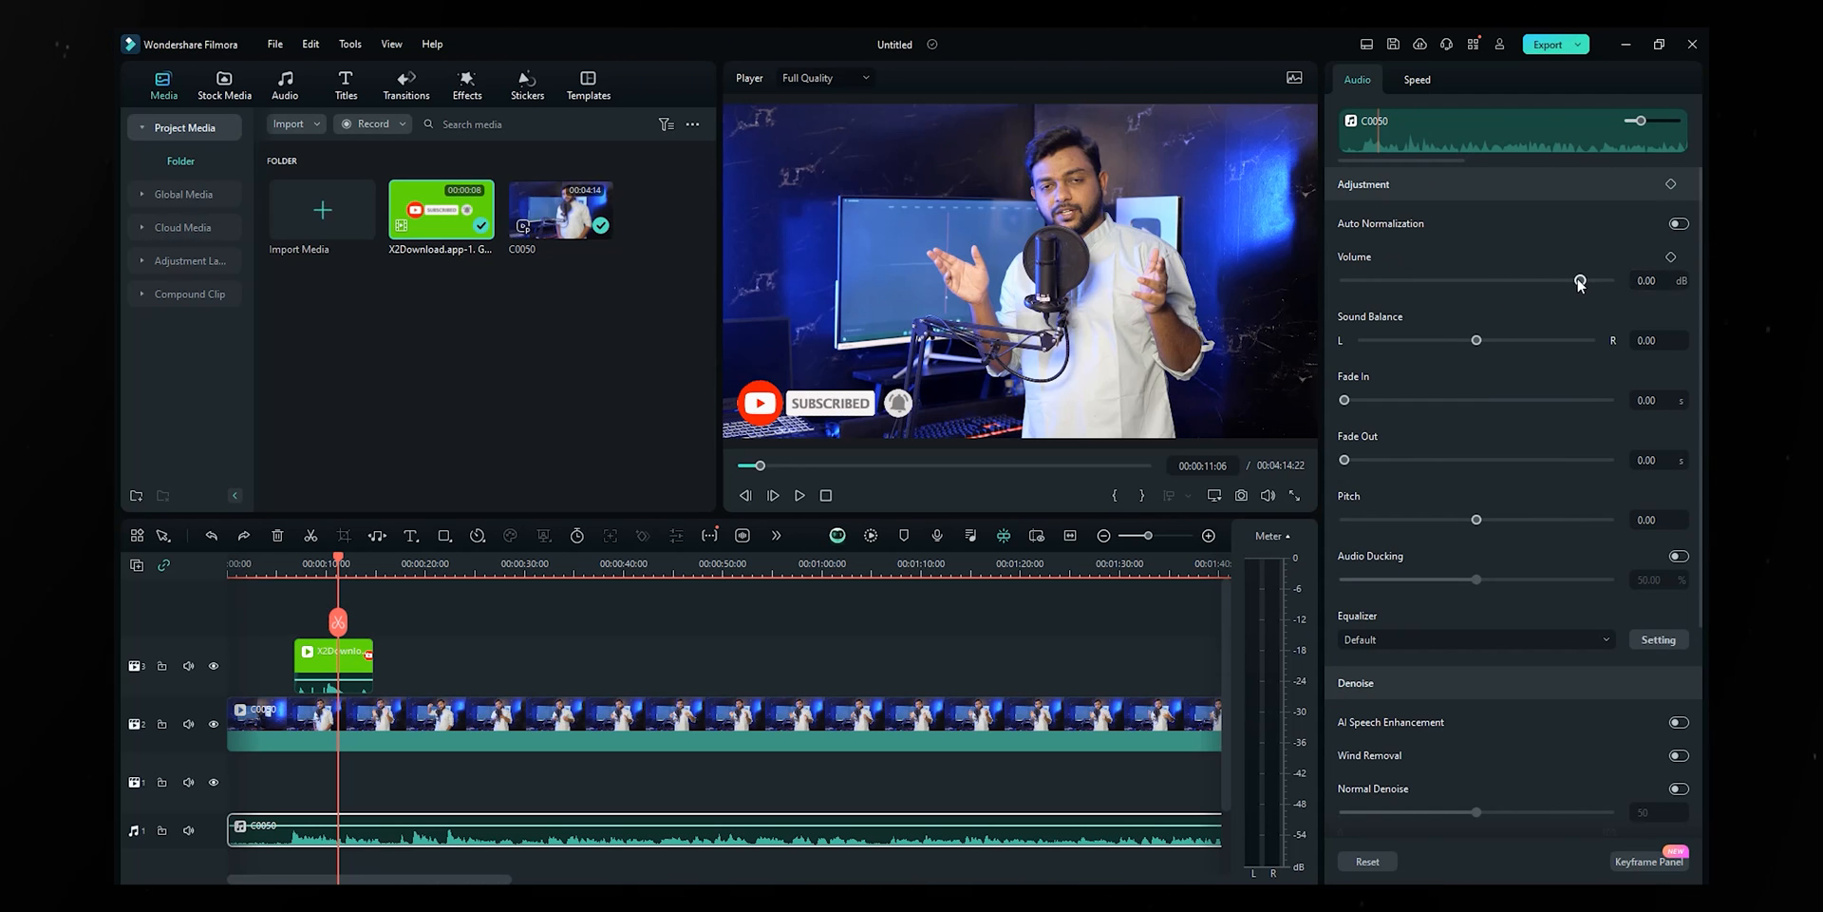
left_click_drag(1581, 280, 1536, 280)
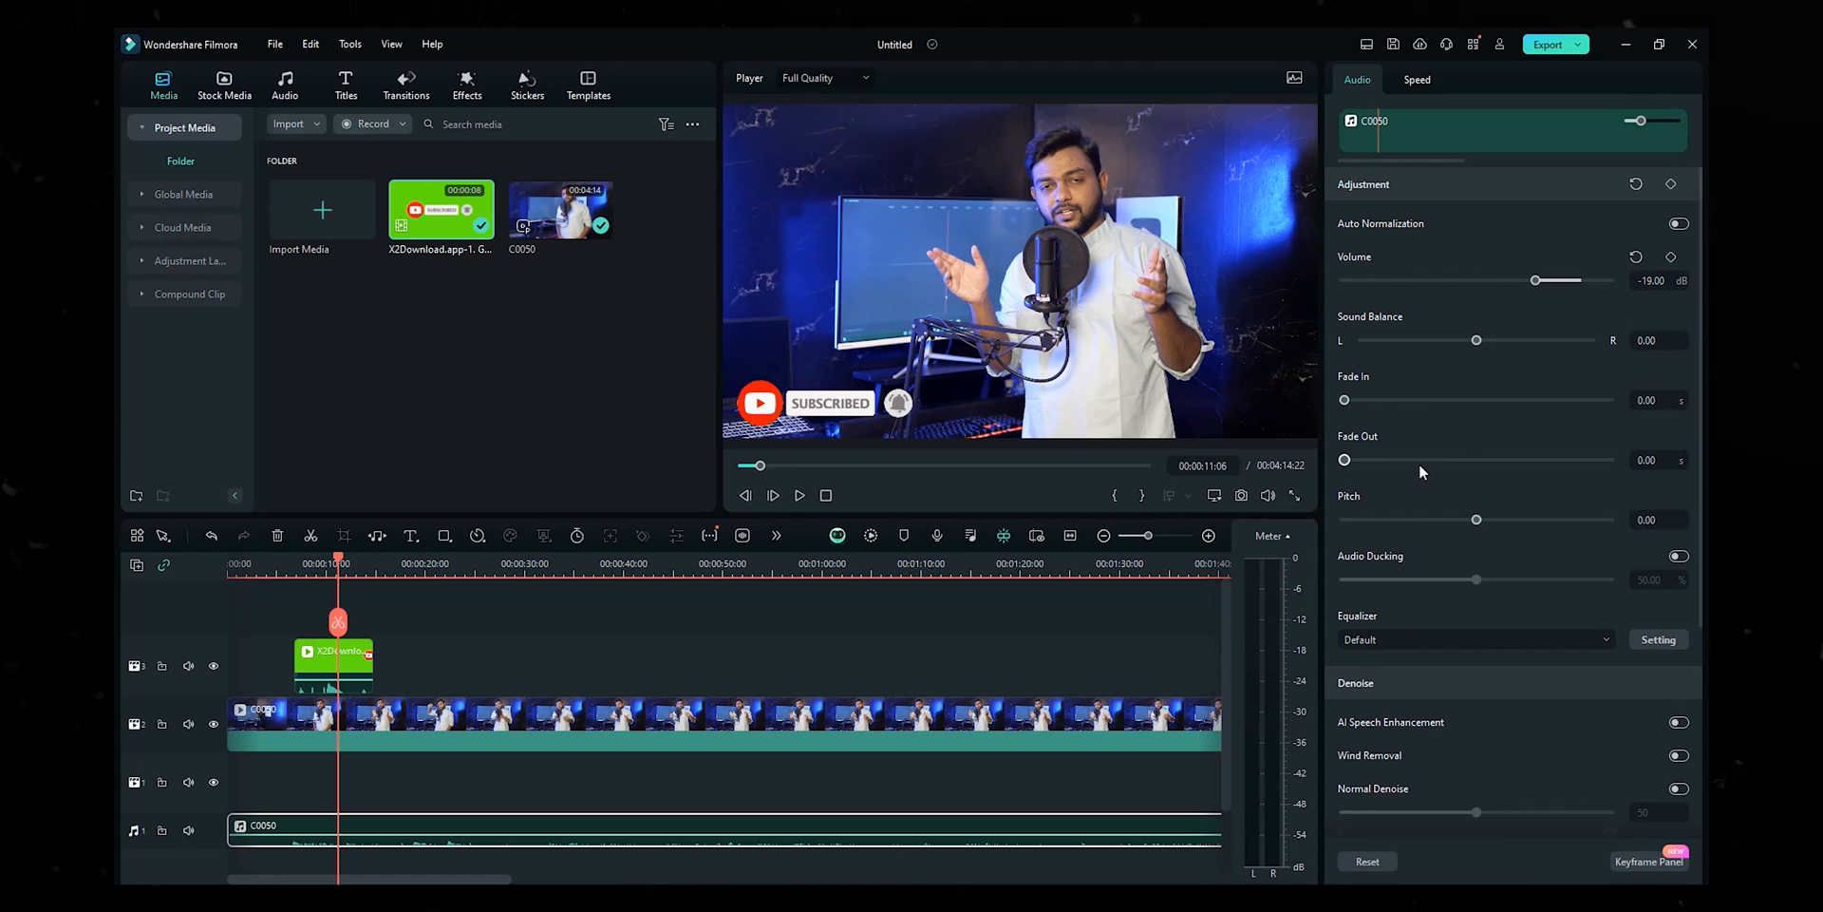
scroll(1419, 463, "down", 1)
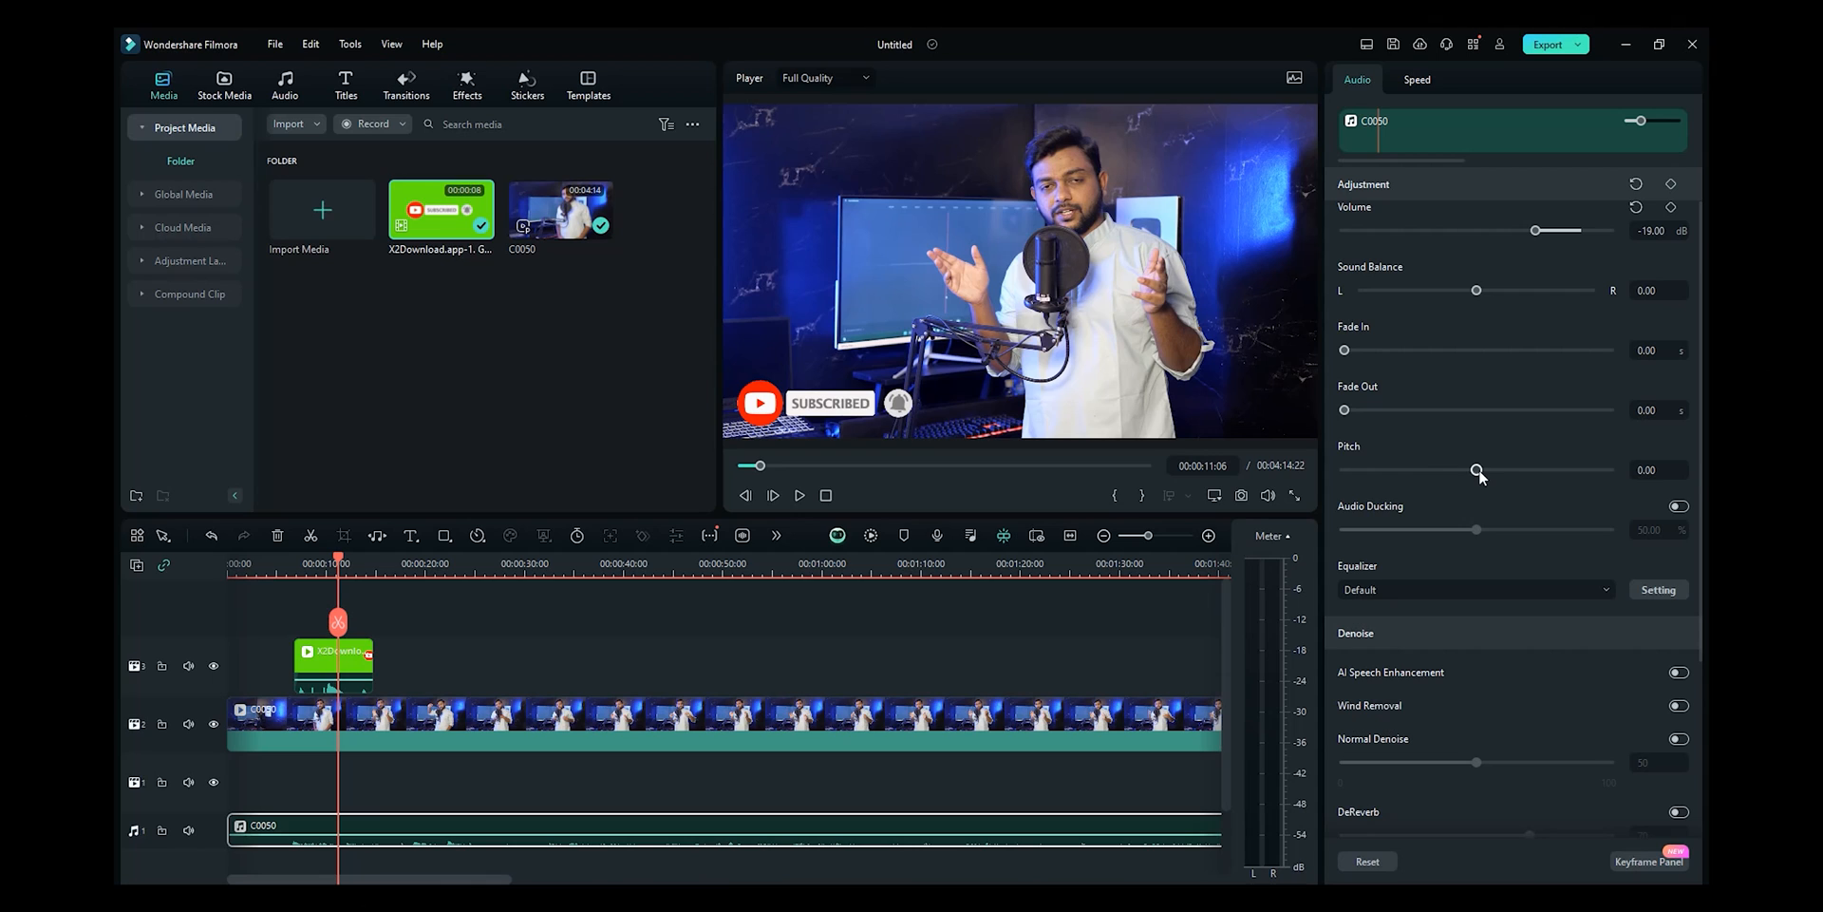
mouse_move(1477, 471)
left_mouse_down()
mouse_move(1522, 471)
mouse_move(1411, 471)
mouse_move(1479, 467)
left_mouse_up()
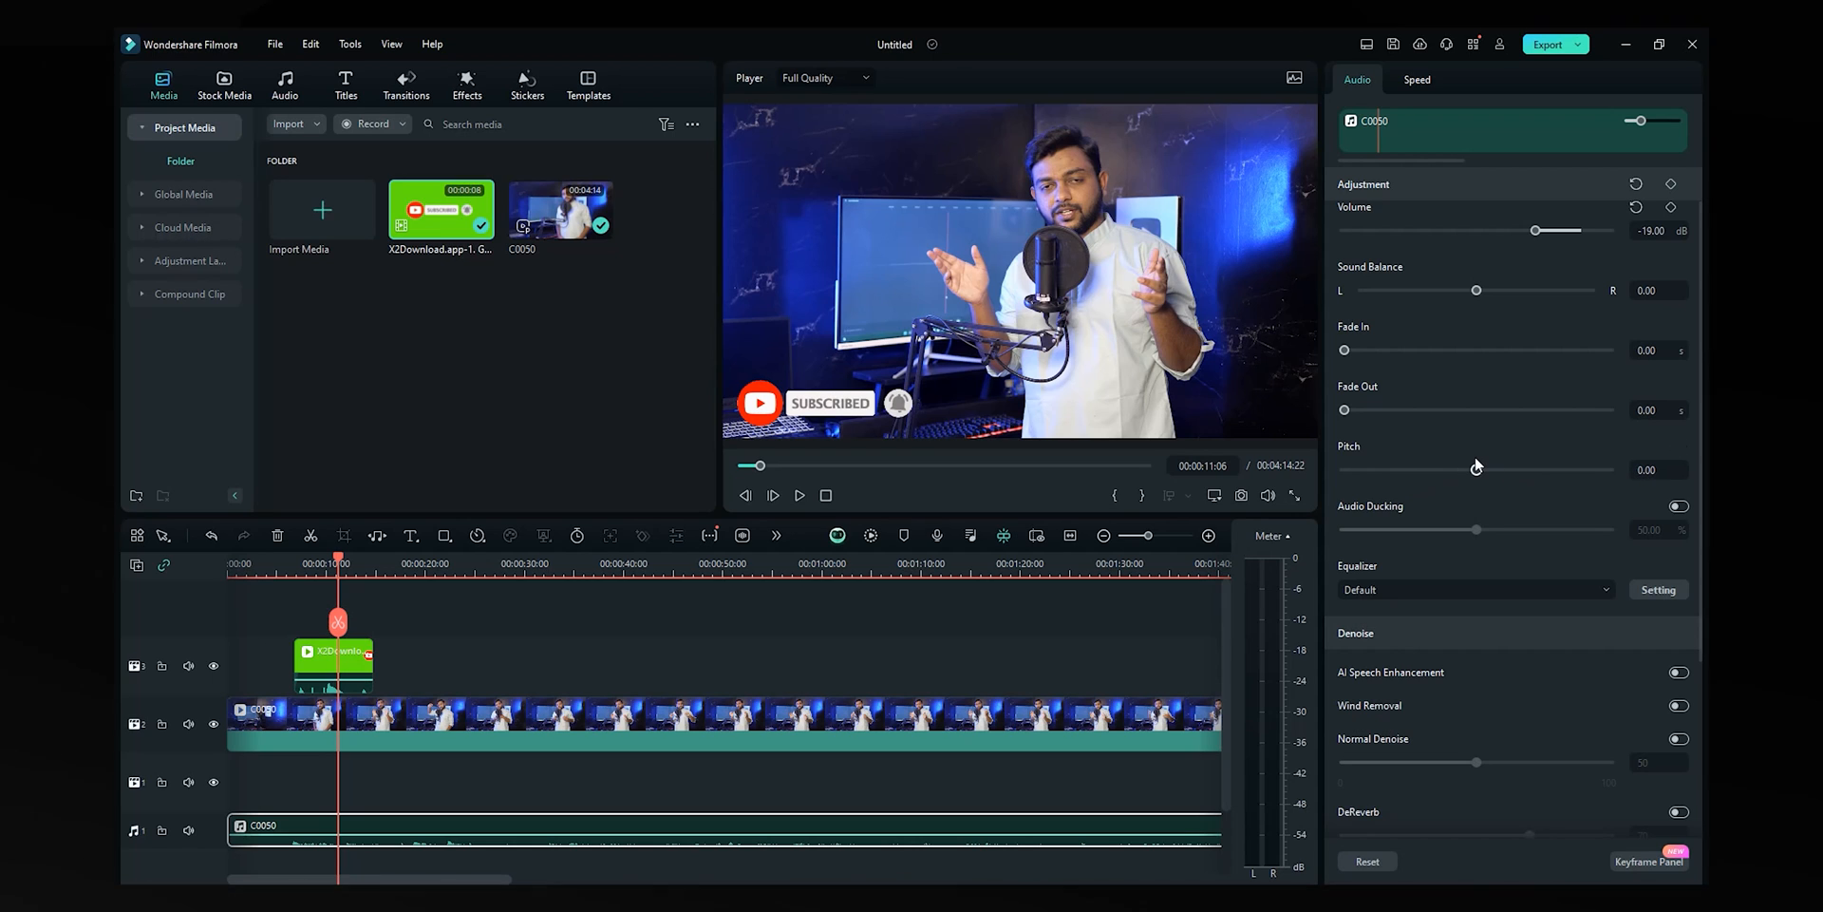
scroll(1477, 465, "down", 2)
left_click(1413, 485)
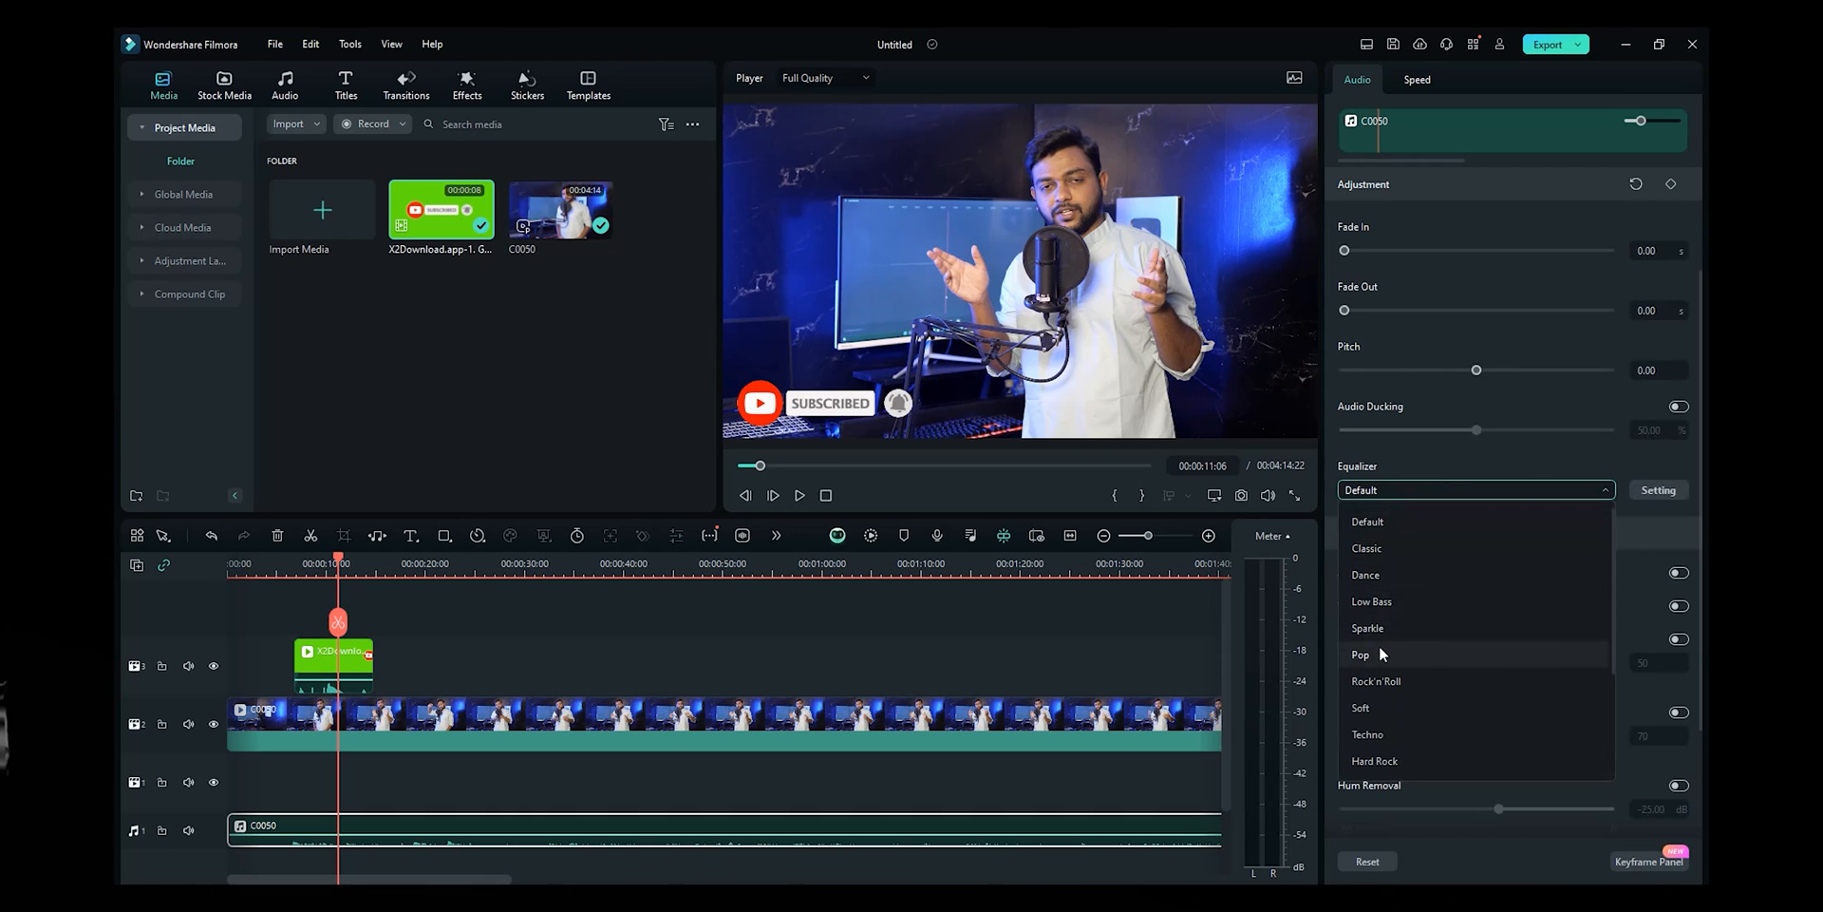
scroll(1382, 653, "down", 2)
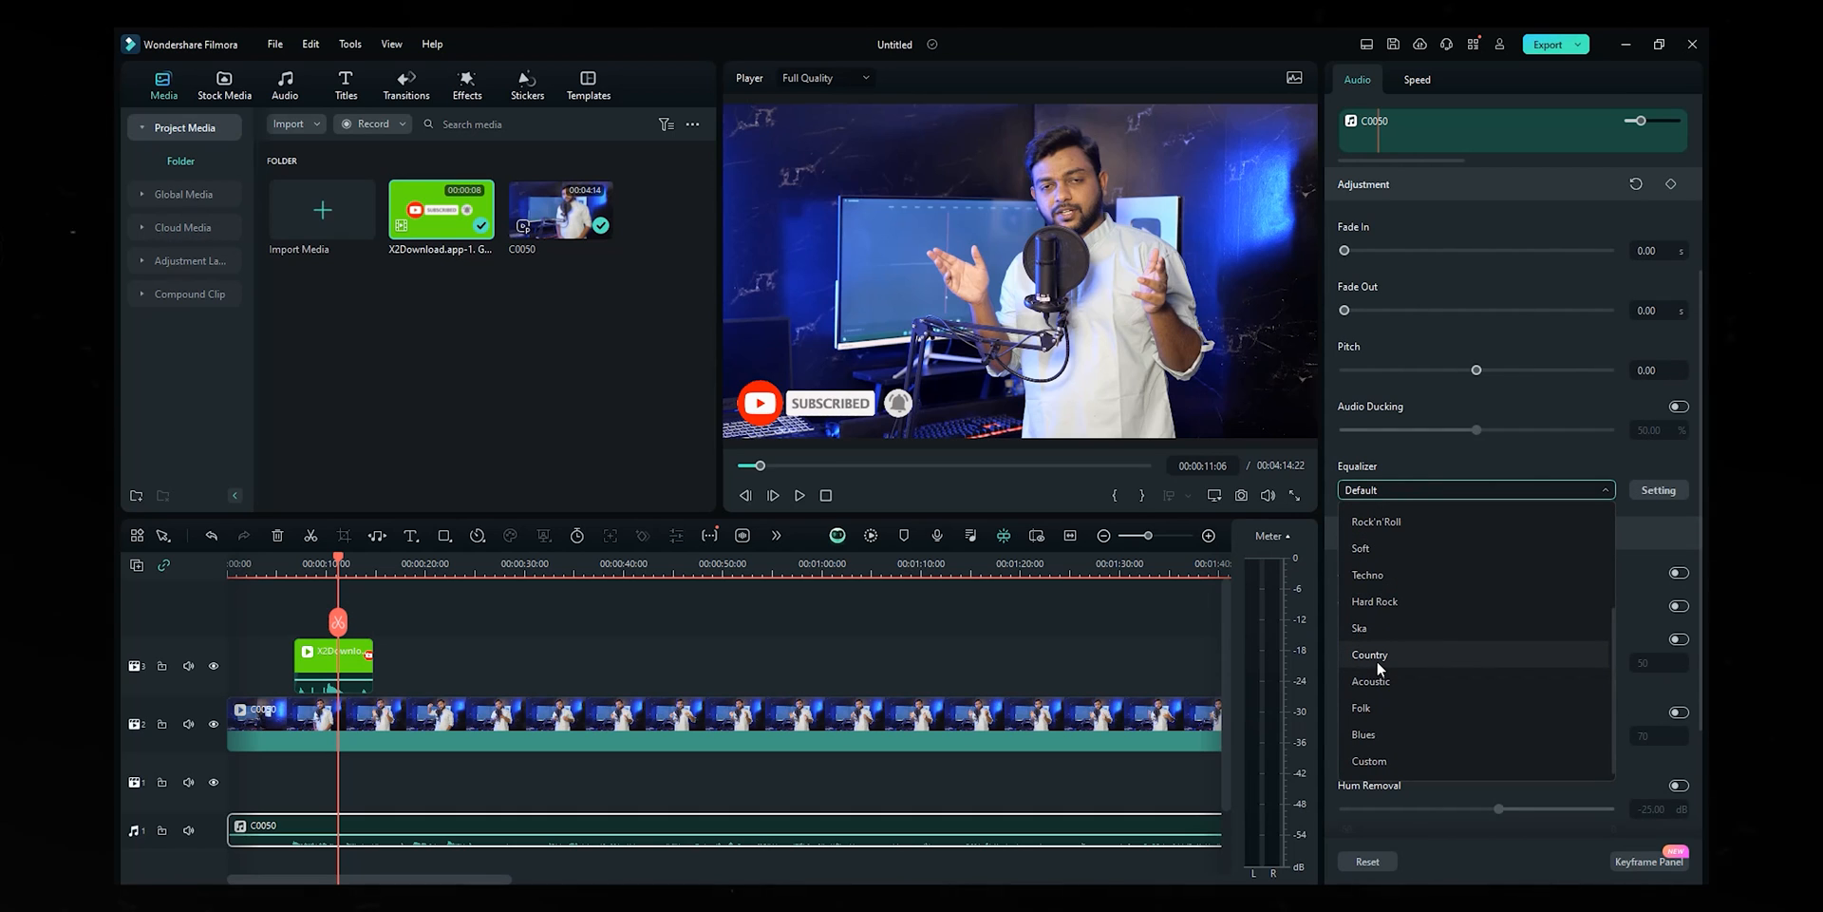
scroll(1377, 659, "up", 2)
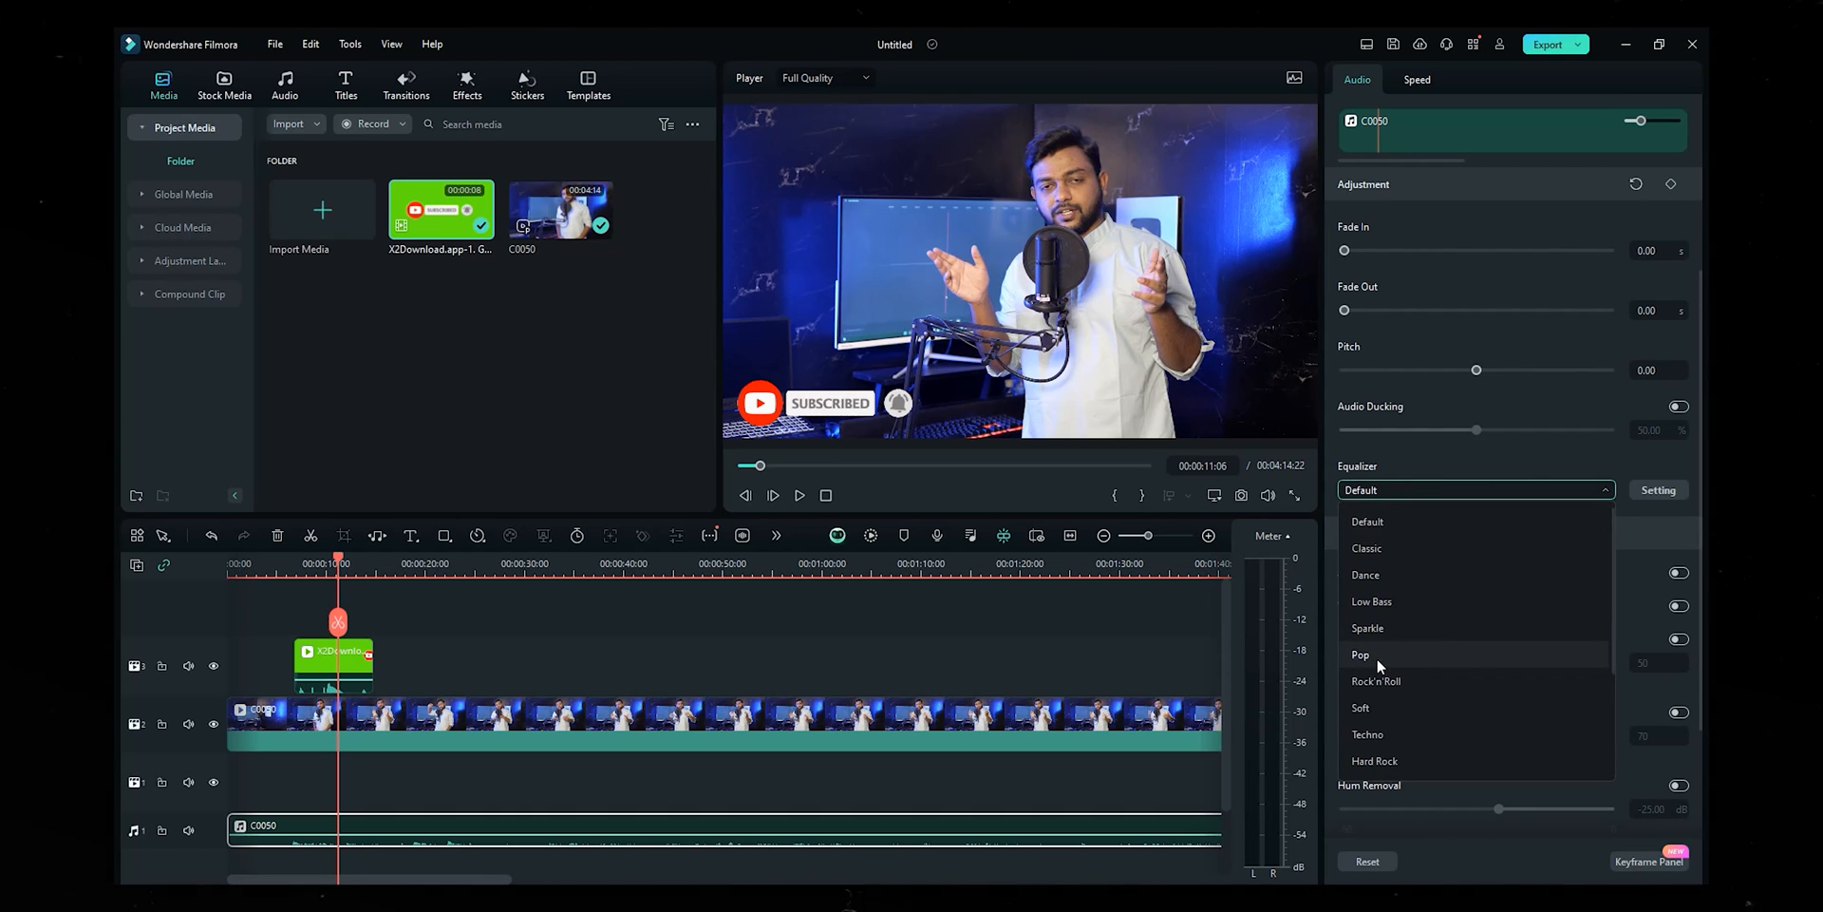
left_click(1412, 472)
left_click(1653, 491)
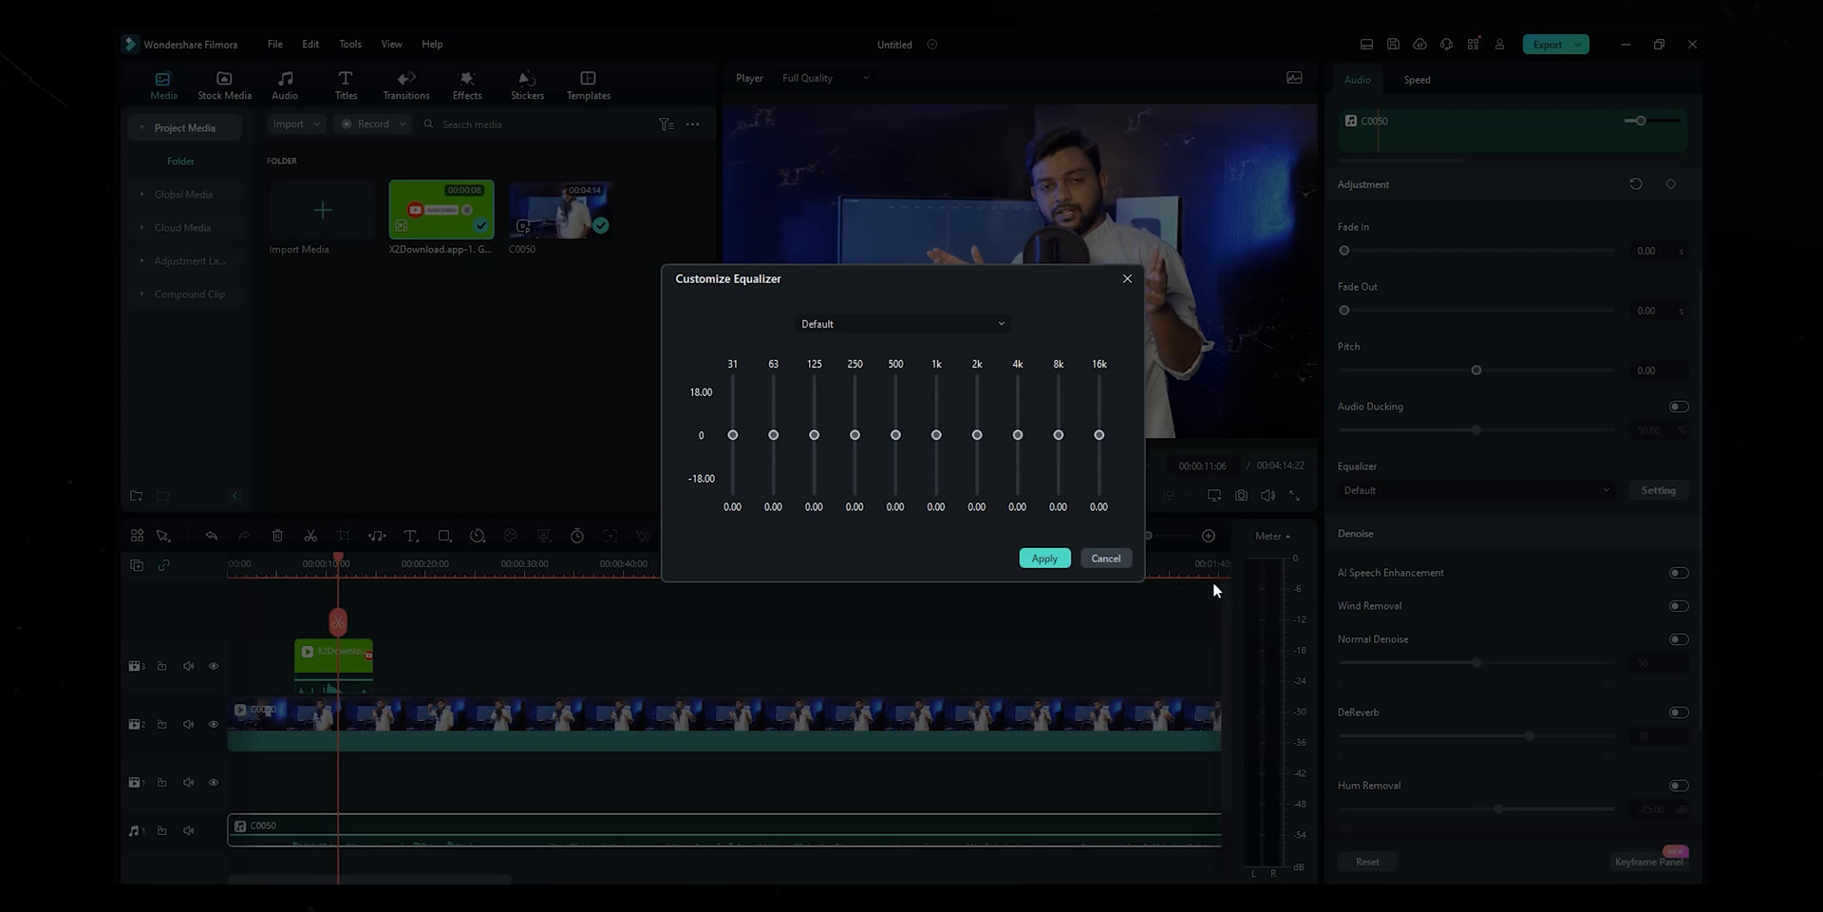
left_click(1106, 558)
scroll(1387, 591, "down", 2)
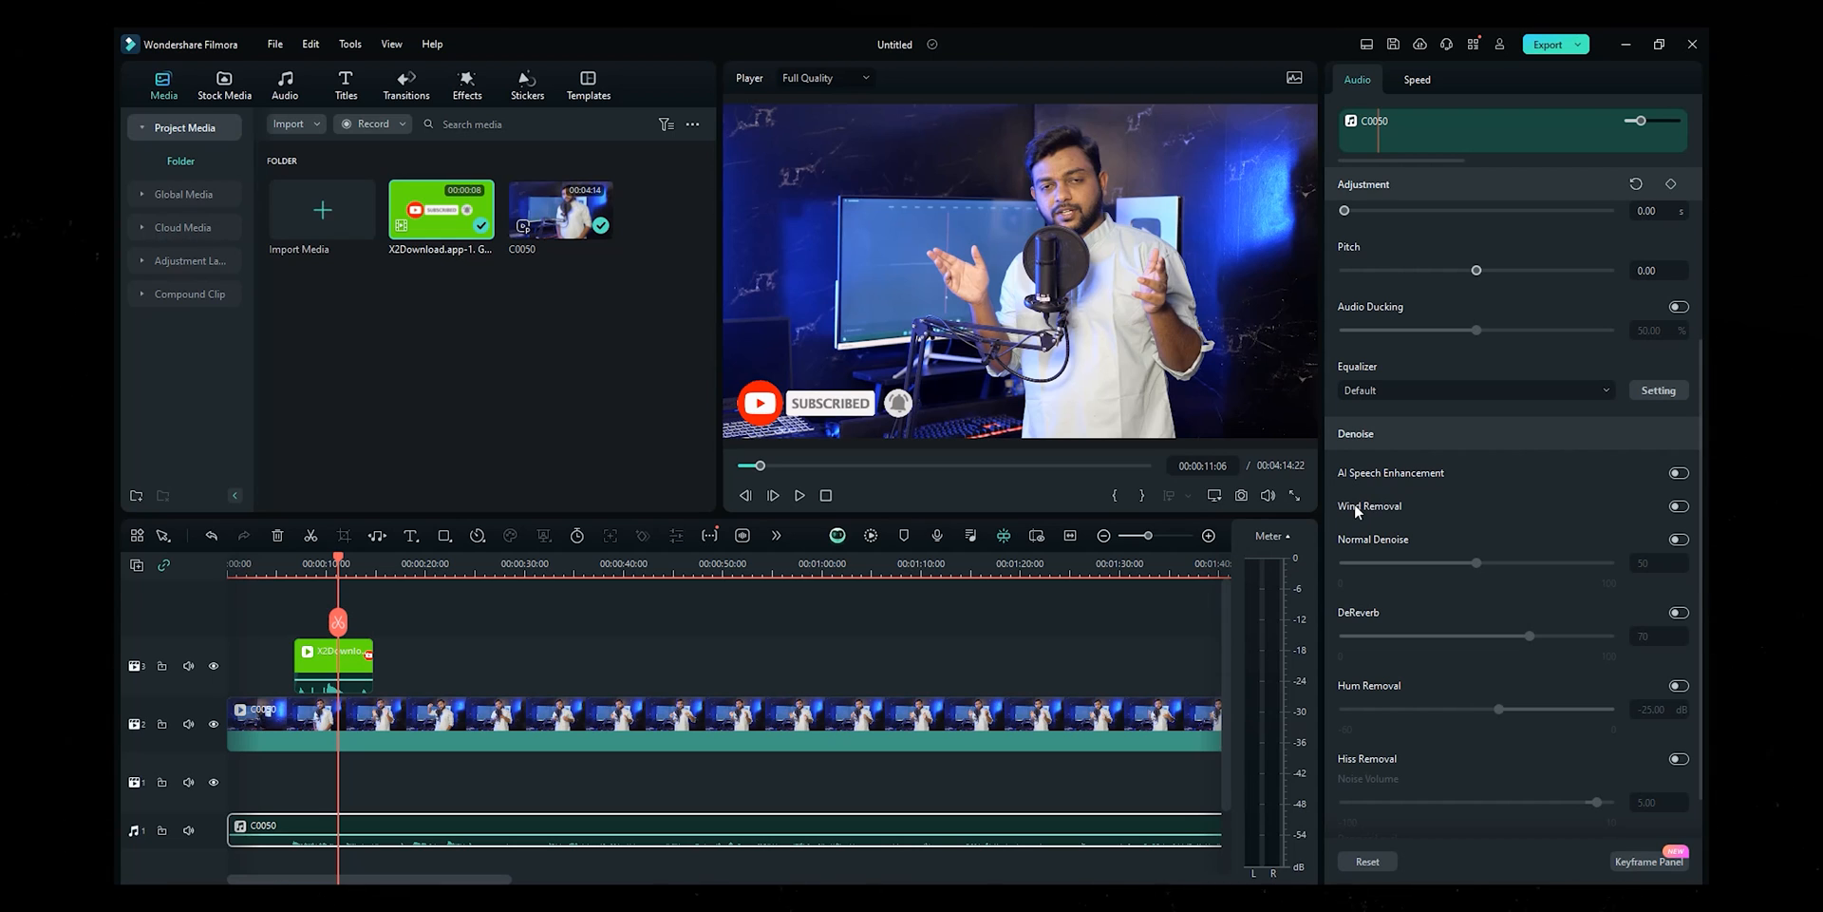
- Enable Wind Removal and Normal Denoise at 50 on the talking-head audio, then deselect it
left_click(1679, 506)
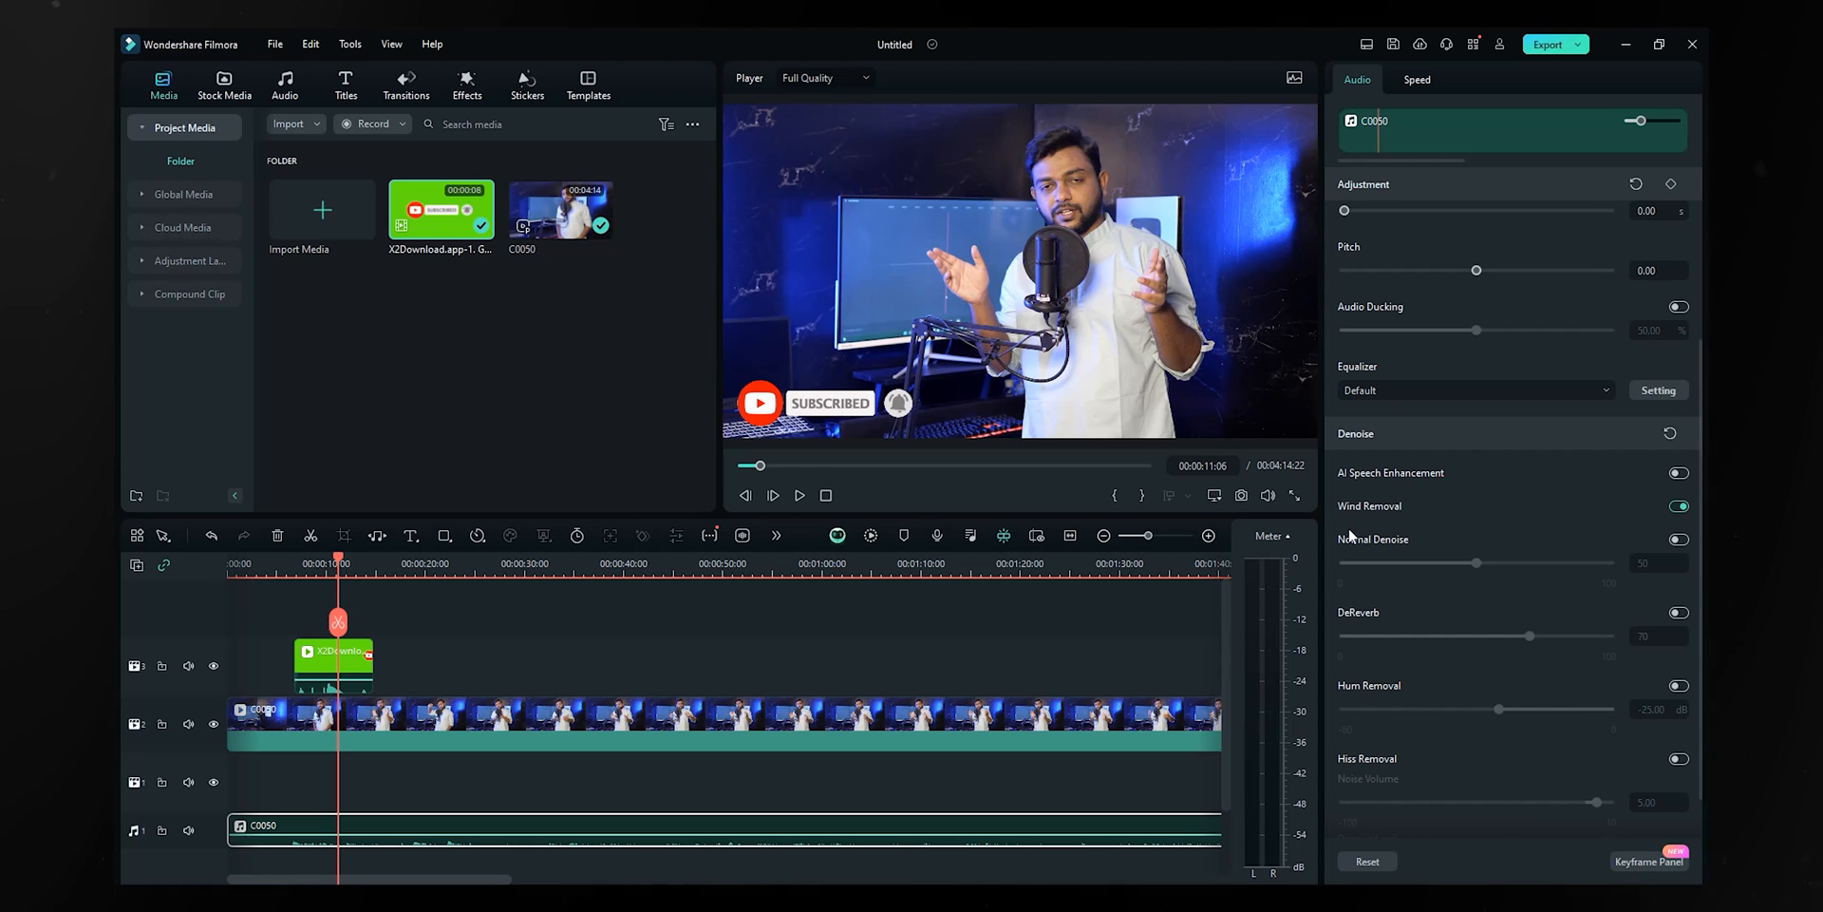
left_click(1679, 538)
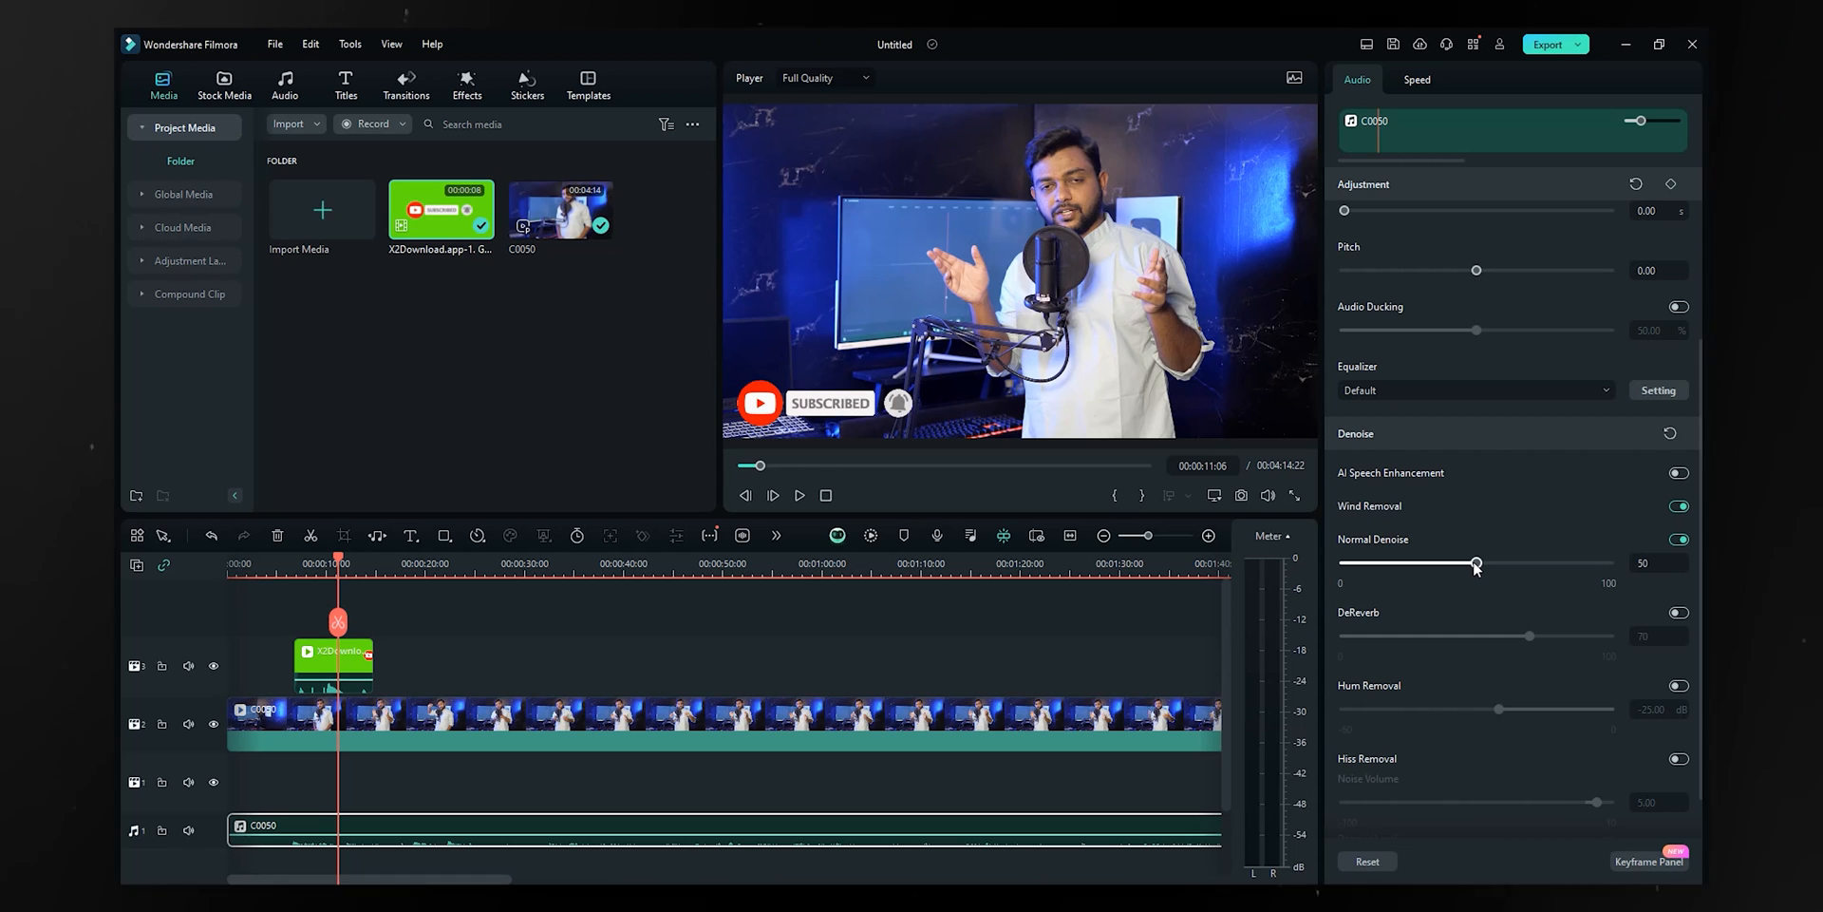
mouse_move(1476, 564)
left_mouse_down()
mouse_move(1534, 566)
mouse_move(1434, 572)
mouse_move(1477, 568)
left_mouse_up()
scroll(1472, 560, "down", 1)
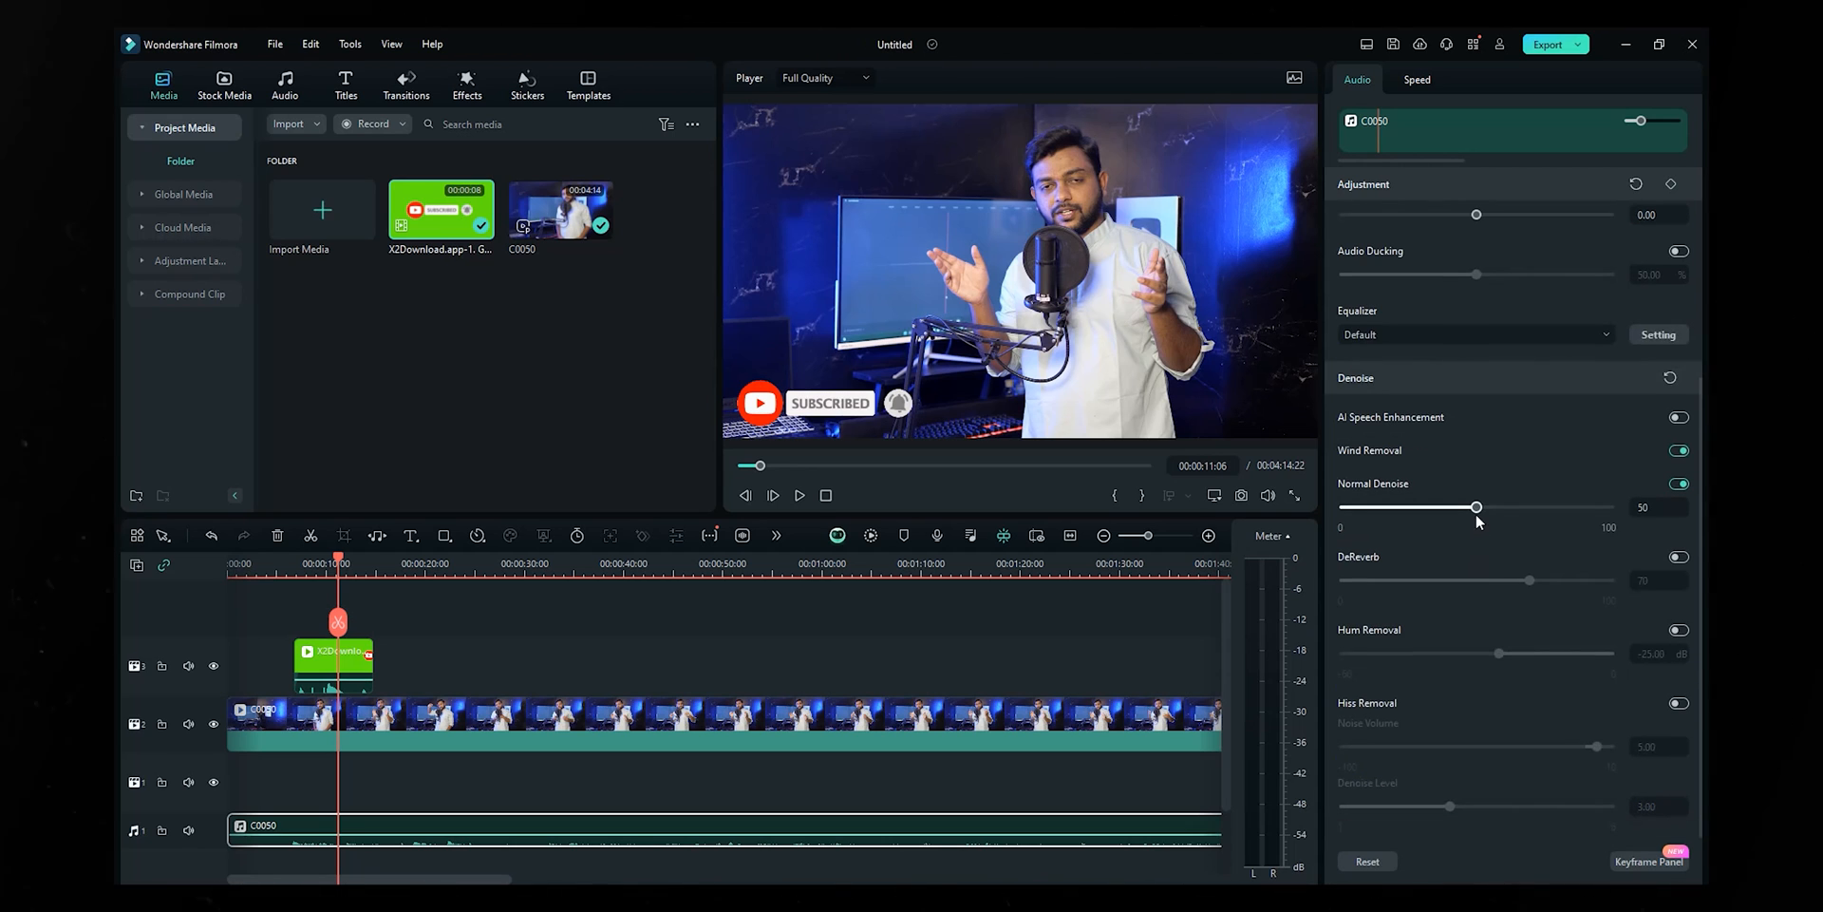
mouse_move(1478, 504)
left_mouse_down()
mouse_move(1531, 486)
mouse_move(1477, 511)
left_mouse_up()
scroll(1560, 715, "up", 3)
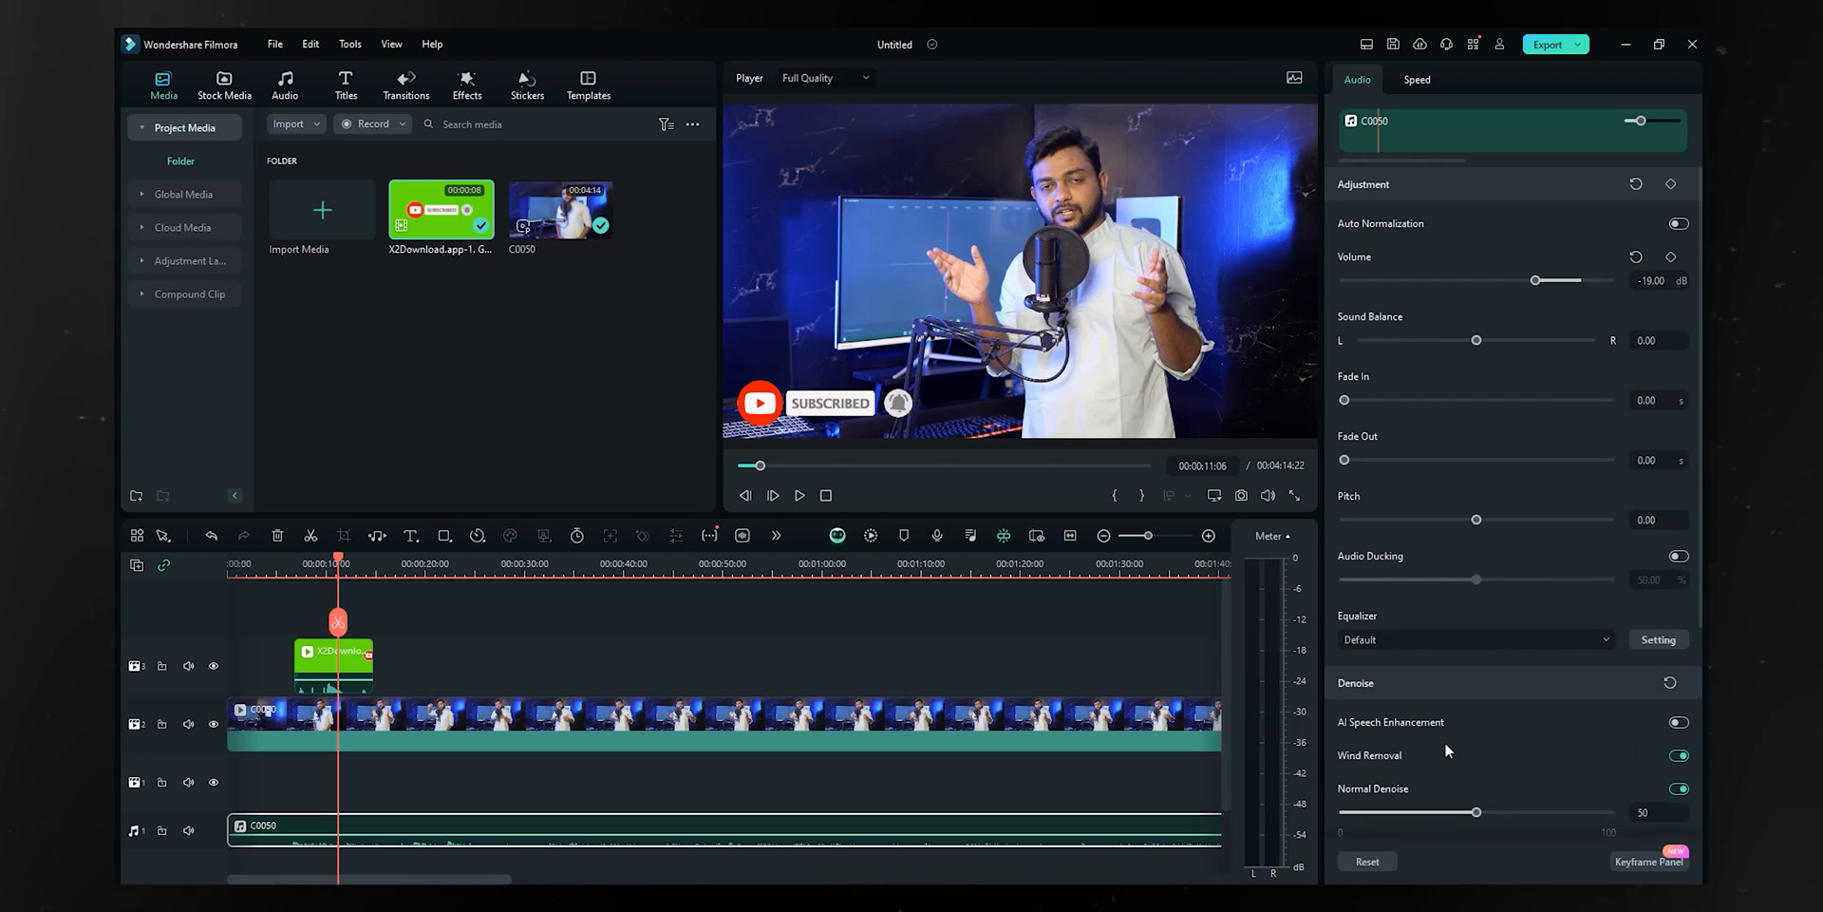
scroll(1444, 743, "down", 3)
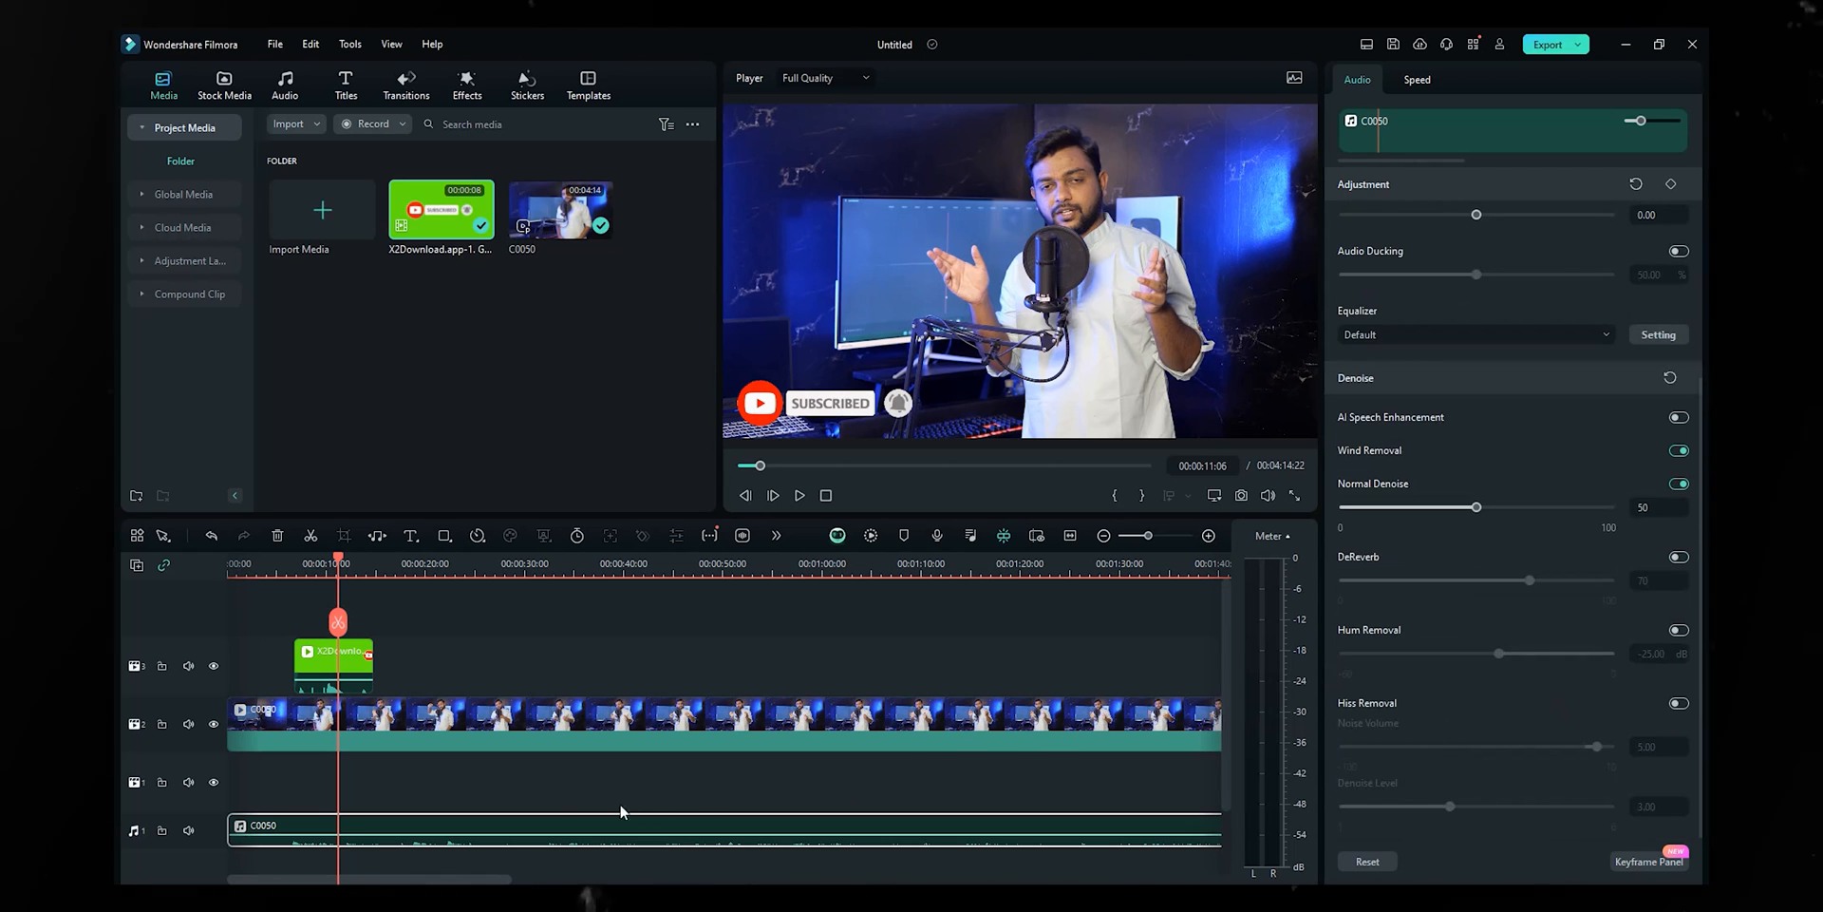
left_click(527, 788)
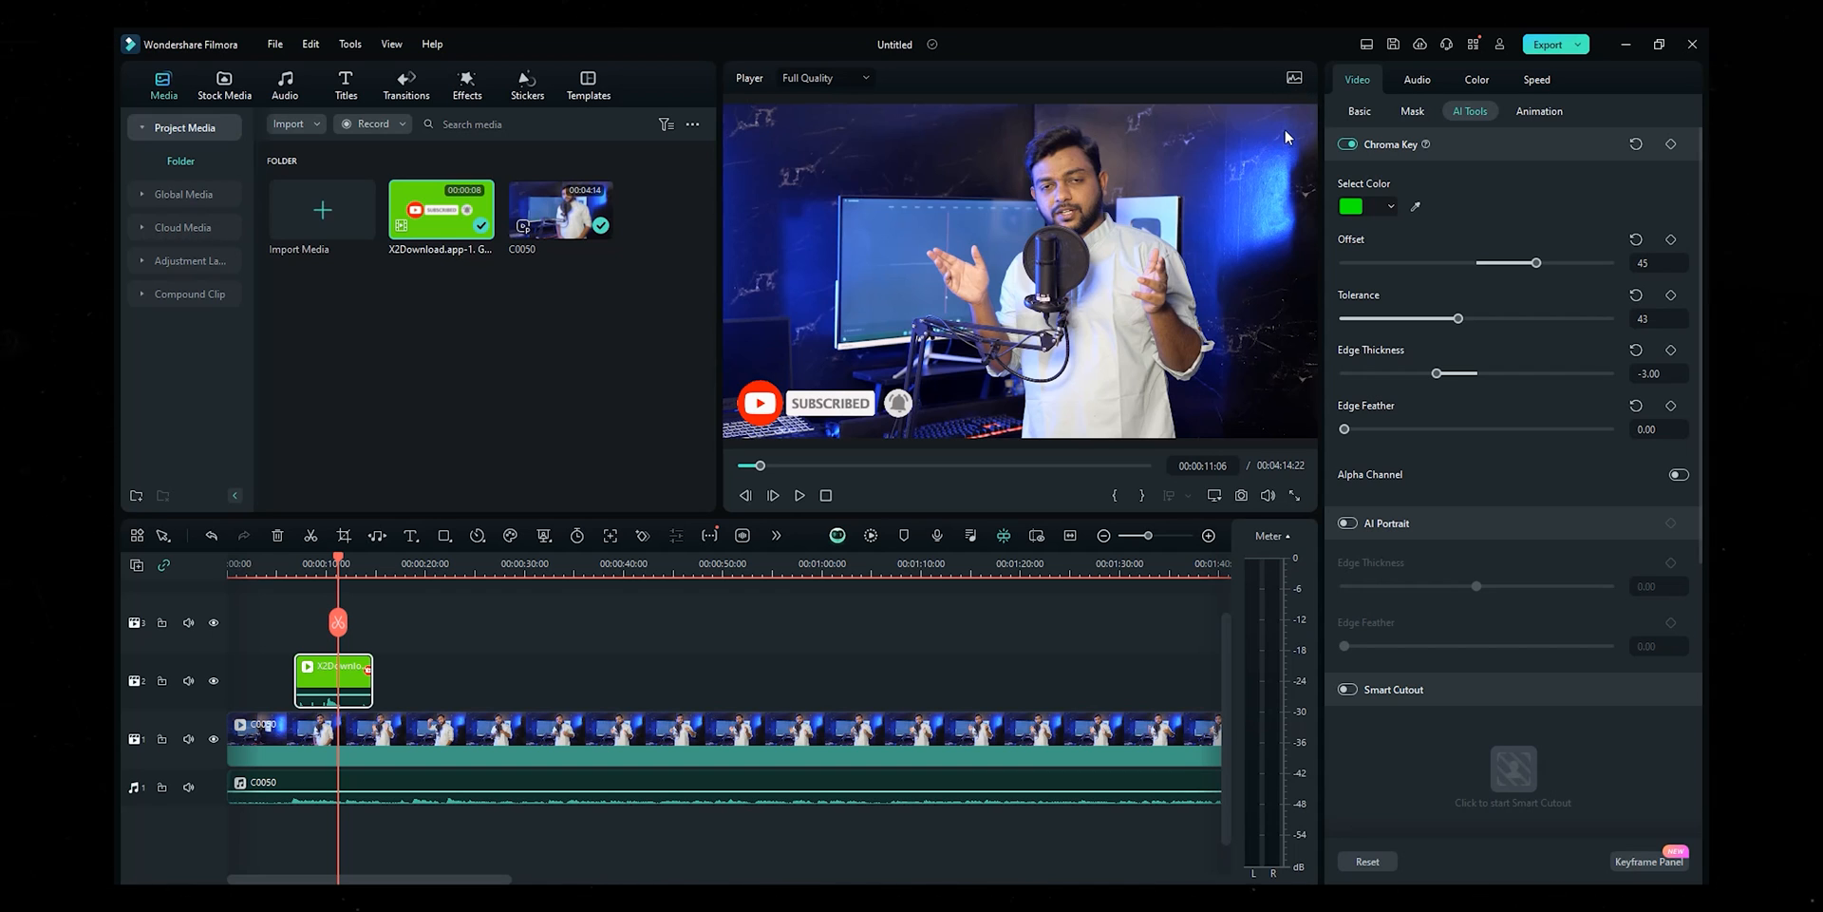
- Check the frame's Parade, Waveform, Vectorscope and Histogram in Video Scopes, then close them
left_click(1294, 82)
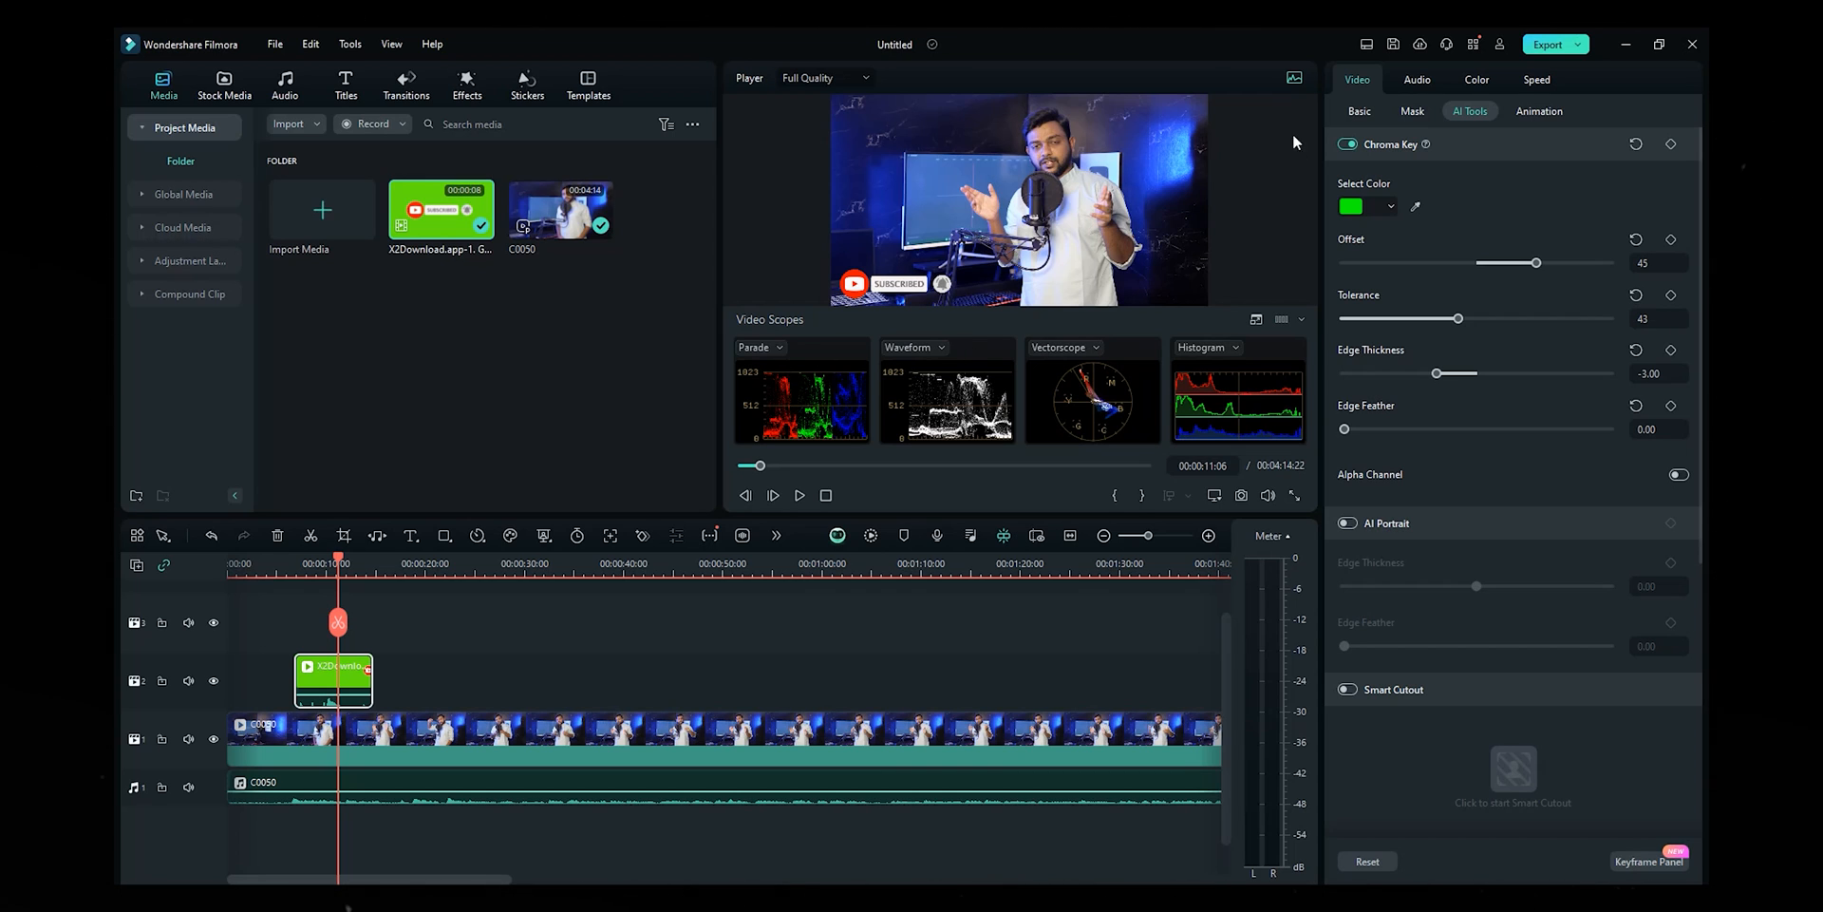
left_click(1297, 82)
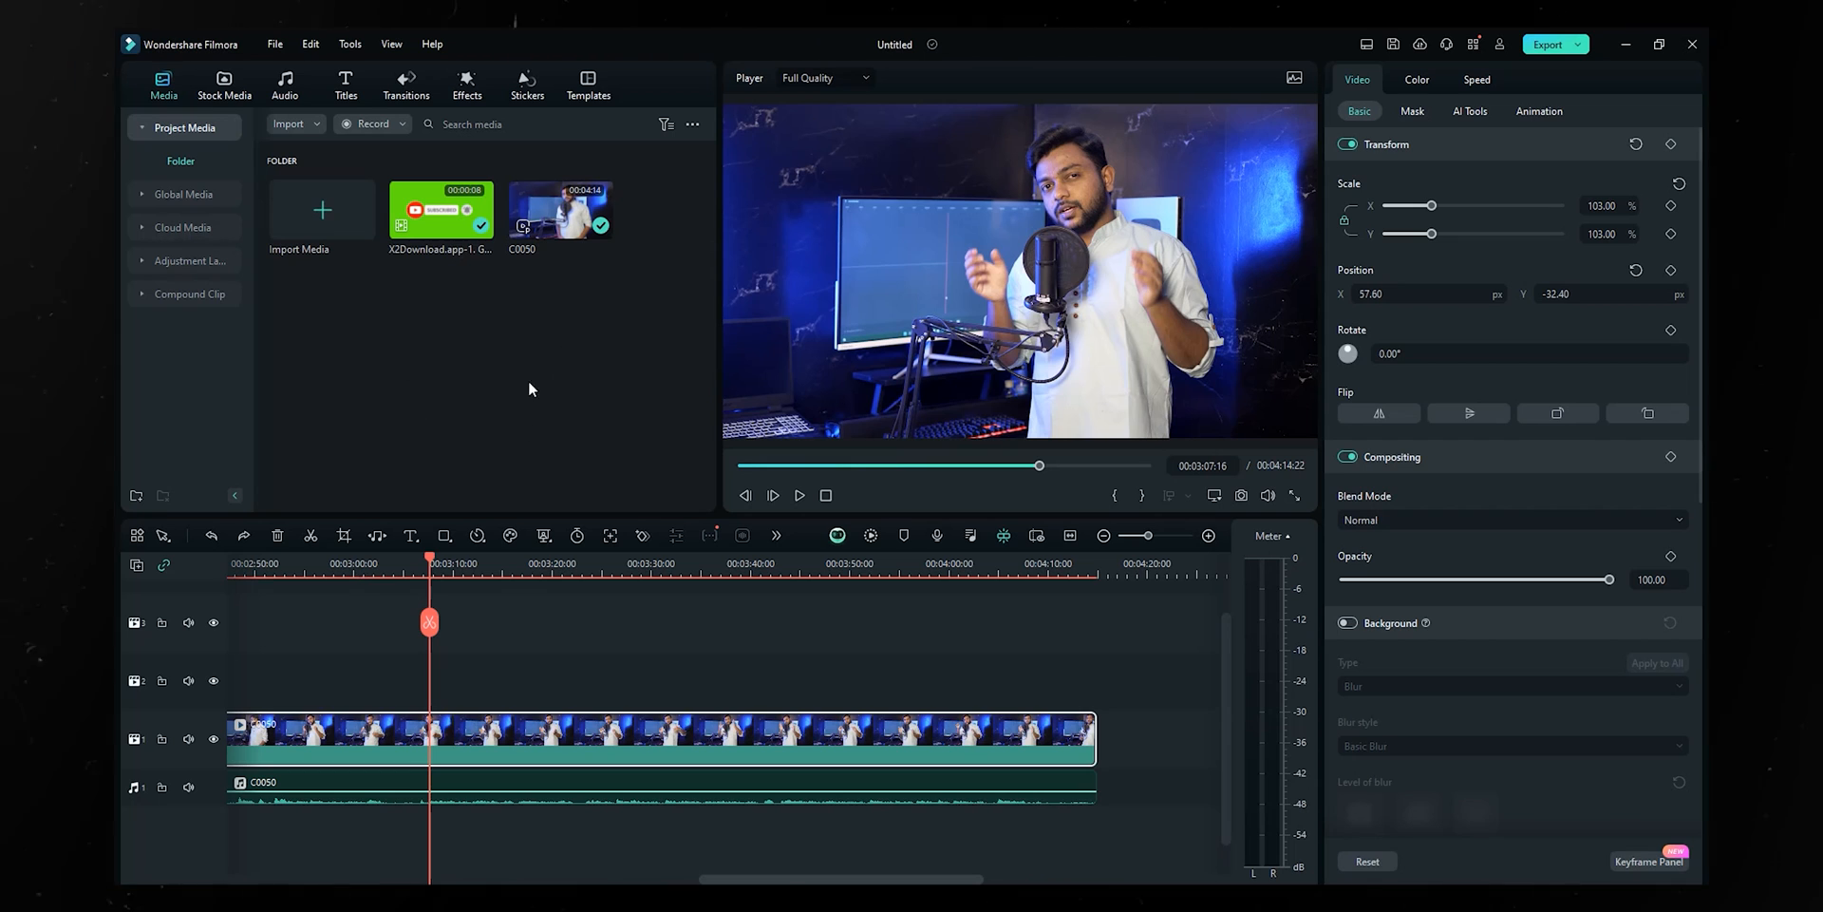
- Place the purple-ring Tech Background stock clip on track 2
left_click(224, 79)
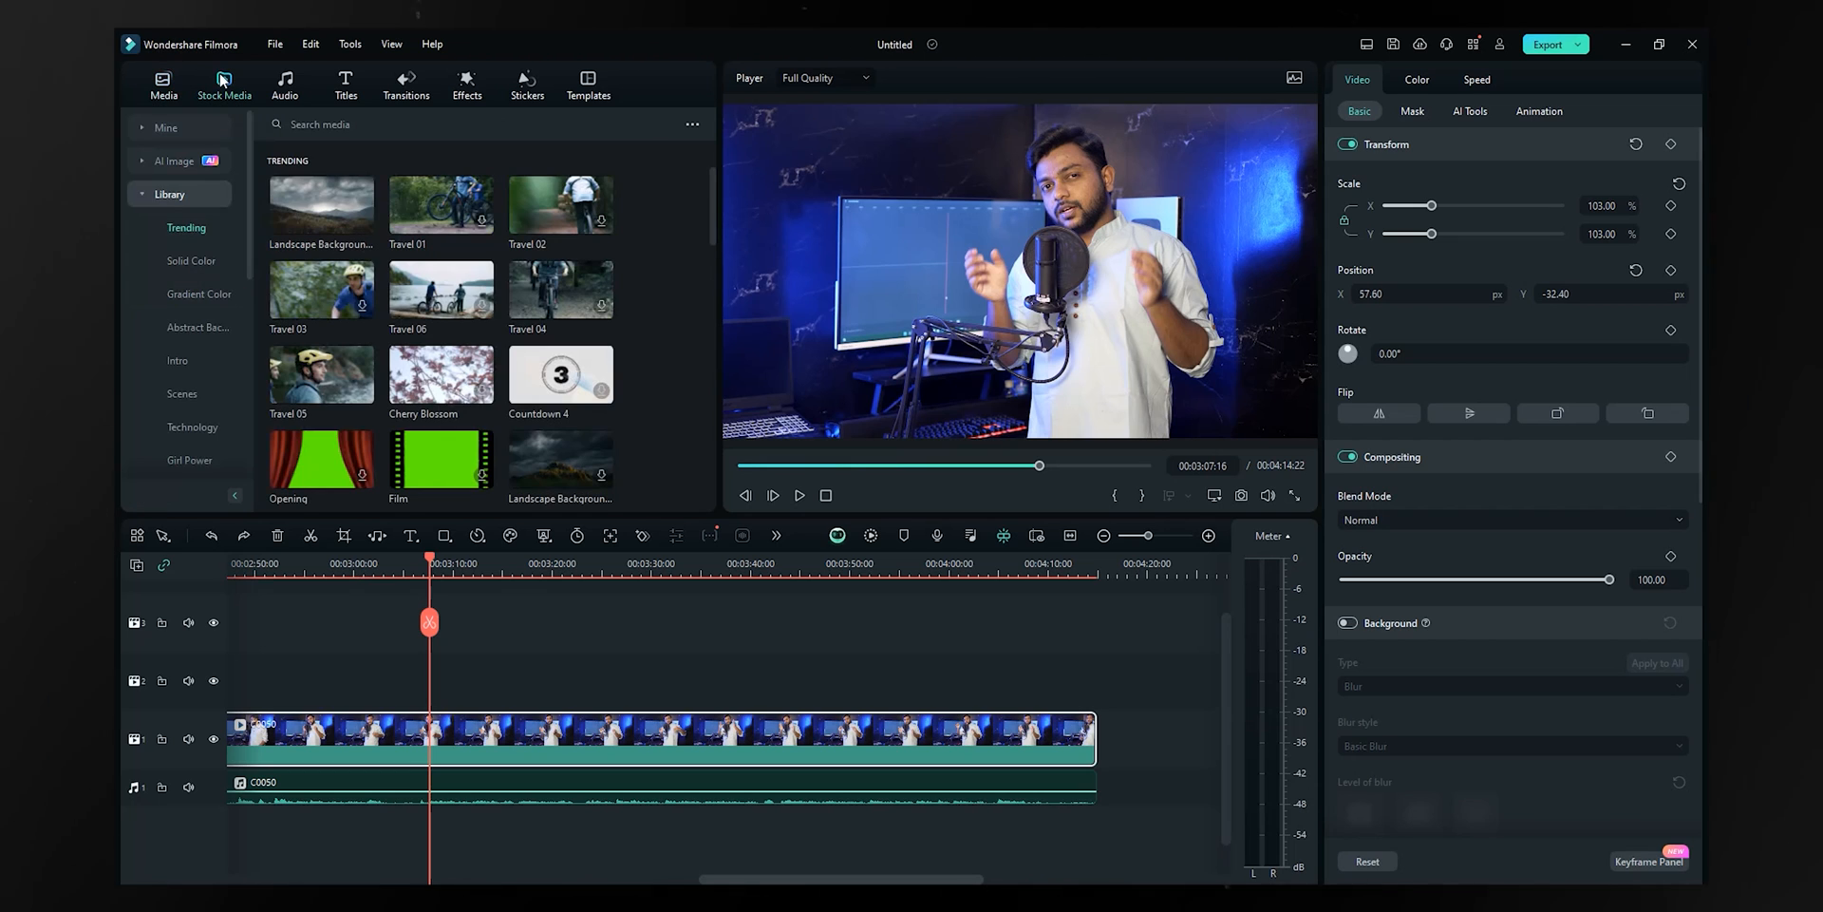
scroll(457, 409, "down", 3)
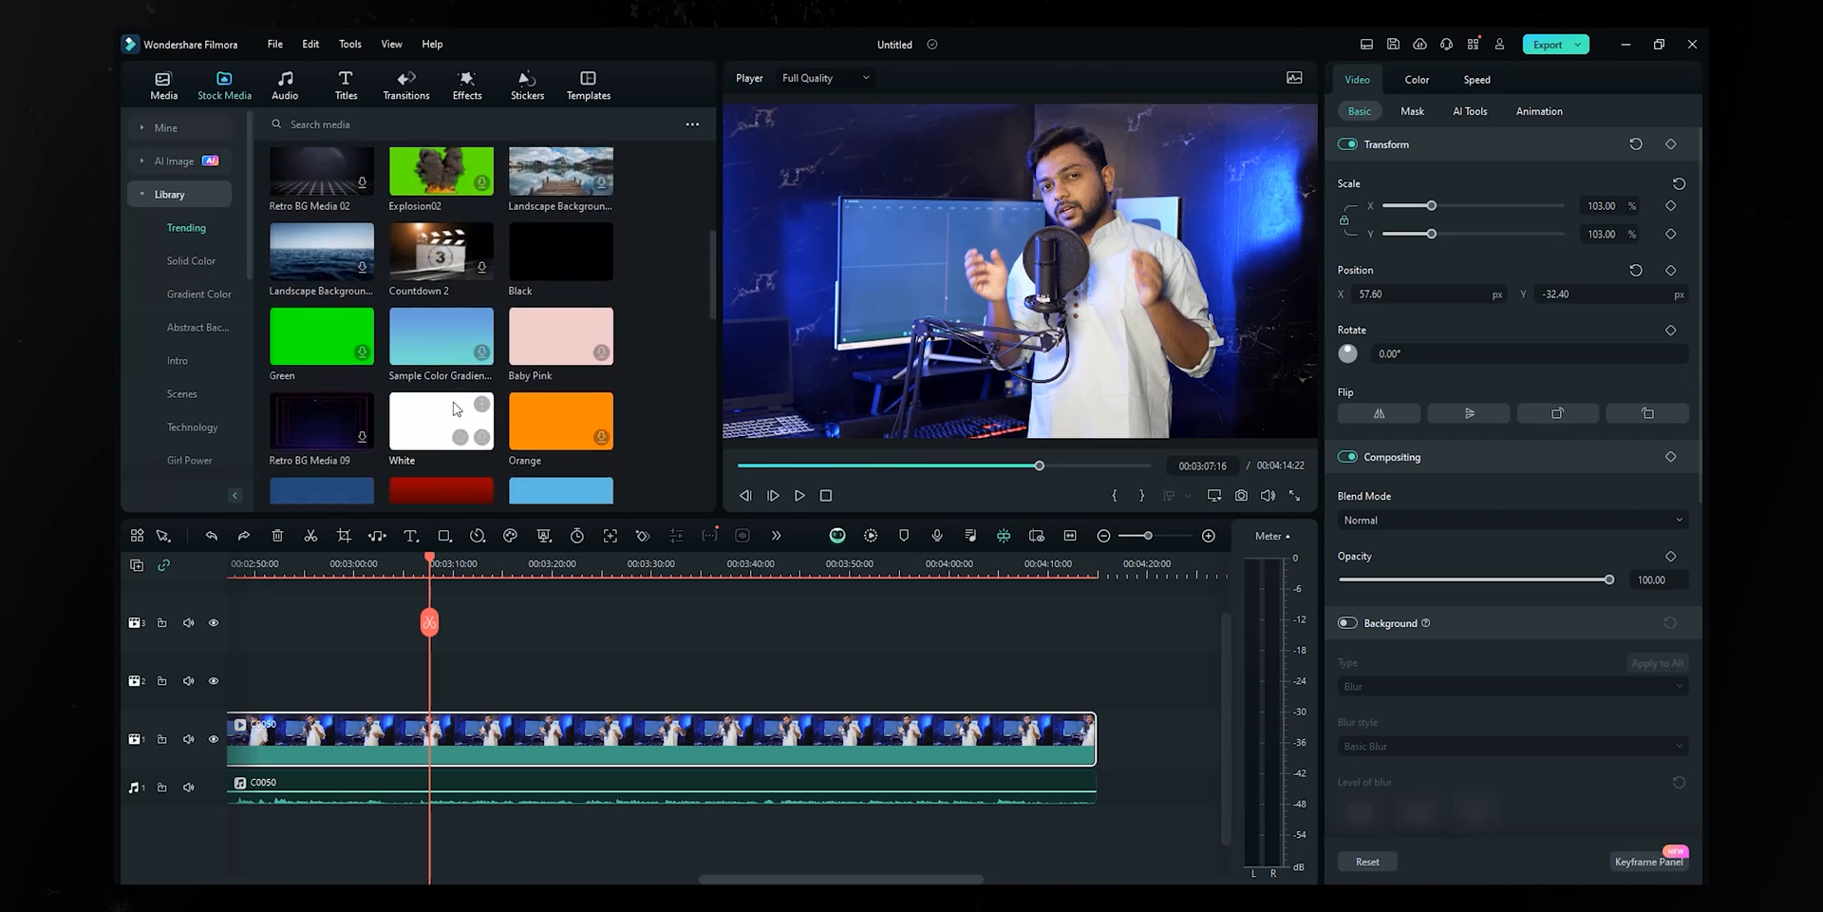
scroll(453, 408, "up", 3)
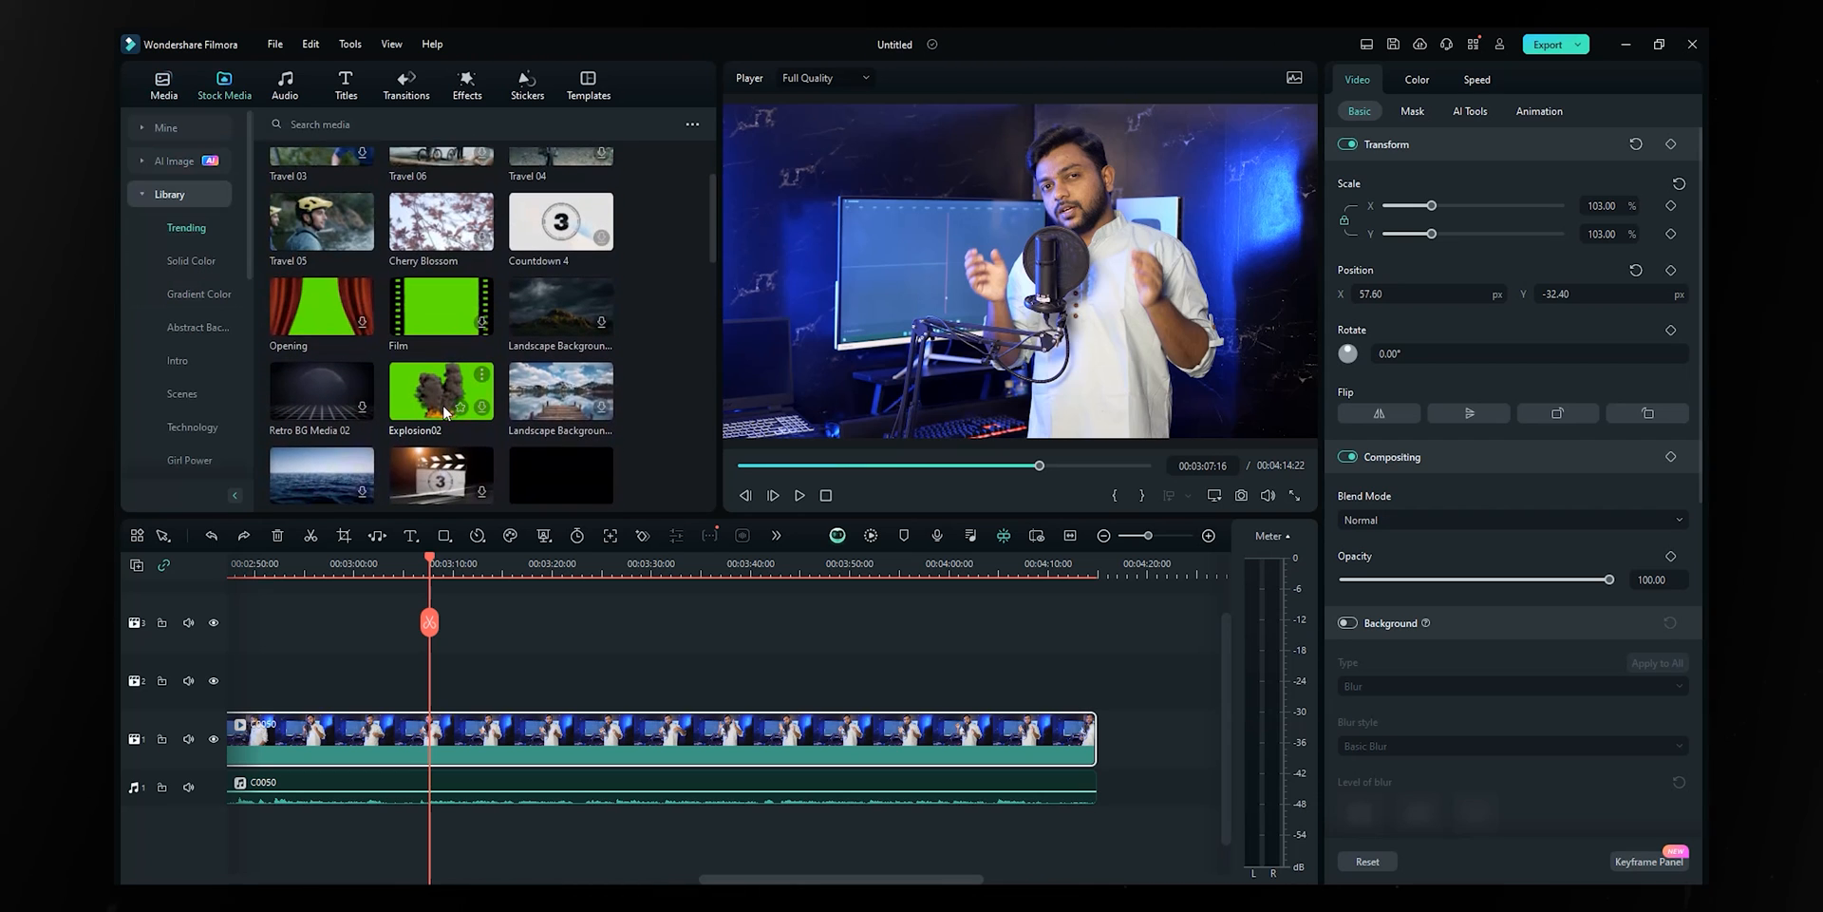
scroll(446, 406, "down", 1)
scroll(440, 411, "down", 10)
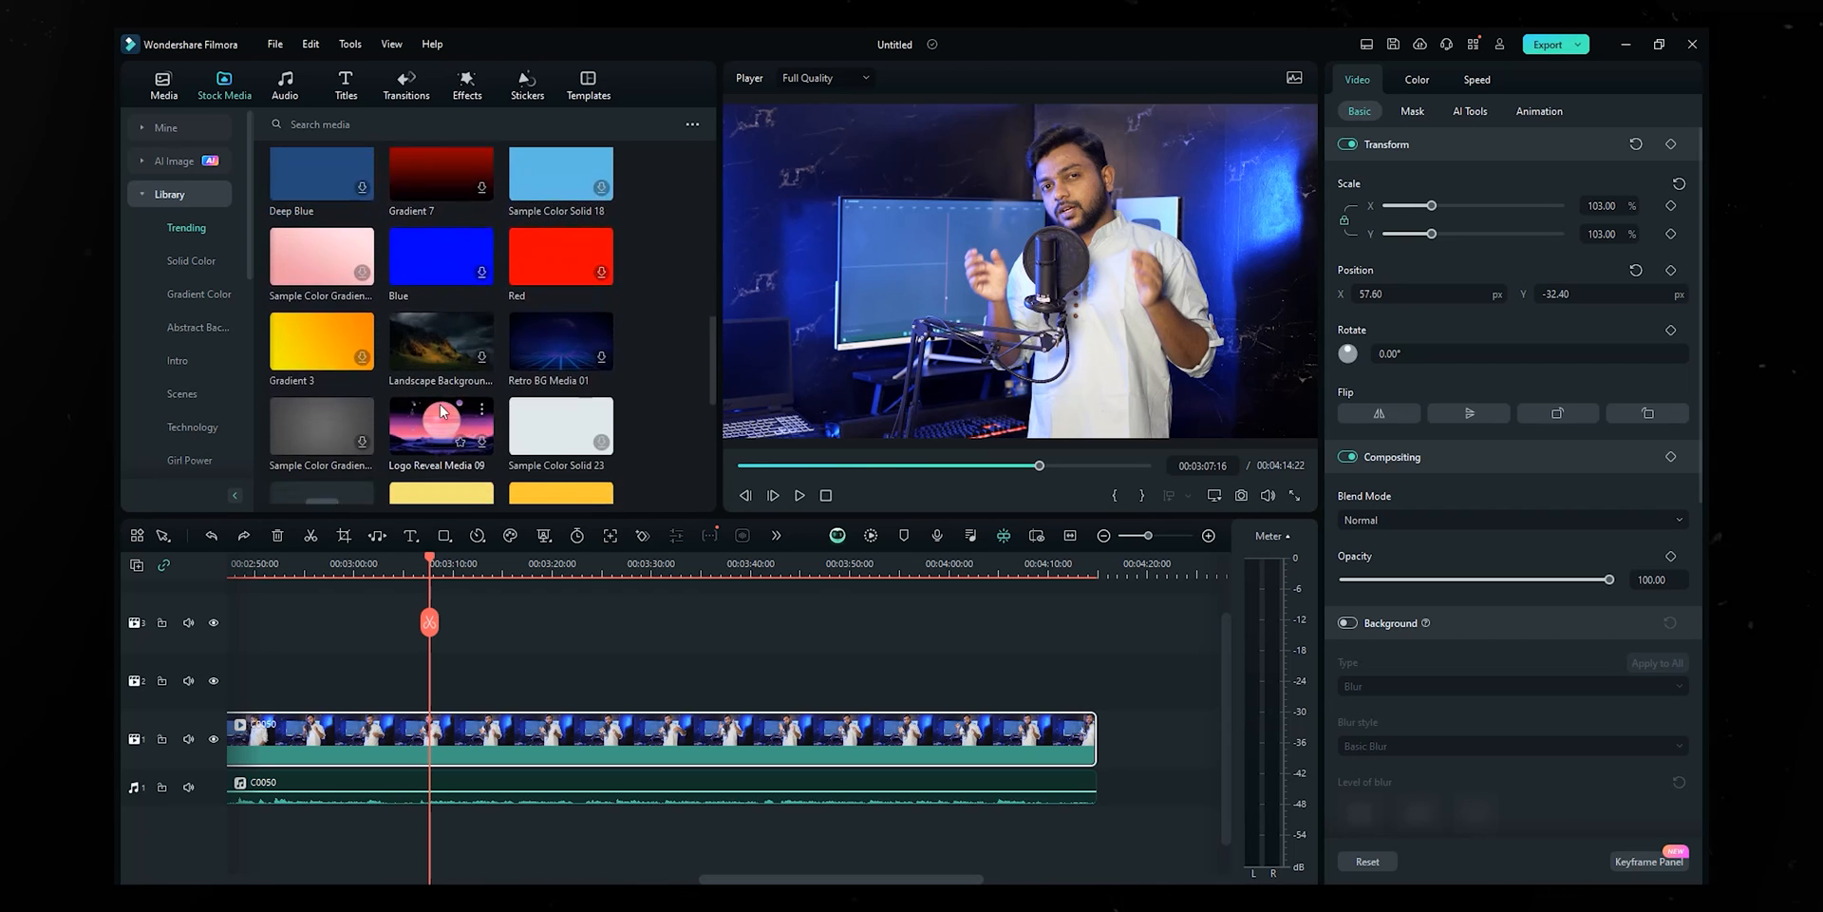
scroll(441, 403, "down", 2)
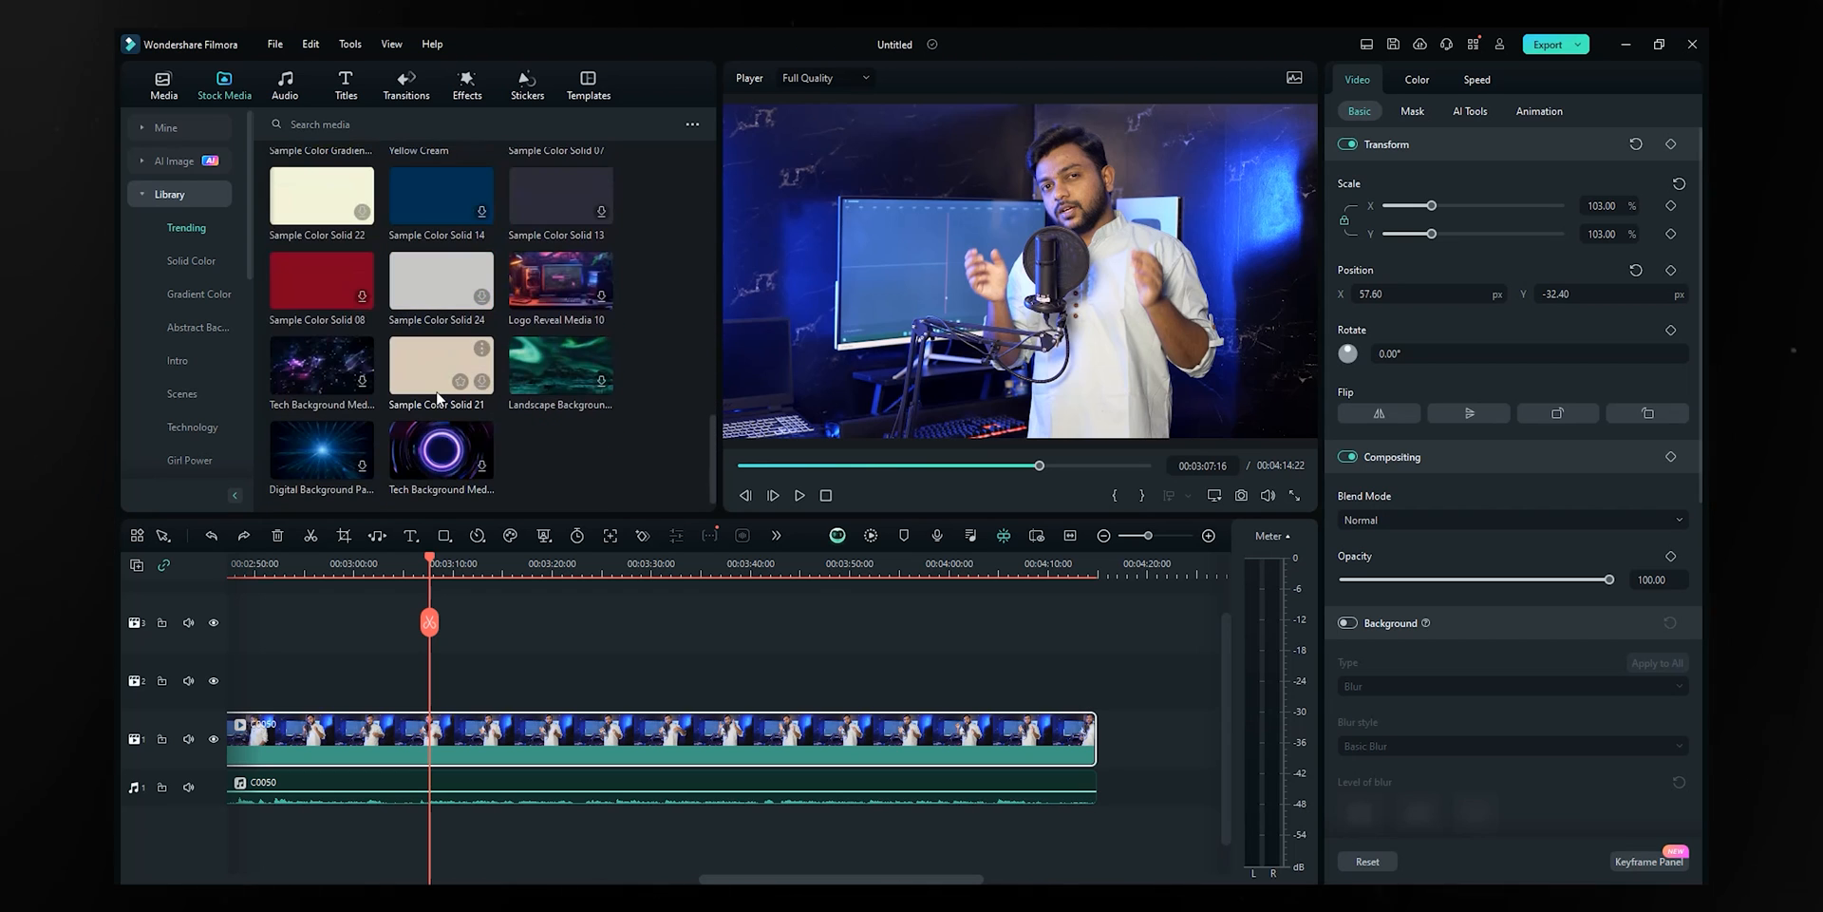
left_click(427, 462)
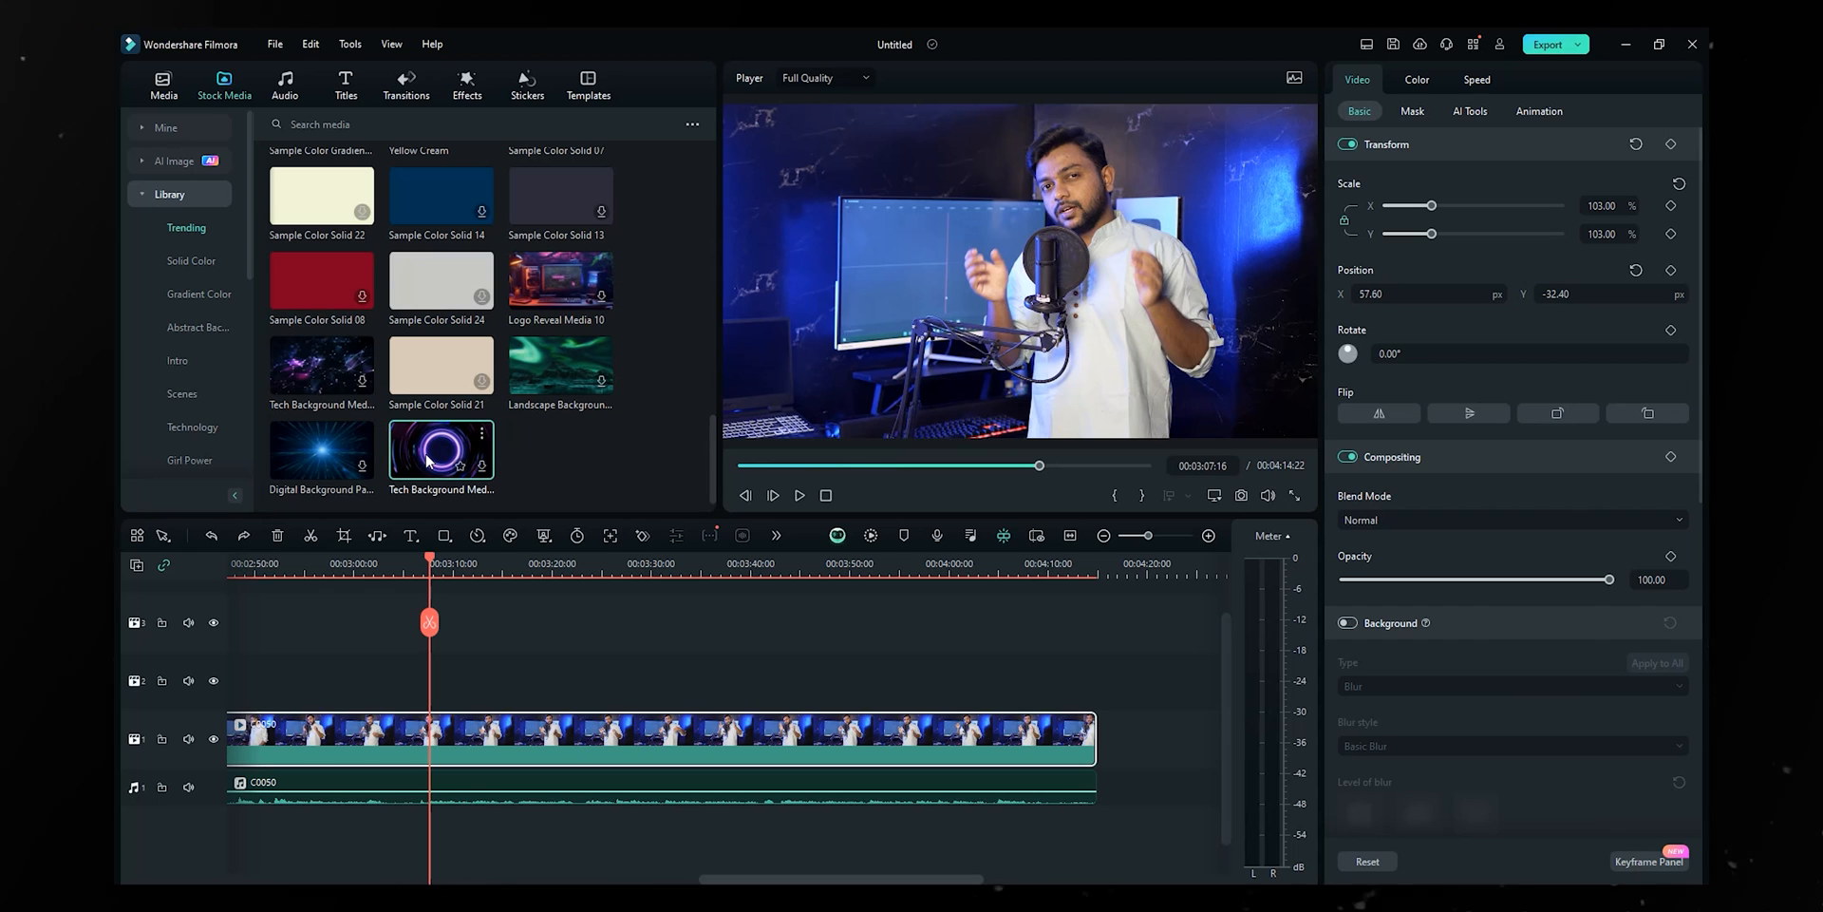
scroll(453, 465, "down", 5)
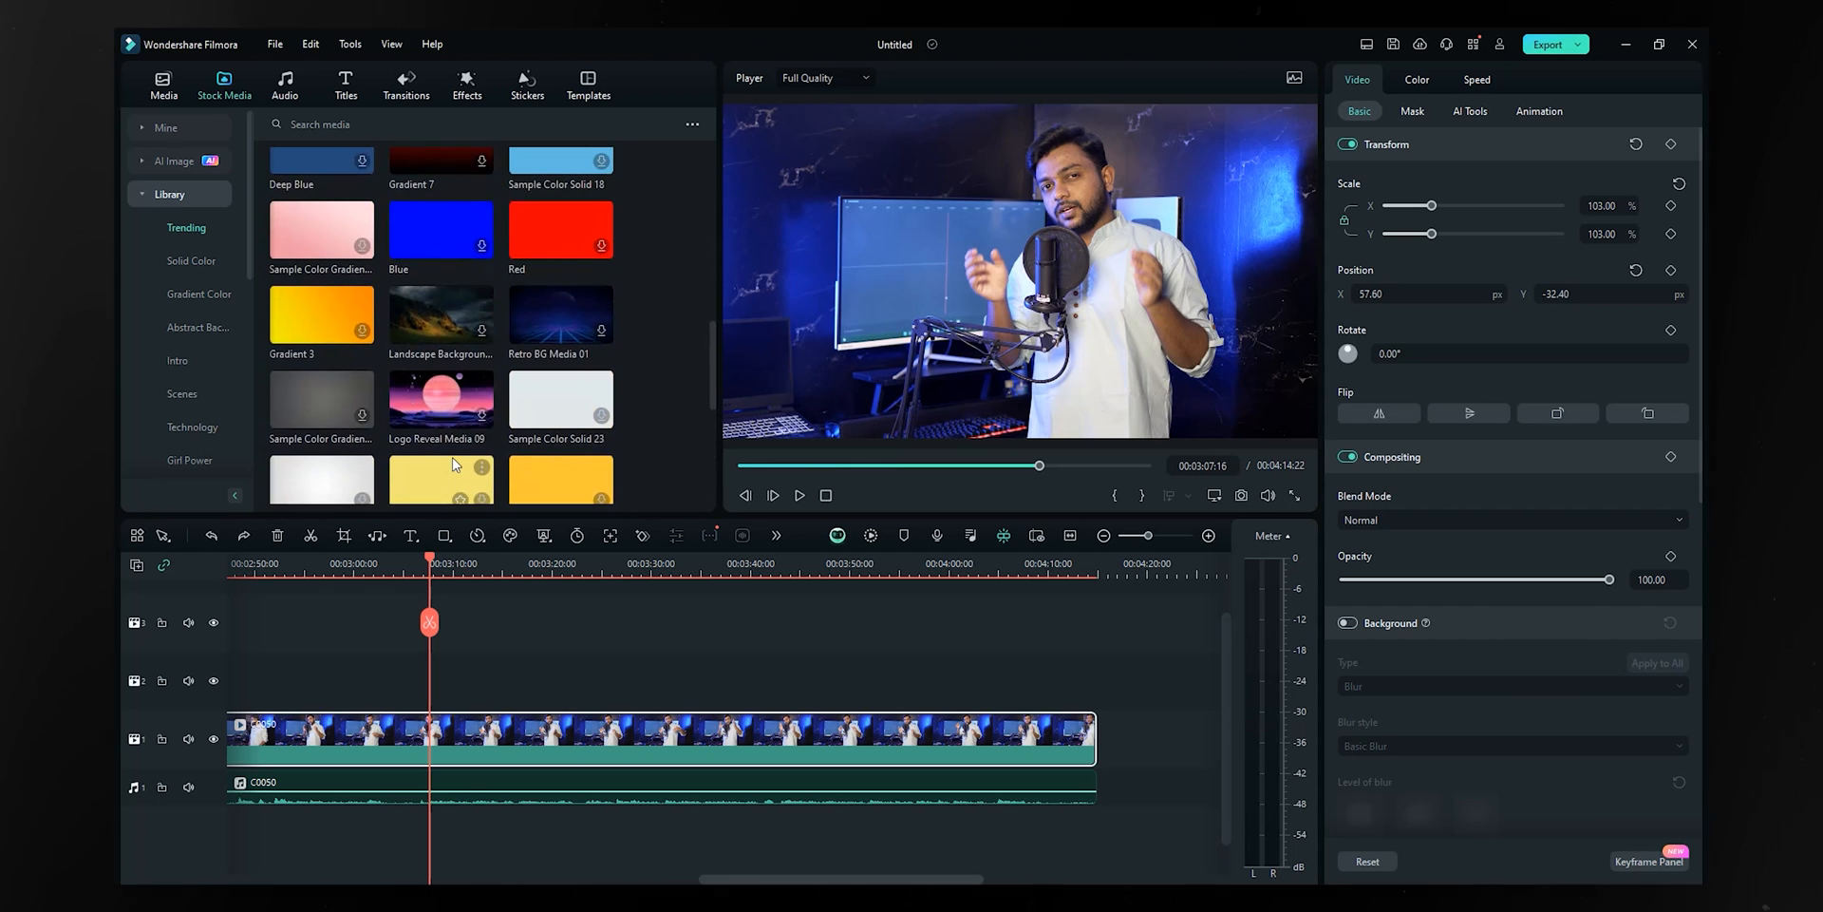
scroll(450, 447, "up", 3)
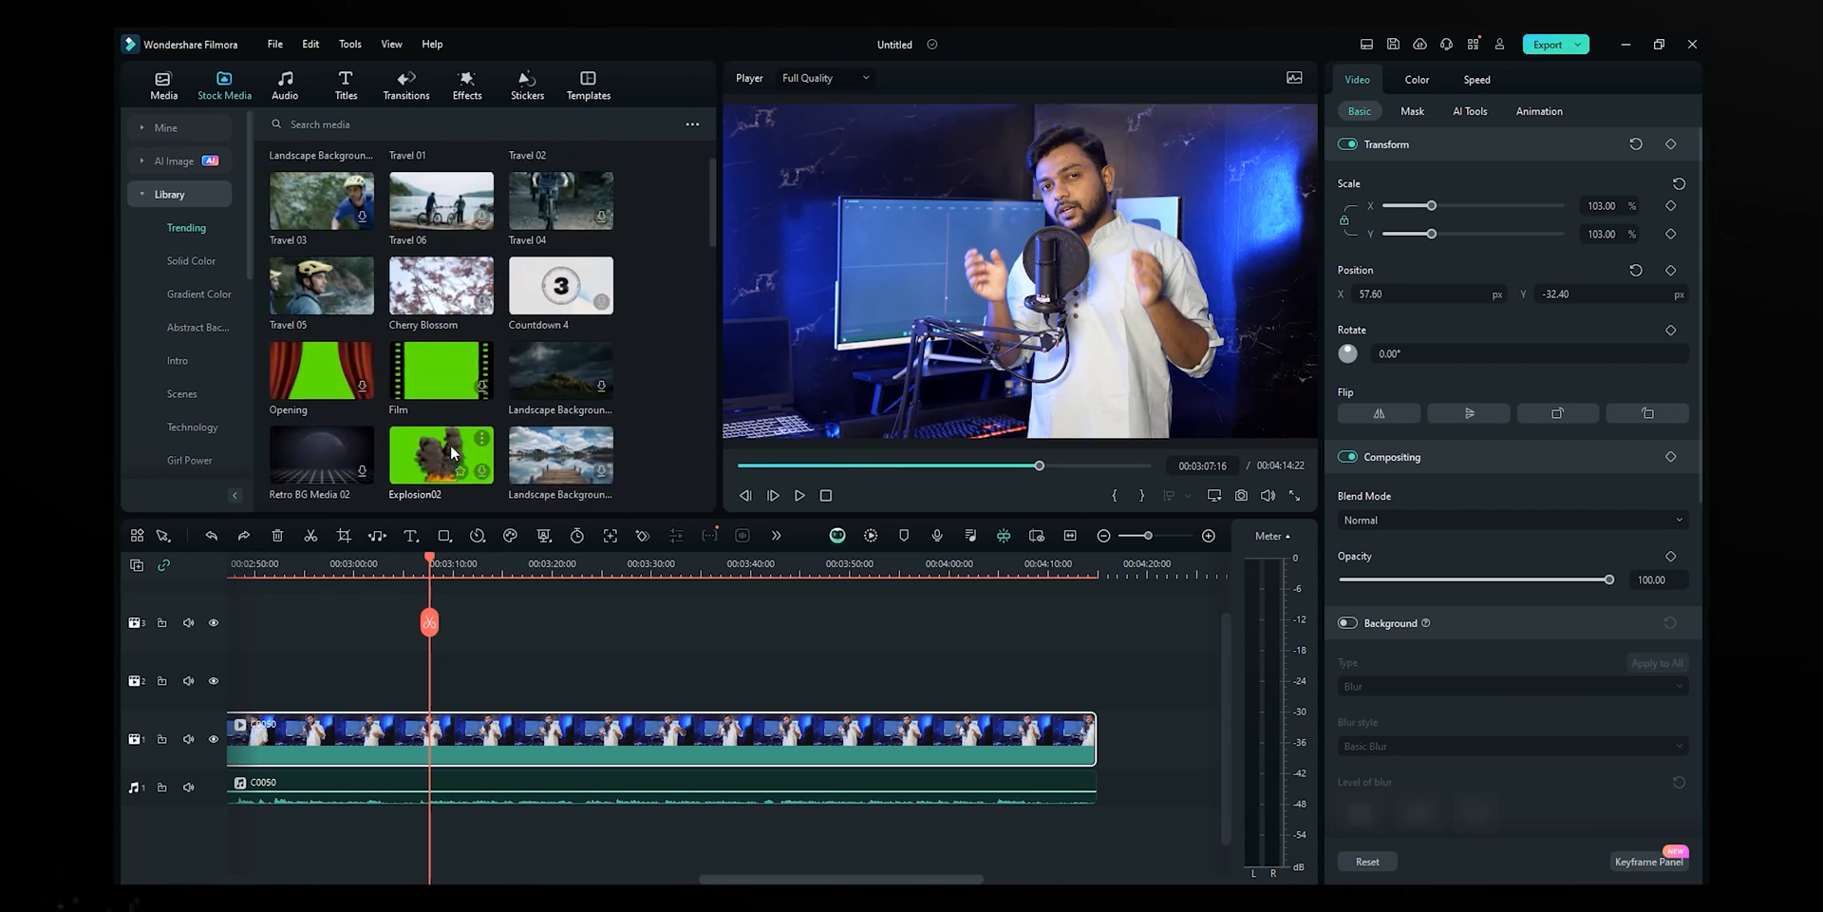
scroll(449, 442, "up", 3)
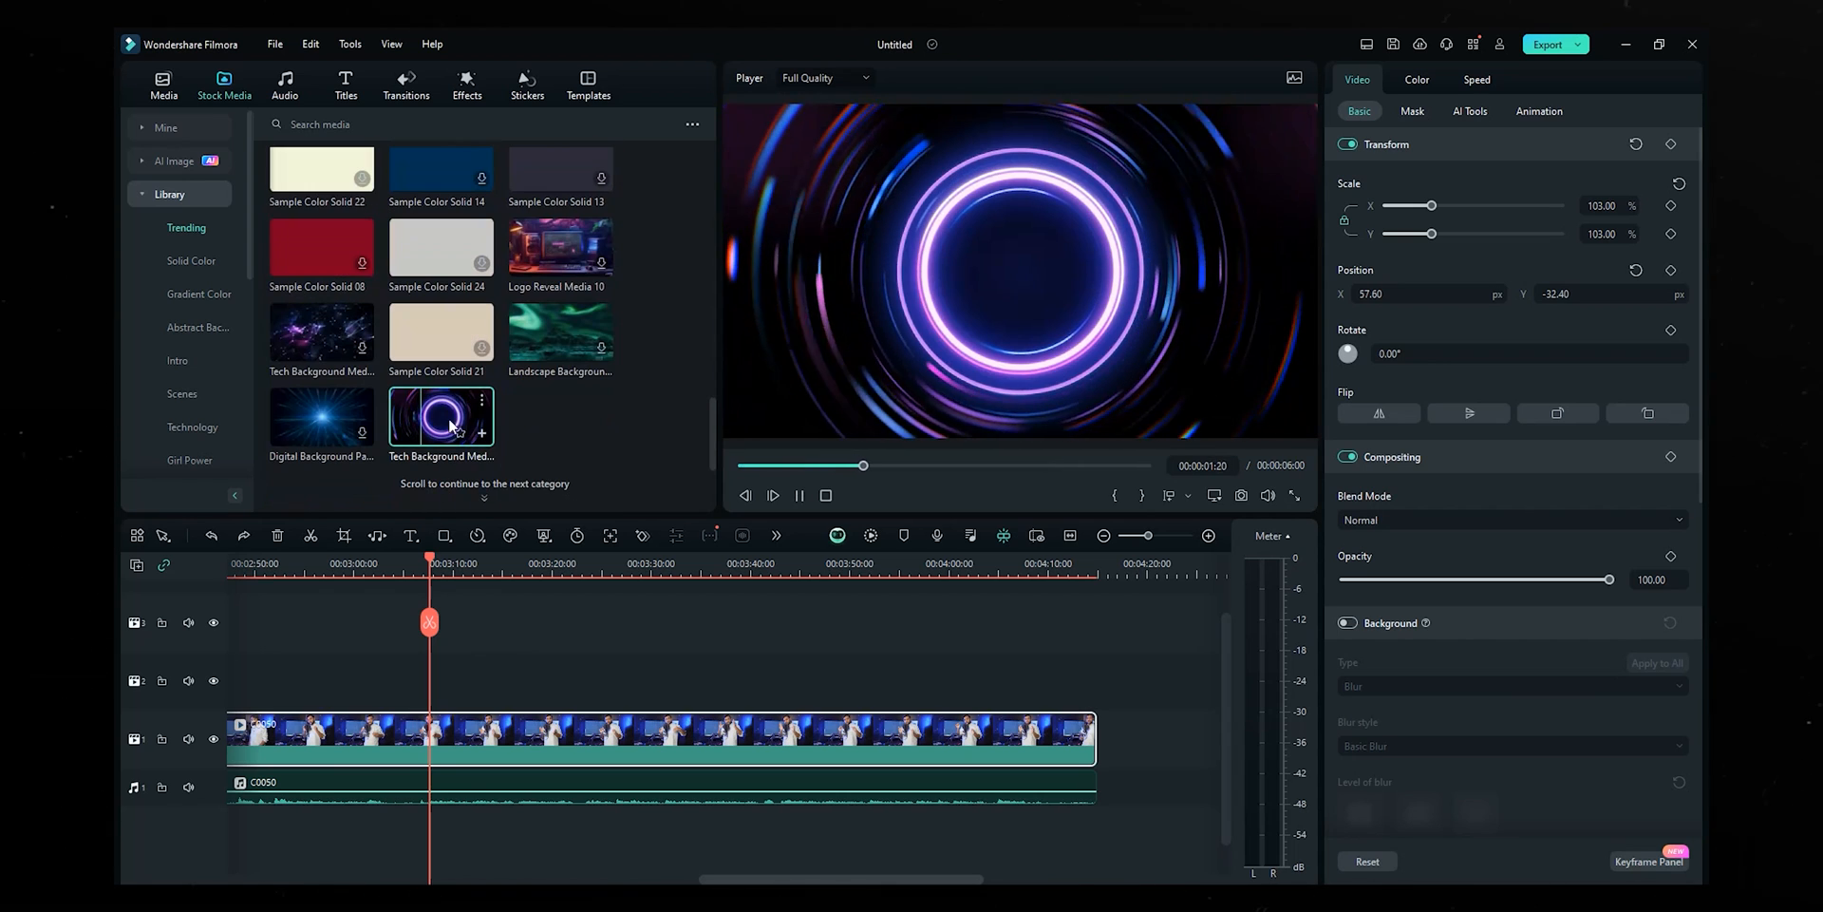
left_click_drag(441, 418, 385, 680)
left_click(390, 560)
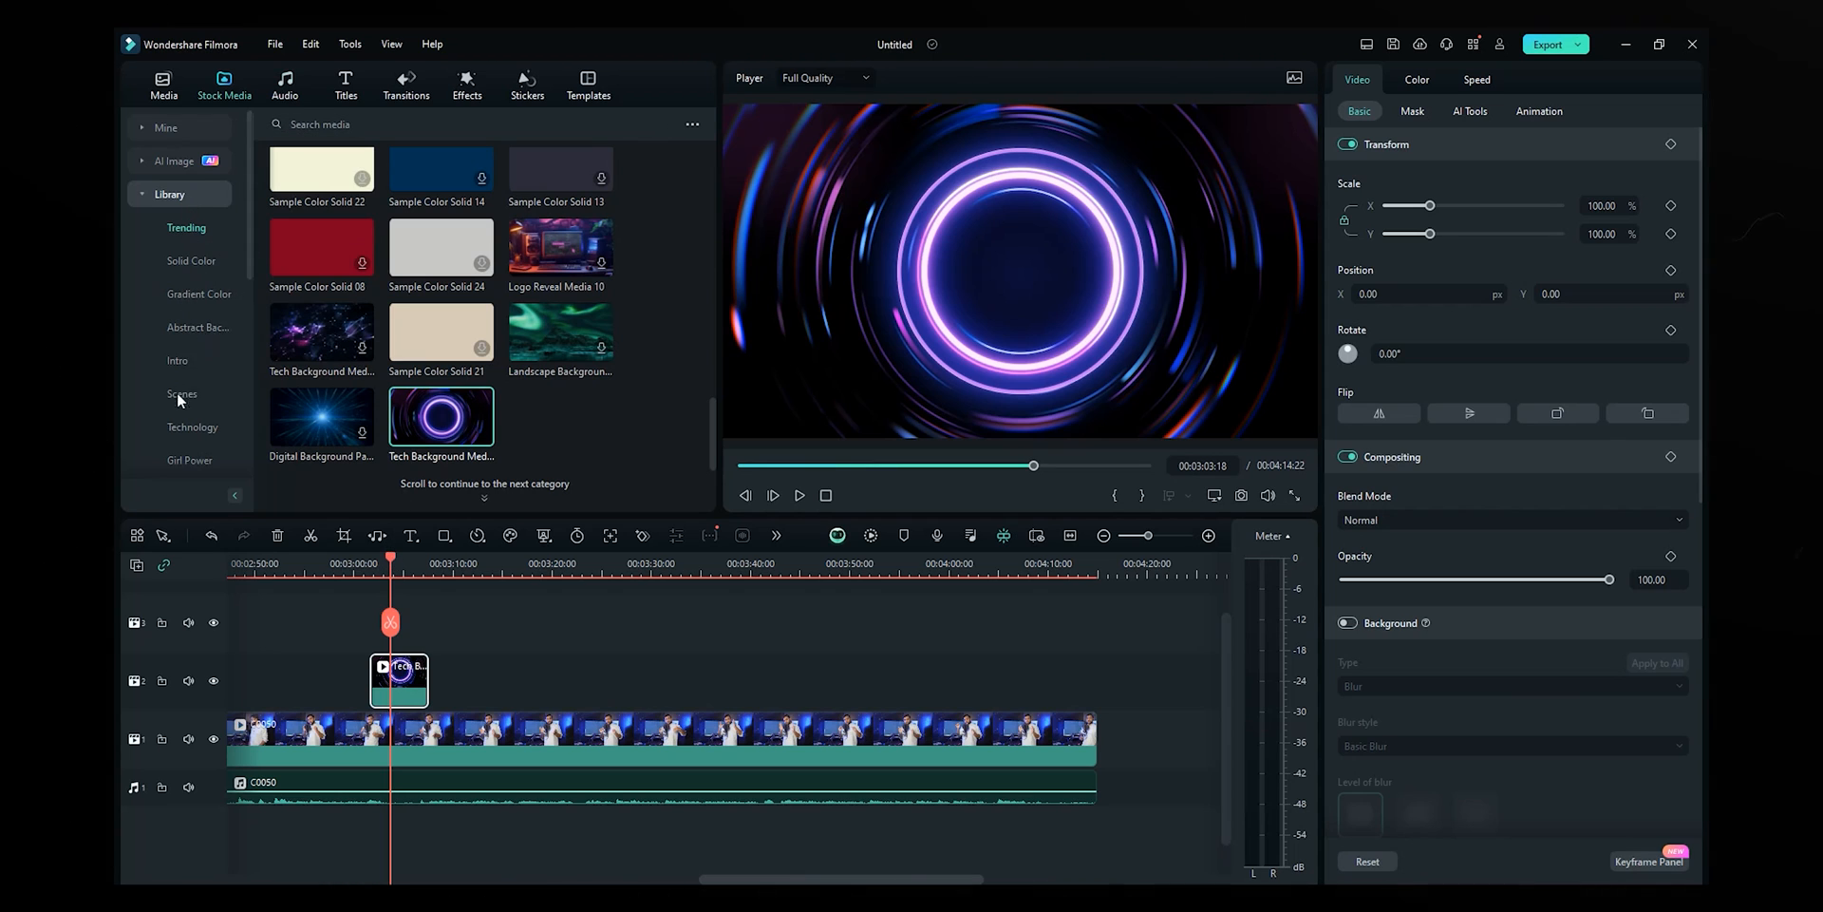
- Add the 4K Aerial Drone clip from Scenes after the tech clip and play it
left_click(186, 360)
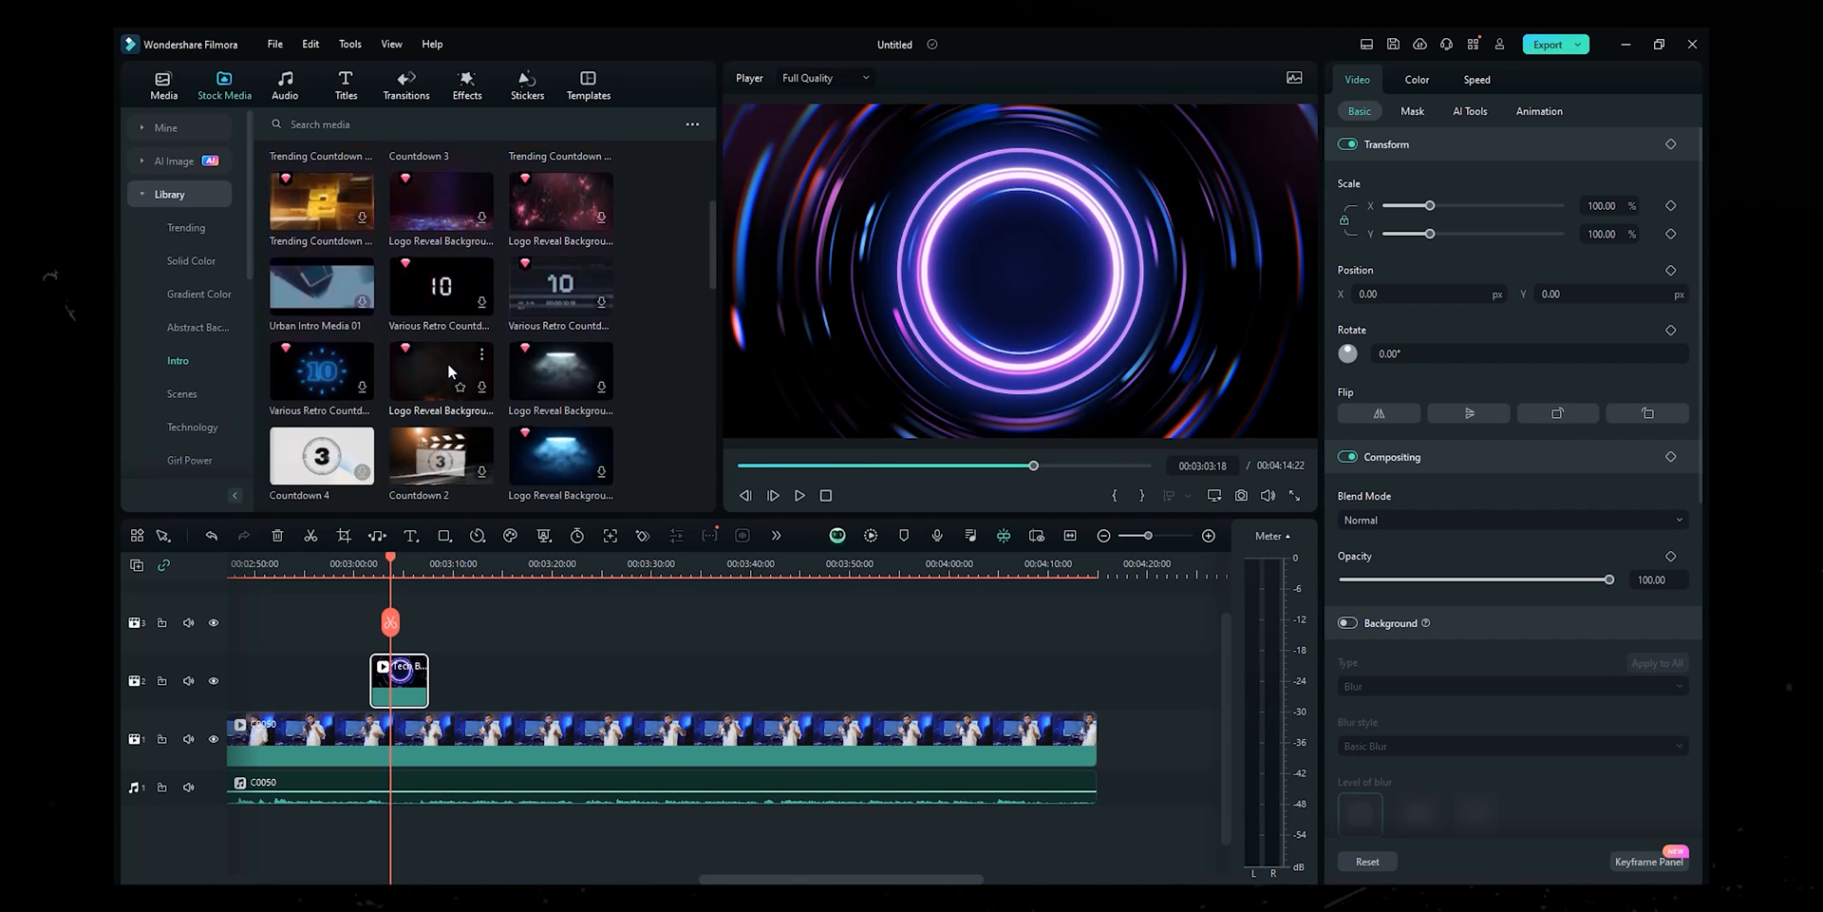
scroll(447, 363, "up", 3)
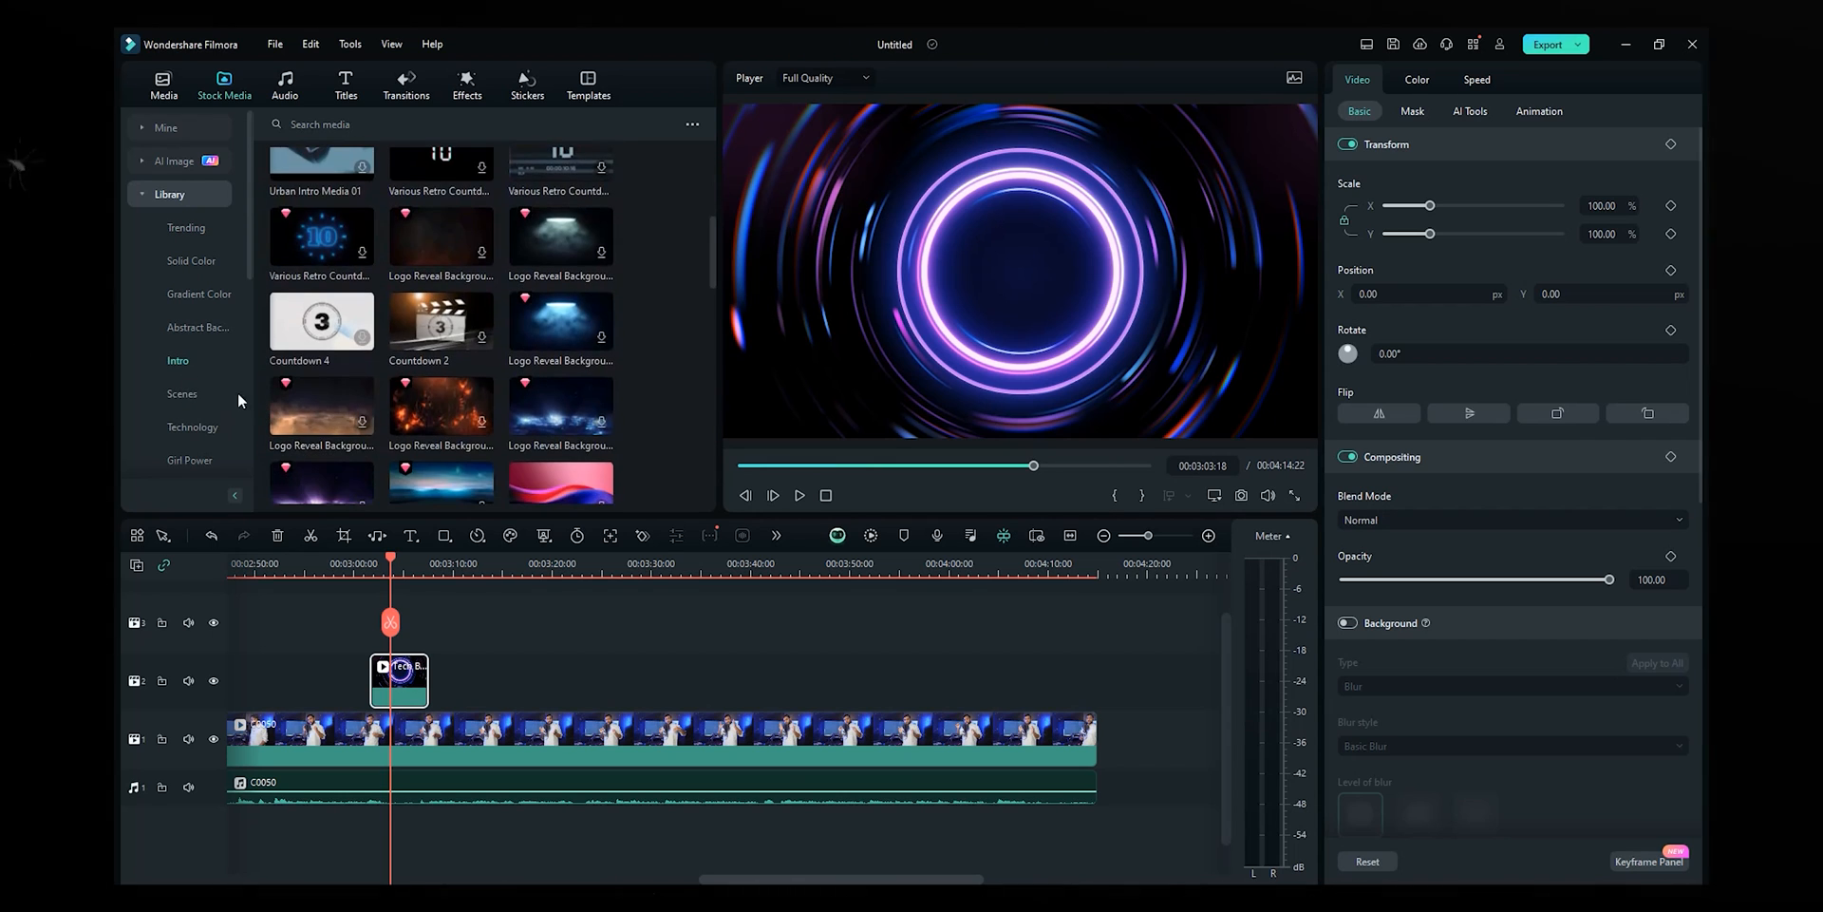
left_click(171, 394)
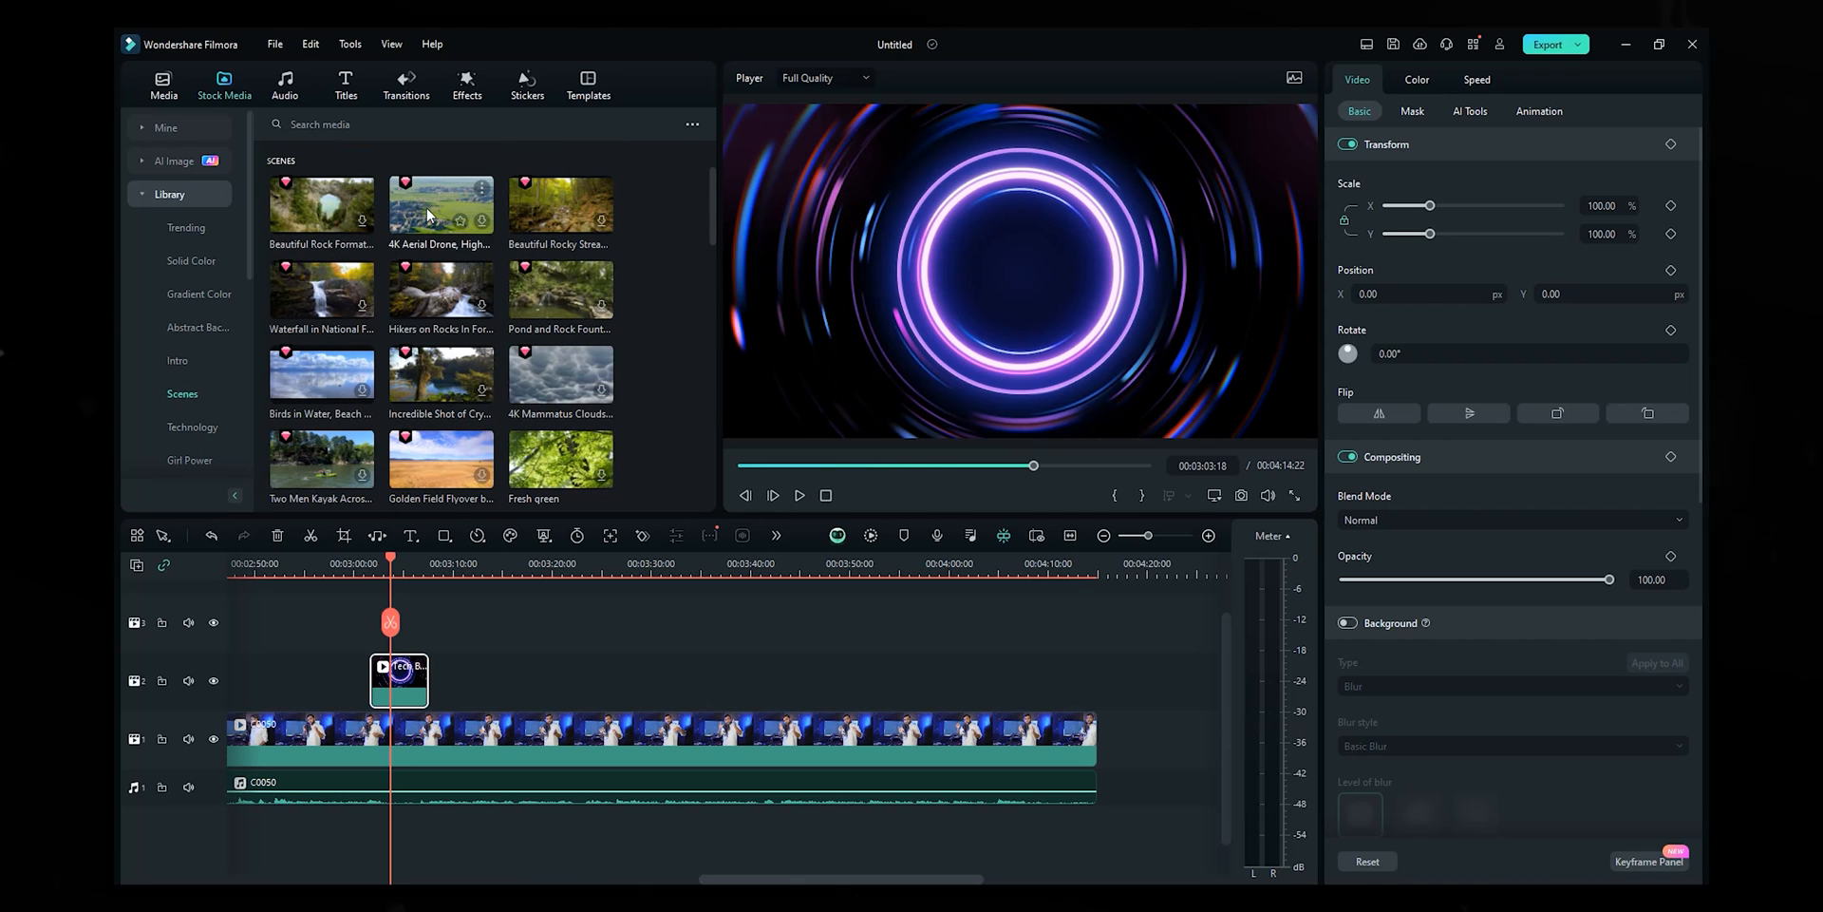
left_click(531, 283)
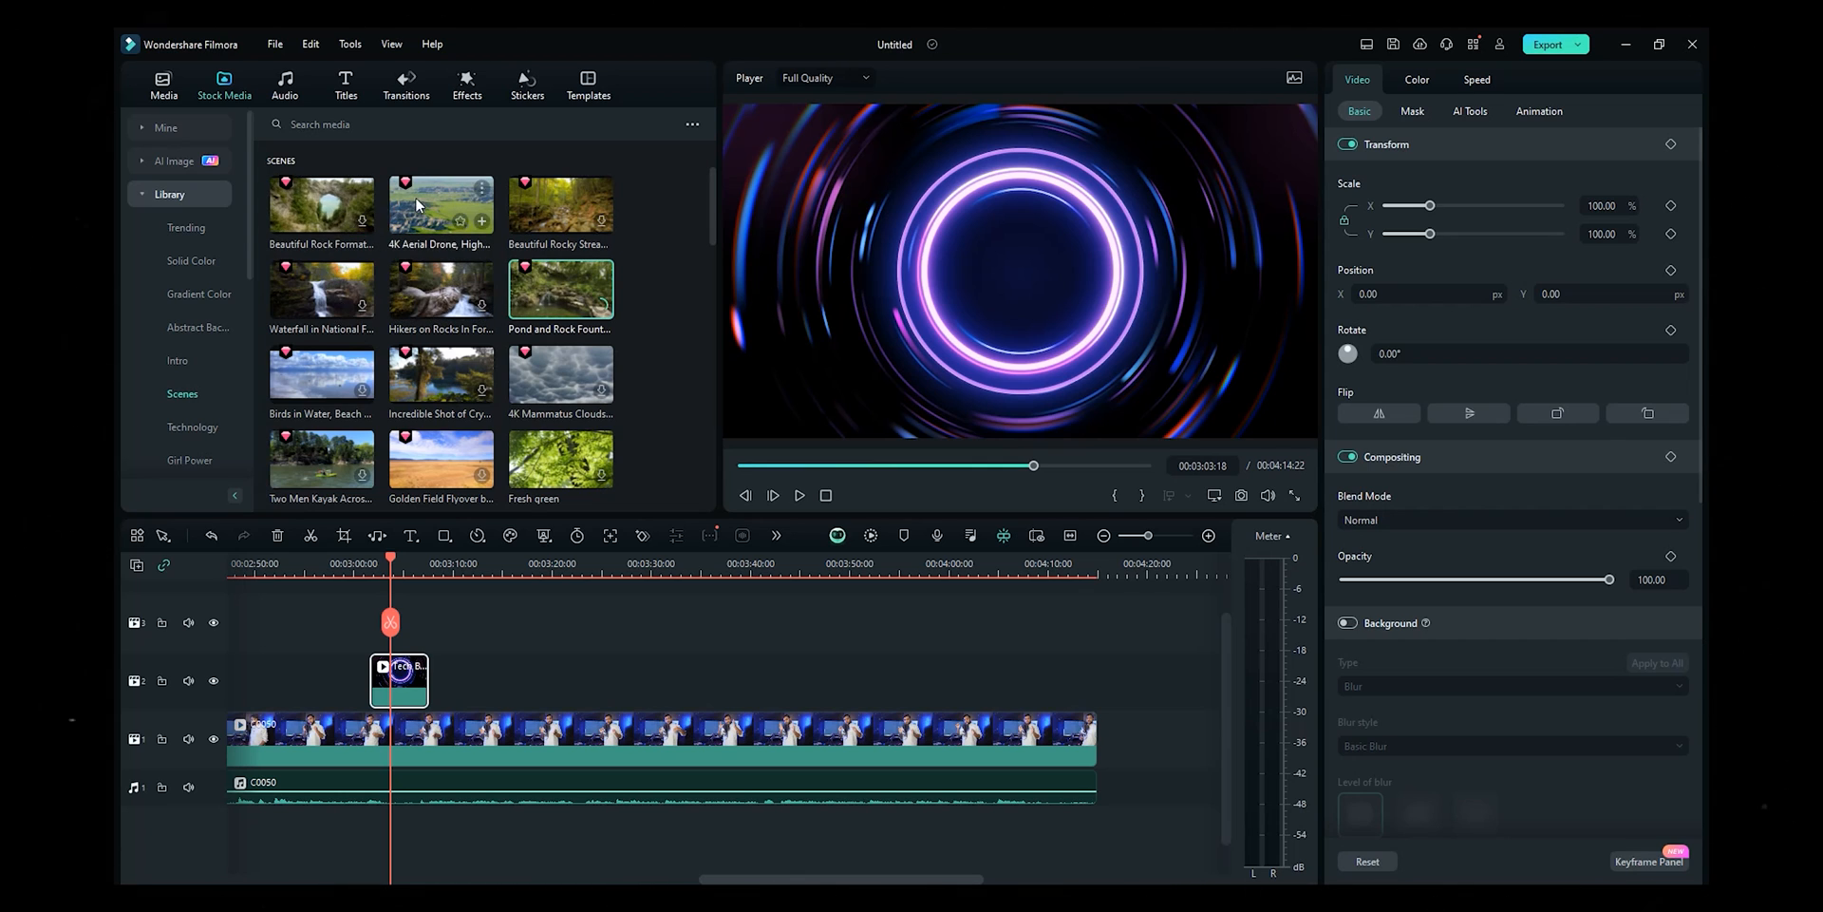
left_click_drag(442, 204, 456, 680)
left_click(435, 575)
key("space")
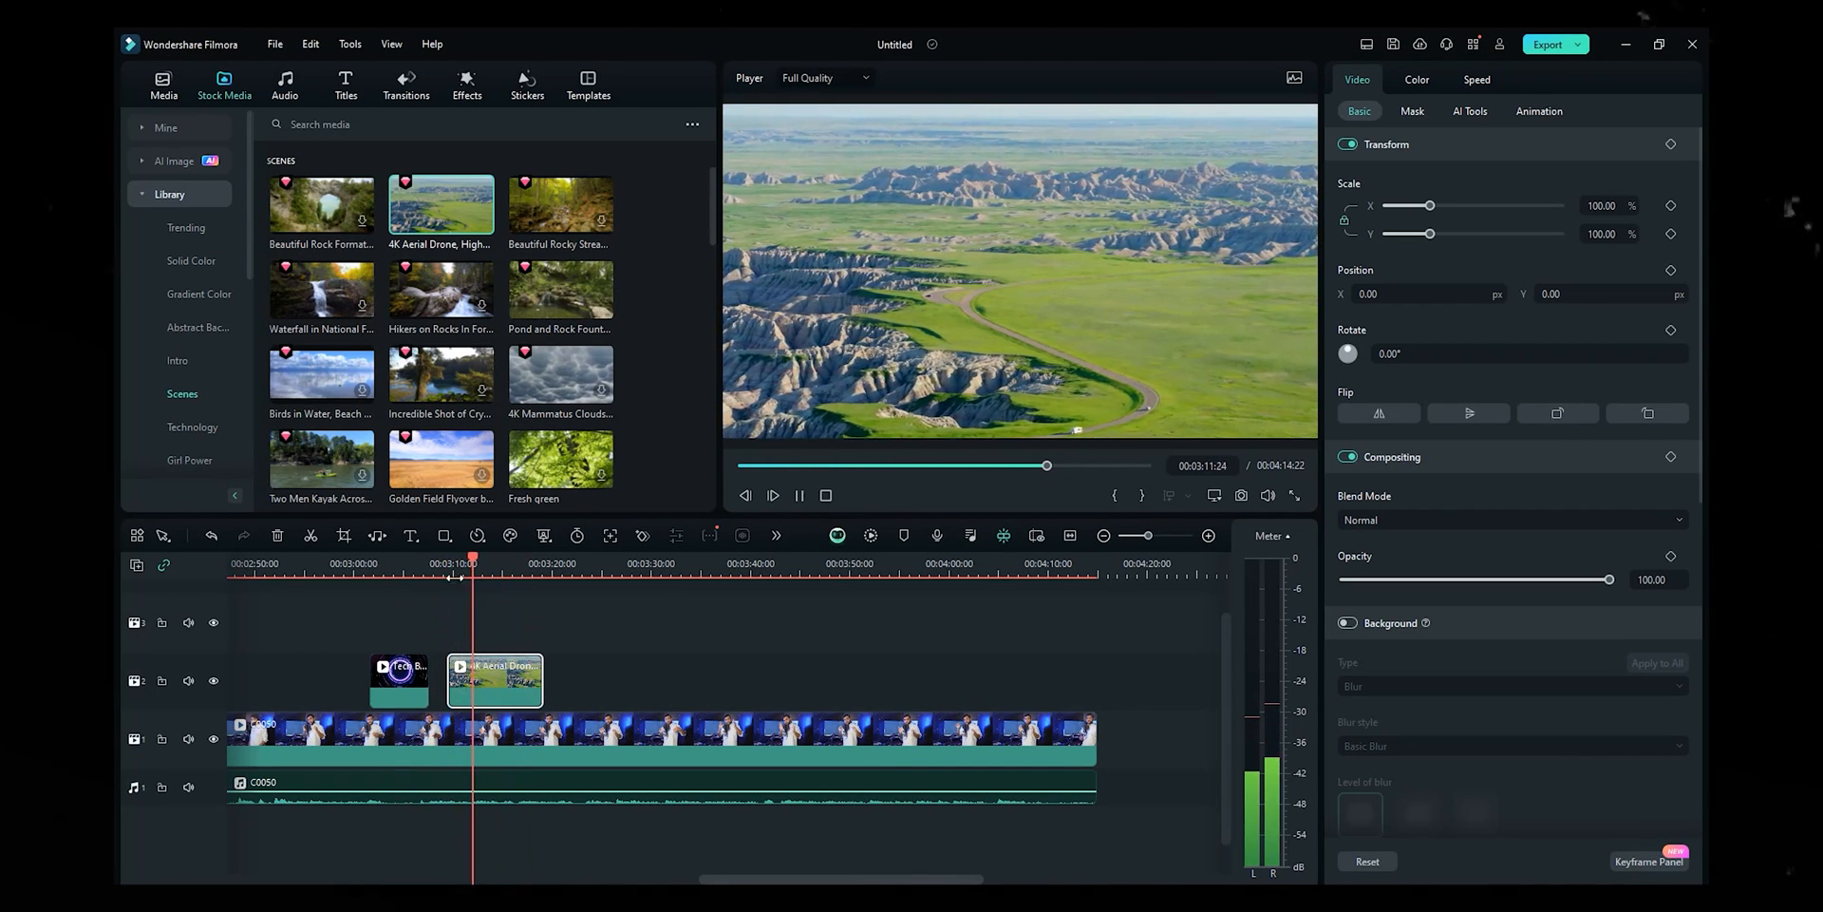
- Add the Pond and Rock Fountain clip after the drone clip, close the gap, and preview
left_click_drag(538, 293, 479, 680)
left_click(1035, 518)
left_click_drag(561, 680, 543, 680)
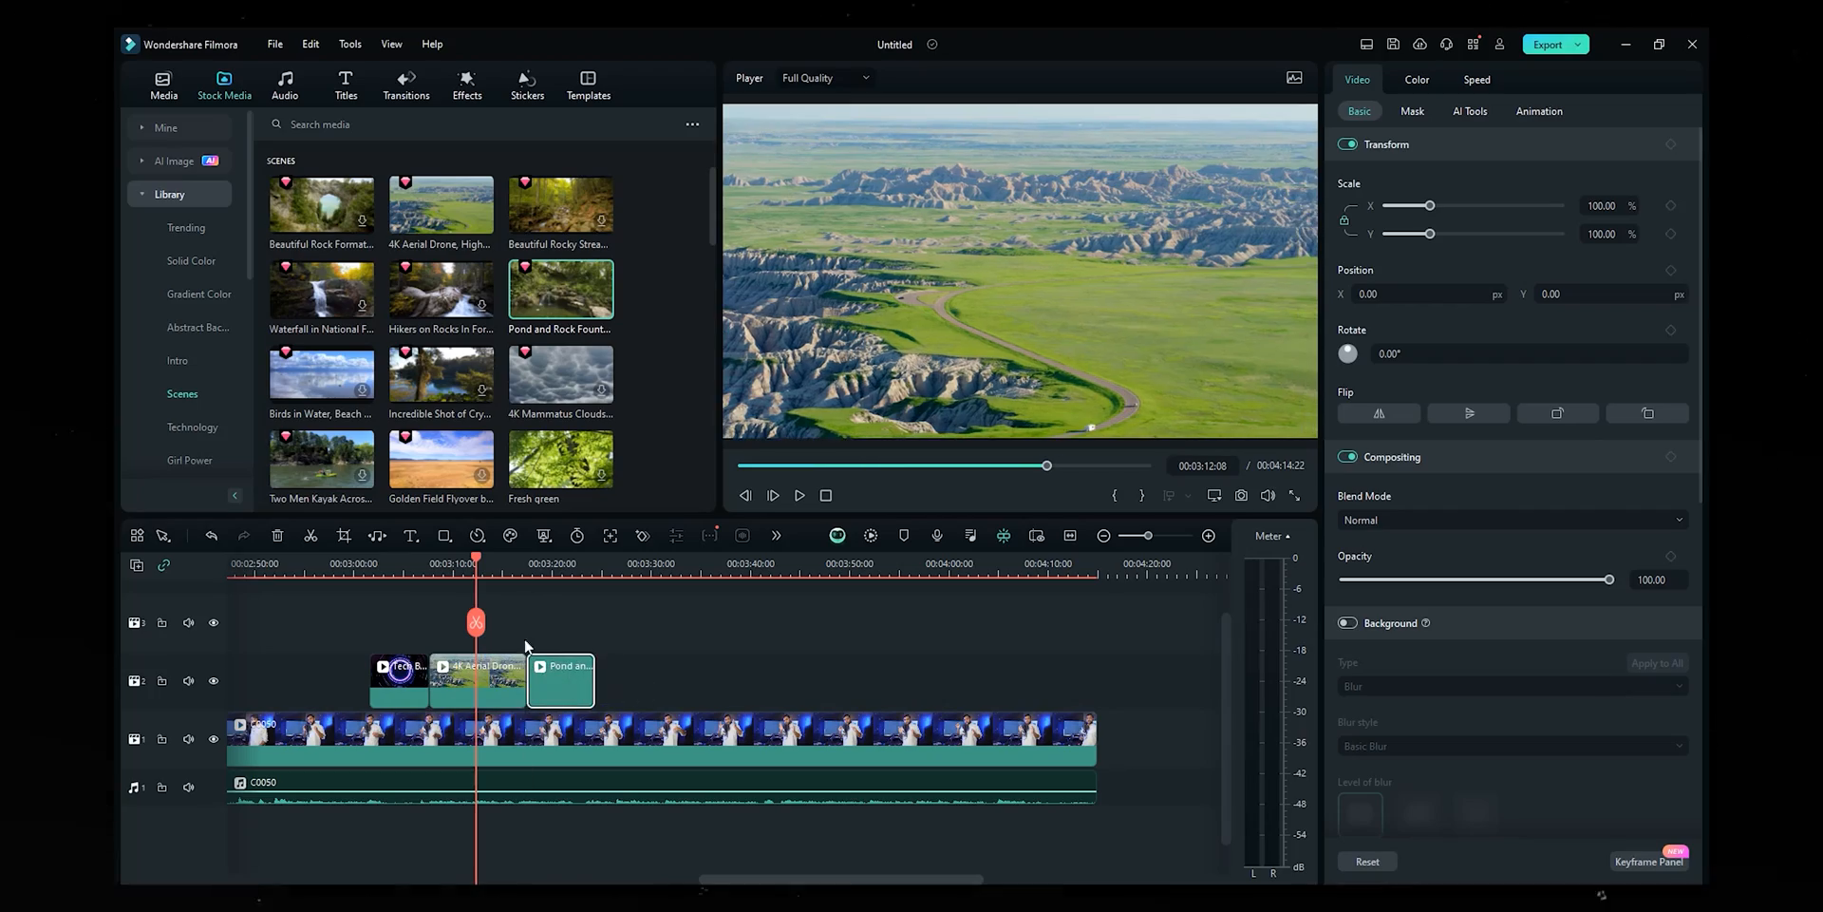
left_click(527, 573)
key("space")
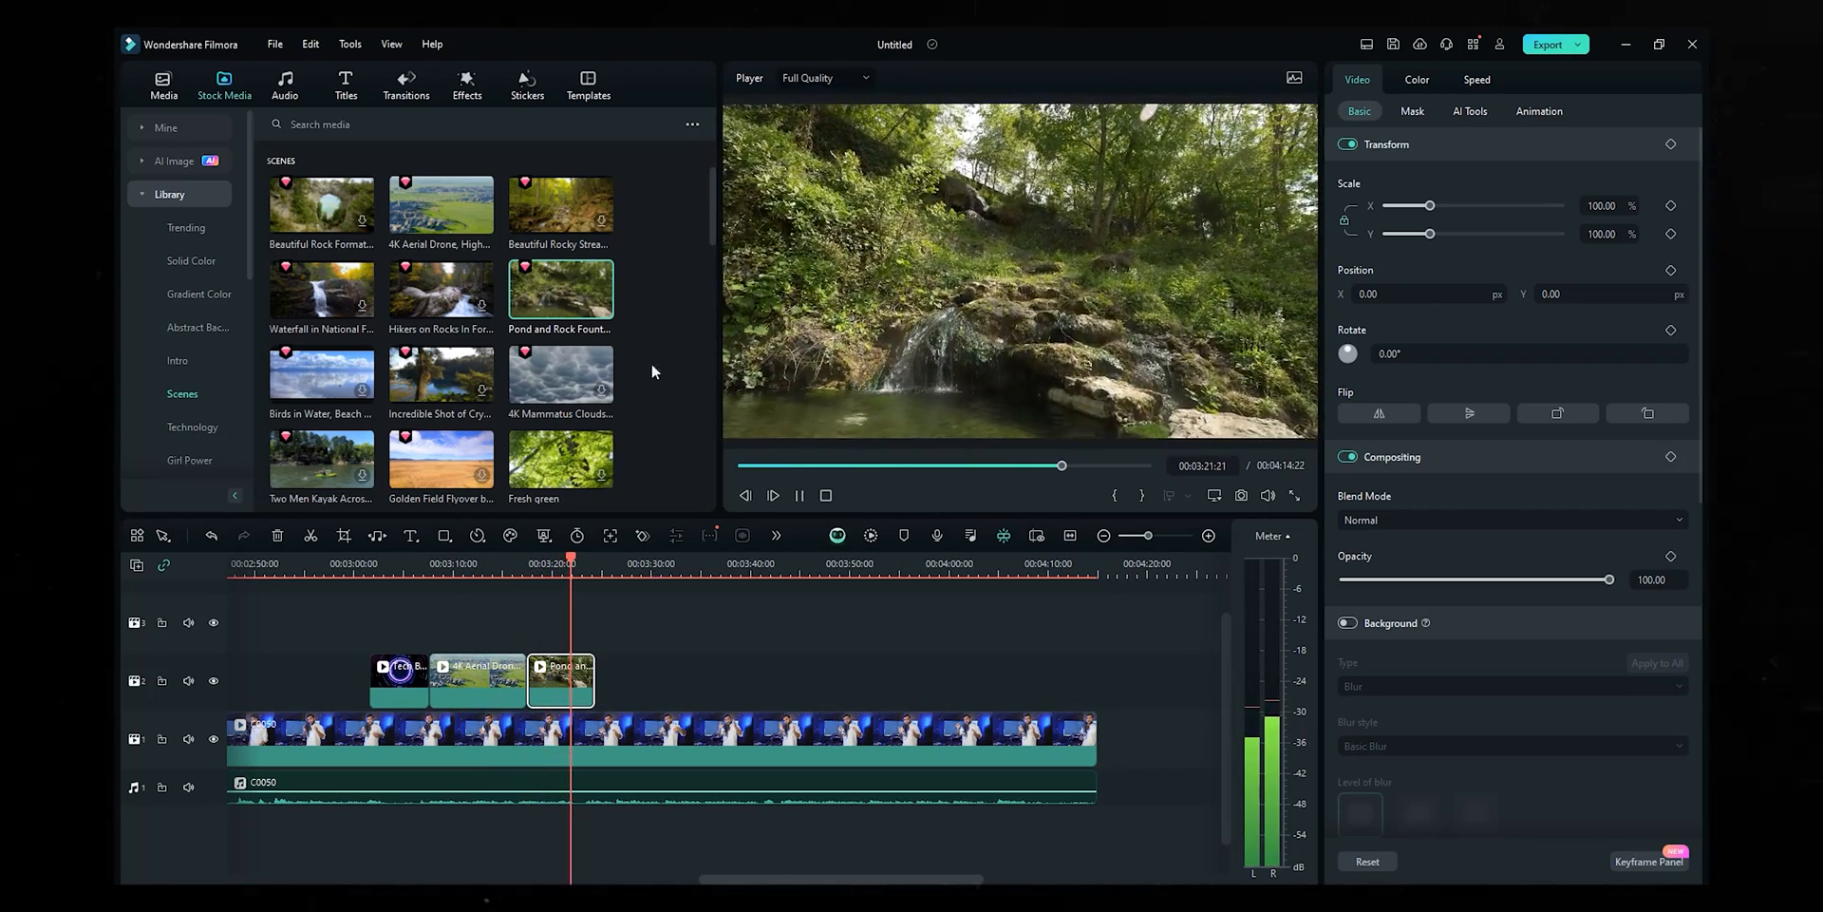
key("space")
- Browse the stock library to the Green Screen category
scroll(489, 378, "down", 1)
scroll(490, 378, "down", 10)
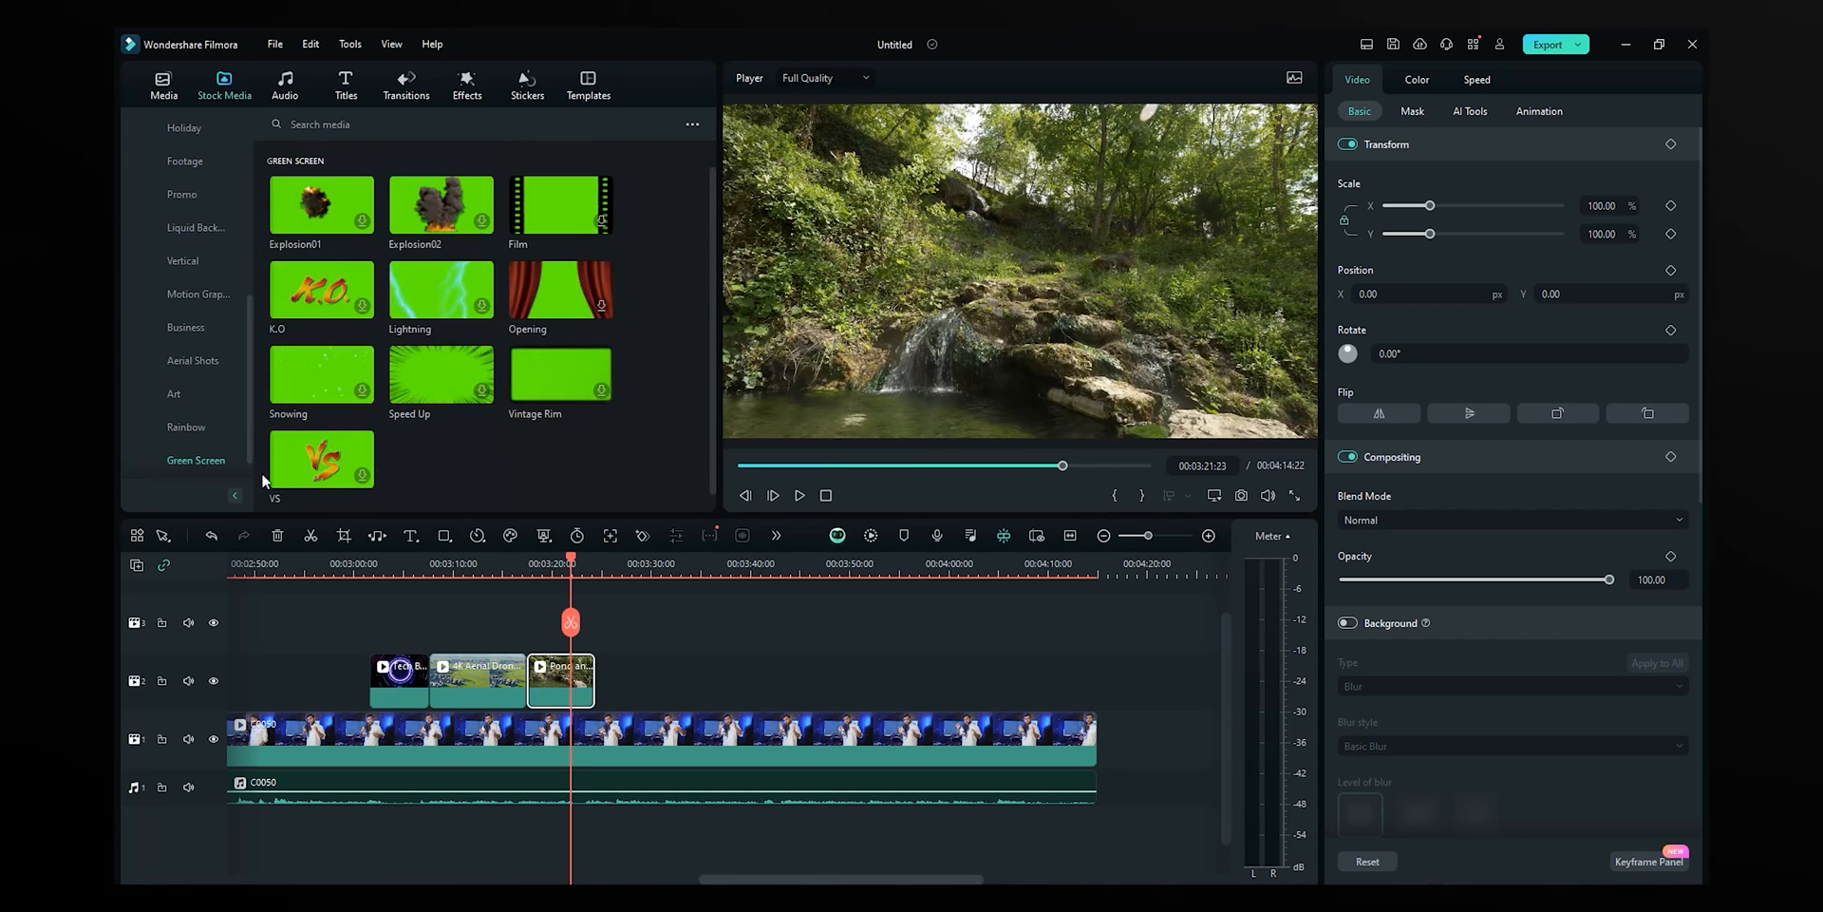
scroll(532, 465, "up", 4)
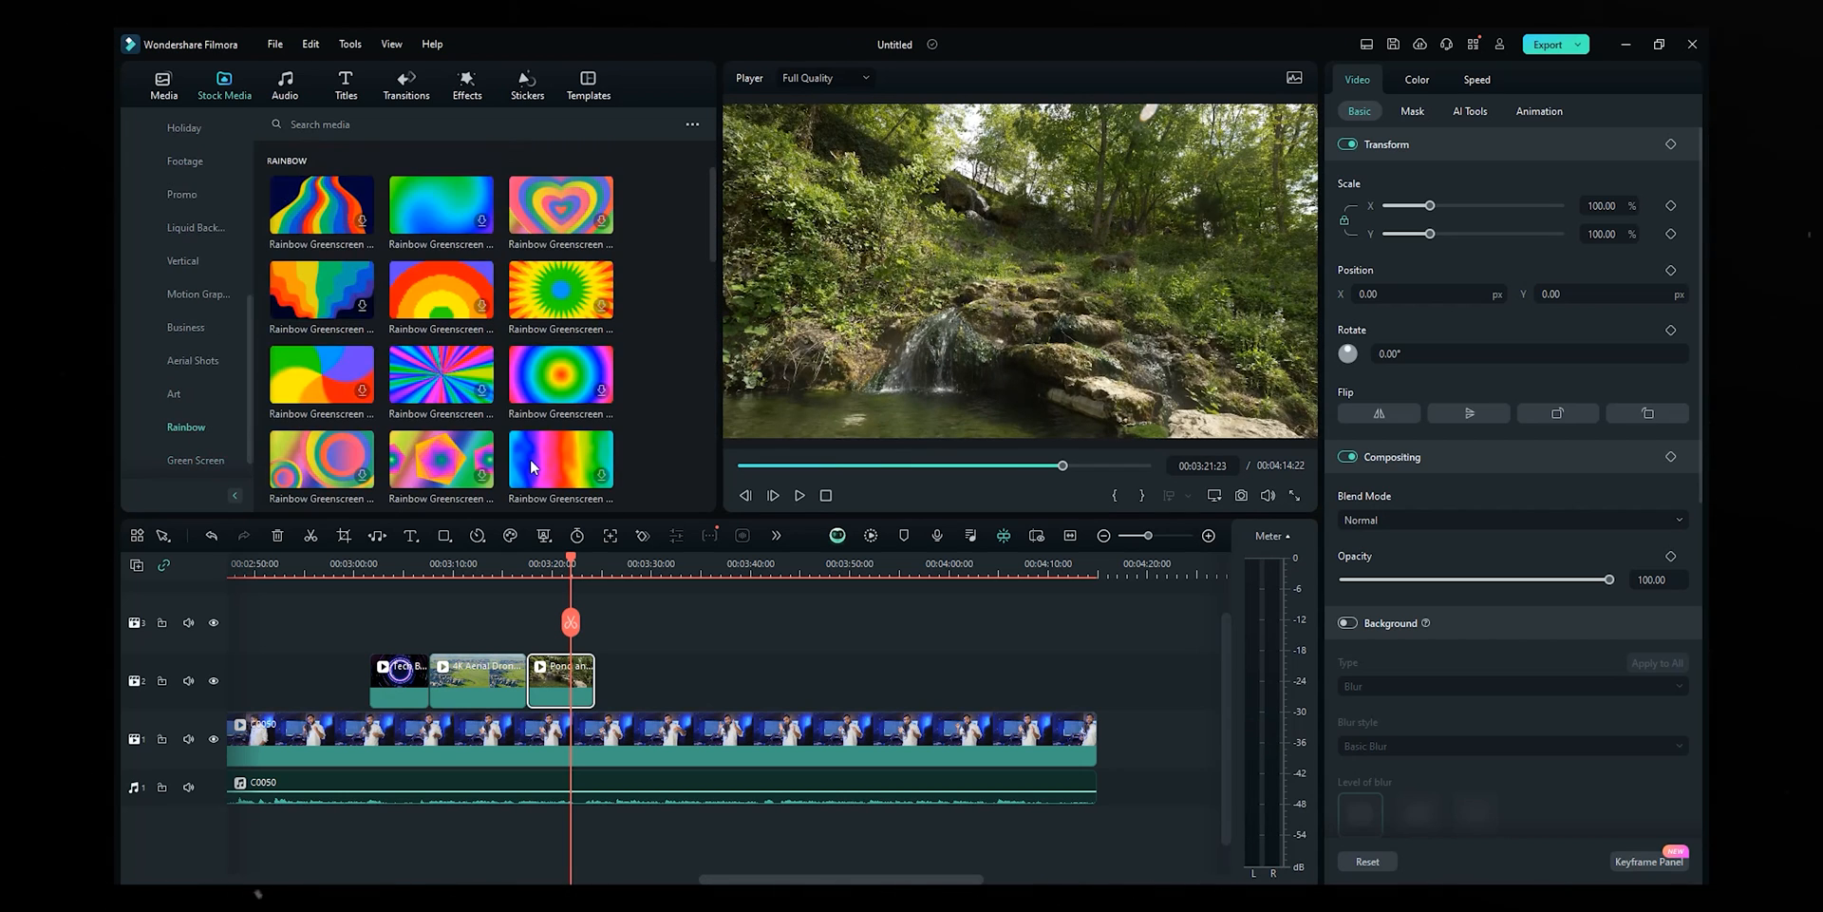
scroll(532, 465, "down", 3)
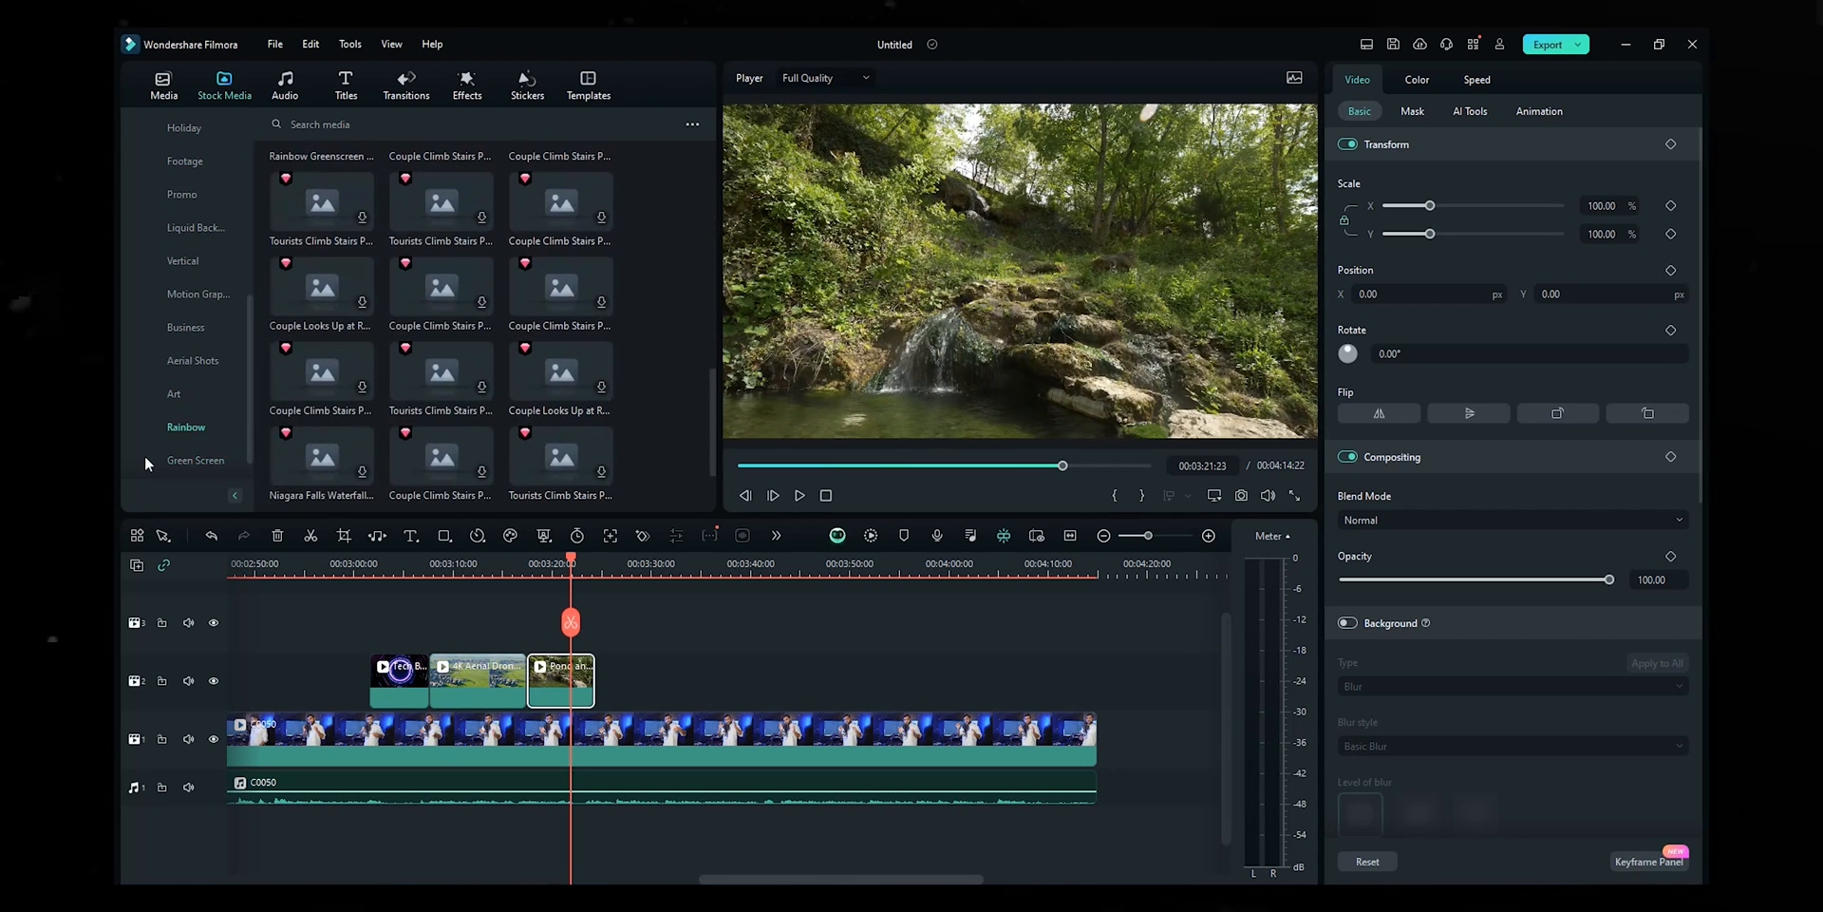
left_click(193, 462)
- Add the Speed Up green-screen clip after the pond clip and chroma-key out its green
left_click_drag(719, 287, 695, 197)
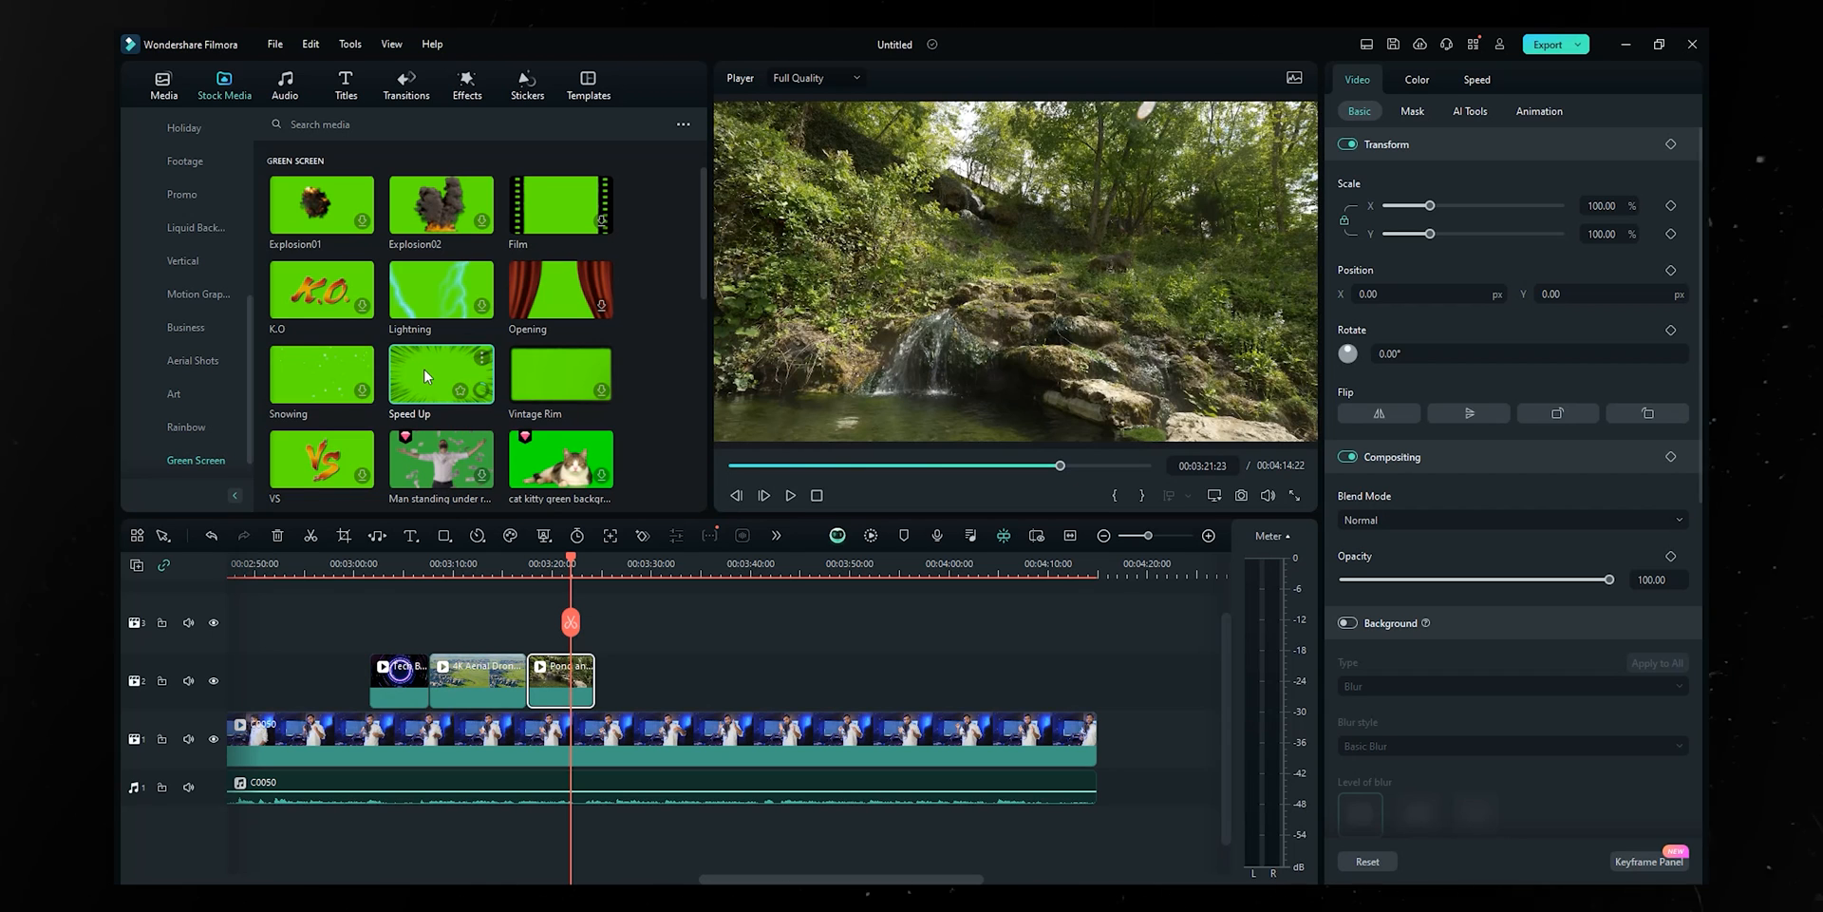
left_click_drag(424, 375, 619, 680)
left_click(615, 600)
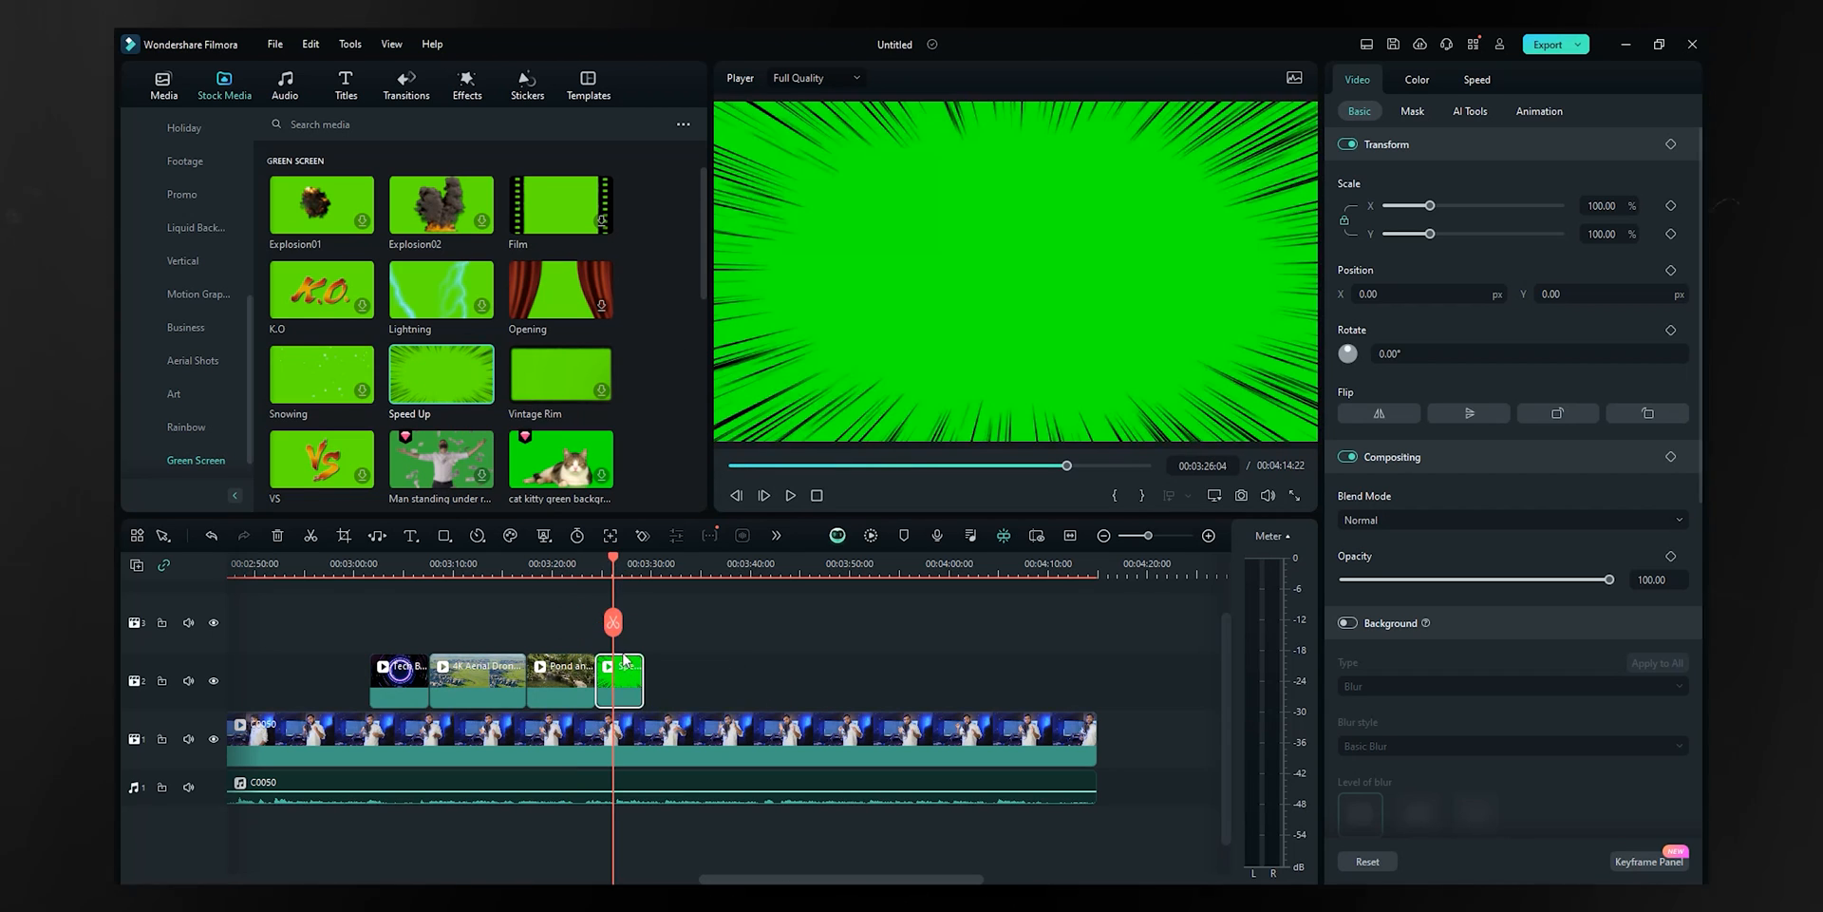
left_click(1470, 111)
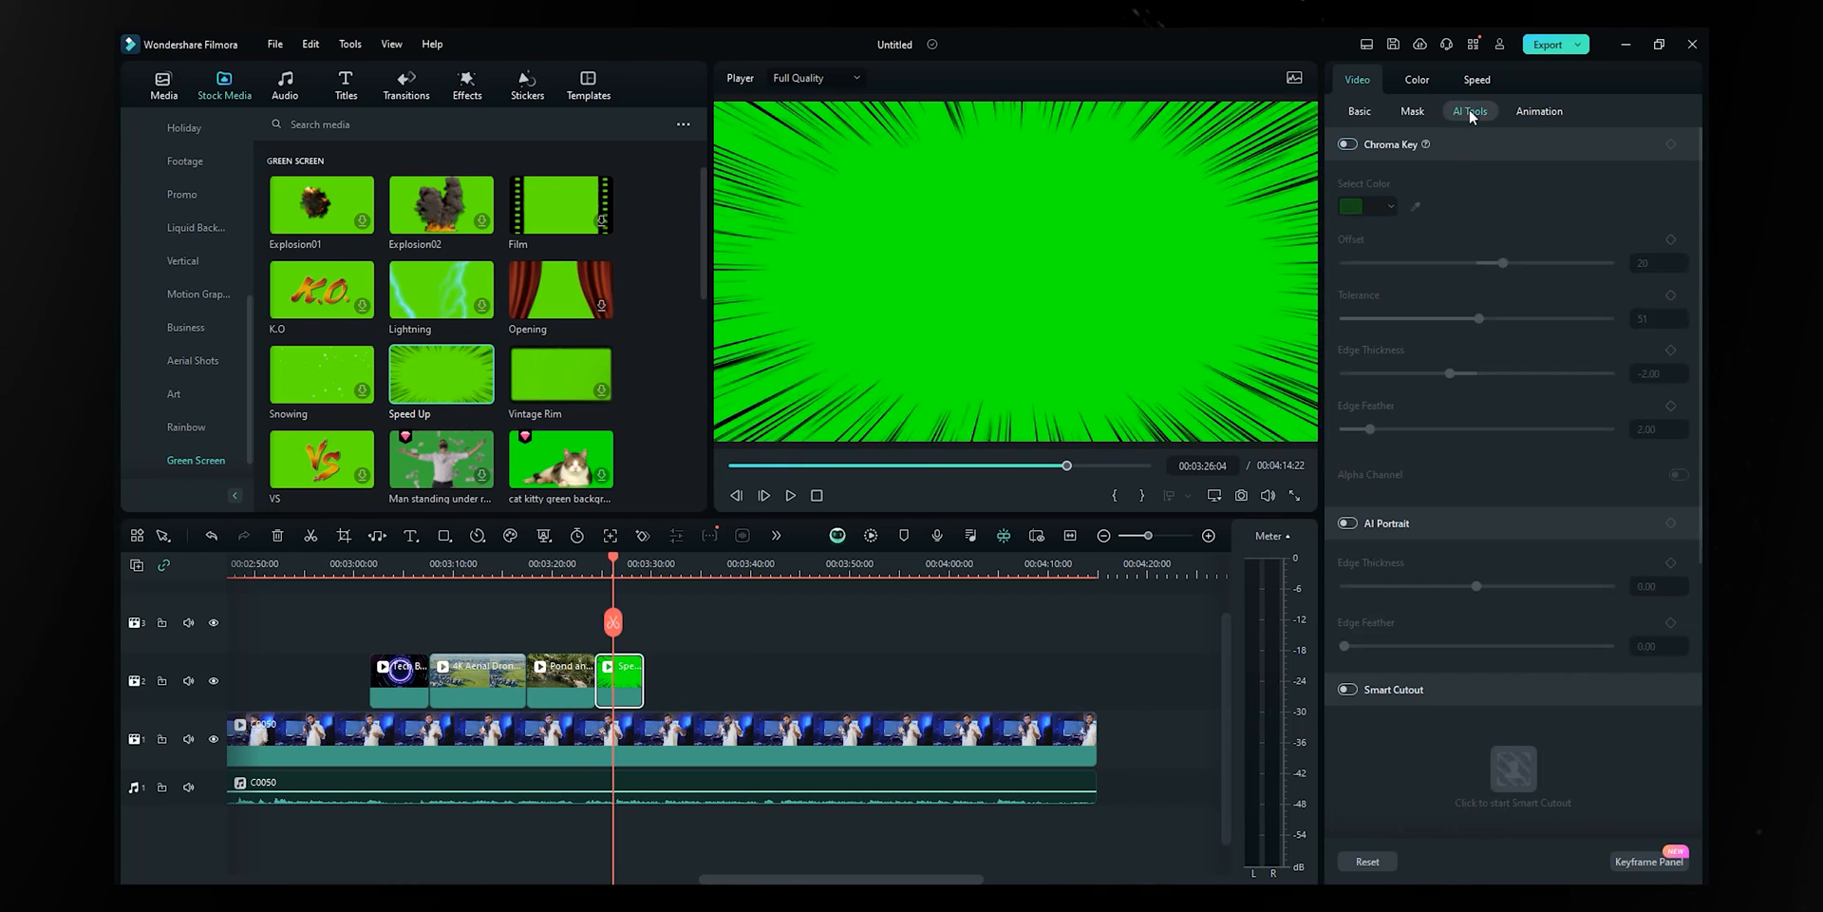
left_click(1348, 145)
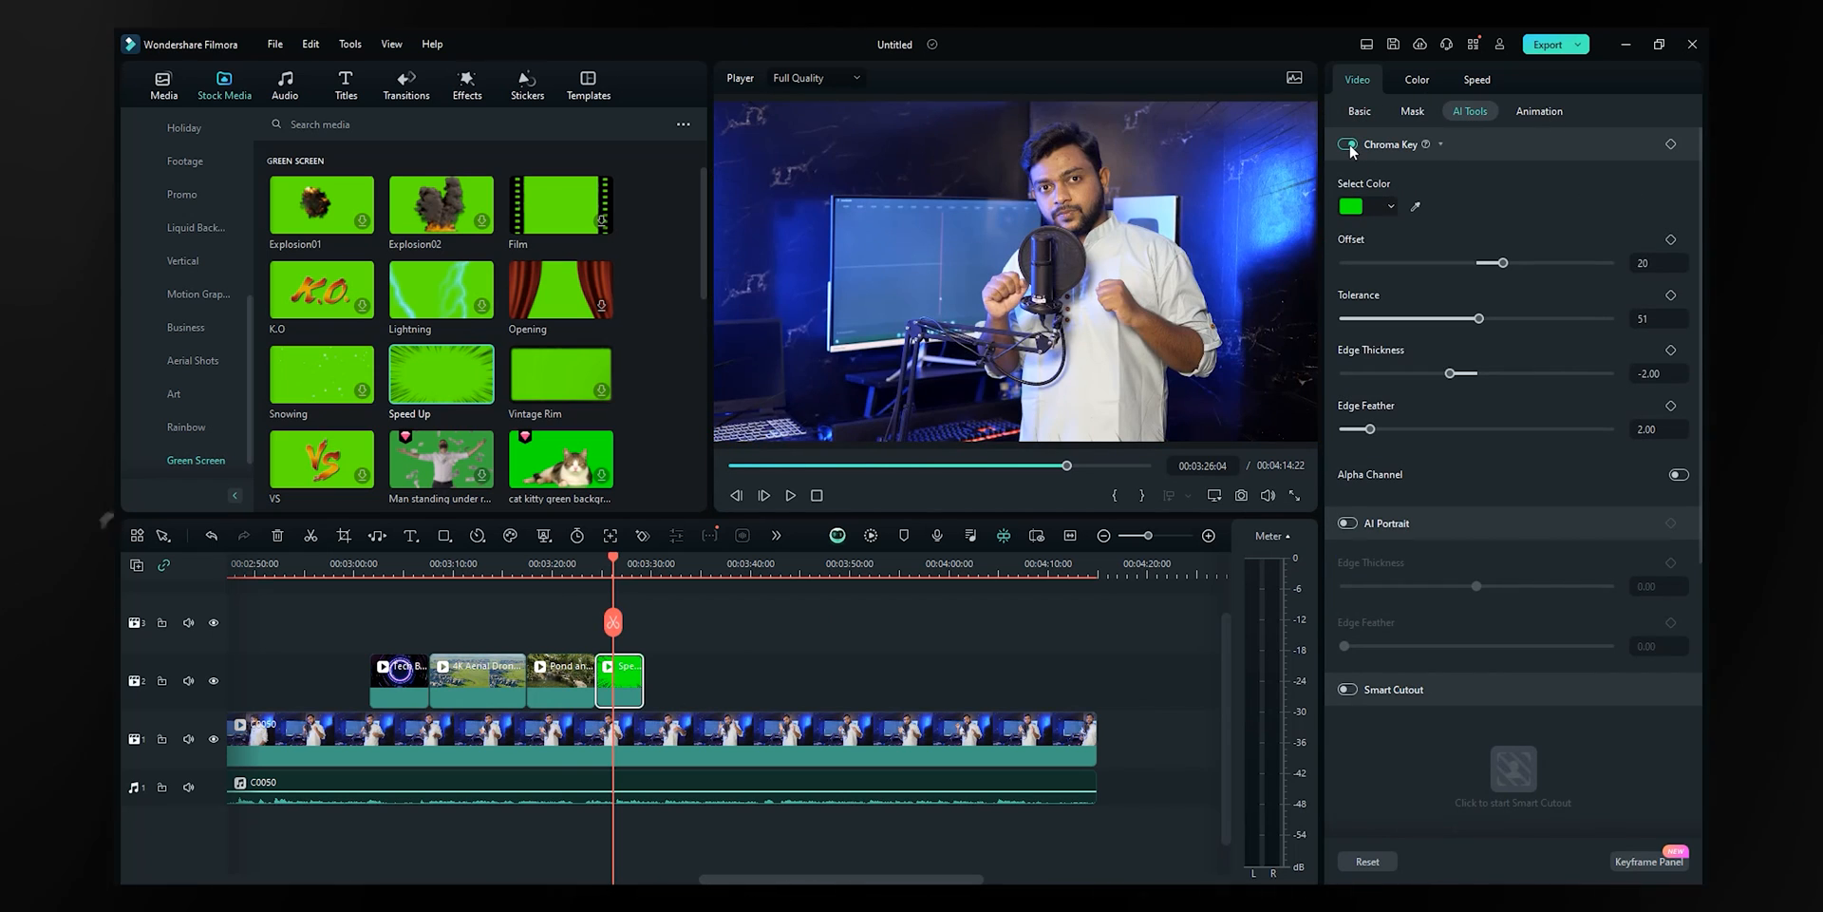
- Move the keyed Speed Up clip to track 3 above the aerial shot, preview, and deselect it
left_click_drag(606, 682, 442, 622)
left_click(441, 569)
key("space")
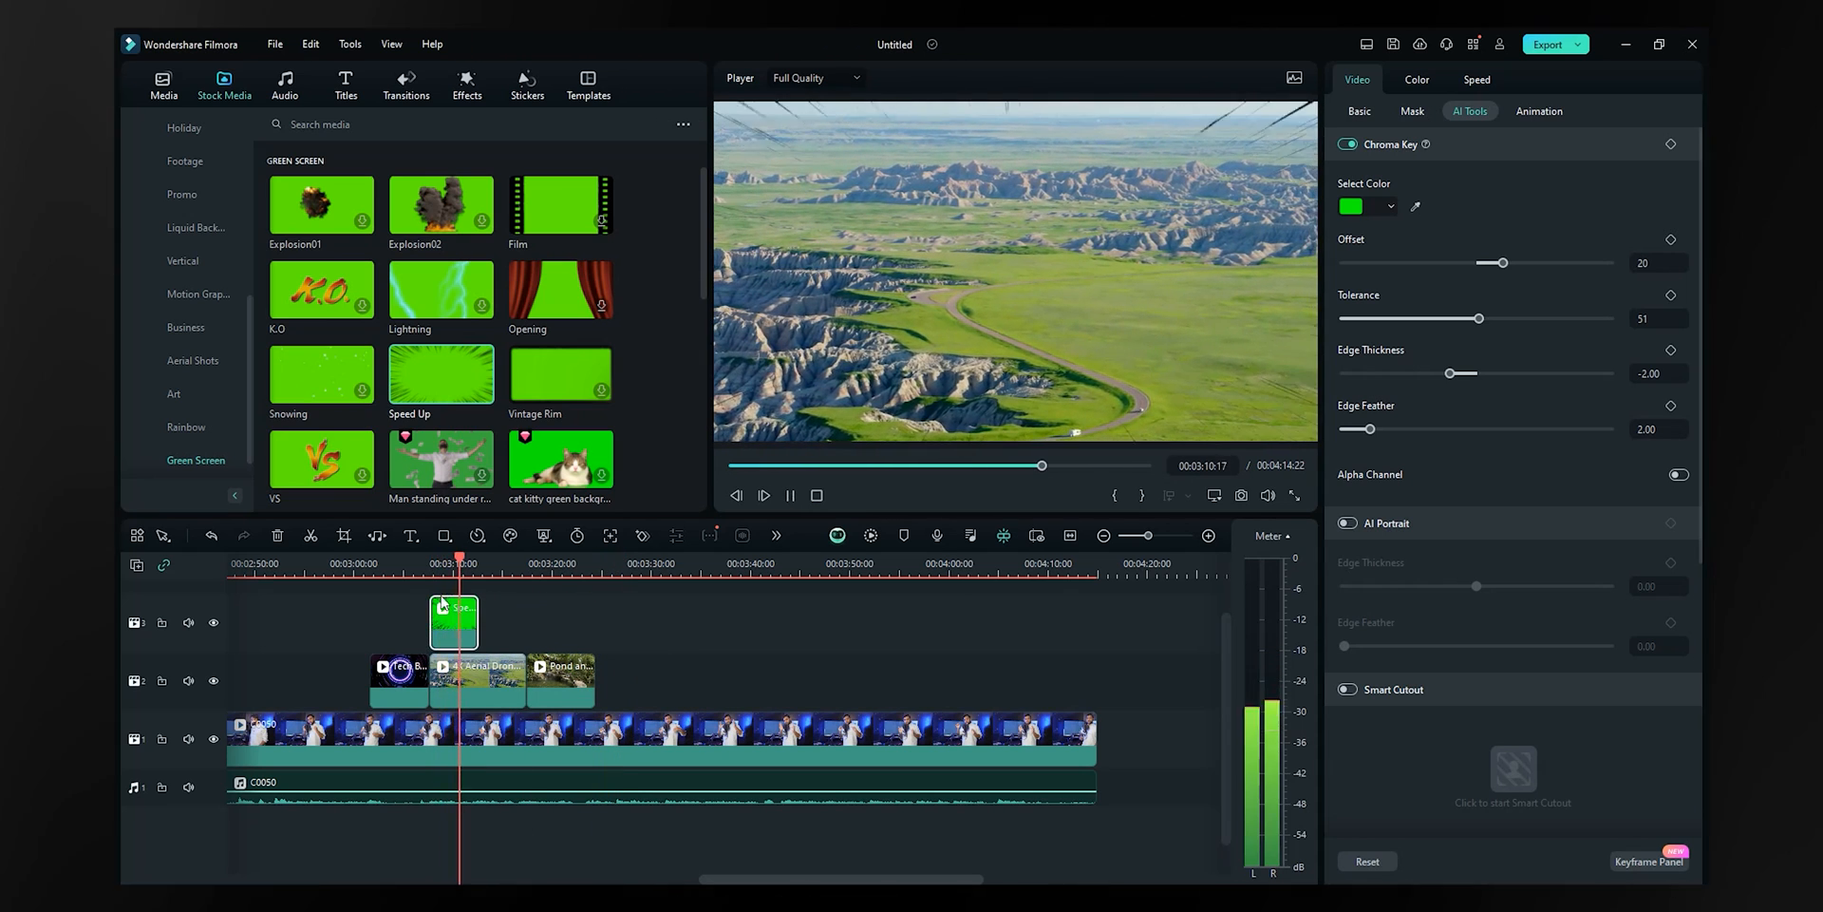
key("space")
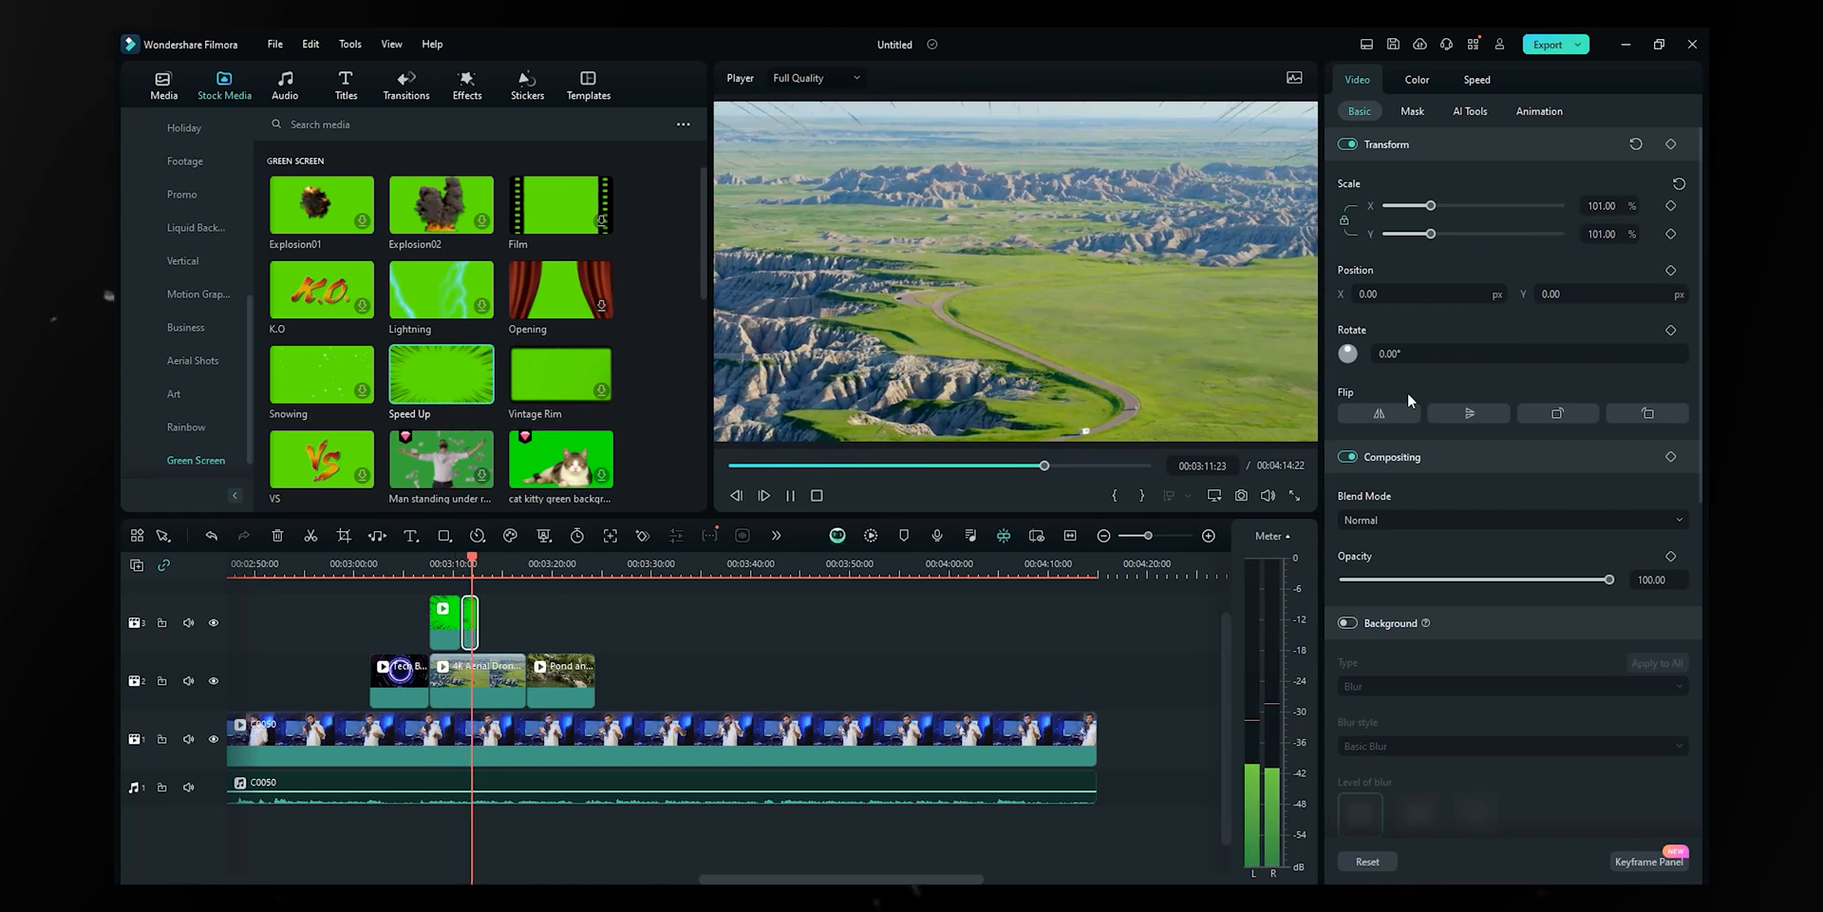
key("space")
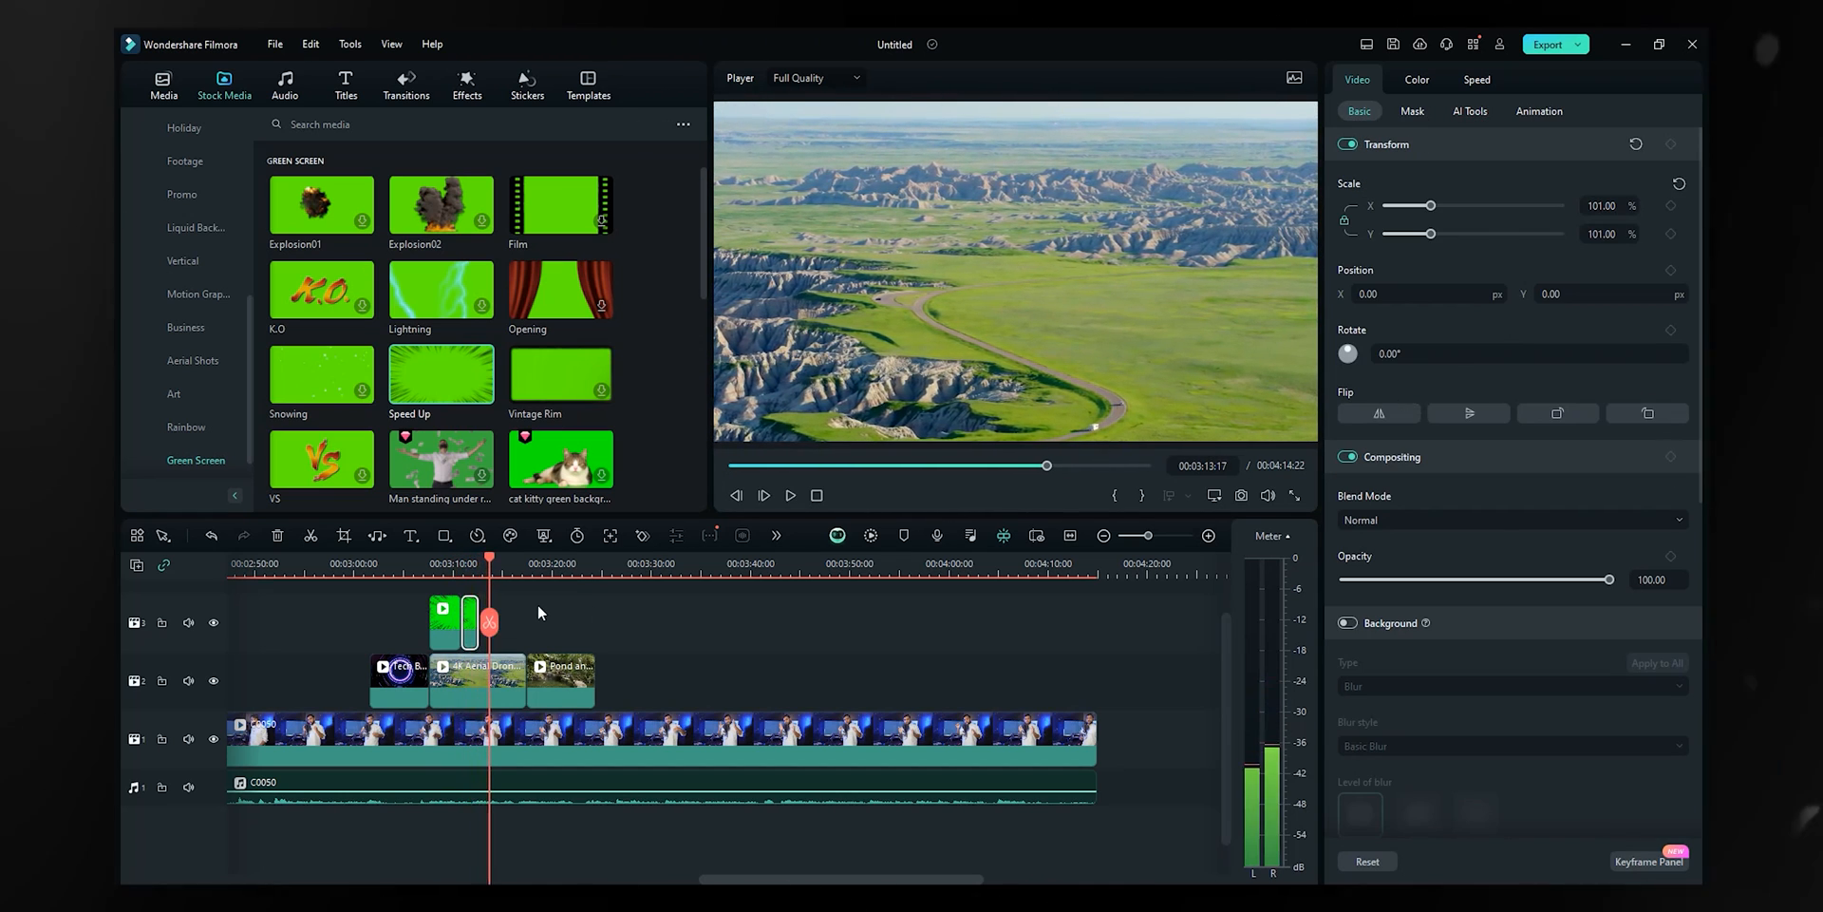
left_click(537, 604)
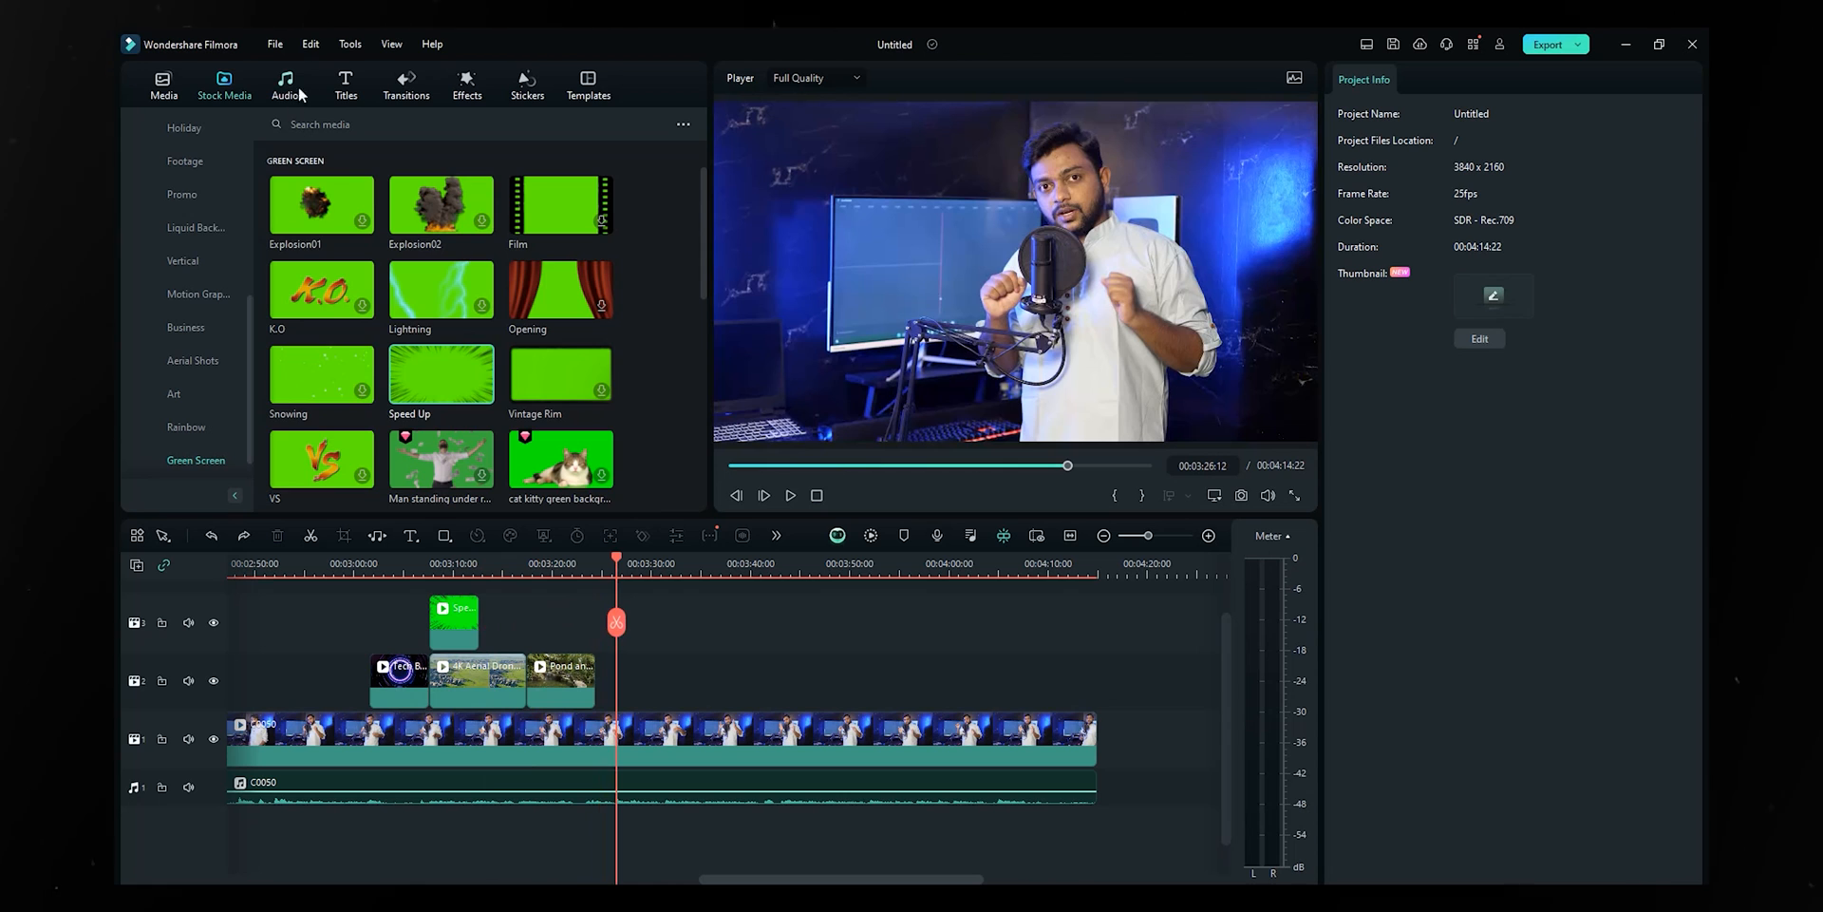
- Preview the Ceeling like Ibiza music track and drop it on a new audio track
left_click(290, 87)
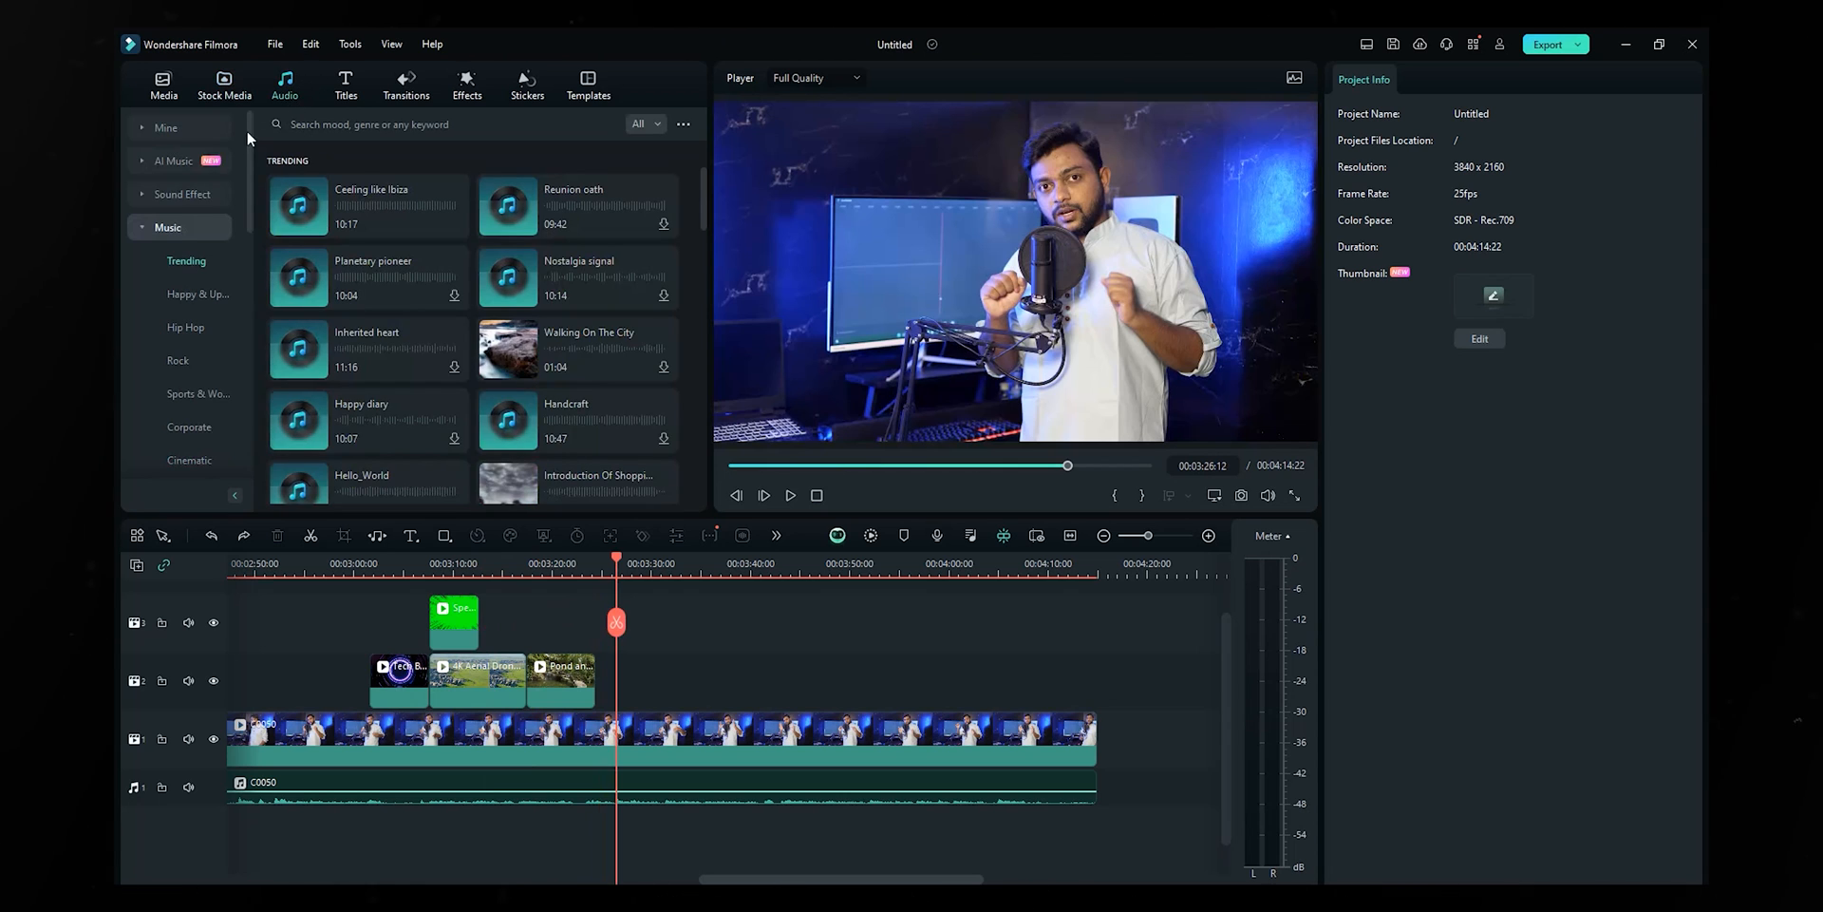
left_click(179, 194)
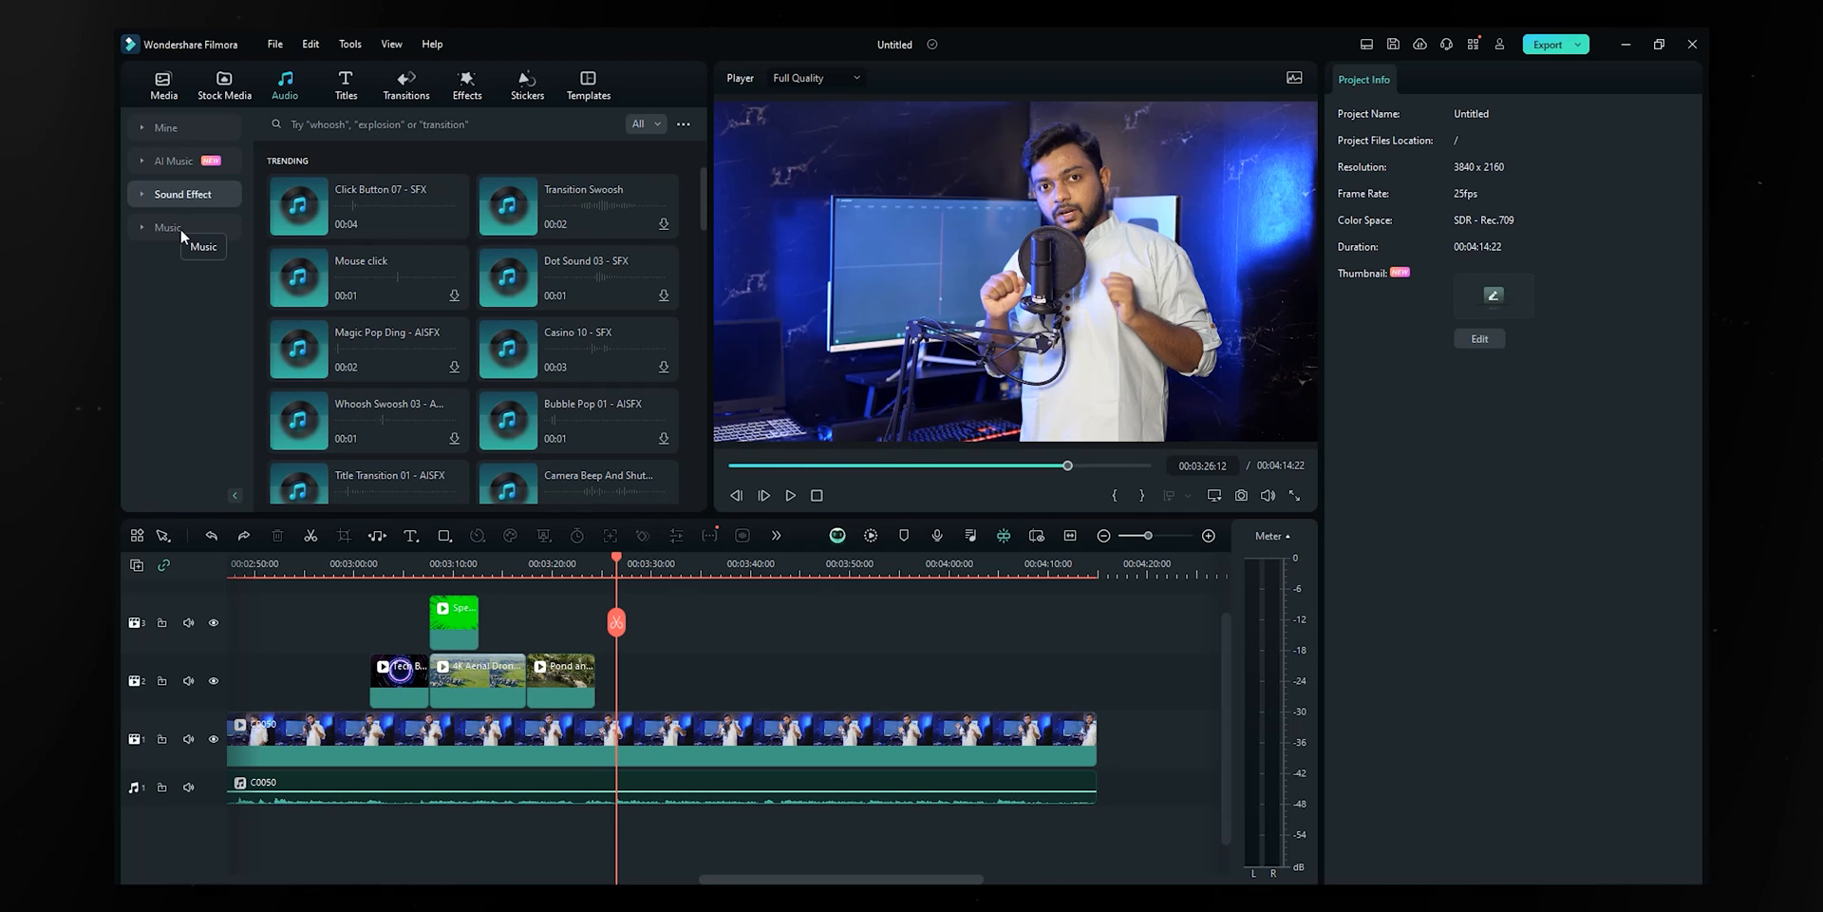
left_click(180, 230)
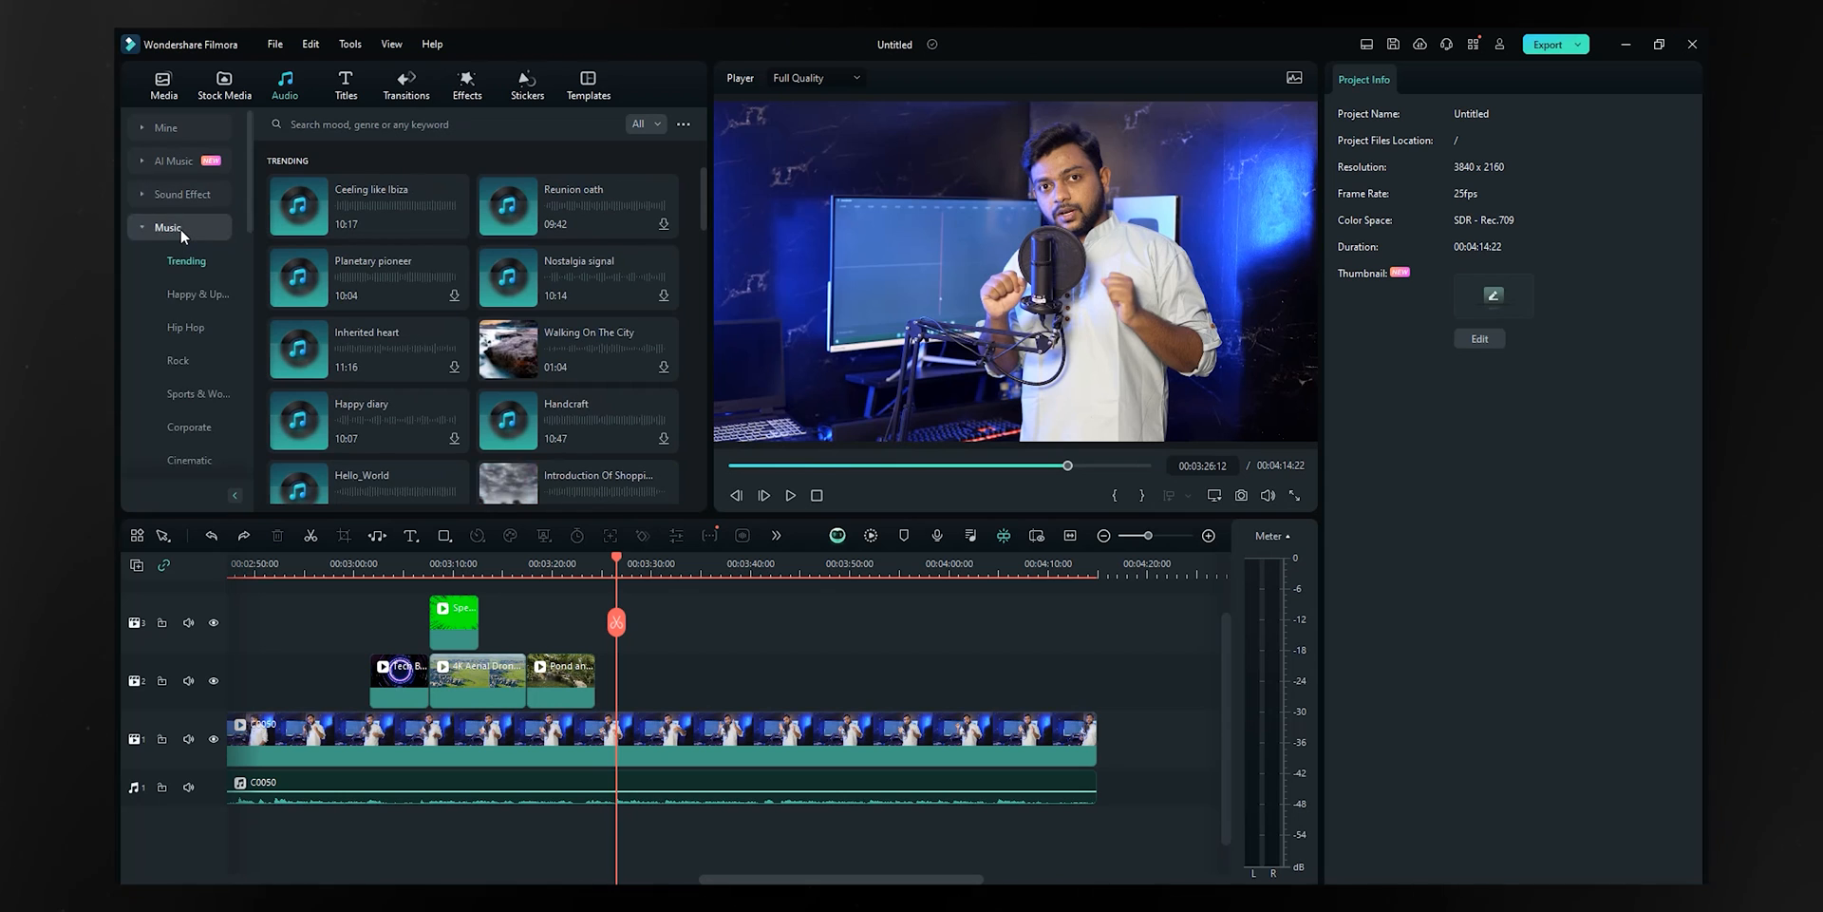
left_click(317, 209)
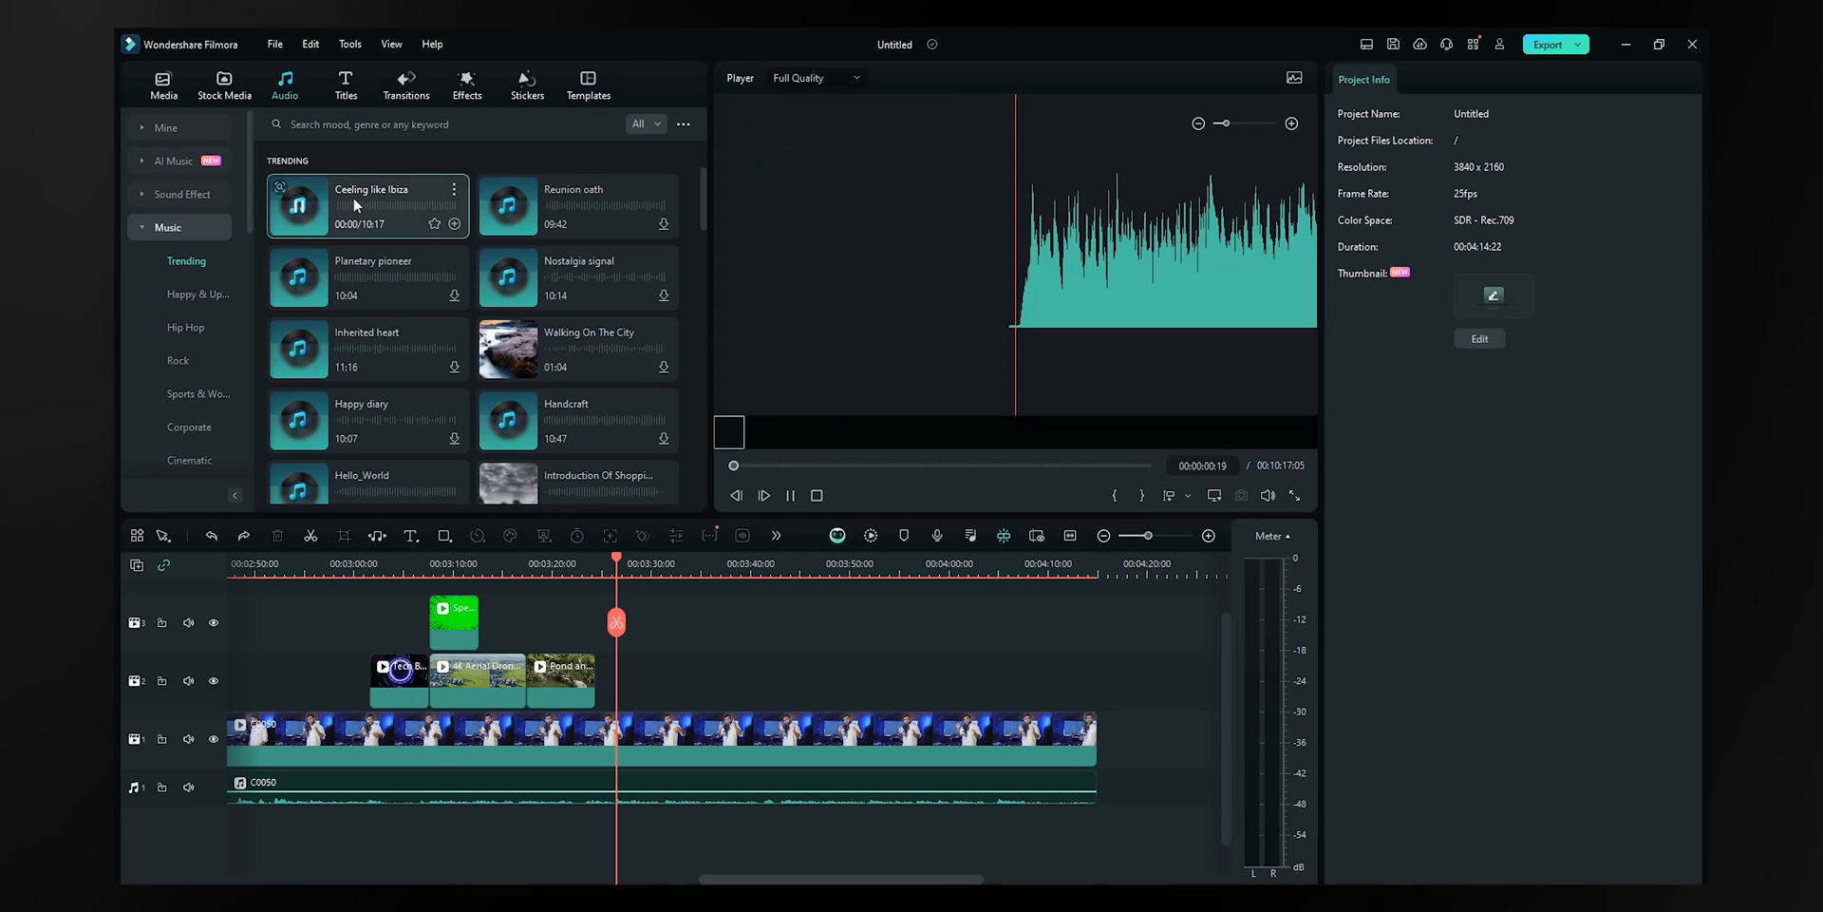
left_click_drag(354, 197, 280, 817)
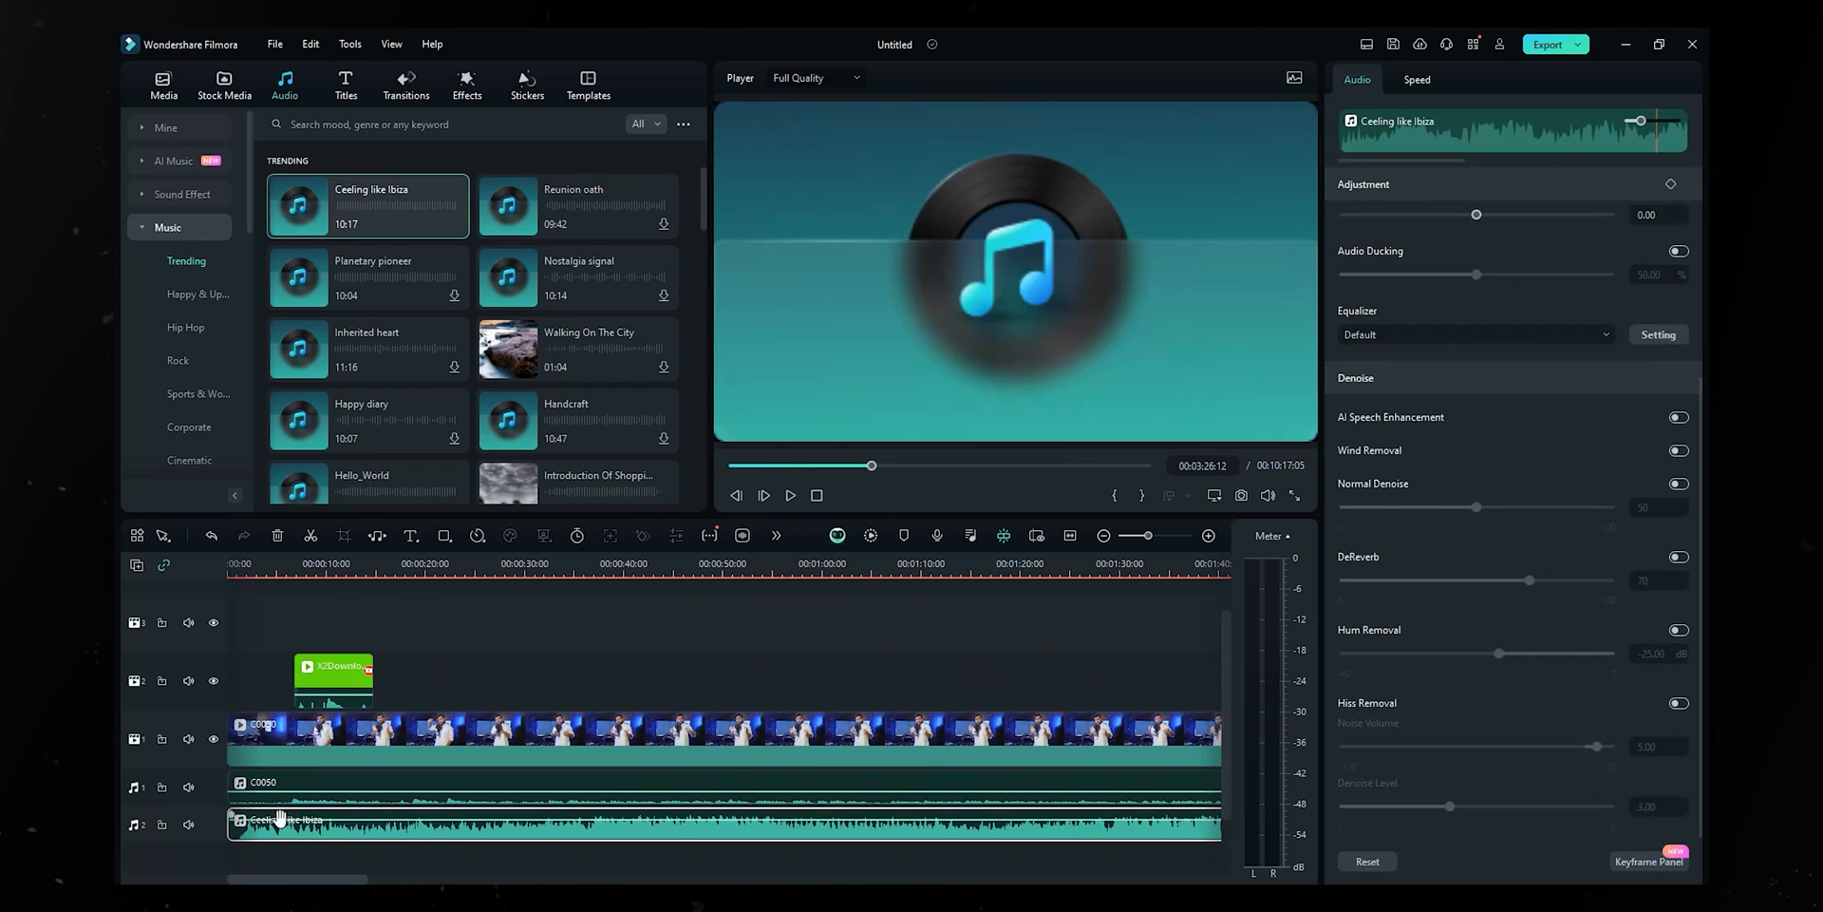
- Play the project from near the start to hear the music, then move the playhead to about 3:03
left_click_drag(274, 571, 188, 623)
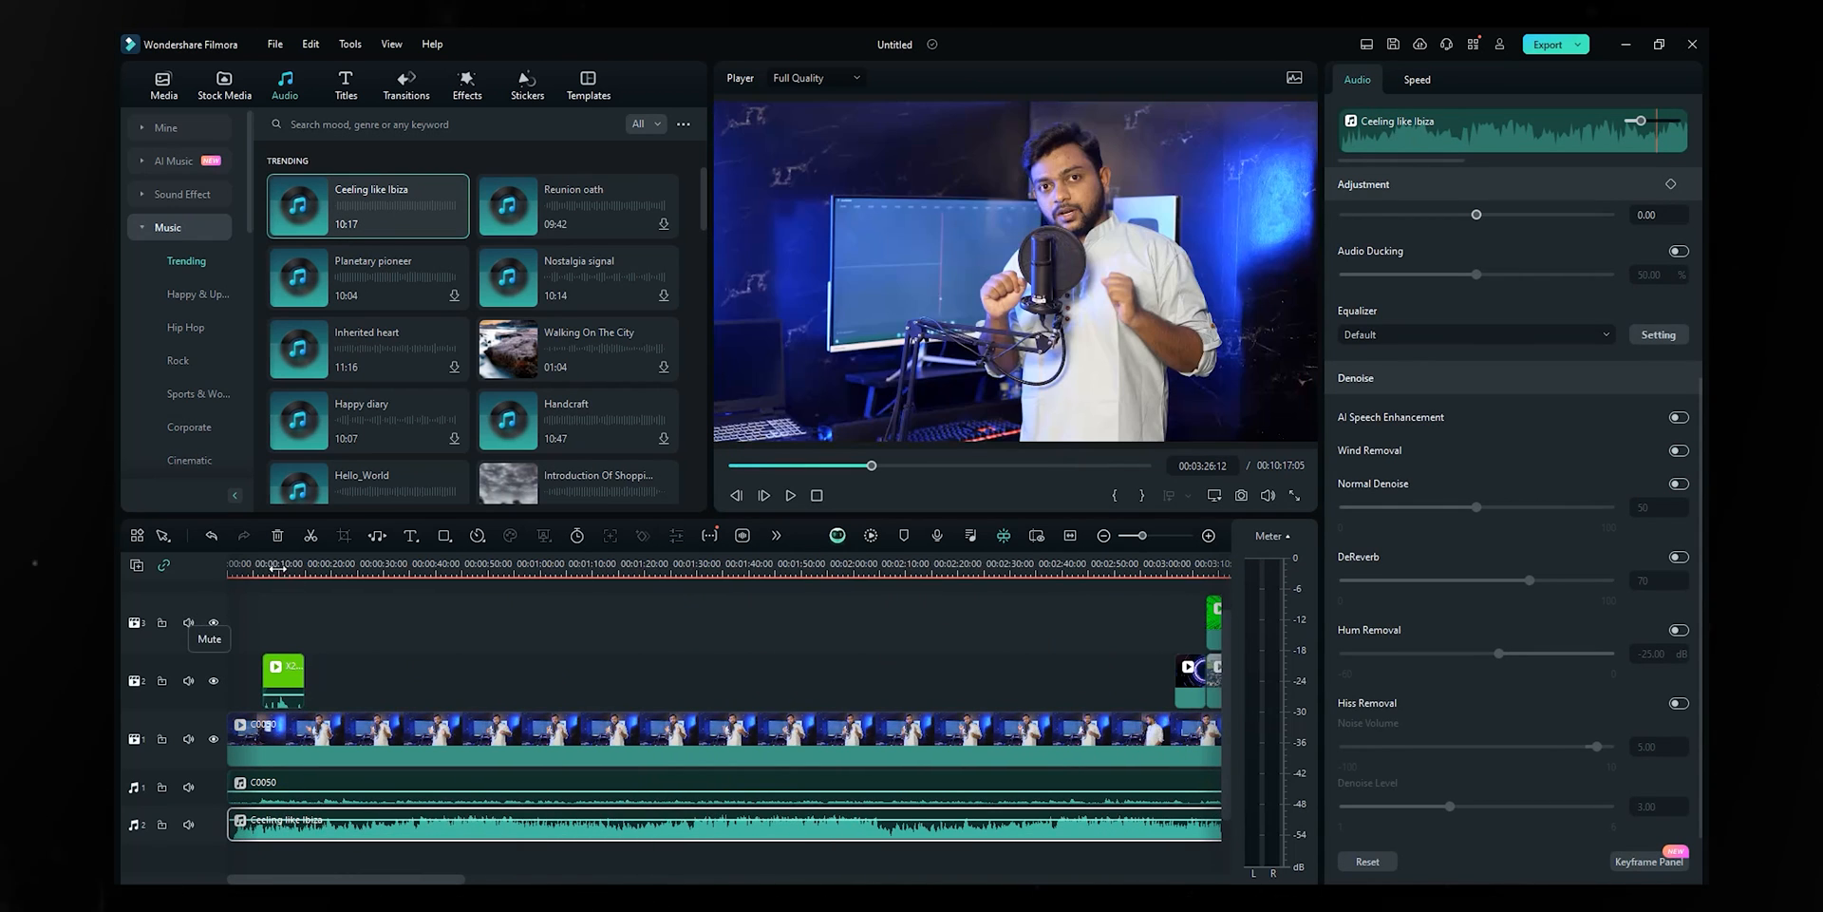
left_click_drag(275, 568, 253, 570)
left_click(245, 575)
key("space")
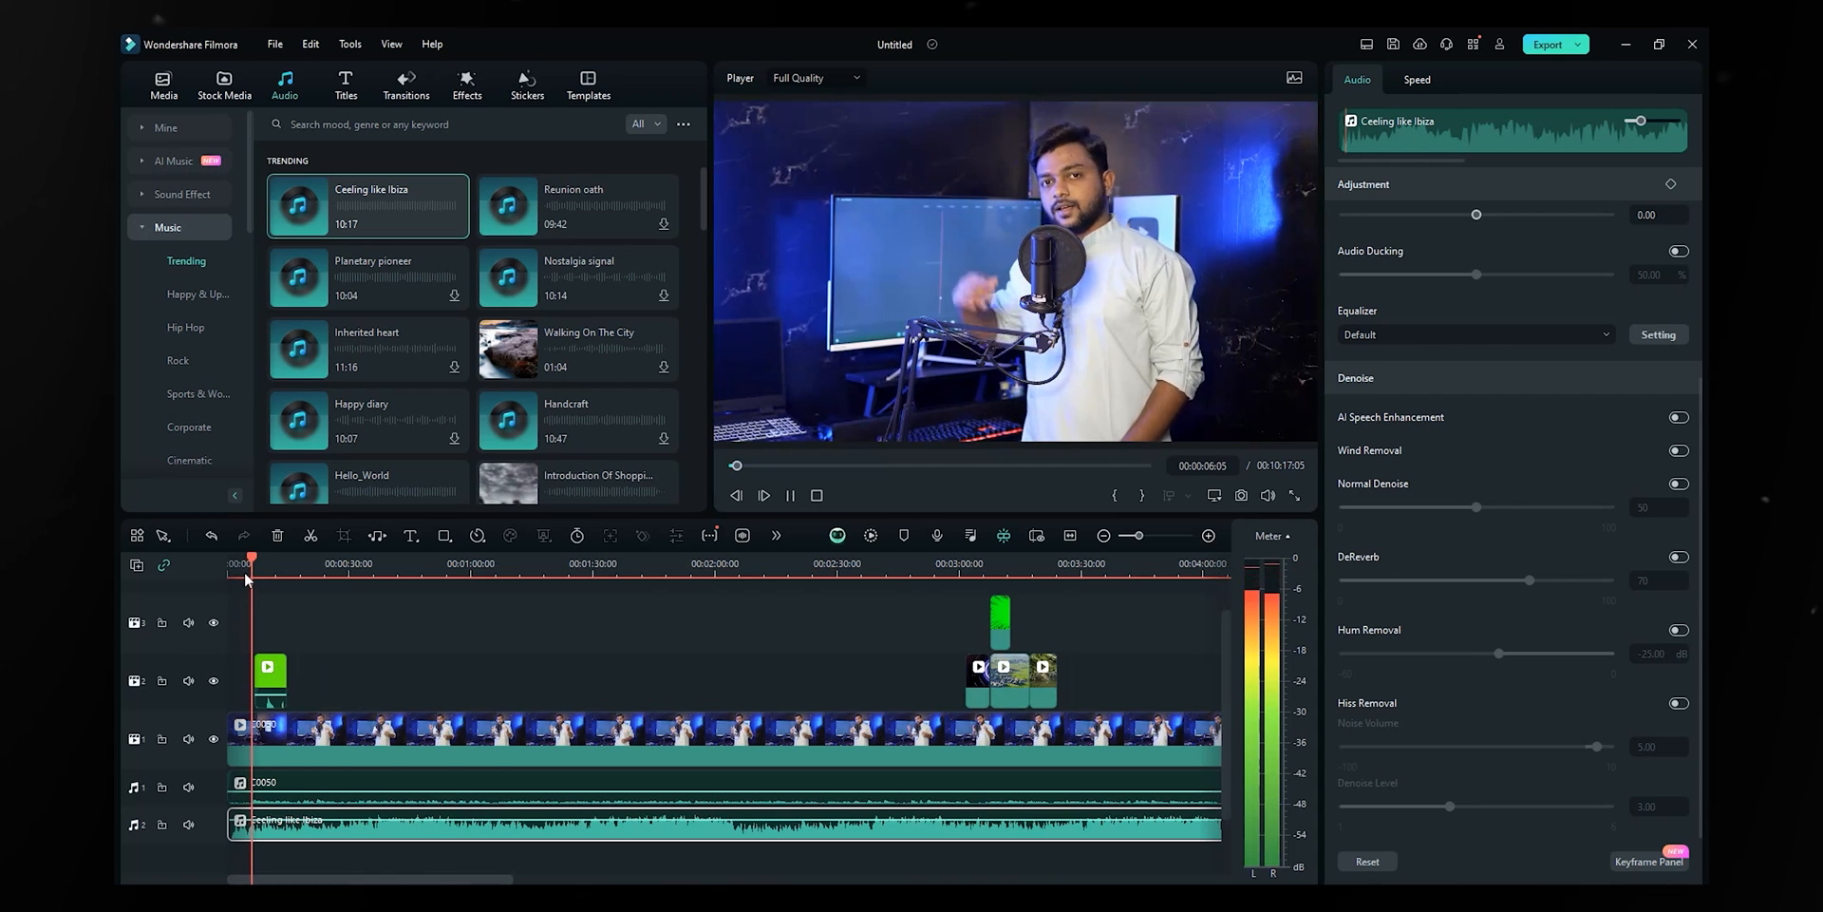
key("space")
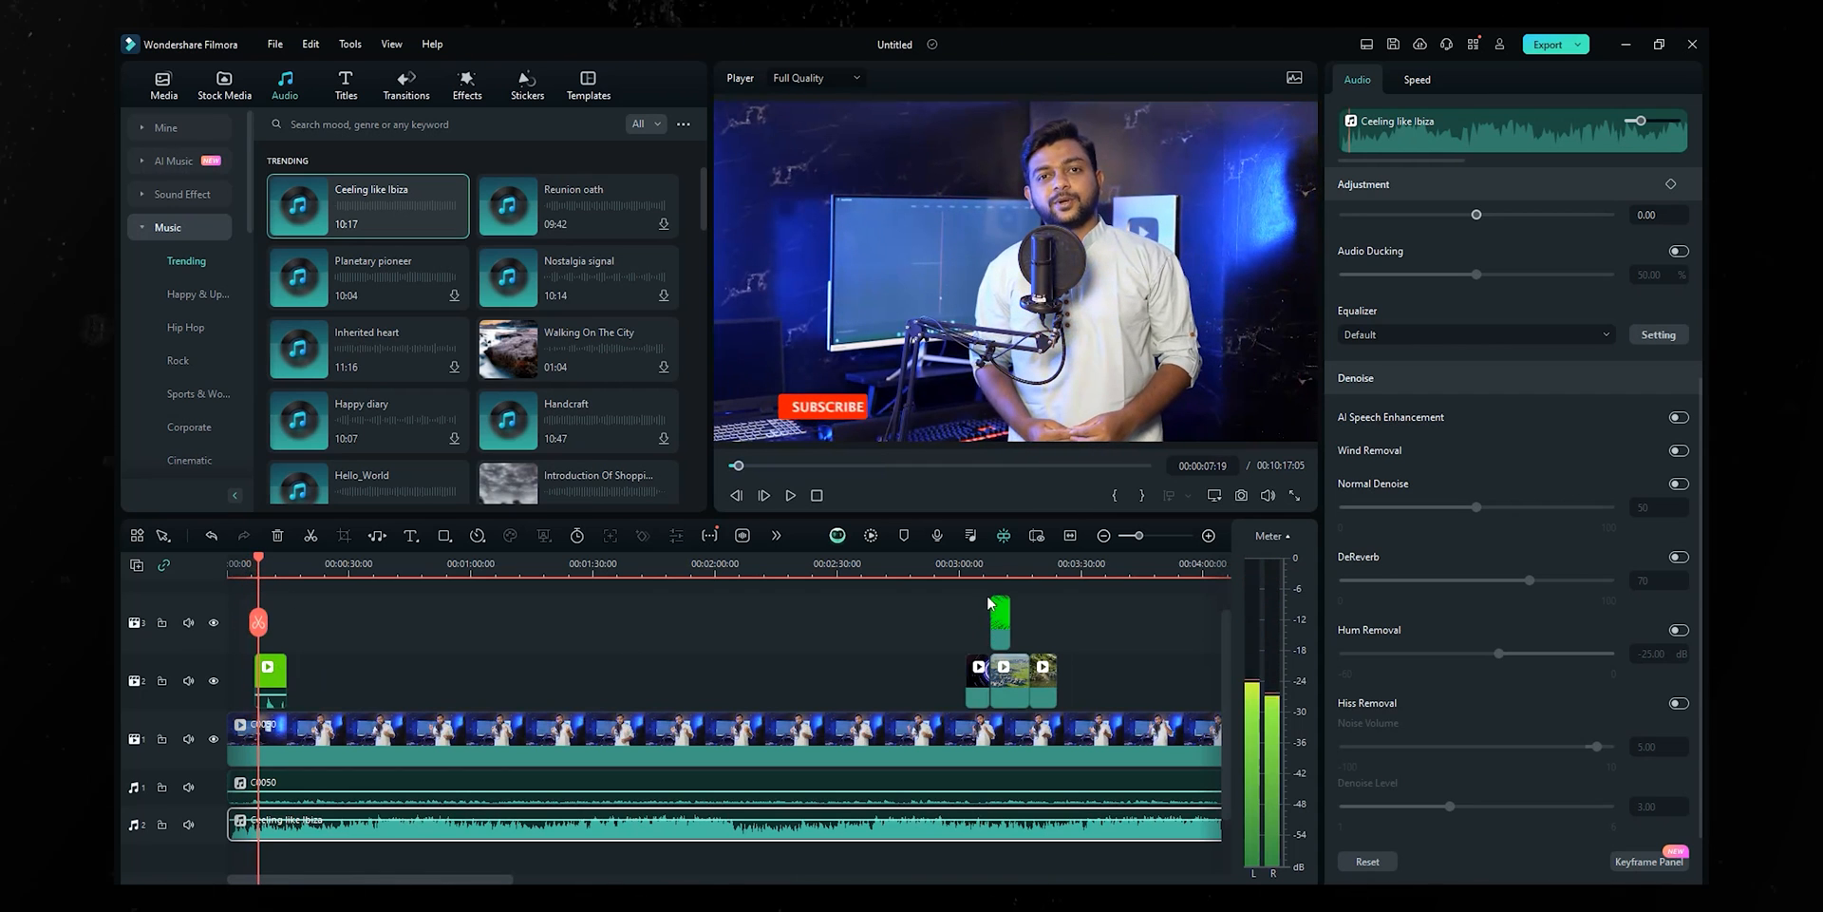
left_click(973, 565)
- Play the b-roll section from 3:03, then show the Cinematic music category
key("space")
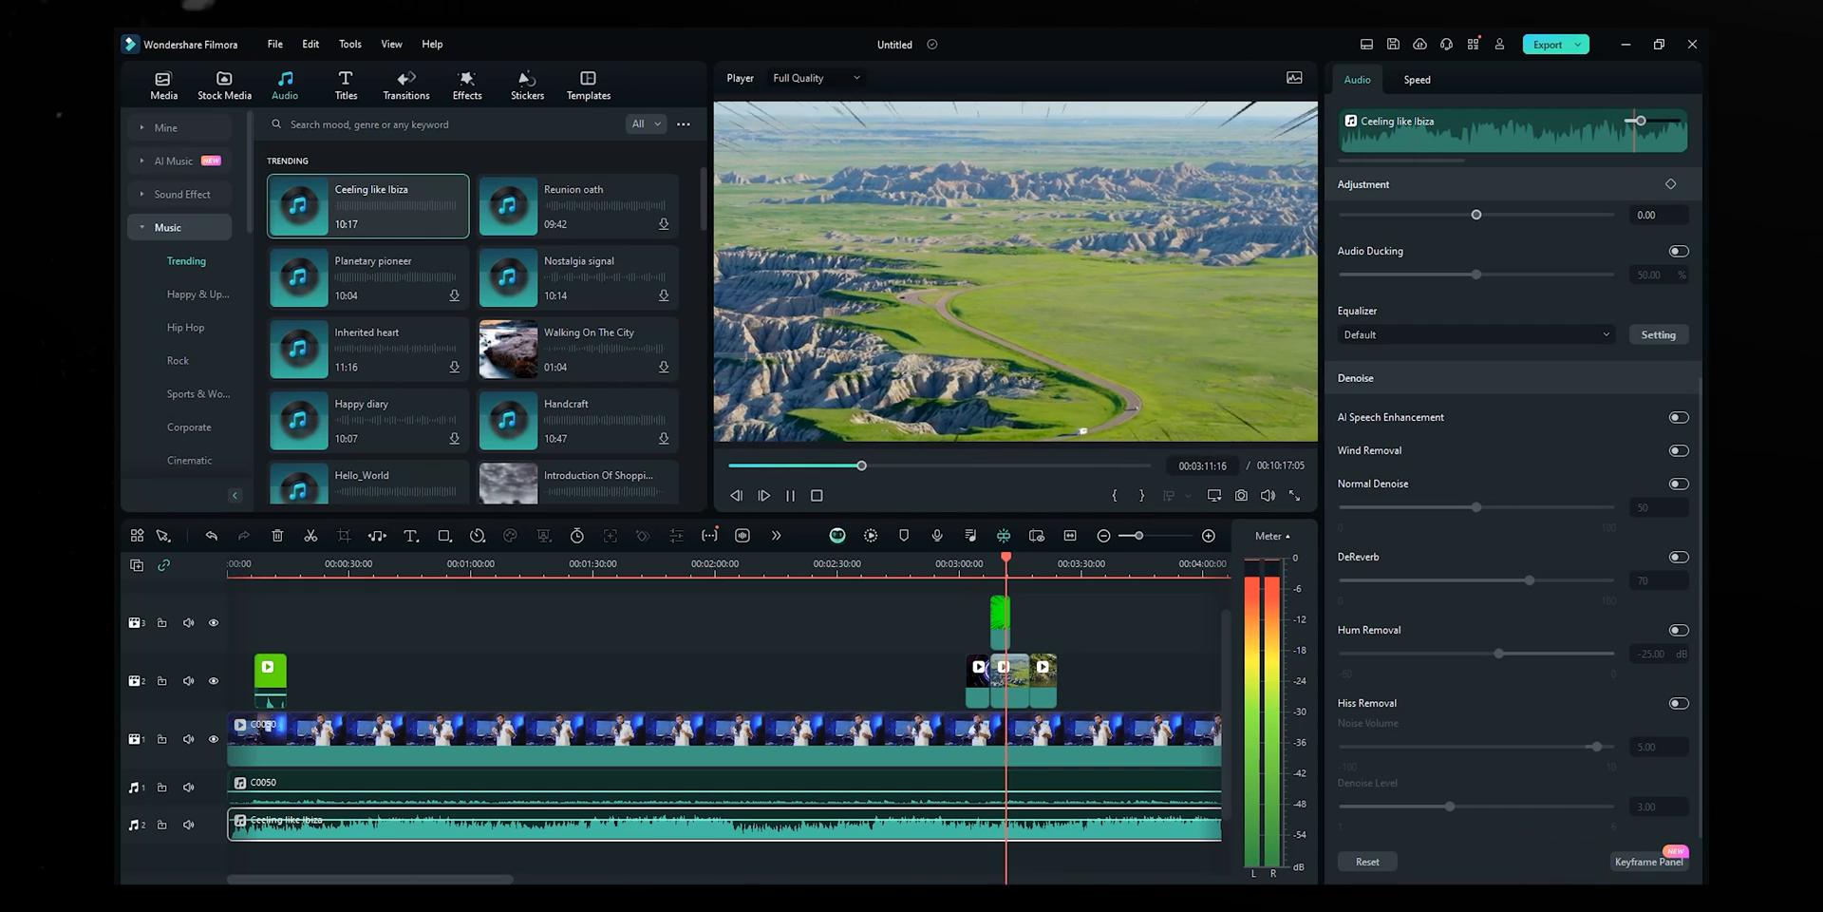
left_click(1581, 903)
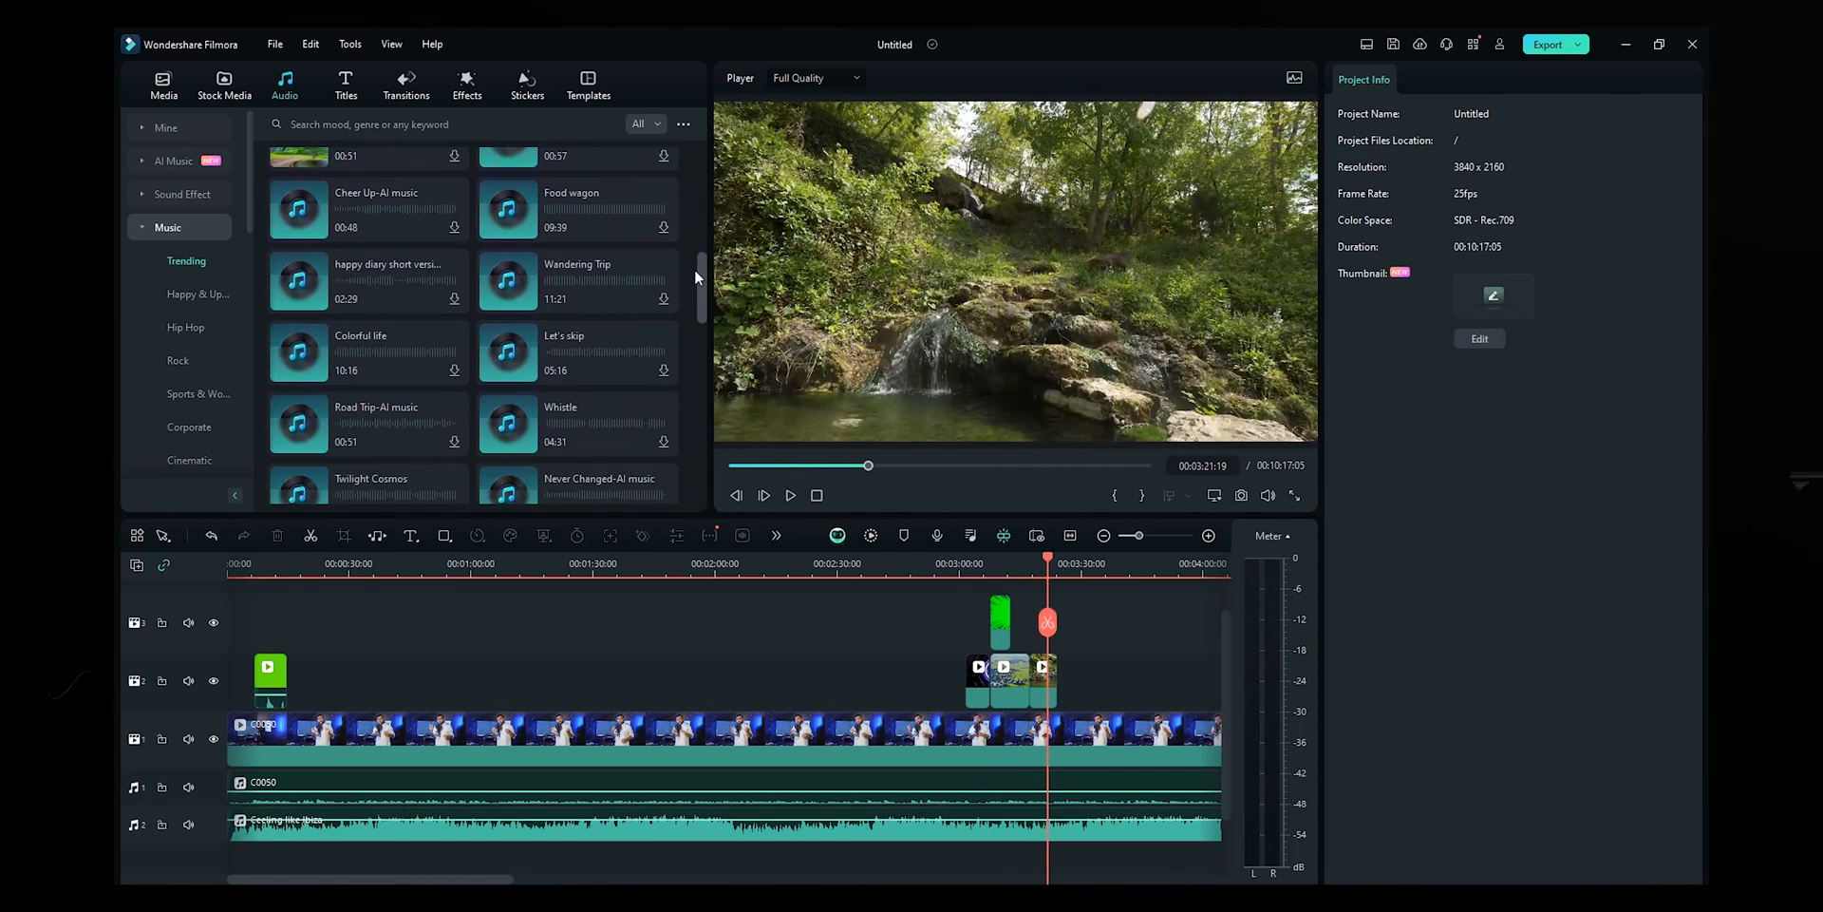
scroll(693, 270, "down", 5)
scroll(684, 321, "down", 3)
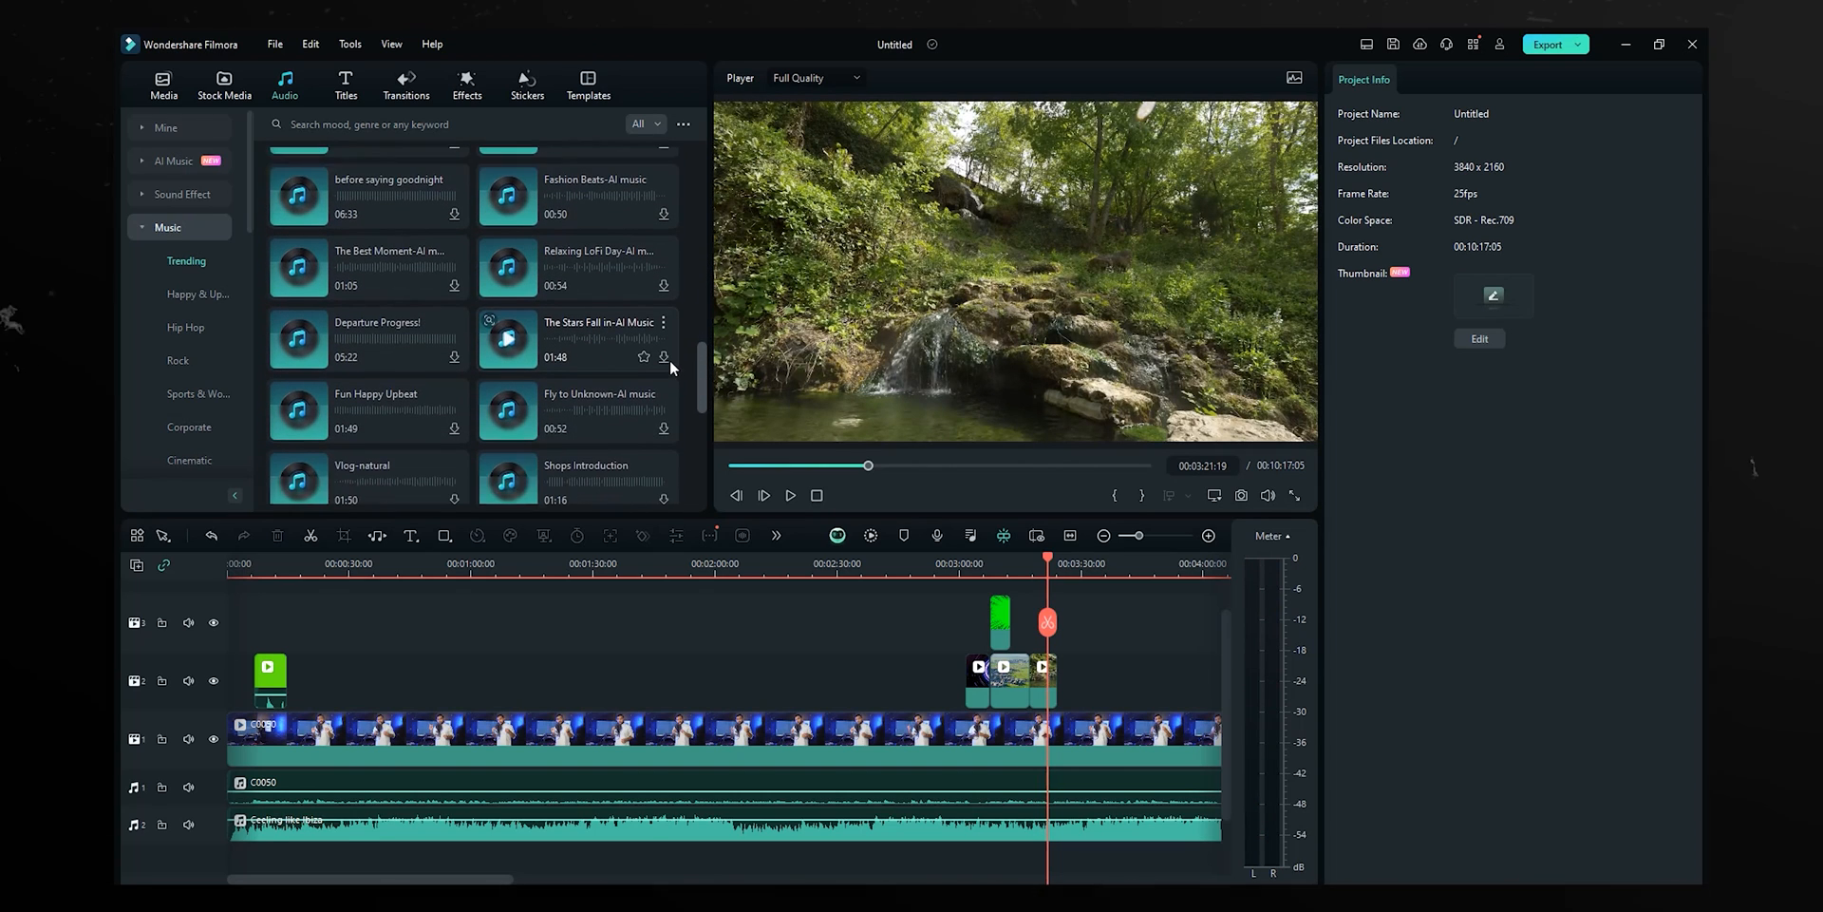
scroll(237, 271, "down", 3)
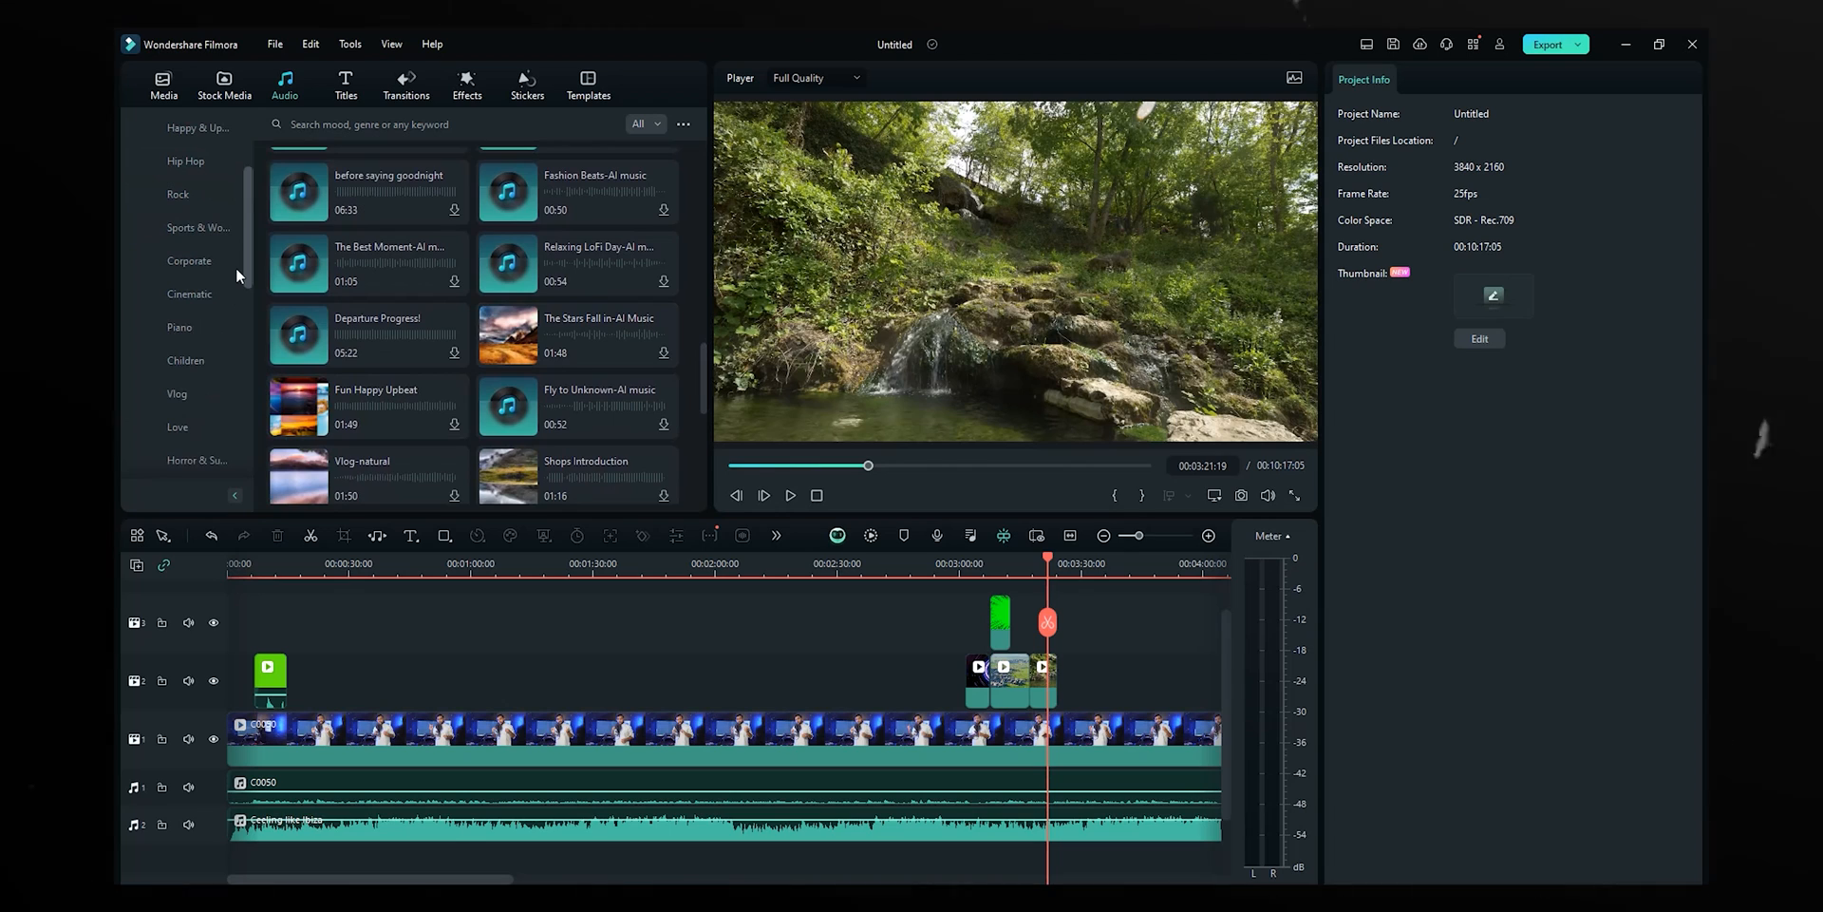
left_click(195, 296)
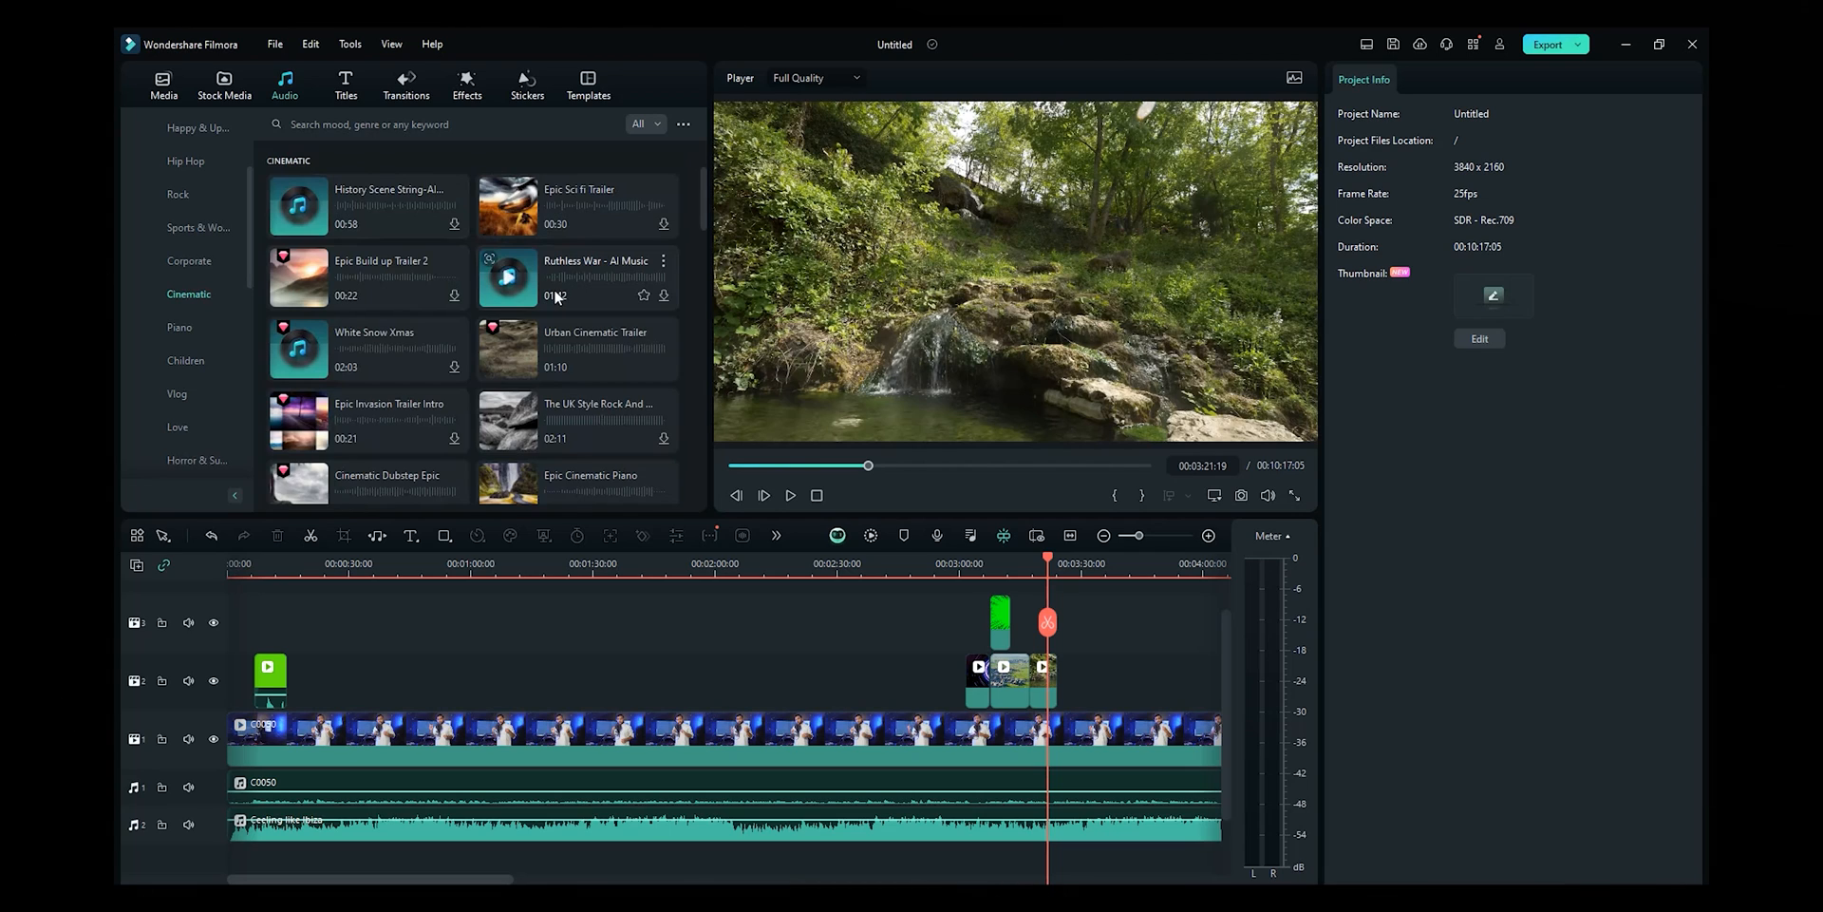
- Audition Cinematic tracks like Epic Build up Trailer 2, Epic Invasion Trailer Intro and Epic Sci fi Trailer
left_click(353, 280)
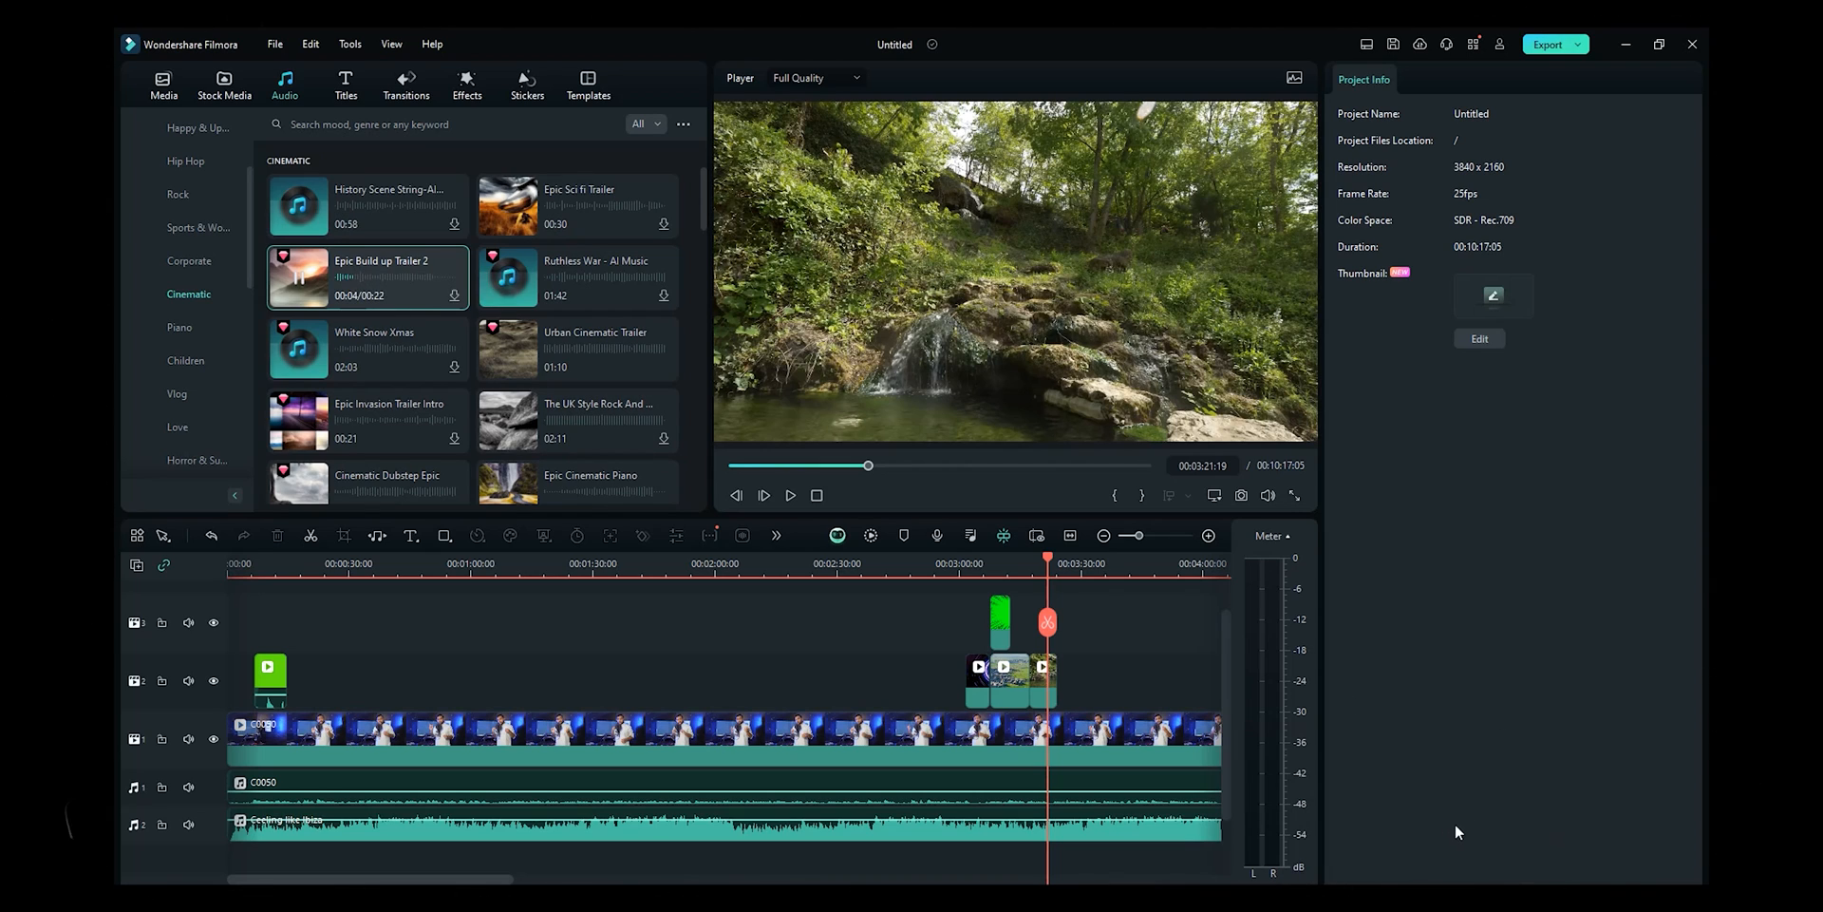
left_click(306, 348)
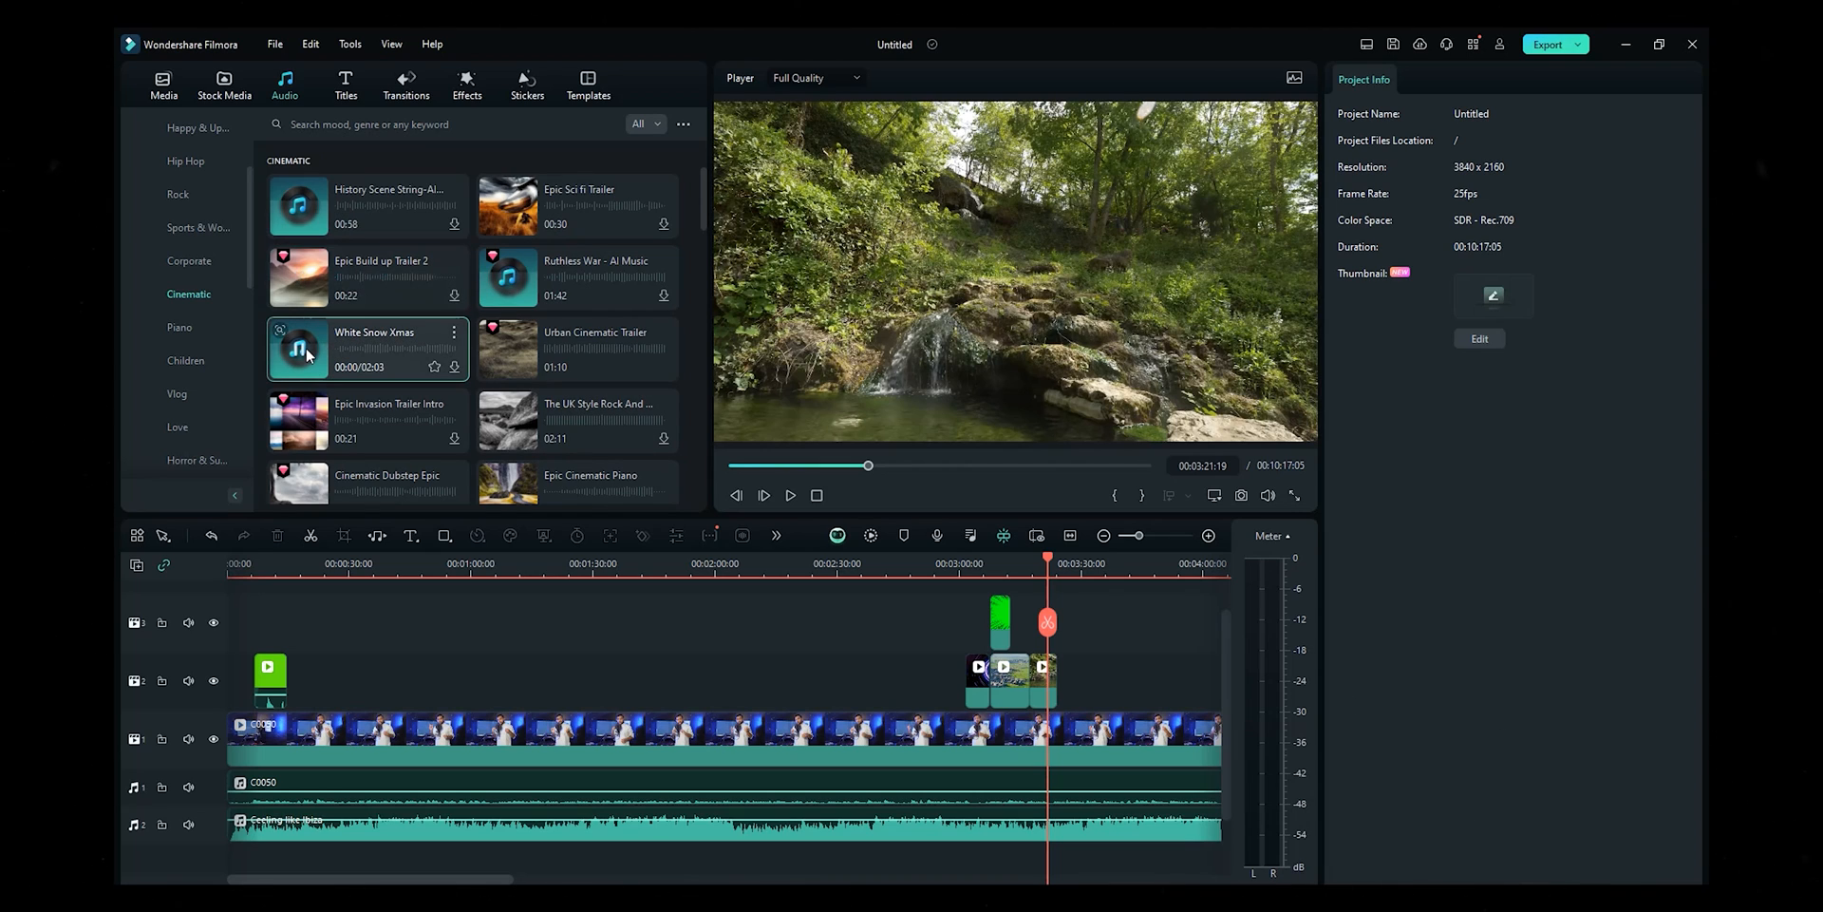
left_click(285, 435)
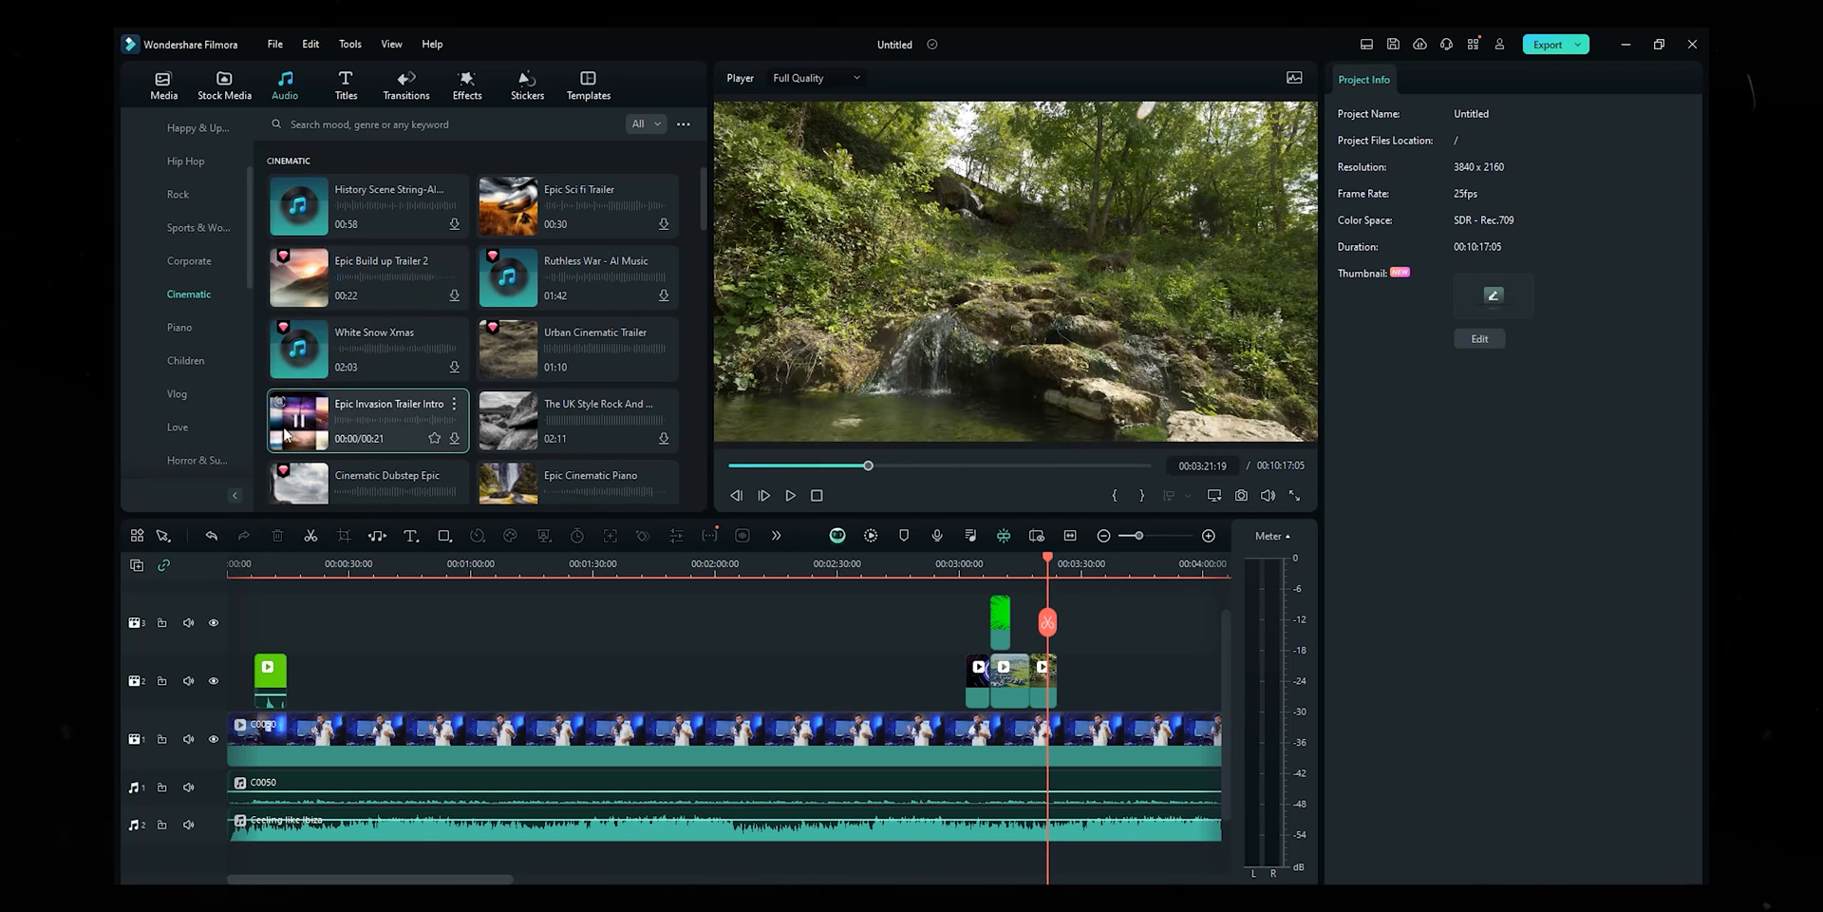
left_click(295, 495)
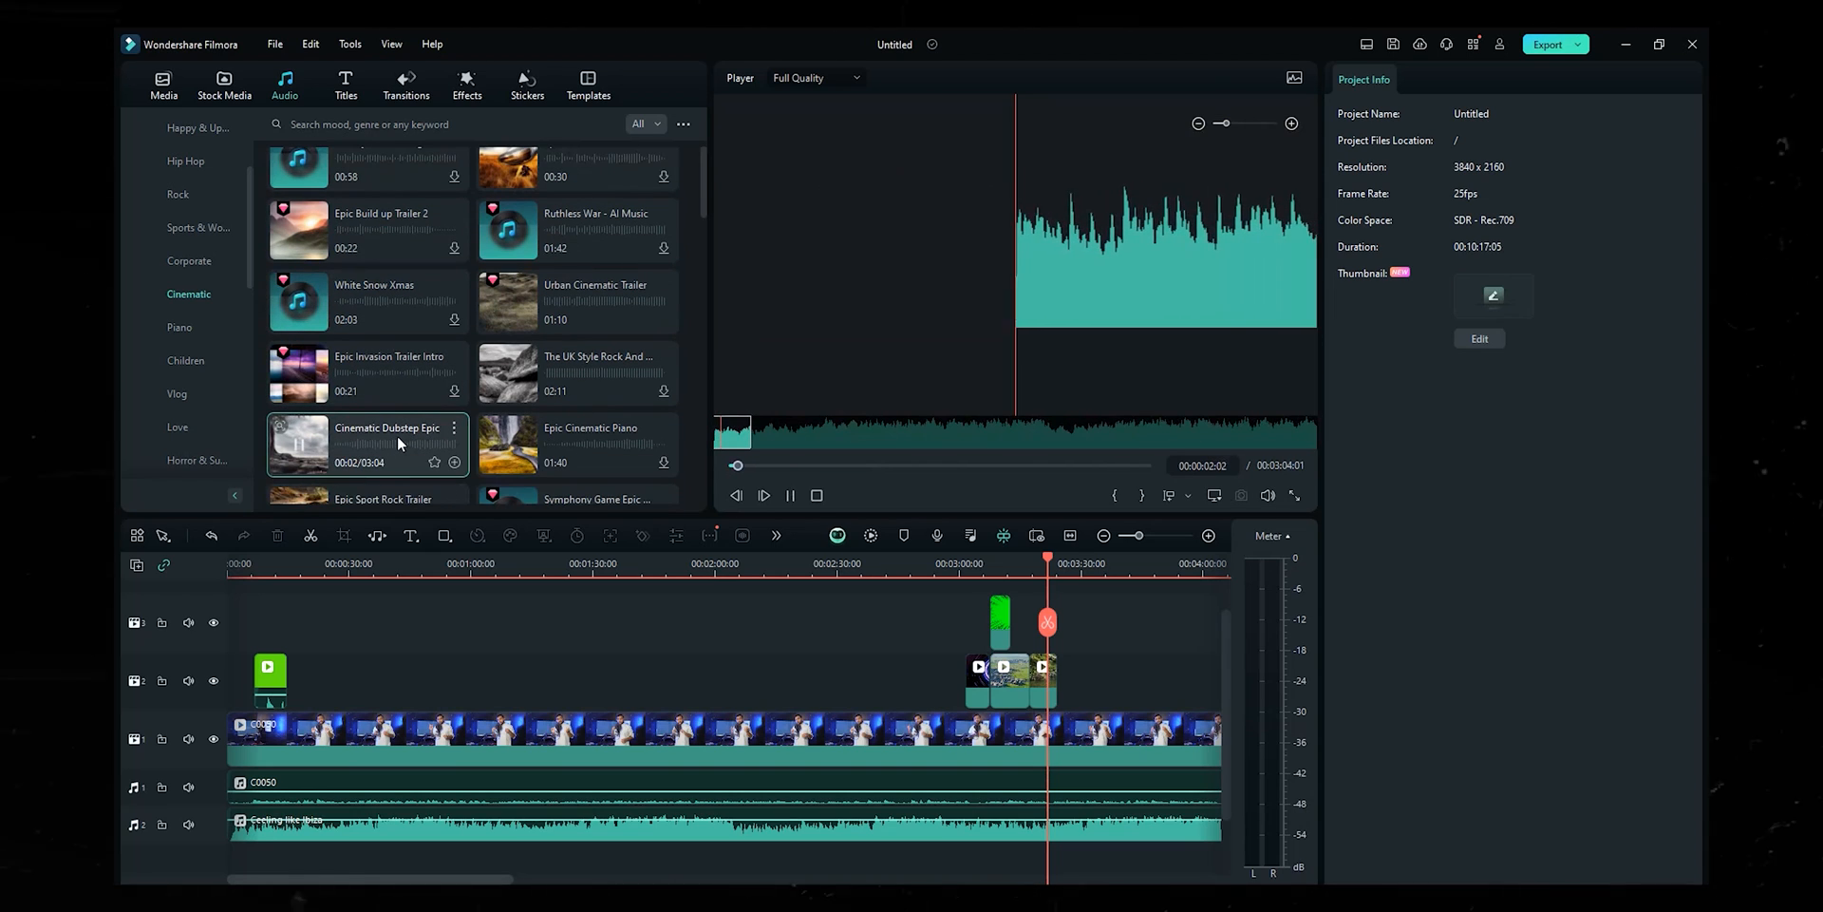
left_click(539, 465)
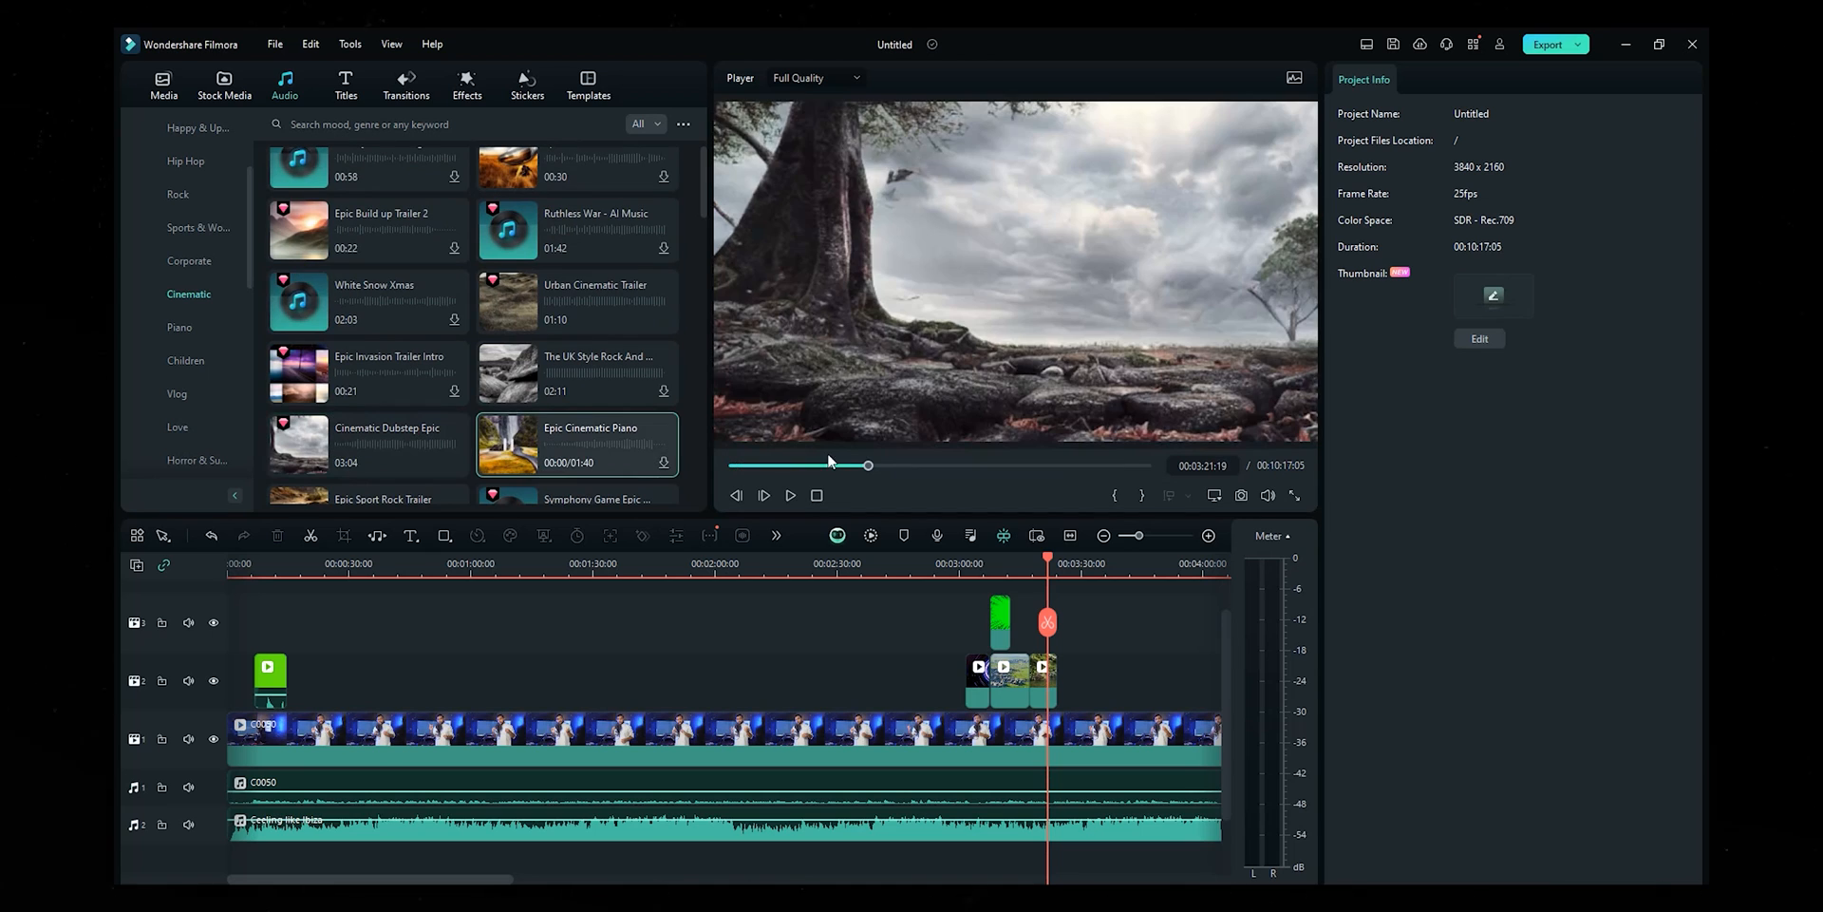
scroll(555, 391, "up", 1)
left_click(509, 356)
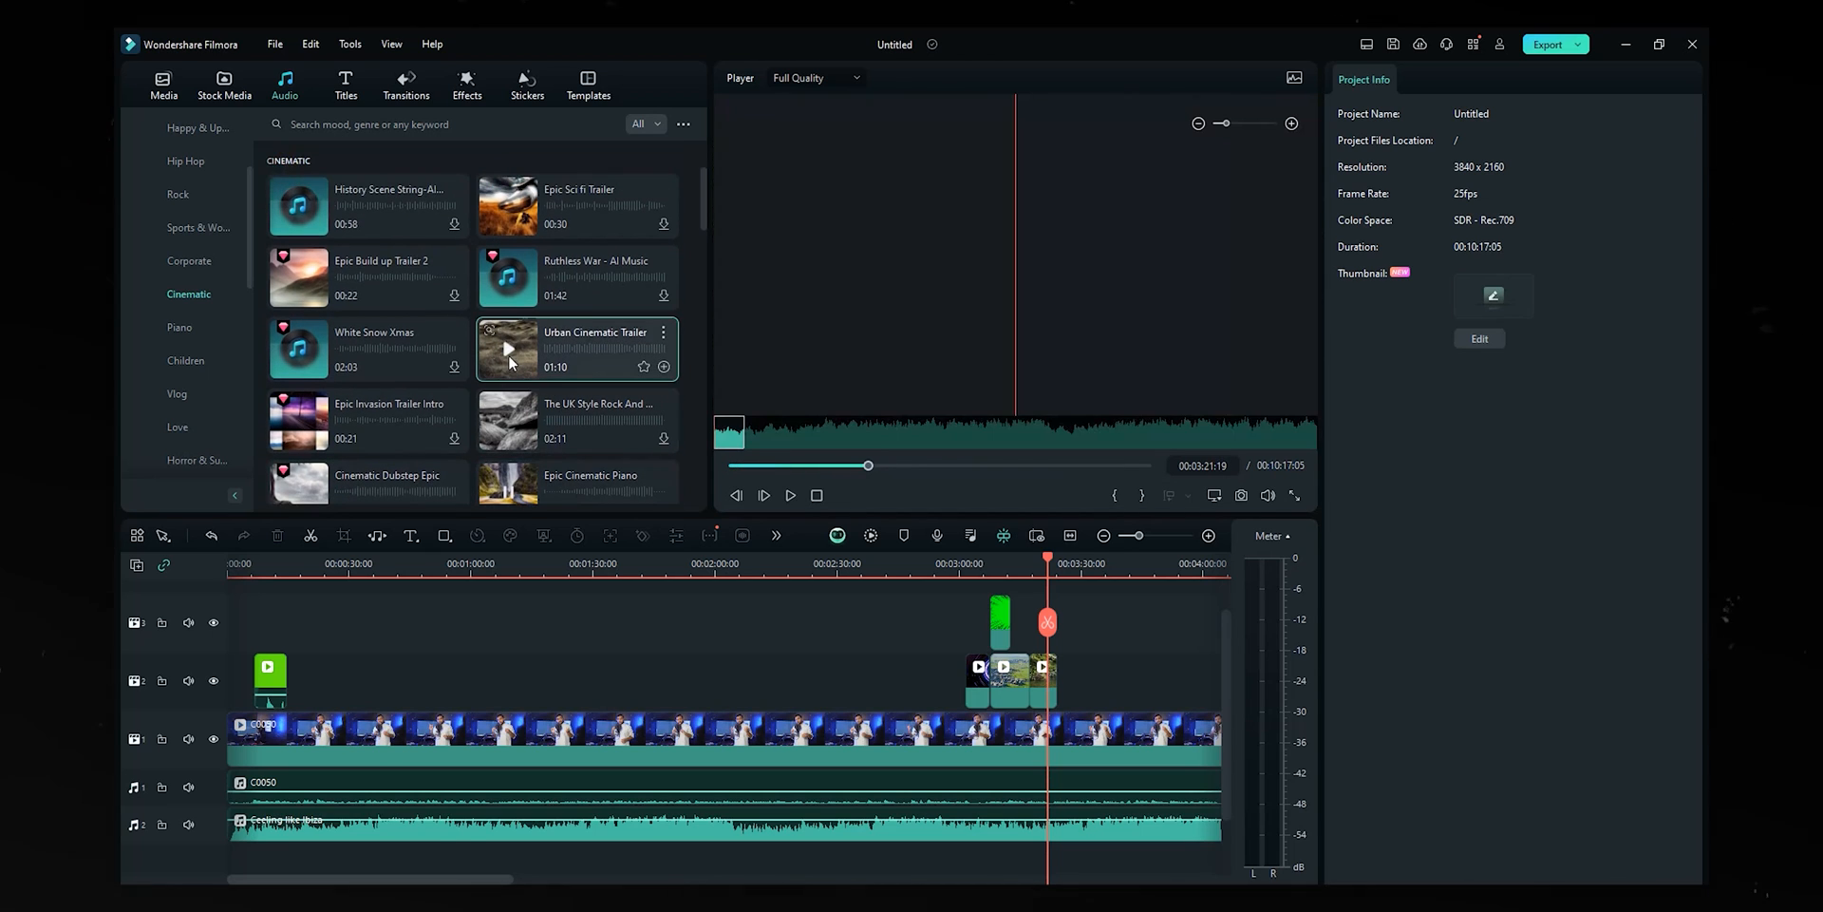
left_click(514, 211)
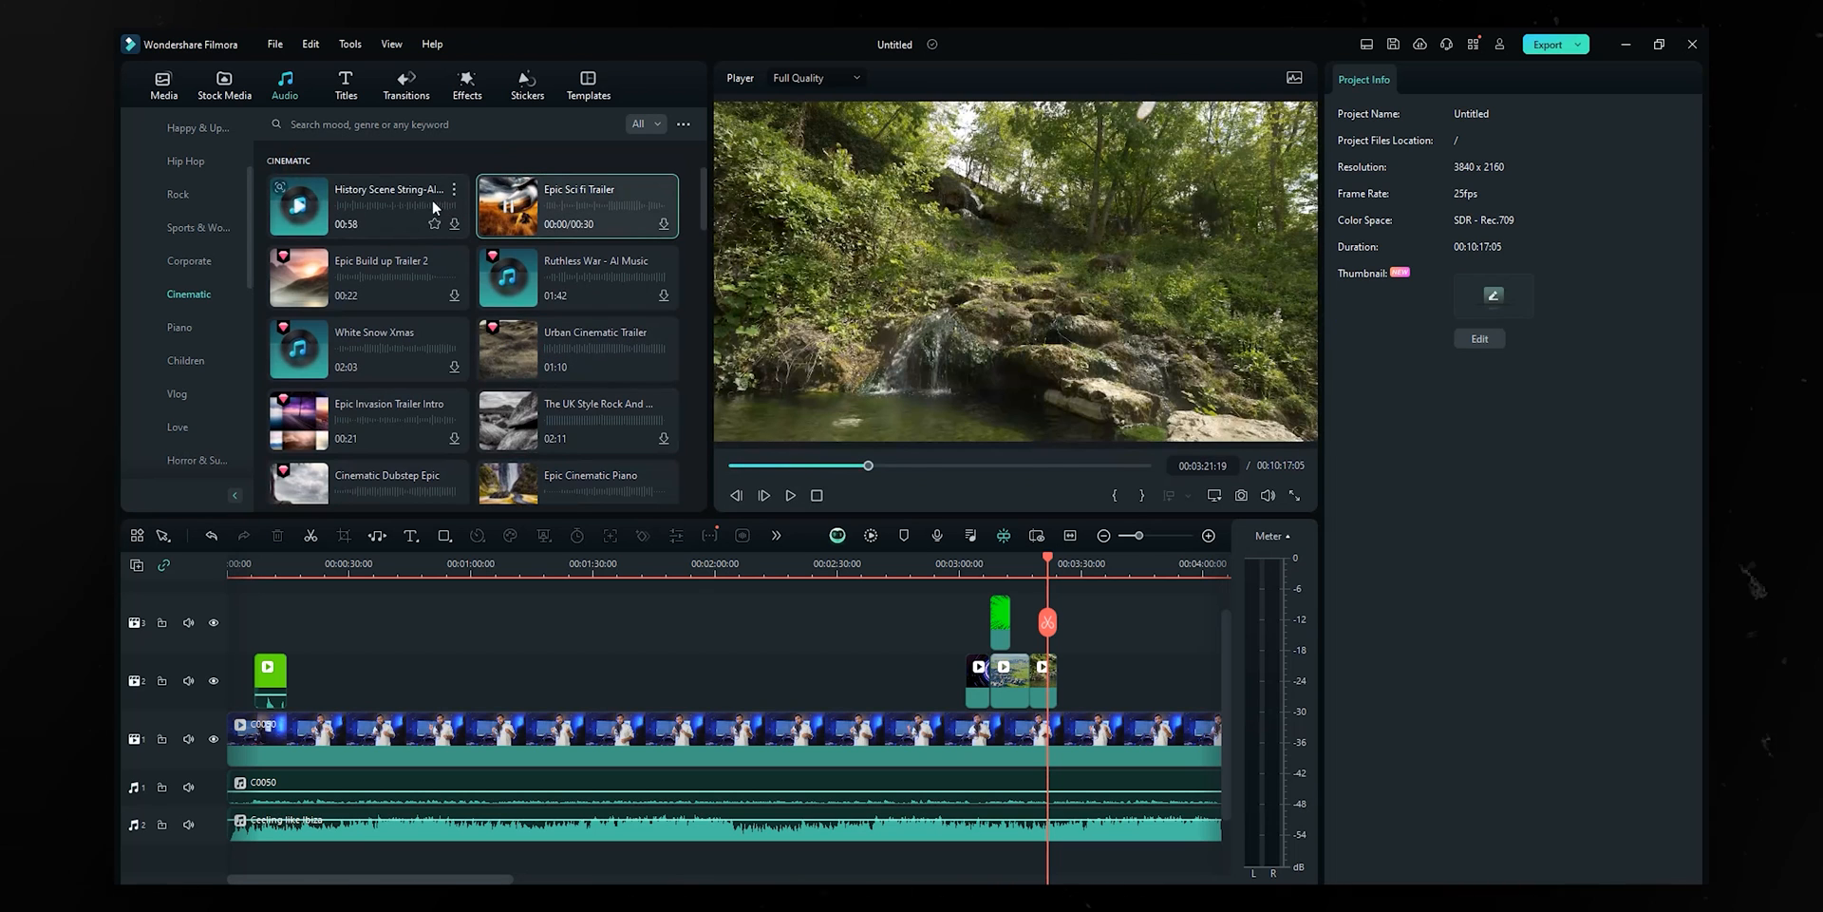
left_click(299, 203)
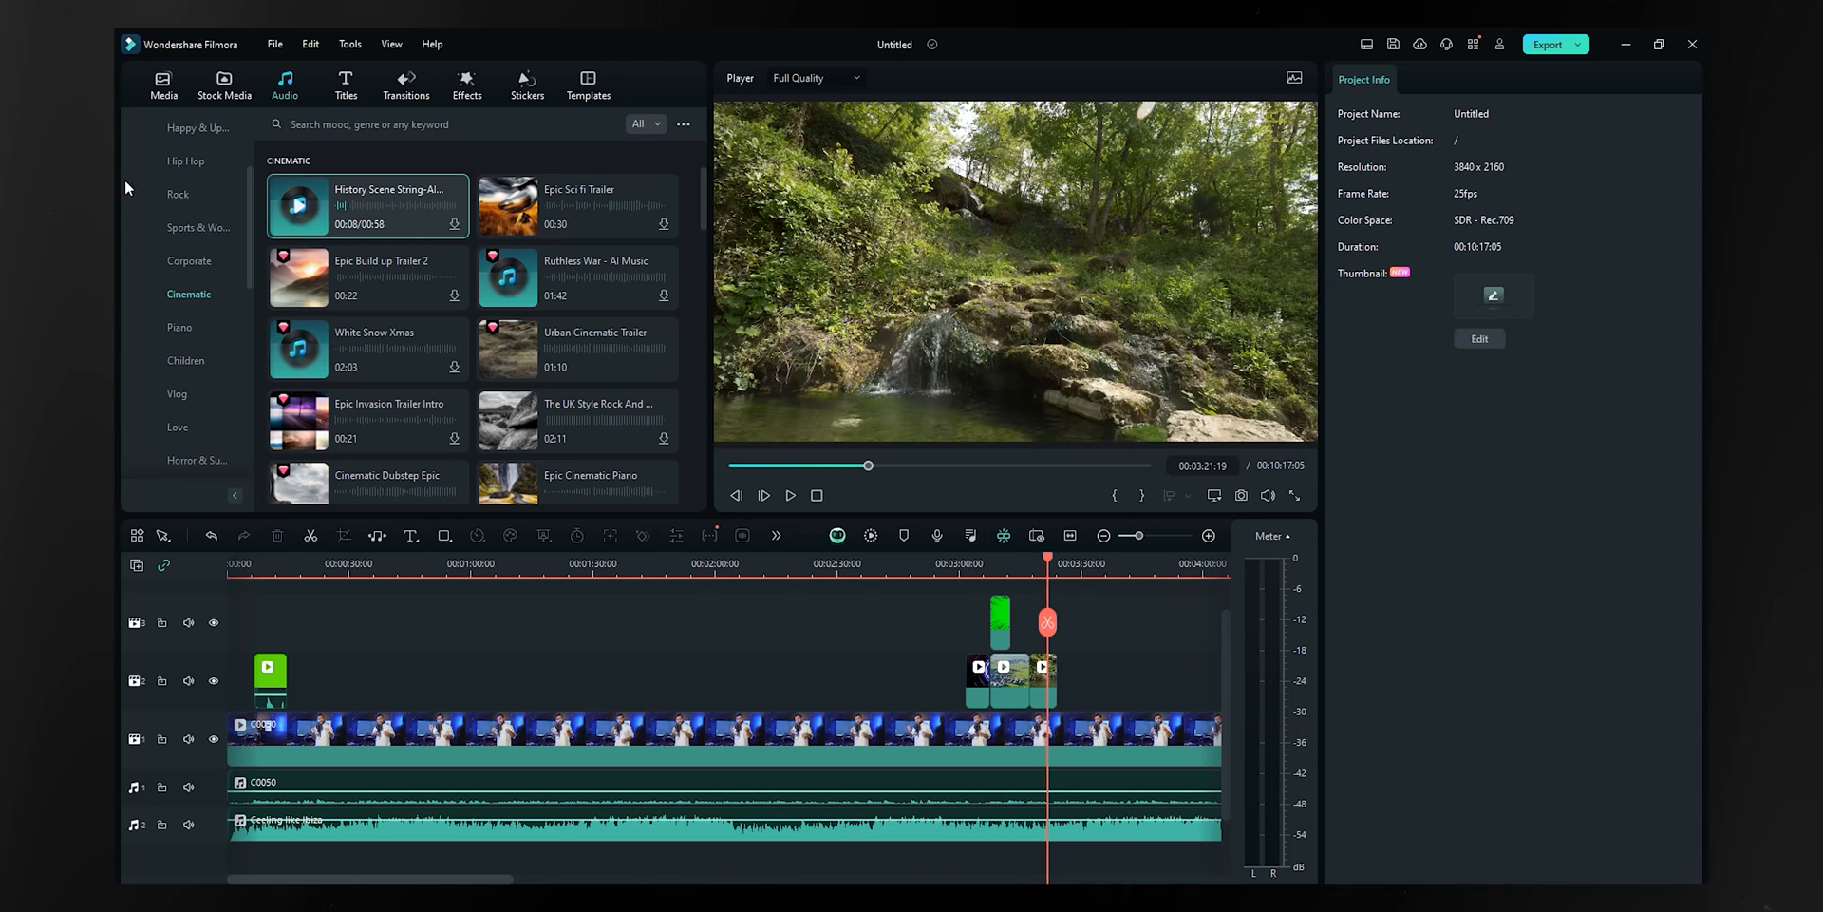
scroll(173, 186, "up", 3)
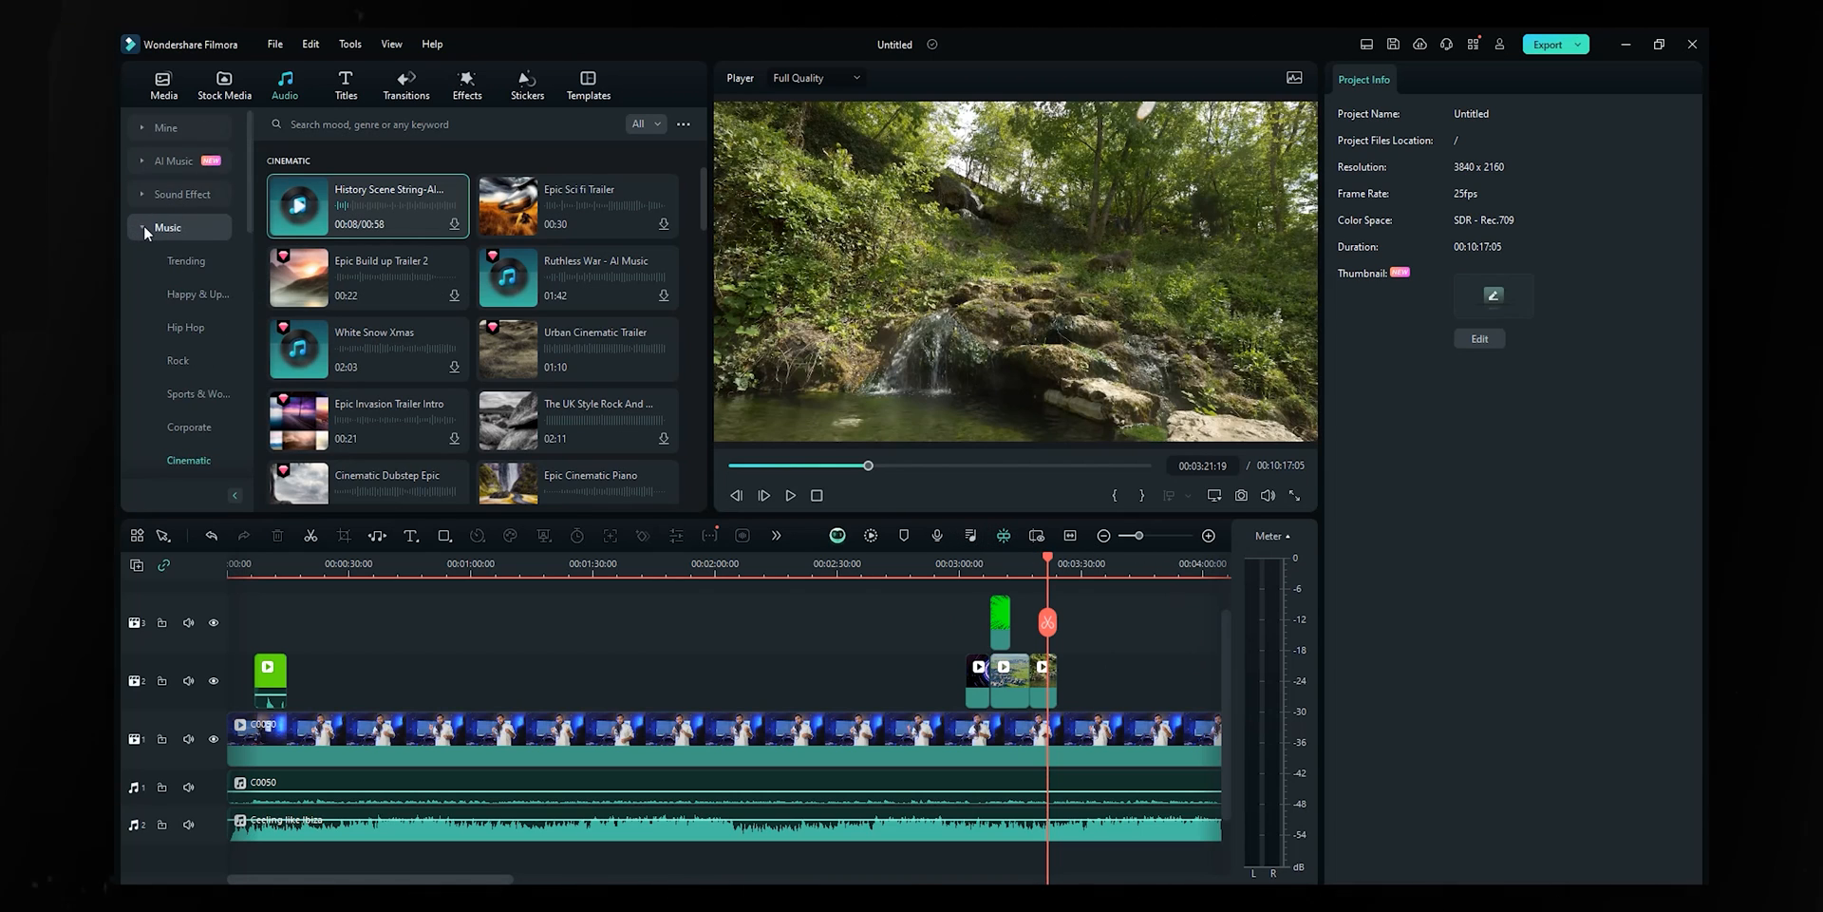
- Preview trending sound effects: Mouse click, a whoosh swoosh, Title Transition 01 and Bubble Pop 01
left_click(144, 225)
left_click(177, 195)
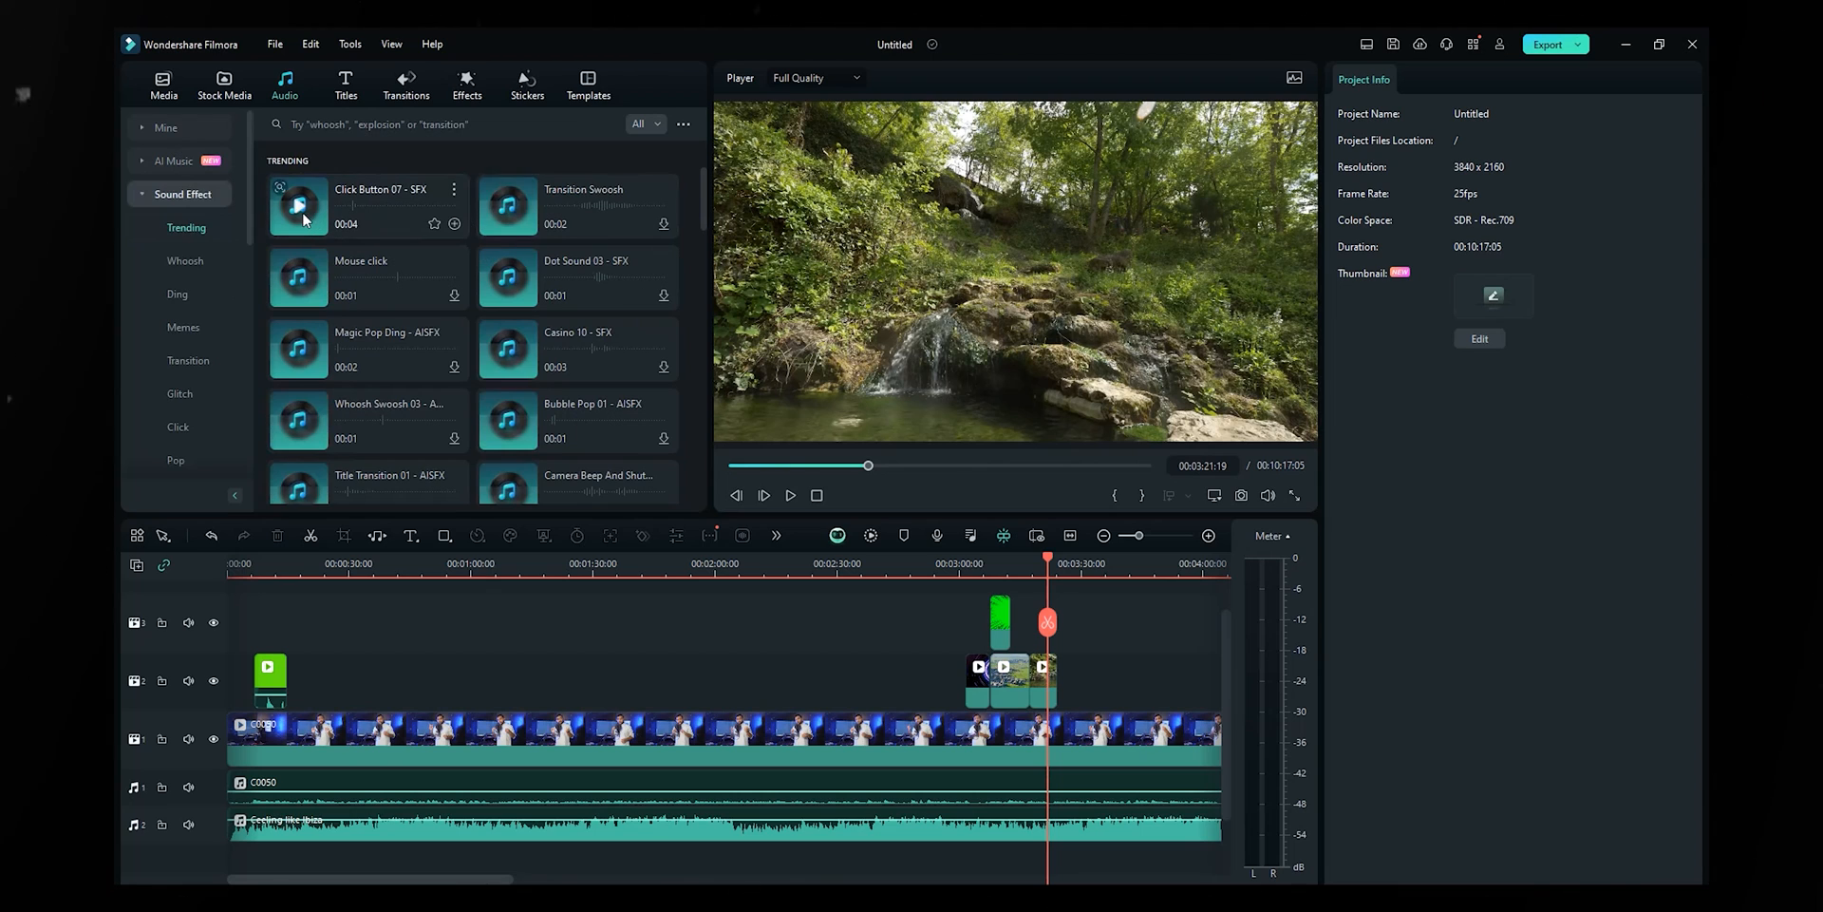
left_click(310, 277)
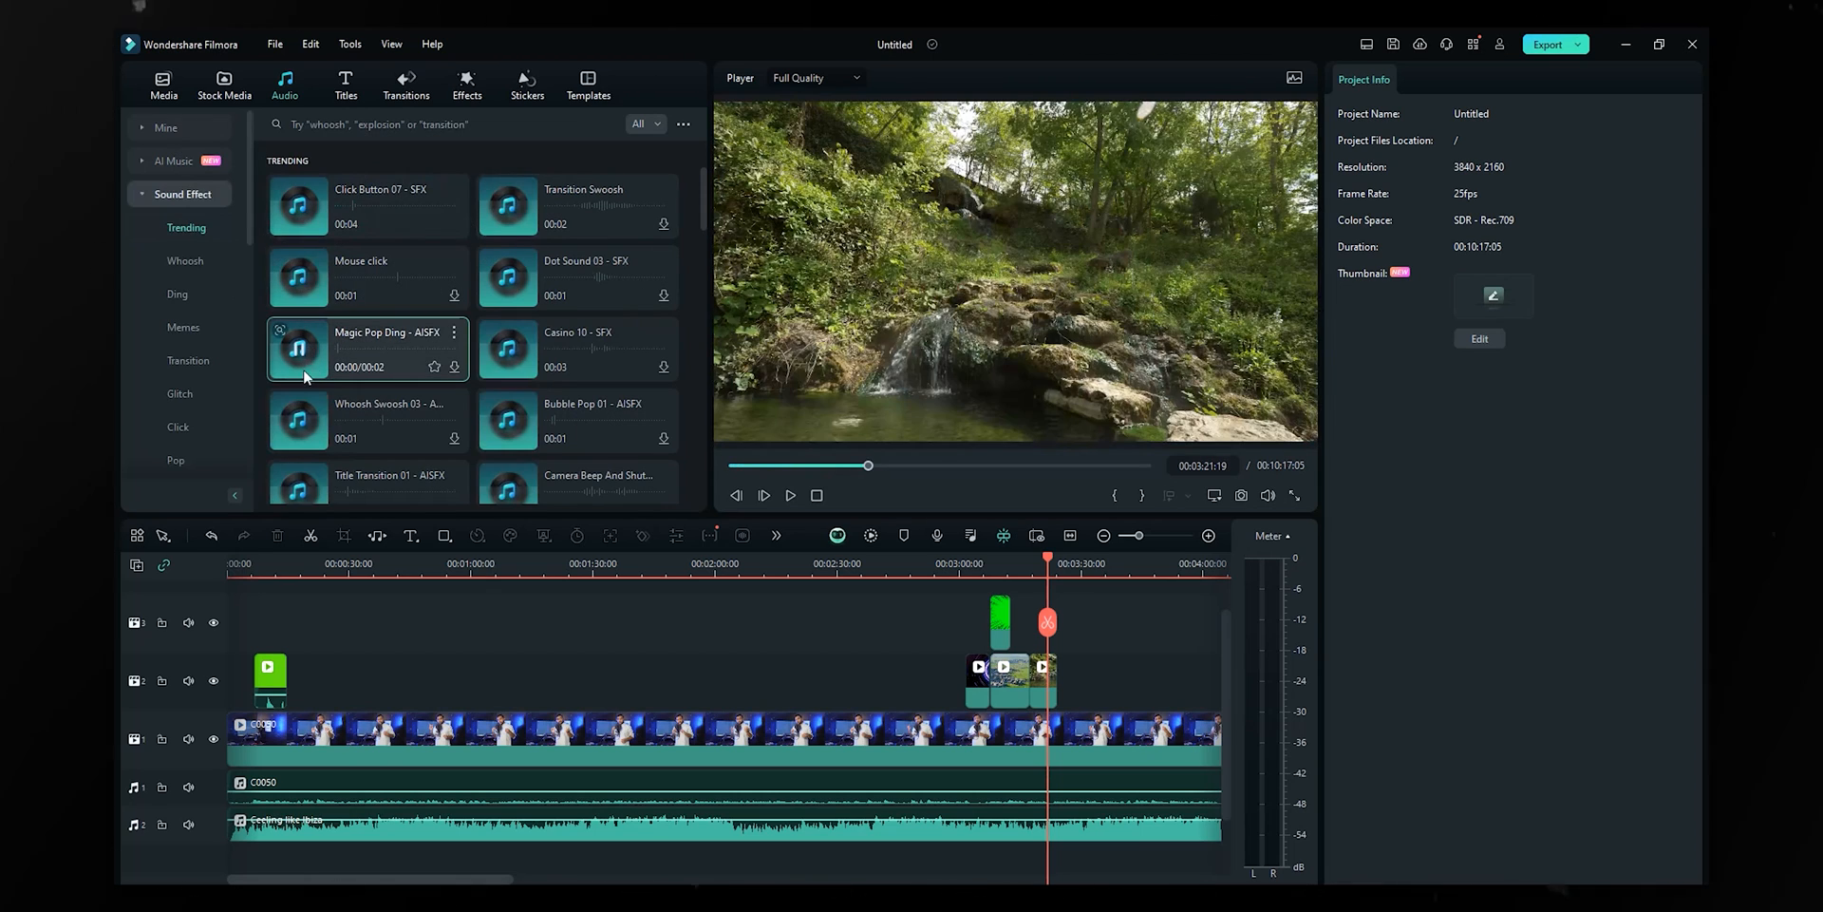
left_click(300, 419)
left_click(300, 493)
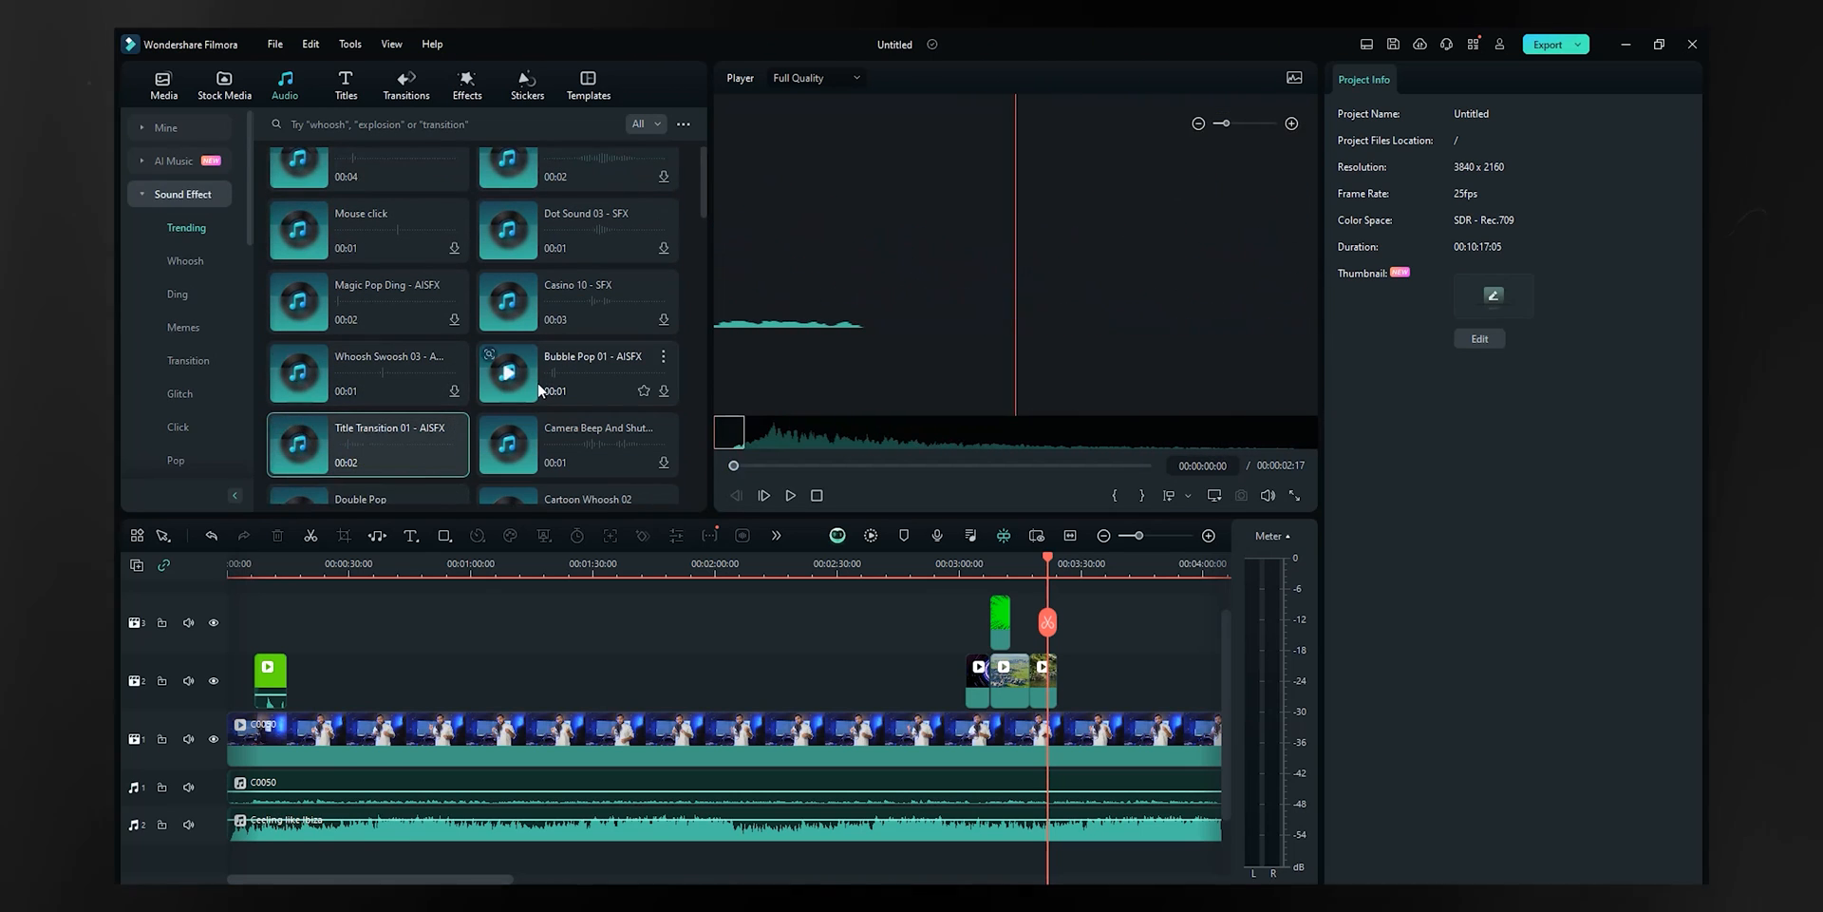
left_click(489, 370)
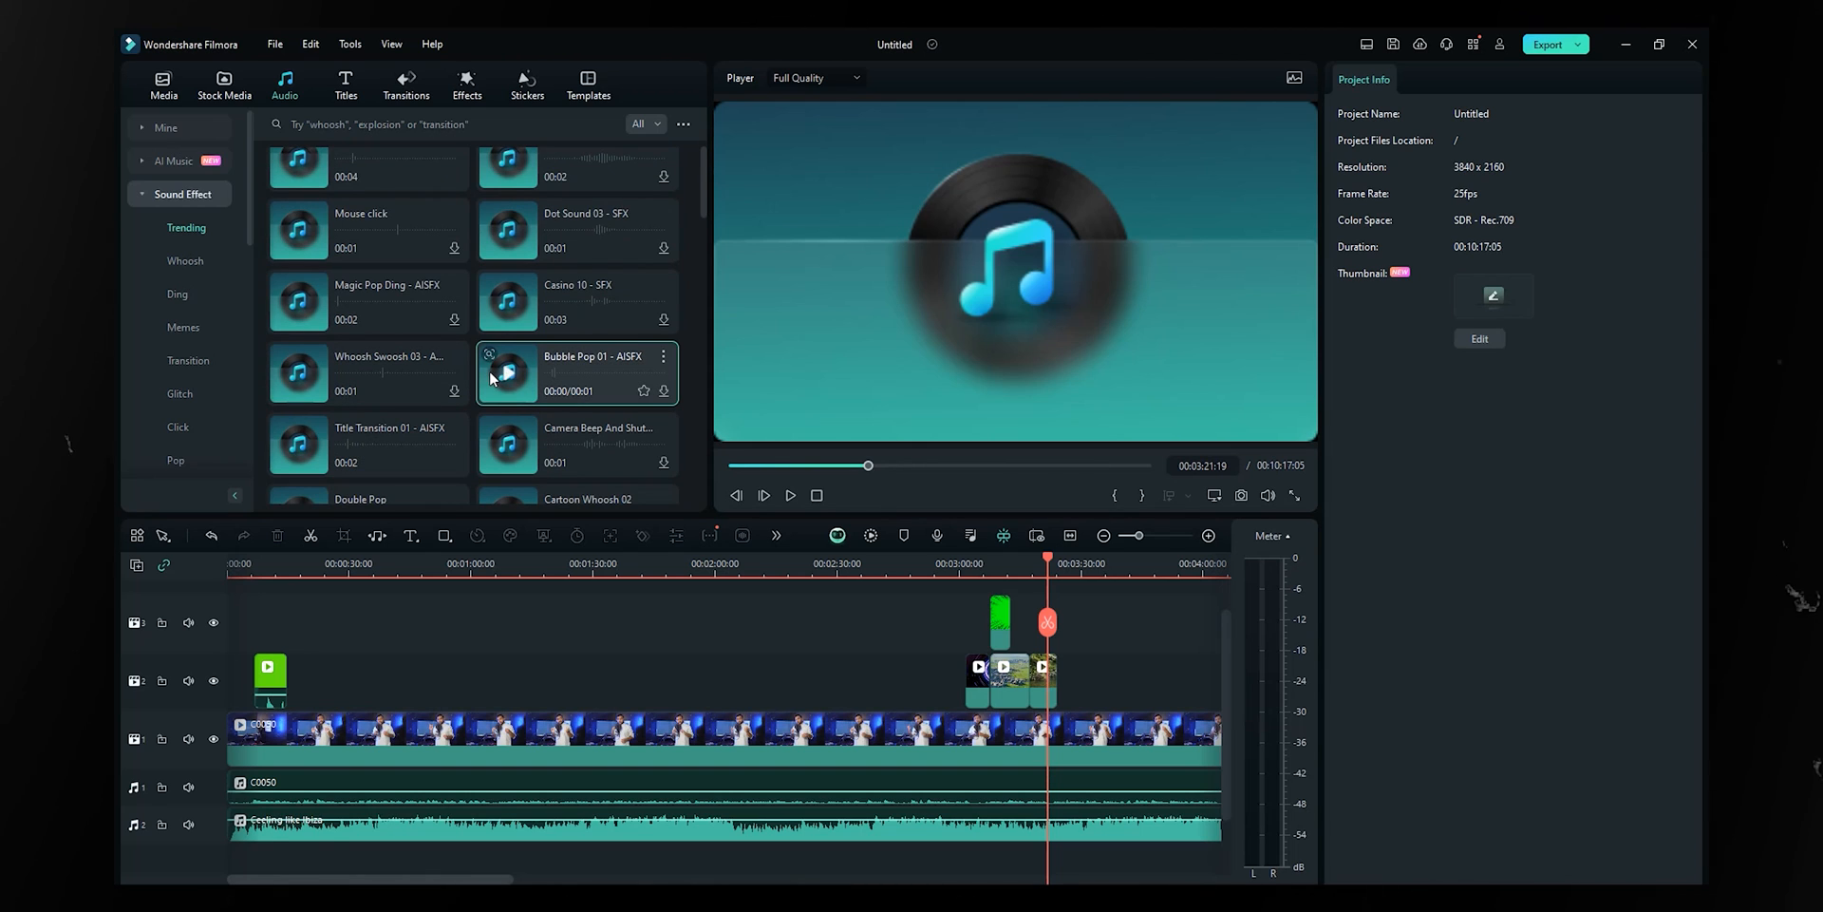
- Bring up the Titles library of trending title templates
scroll(488, 370, "up", 1)
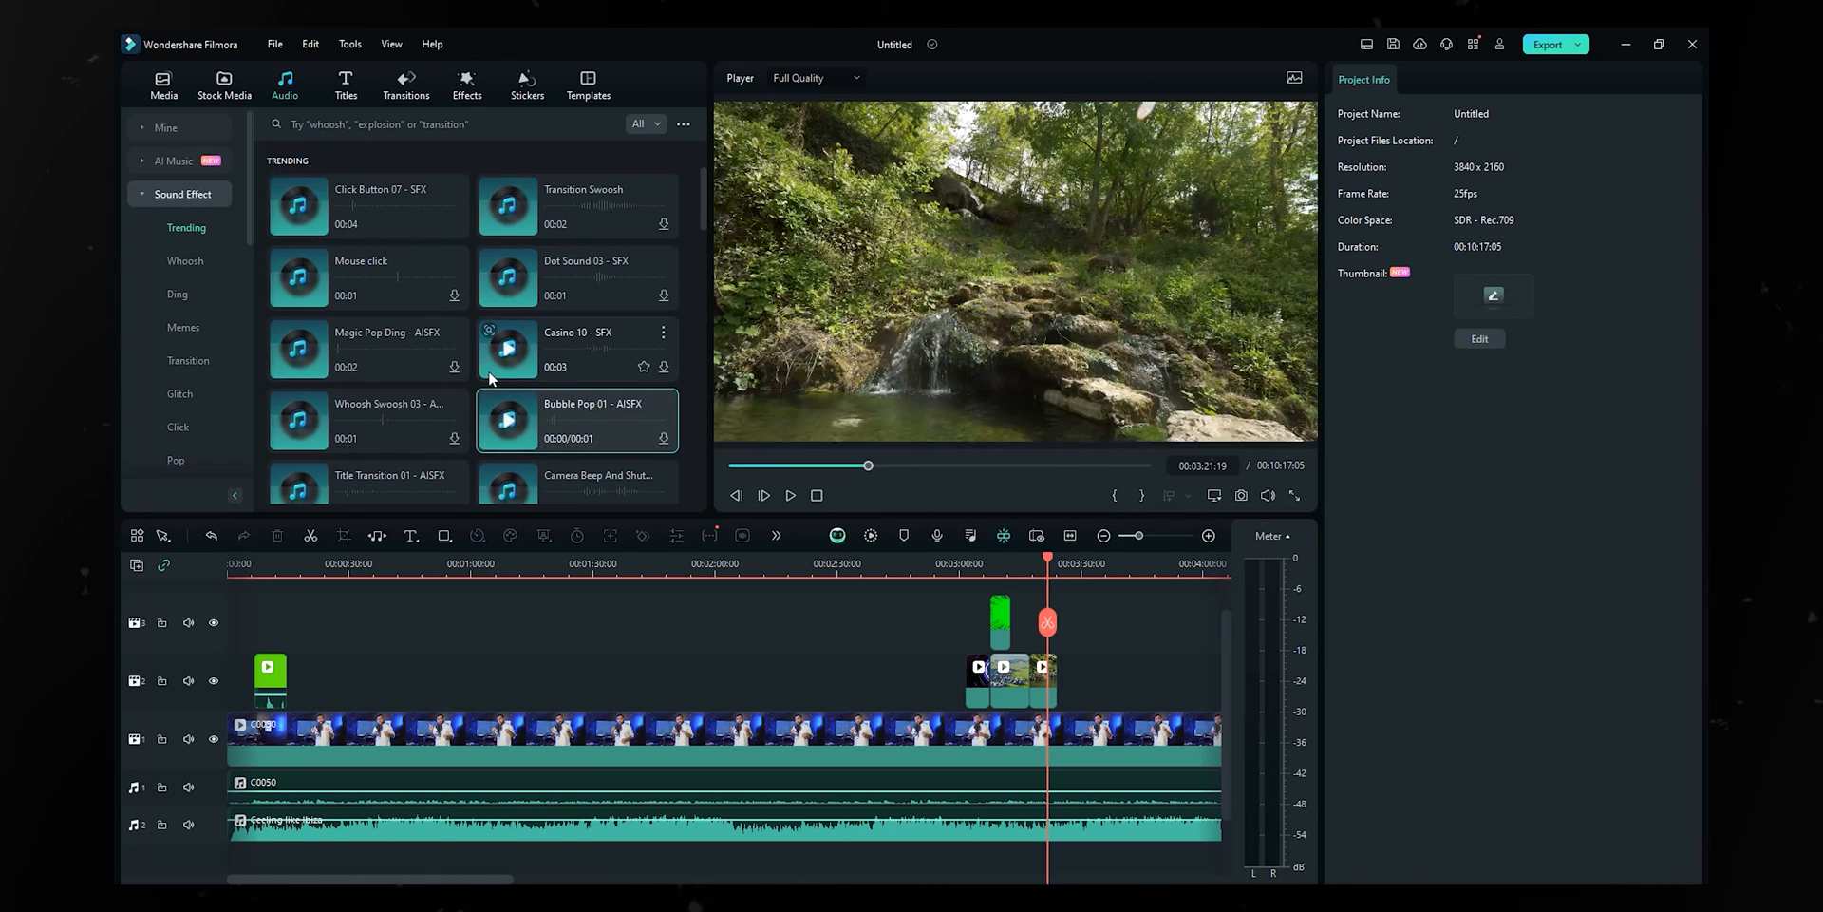
left_click(345, 85)
left_click_drag(703, 323, 700, 126)
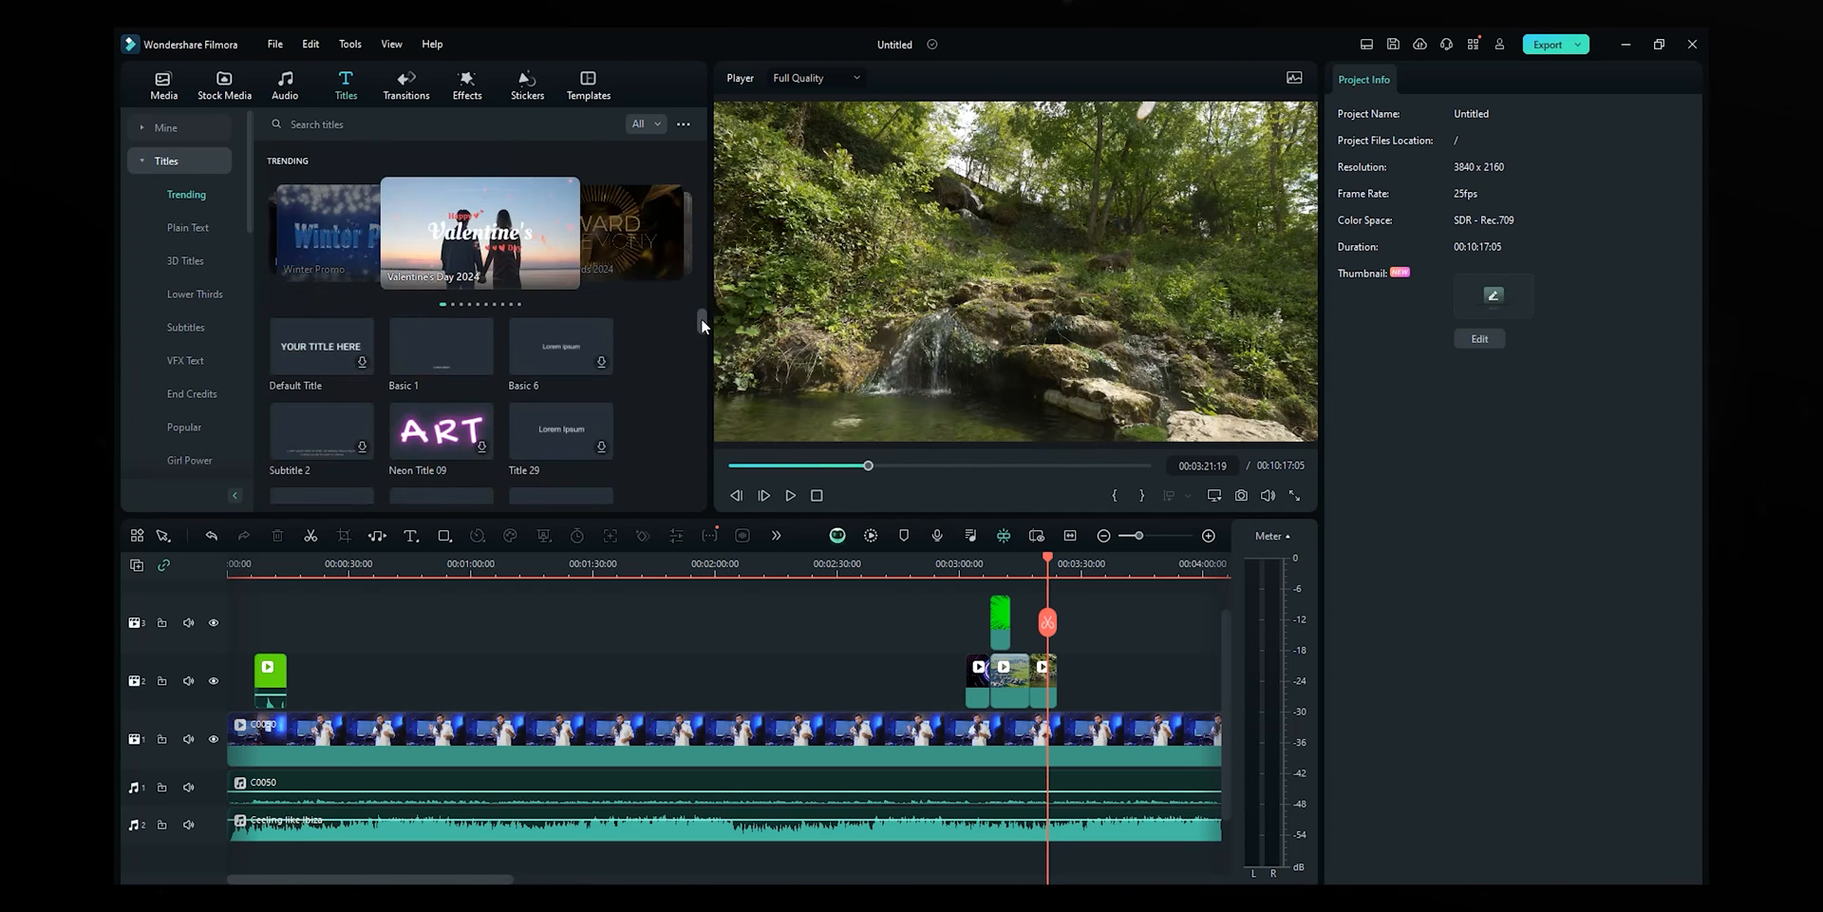
- Place the Dynamic Throwin Title on the timeline after the b-roll clips
left_click_drag(703, 321, 705, 334)
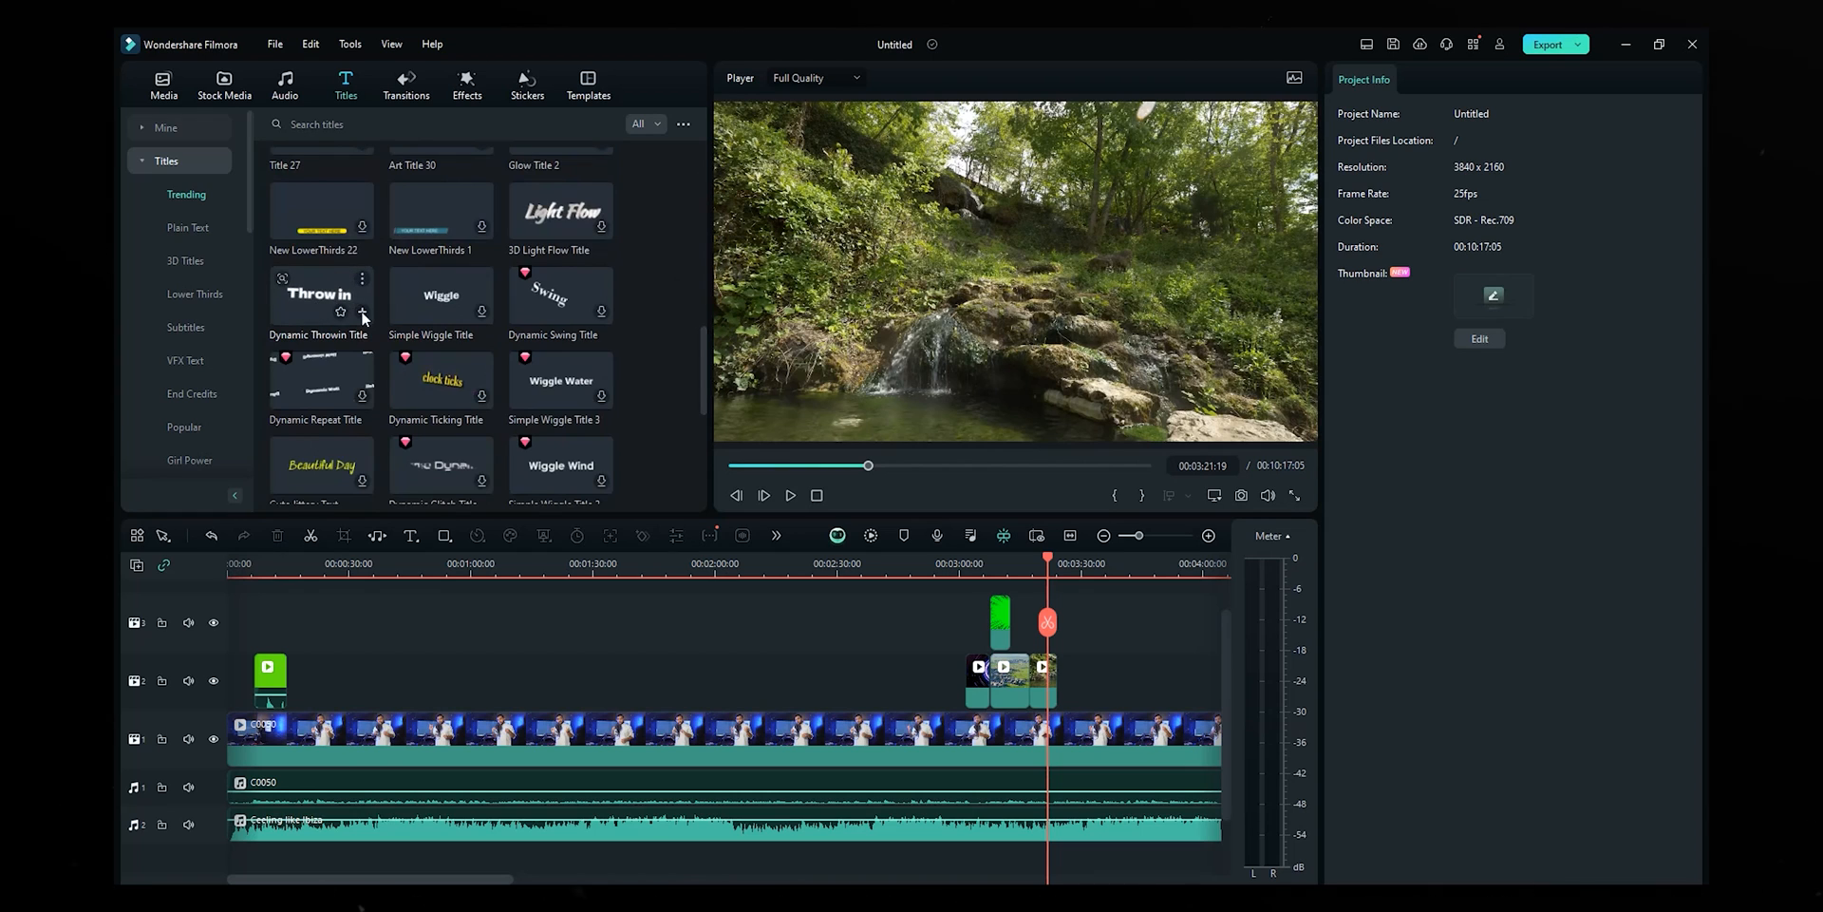
left_click_drag(306, 300, 1065, 680)
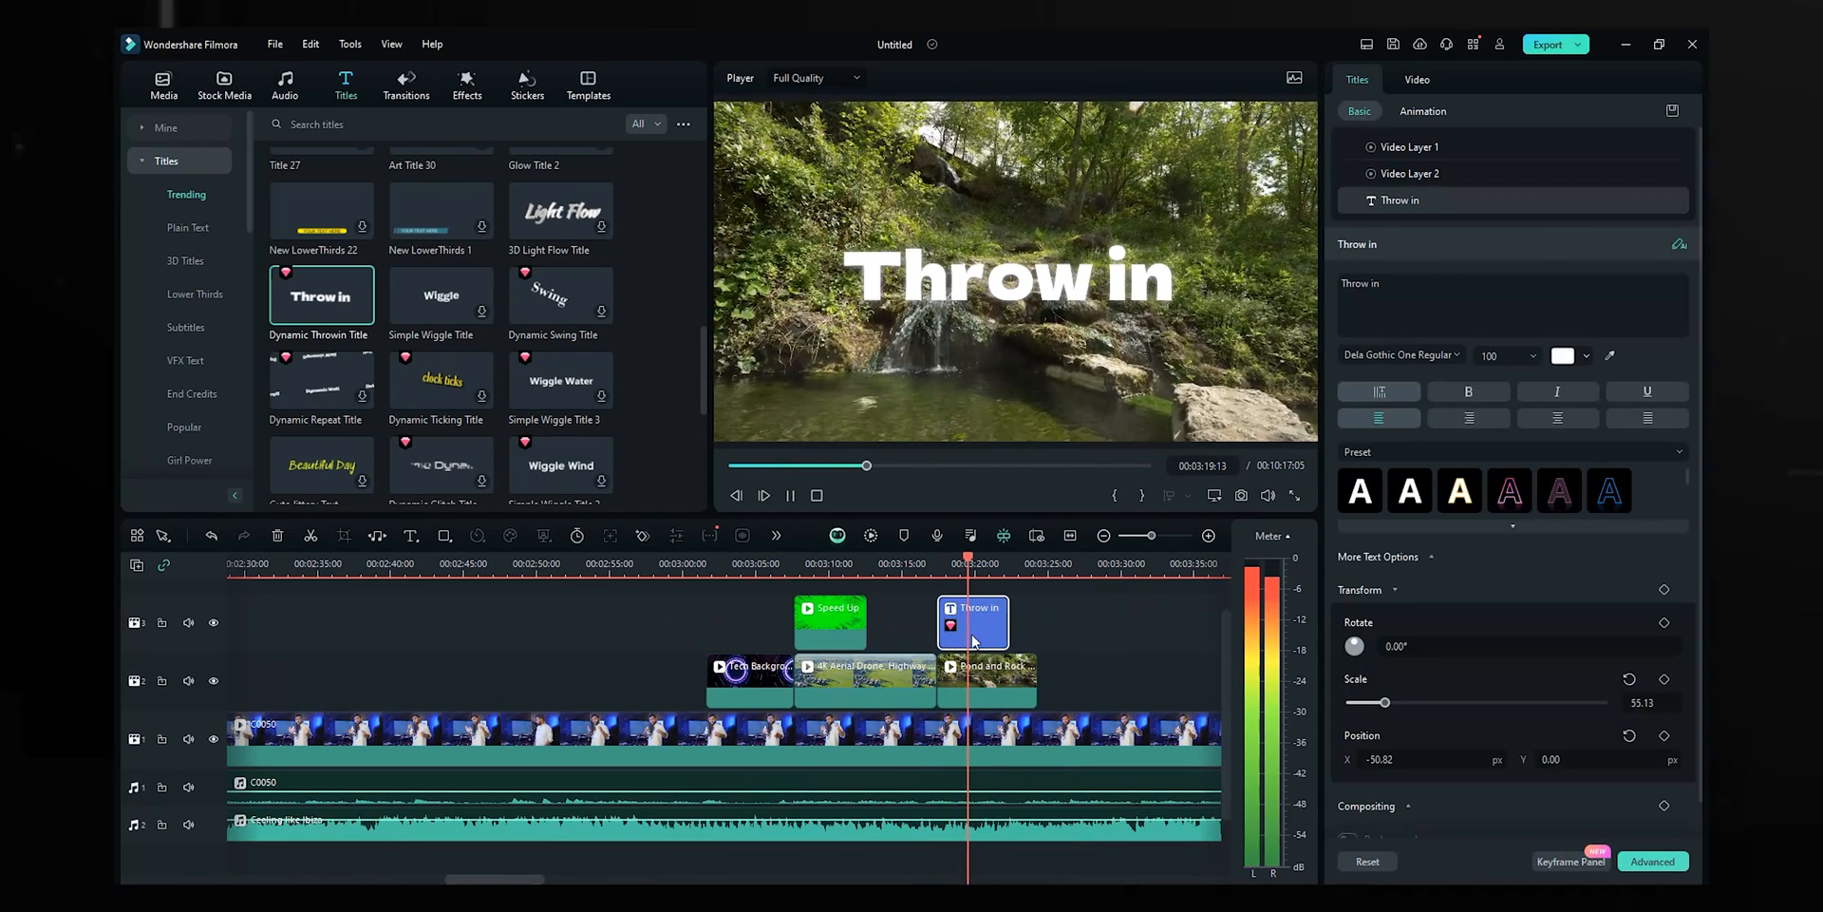
key("space")
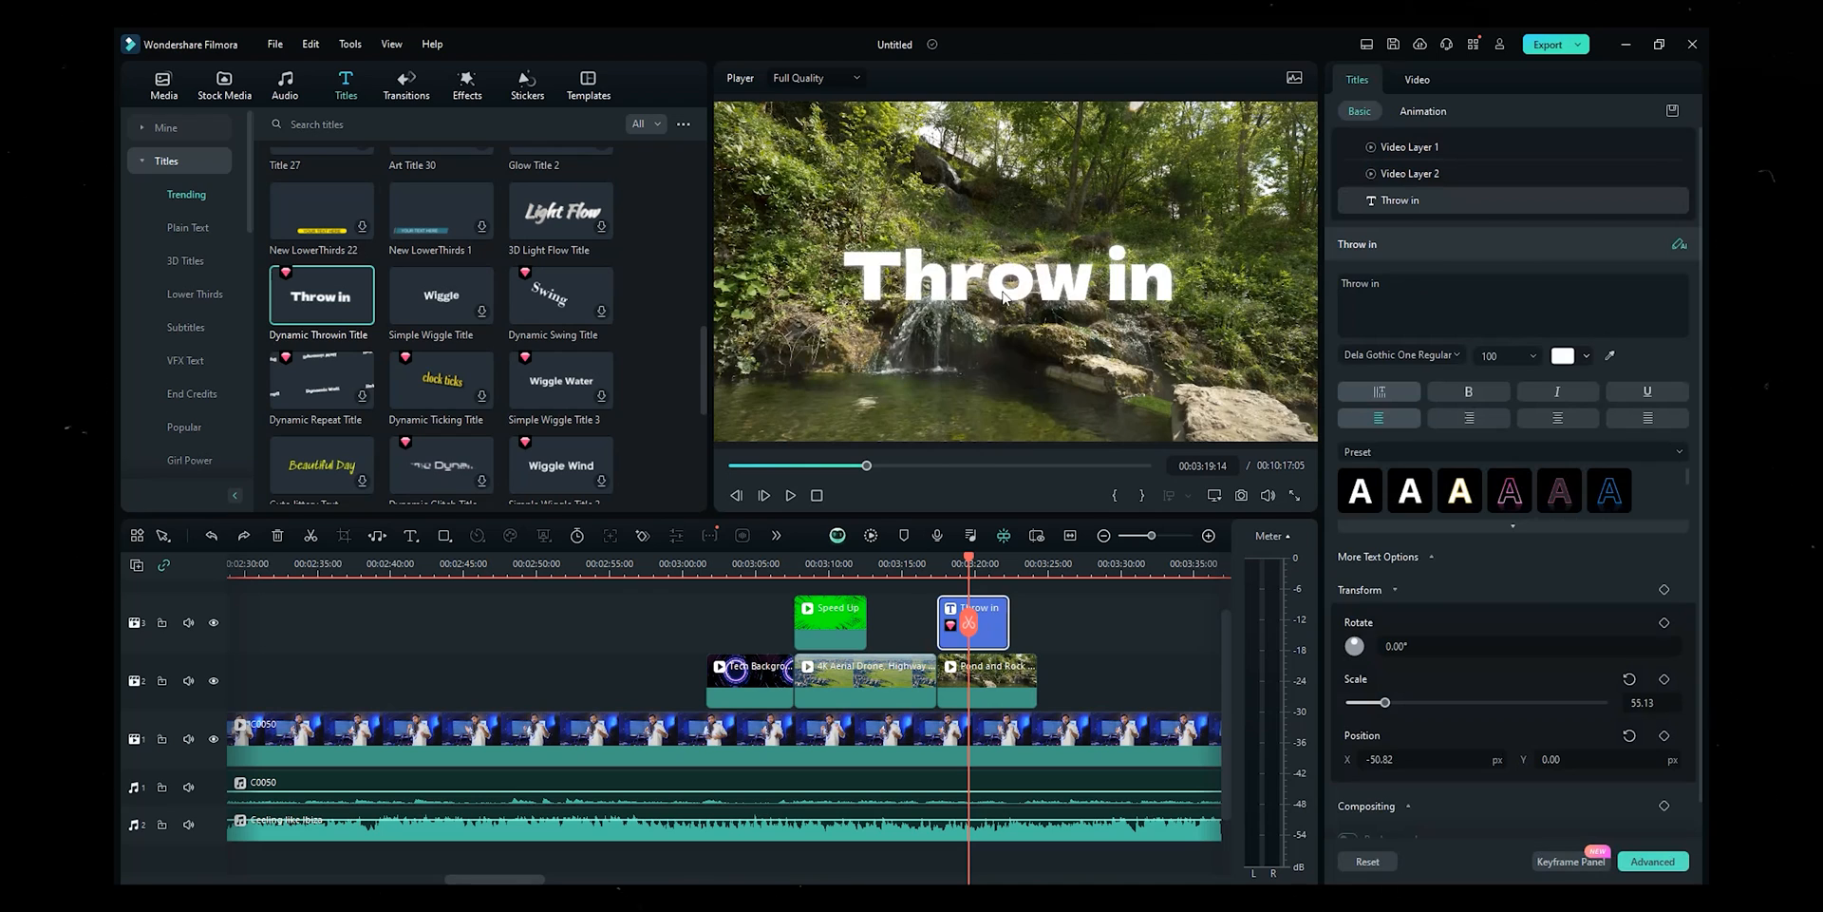
left_click(1046, 614)
left_click(1000, 623)
- Replace the title's text with 'The Explore Guy'
left_click(1090, 304)
key("ctrl+a")
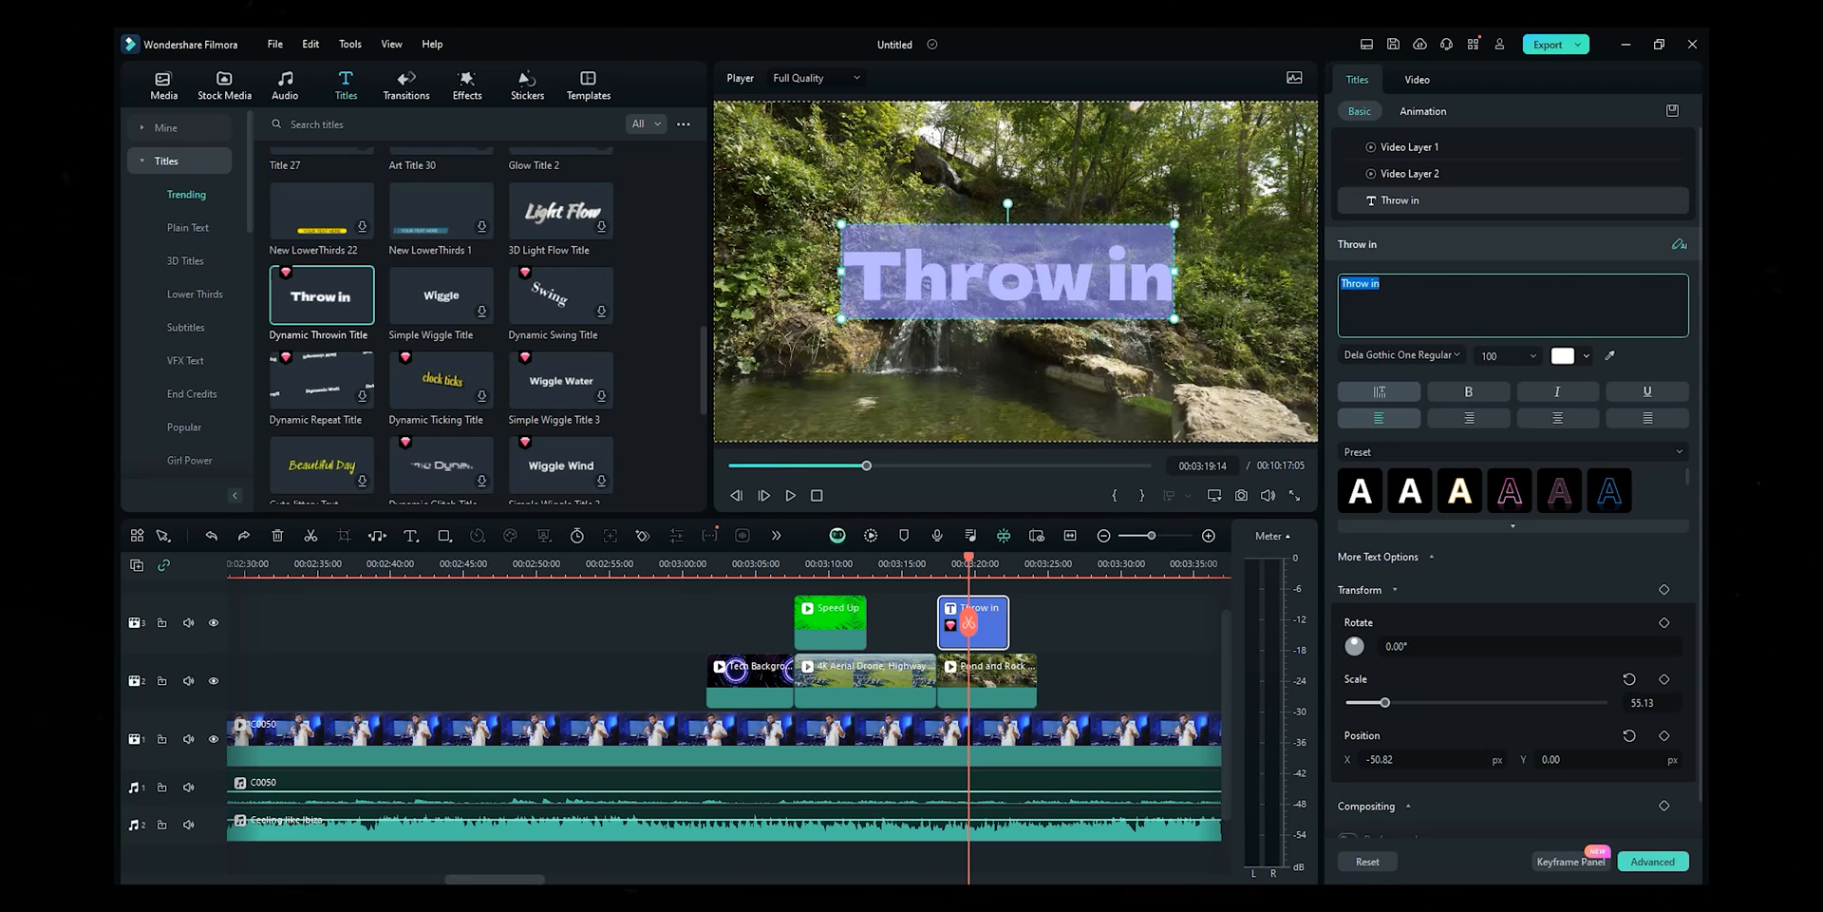
key("Caps_Lock")
type("T")
key("Caps_Lock")
type("he ")
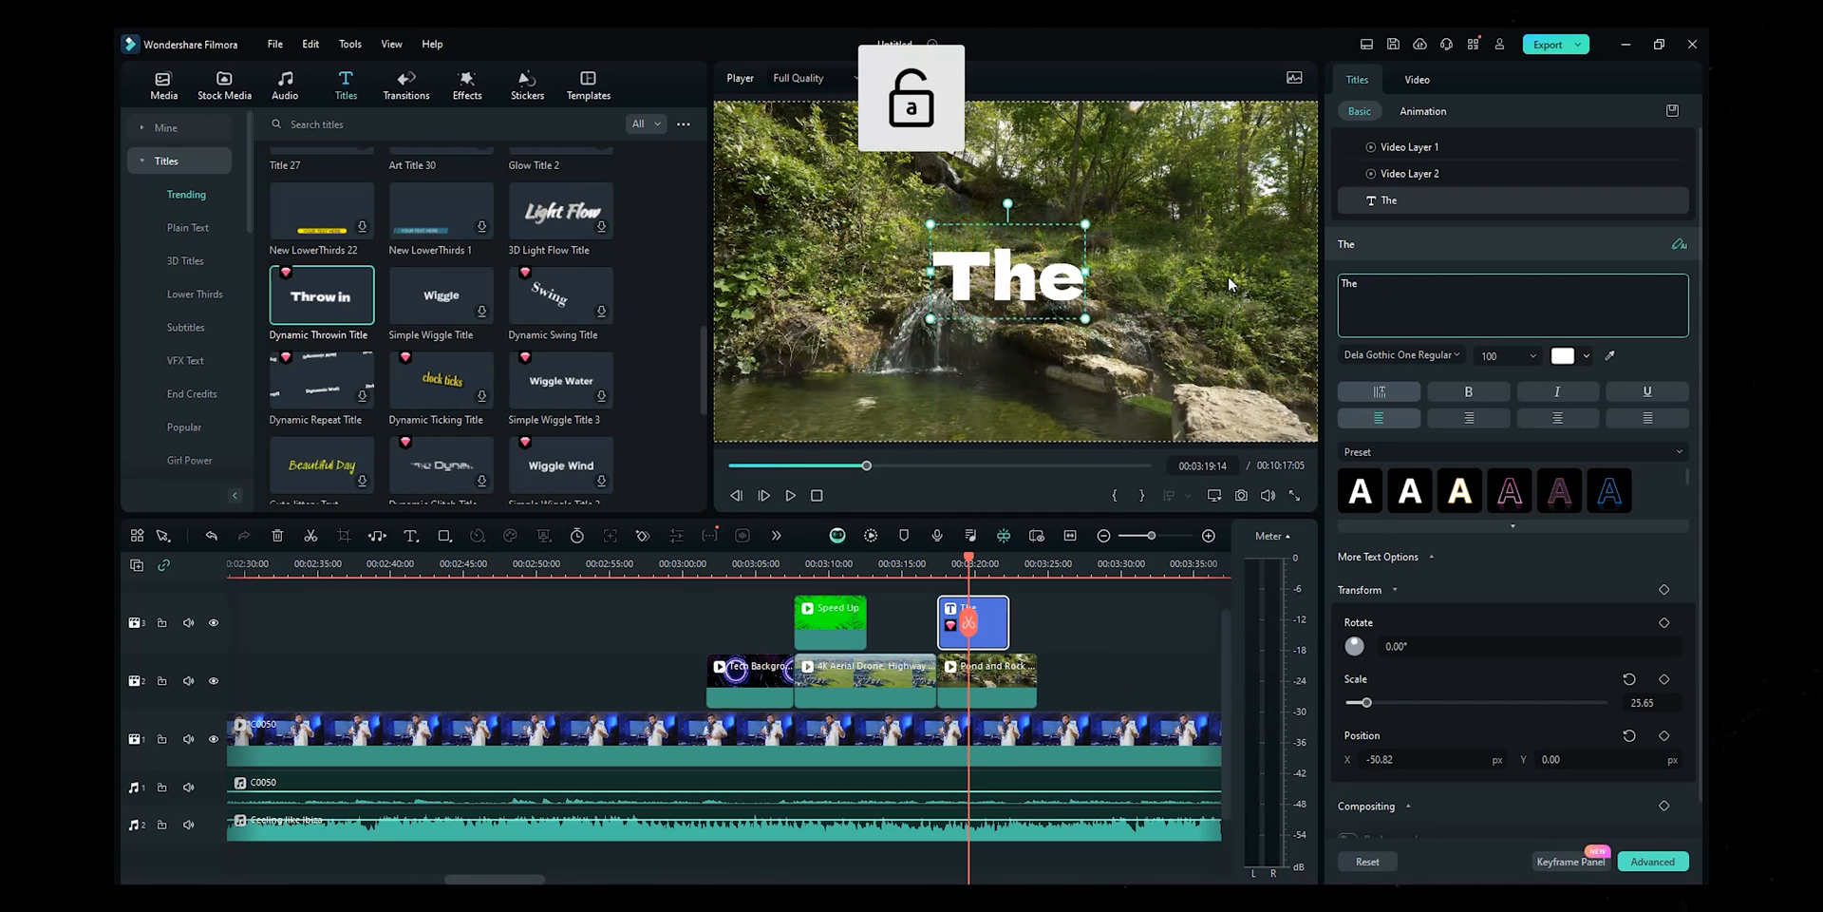
type("E")
key("Caps_Lock")
type("xplore")
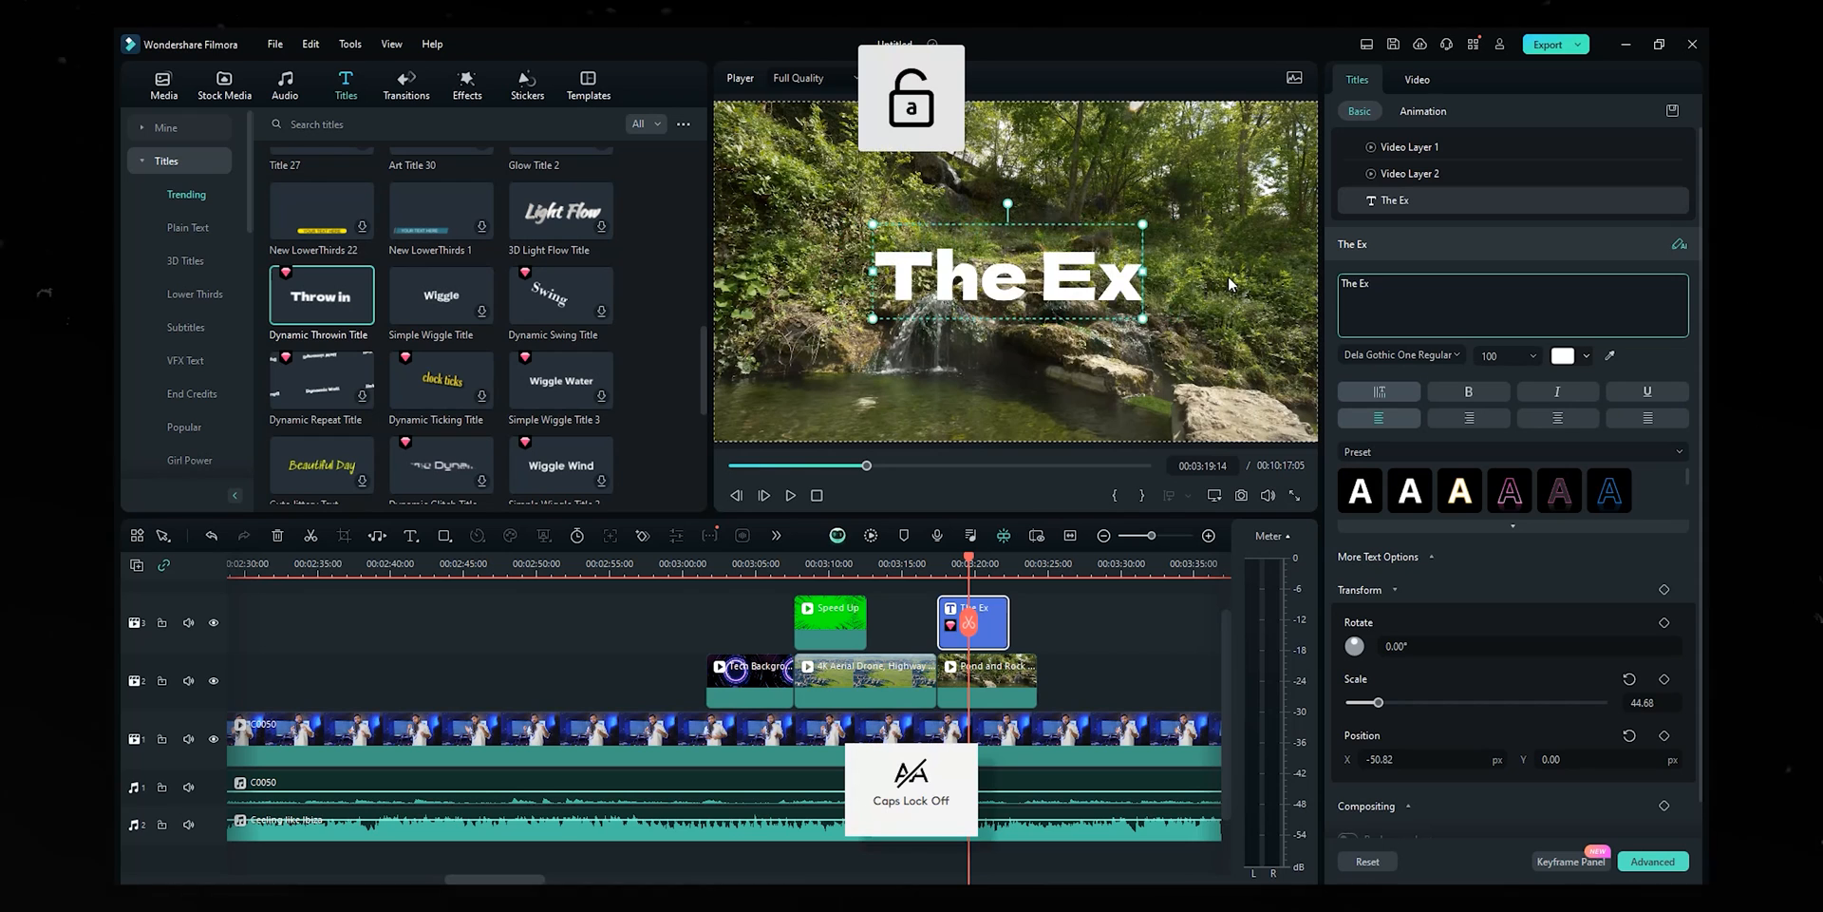
key("Caps_Lock")
type("G")
key("Caps_Lock")
type("uy")
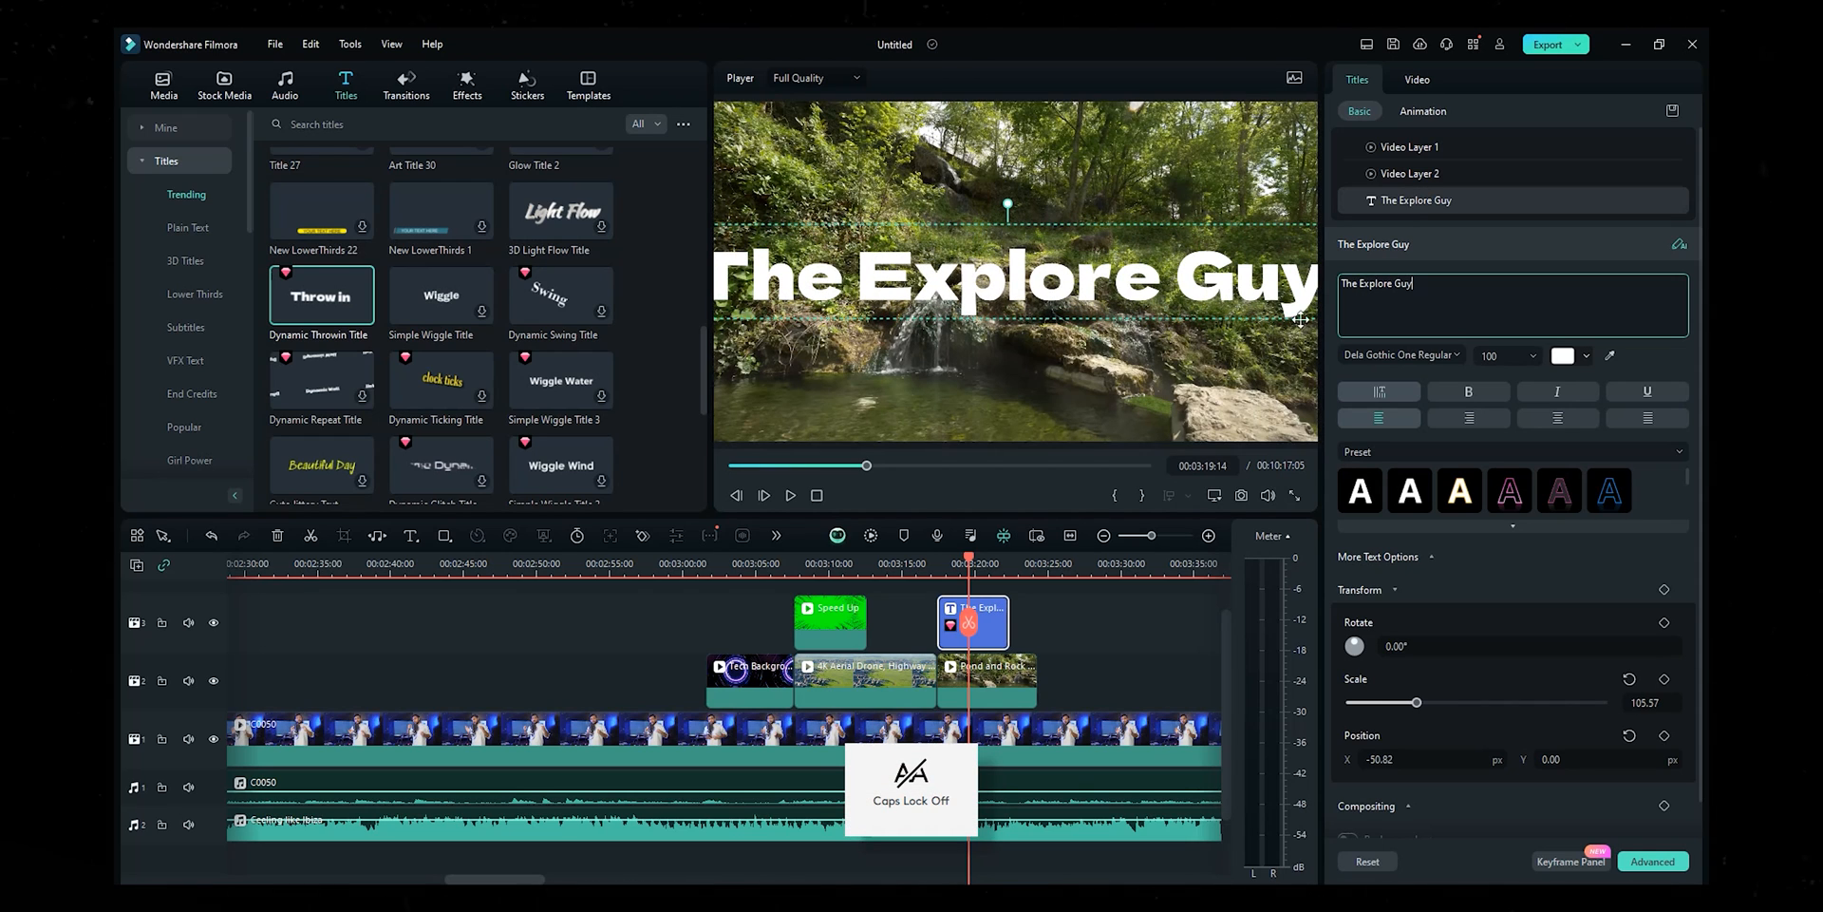
- Scale The Explore Guy title to 67.57 and play it over the waterfall clip
left_click_drag(1626, 705, 1310, 667)
left_click(936, 564)
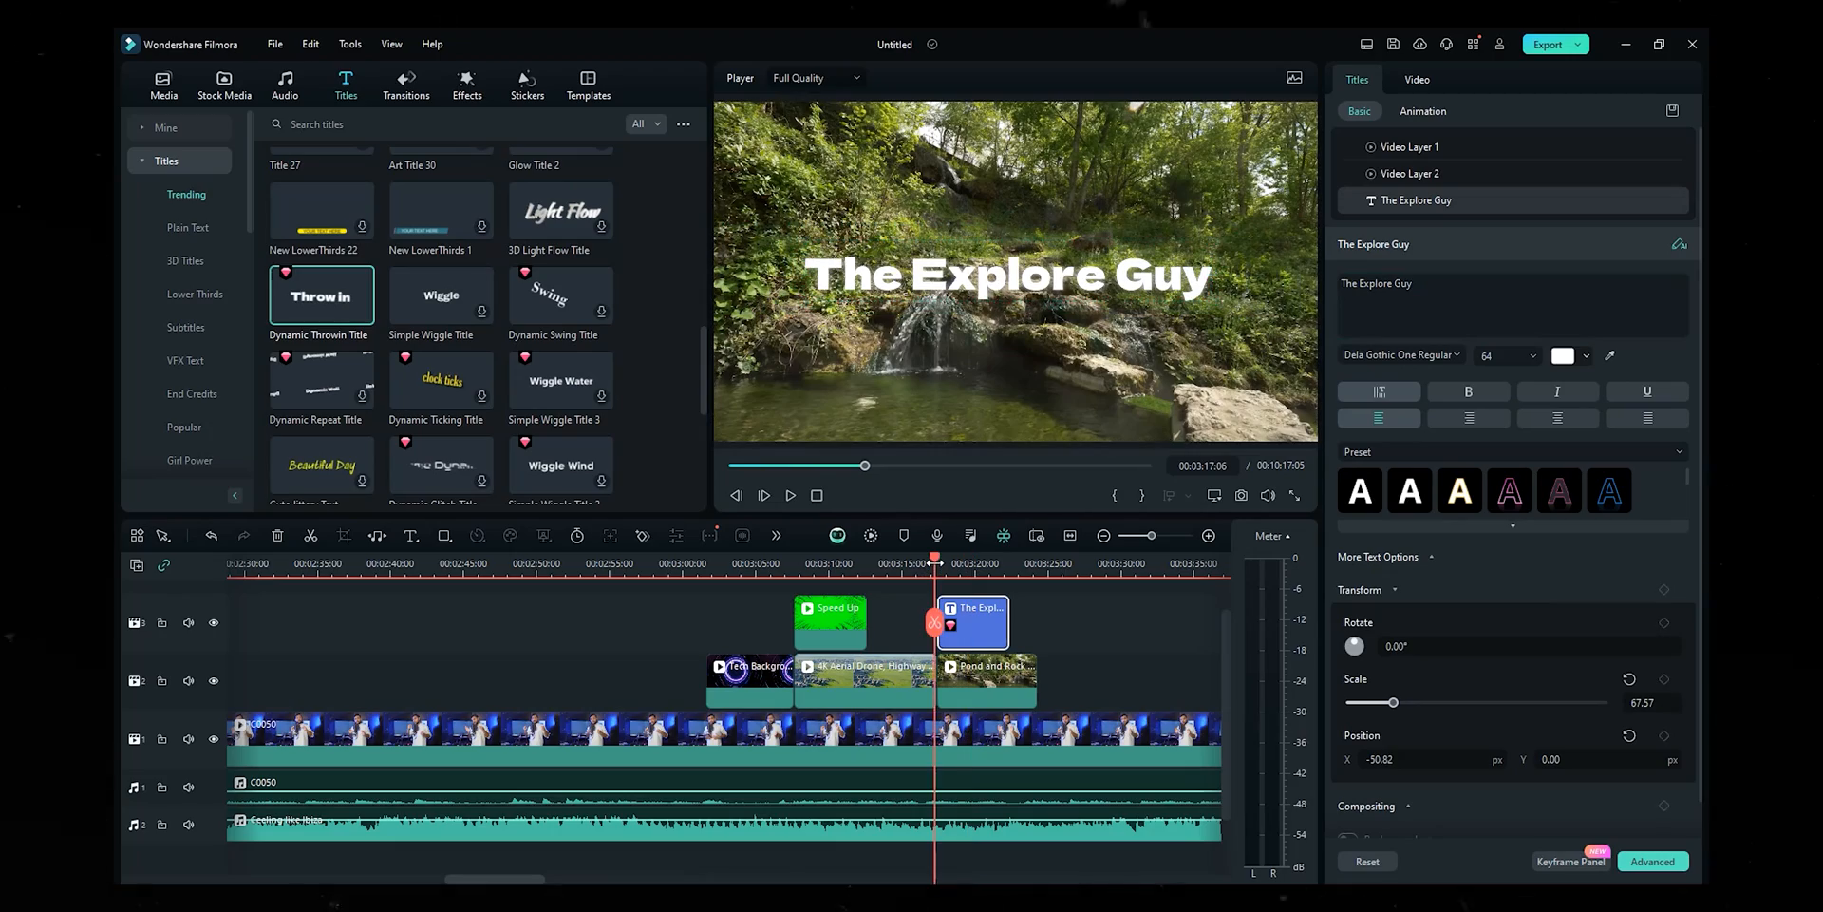
key("space")
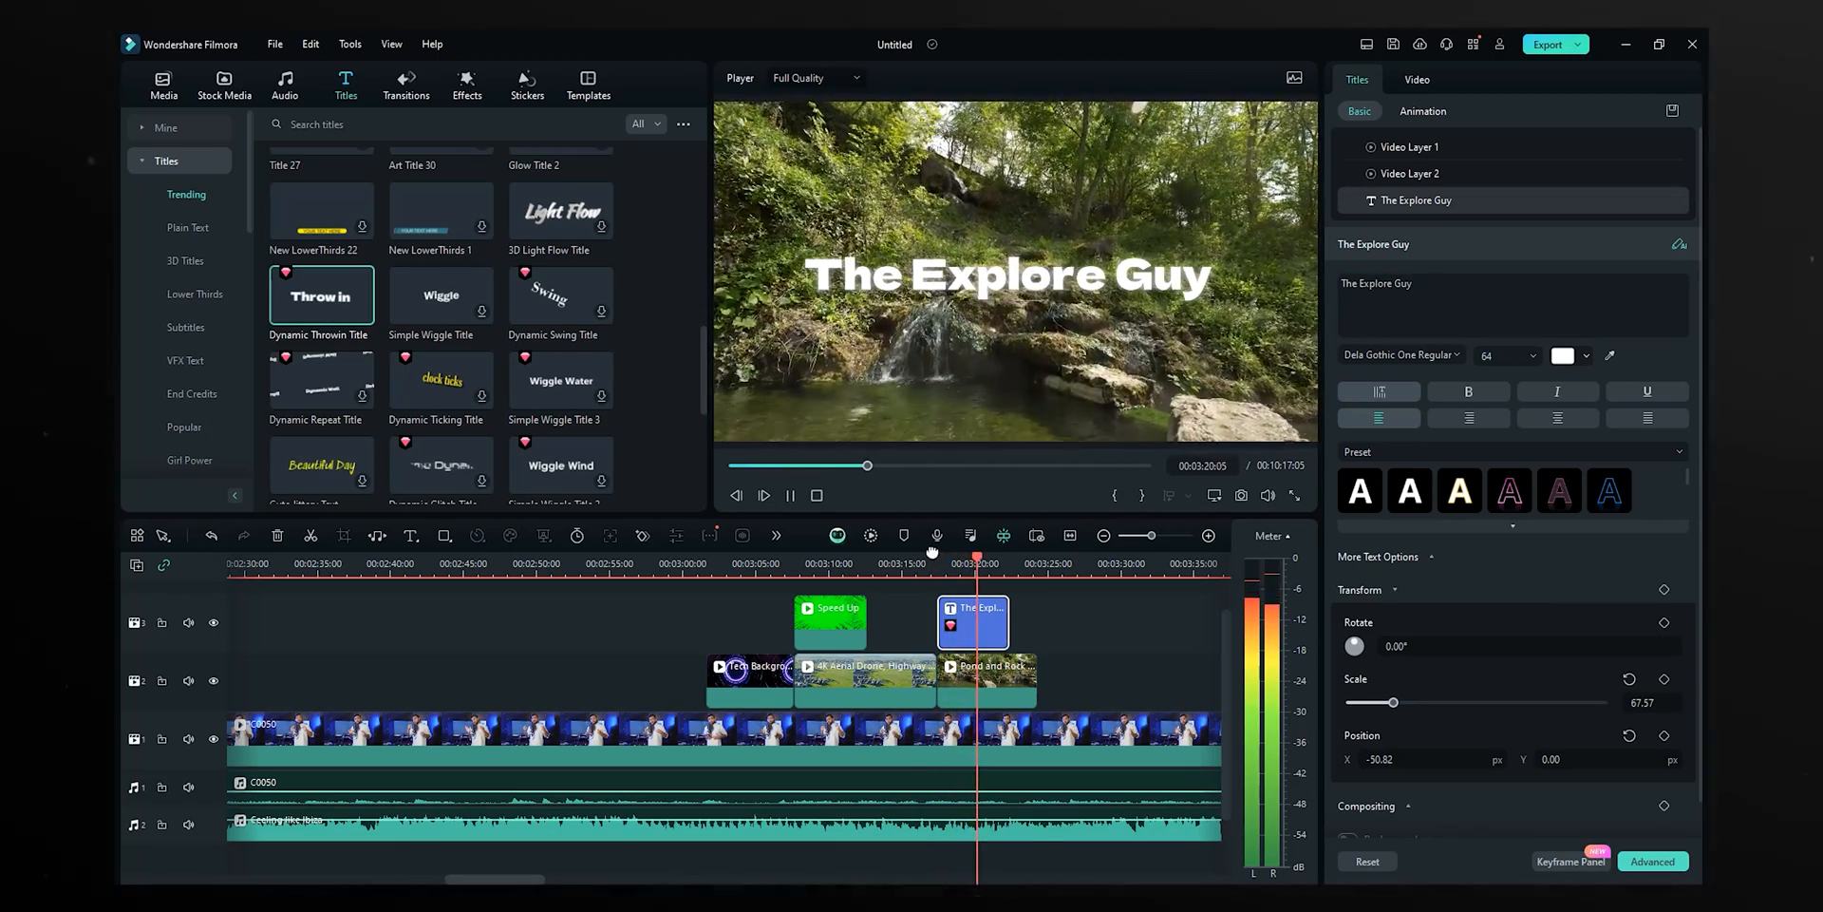
key("space")
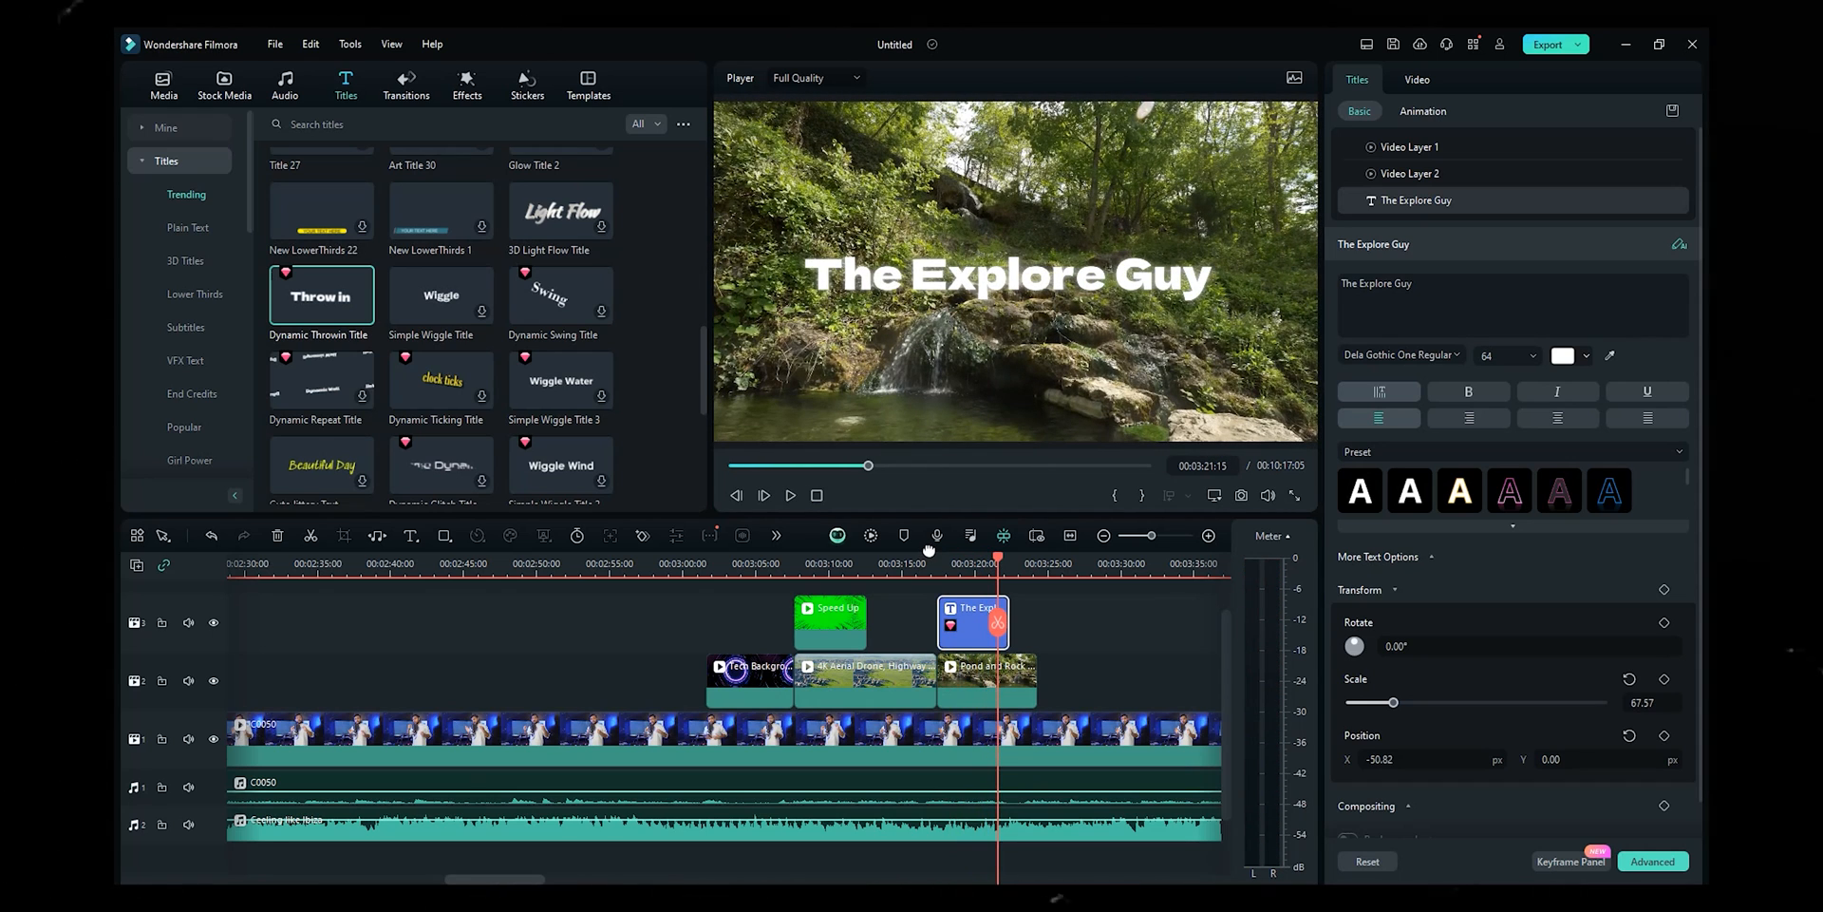
scroll(630, 424, "down", 5)
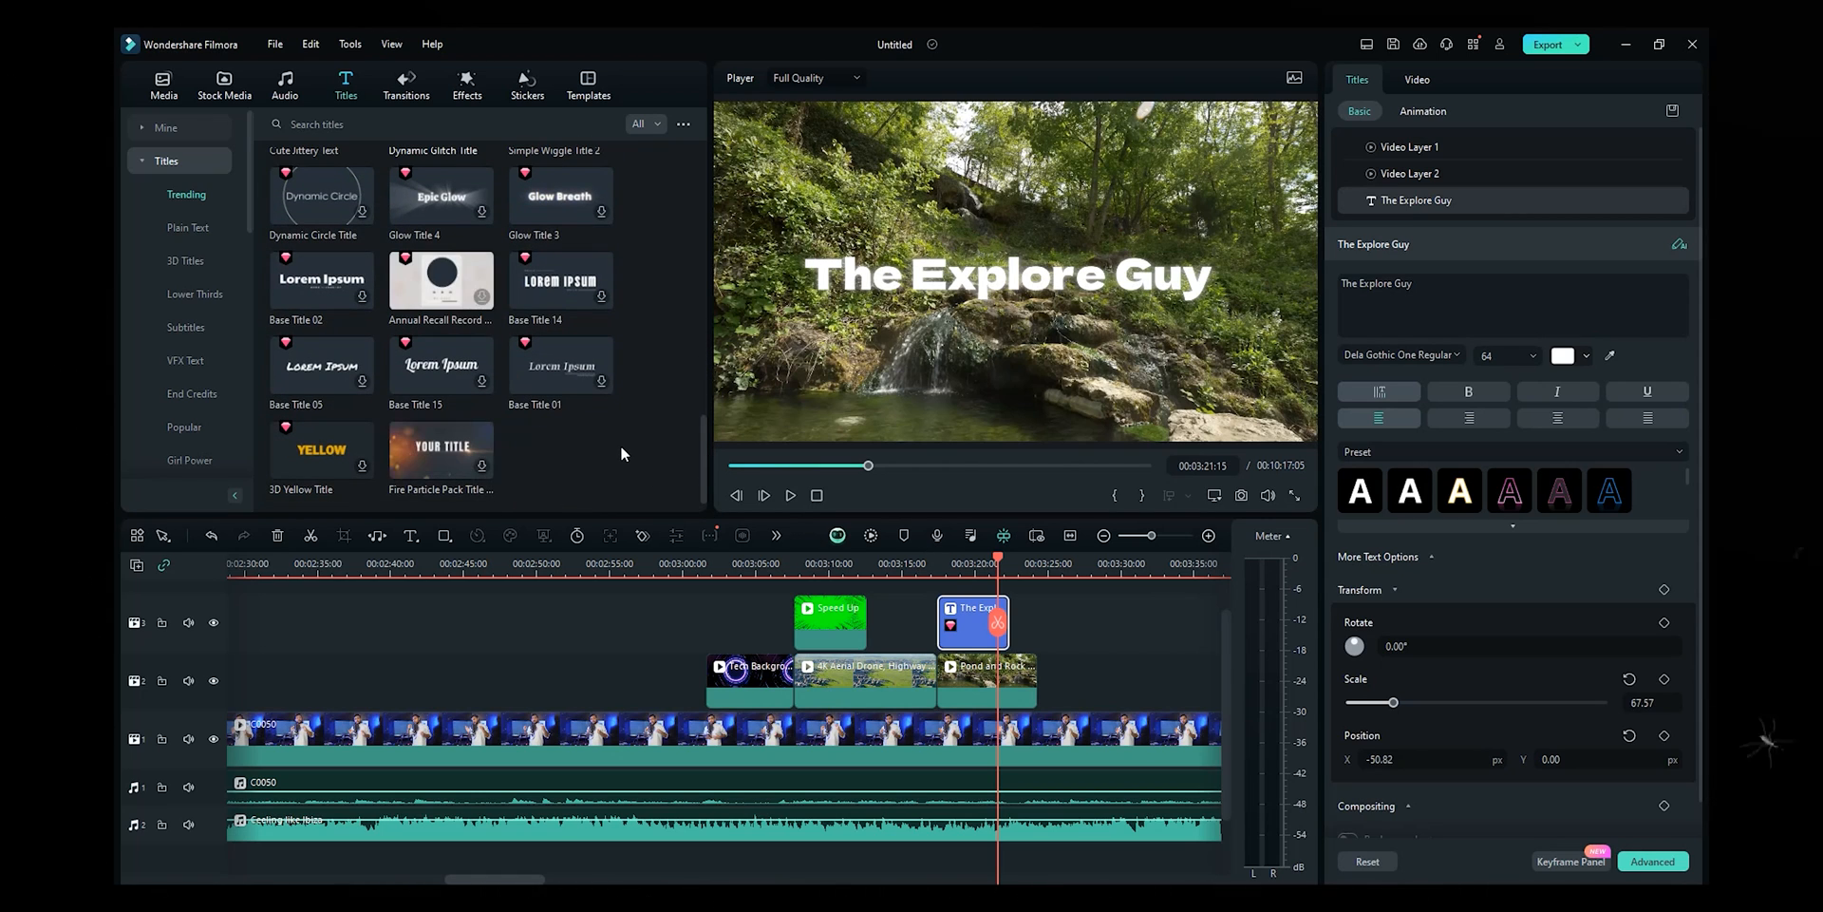
scroll(619, 447, "up", 4)
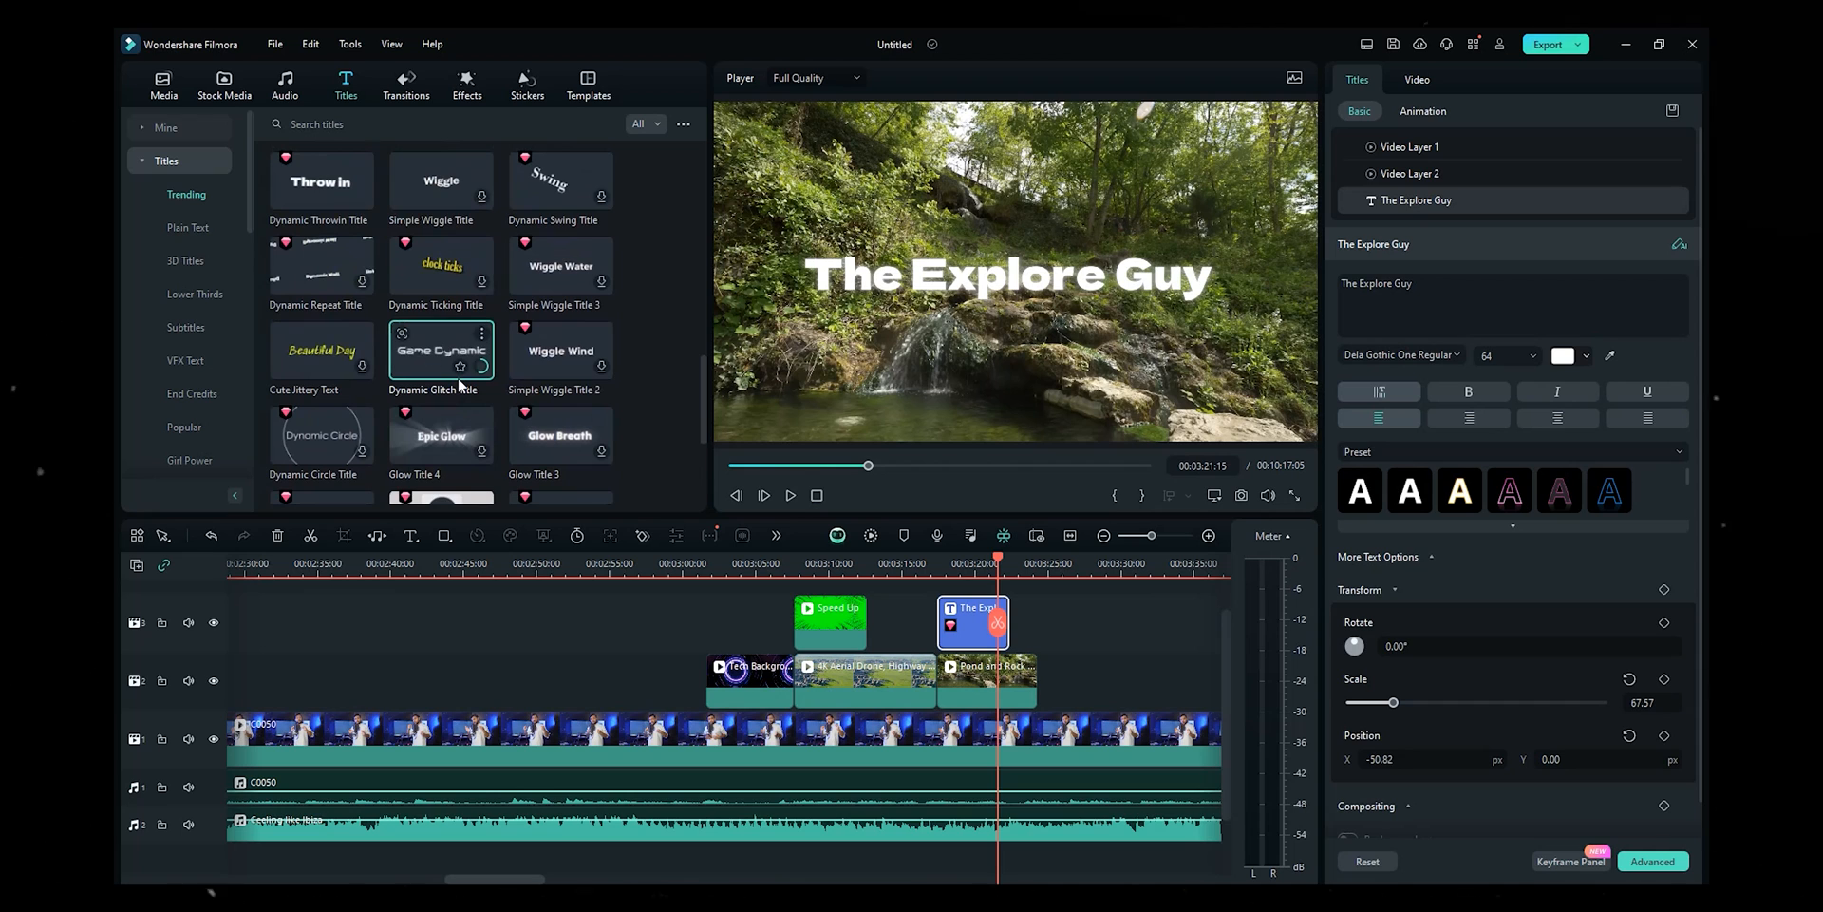
- Add a Dynamic Glitch Title on track 3 and change its text to 'THE EXPLORE GUY'
left_click_drag(403, 353, 732, 617)
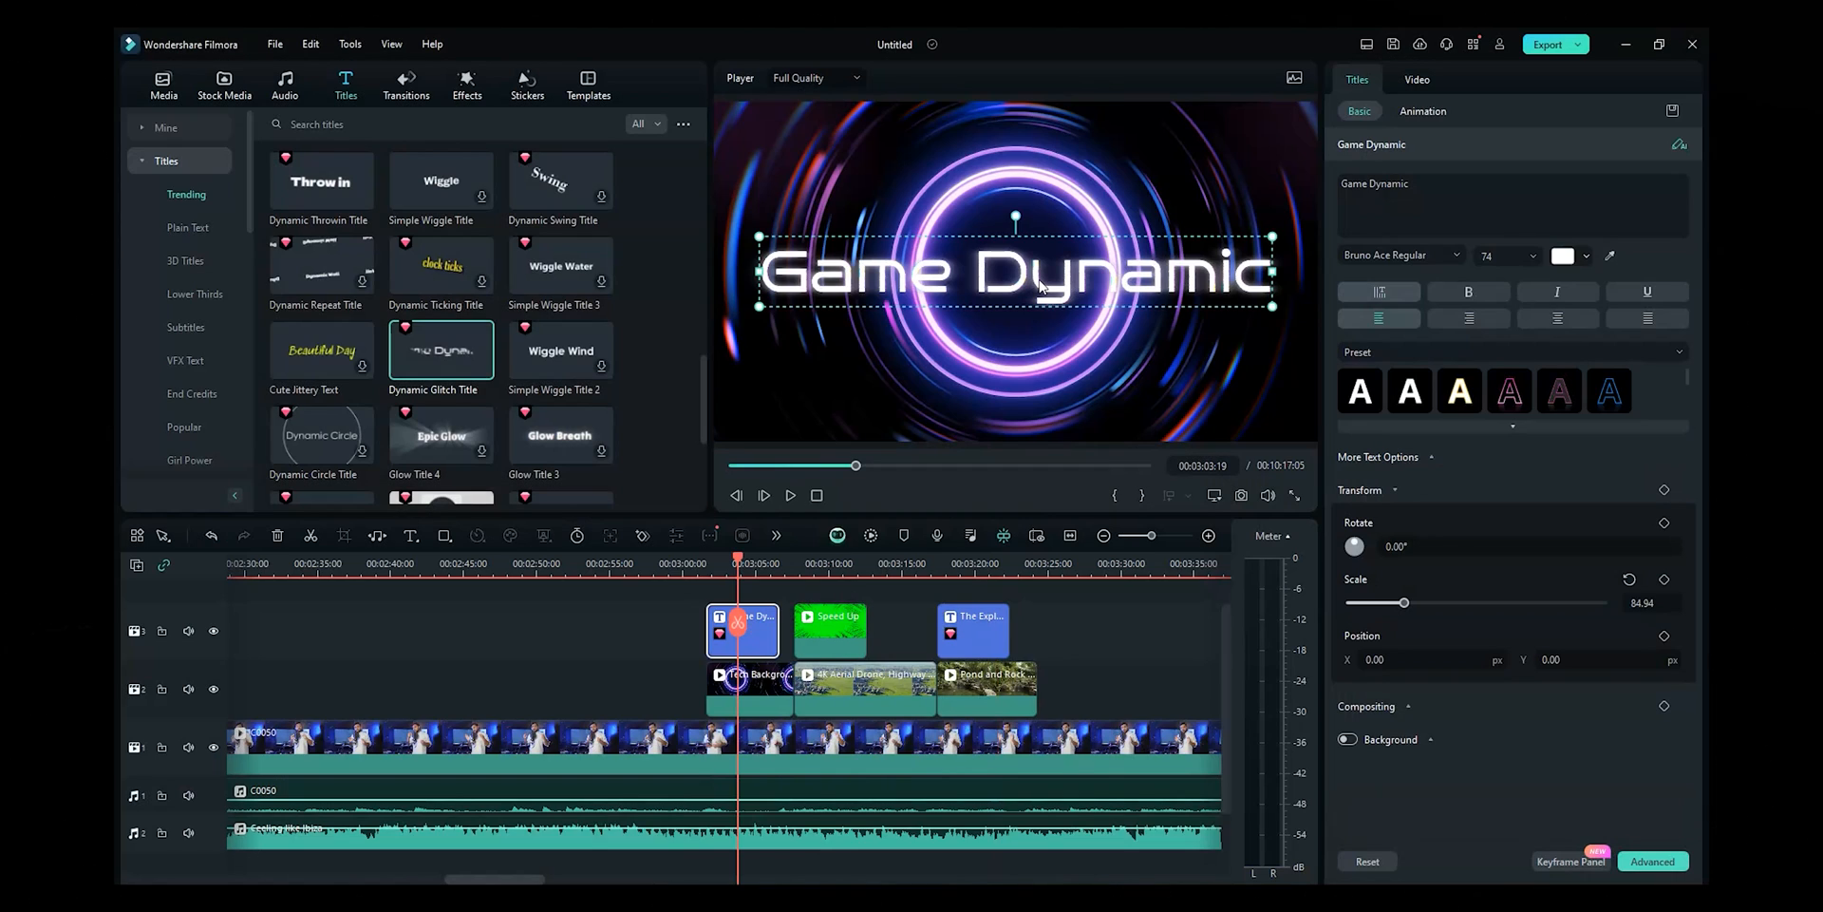
double_click(1042, 287)
type("the")
key("BackSpace")
key("BackSpace")
key("BackSpace")
key("Caps_Lock")
type("THE")
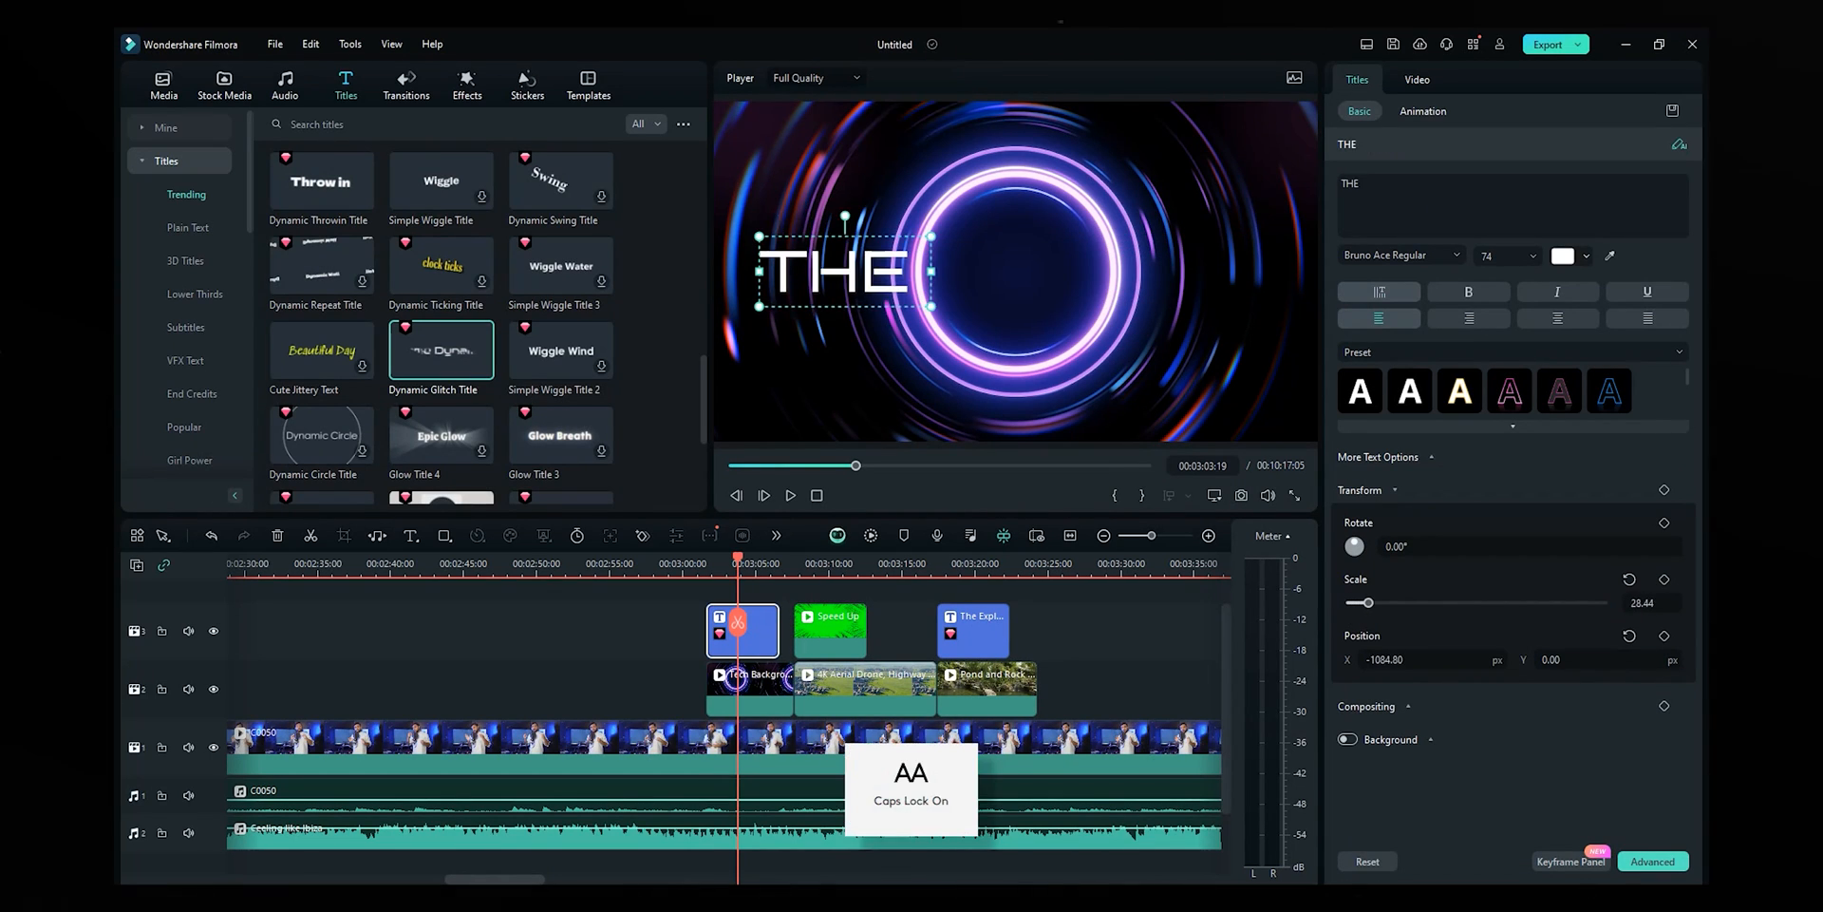
type("EXPLORE GUY")
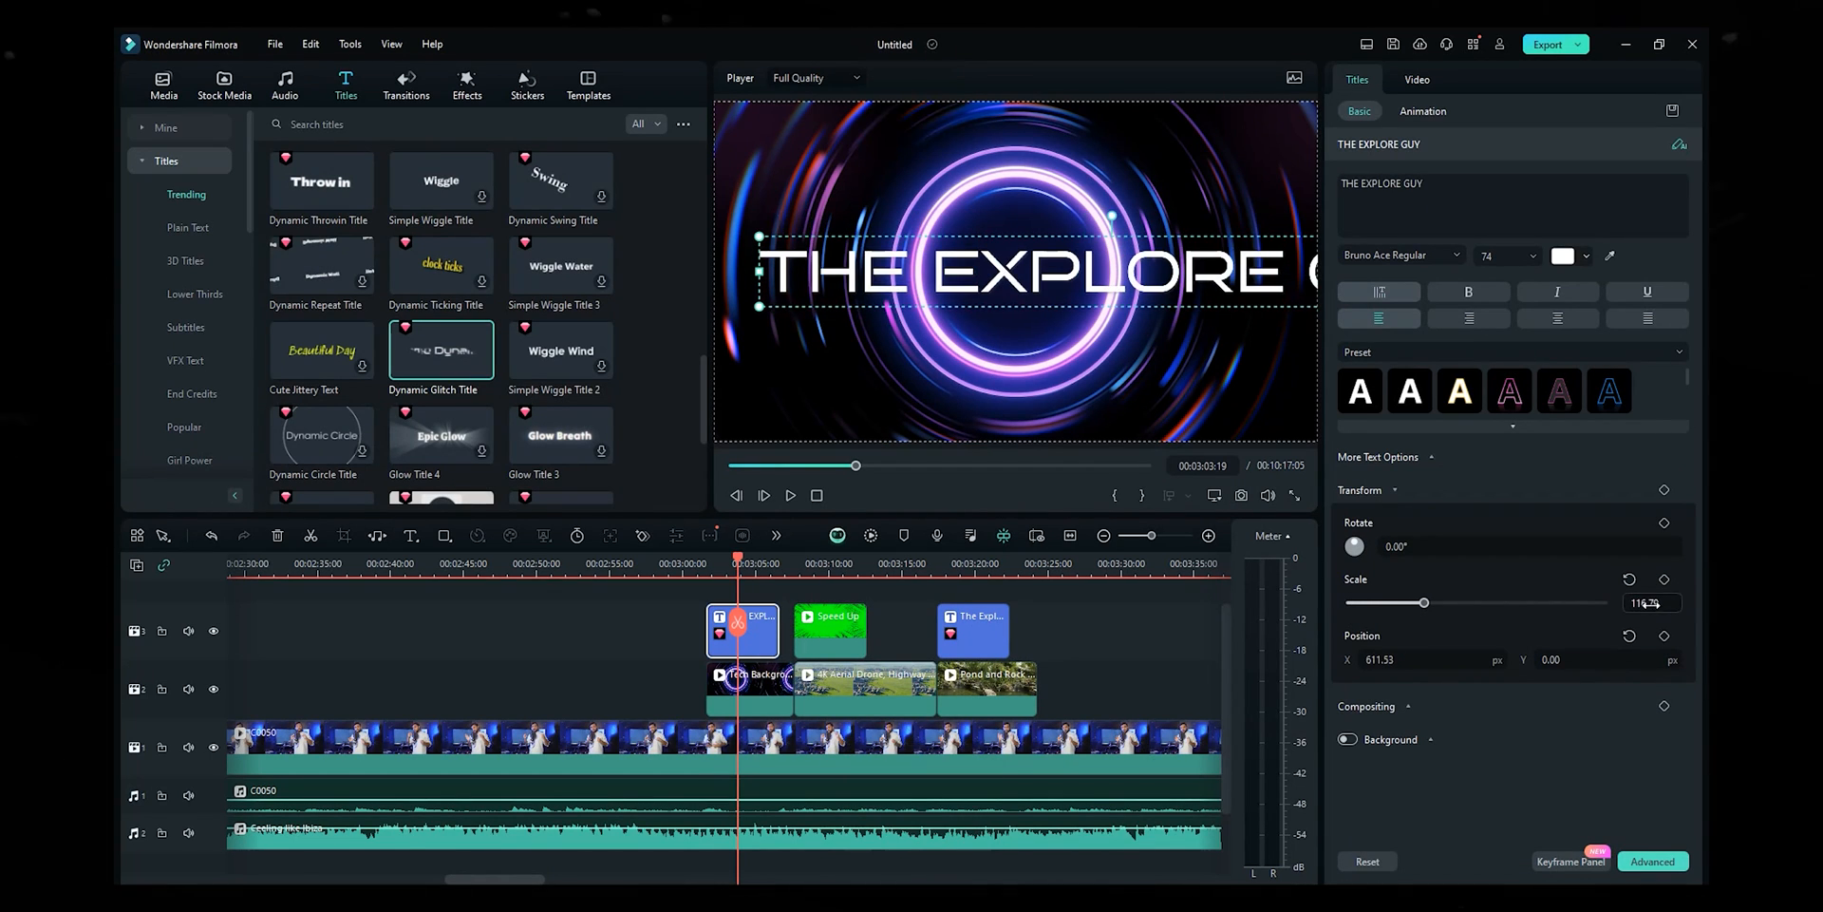
- Set the glitch title's scale to 81.79 and centre it horizontally
left_click_drag(1651, 604, 1624, 604)
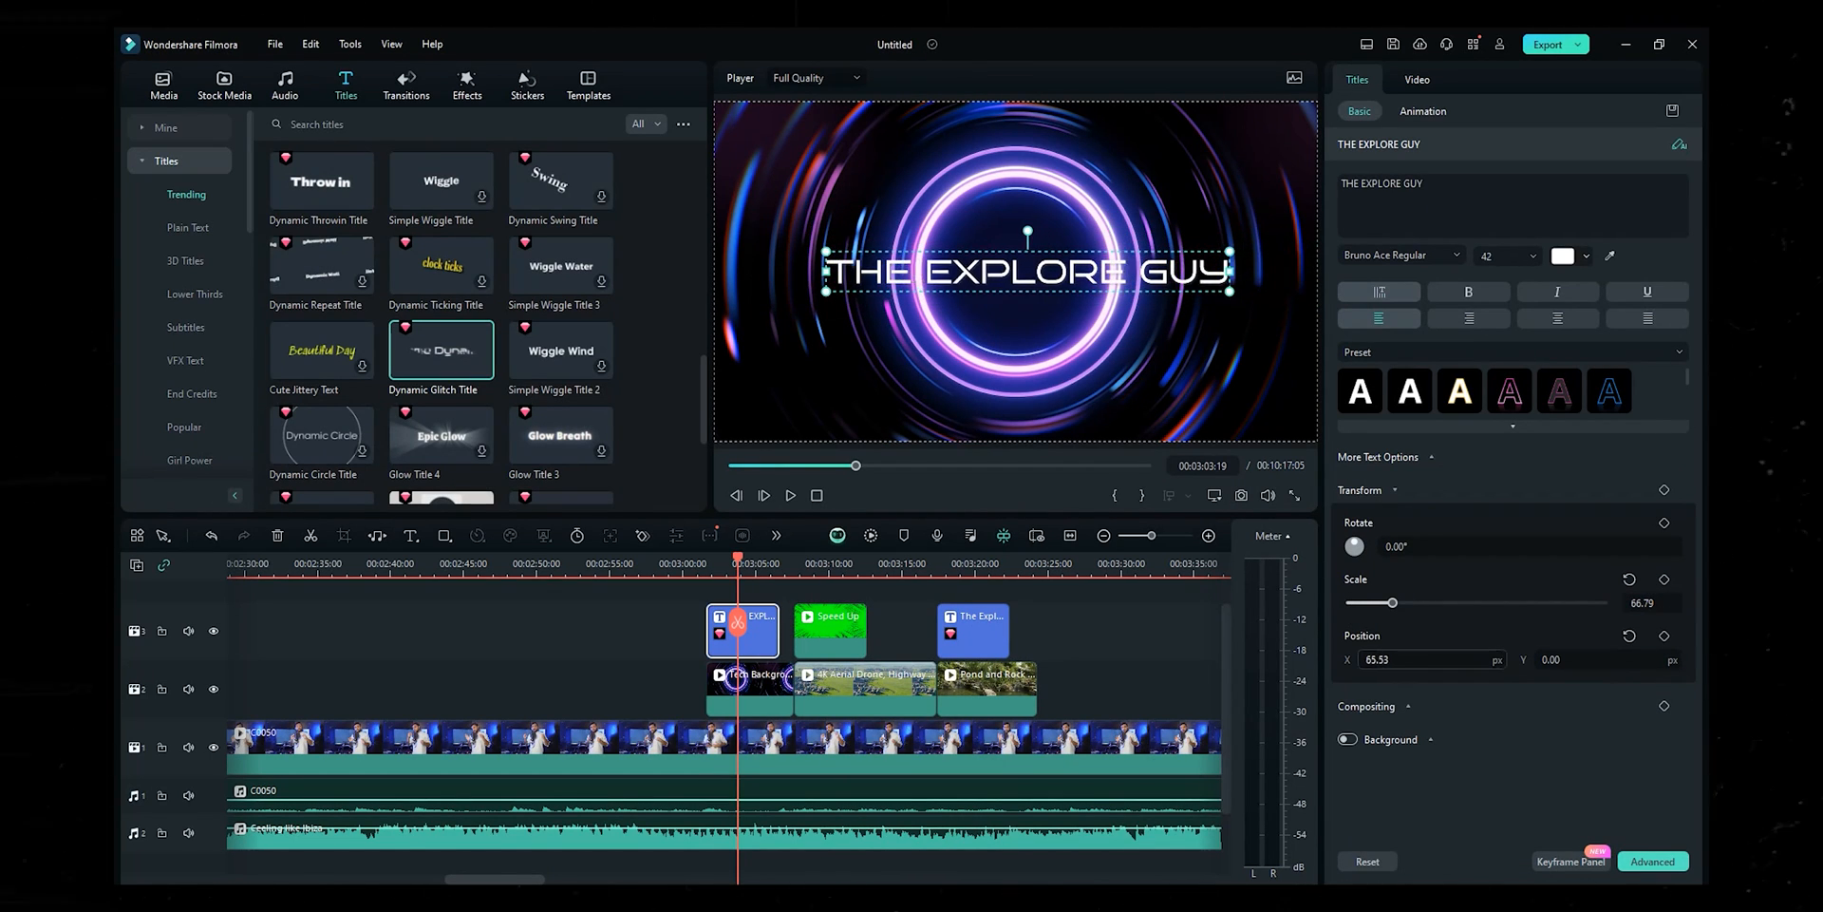
left_click_drag(1409, 660, 1354, 660)
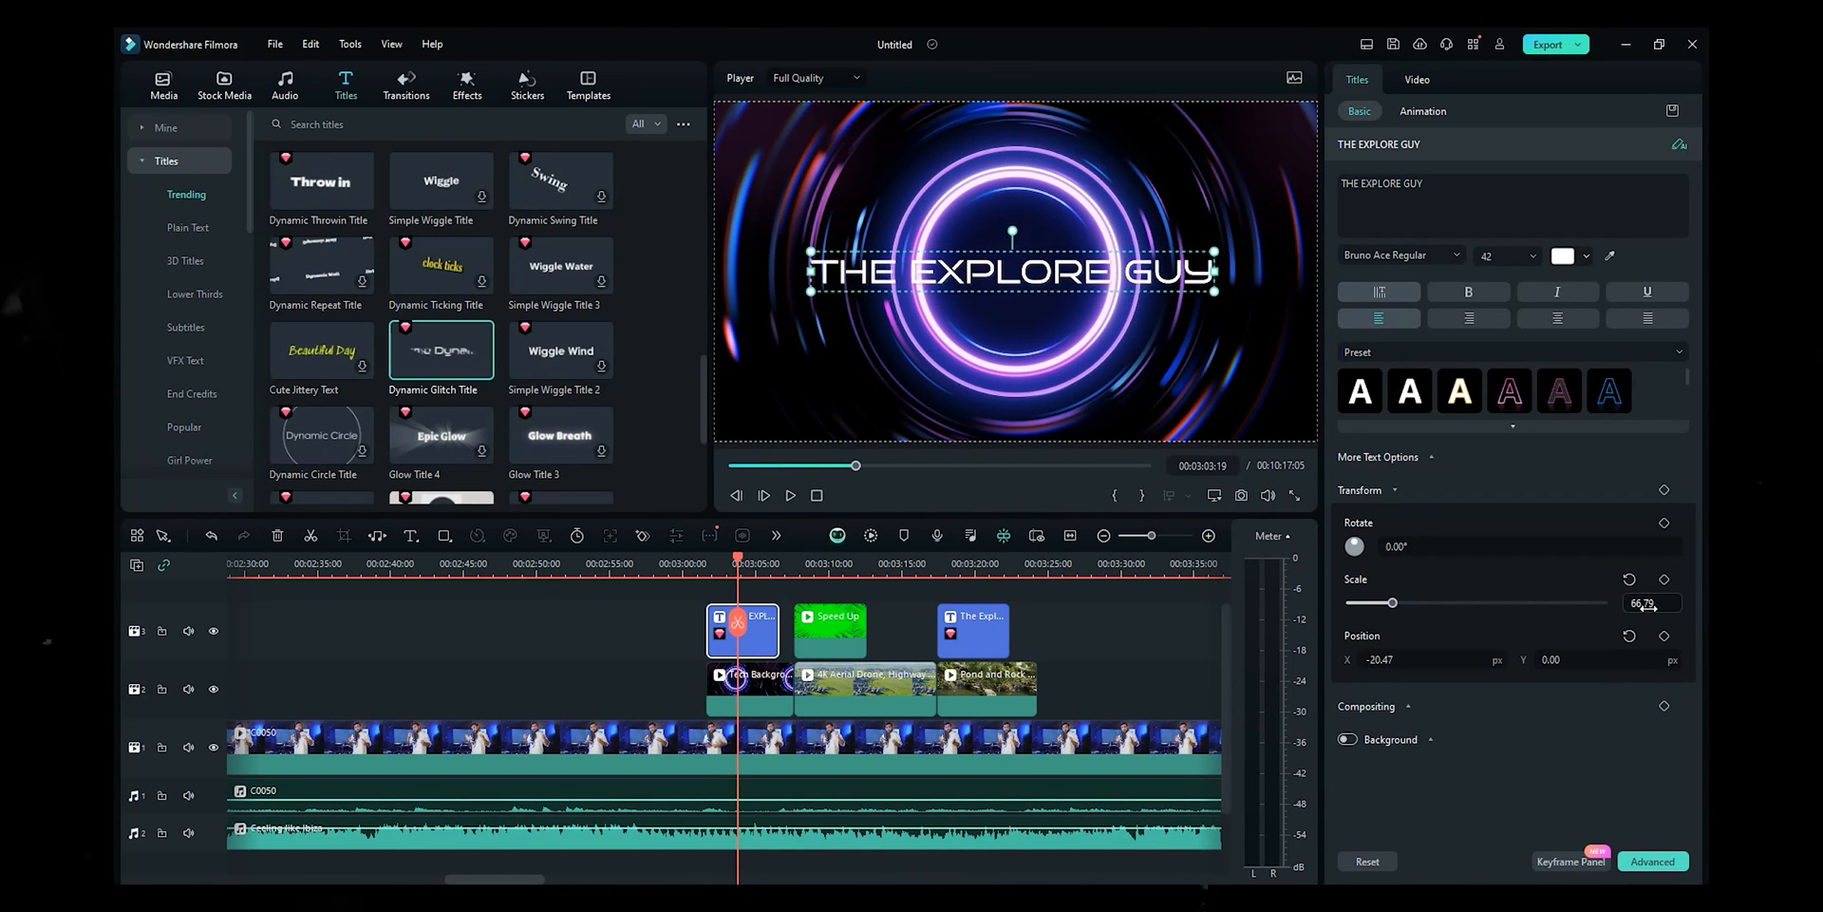
left_click_drag(1649, 606, 1655, 606)
left_click_drag(1385, 660, 1379, 660)
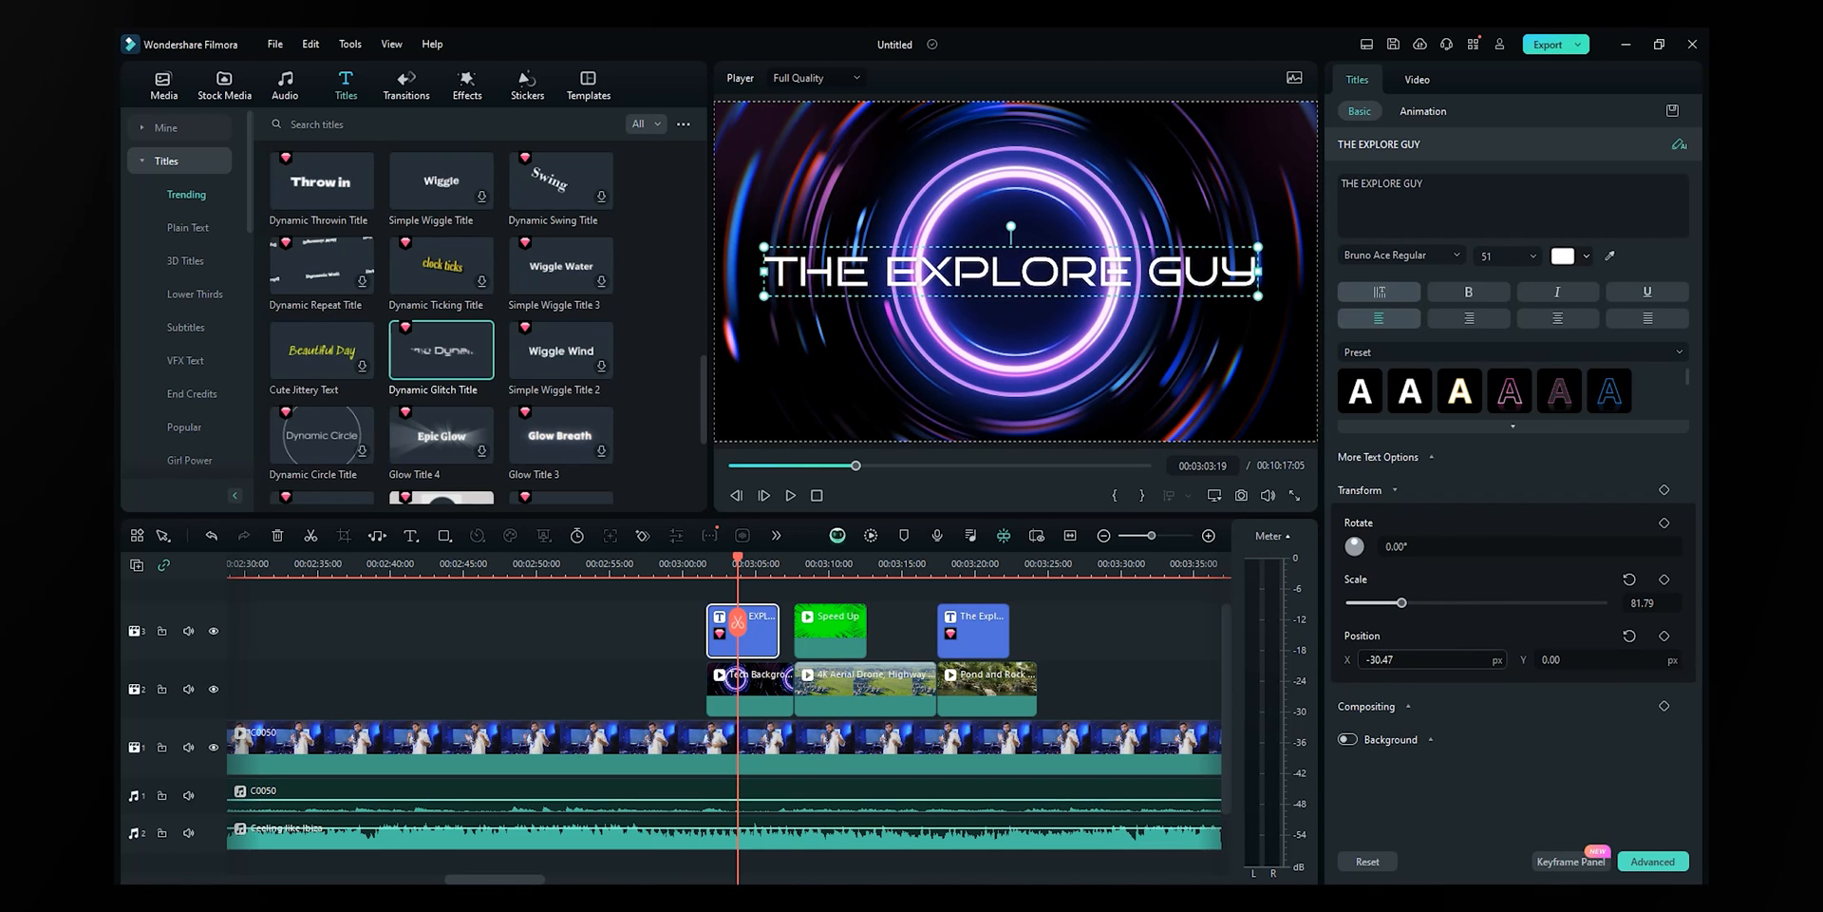
- Keep the Bruno Ace Regular font and, after trying yellow-green, leave the text white
left_click(1394, 253)
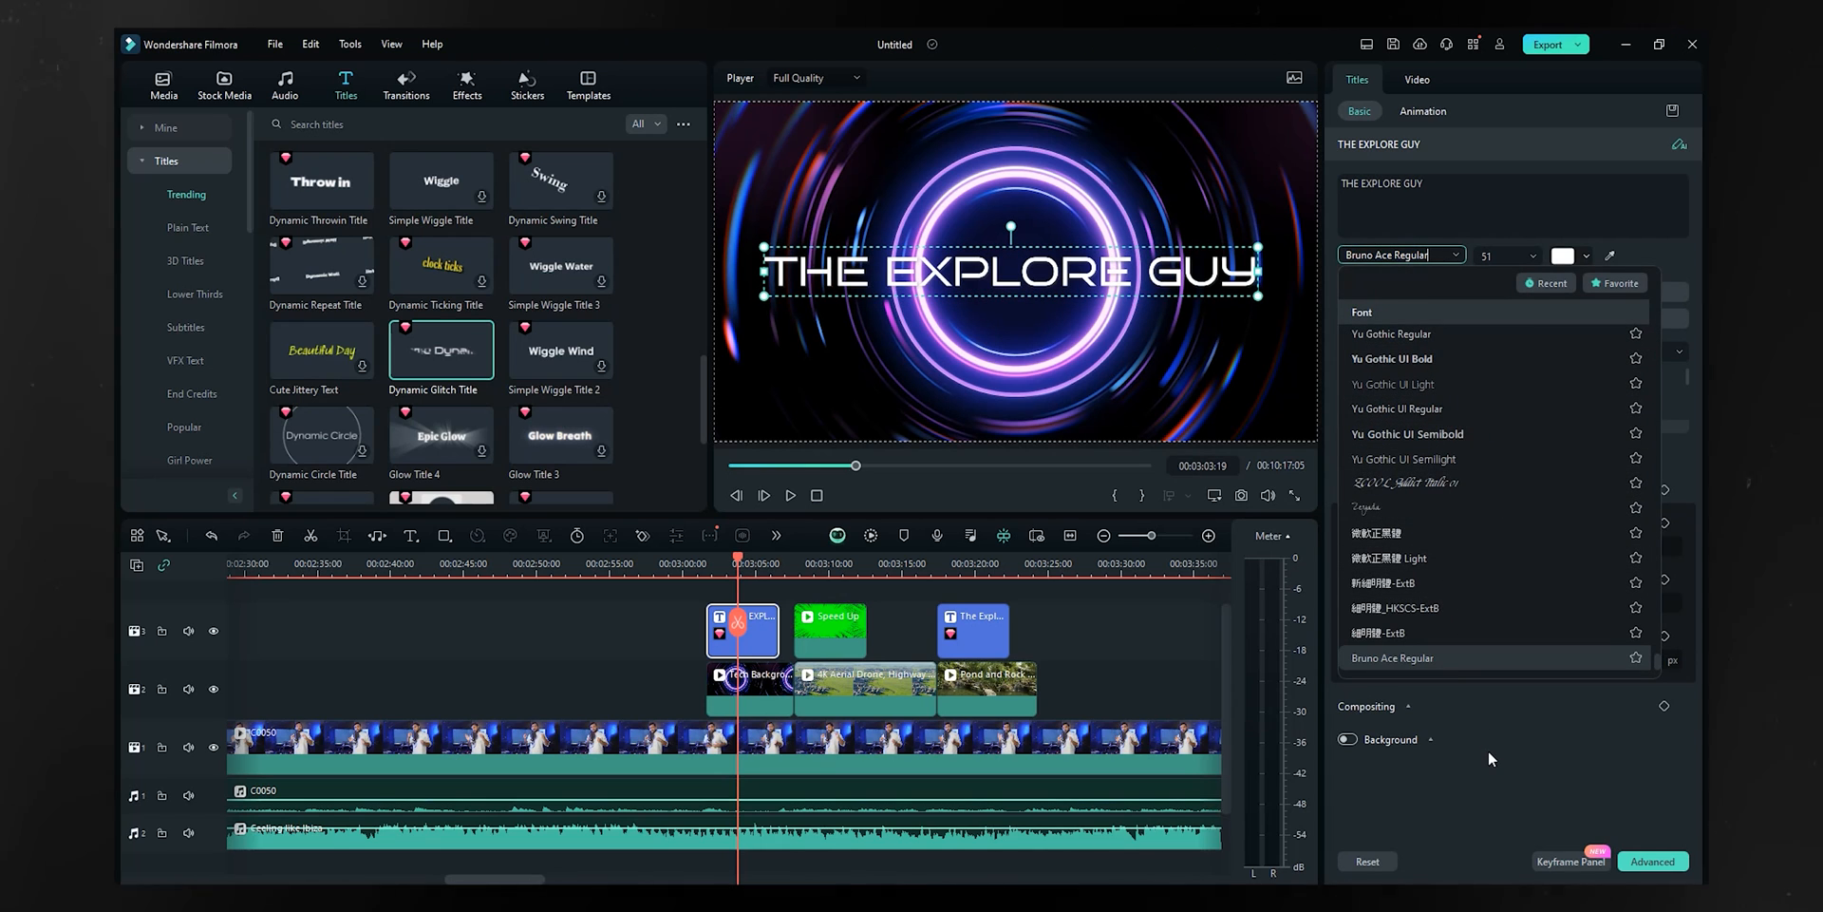
left_click(1490, 750)
left_click(1570, 254)
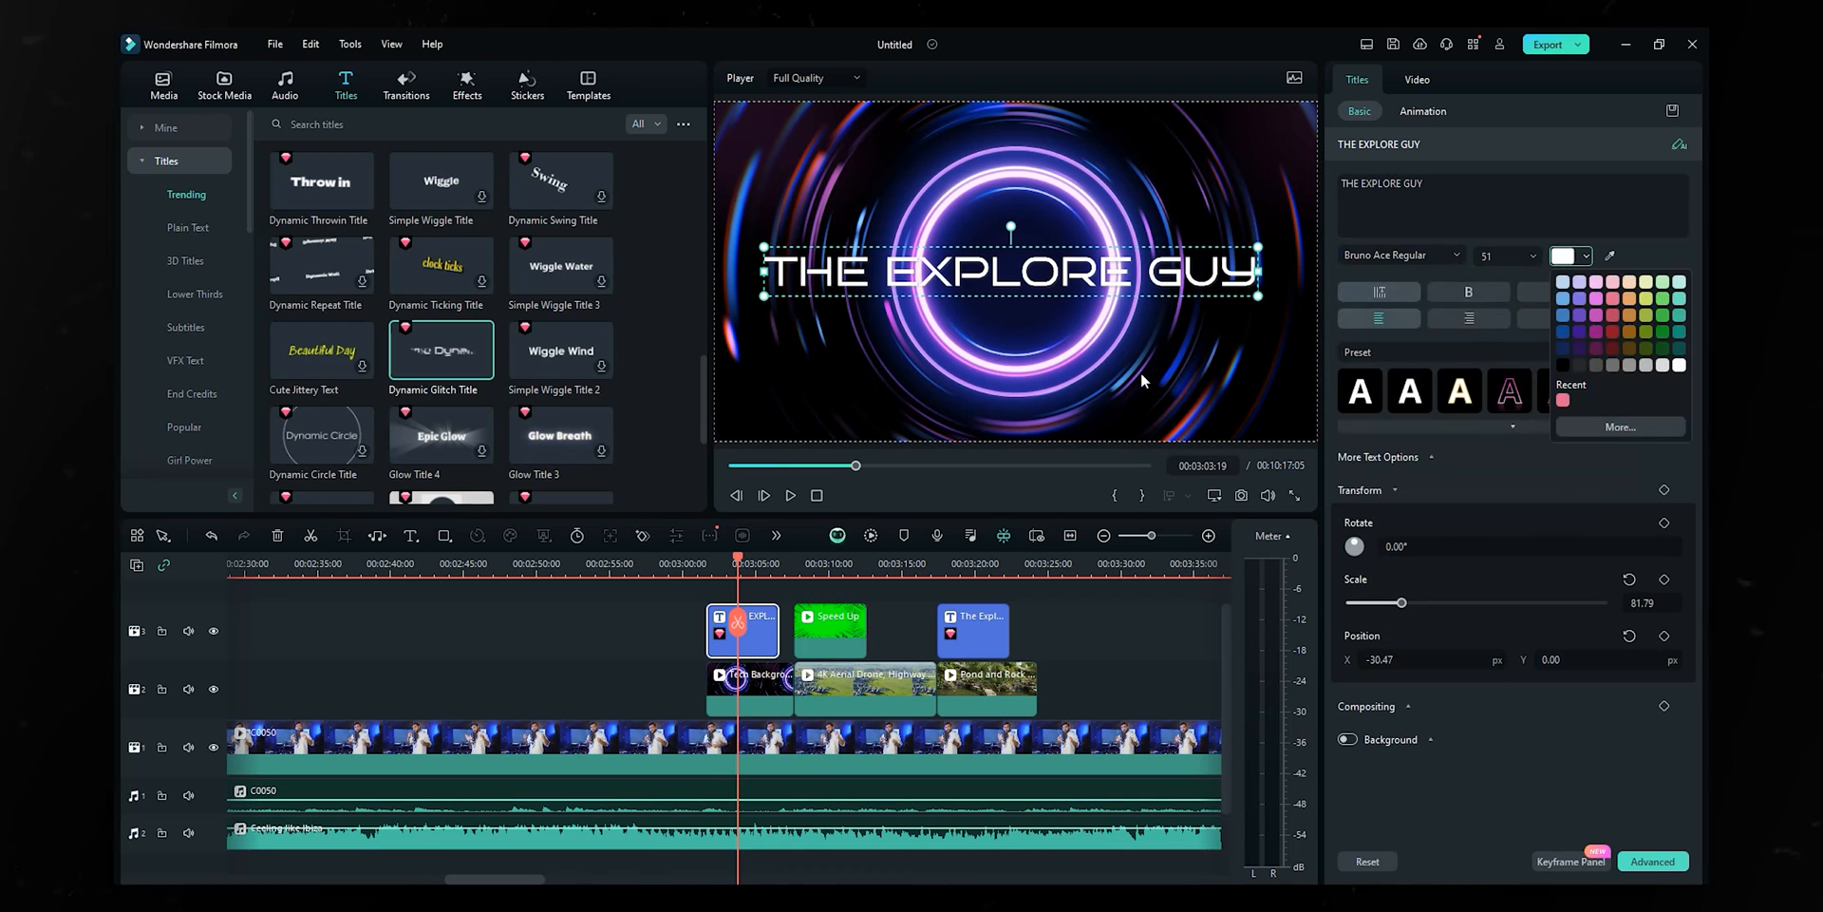
left_click(1645, 299)
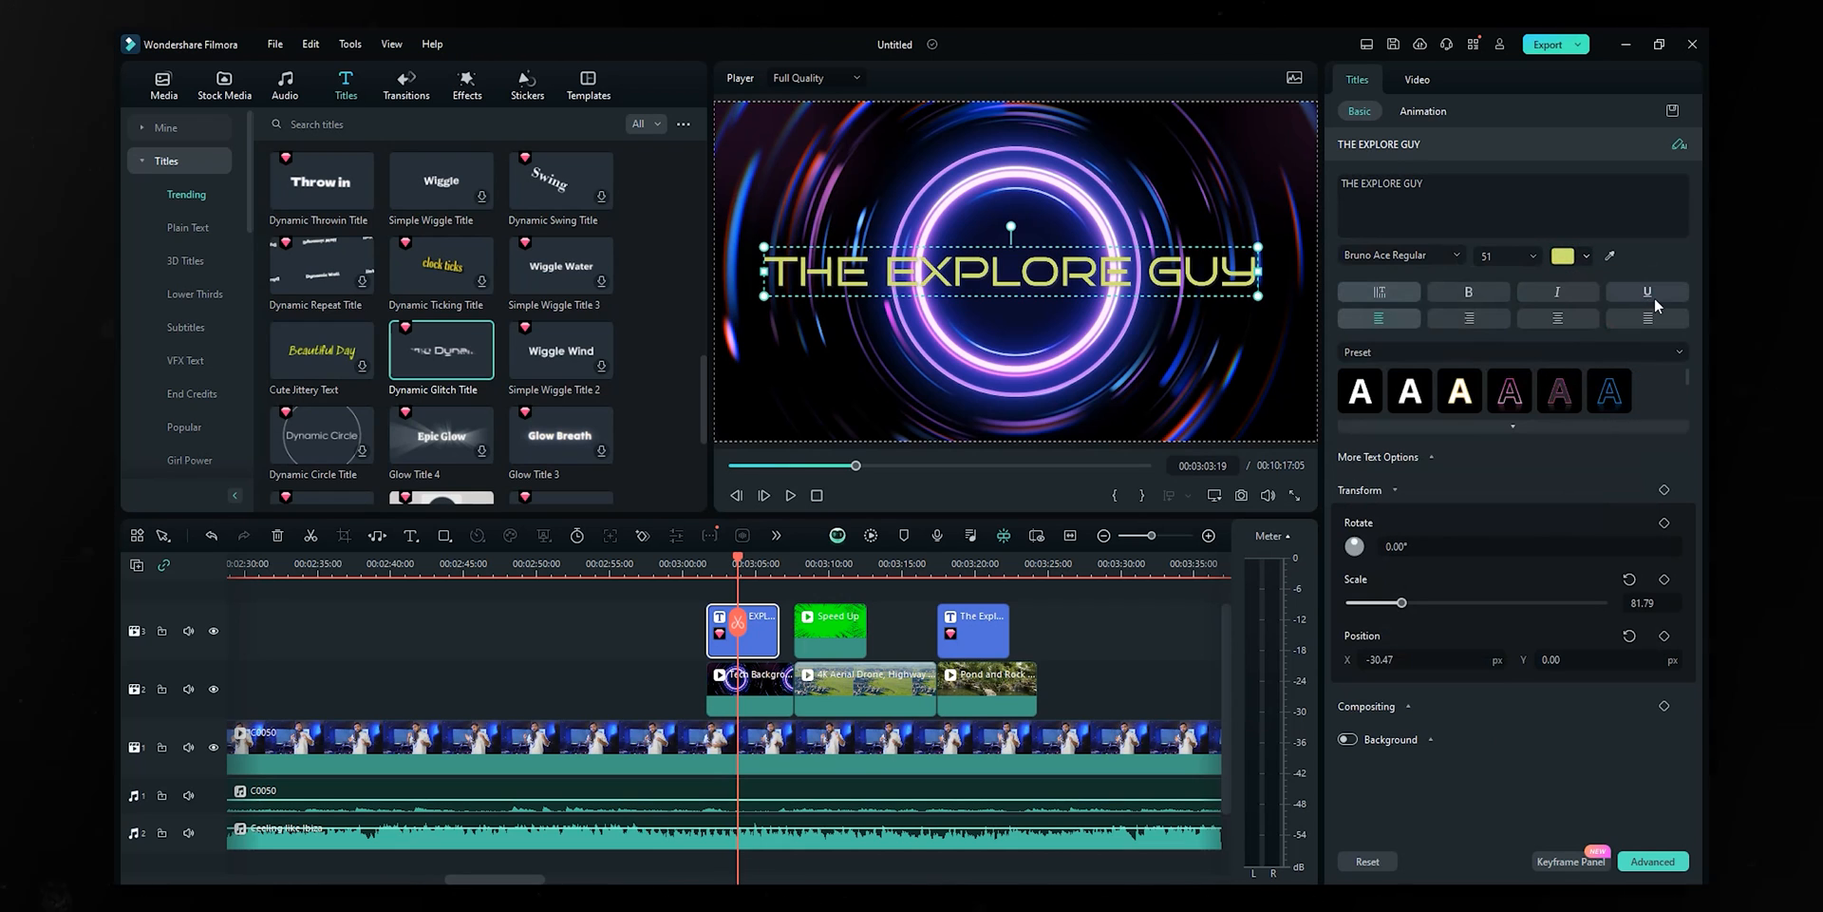
left_click(1567, 256)
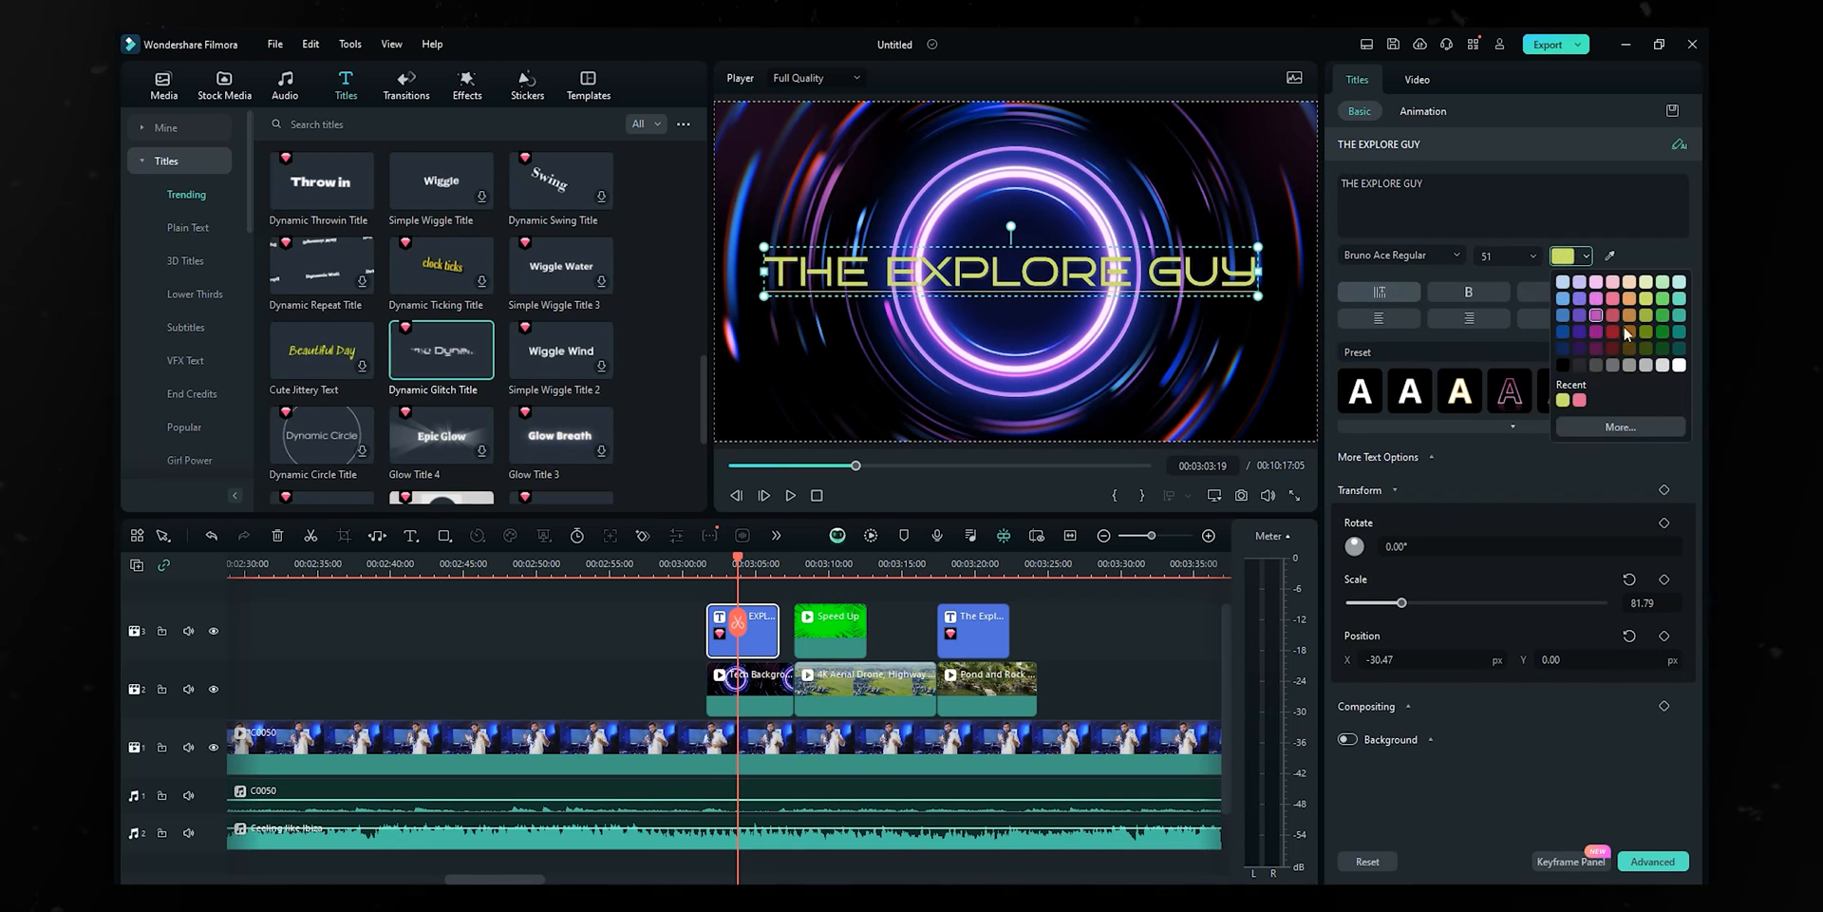
left_click(1615, 256)
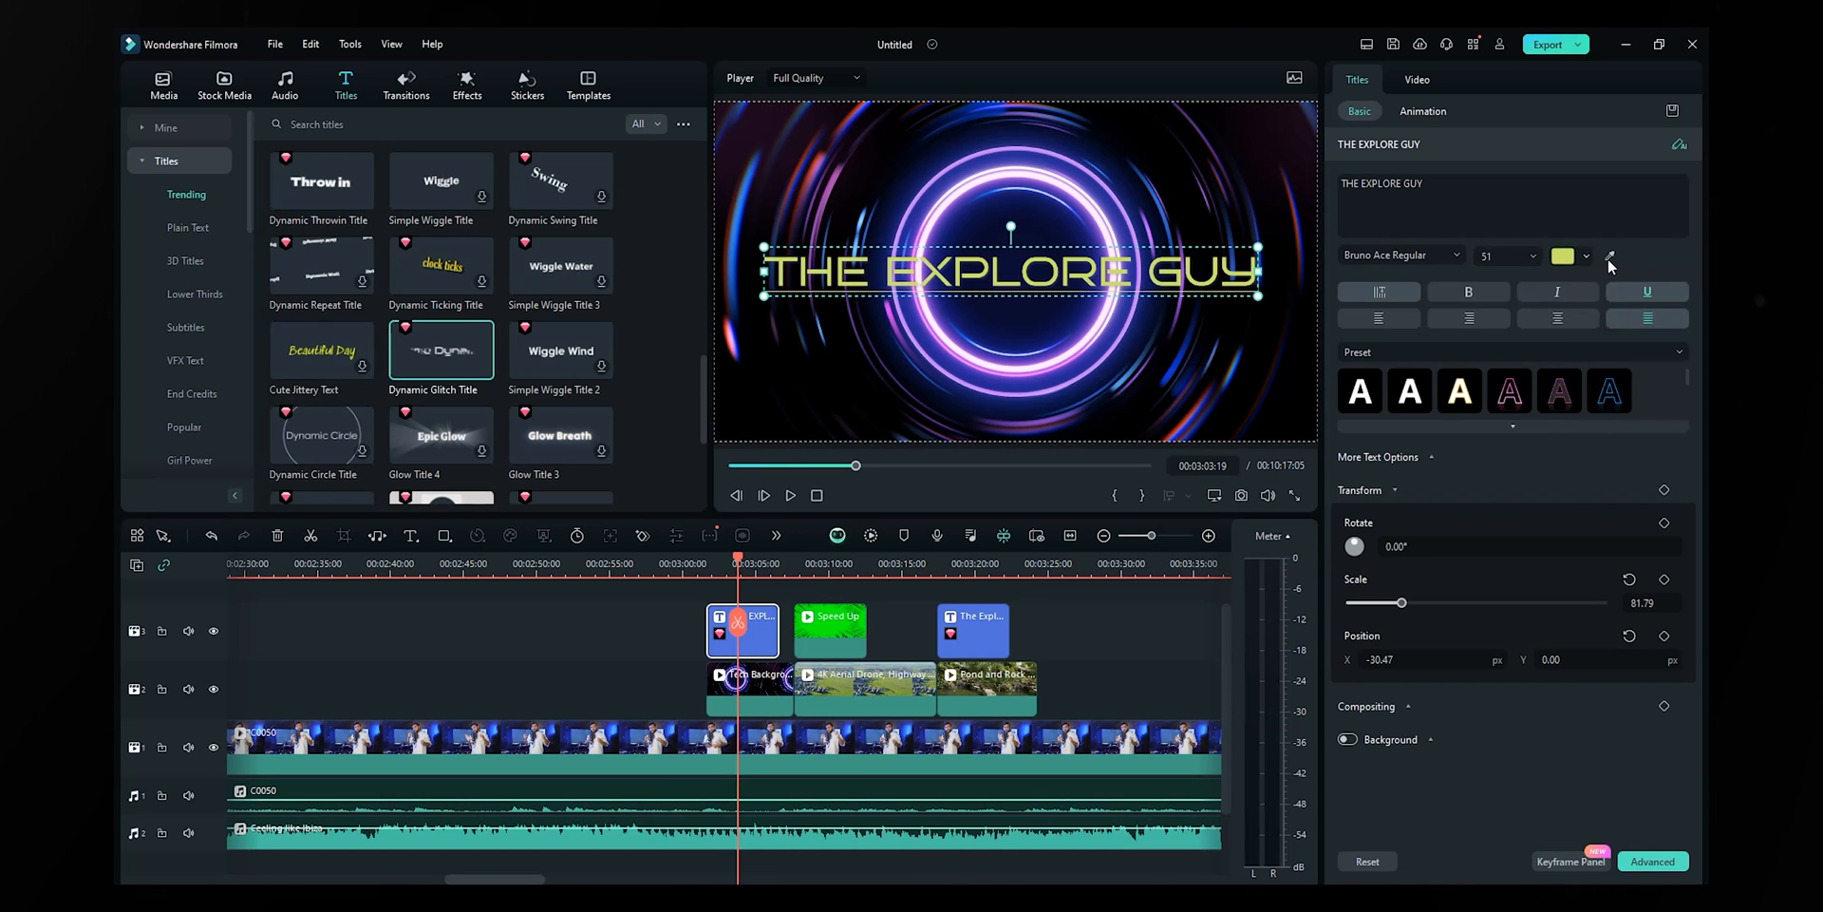
left_click(1122, 680)
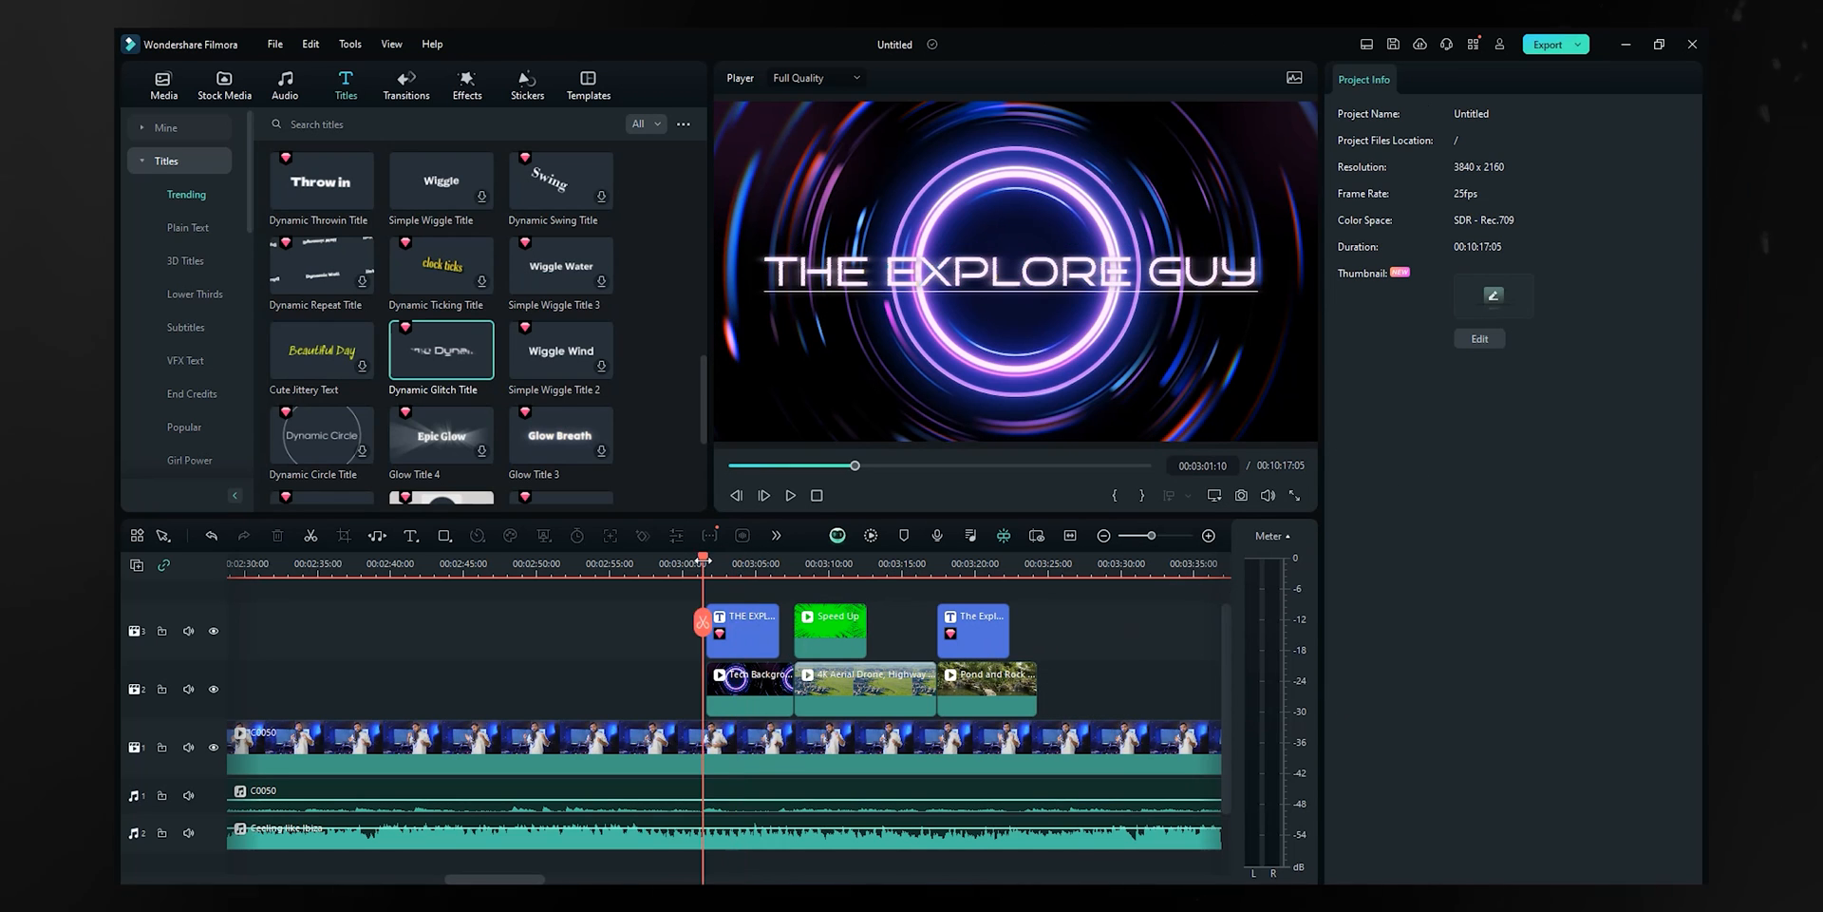
- Preview the glitch title, then bring up the Transitions library
key("space")
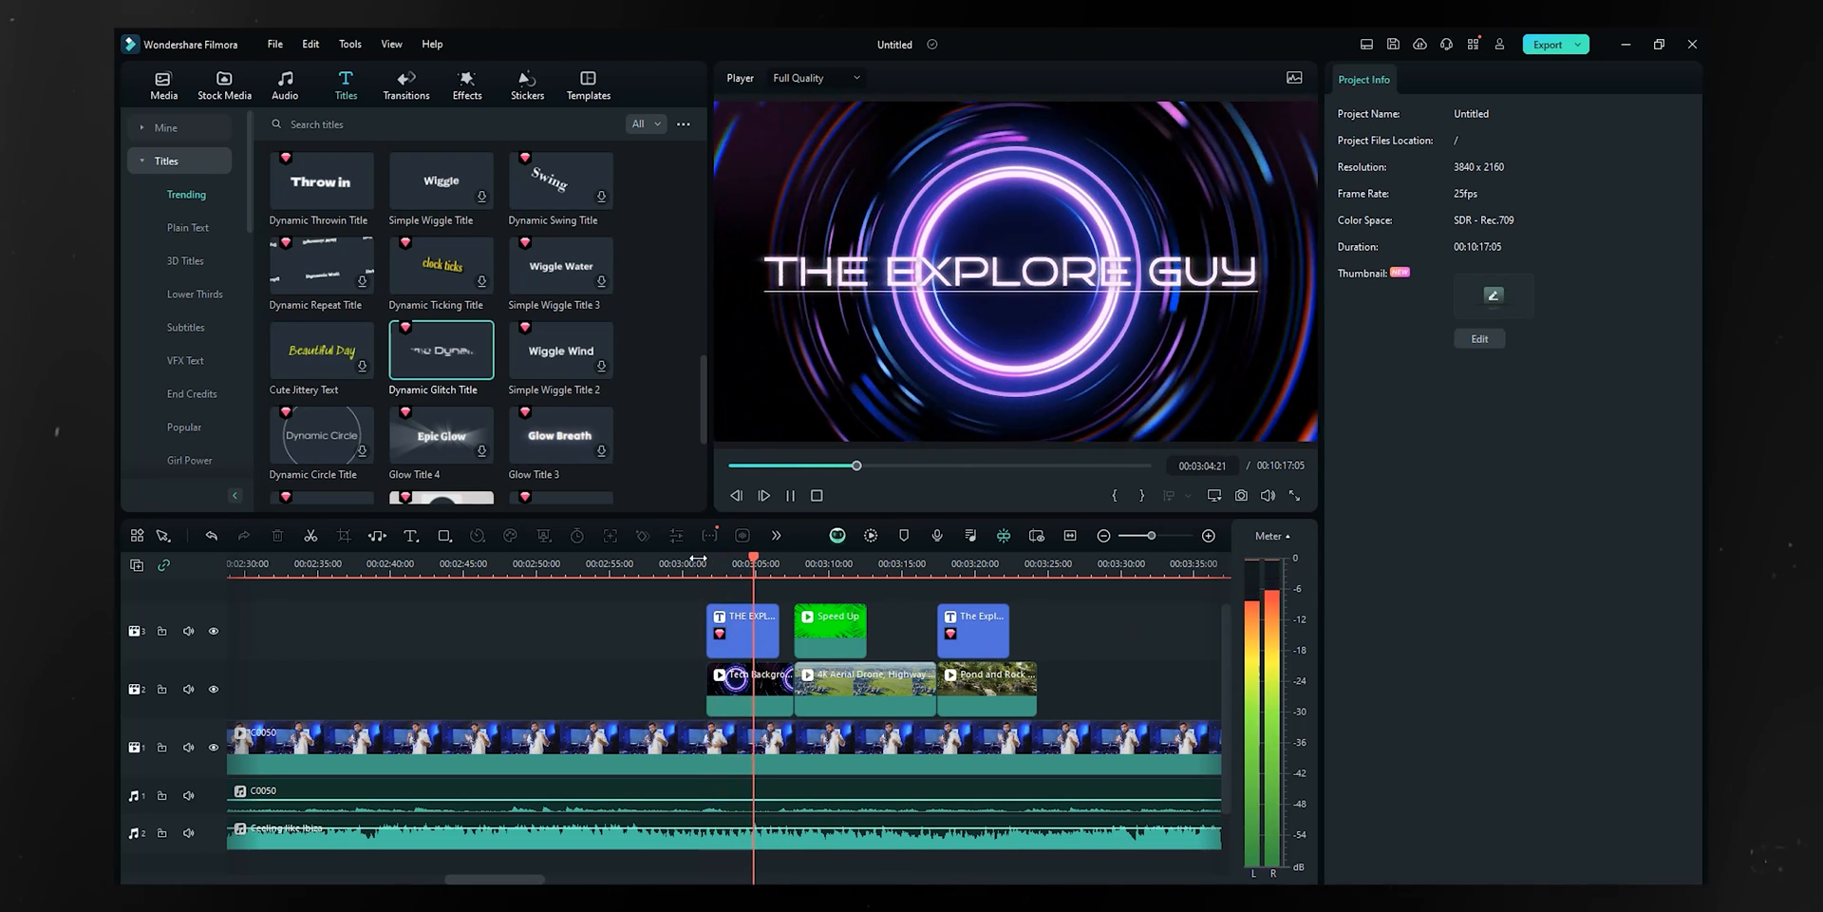
key("space")
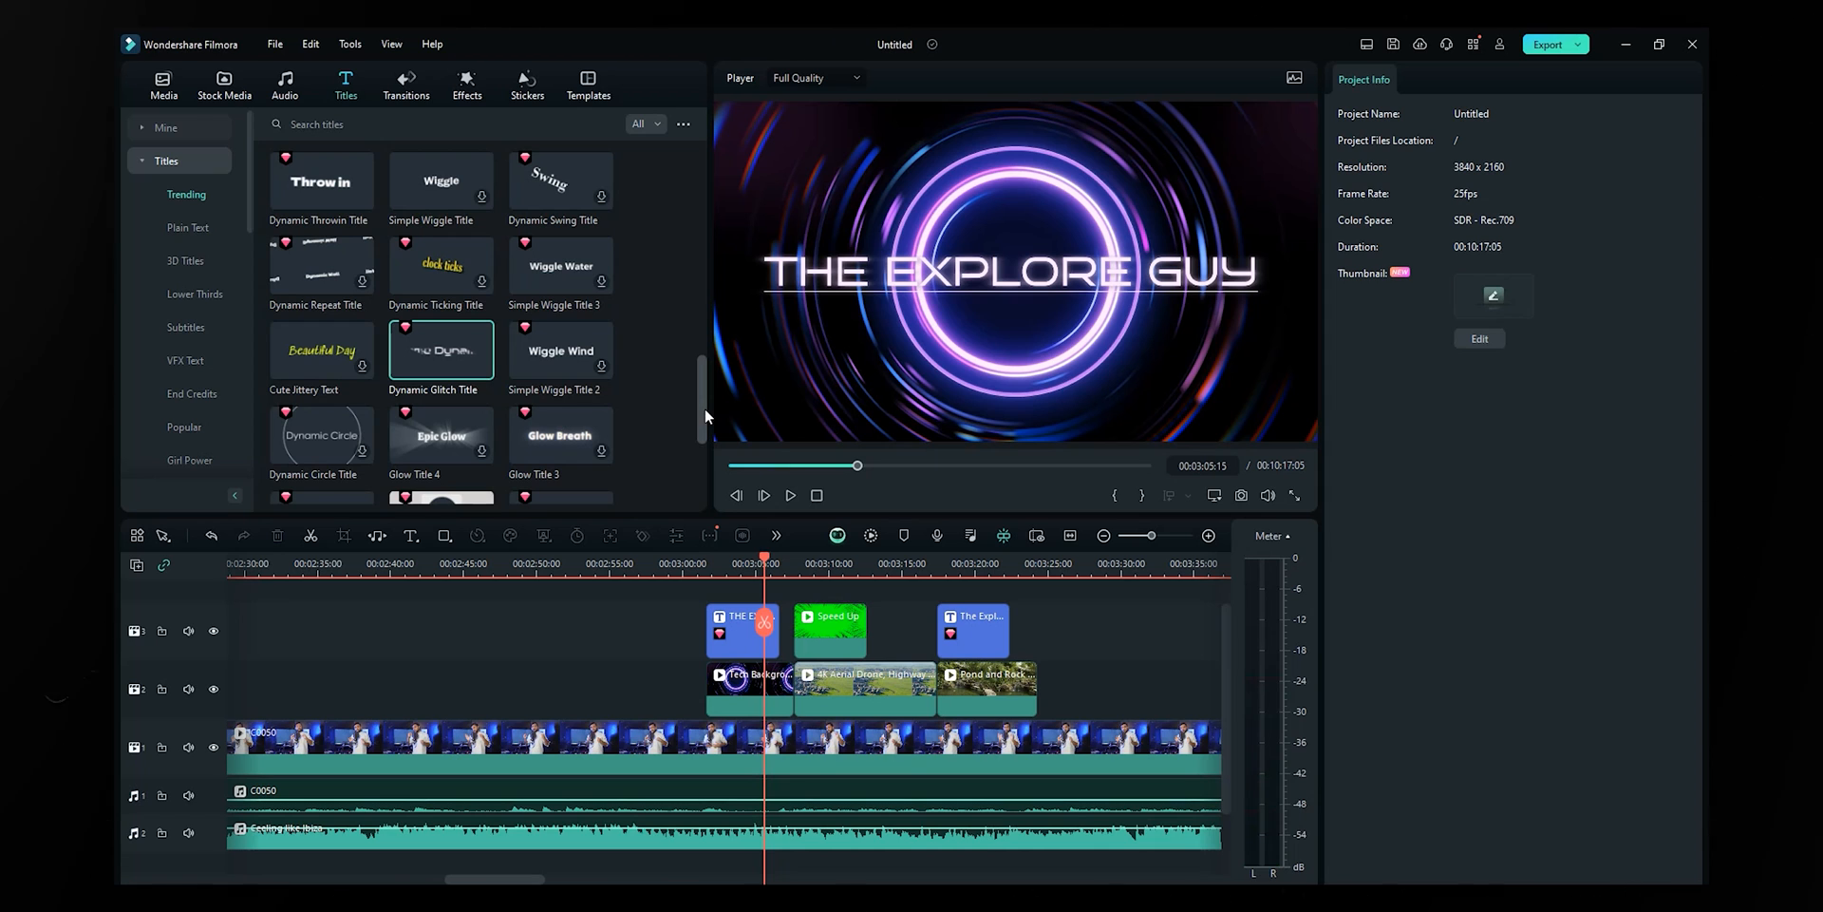
left_click_drag(705, 409, 700, 314)
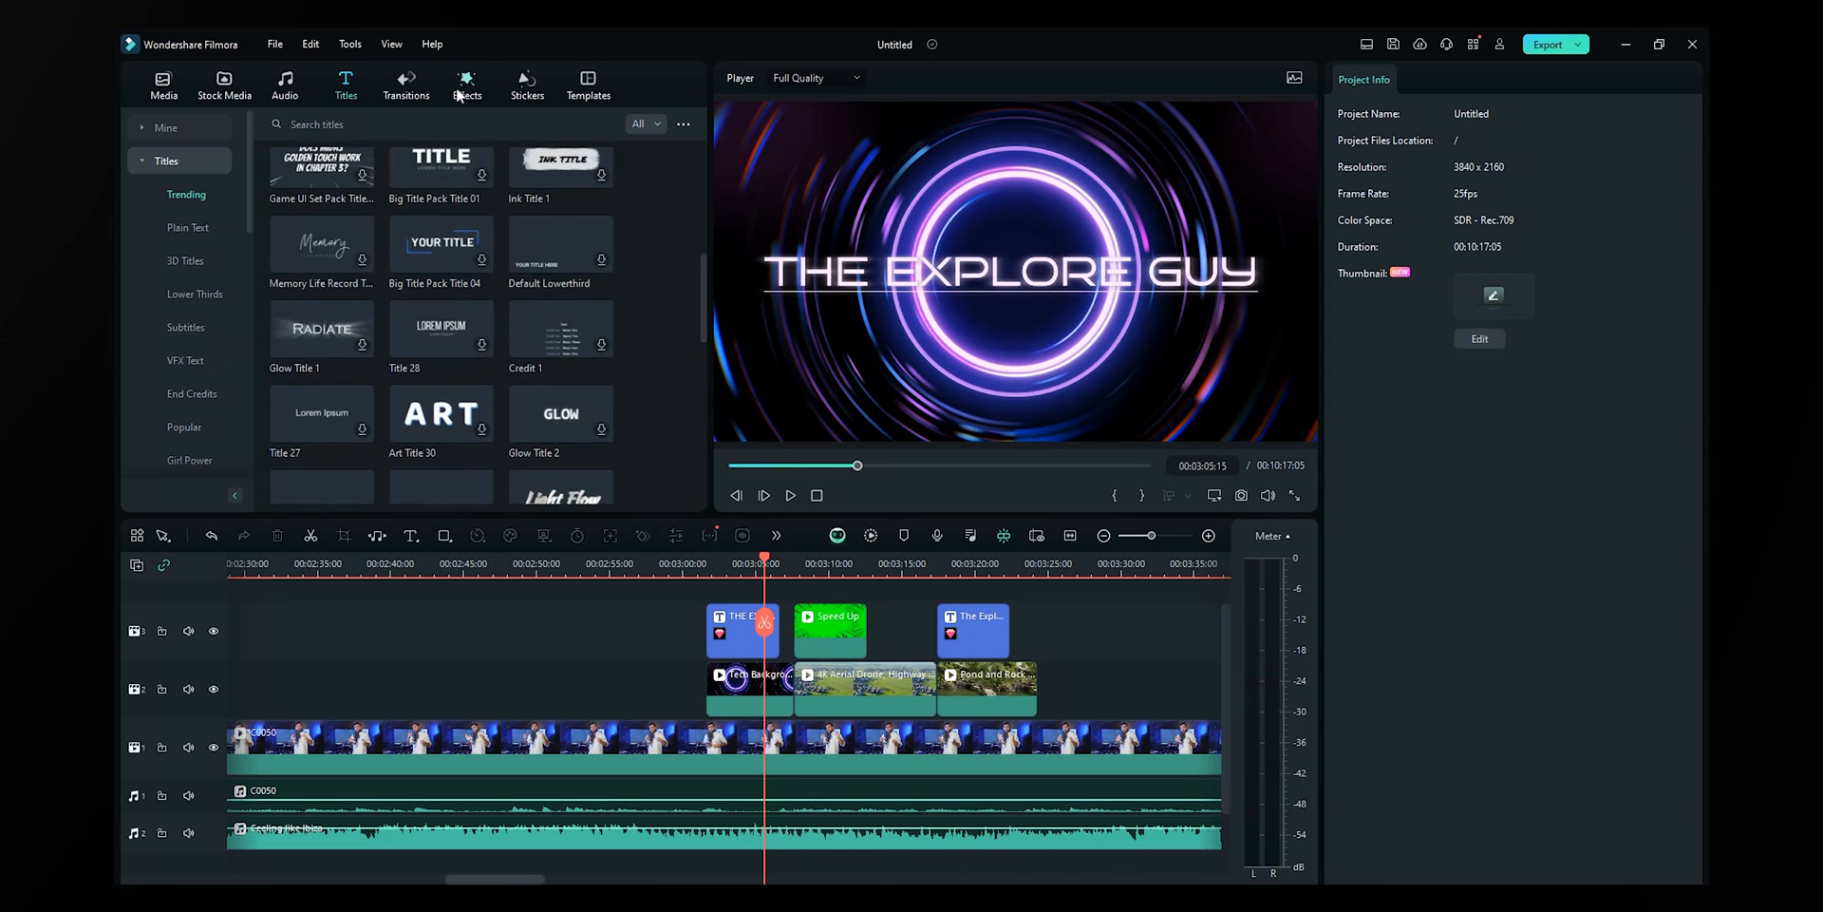
left_click(416, 77)
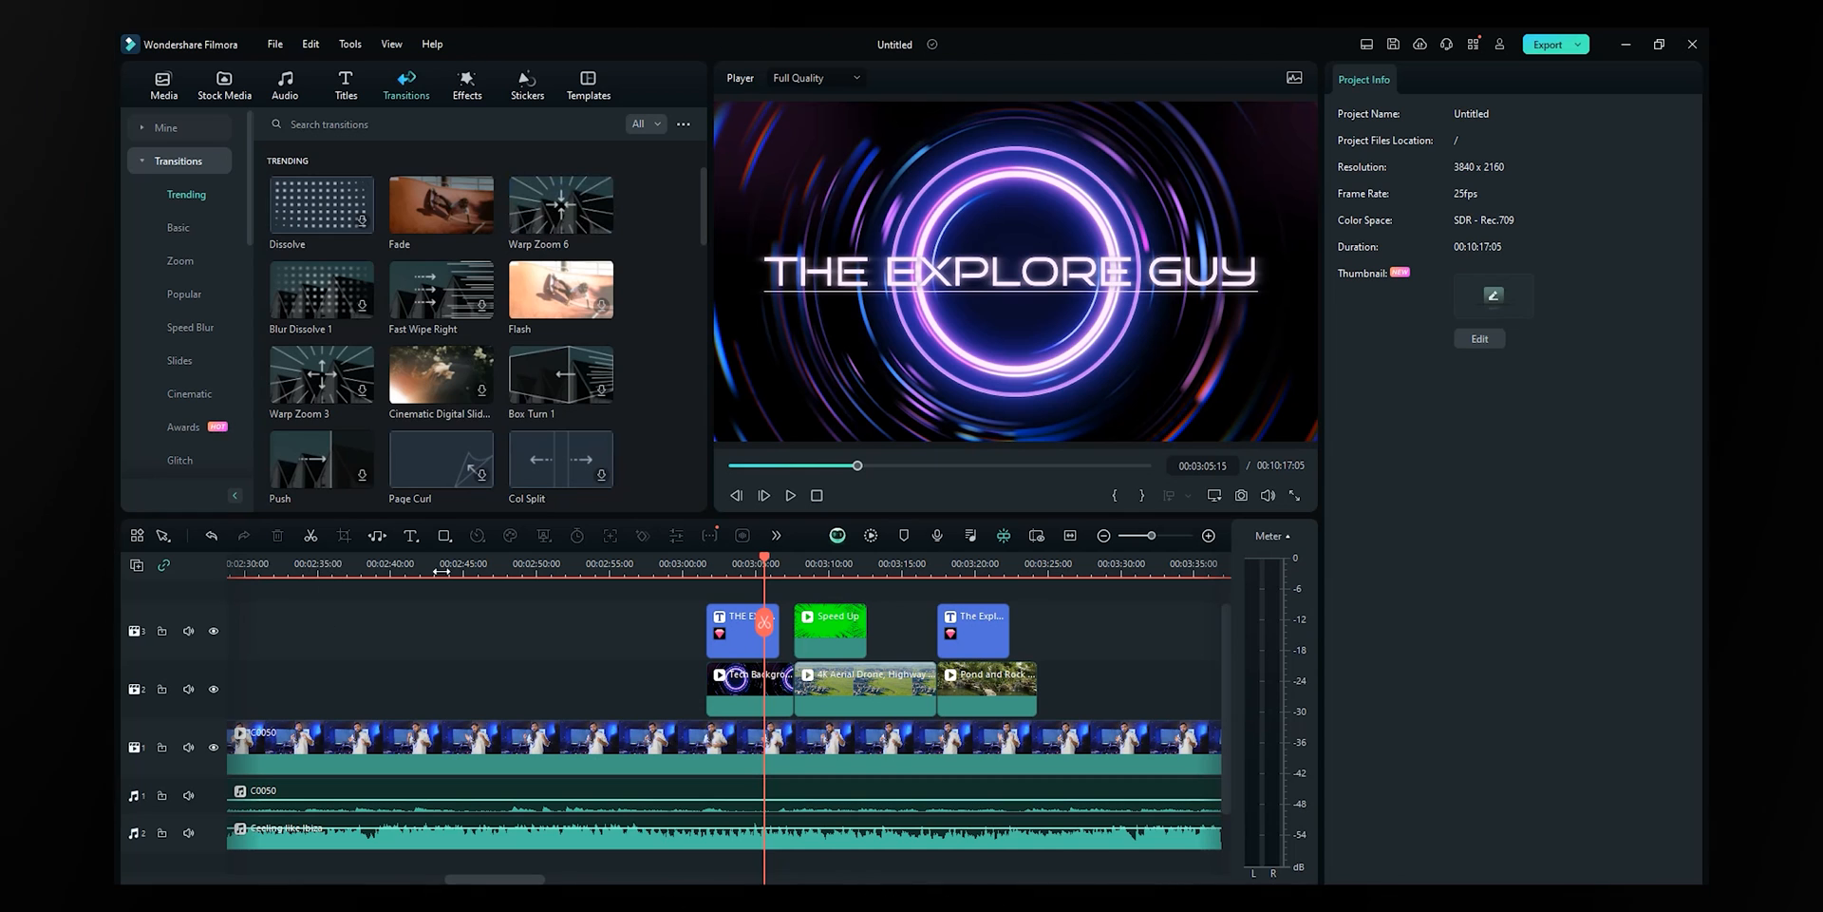
- Add a Fade transition to the start of C0050 and preview the fade-in
left_click_drag(712, 574, 145, 589)
left_click(253, 564)
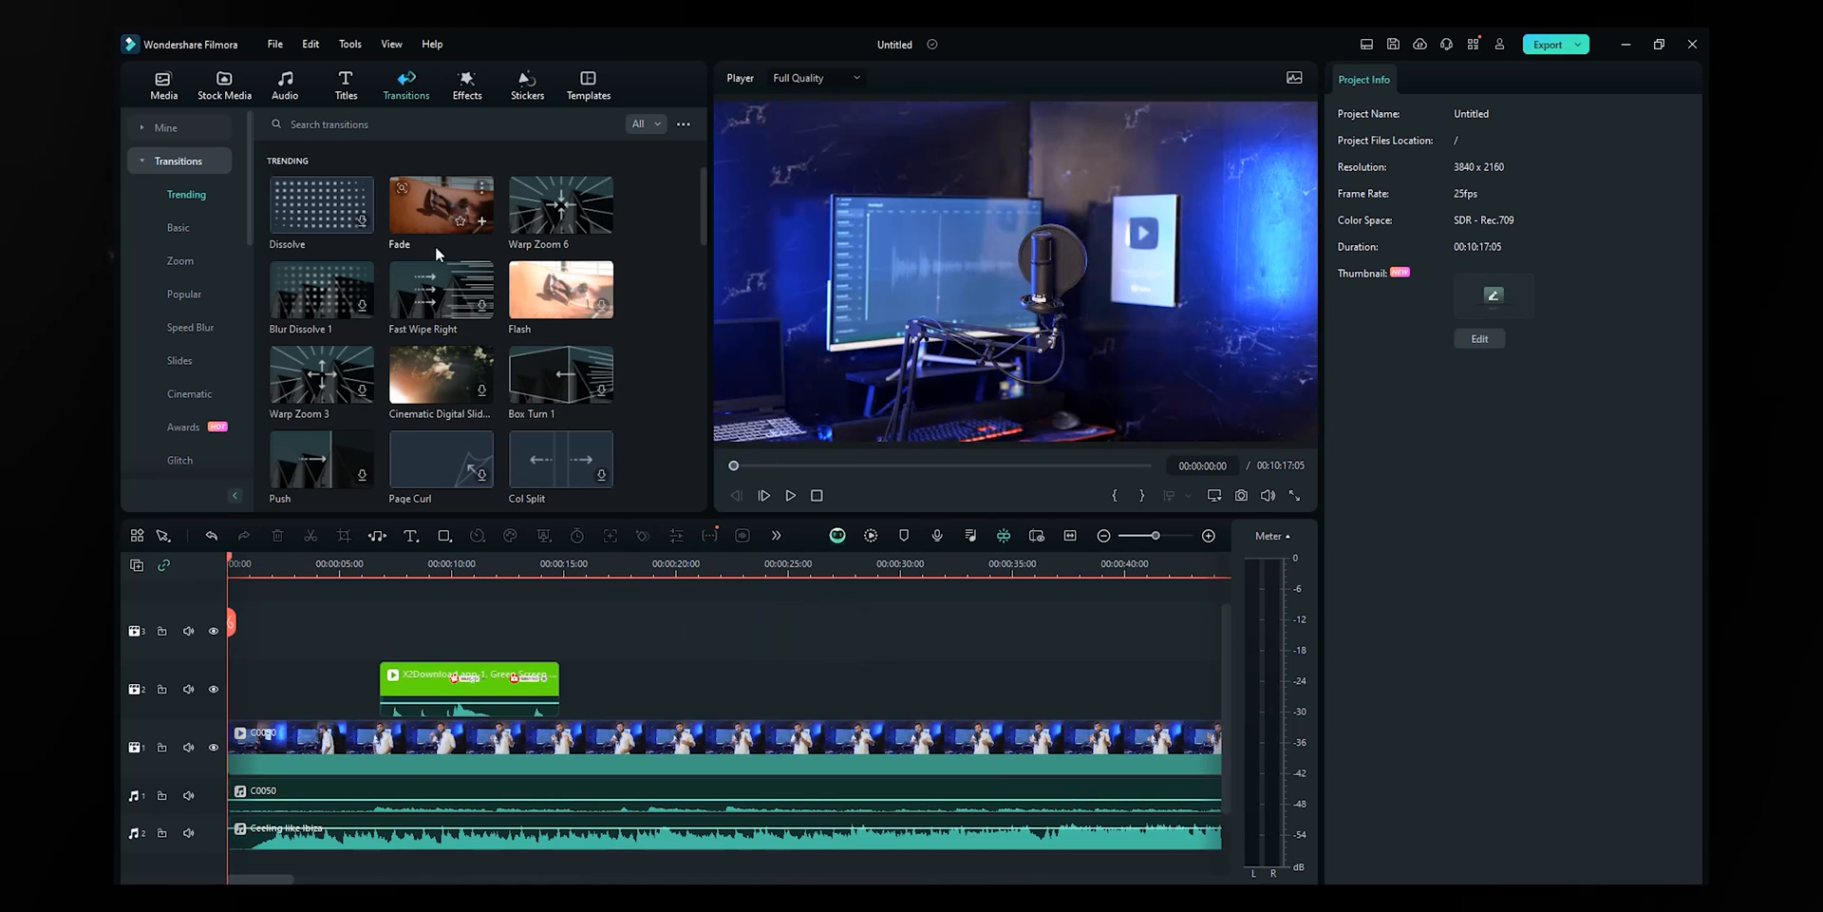
left_click_drag(436, 249, 249, 745)
left_click(338, 641)
key("space")
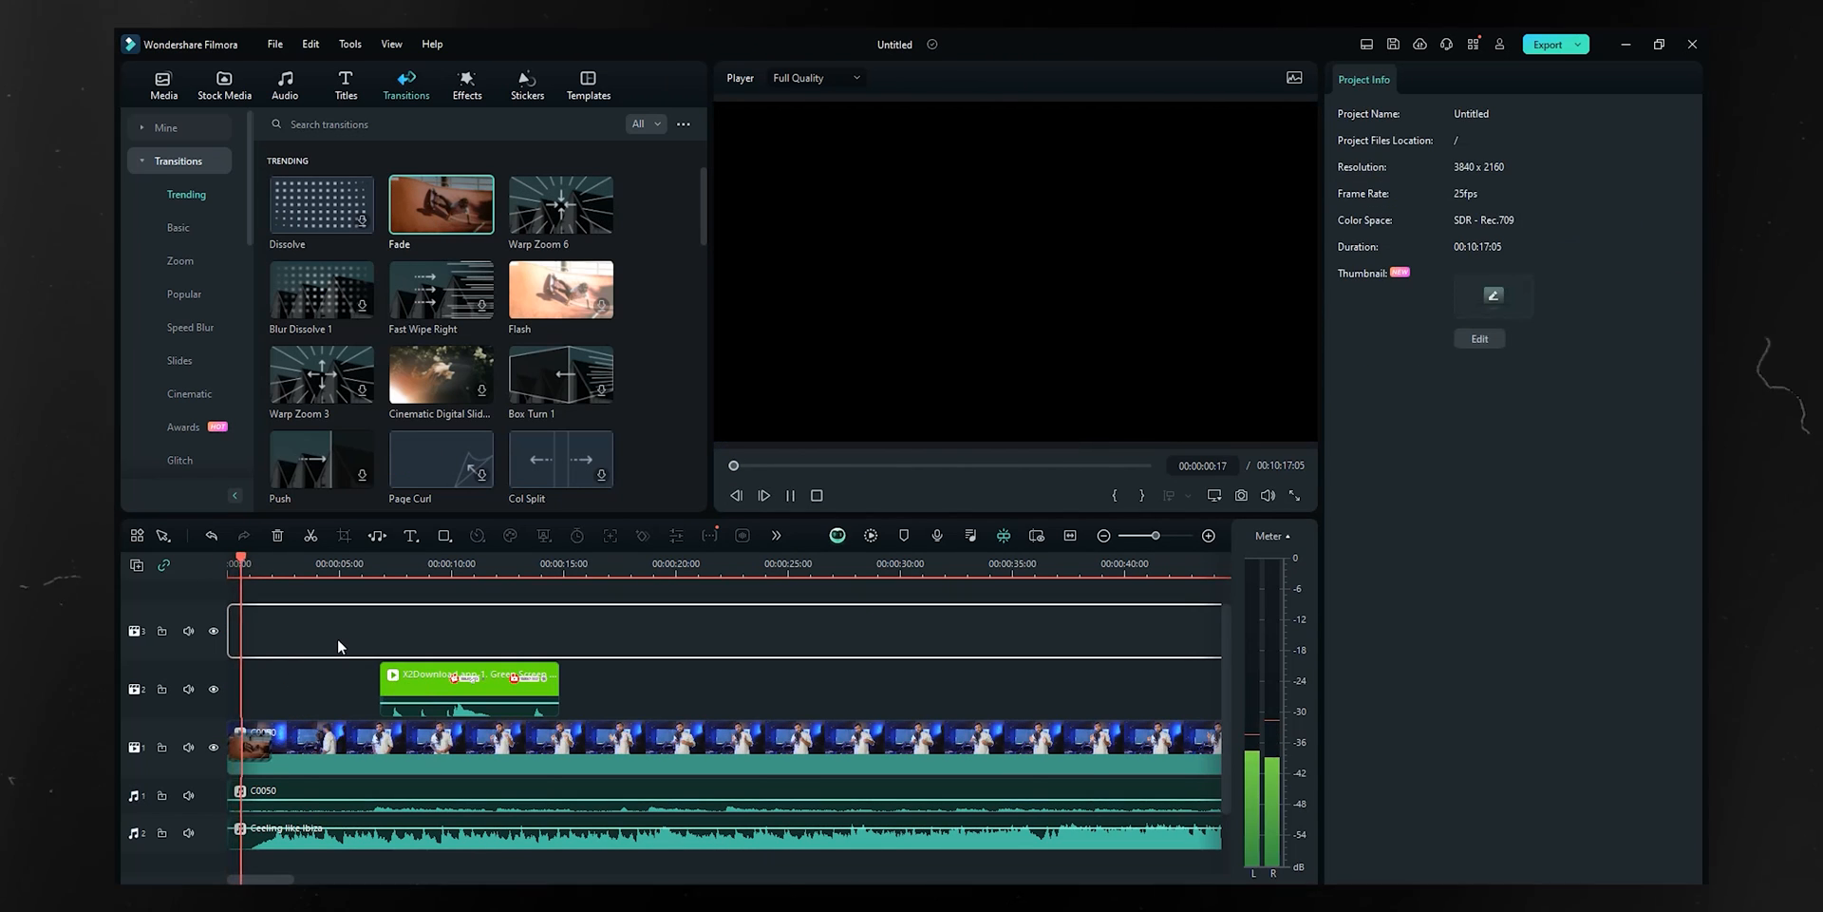
key("space")
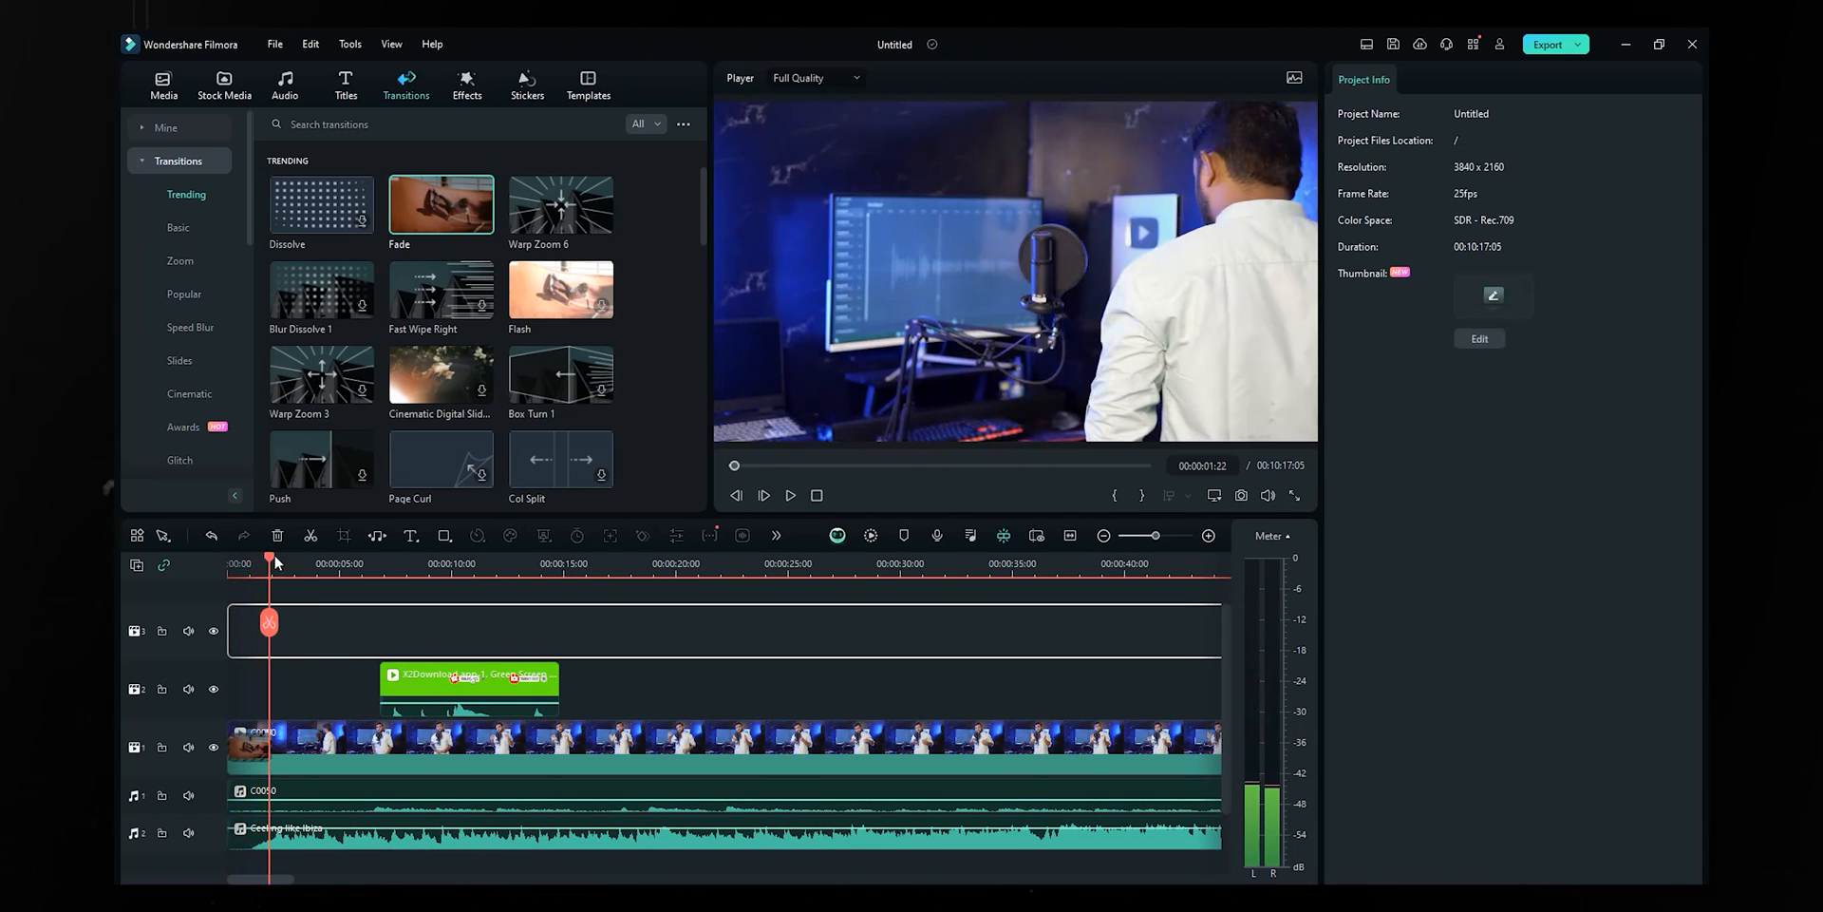
- Move The Explore Guy title clip later, past the b-roll cut near 03:14
left_click_drag(300, 562, 742, 630)
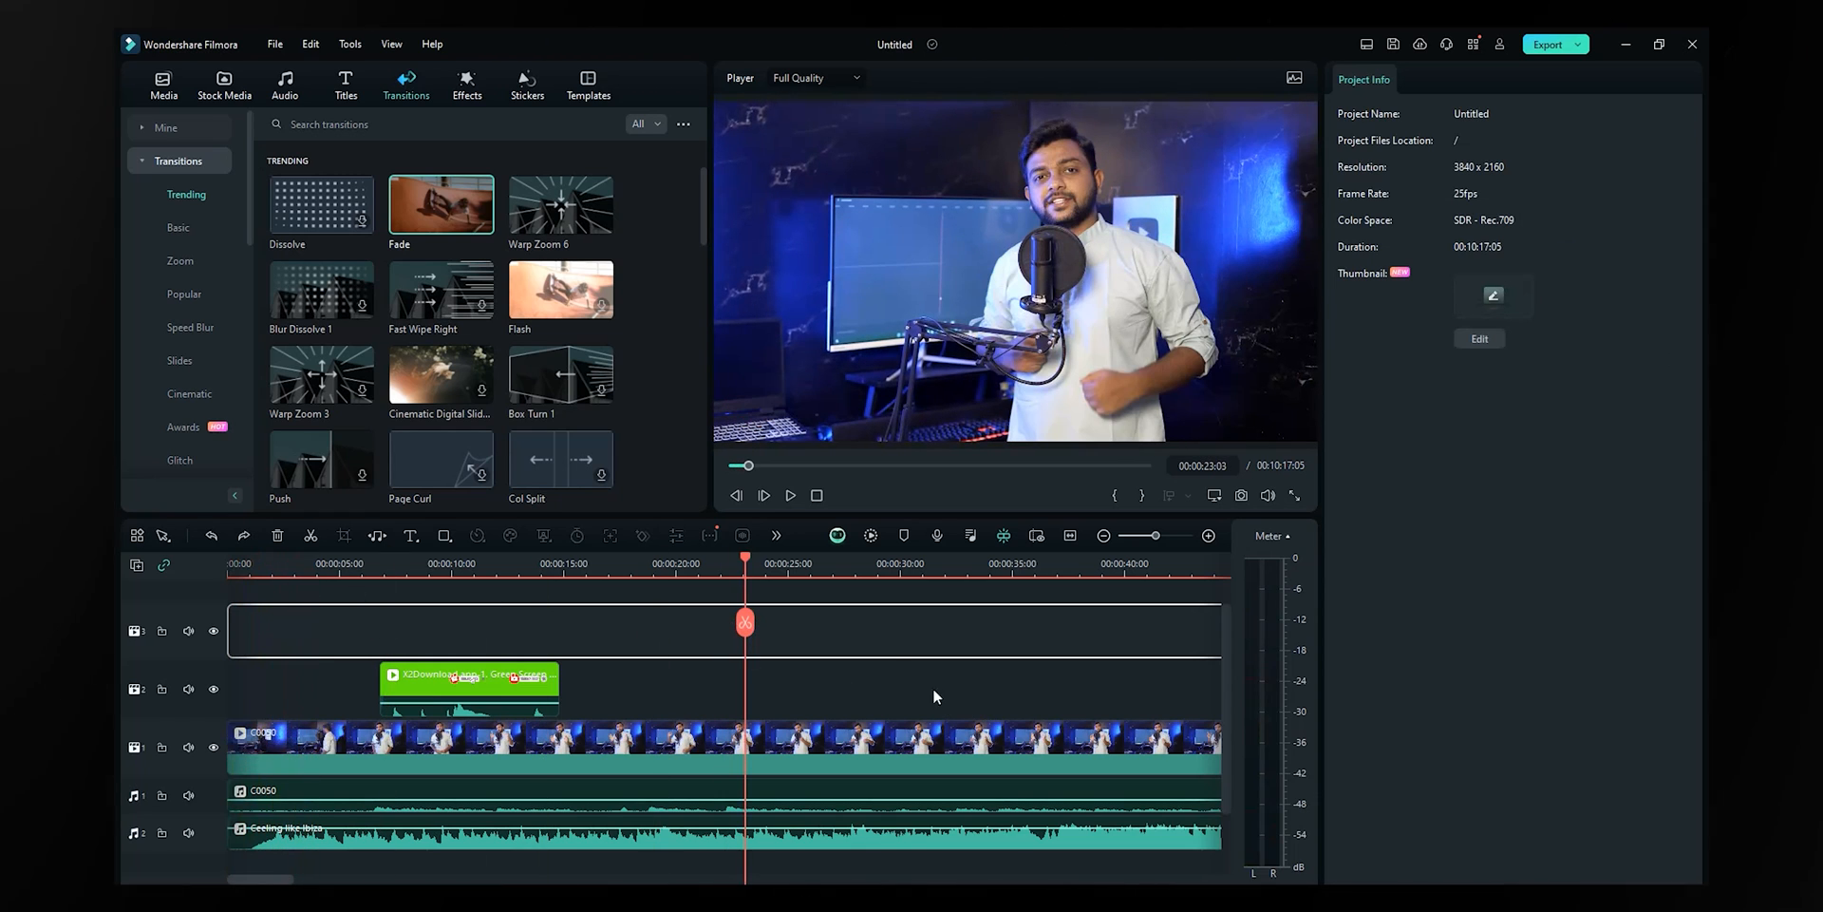
scroll(1044, 580, "down", 5)
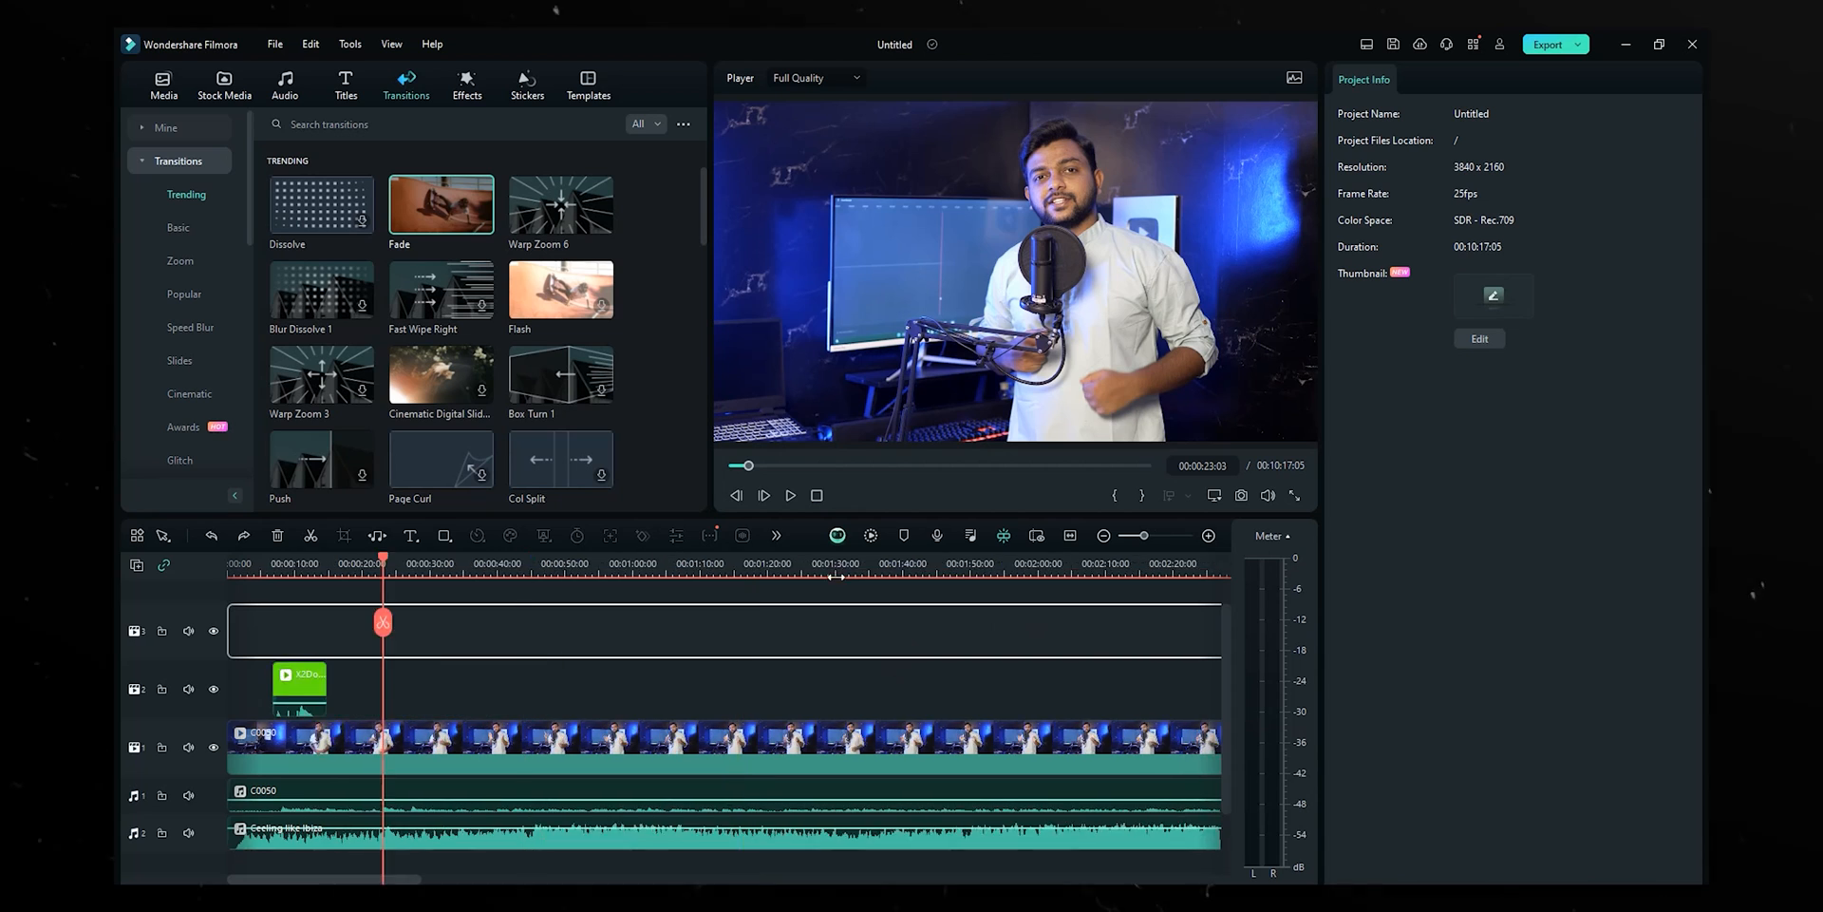
left_click(599, 575)
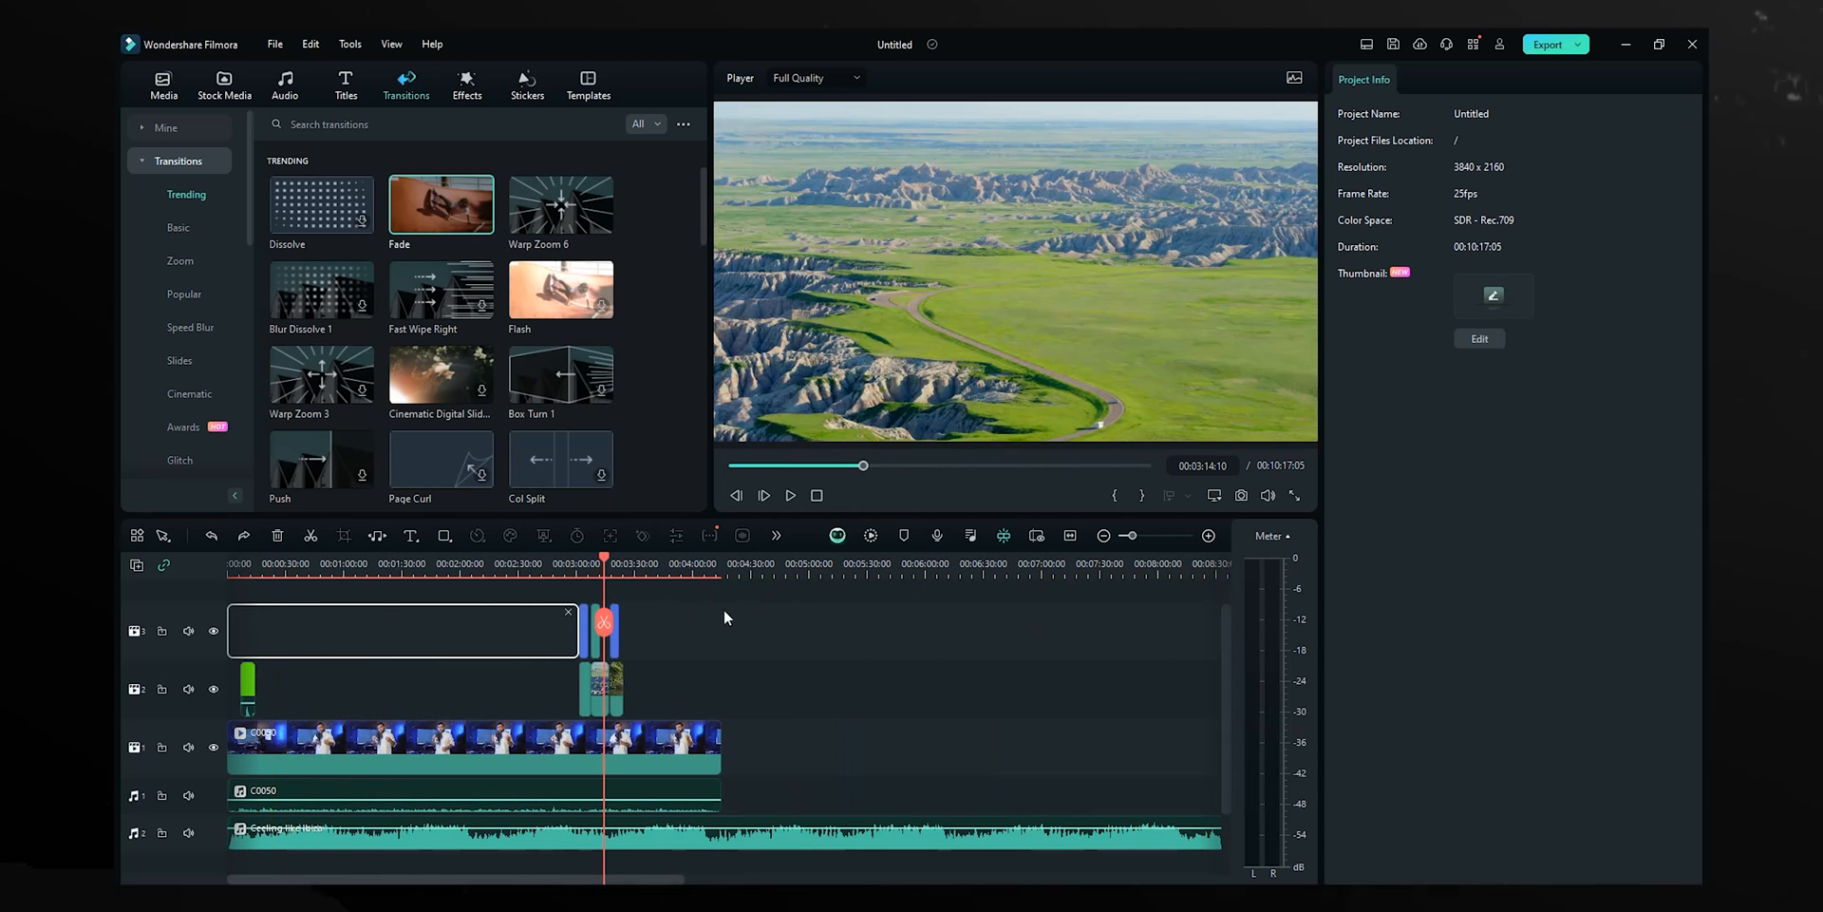
scroll(724, 608, "up", 5)
left_click(845, 623)
left_click(740, 564)
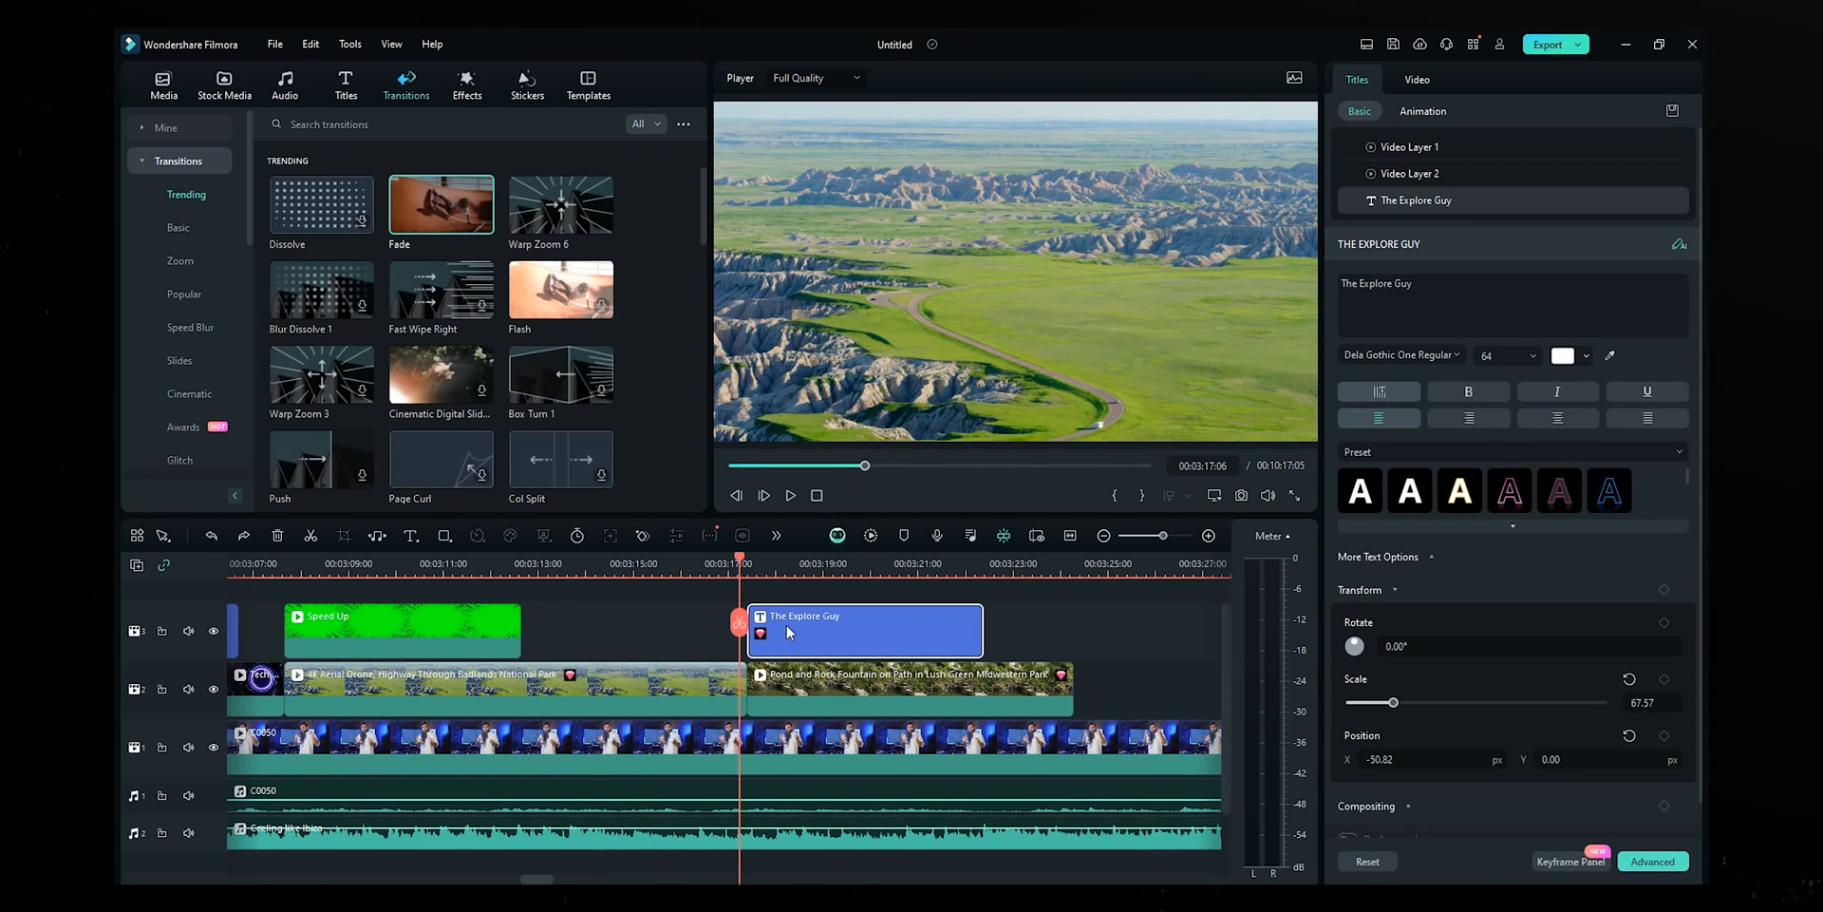
left_click_drag(789, 631, 862, 628)
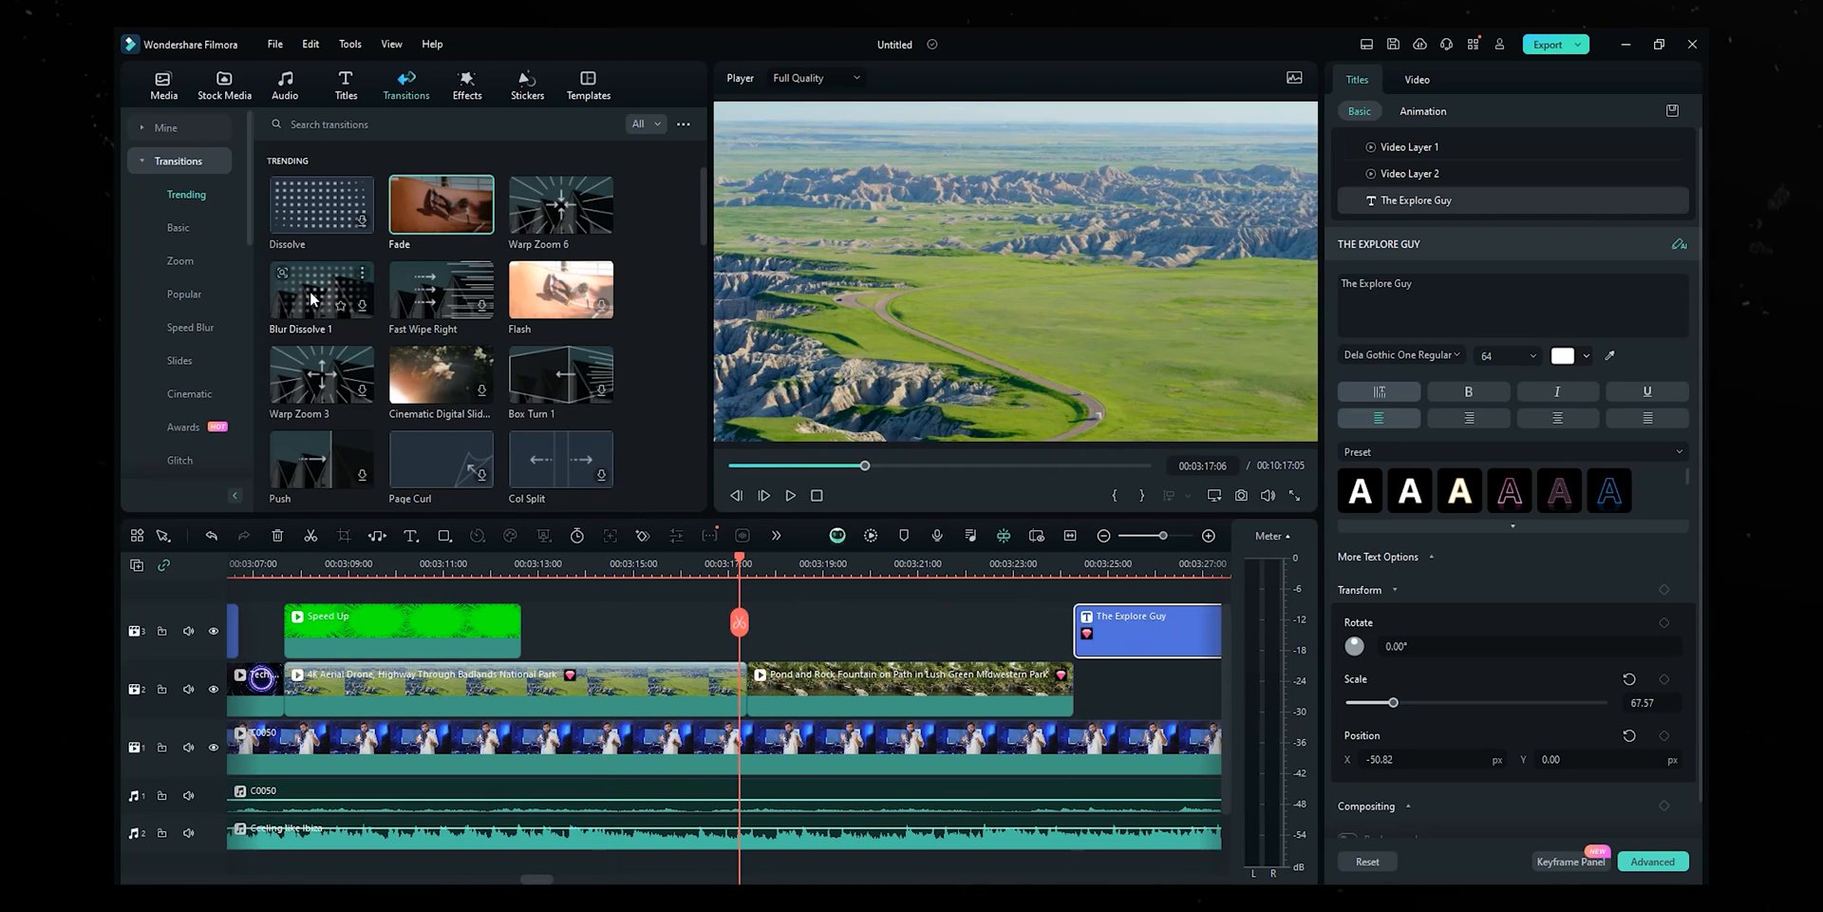
- Put Warp Zoom 6 between the two b-roll clips and play it back
left_click_drag(577, 217, 747, 682)
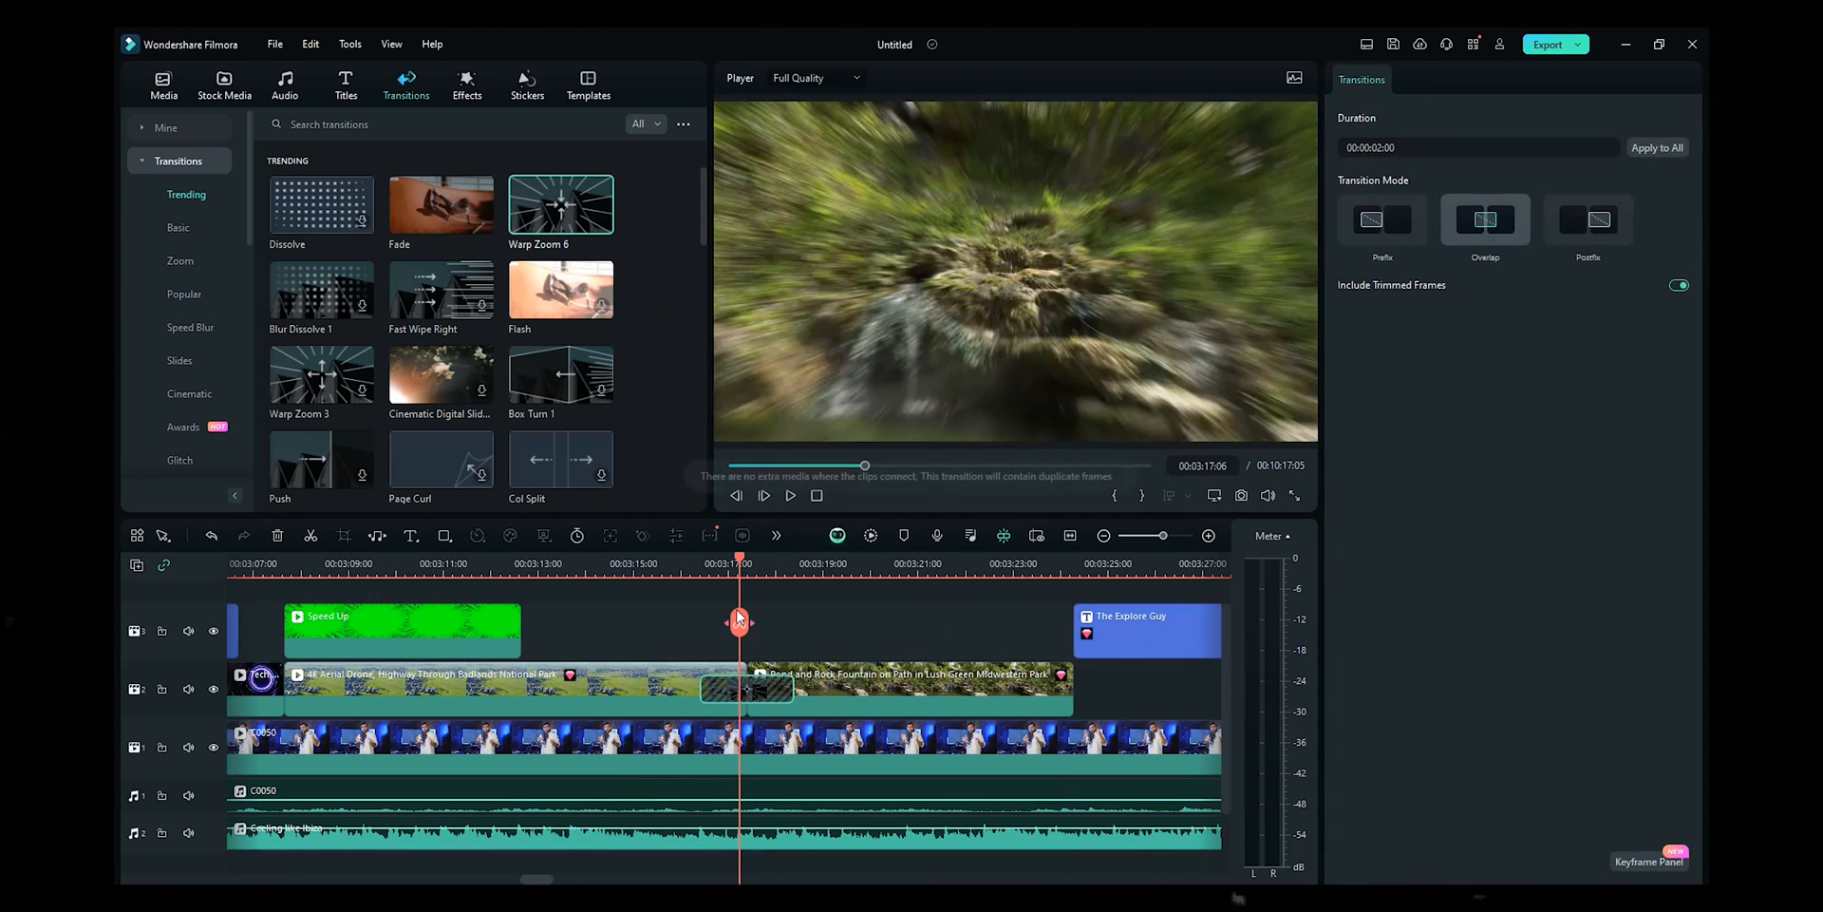
left_click_drag(719, 558, 683, 562)
left_click(704, 567)
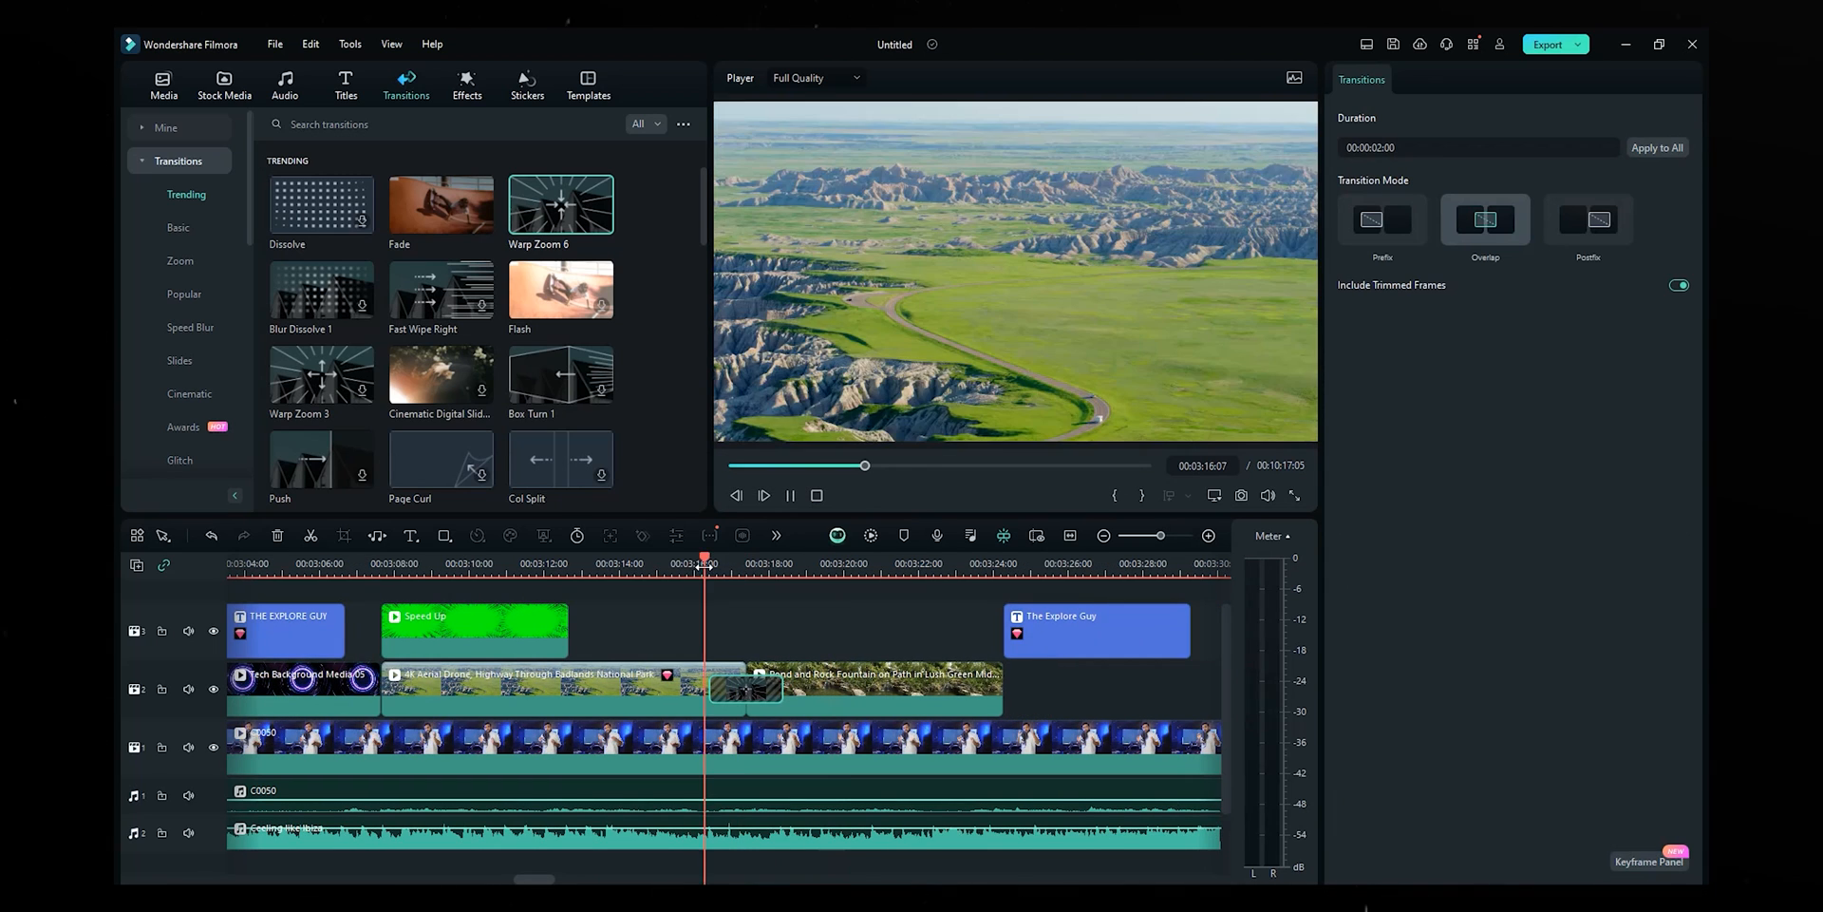
key("space")
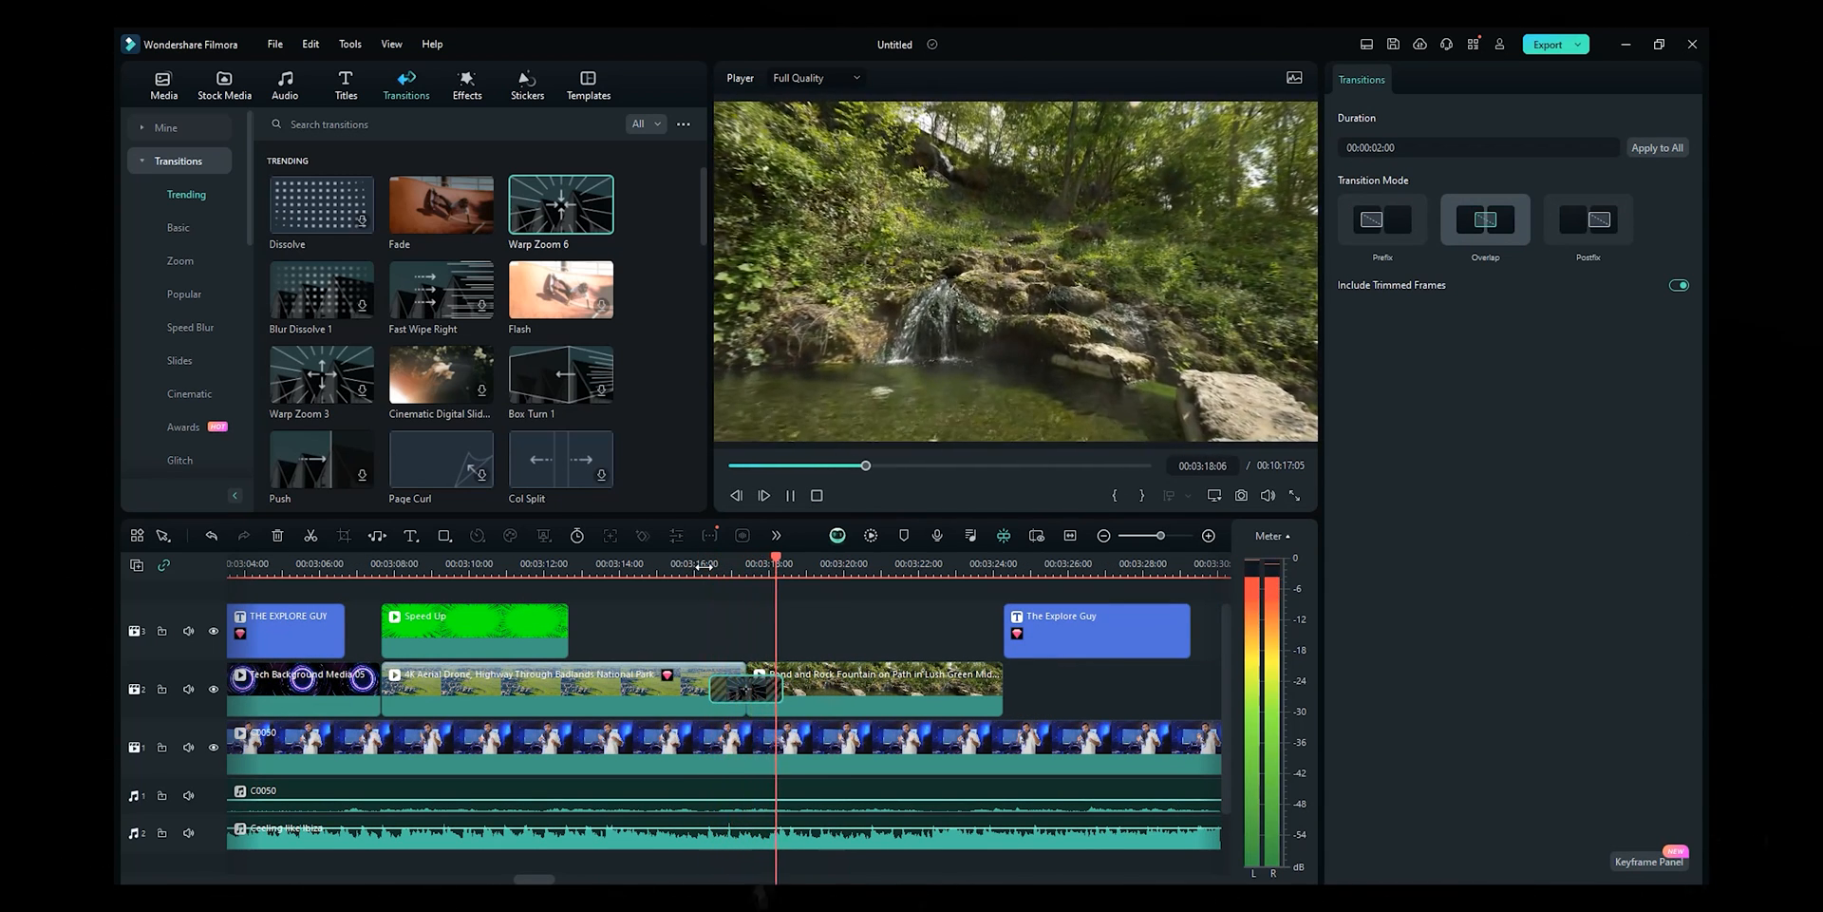
key("space")
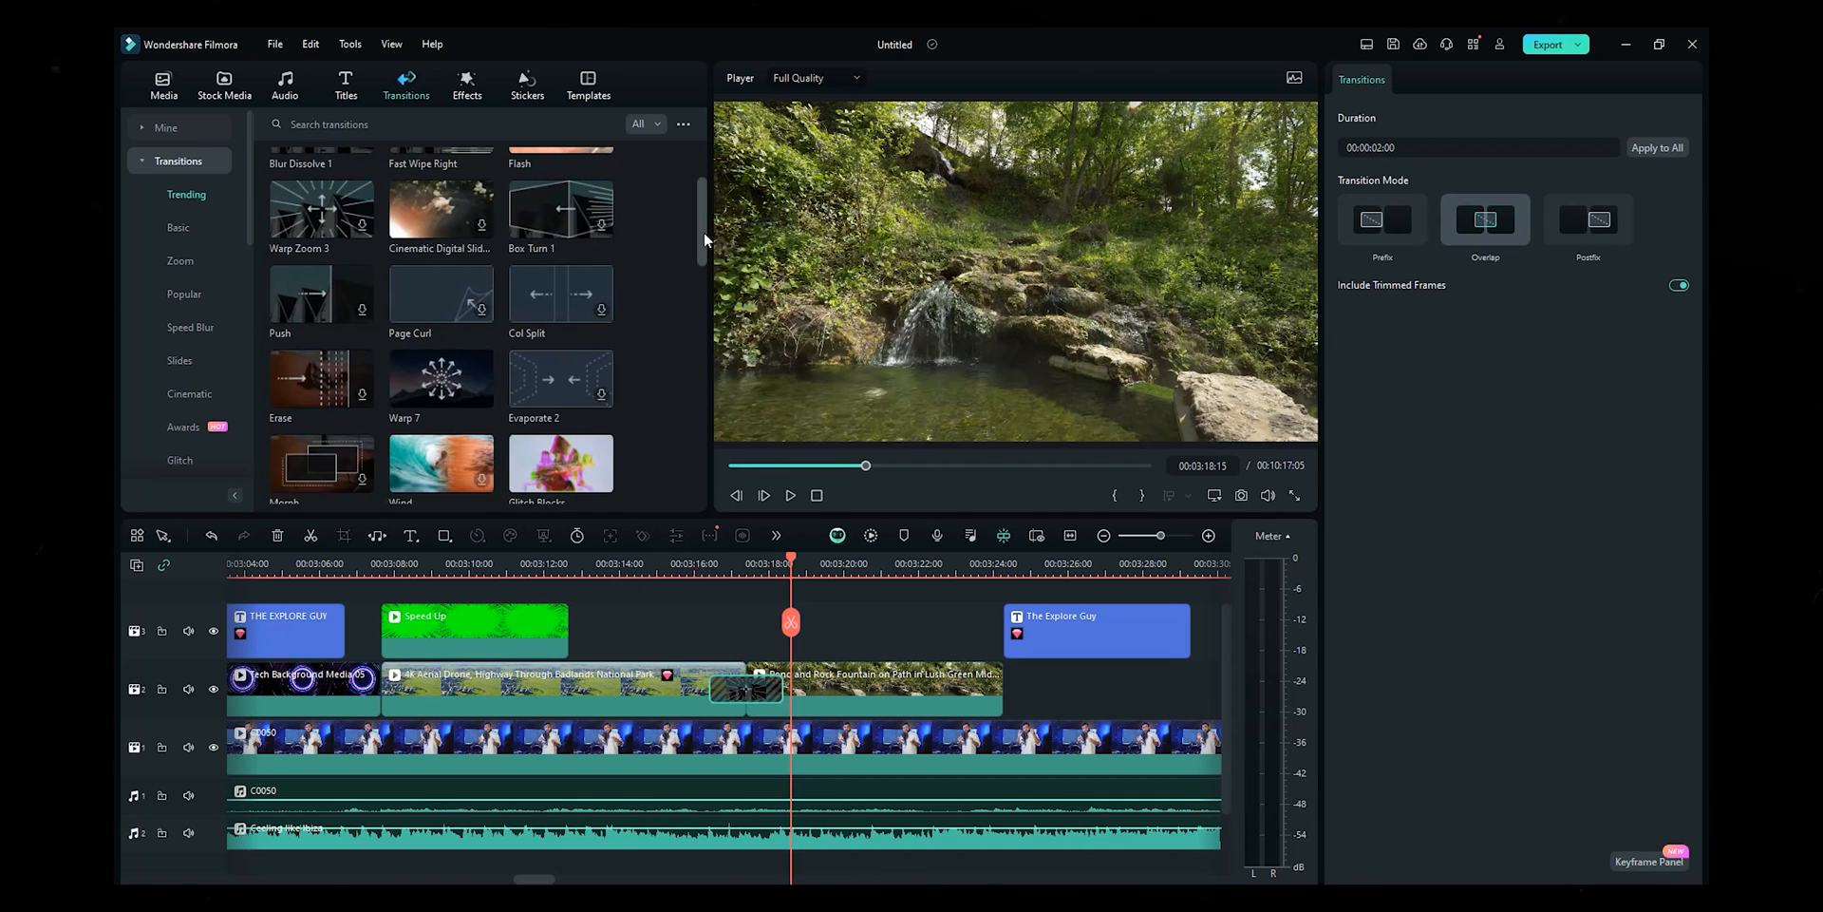
- Swap in the Movie Atmosphere transition, mute audio tracks 1 and 2, and preview
left_click_drag(703, 232, 693, 264)
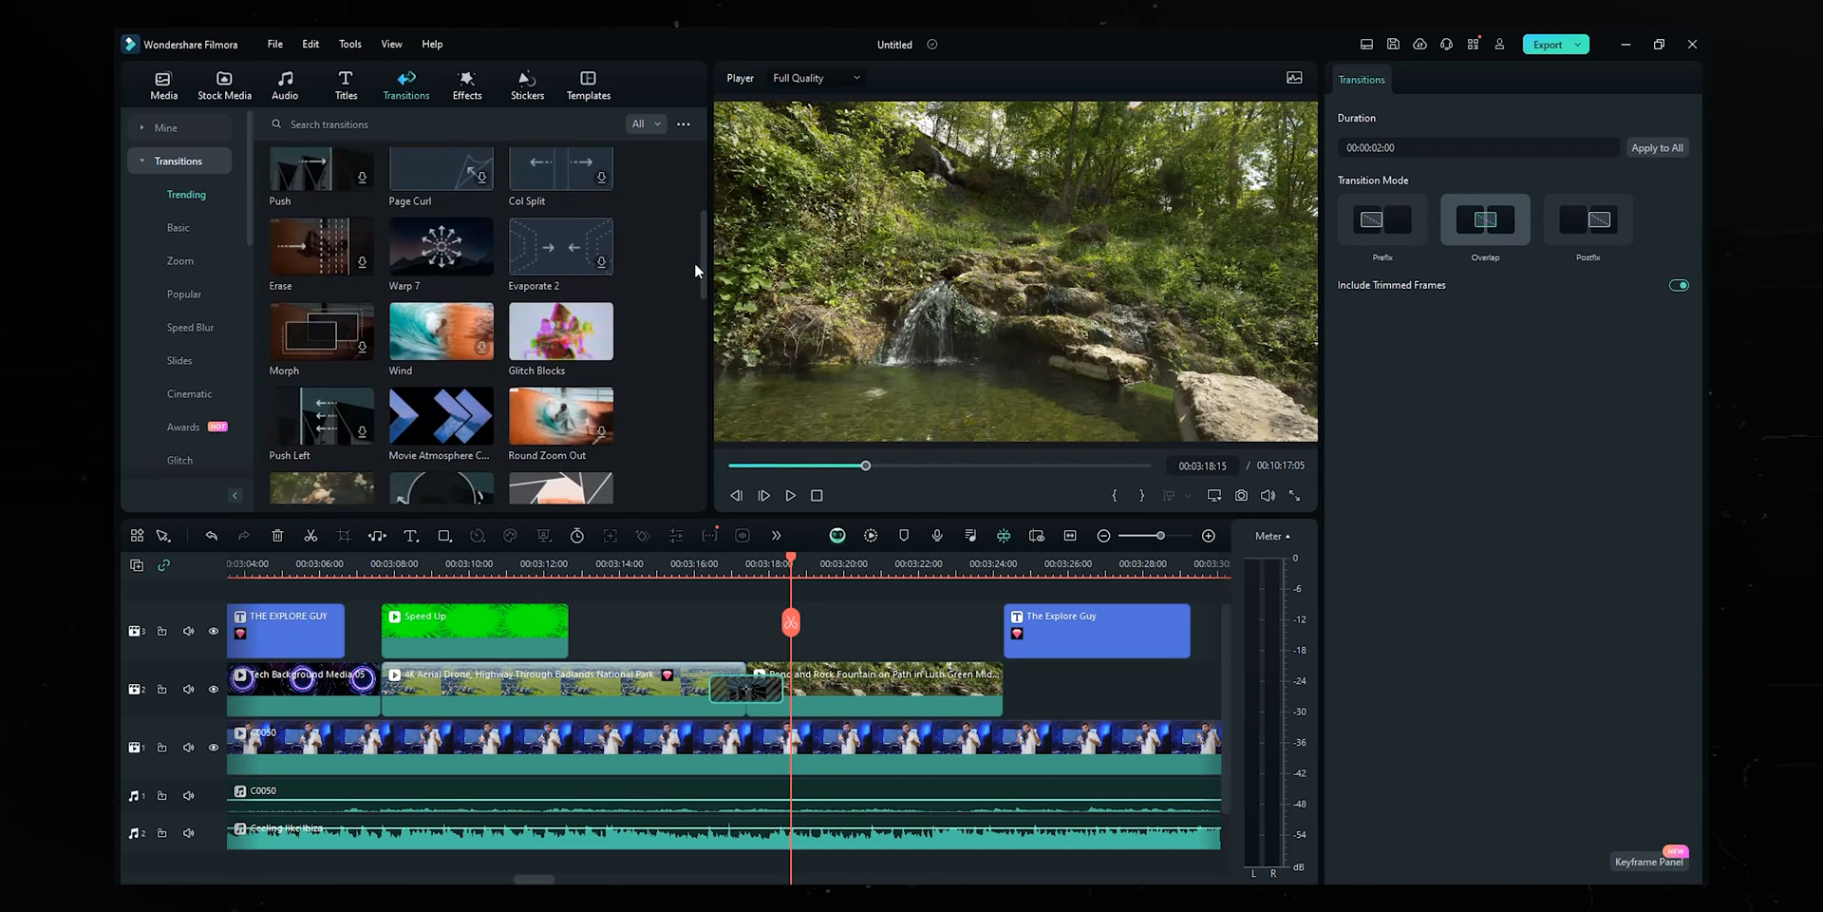
mouse_move(514, 508)
left_mouse_down()
mouse_move(817, 729)
mouse_move(721, 690)
left_mouse_up()
left_click(187, 796)
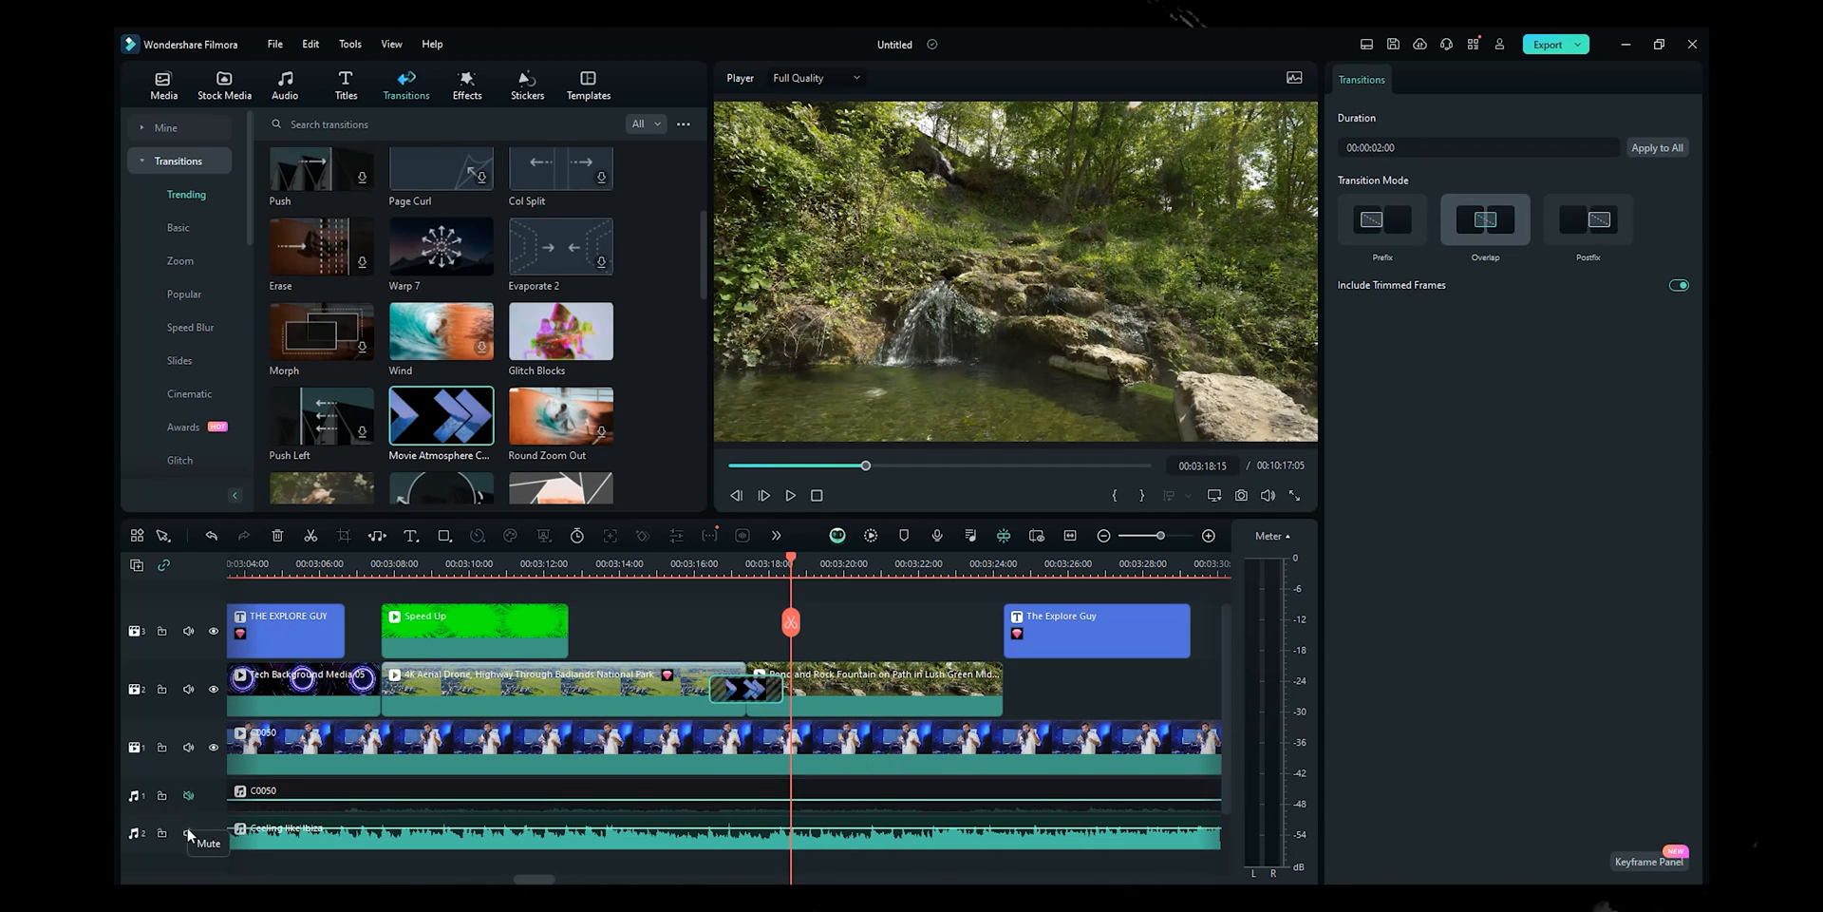
left_click(188, 832)
left_click(696, 568)
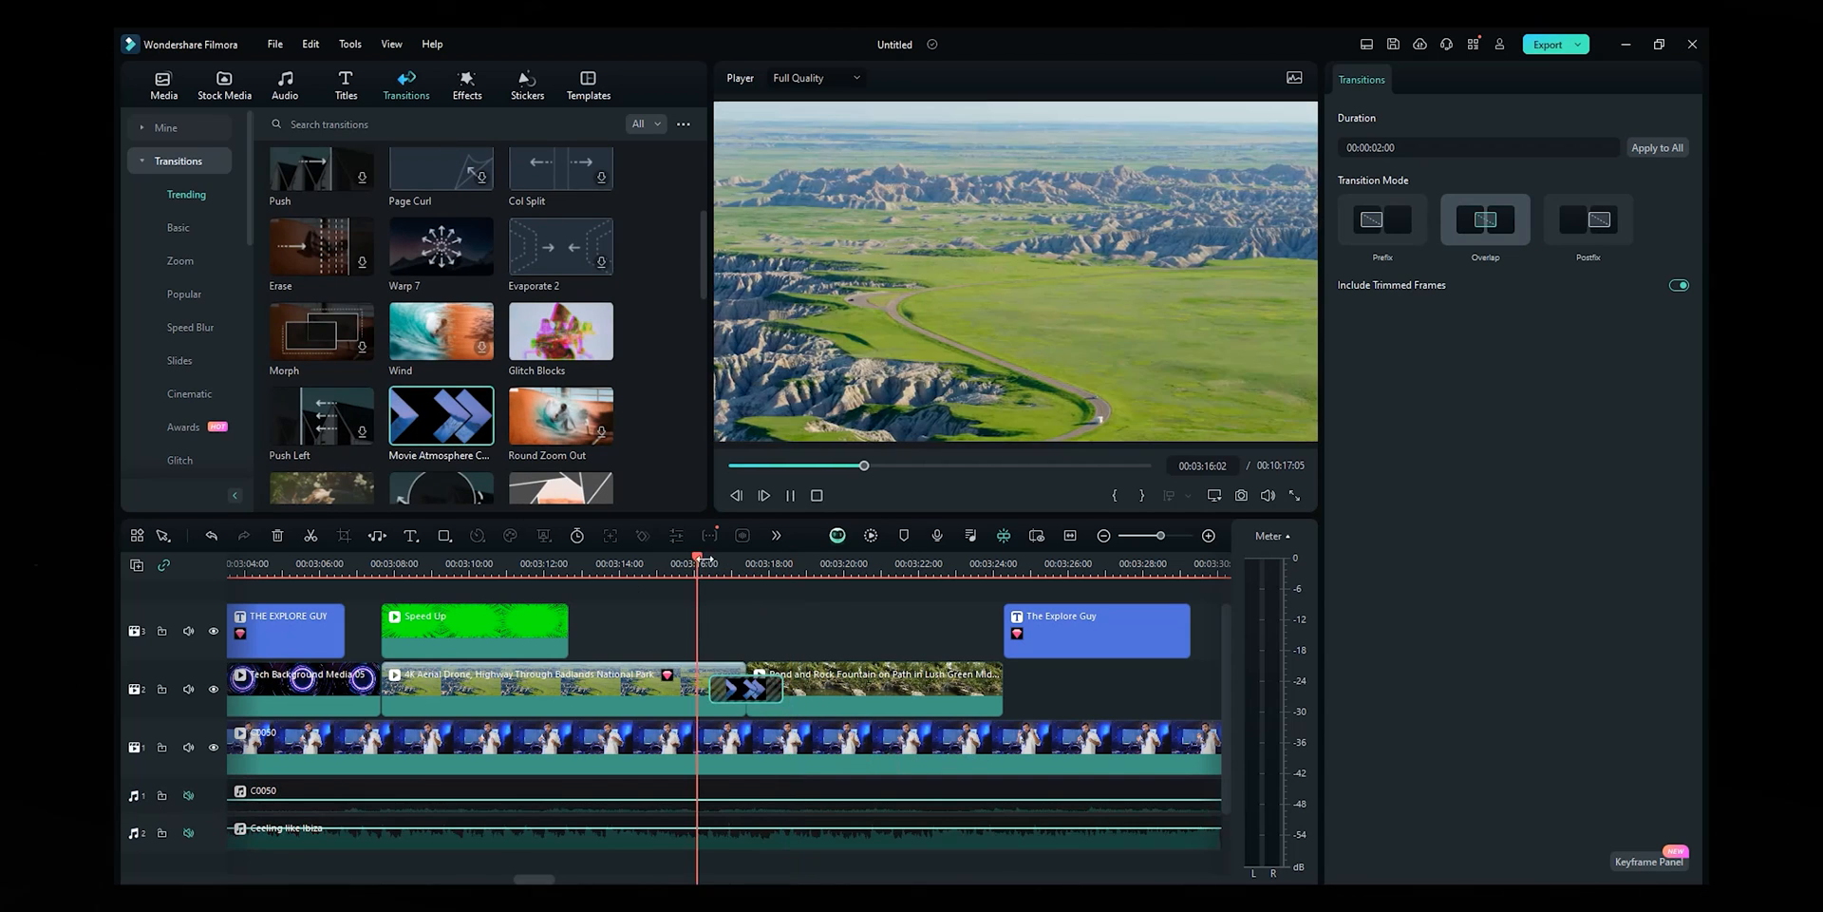
key("space")
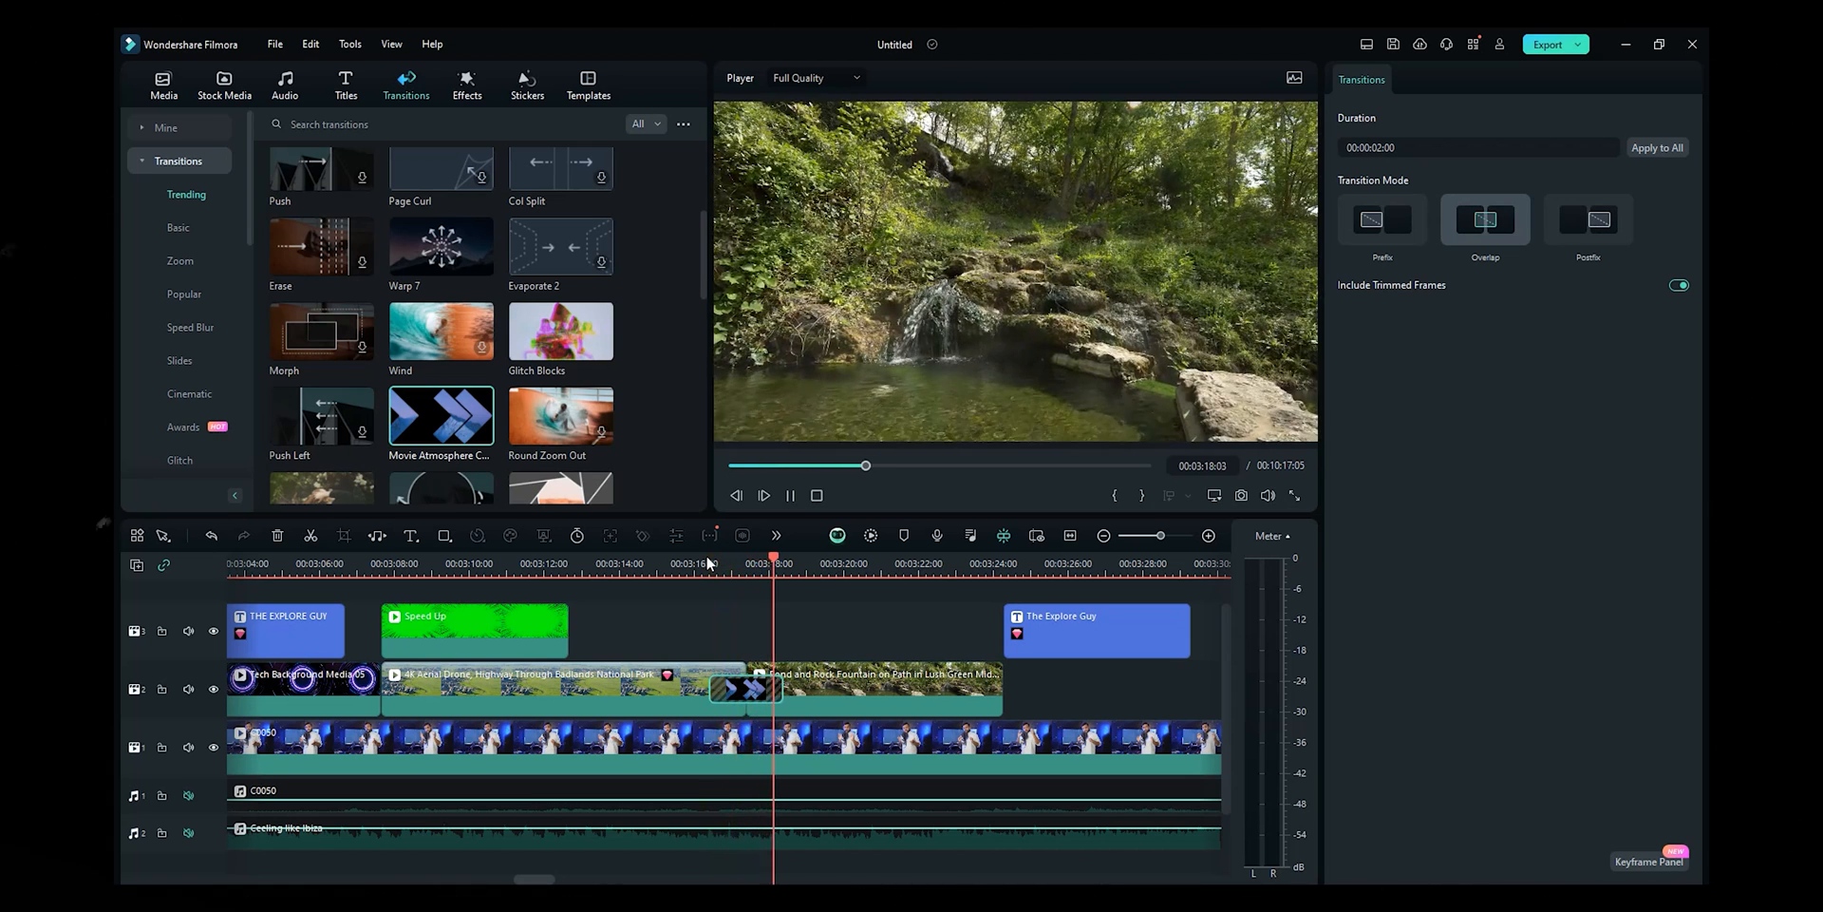
key("space")
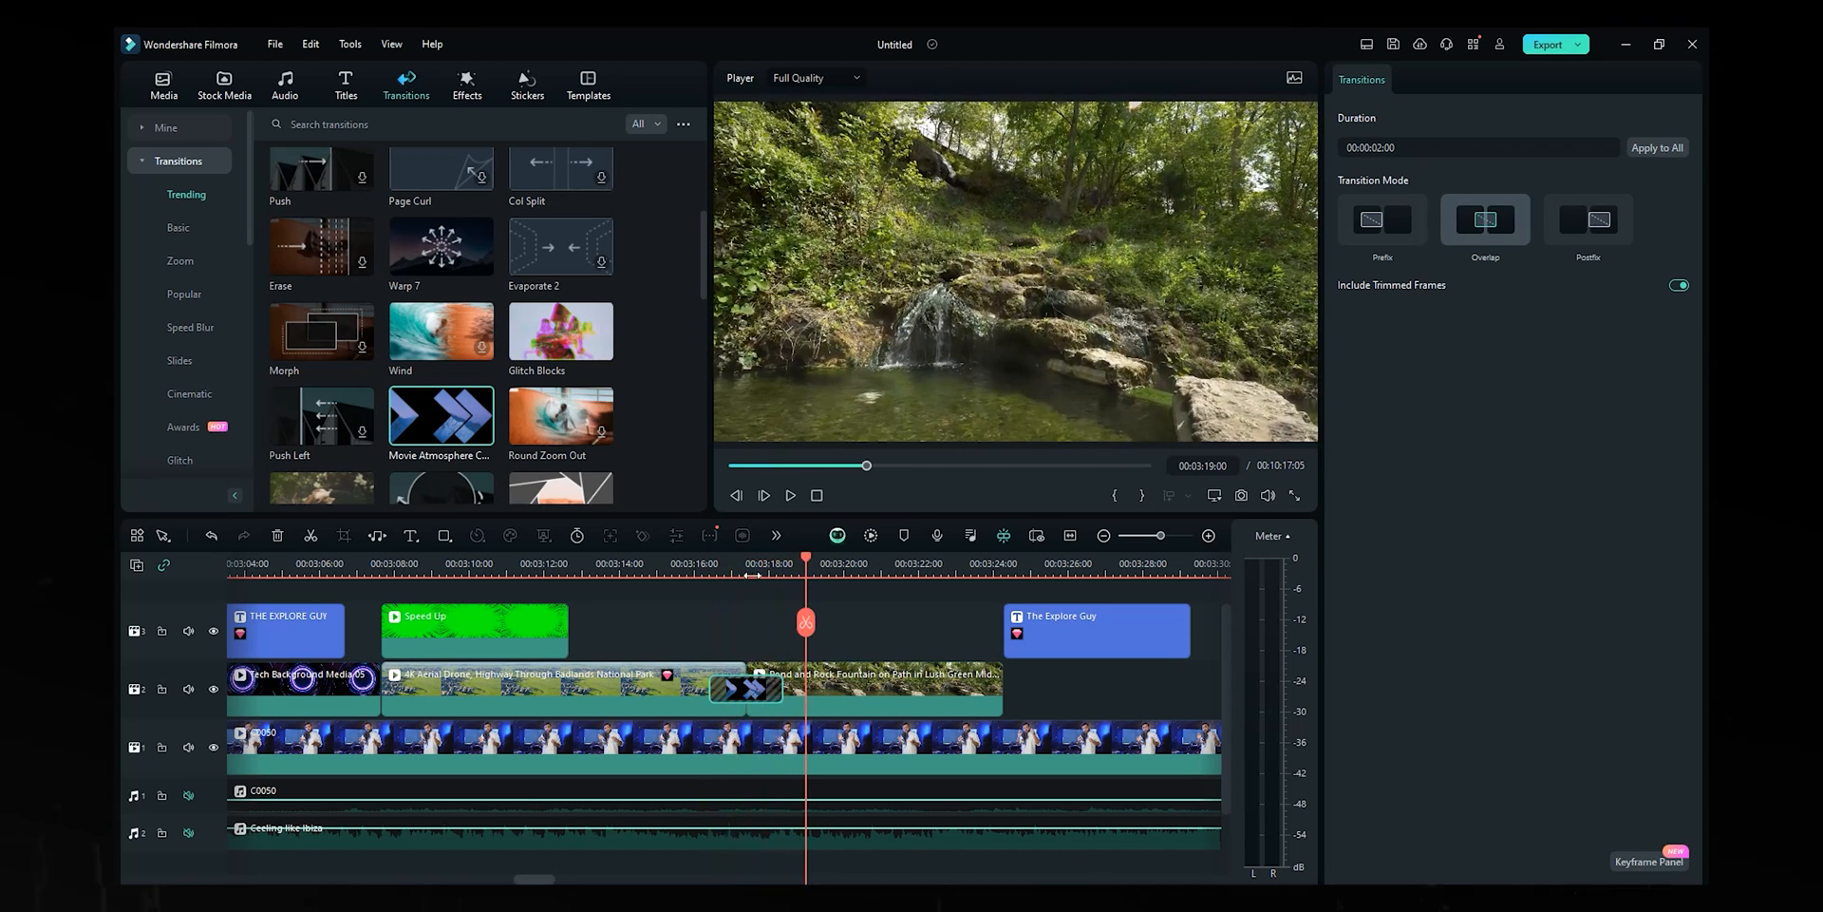
- Replace the transition with Graduation Alpack and preview it
left_click_drag(561, 261, 730, 676)
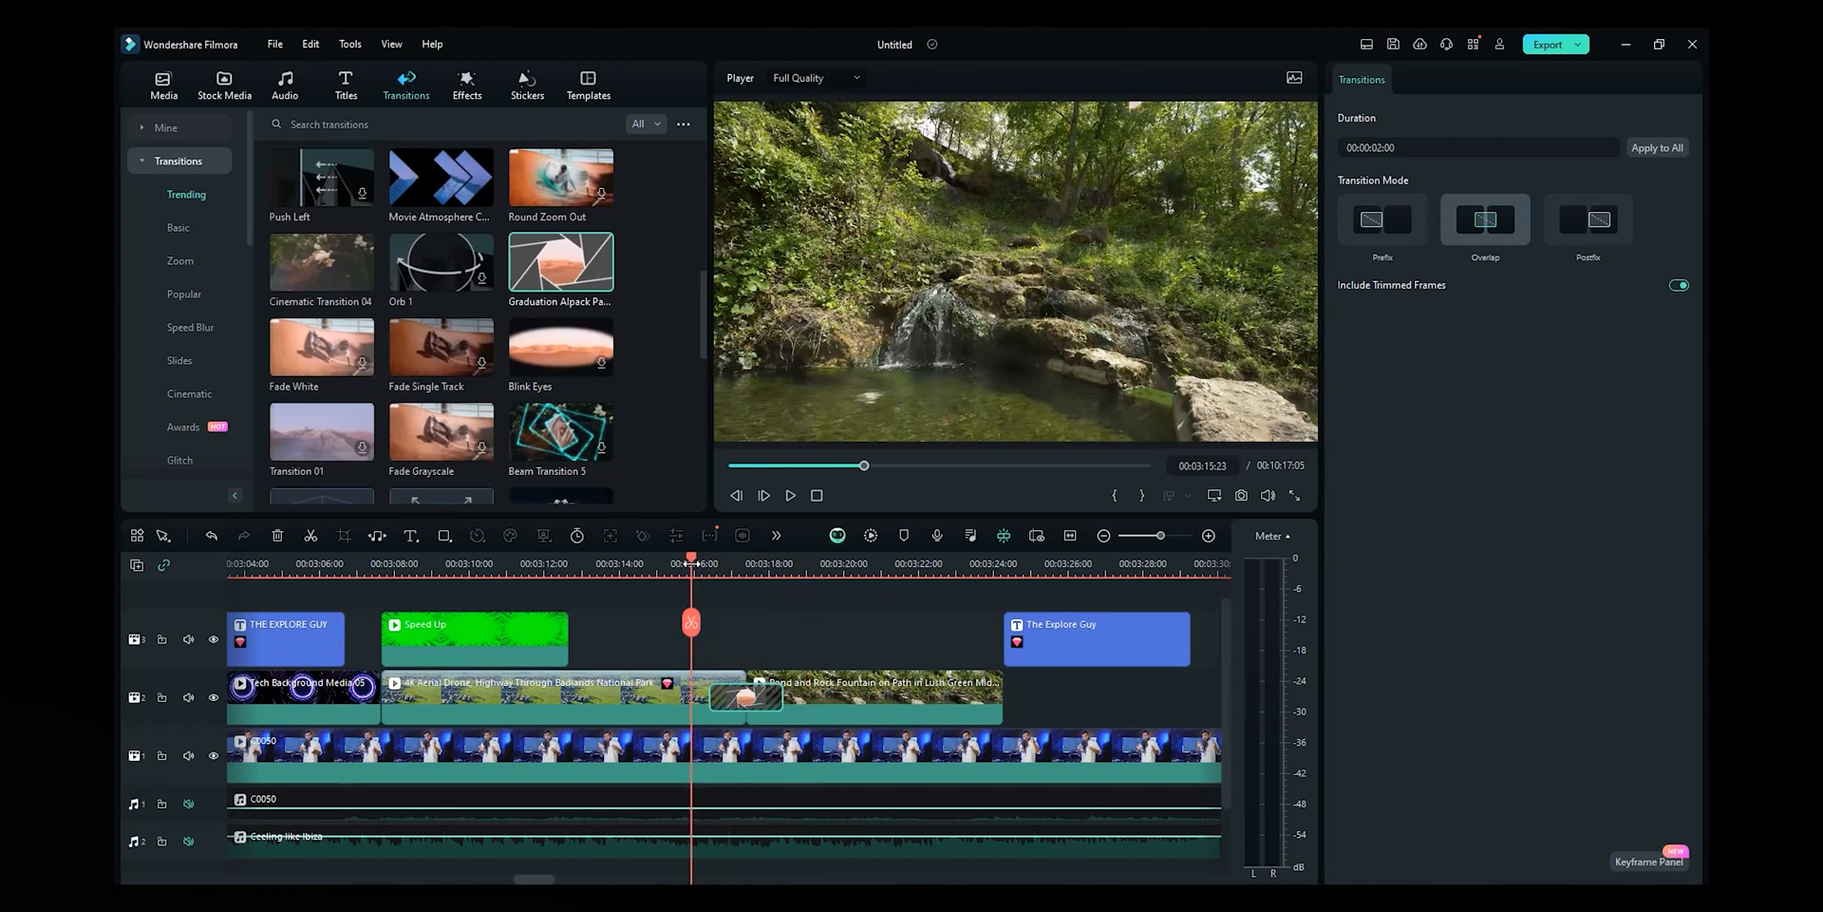
key("space")
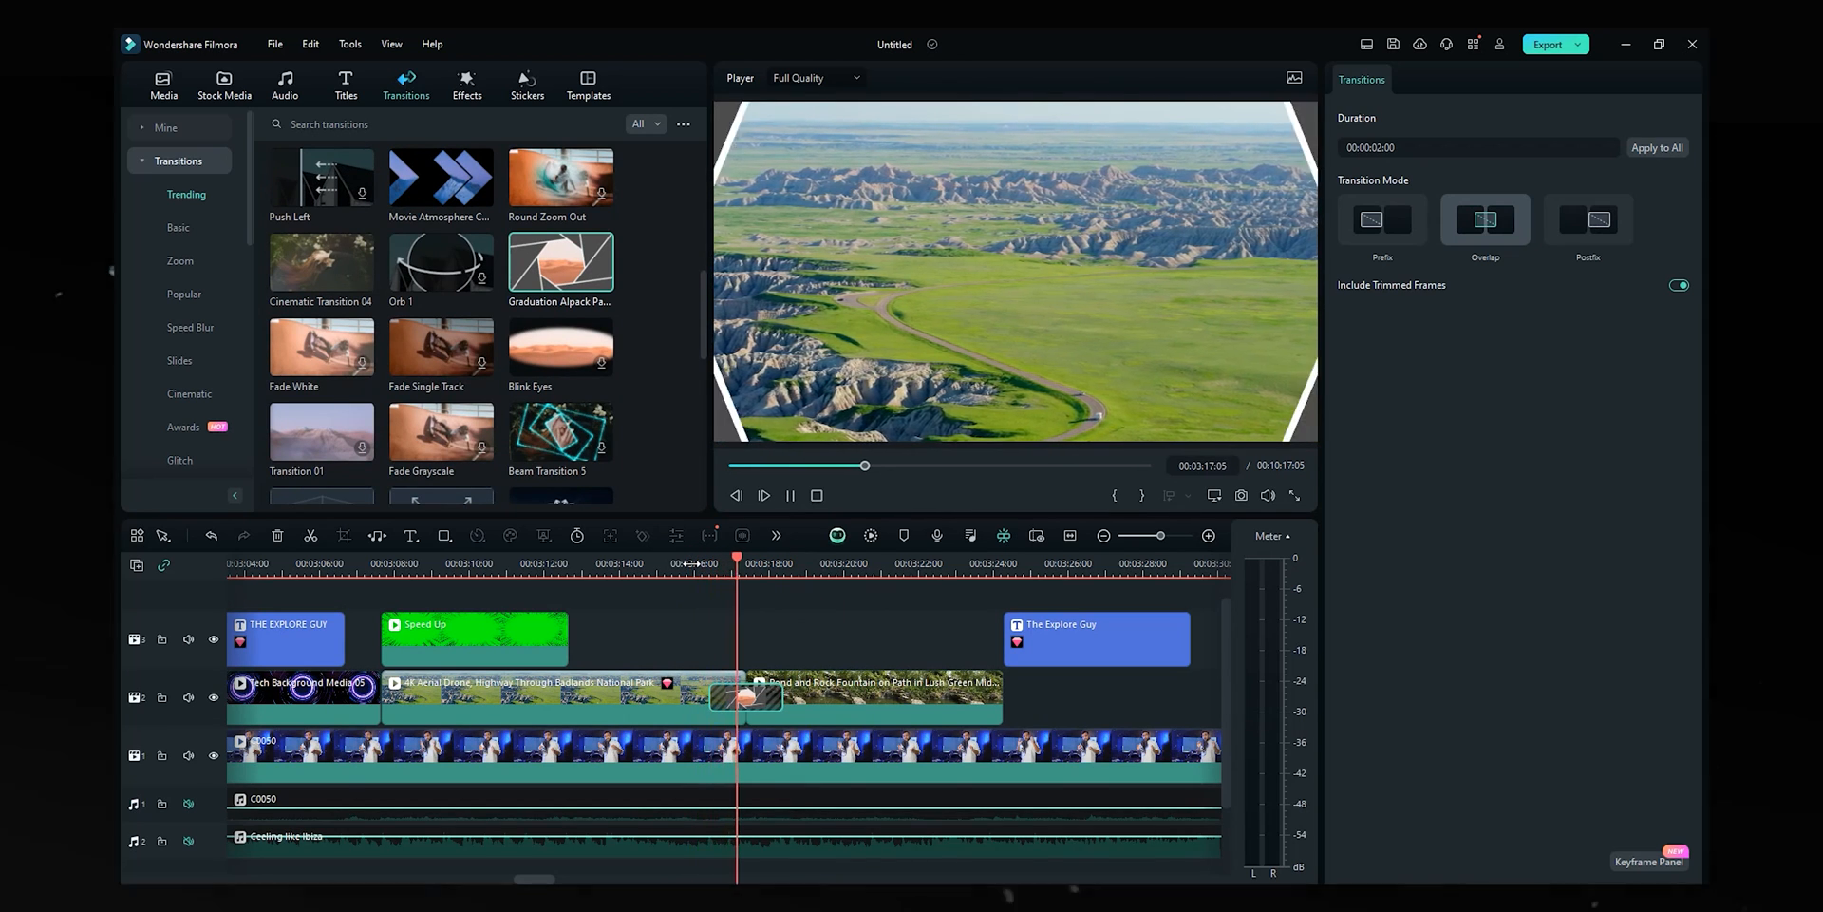
key("space")
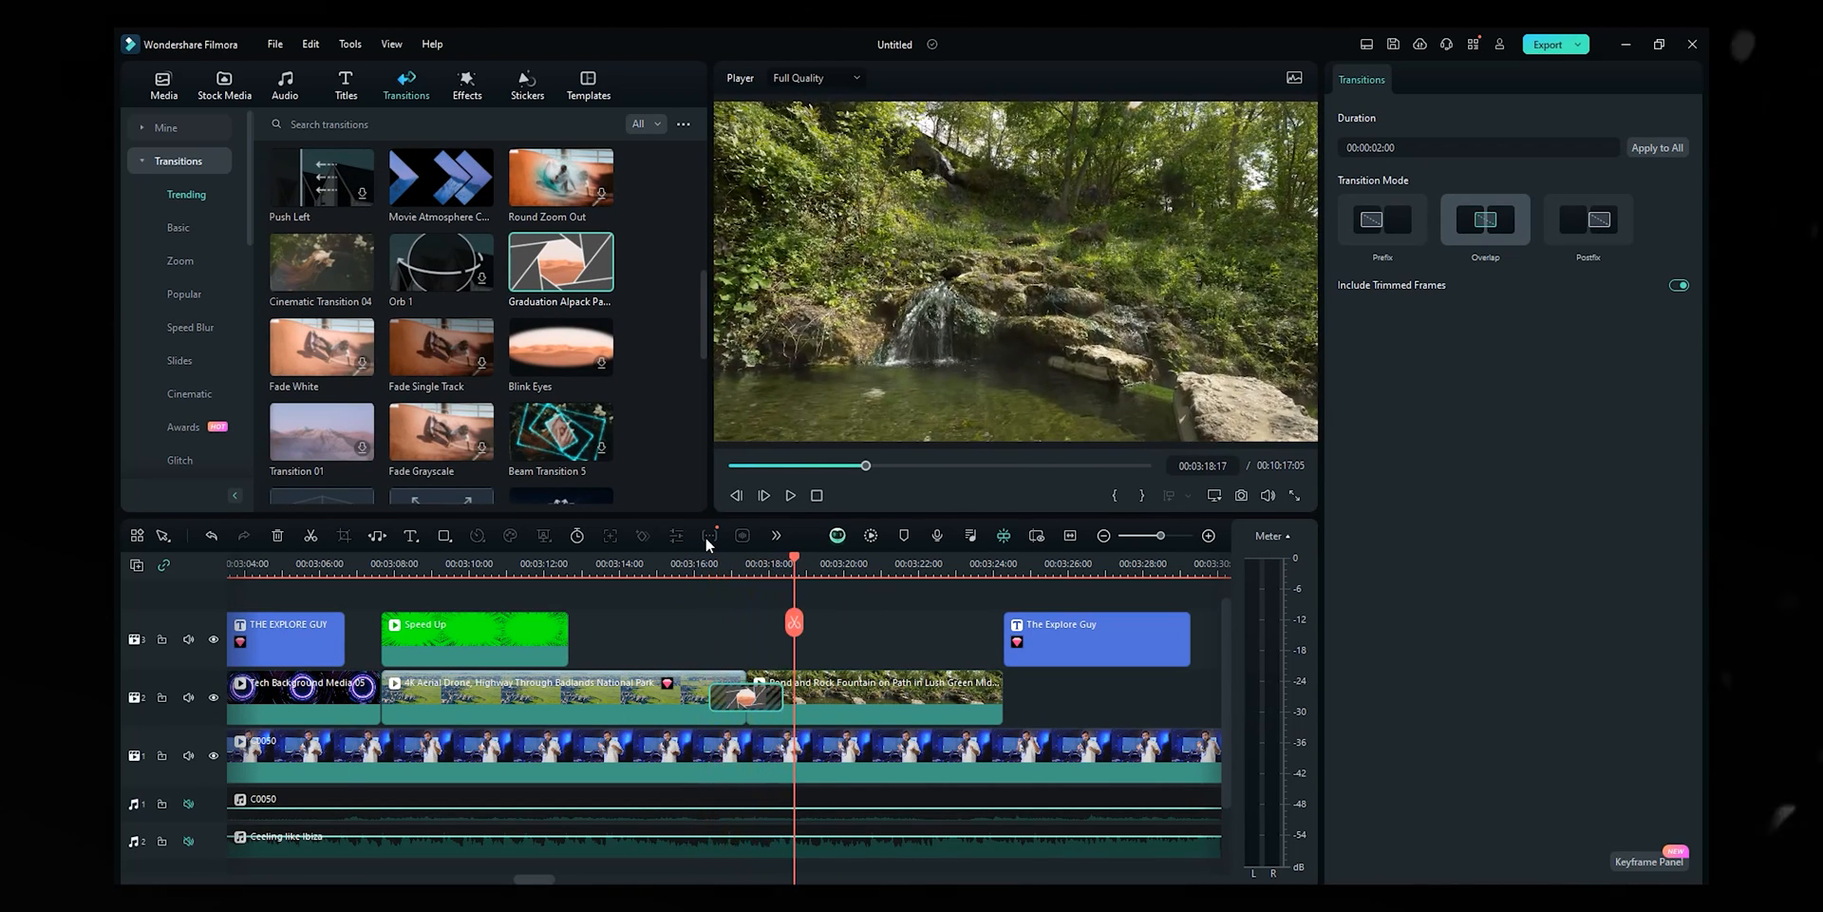
left_click_drag(705, 306, 687, 457)
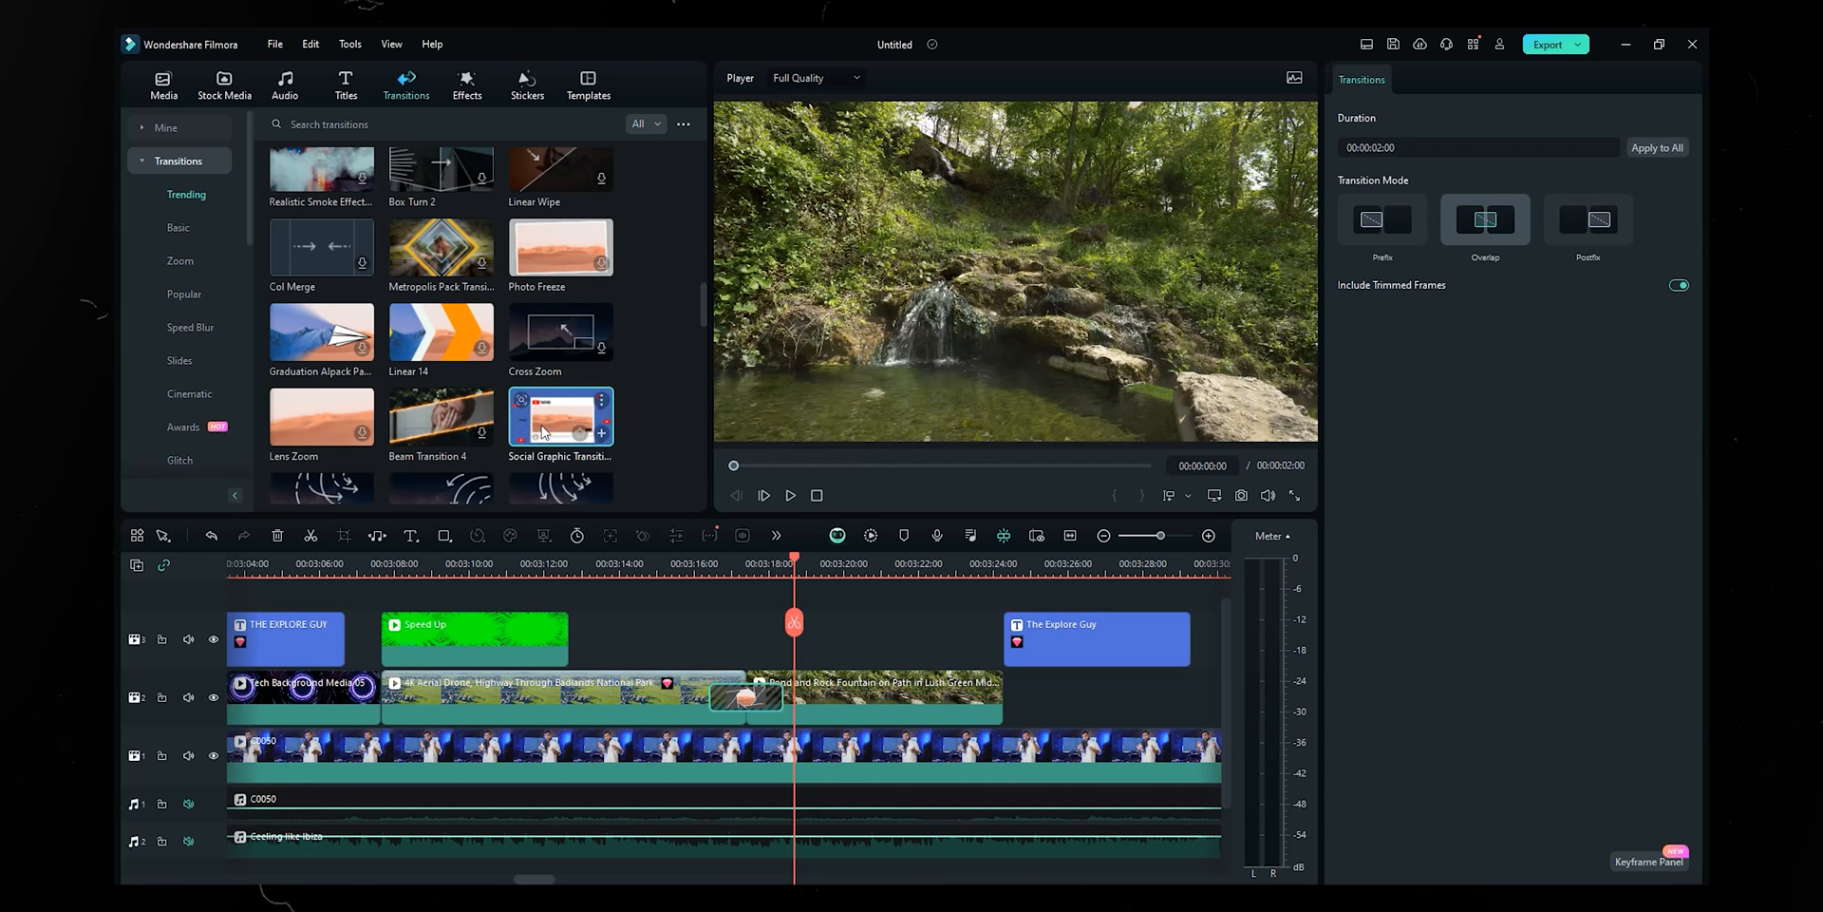
- Swap in the Social Graphic Transition at the b-roll cut and replay it
left_click_drag(551, 423, 747, 697)
left_click(705, 564)
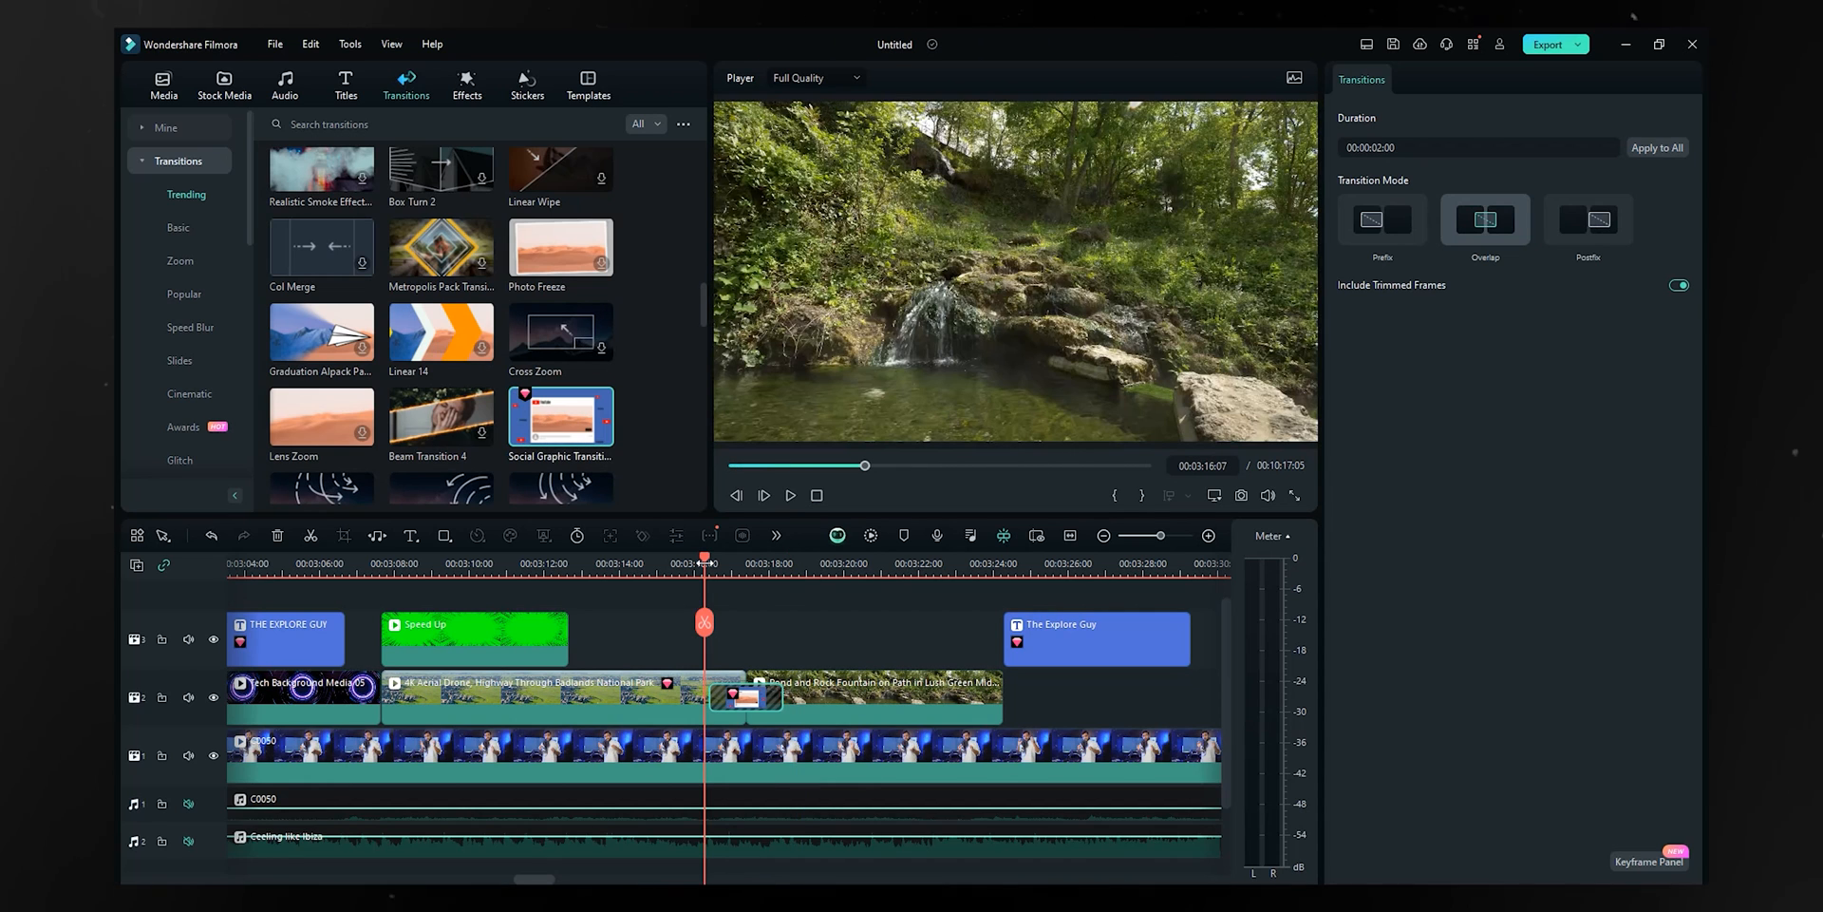
key("space")
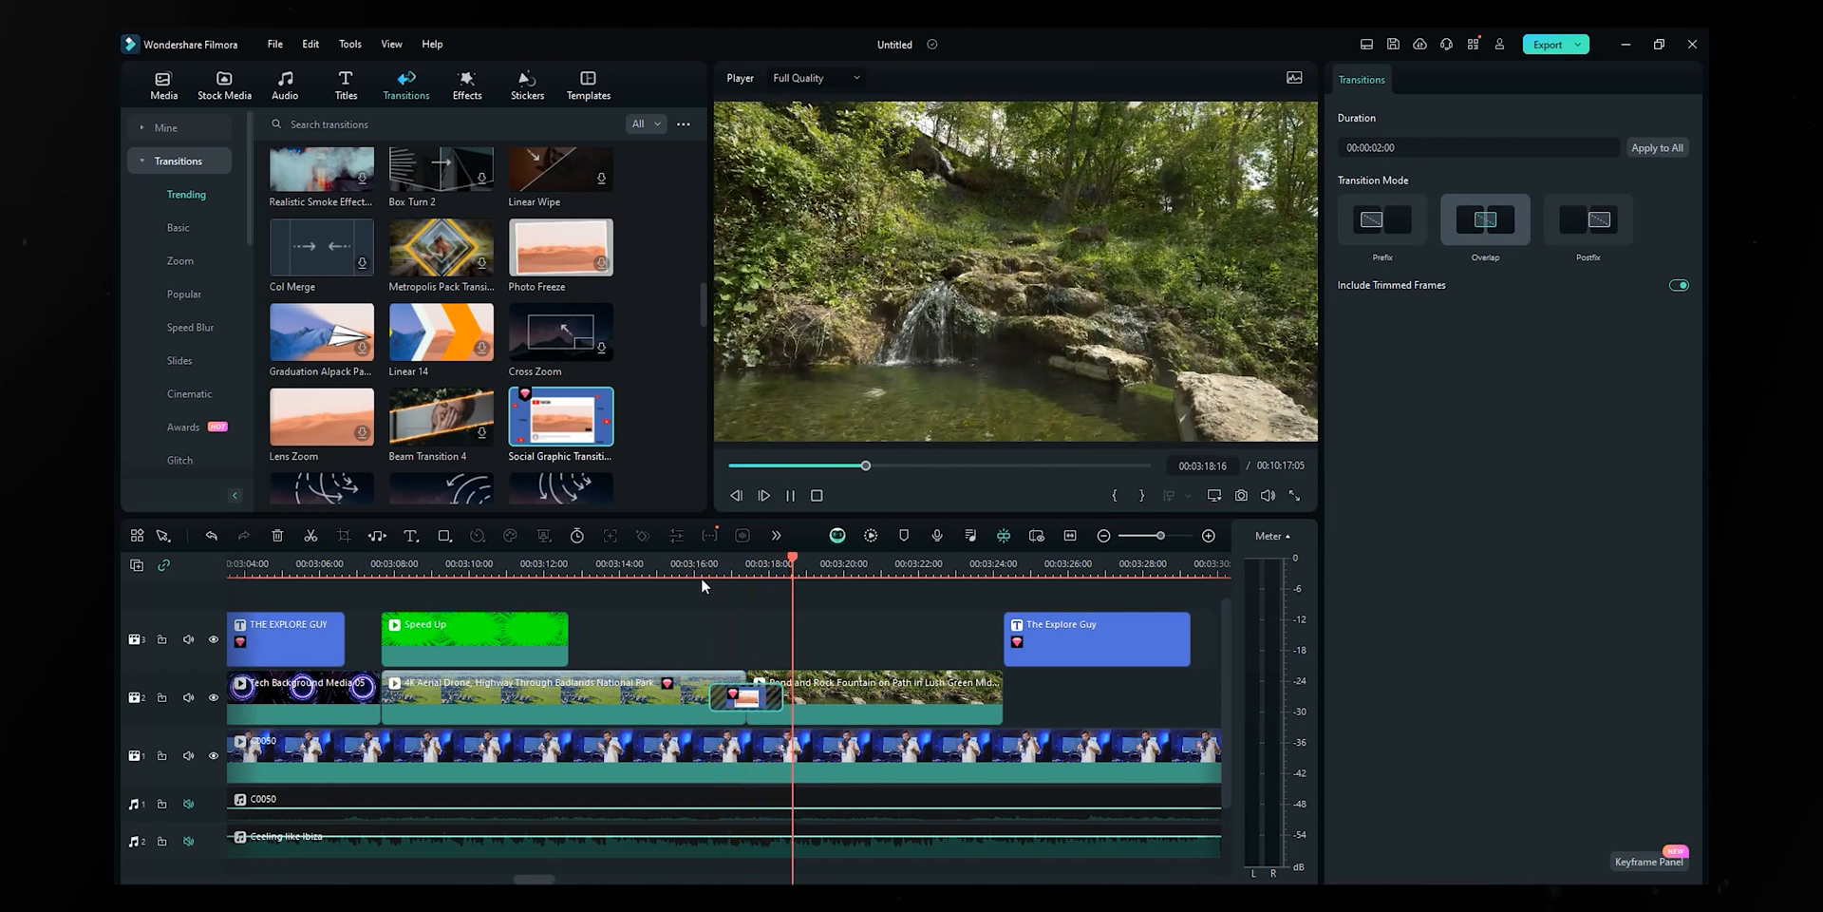
left_click(686, 565)
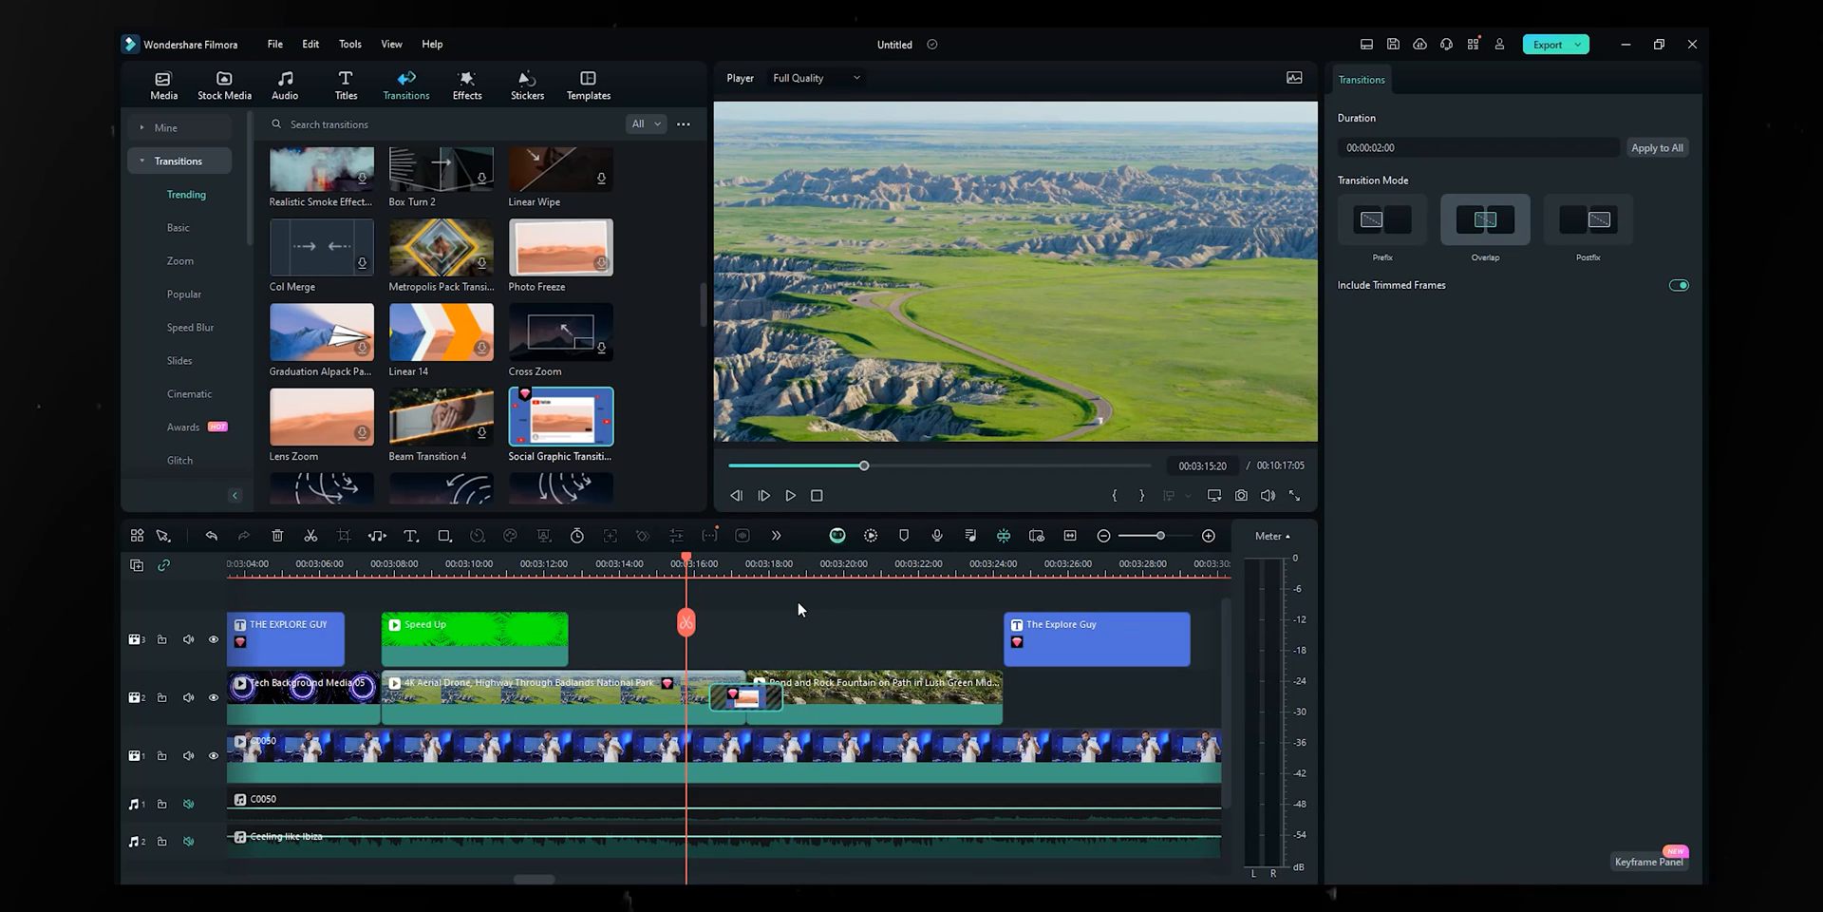
key("space")
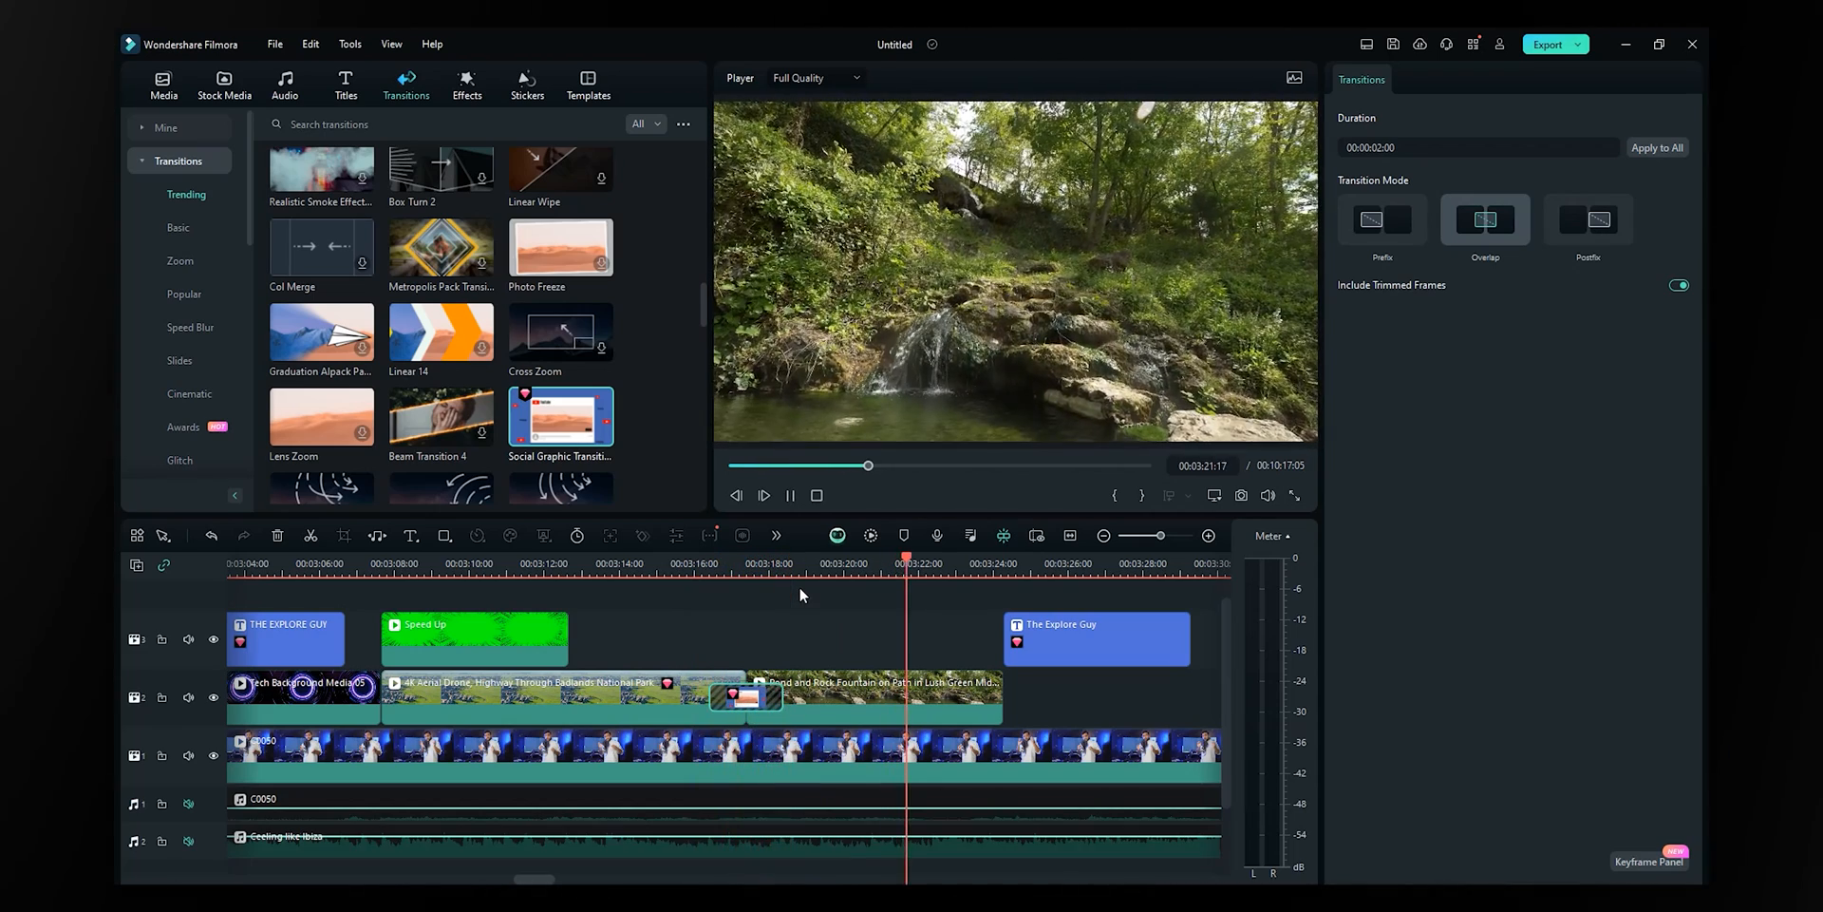
key("space")
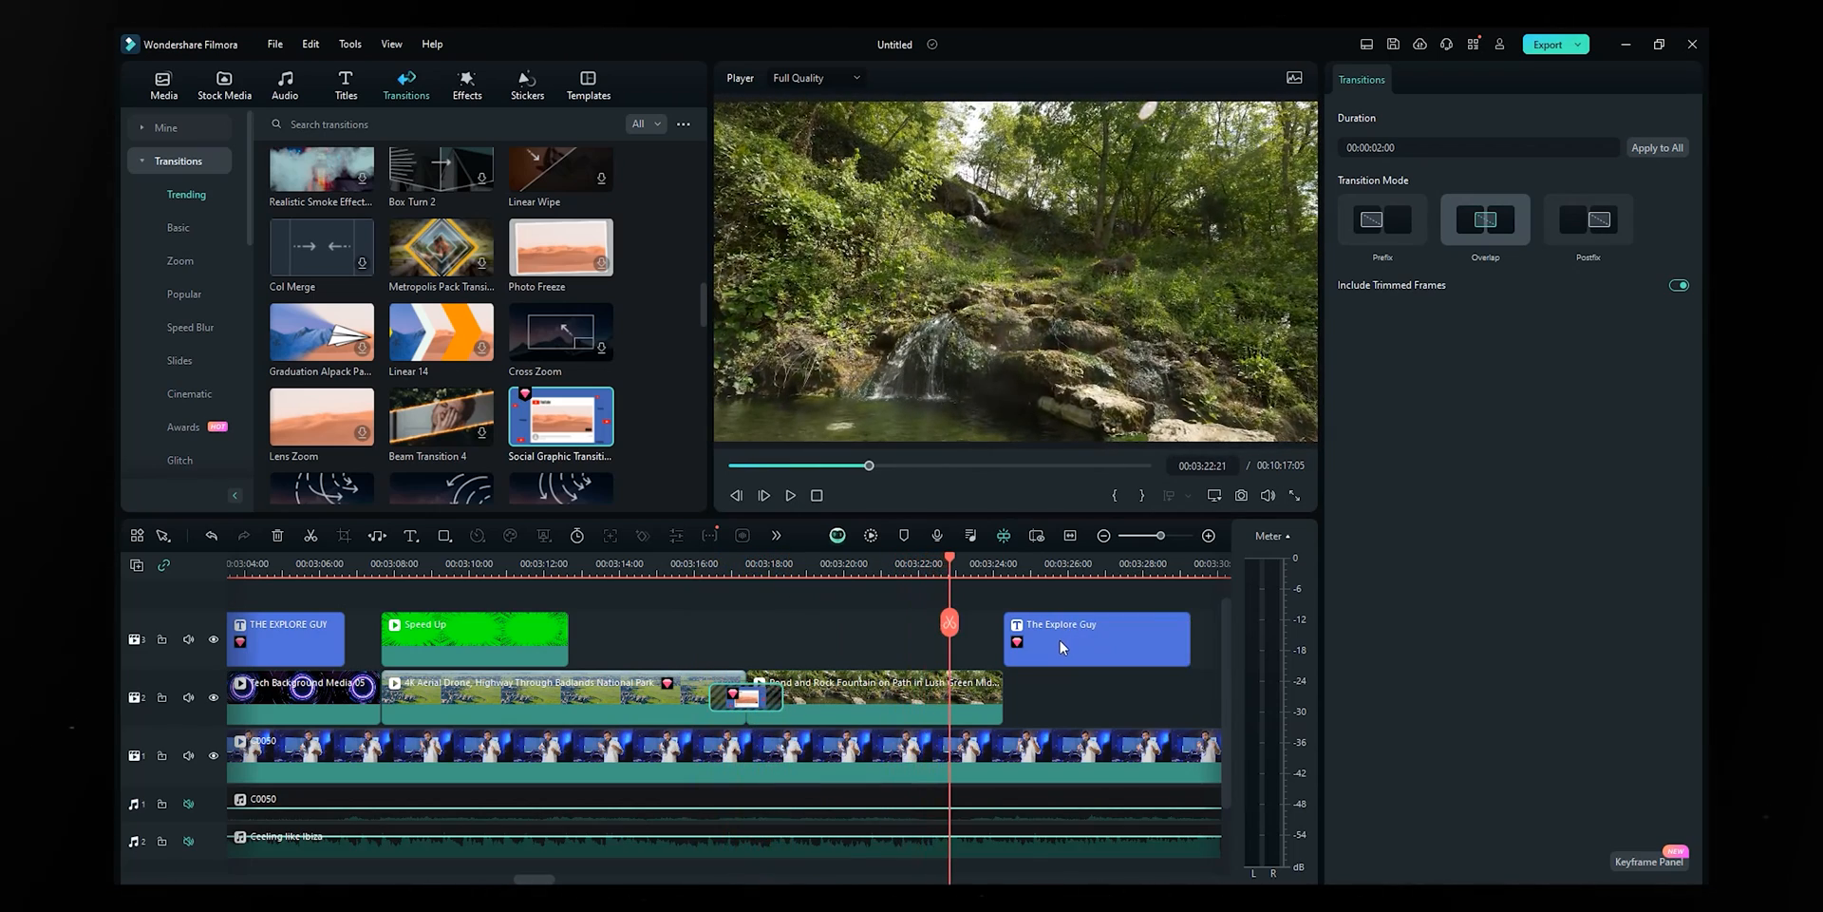
- Drop The Explore Guy title to track 2 and apply Graduation Alpack Paper at the cut
left_click_drag(1062, 645, 1062, 704)
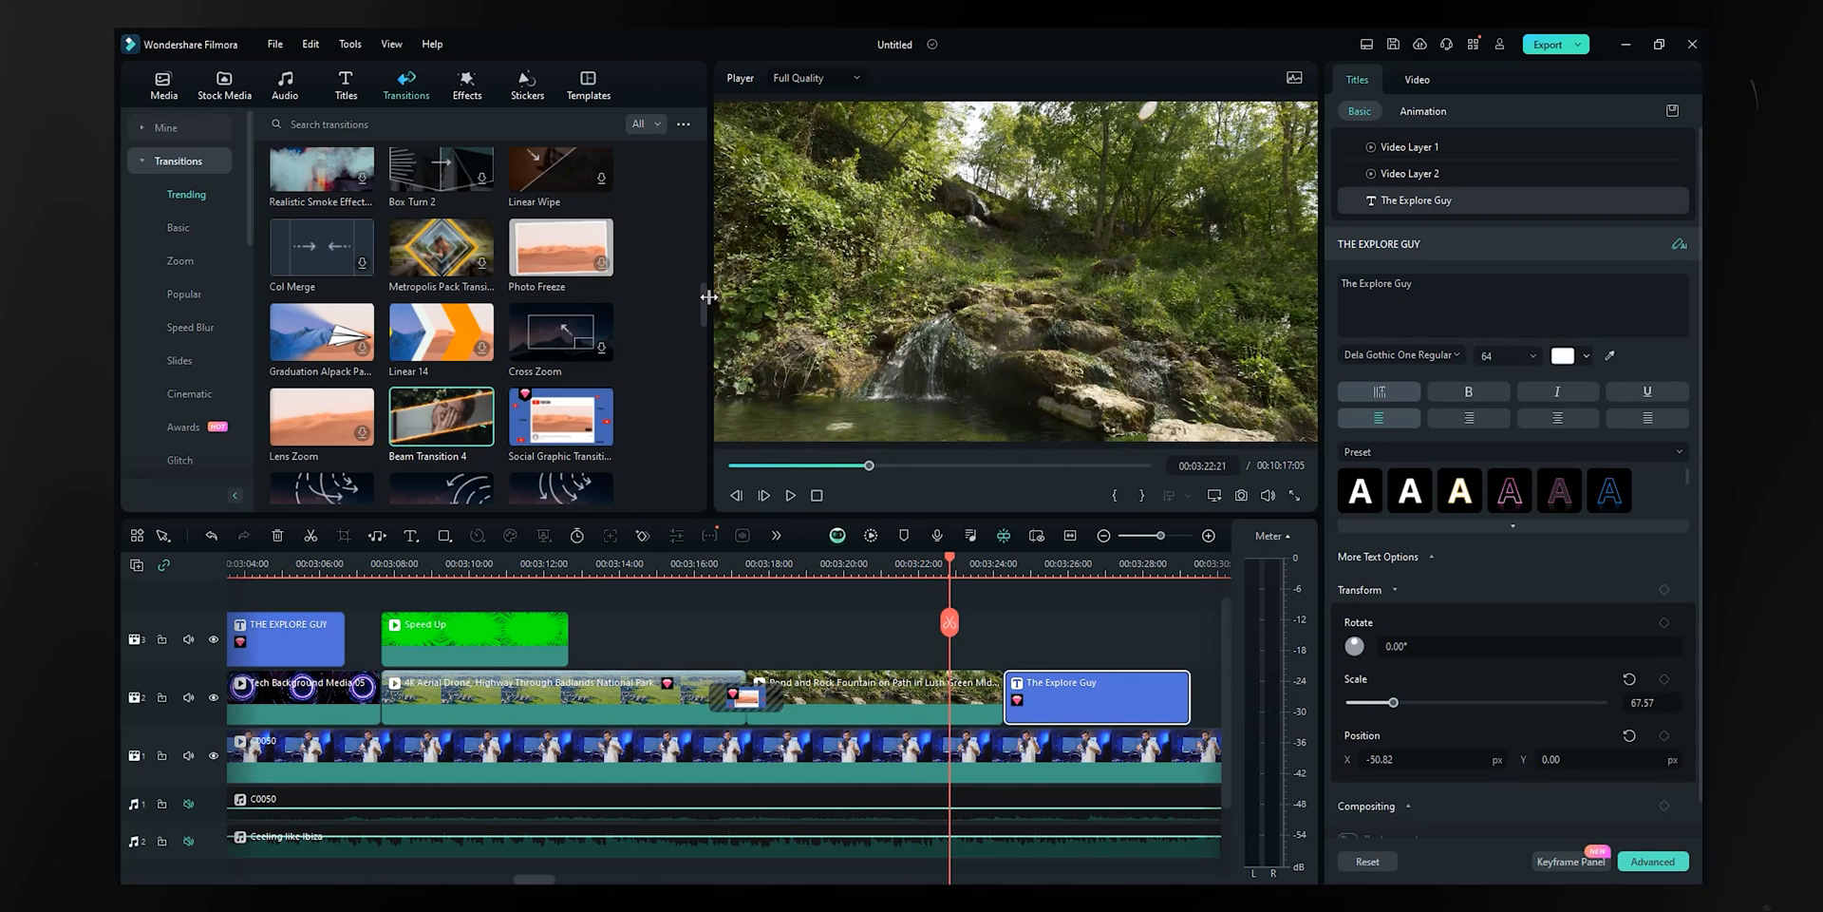
left_click_drag(703, 308, 665, 304)
left_click_drag(520, 389, 943, 646)
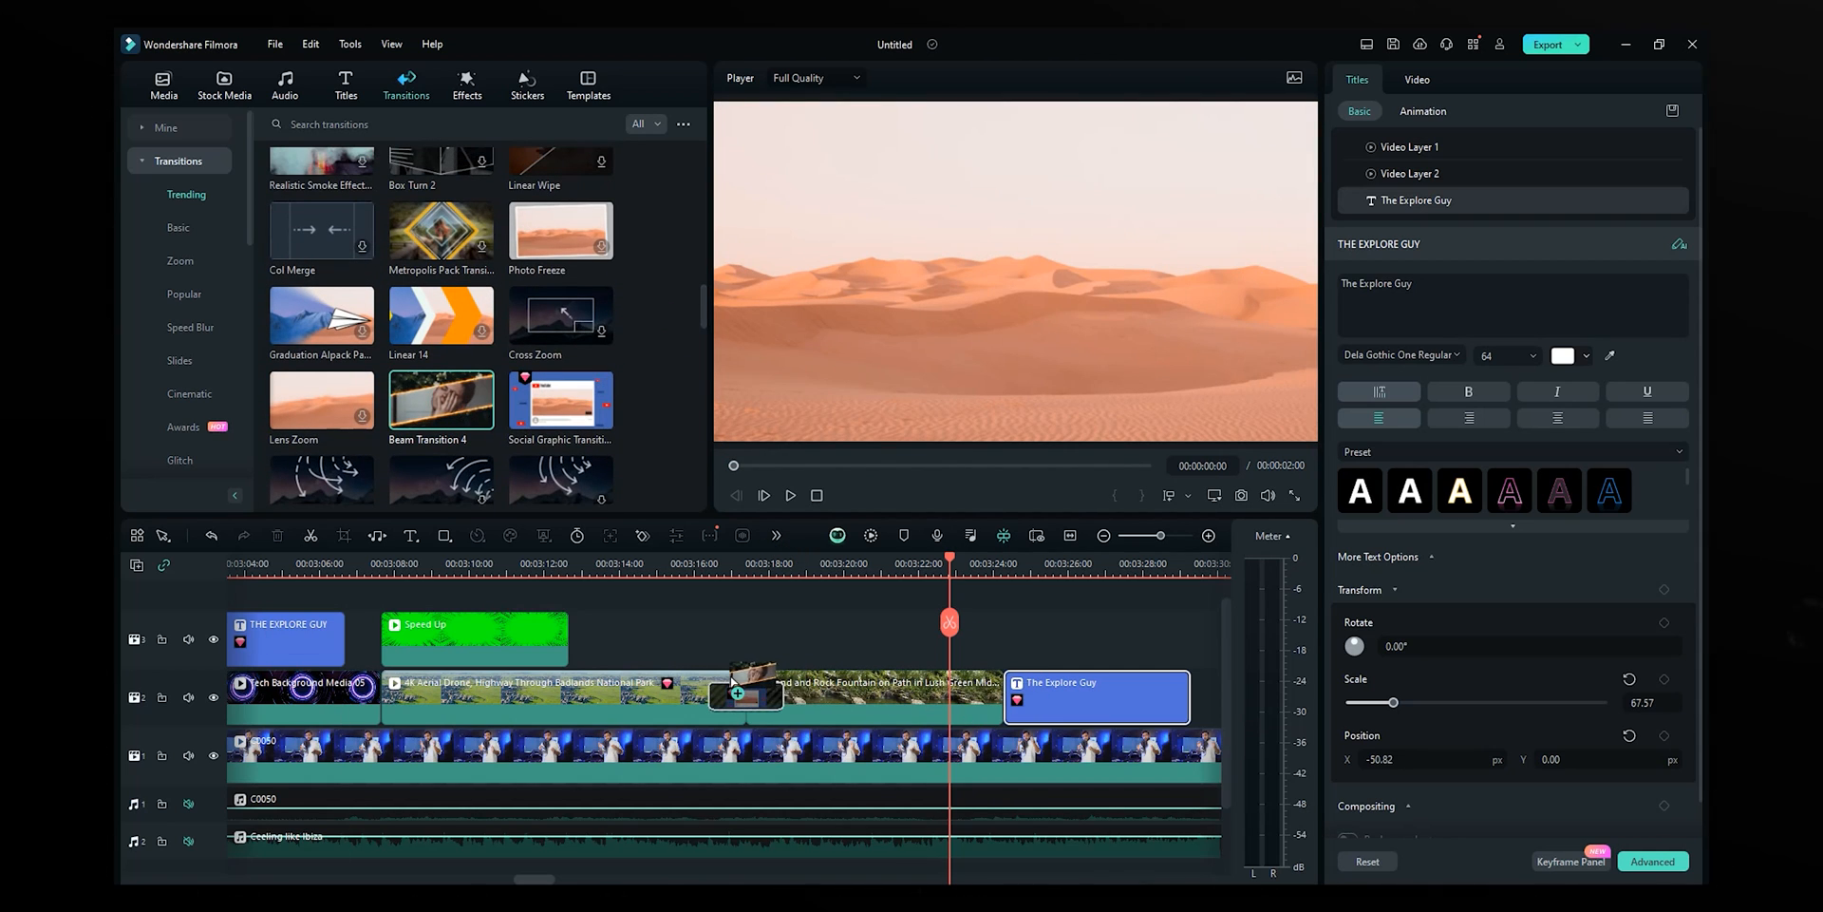
left_click_drag(732, 678, 737, 684)
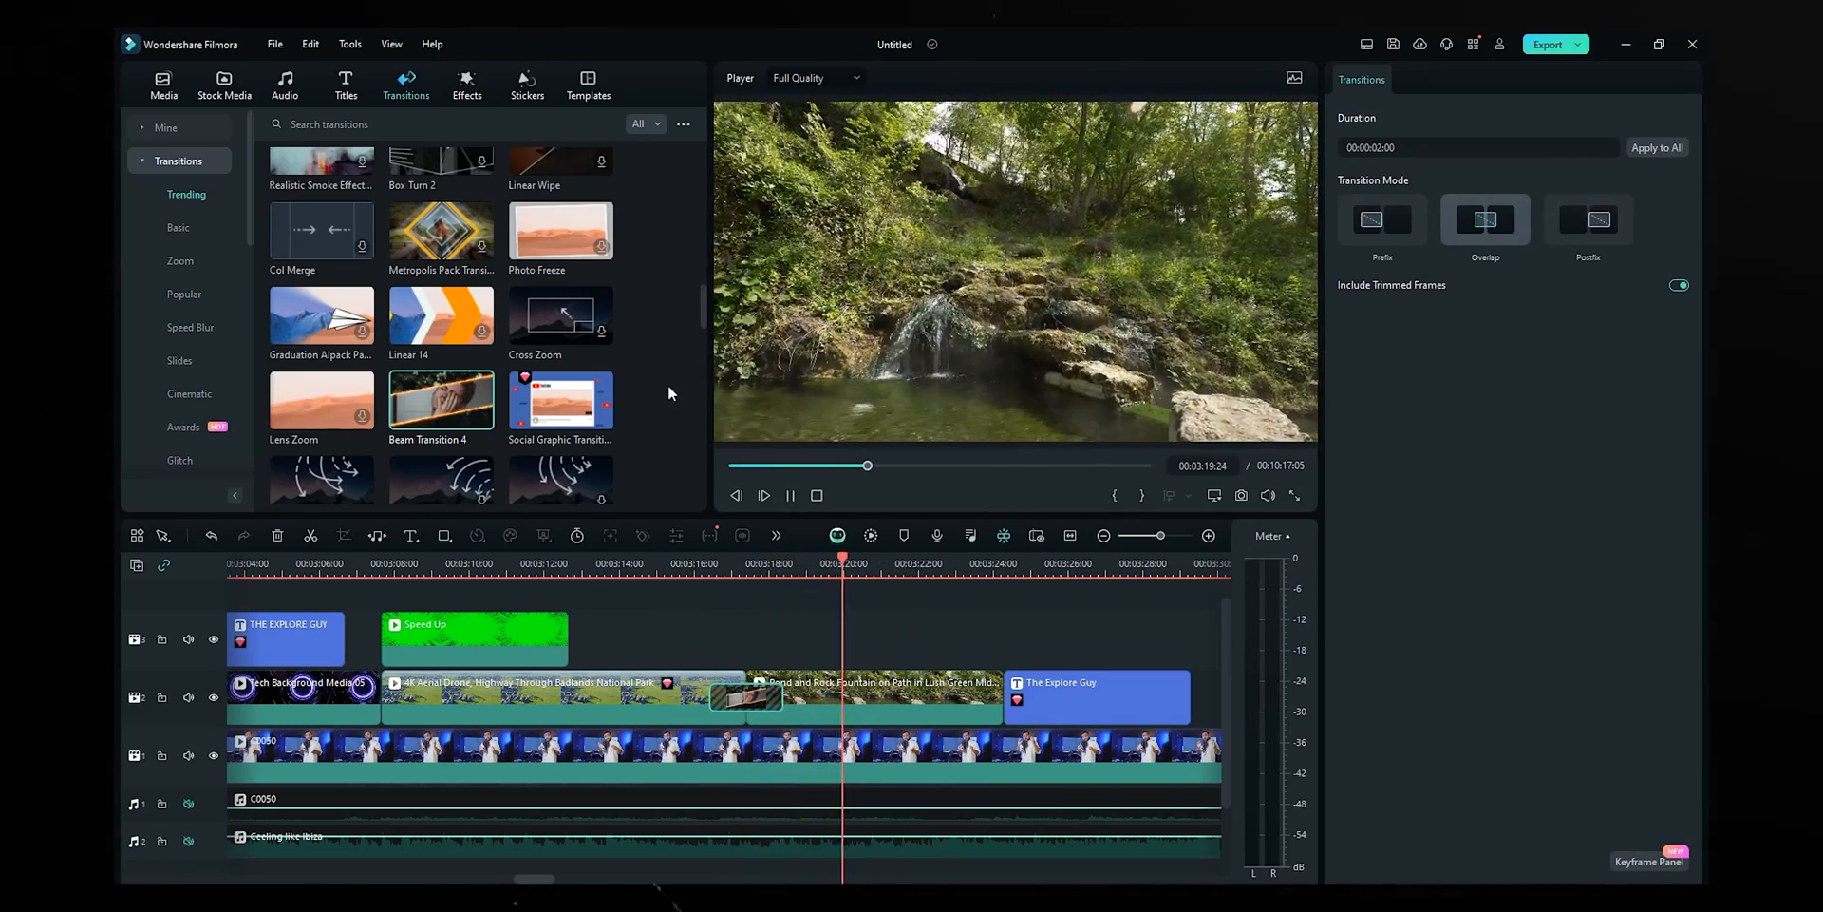
left_click_drag(321, 315, 745, 696)
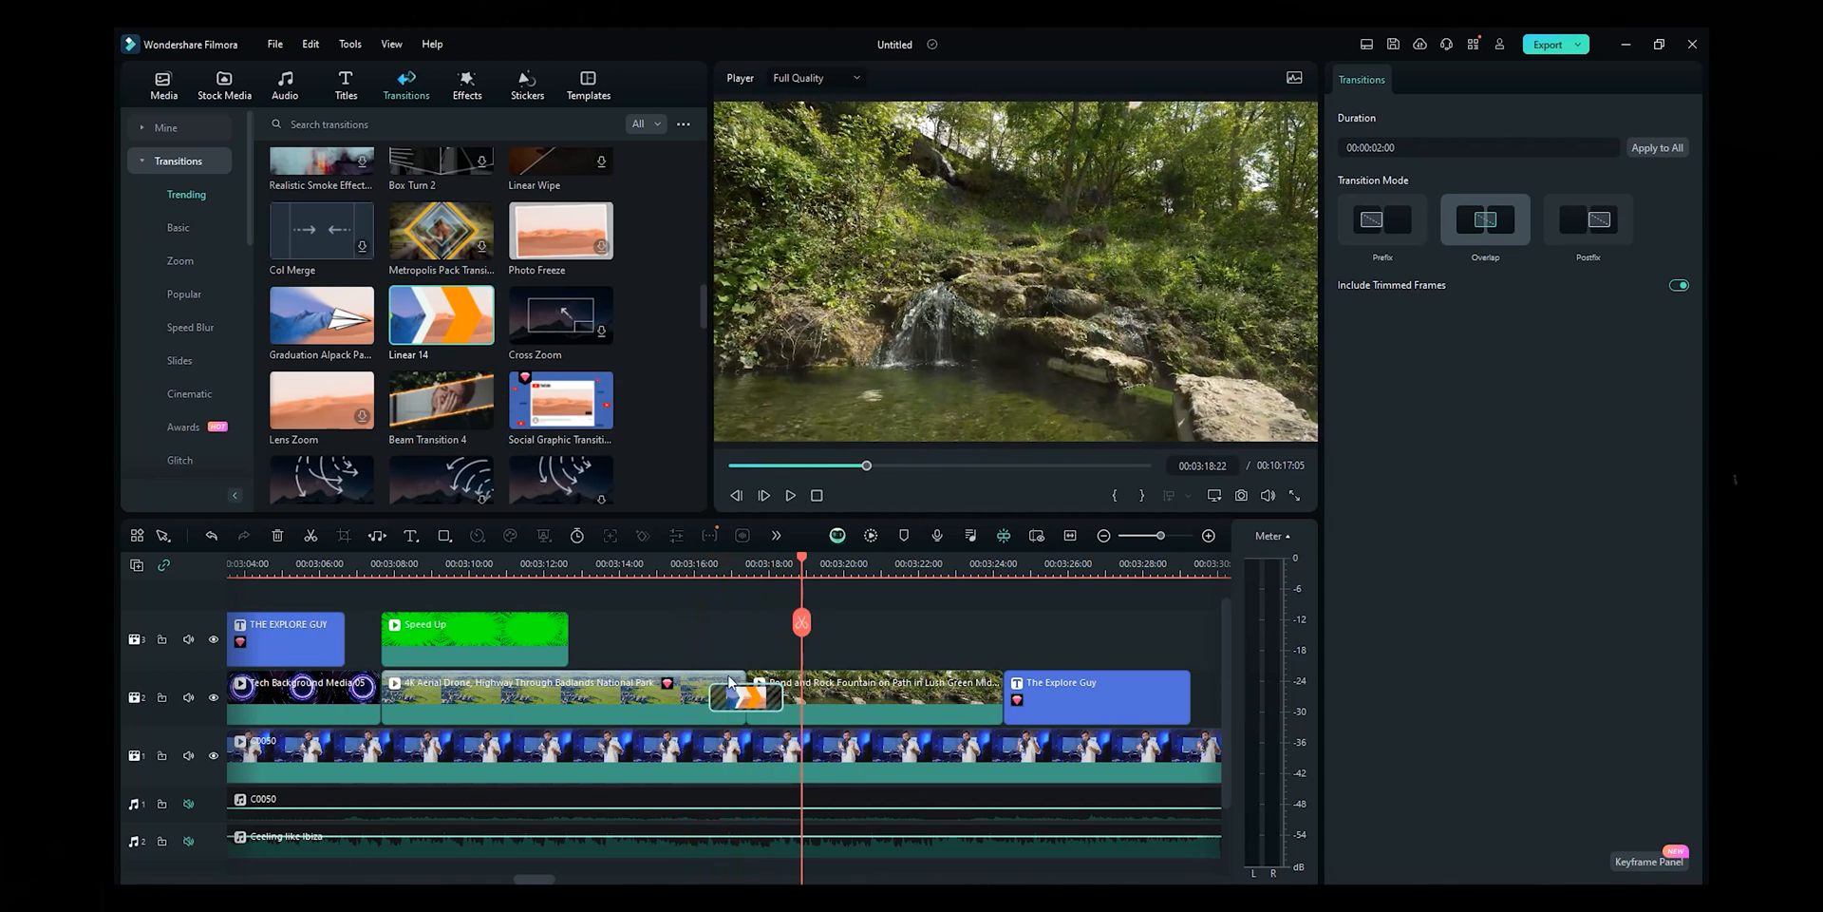
- Preview Graduation Alpack Paper, then replace it with Whirl 4 and preview that
key("space")
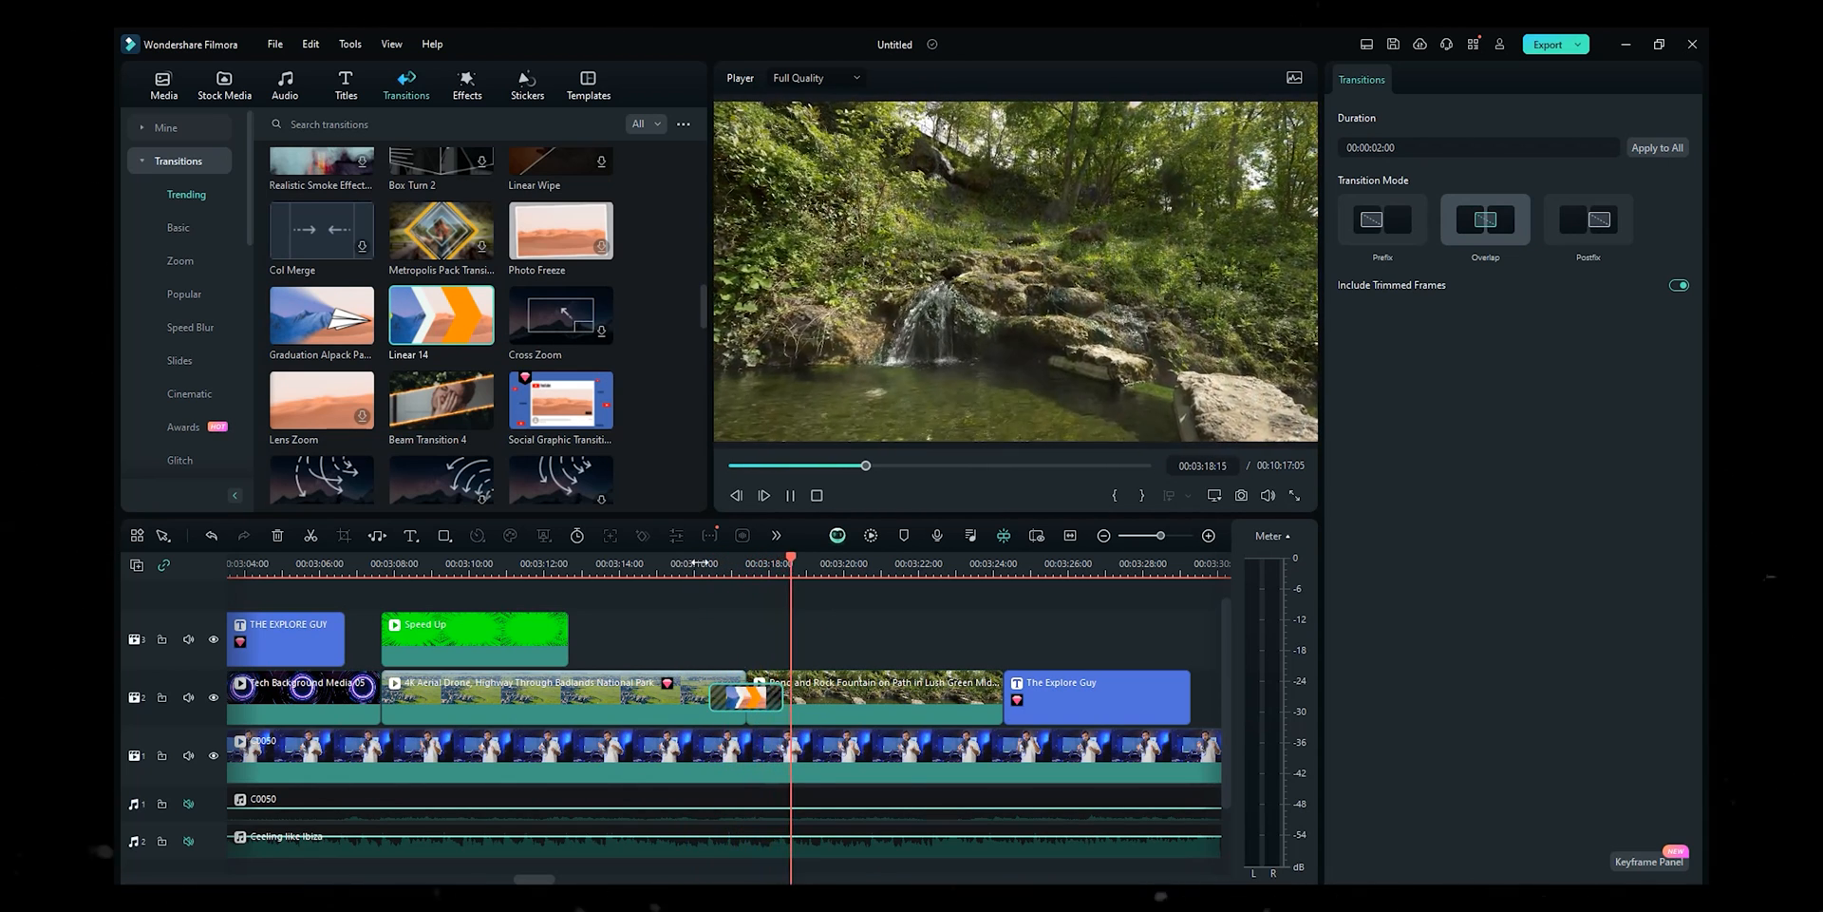
key("space")
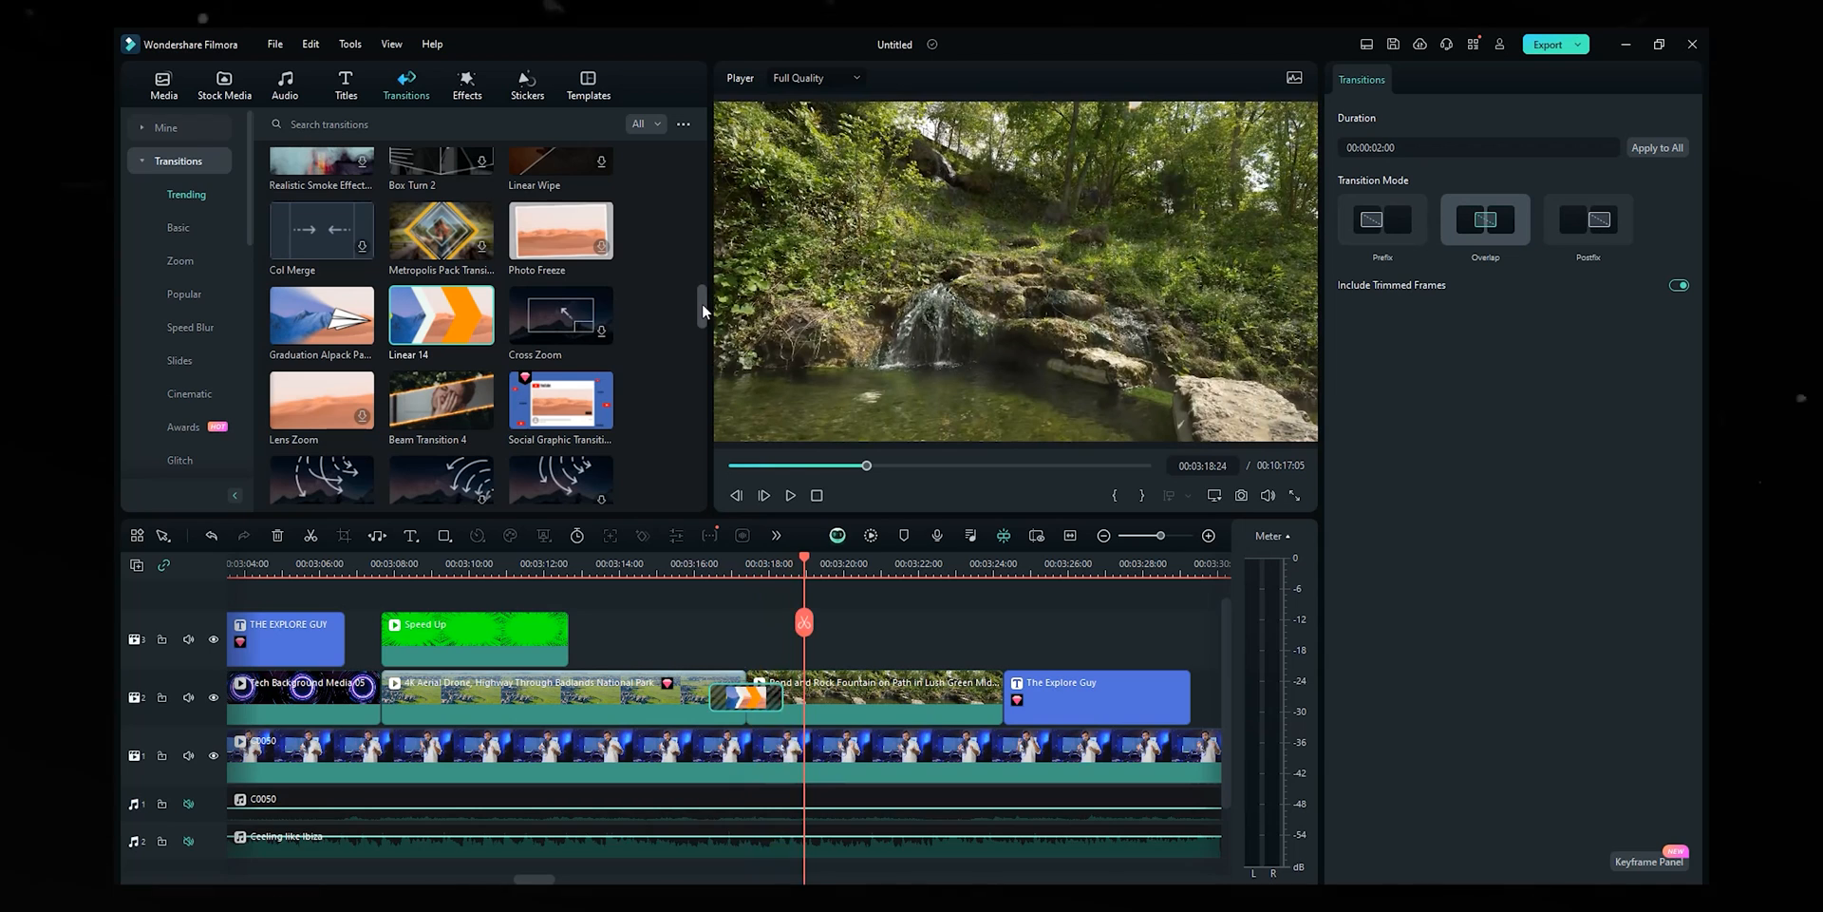
scroll(357, 437, "down", 1)
left_click_drag(323, 380, 748, 705)
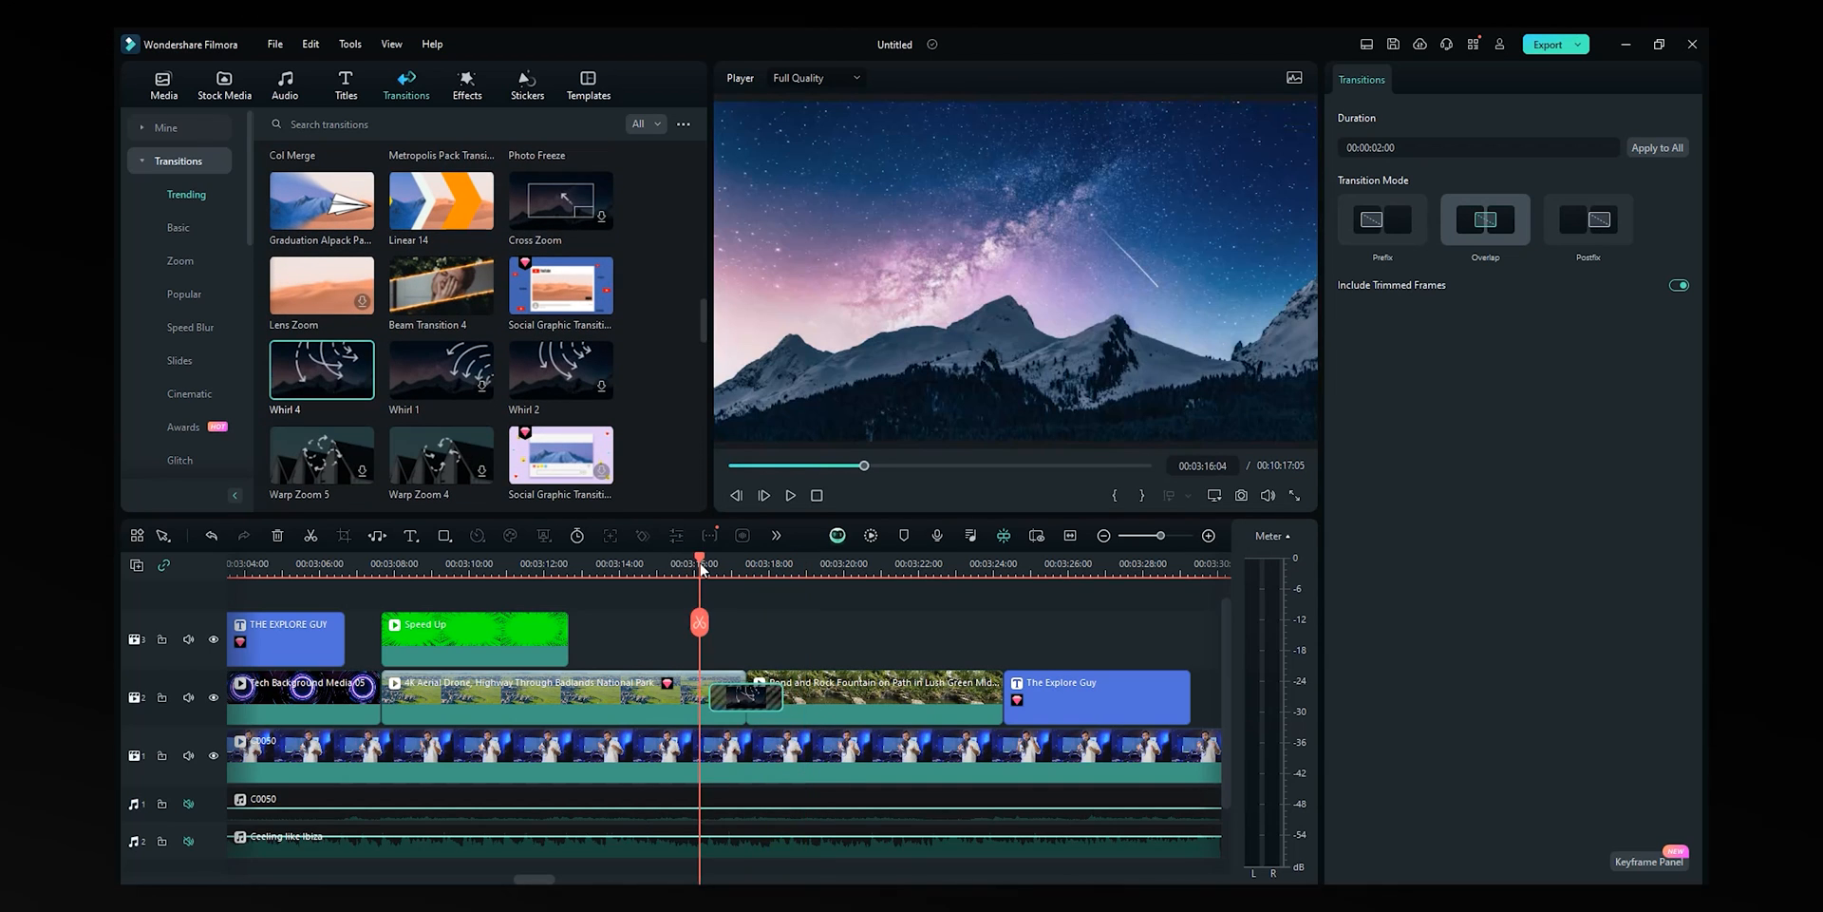
key("space")
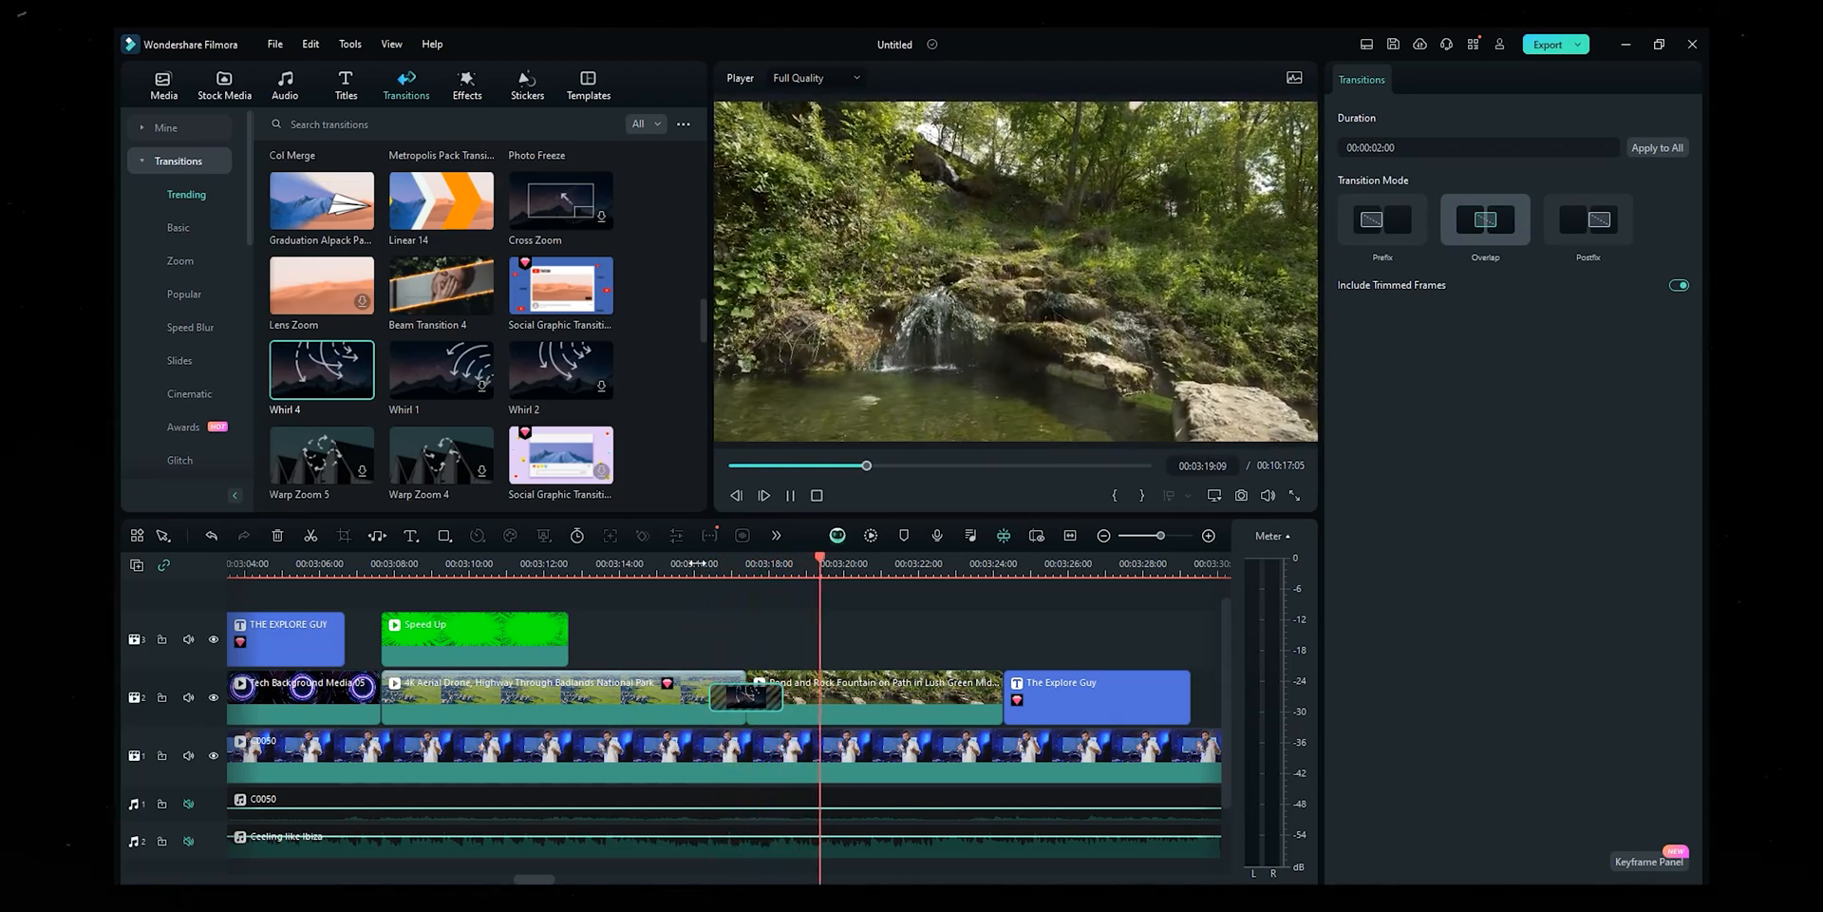
key("space")
- Place Realistic Smoke Effect at the b-roll cut, dismiss the paid notice, and preview it
scroll(487, 370, "up", 1)
scroll(488, 370, "up", 3)
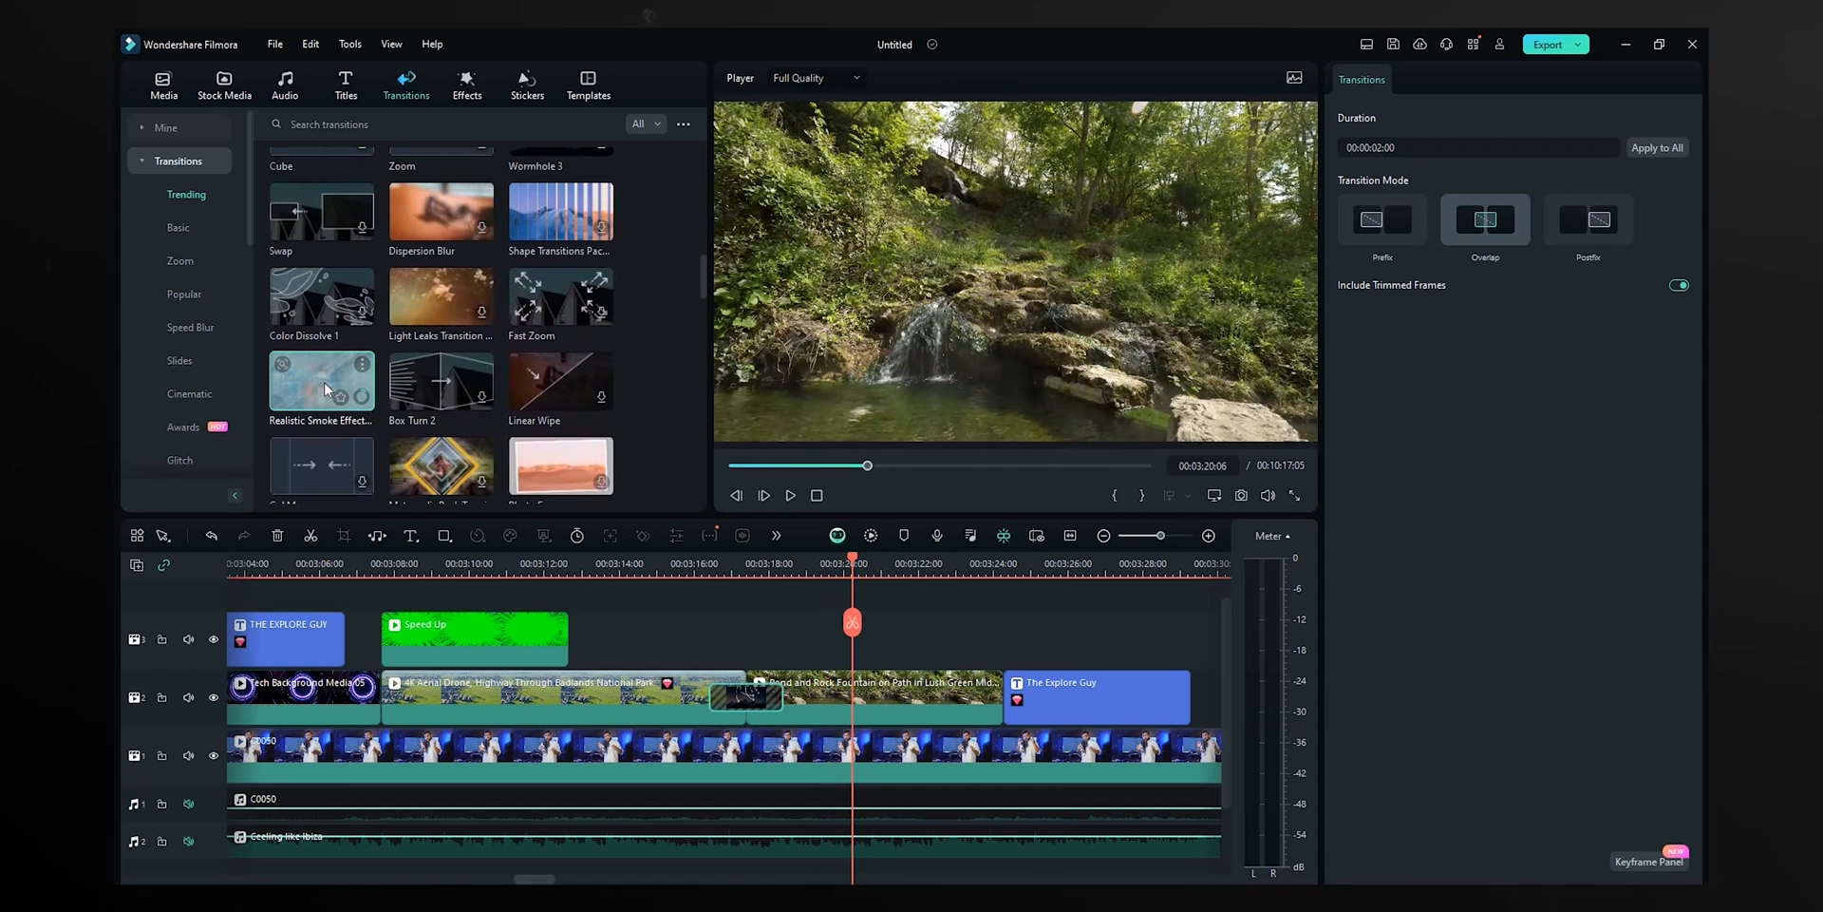
left_click(323, 397)
left_click_drag(322, 397, 779, 707)
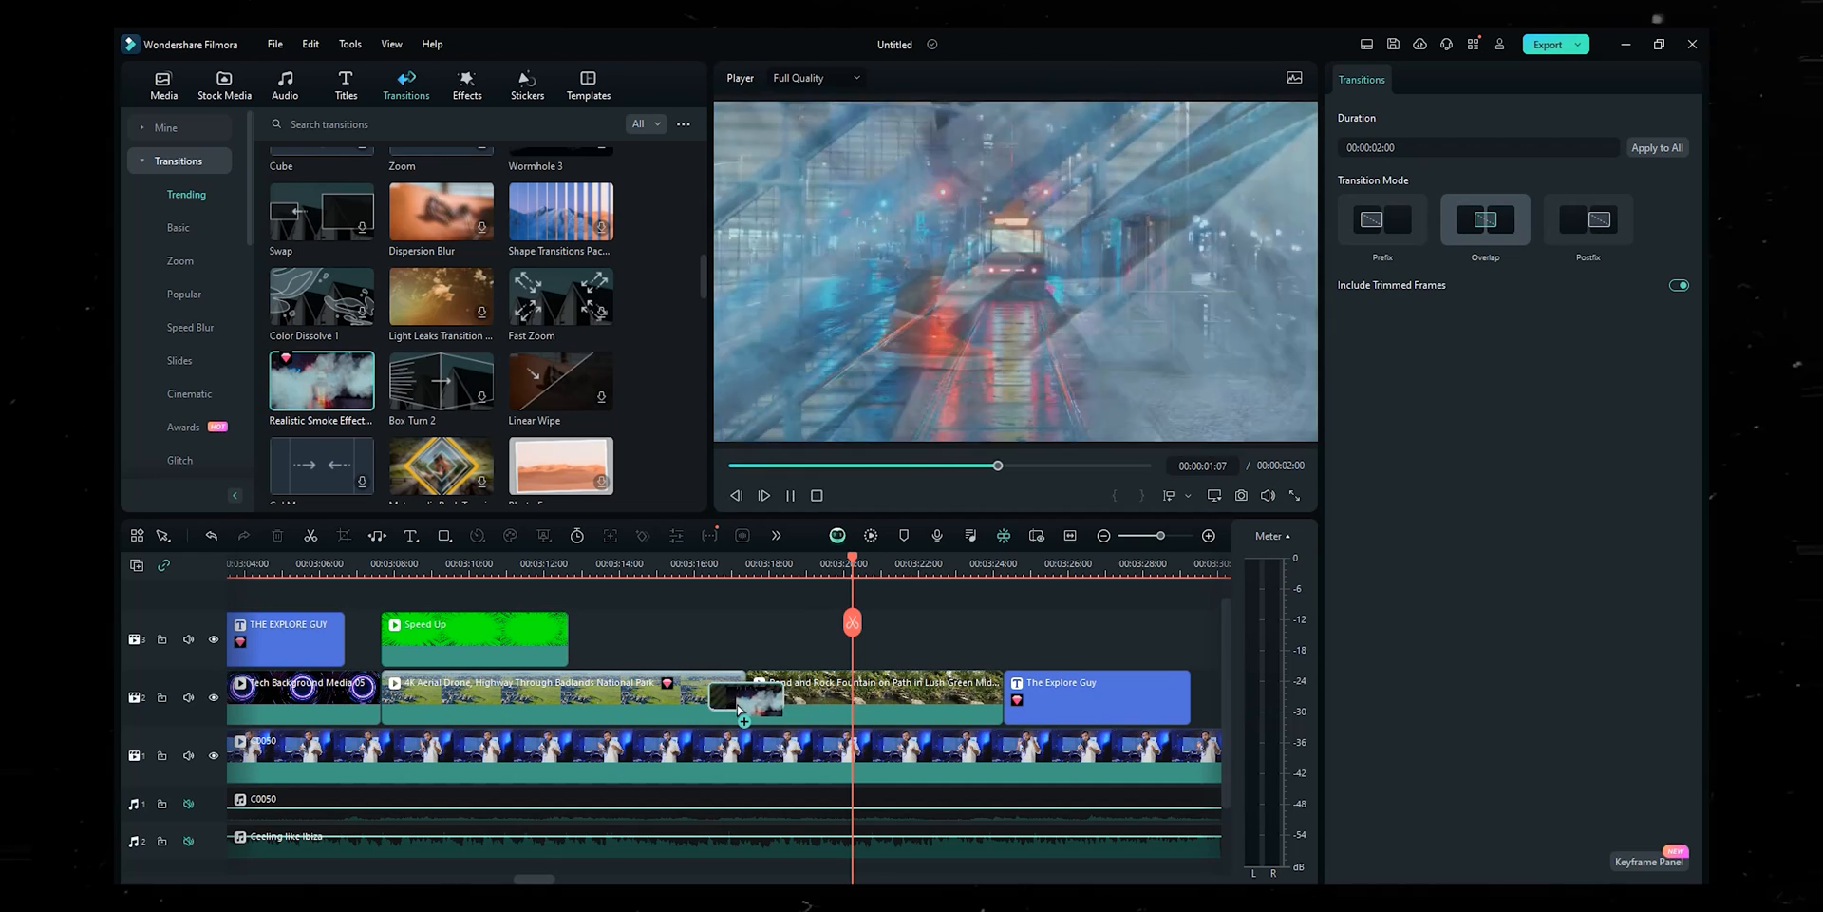
left_click(1045, 515)
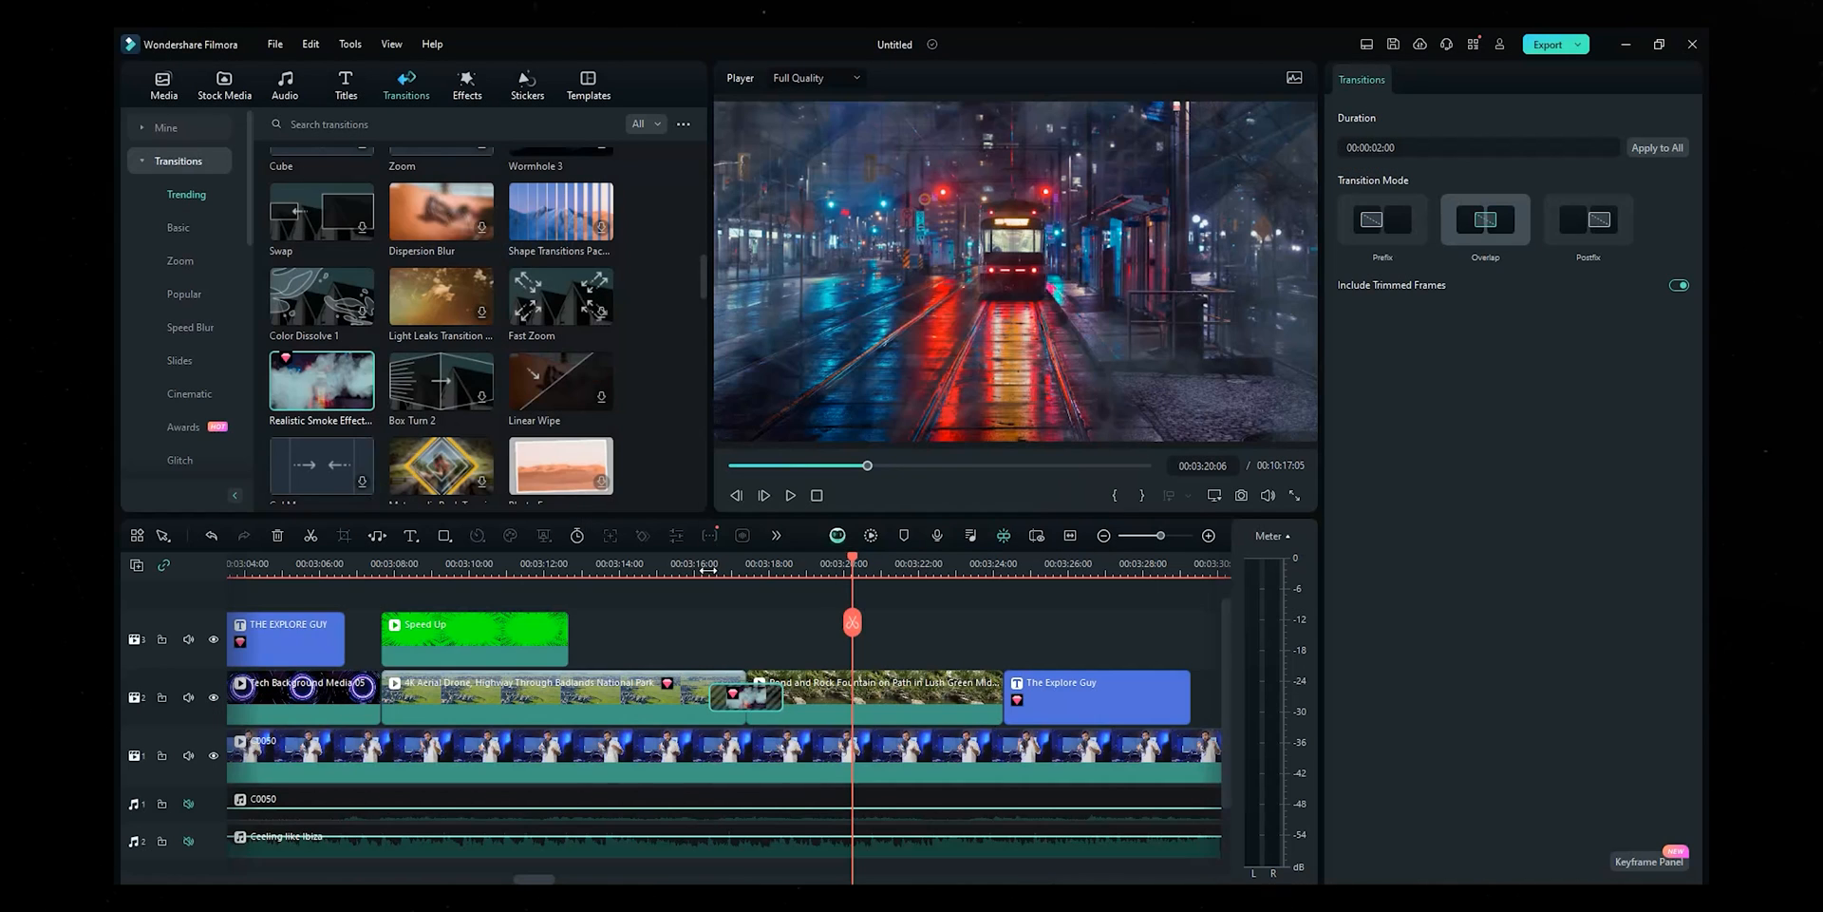
left_click(708, 568)
key("space")
left_click(887, 612)
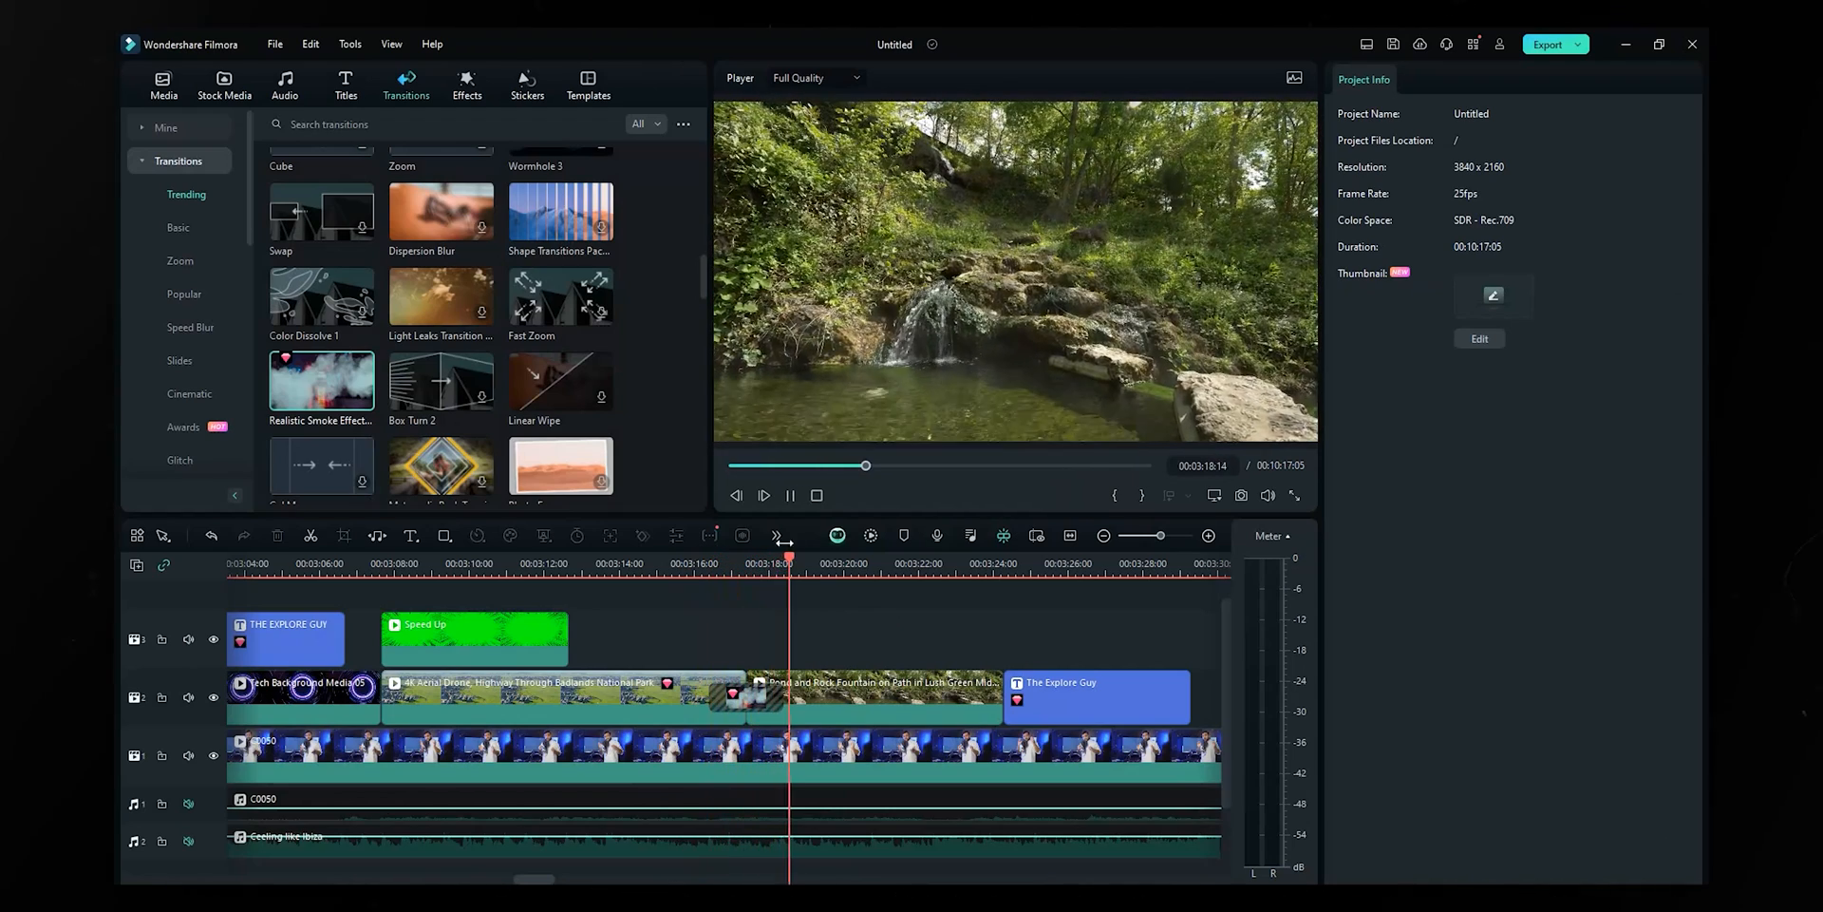
key("space")
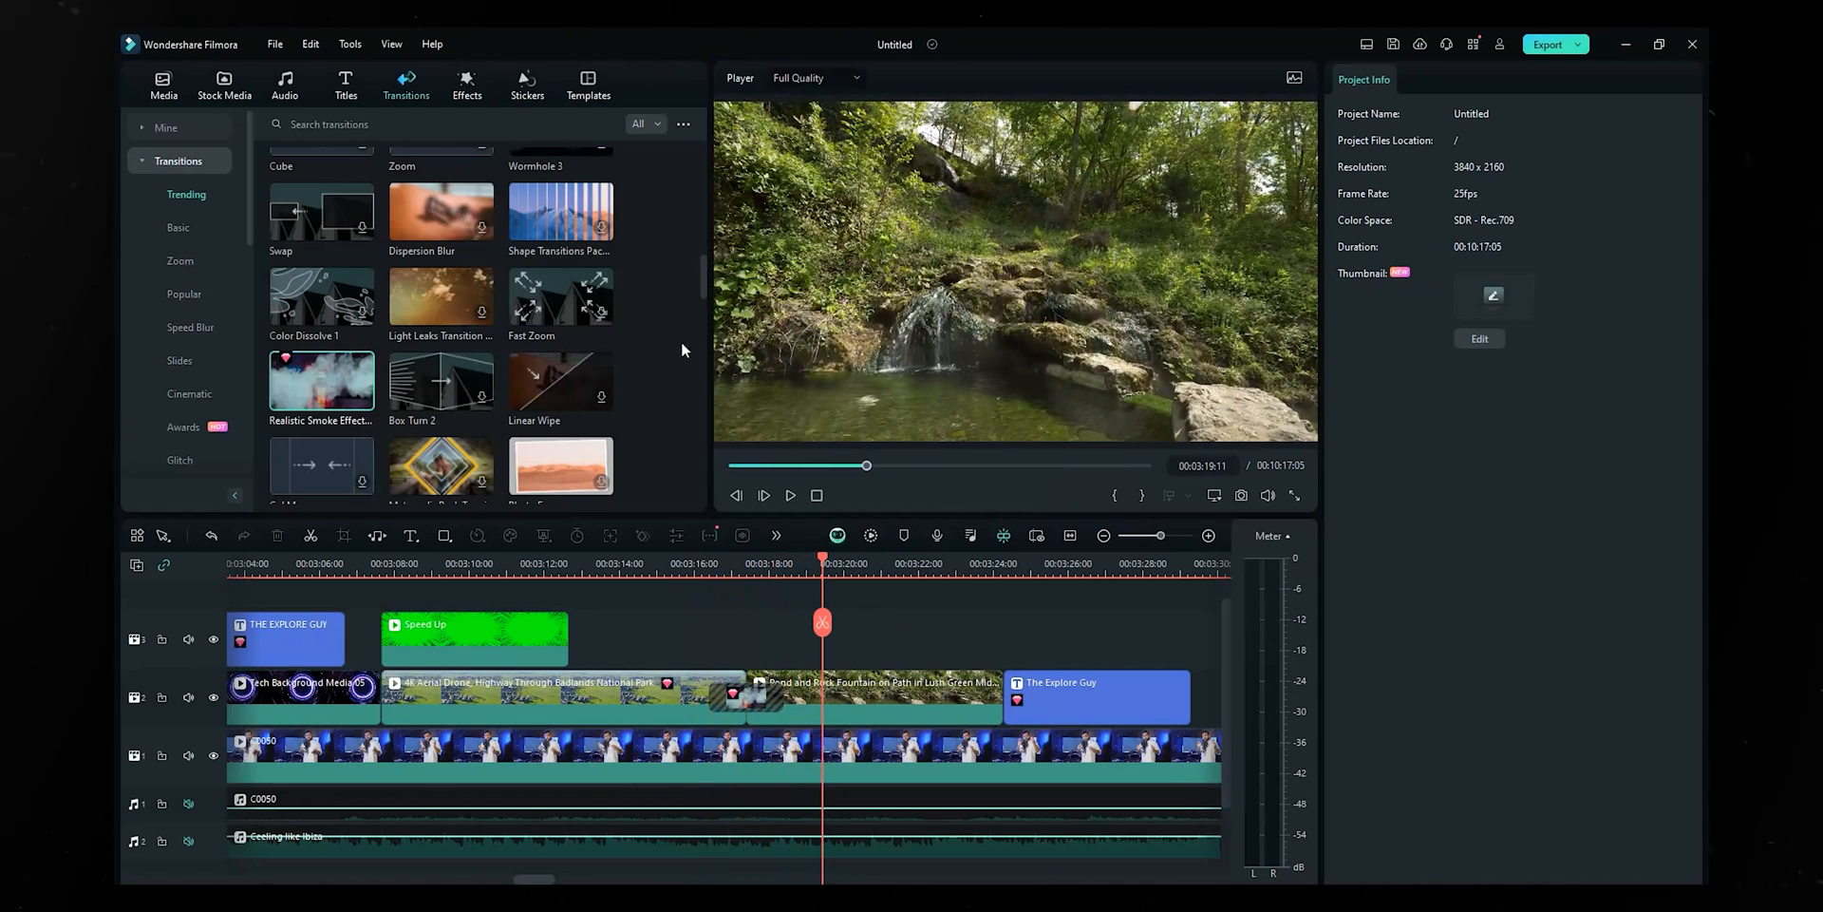
scroll(418, 304, "up", 5)
scroll(433, 344, "up", 3)
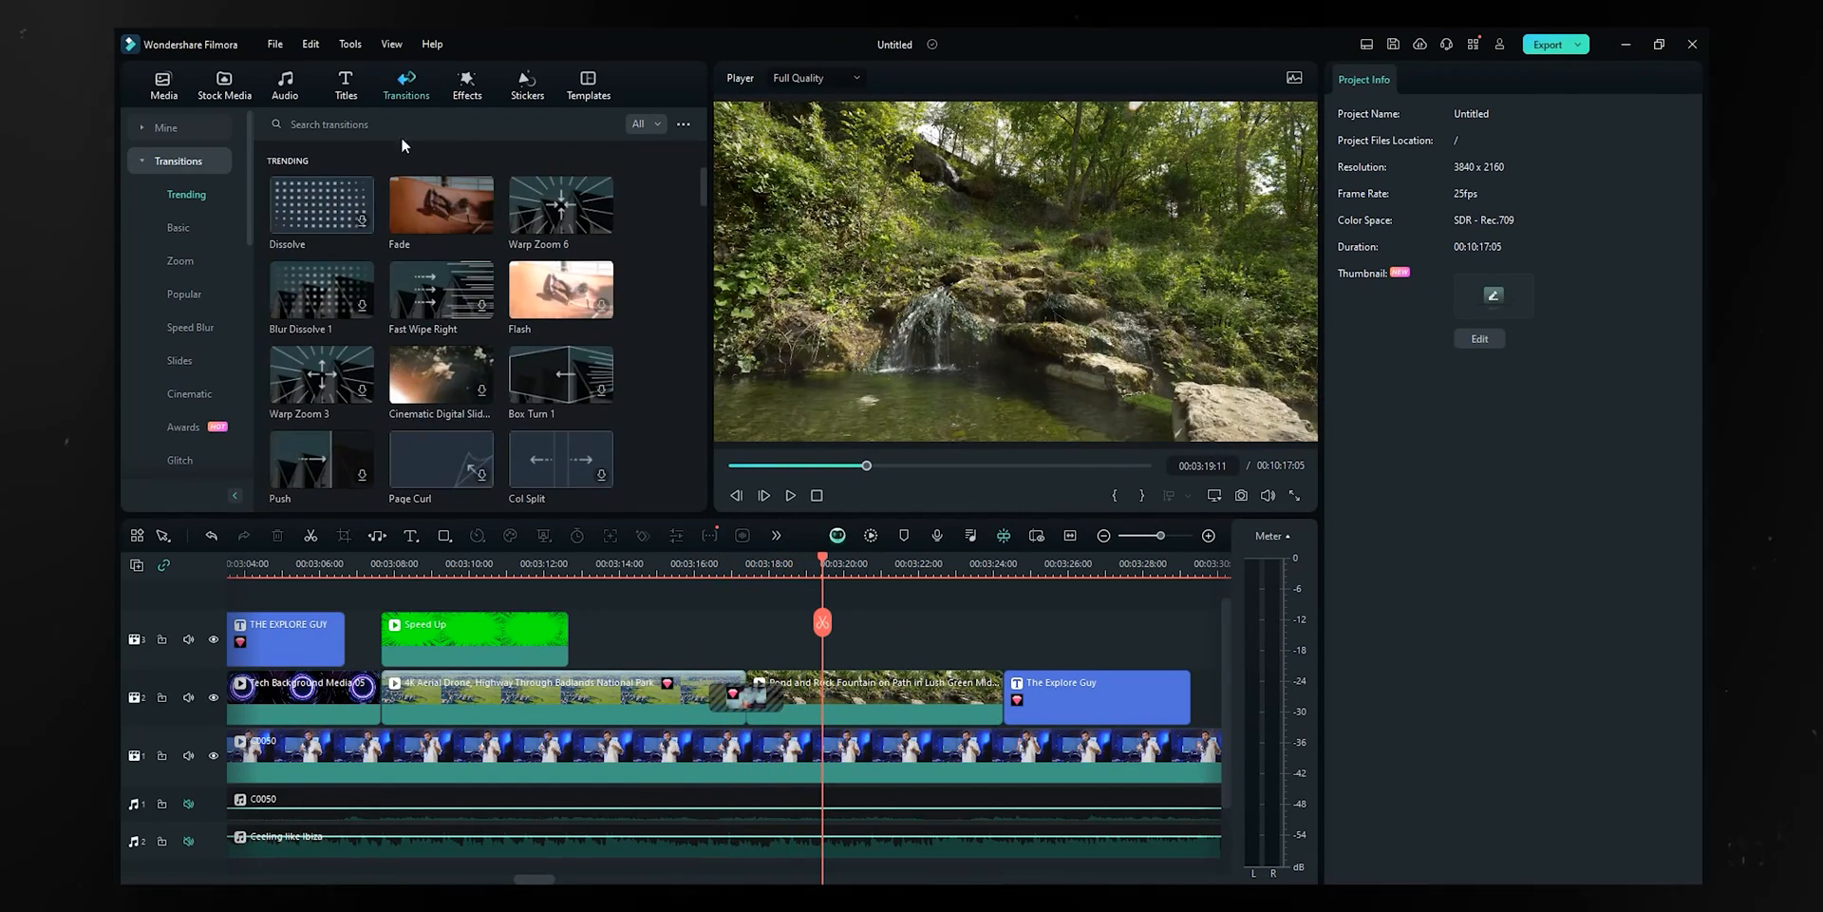
- Browse the Effects library to the downloaded effects, including Beauty Skin, Harry Potter and Strong Glitch
left_click(468, 85)
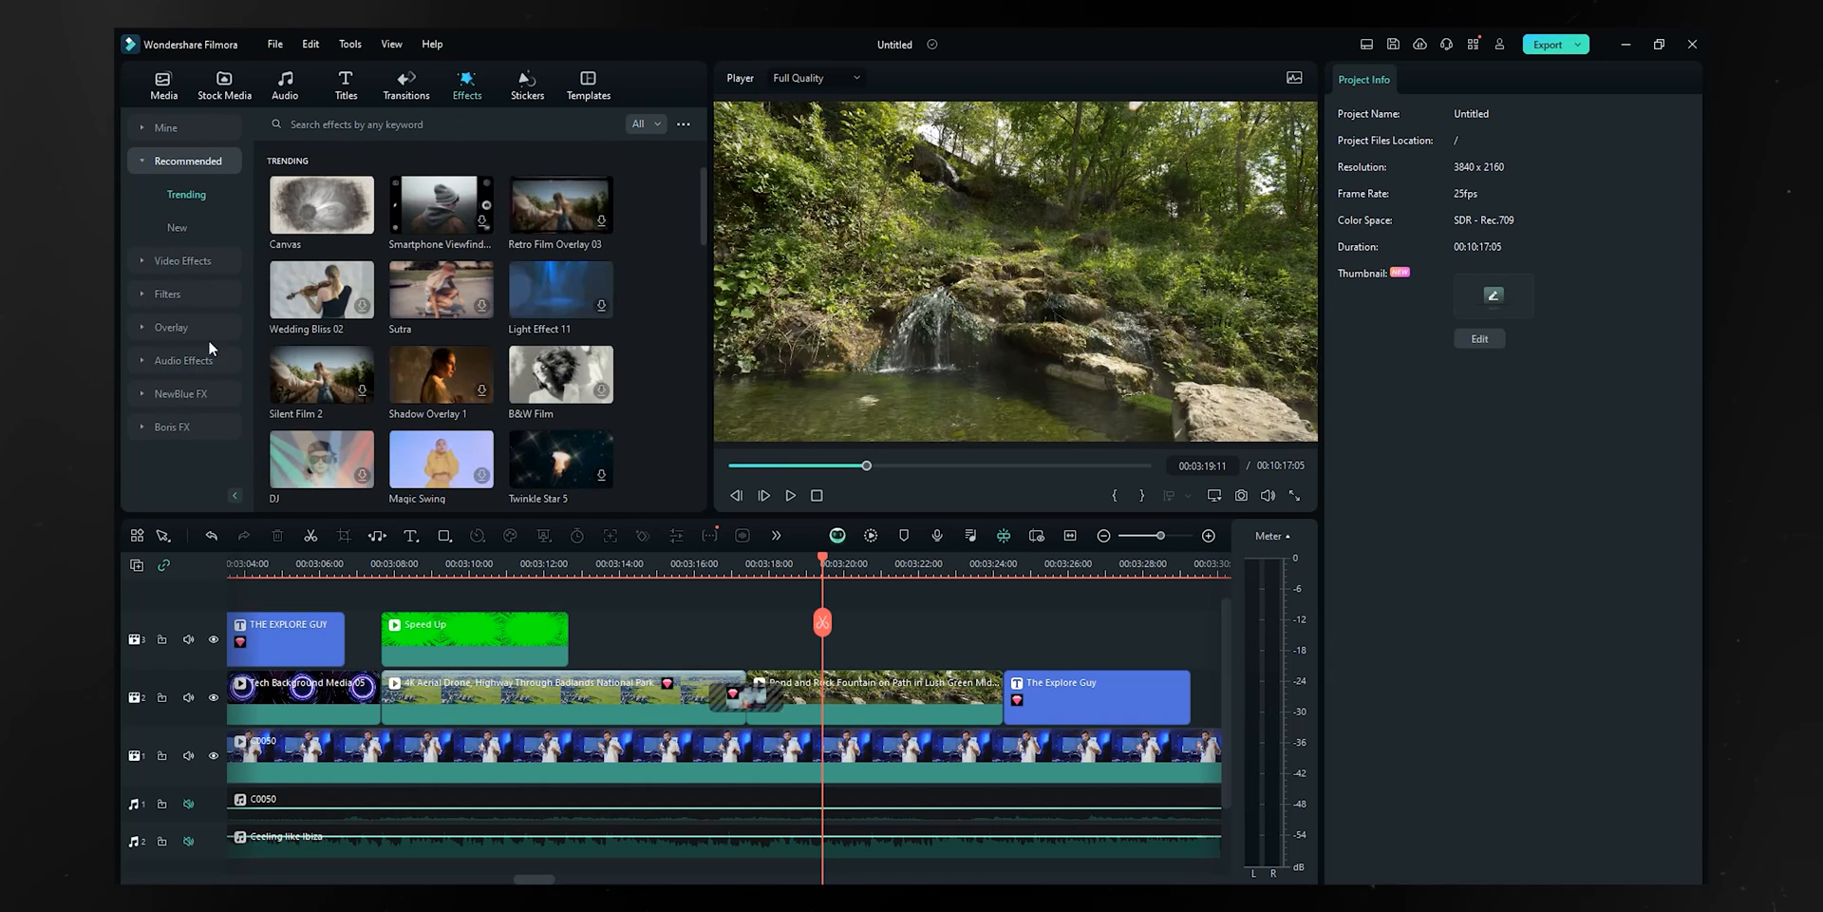
left_click(195, 395)
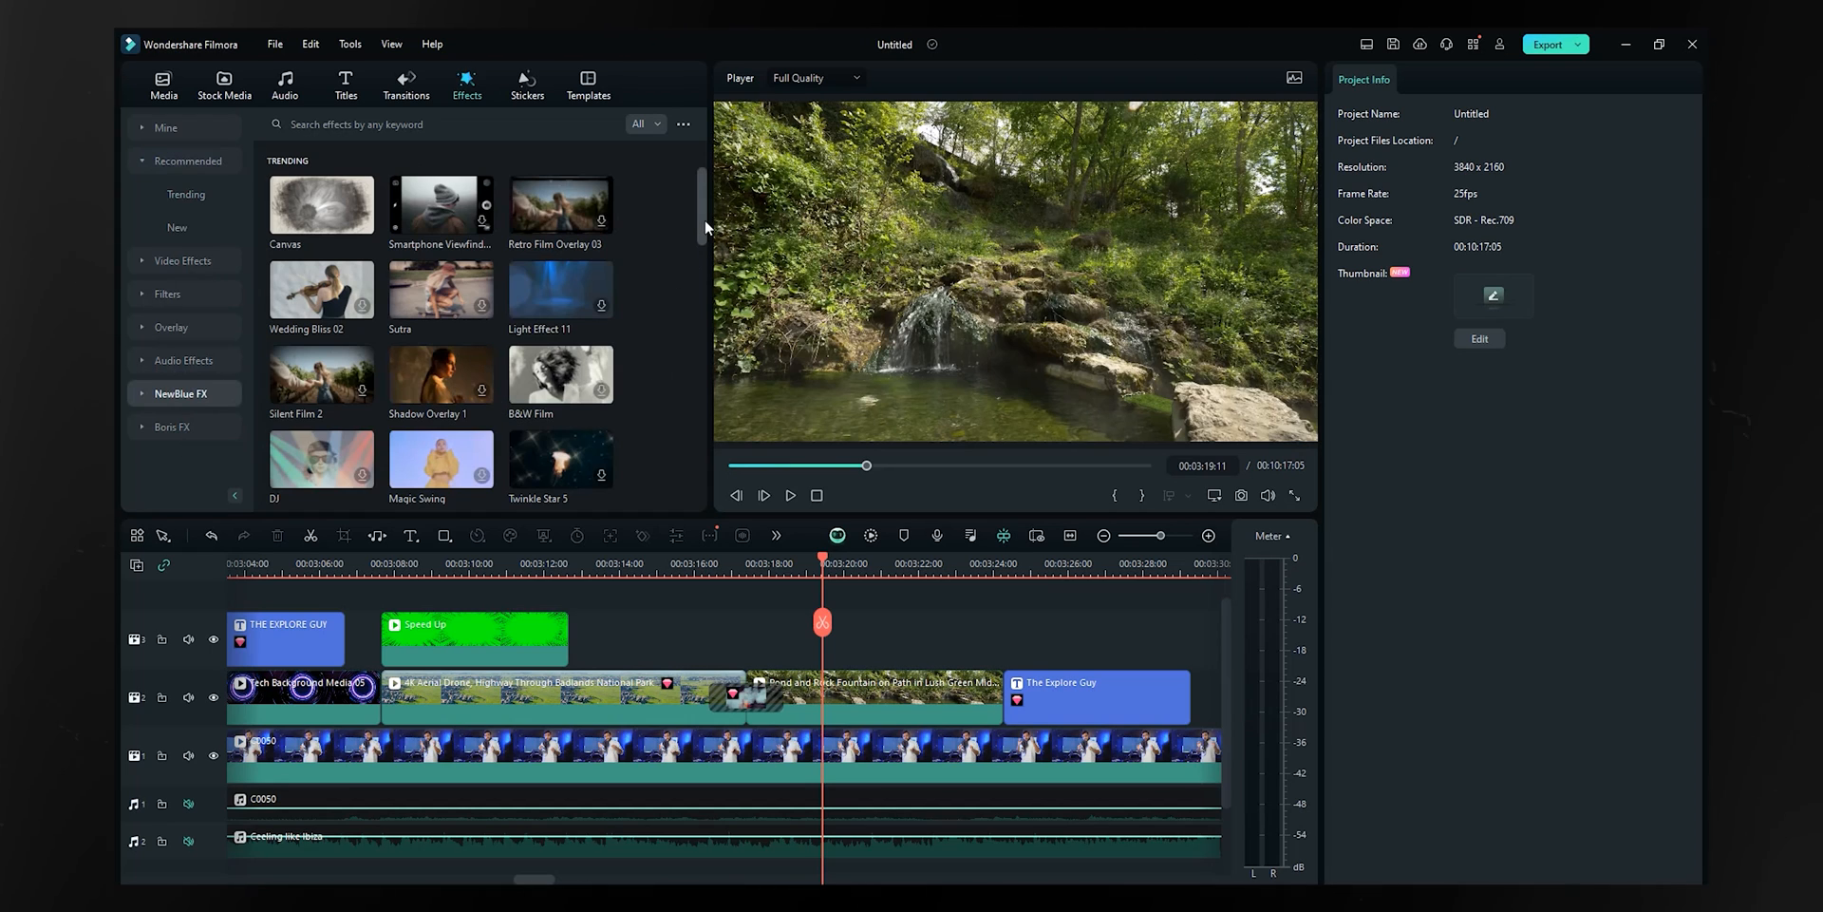
scroll(703, 228, "down", 2)
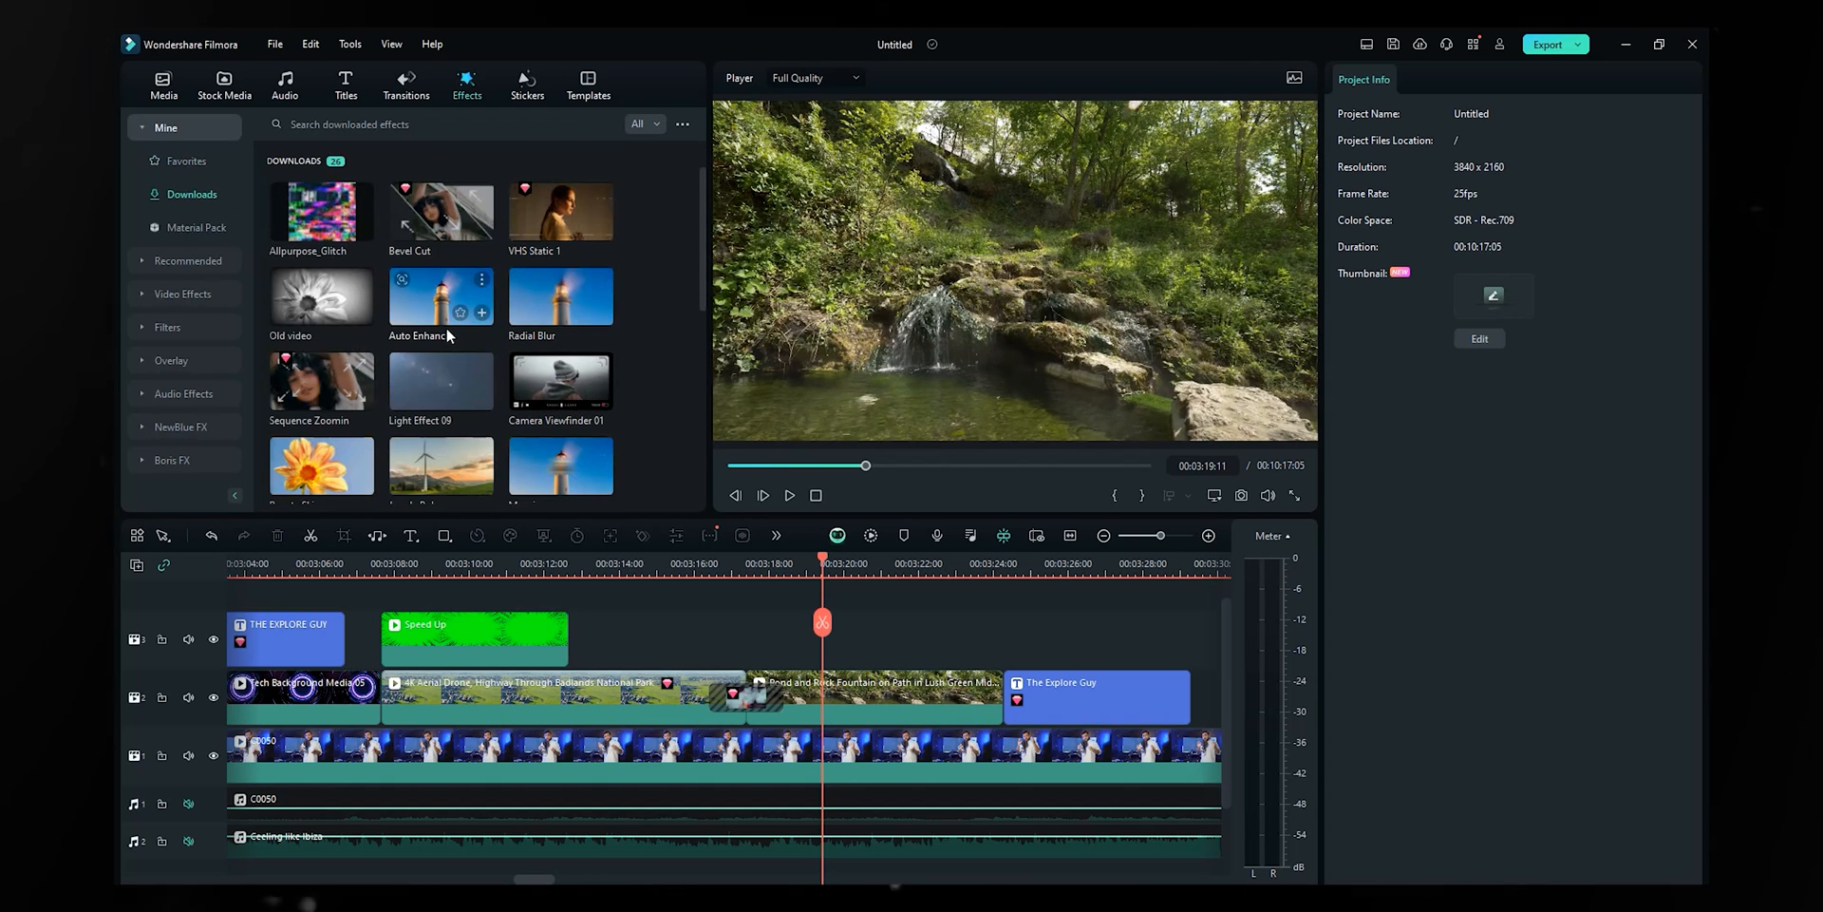
scroll(509, 330, "down", 5)
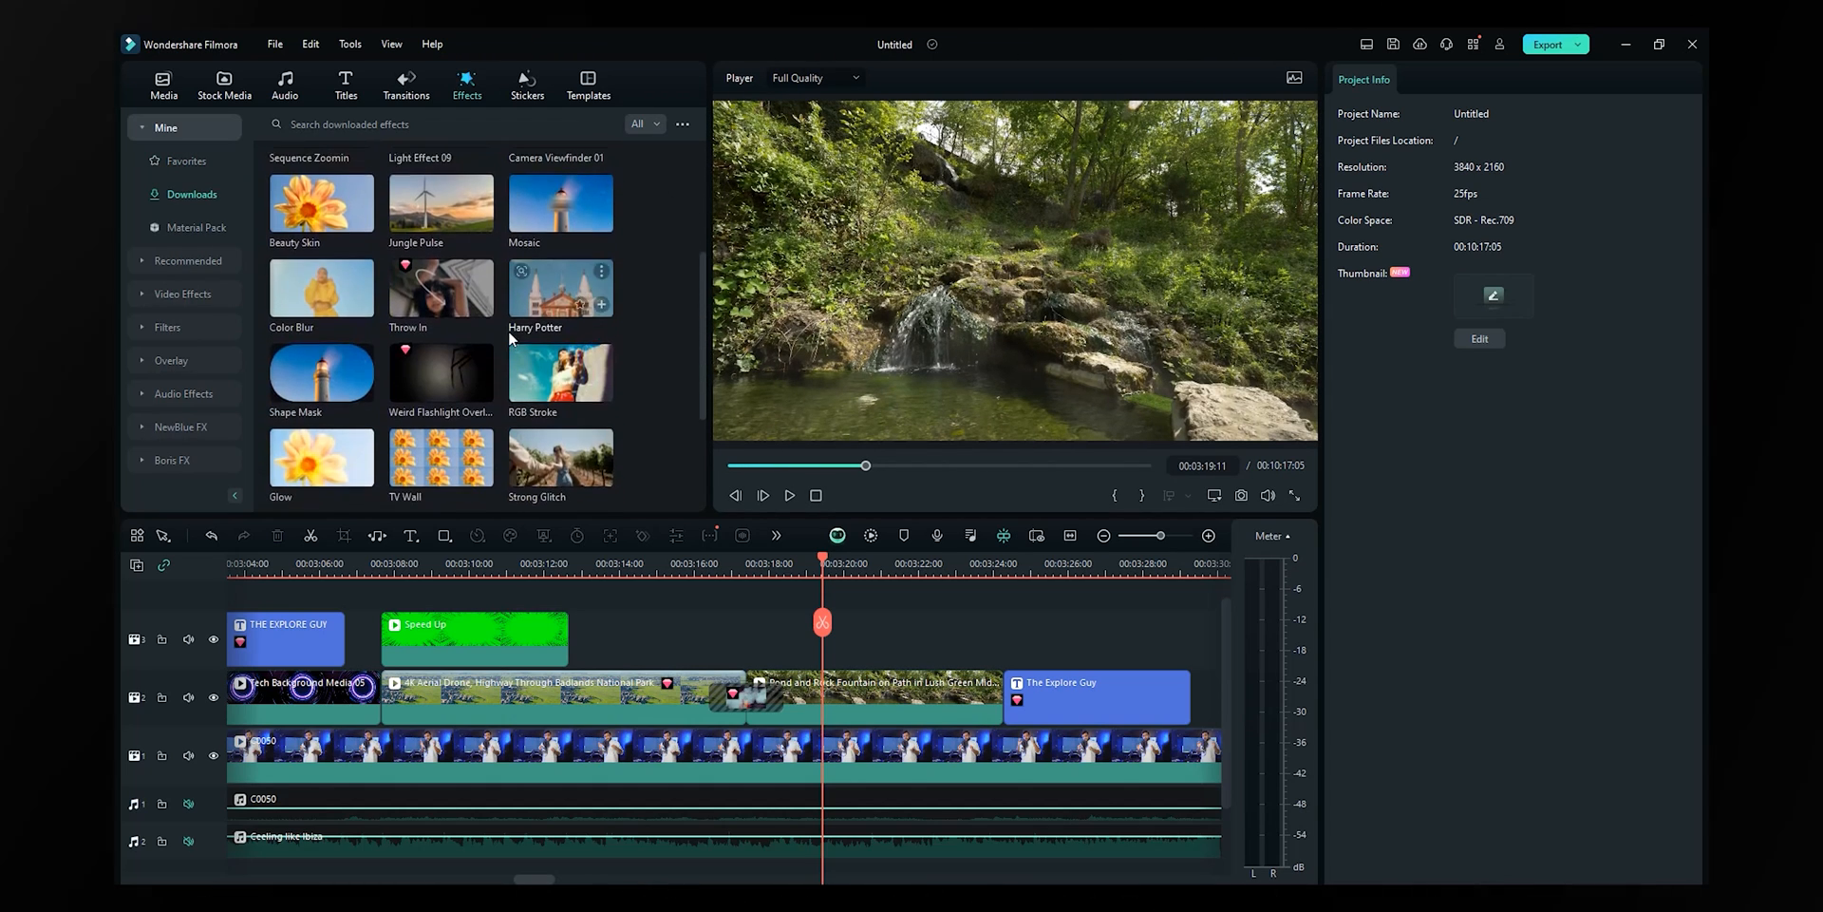
- Add Allpurpose_Glitch as an effect layer on track 3 at the playhead and preview it
scroll(311, 204, "up", 5)
left_click_drag(311, 205, 756, 655)
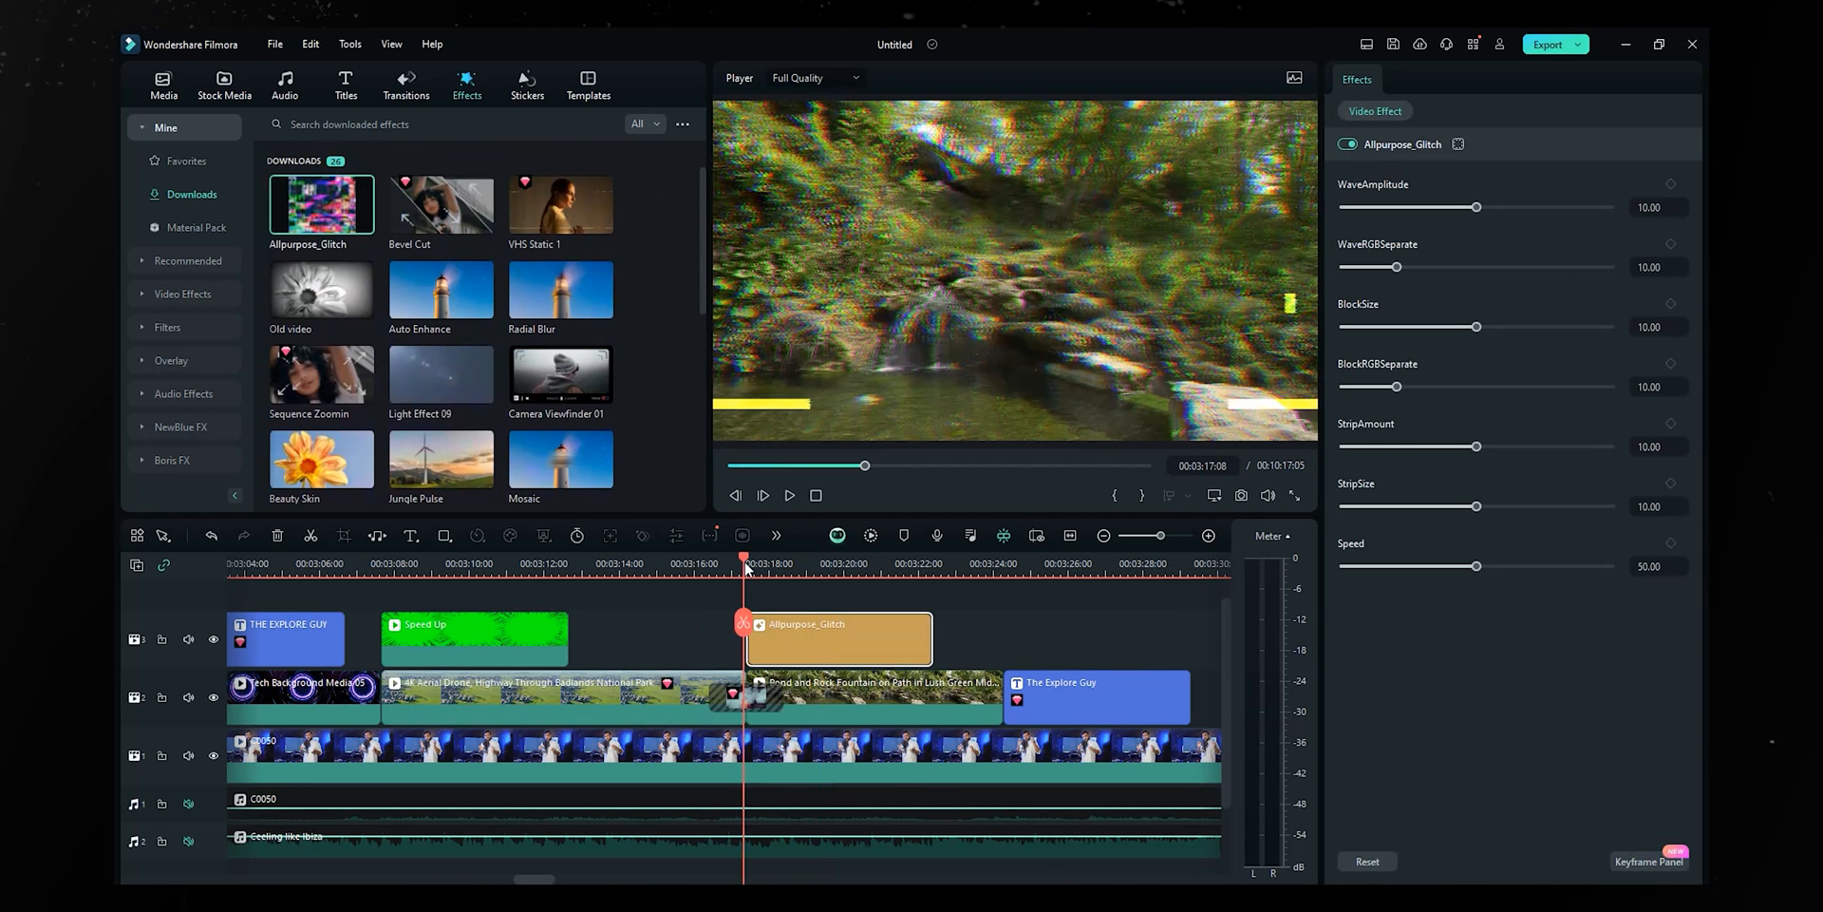
key("space")
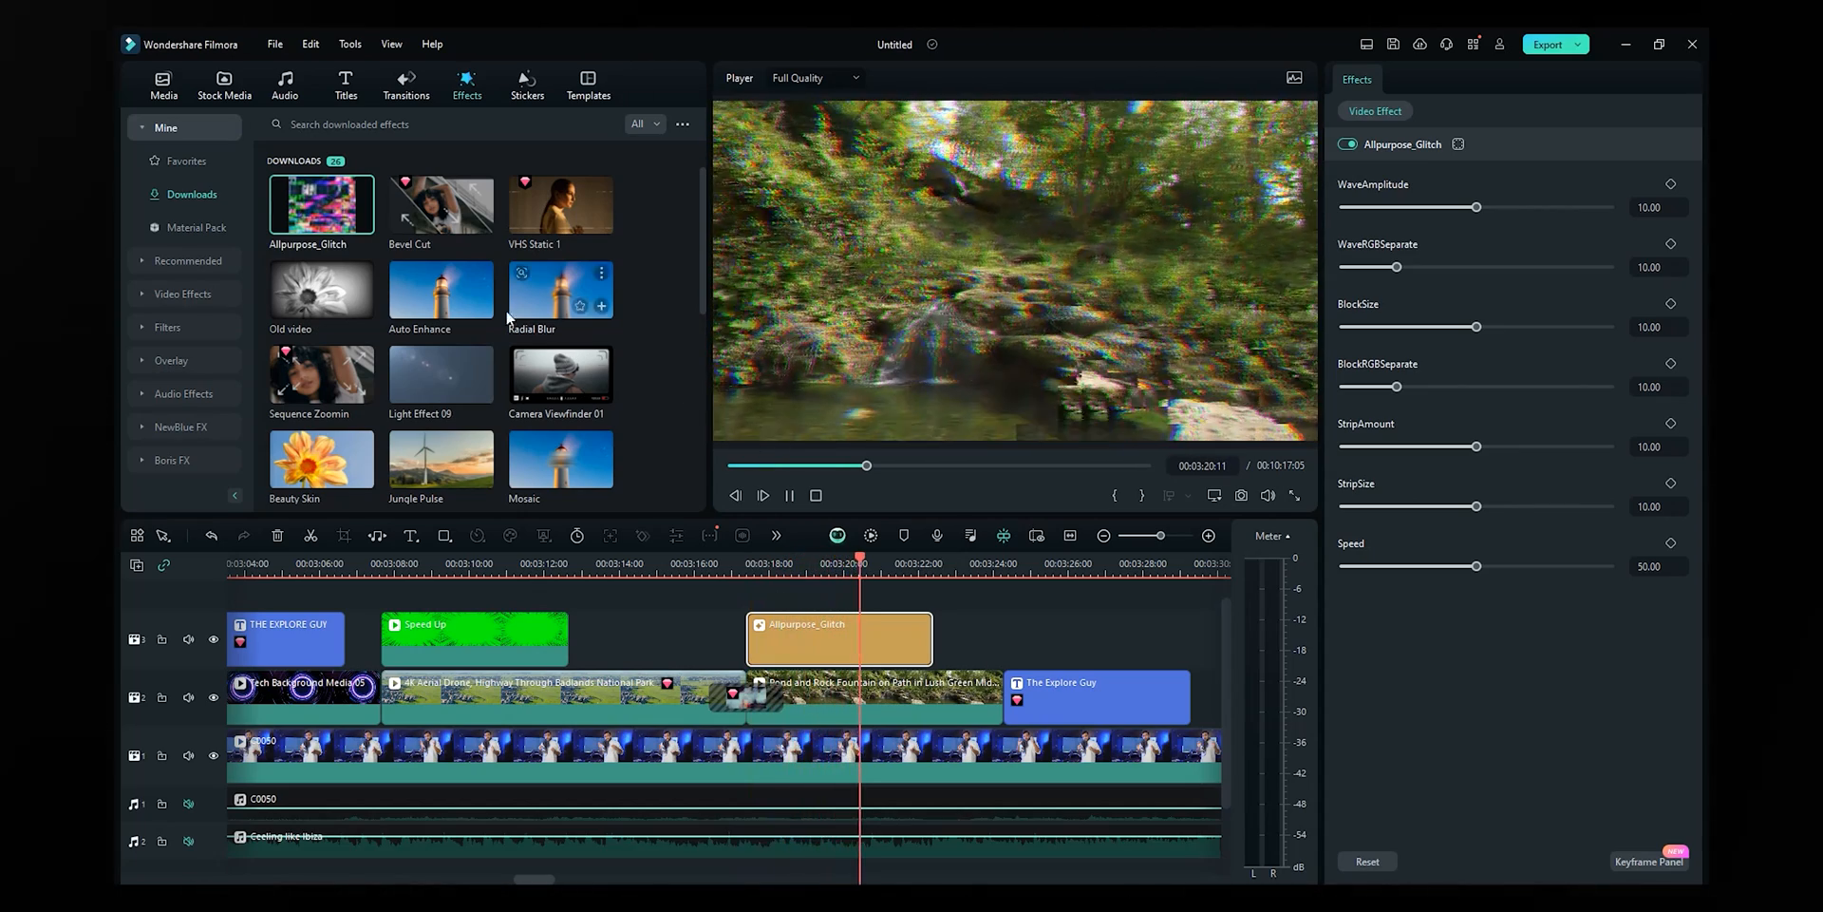
key("space")
- Try a Bevel Cut effect layer ahead of the glitch, preview it, then ripple-delete it
left_click_drag(899, 574, 755, 650)
left_click(1045, 516)
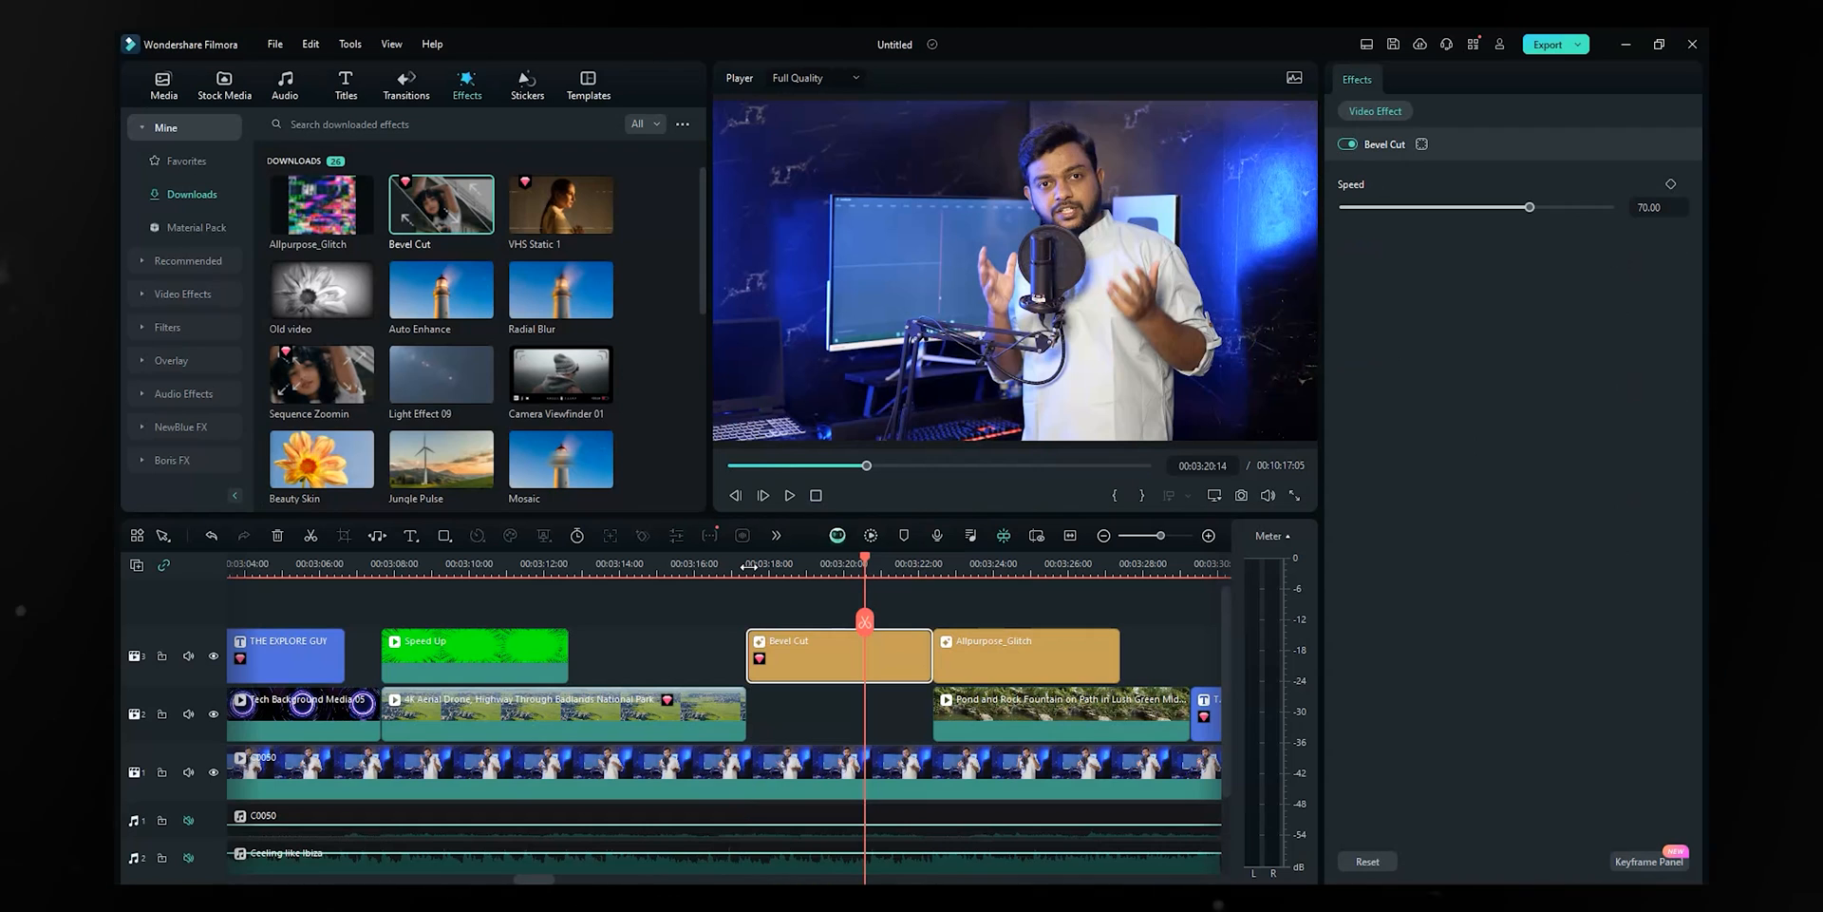
left_click(749, 566)
key("space")
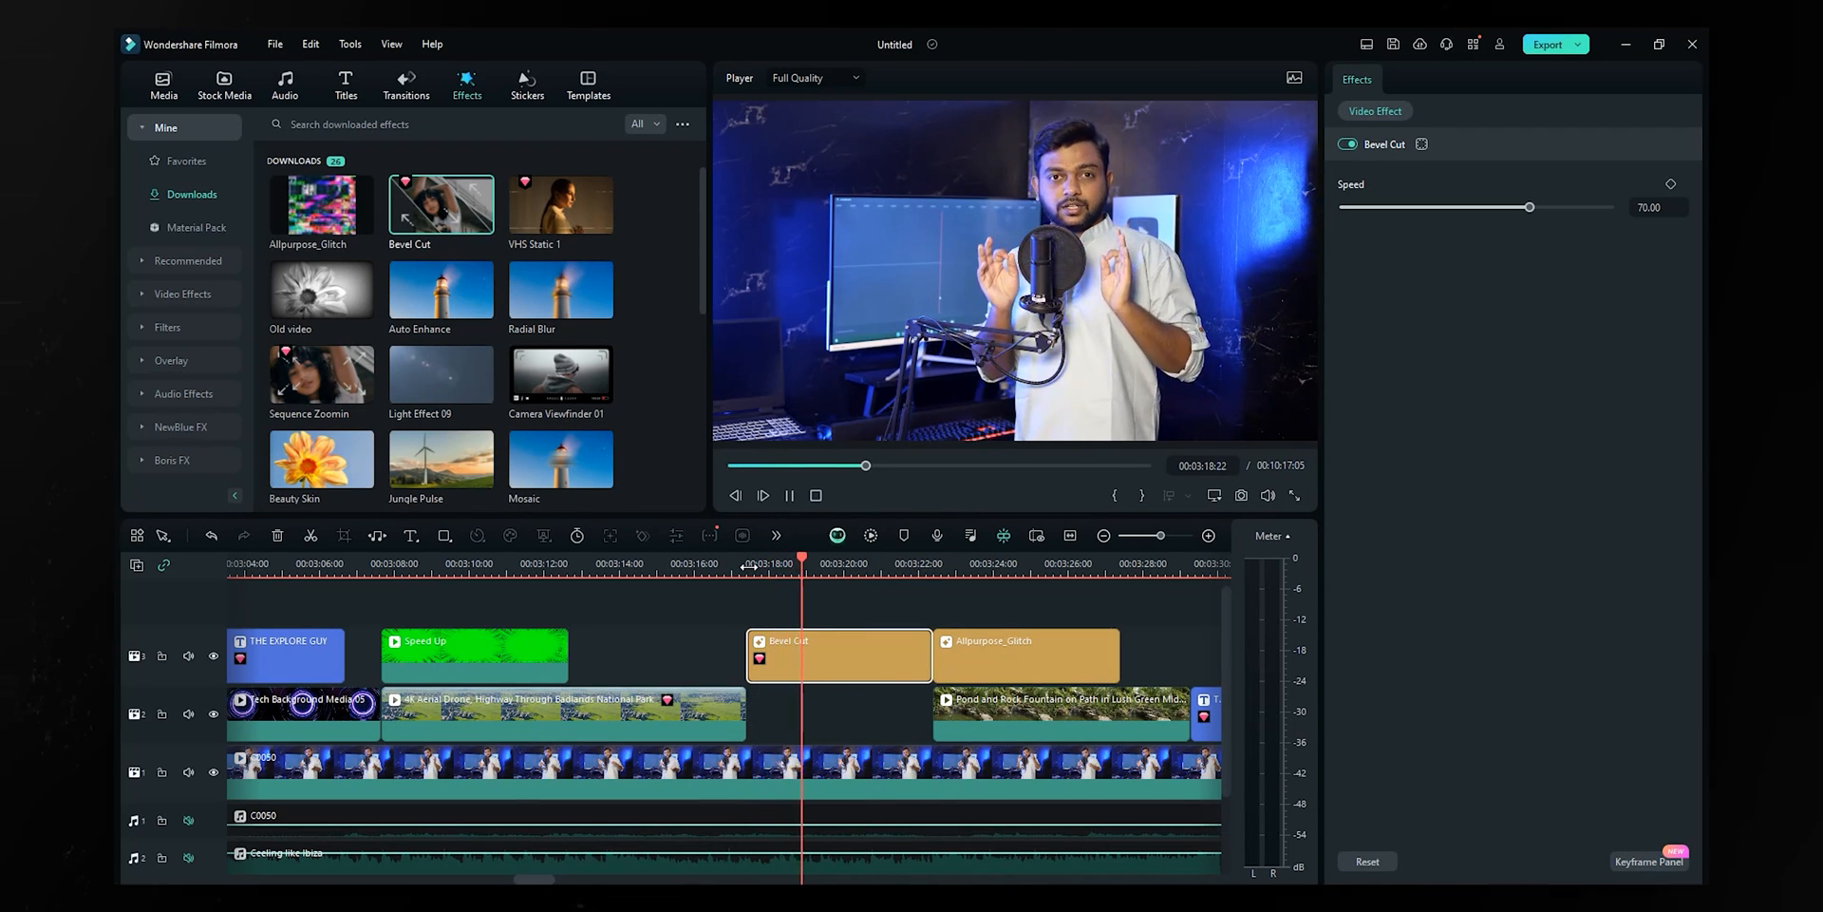
key("space")
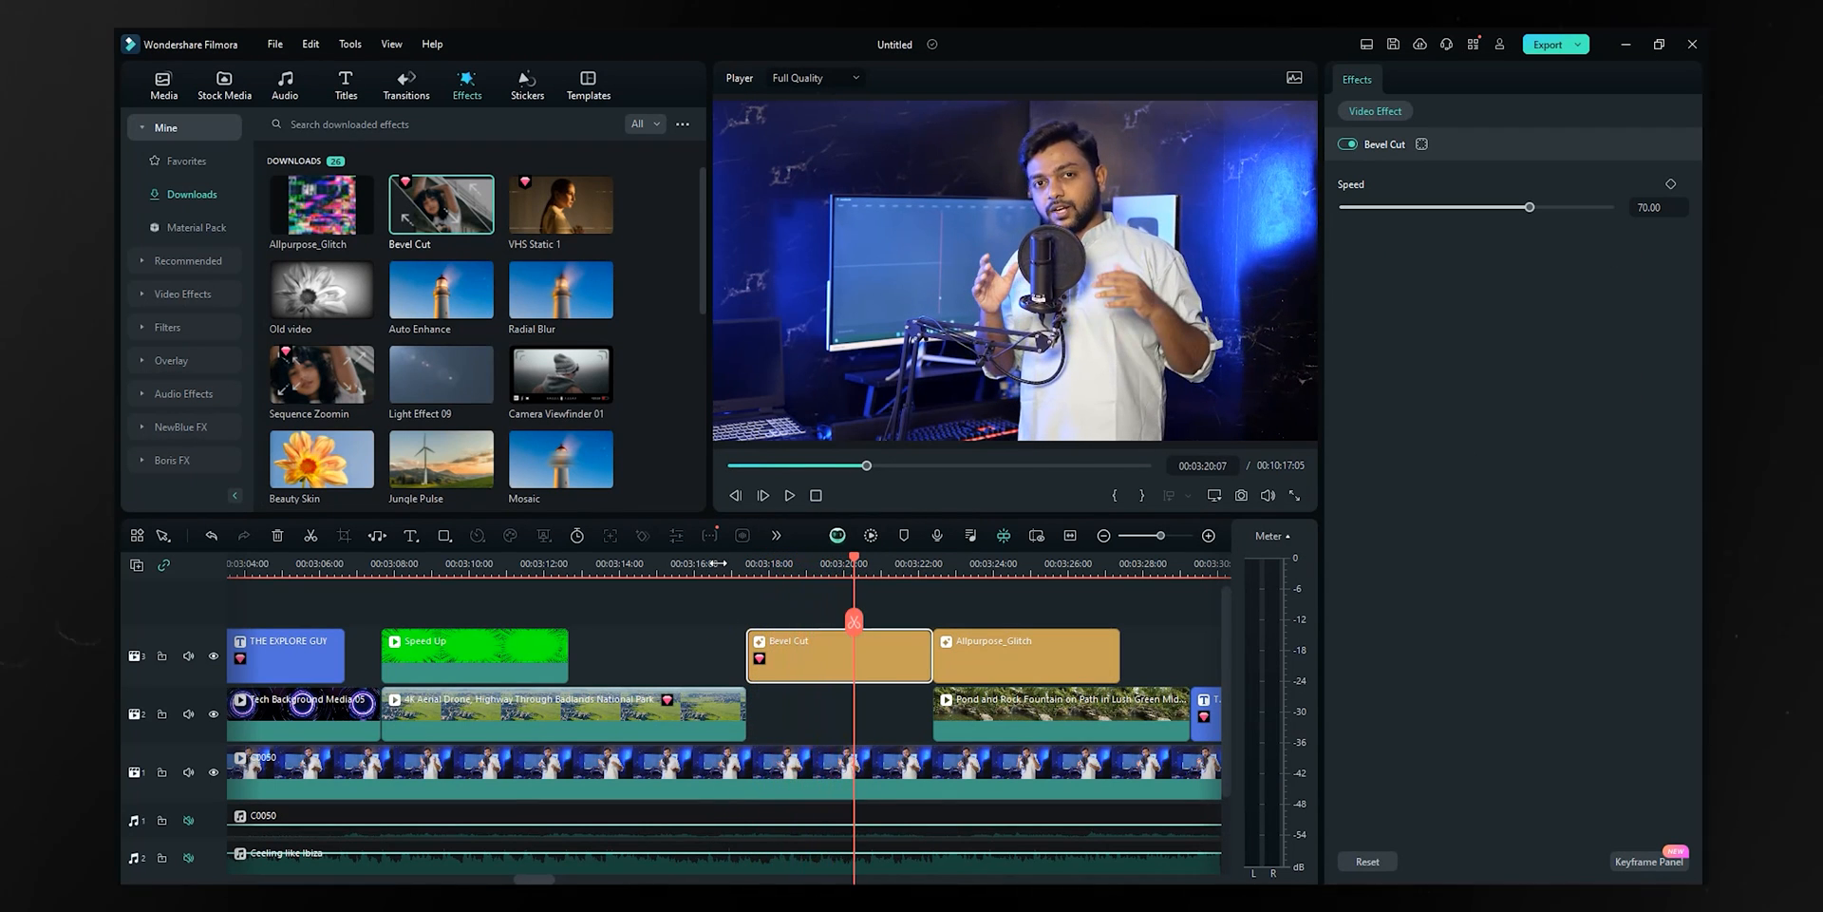
key("space")
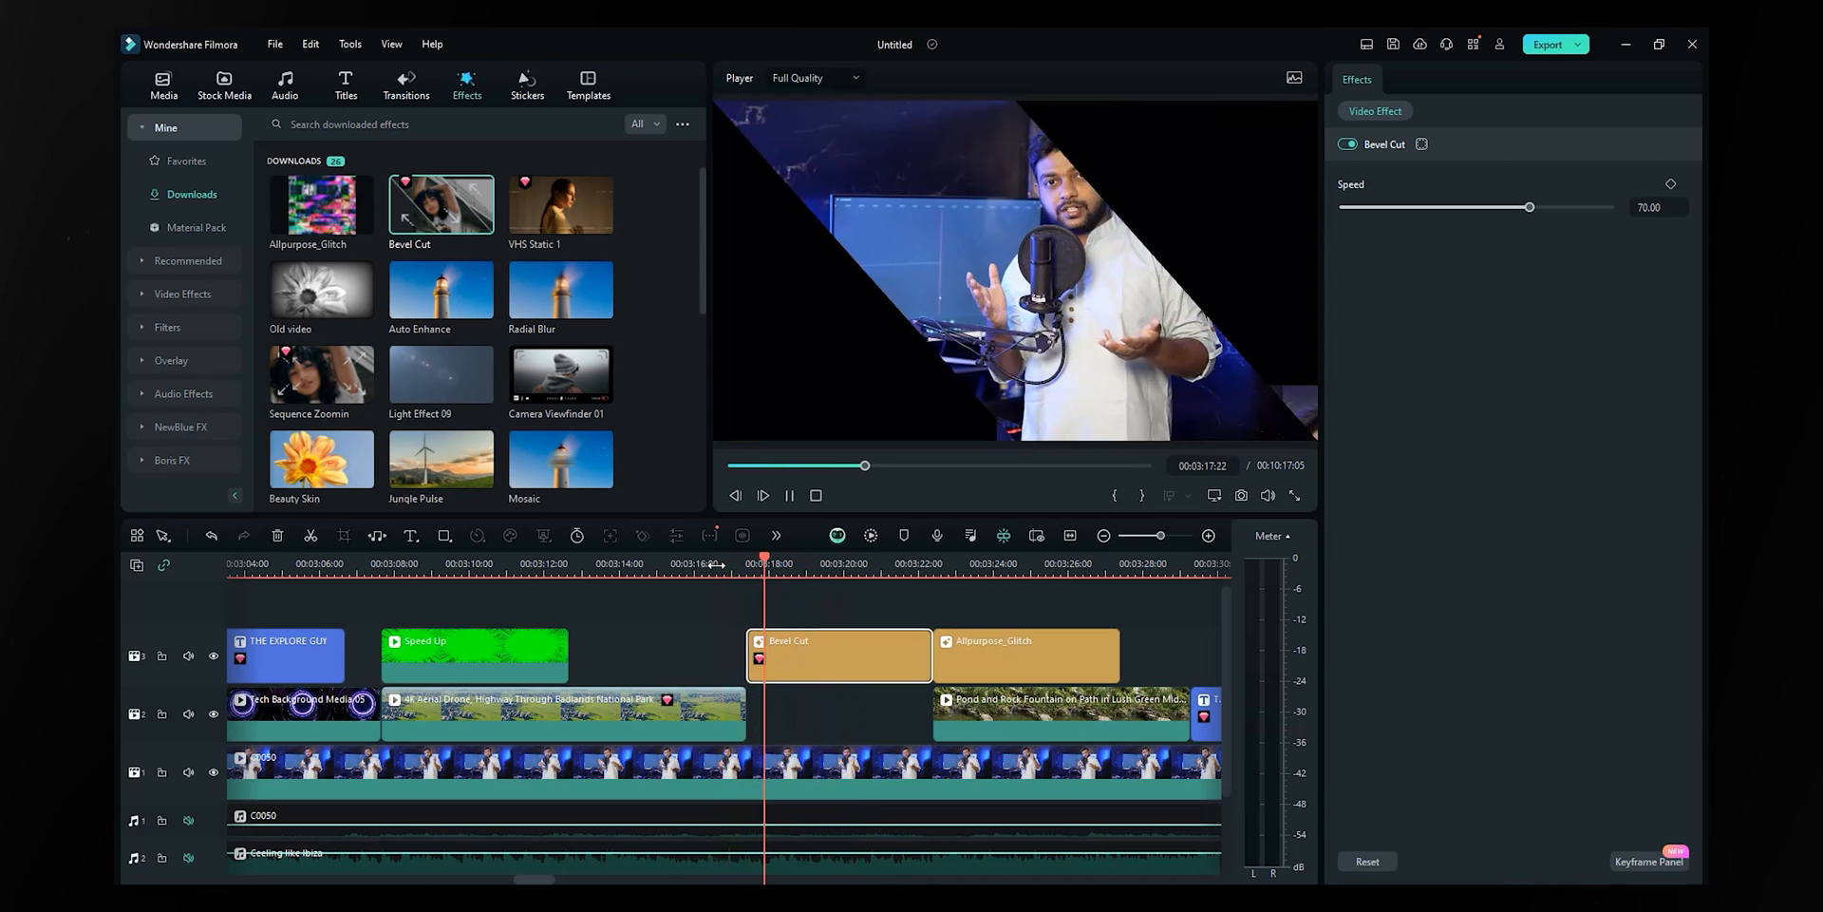
key("space")
key("shift+Delete")
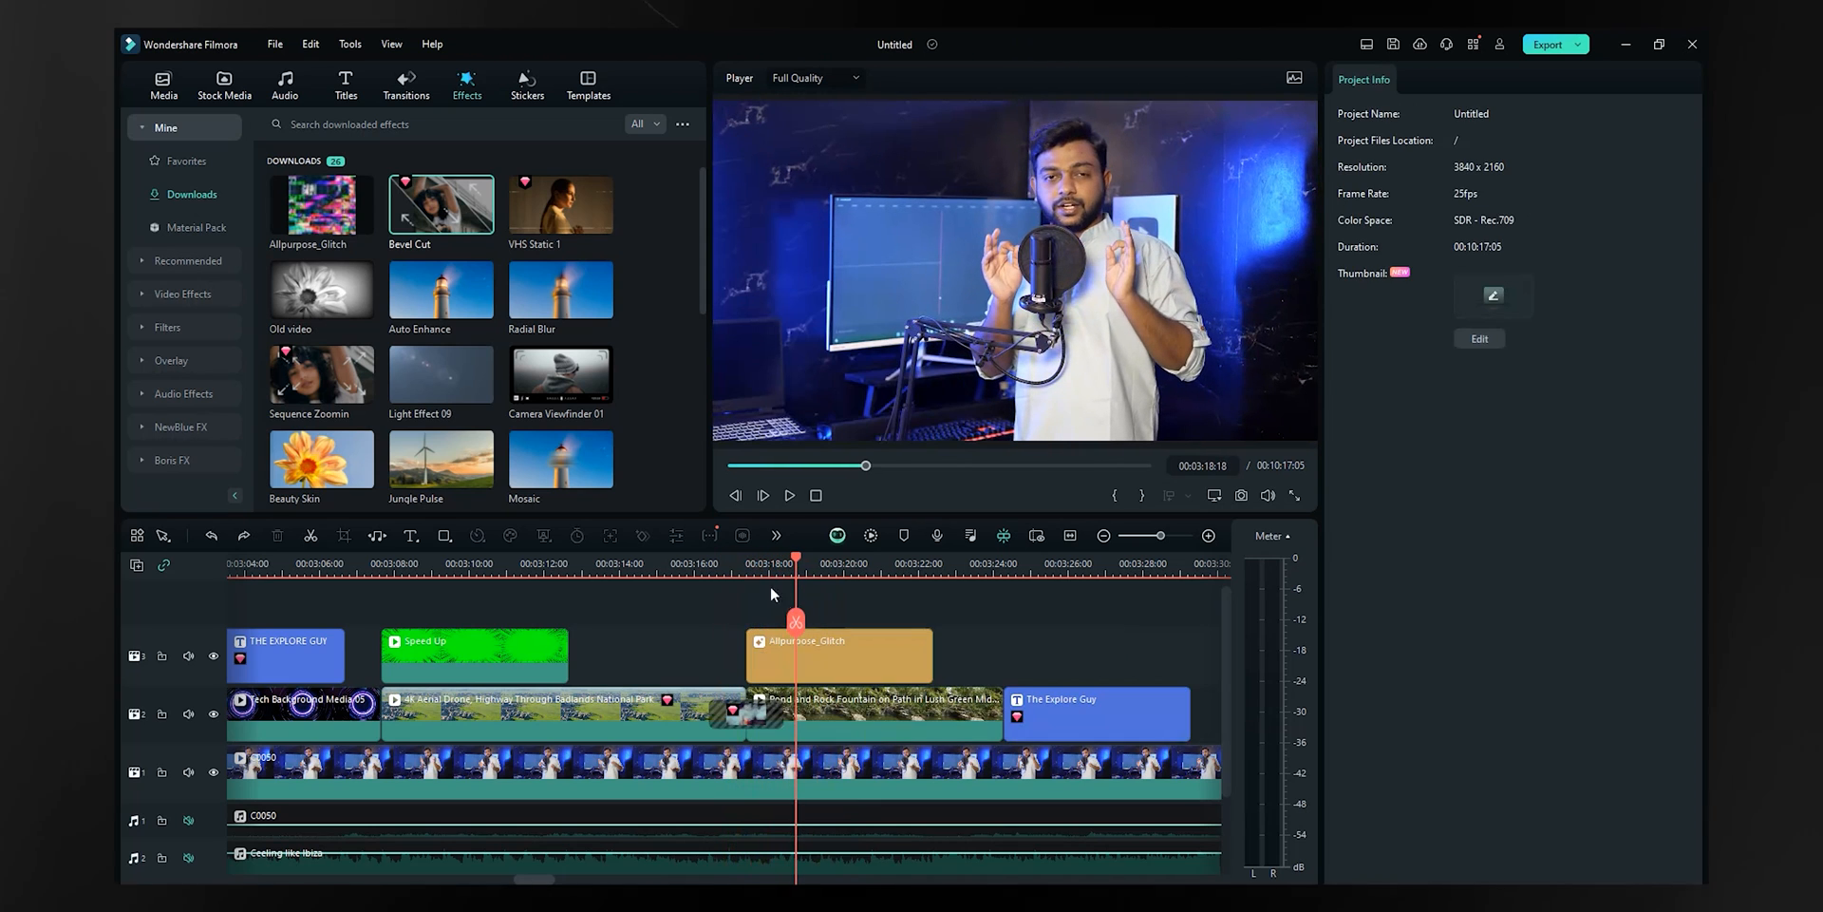
- Preview Camera Viewfinder 01 and Mosaic effect layers over the presenter, then undo both
left_click_drag(591, 403, 751, 562)
key("space")
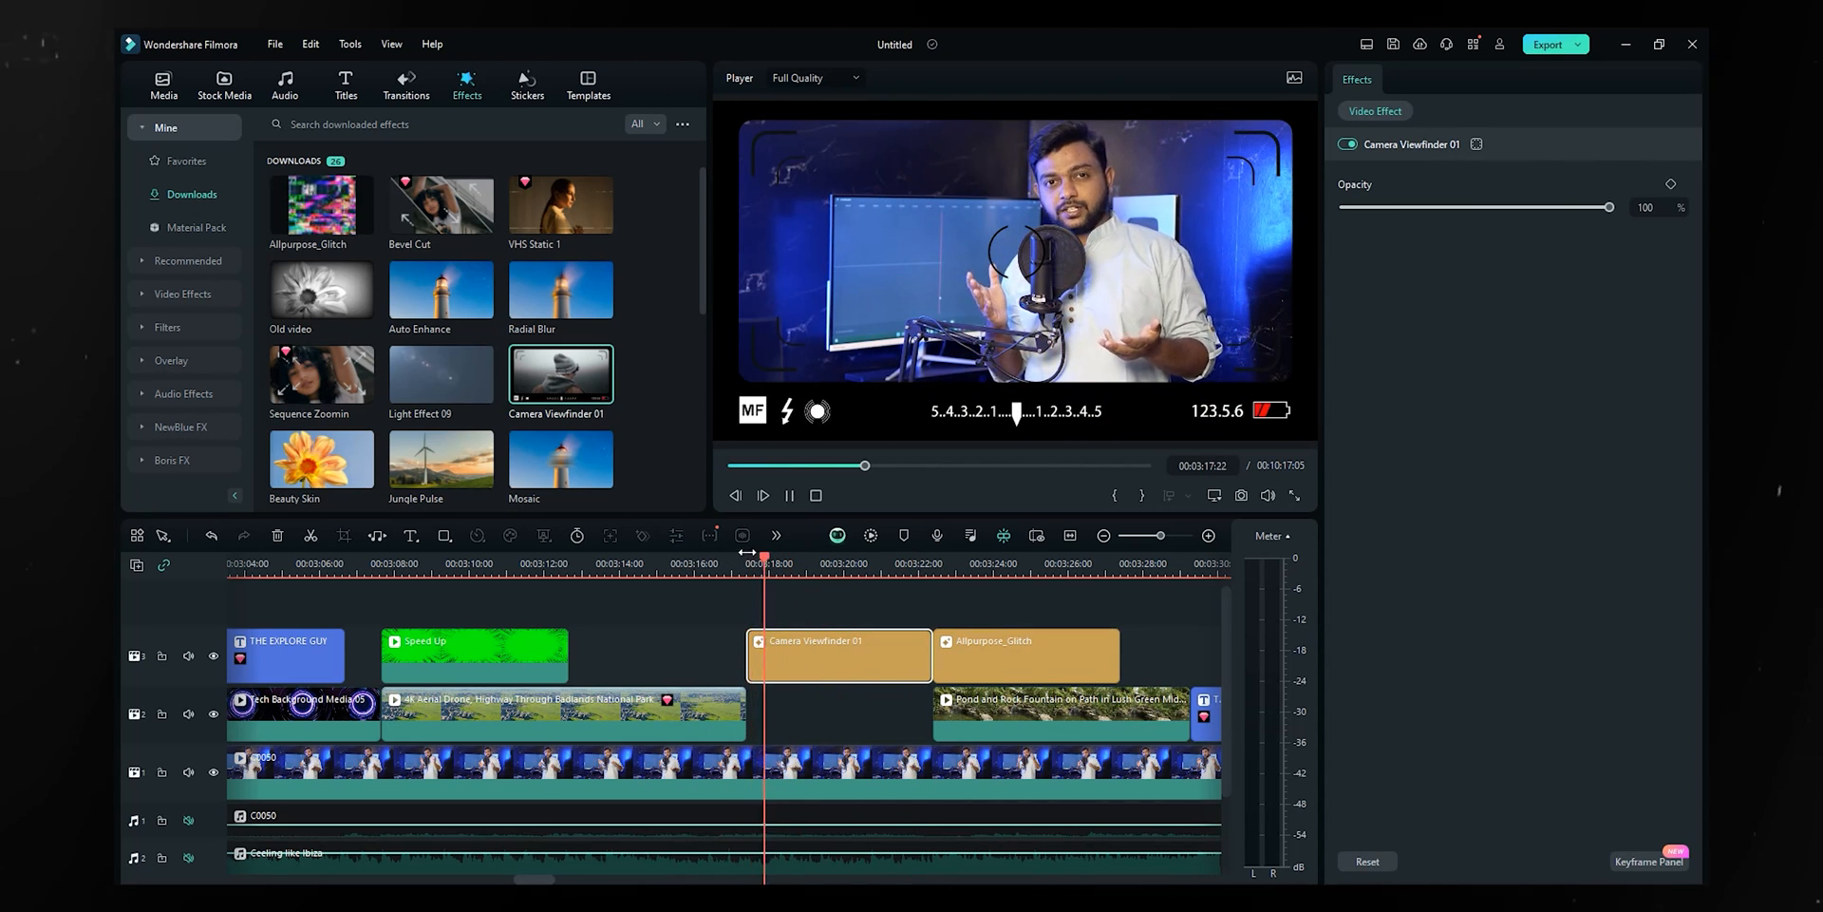
mouse_move(549, 475)
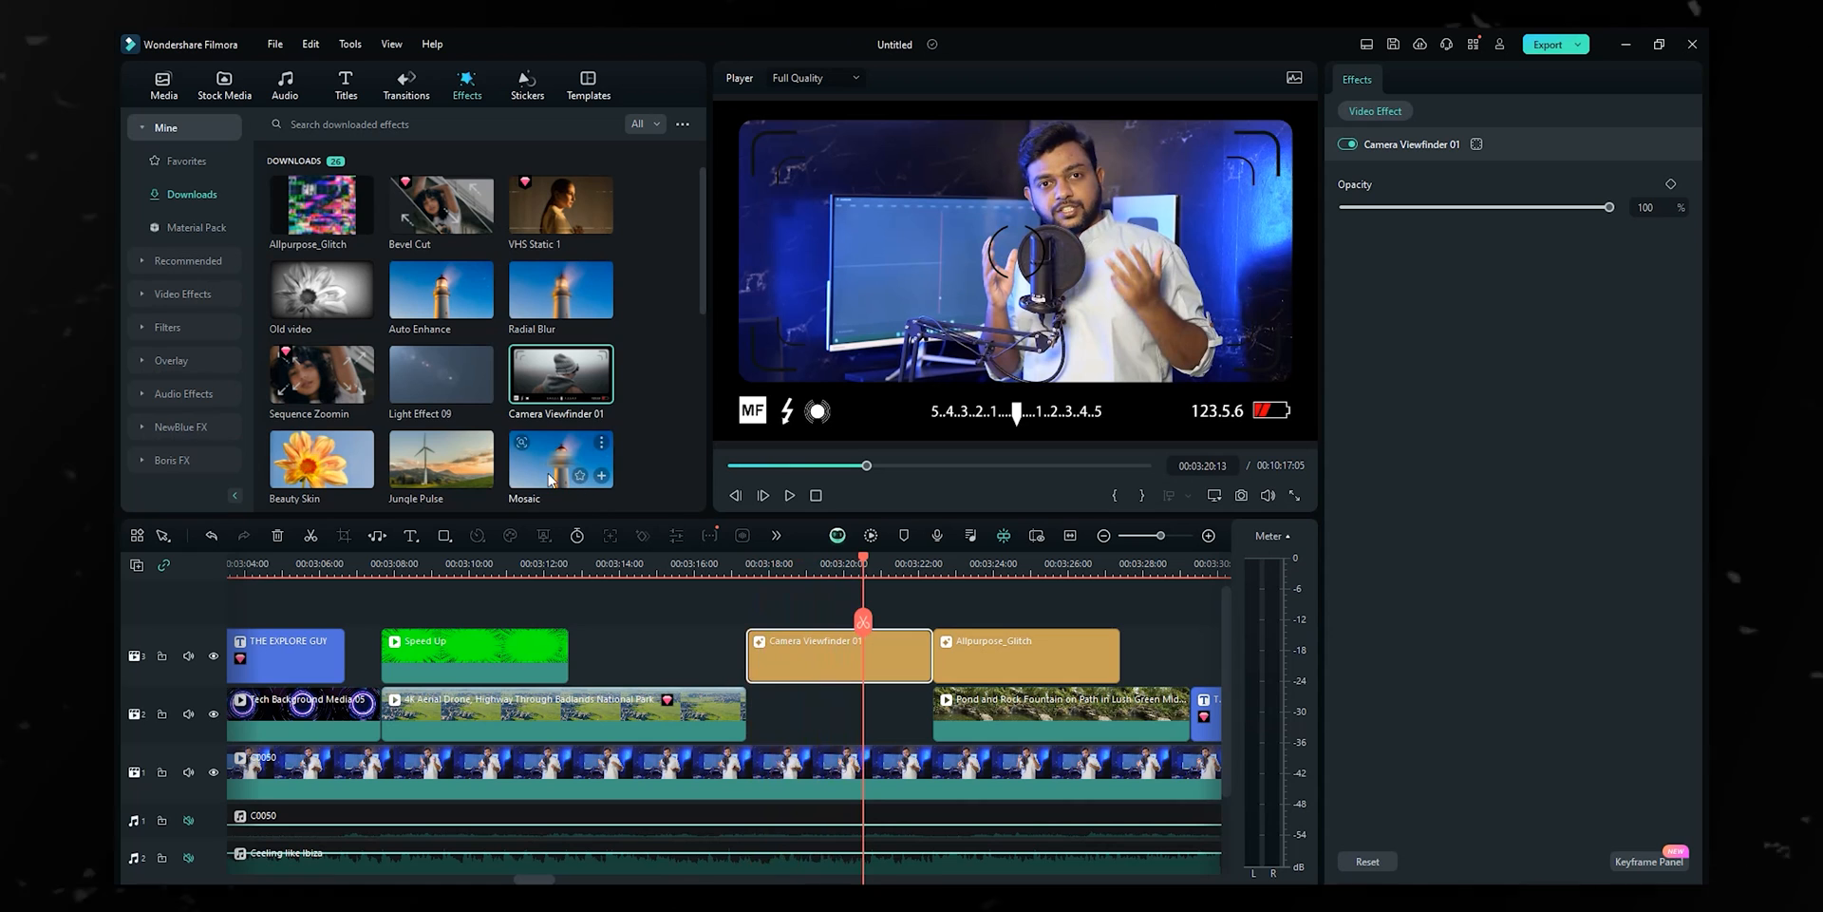
left_click_drag(702, 655, 752, 656)
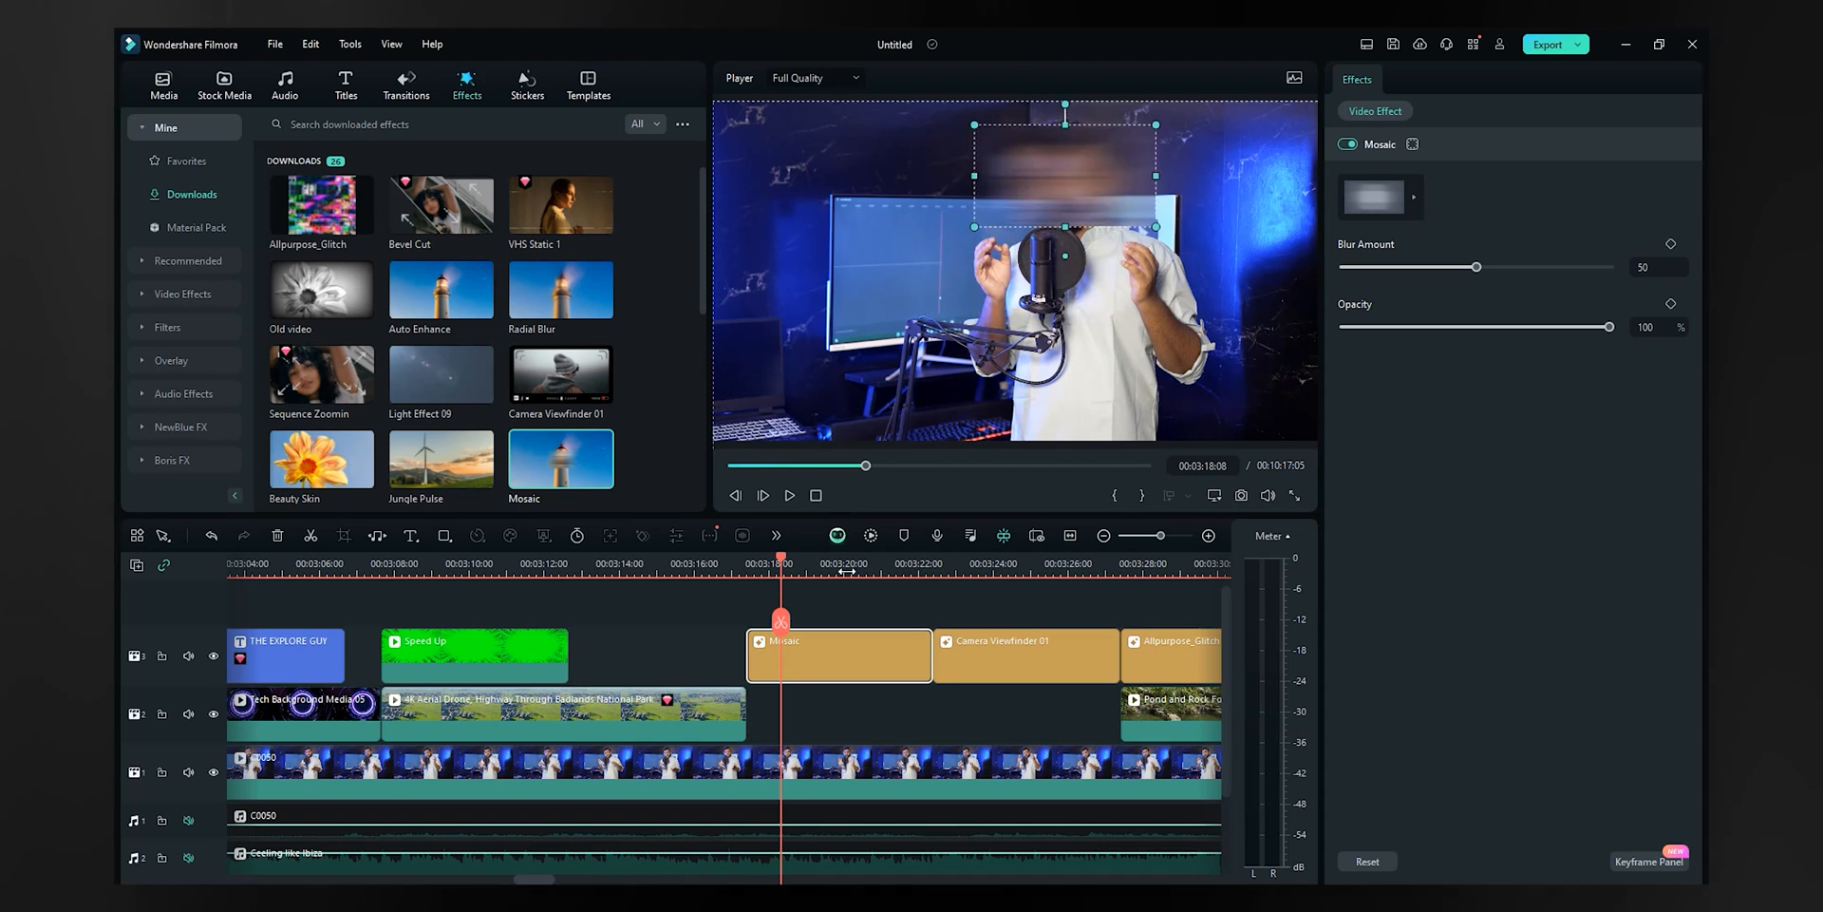
key("space")
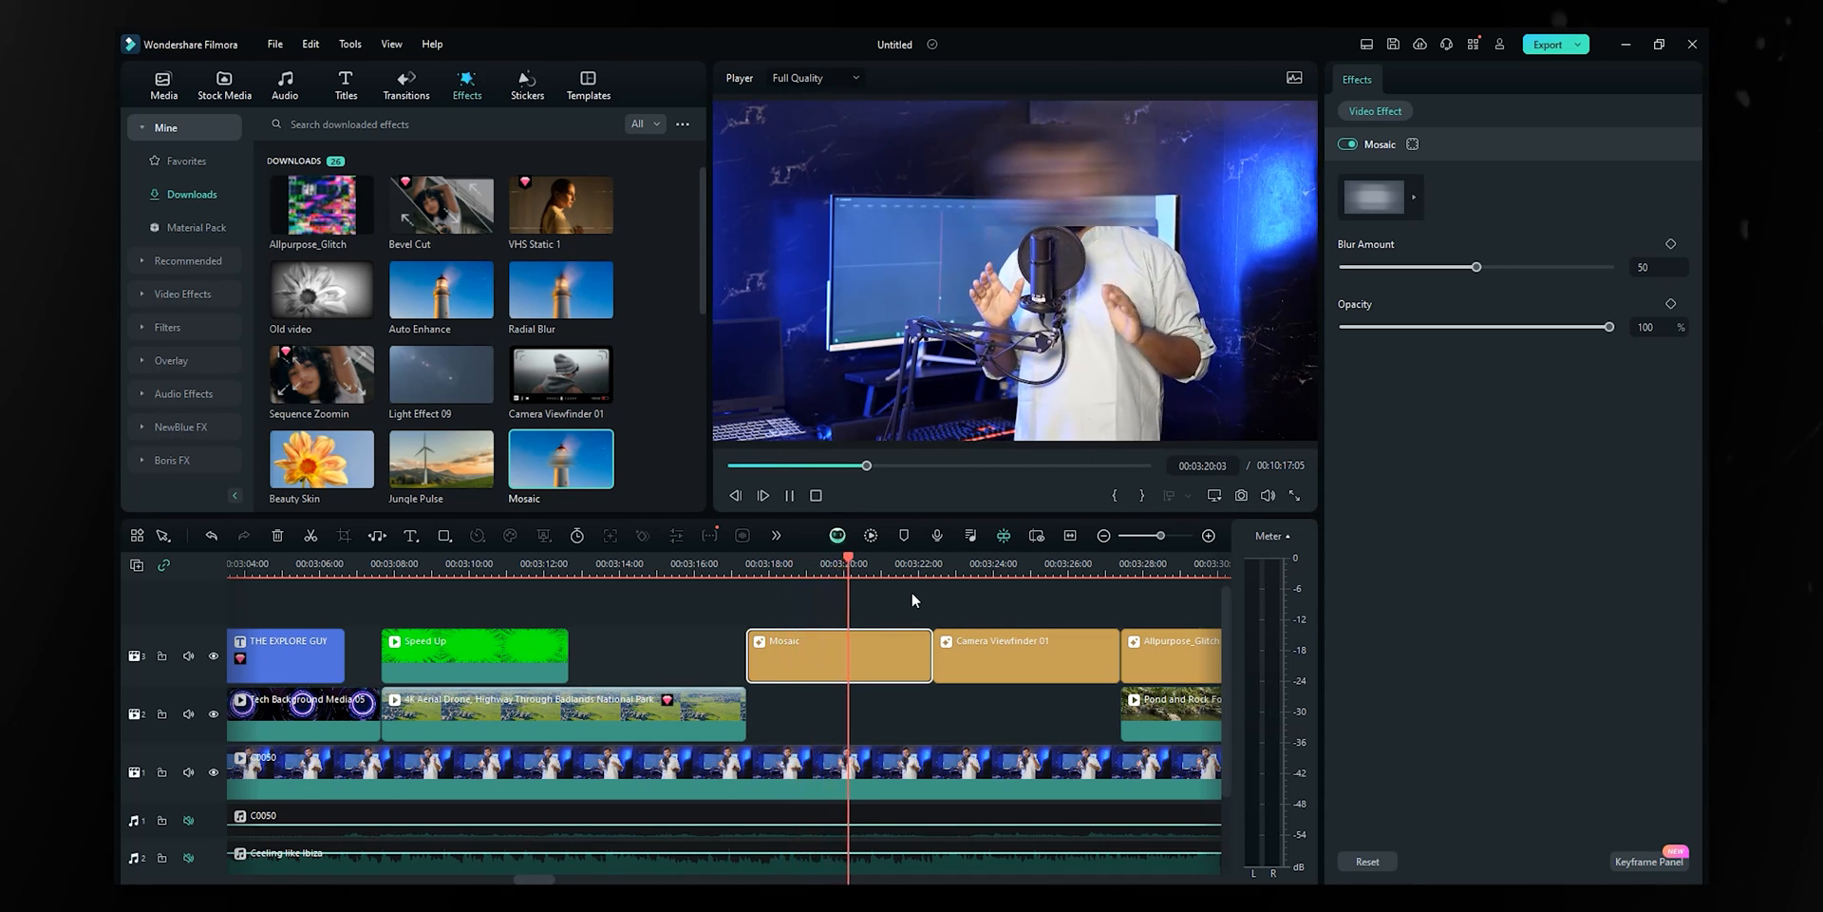
key("space")
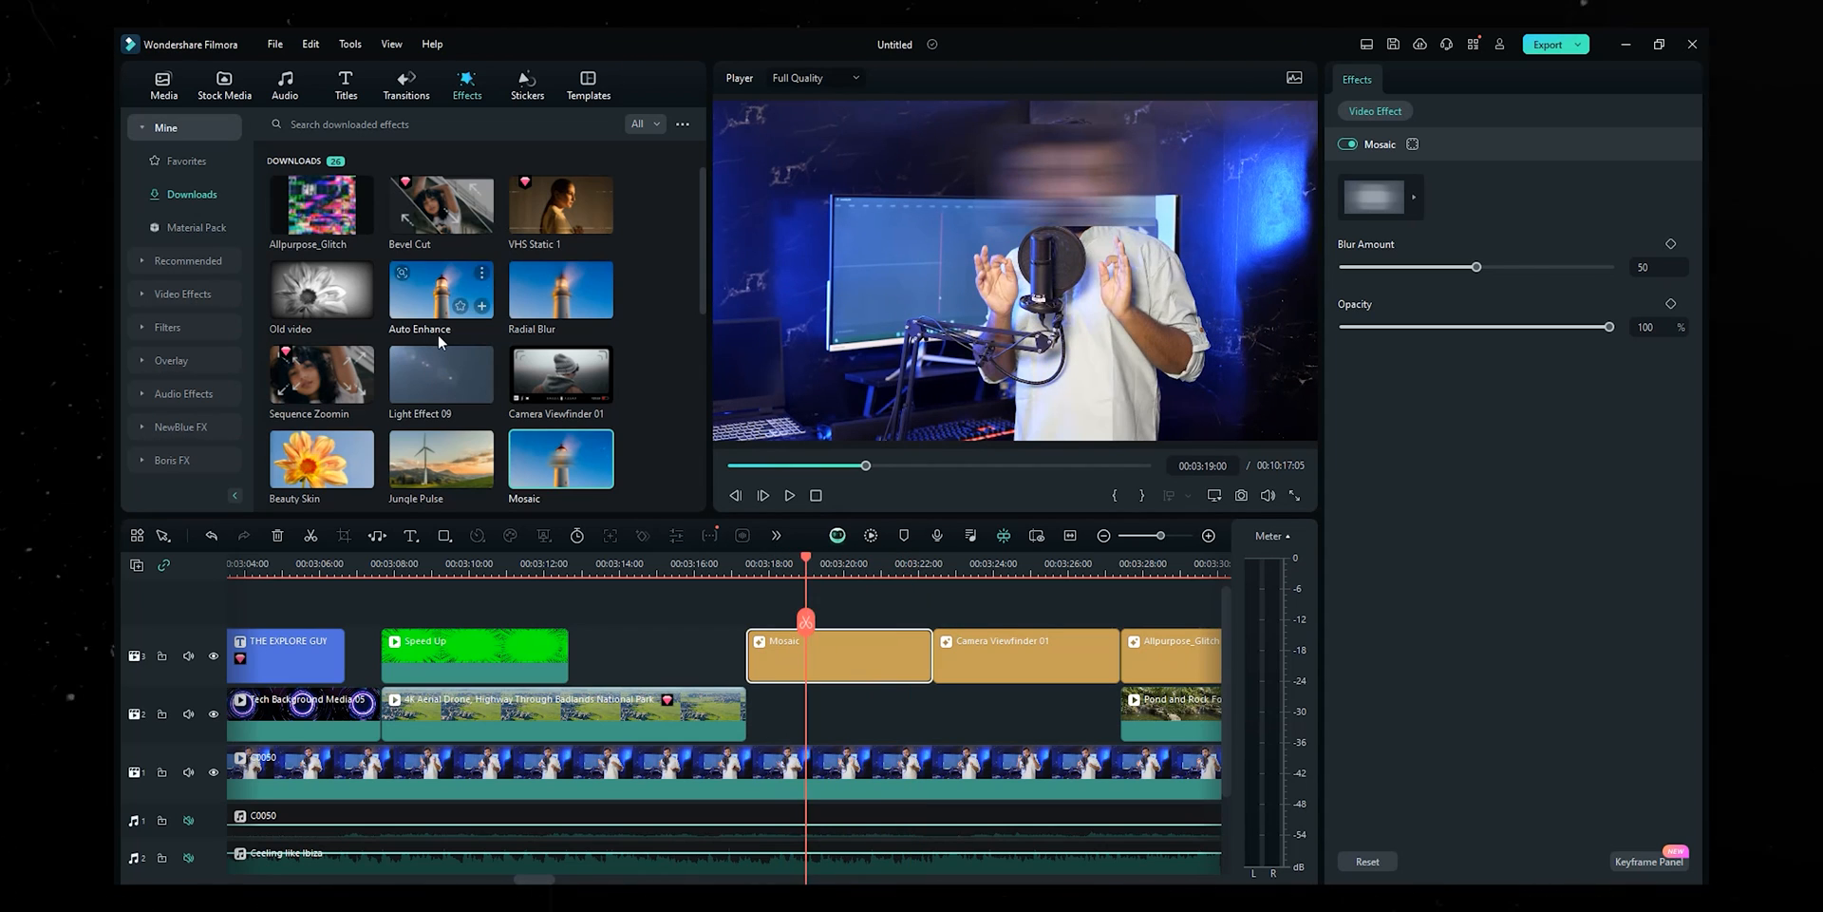
key("ctrl+z")
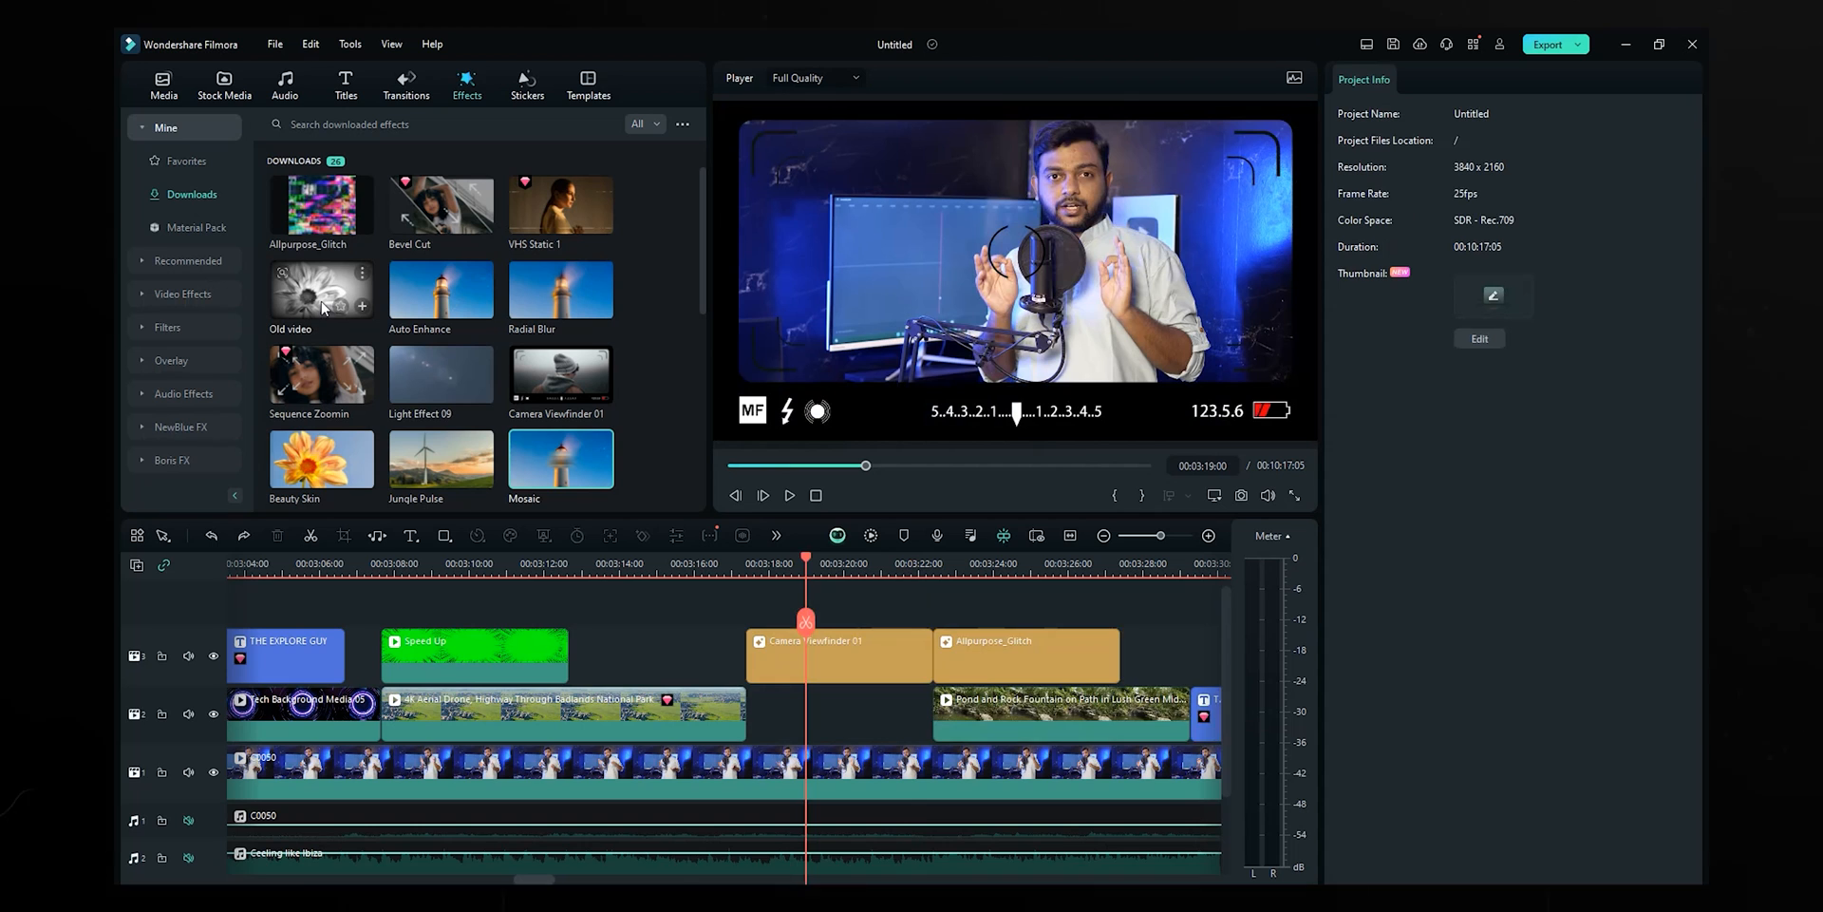
key("ctrl+z")
- Preview an Old video effect layer, replace it with Light Effect 09, and preview that
left_click_drag(749, 648, 753, 632)
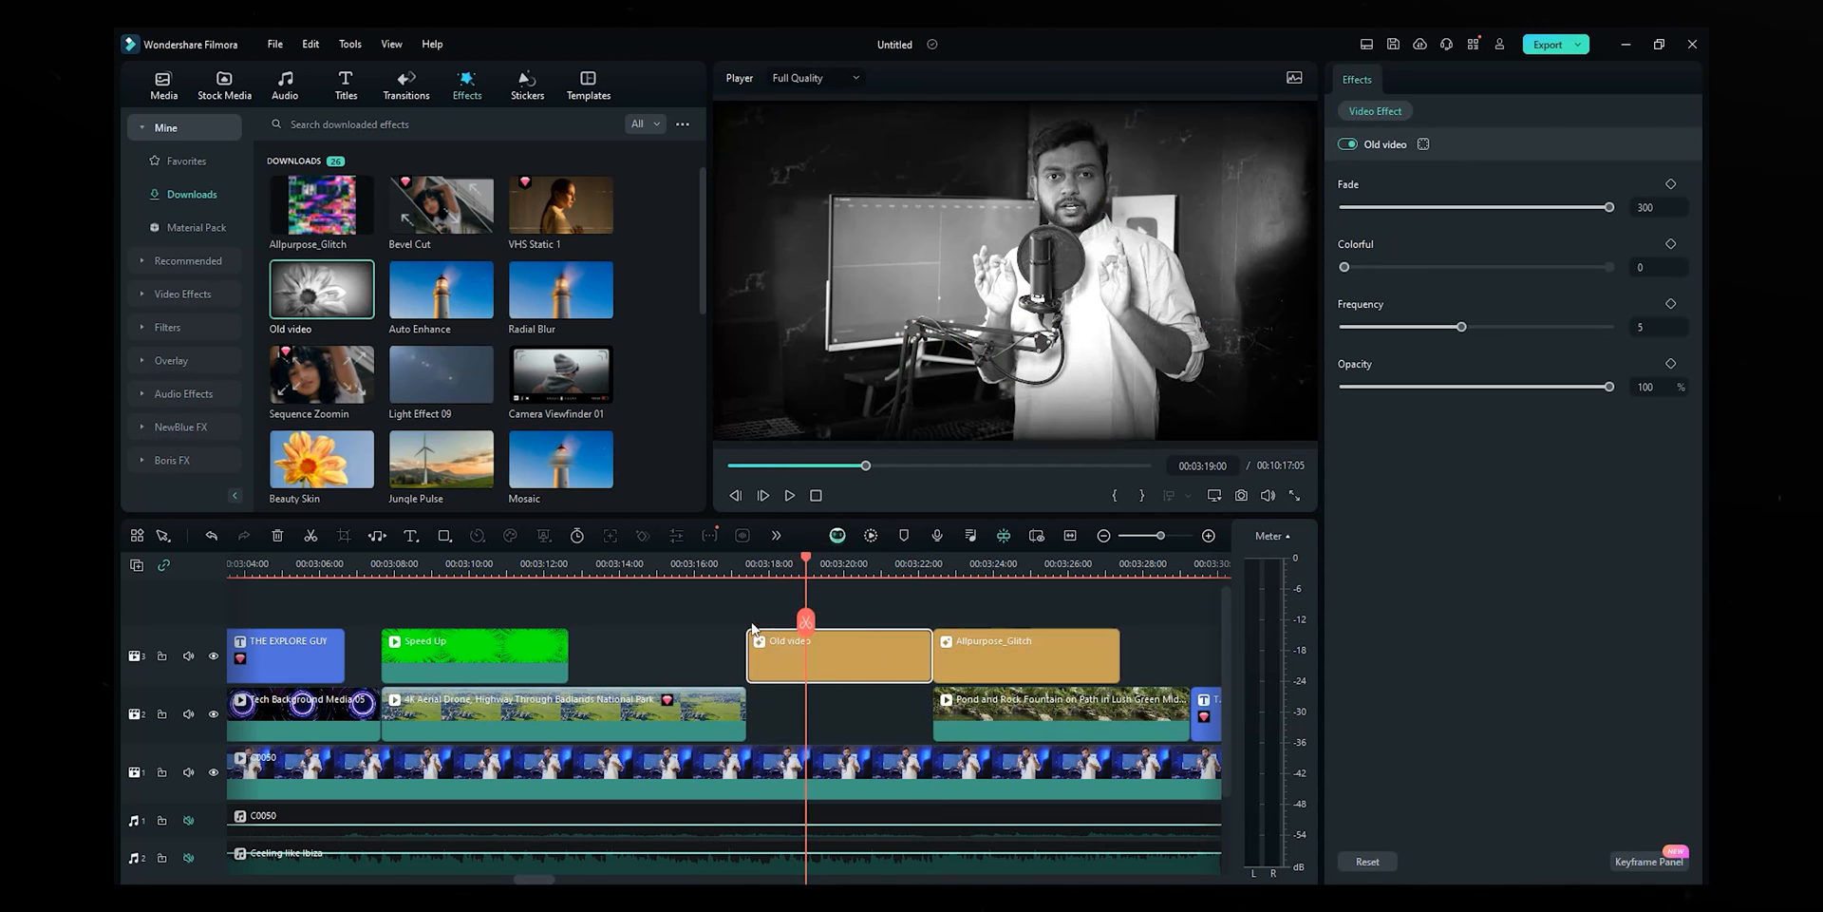
left_click(763, 567)
key("space")
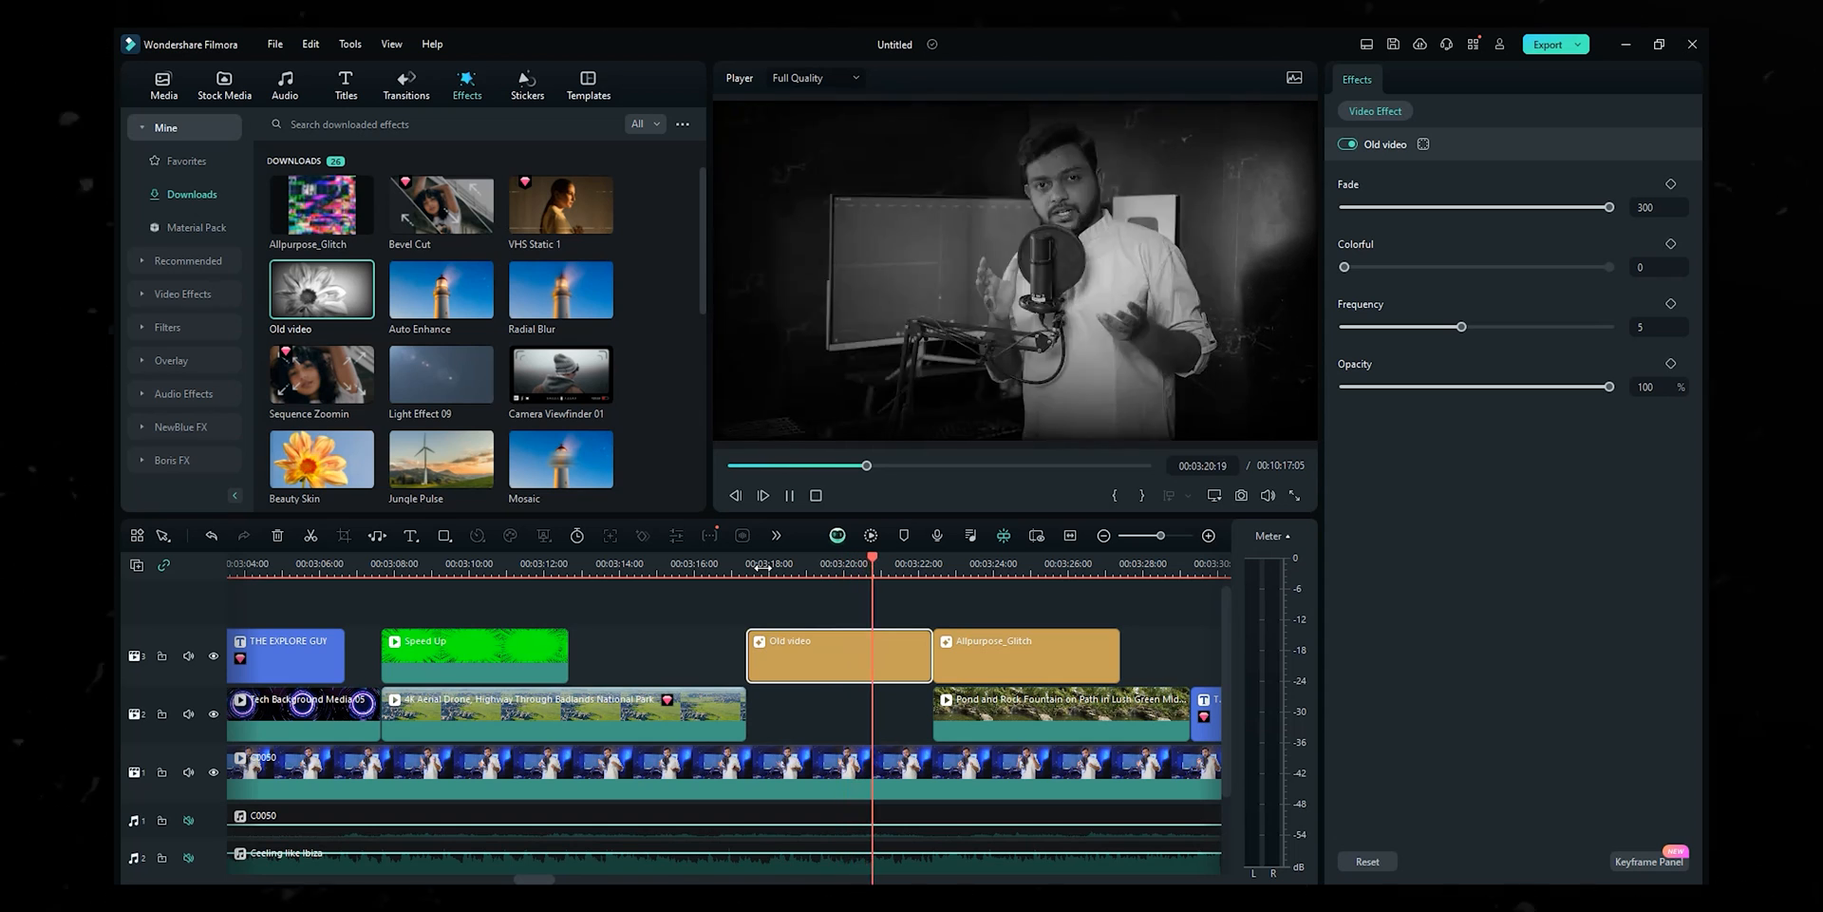
key("space")
left_click_drag(429, 373, 762, 658)
left_click(757, 567)
key("space")
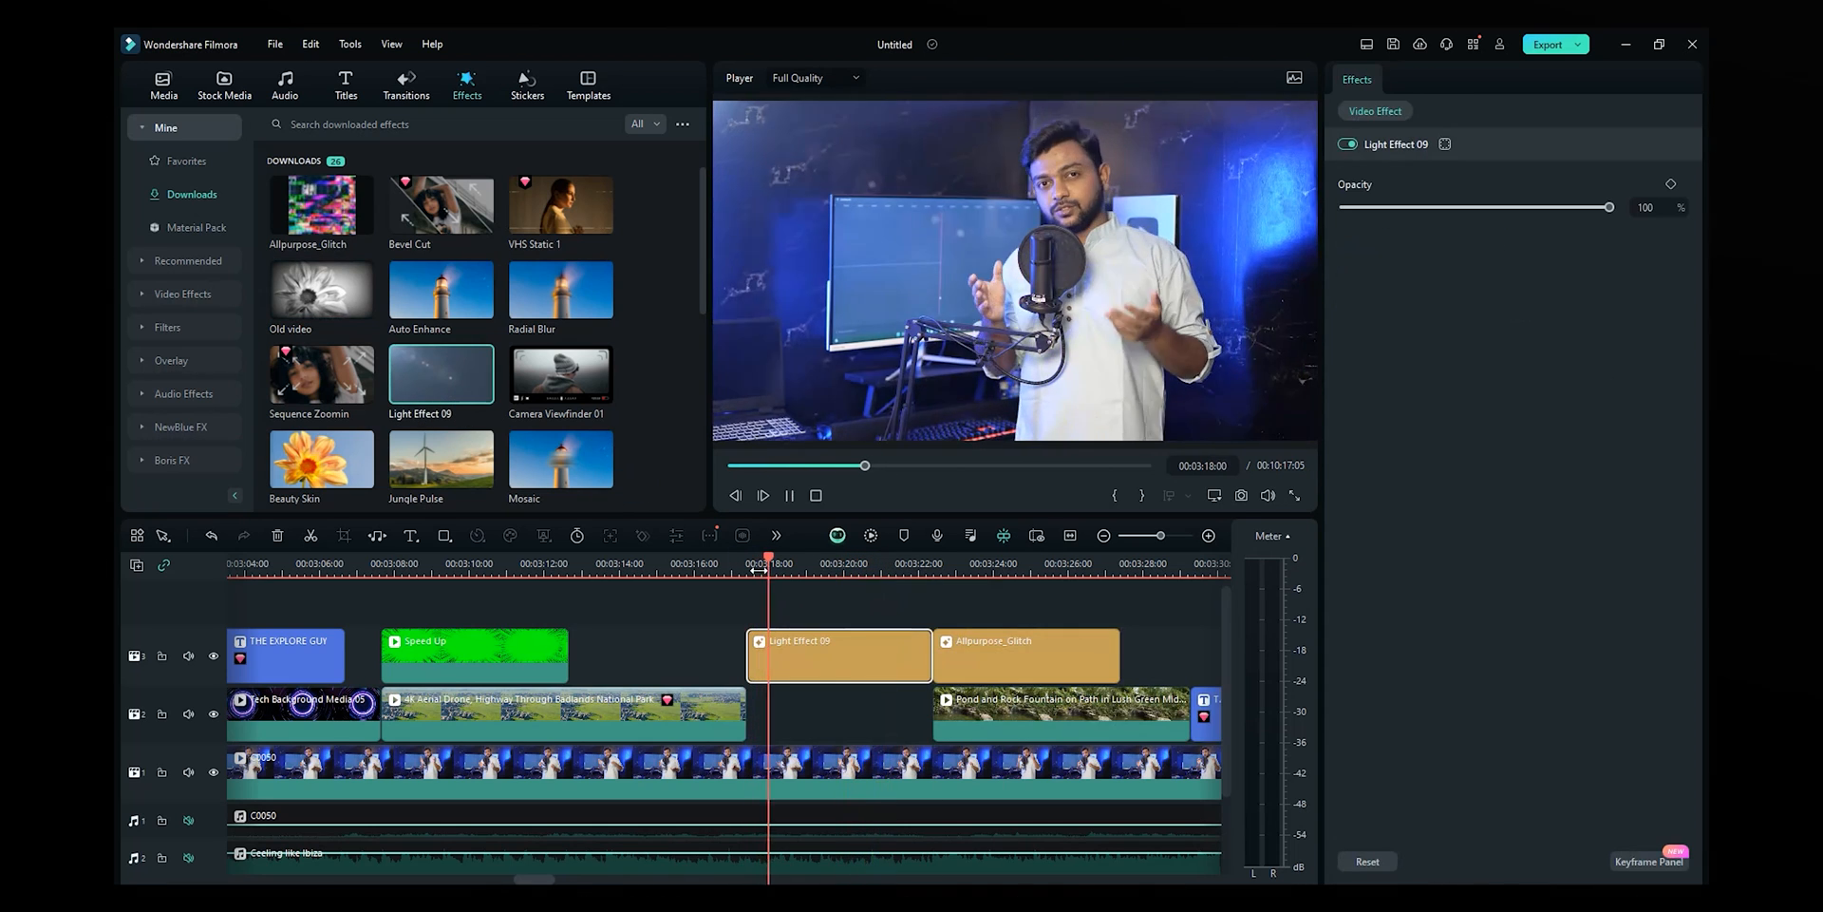
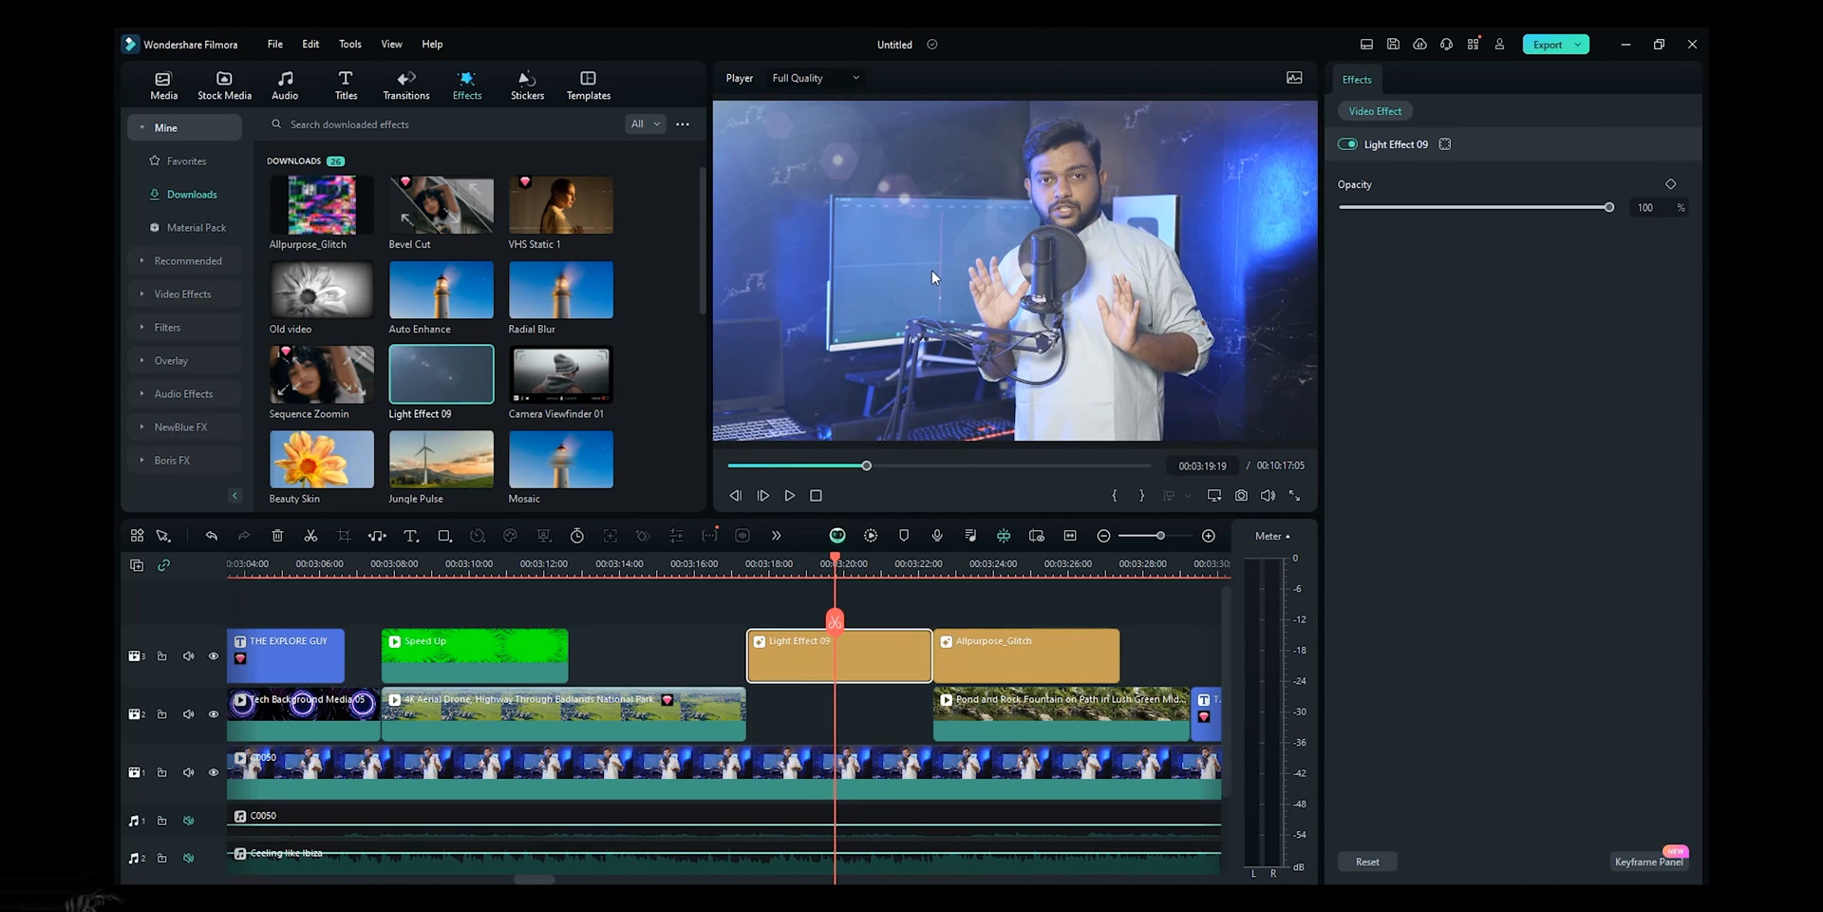
- Place the Radial Blur effect on track 3 at 3:17 and preview it
left_click(534, 287)
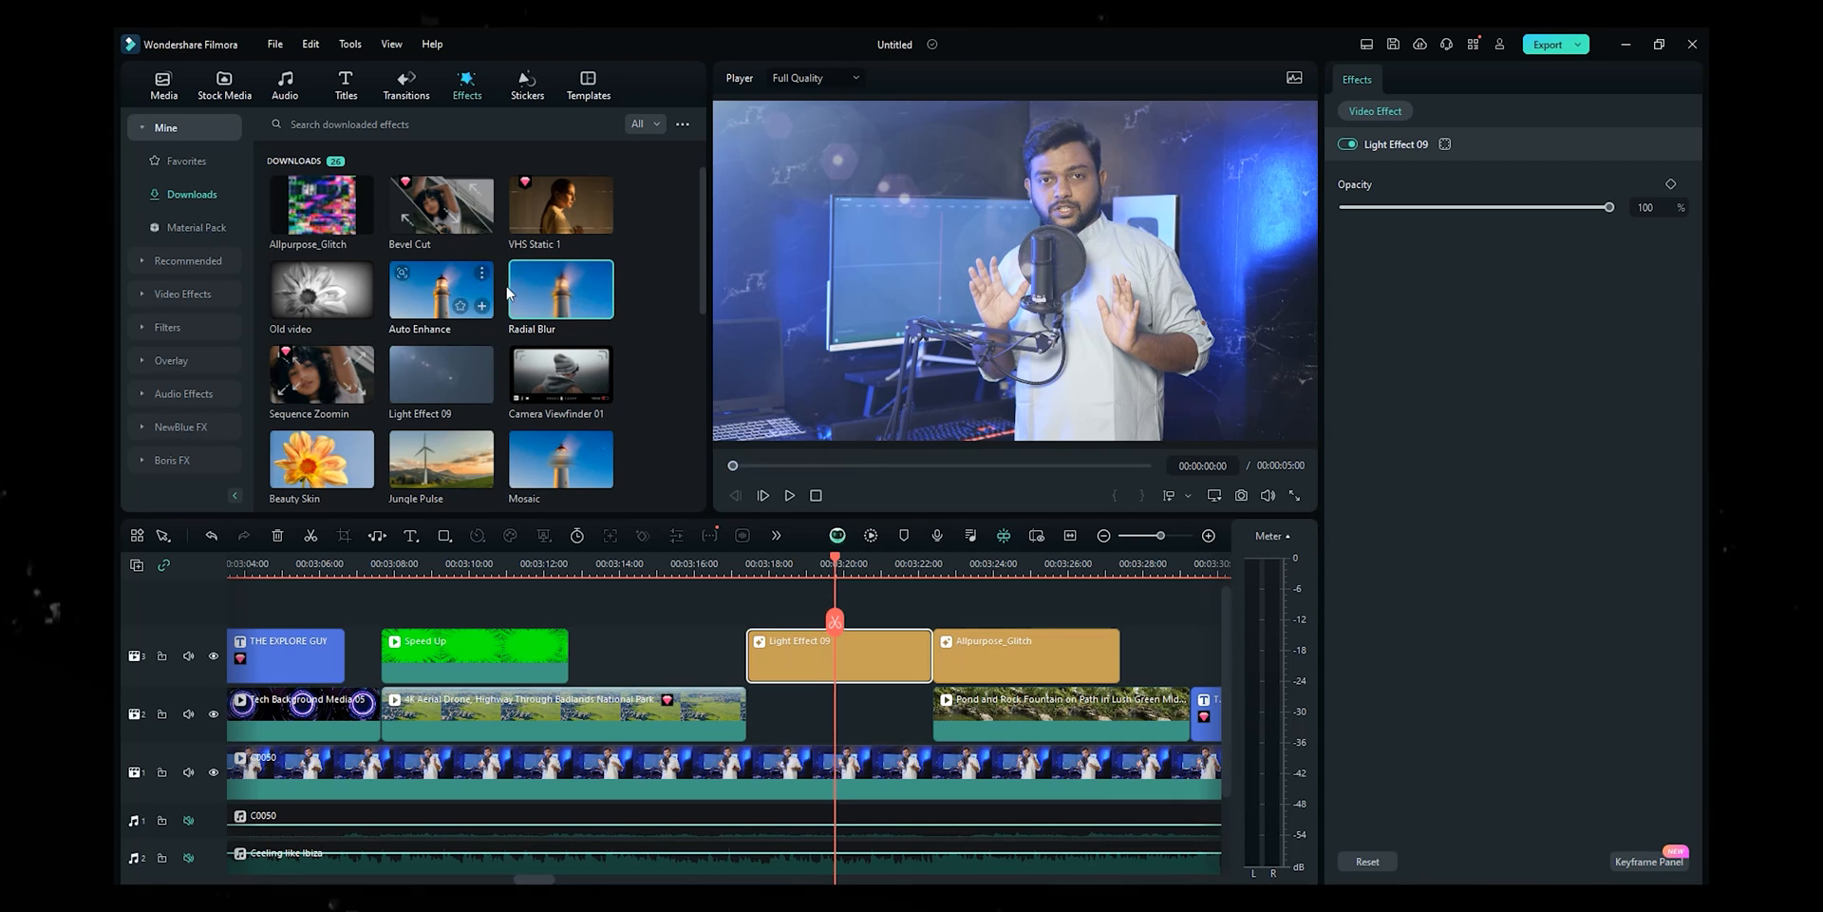
left_click_drag(534, 286, 759, 656)
left_click(750, 563)
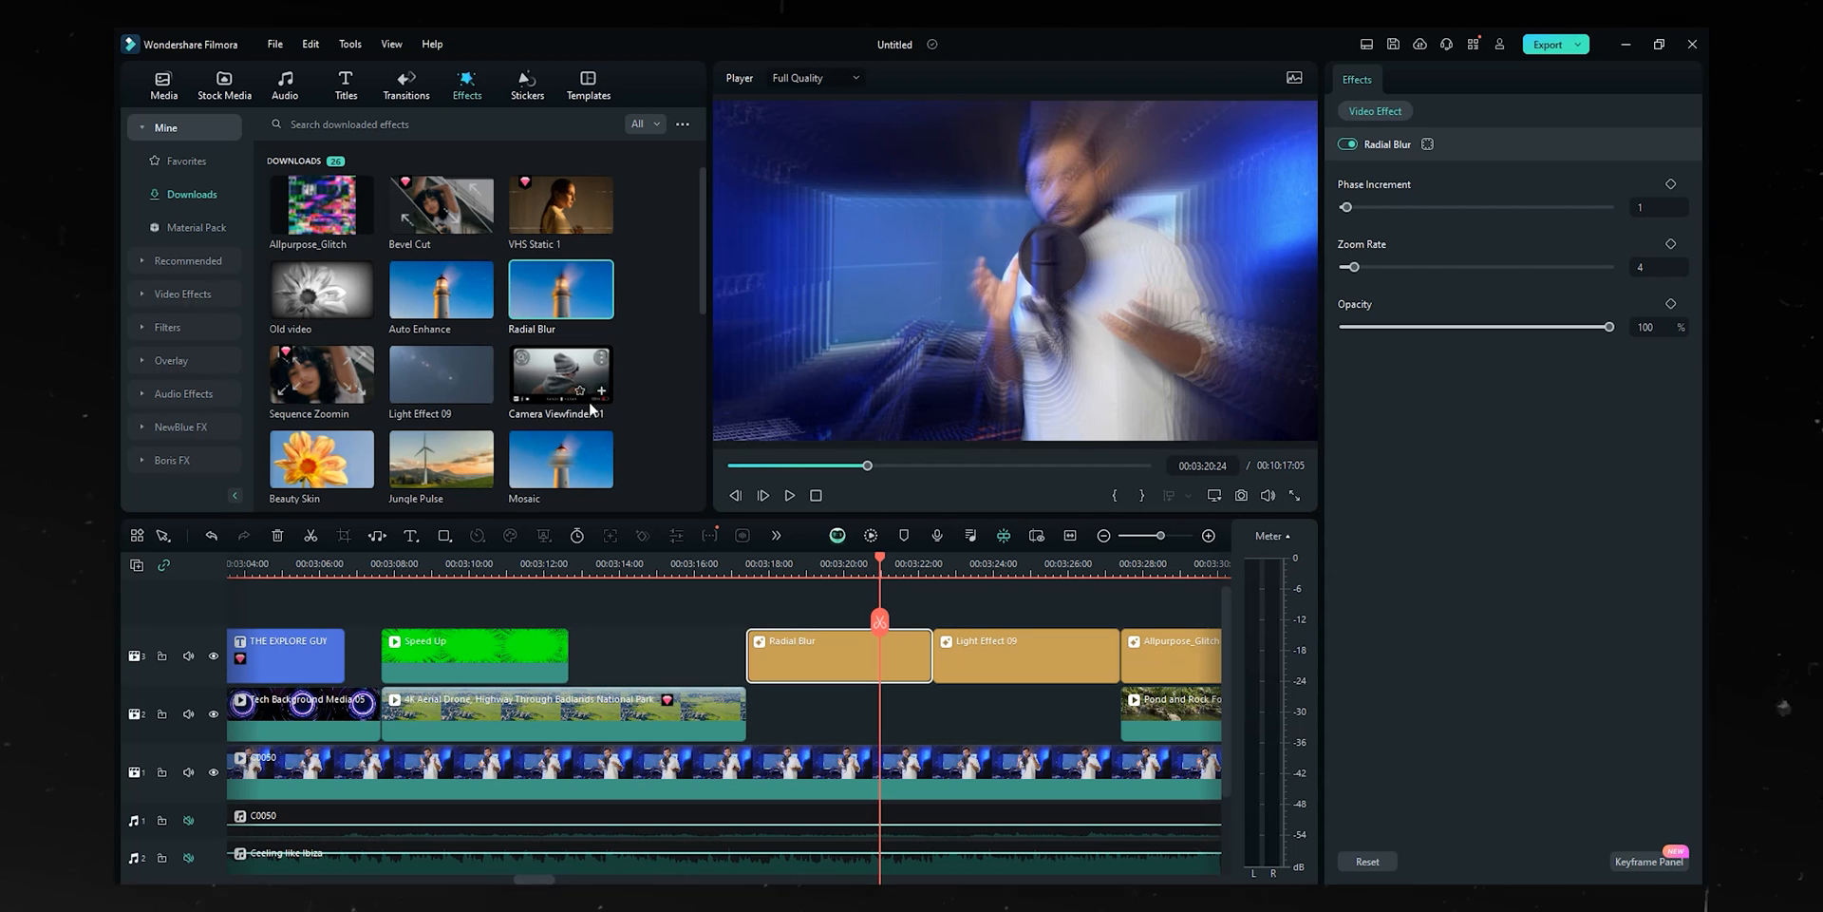
- Try the paid VHS Static 1 effect over Radial Blur and play it back
left_click_drag(562, 205, 779, 606)
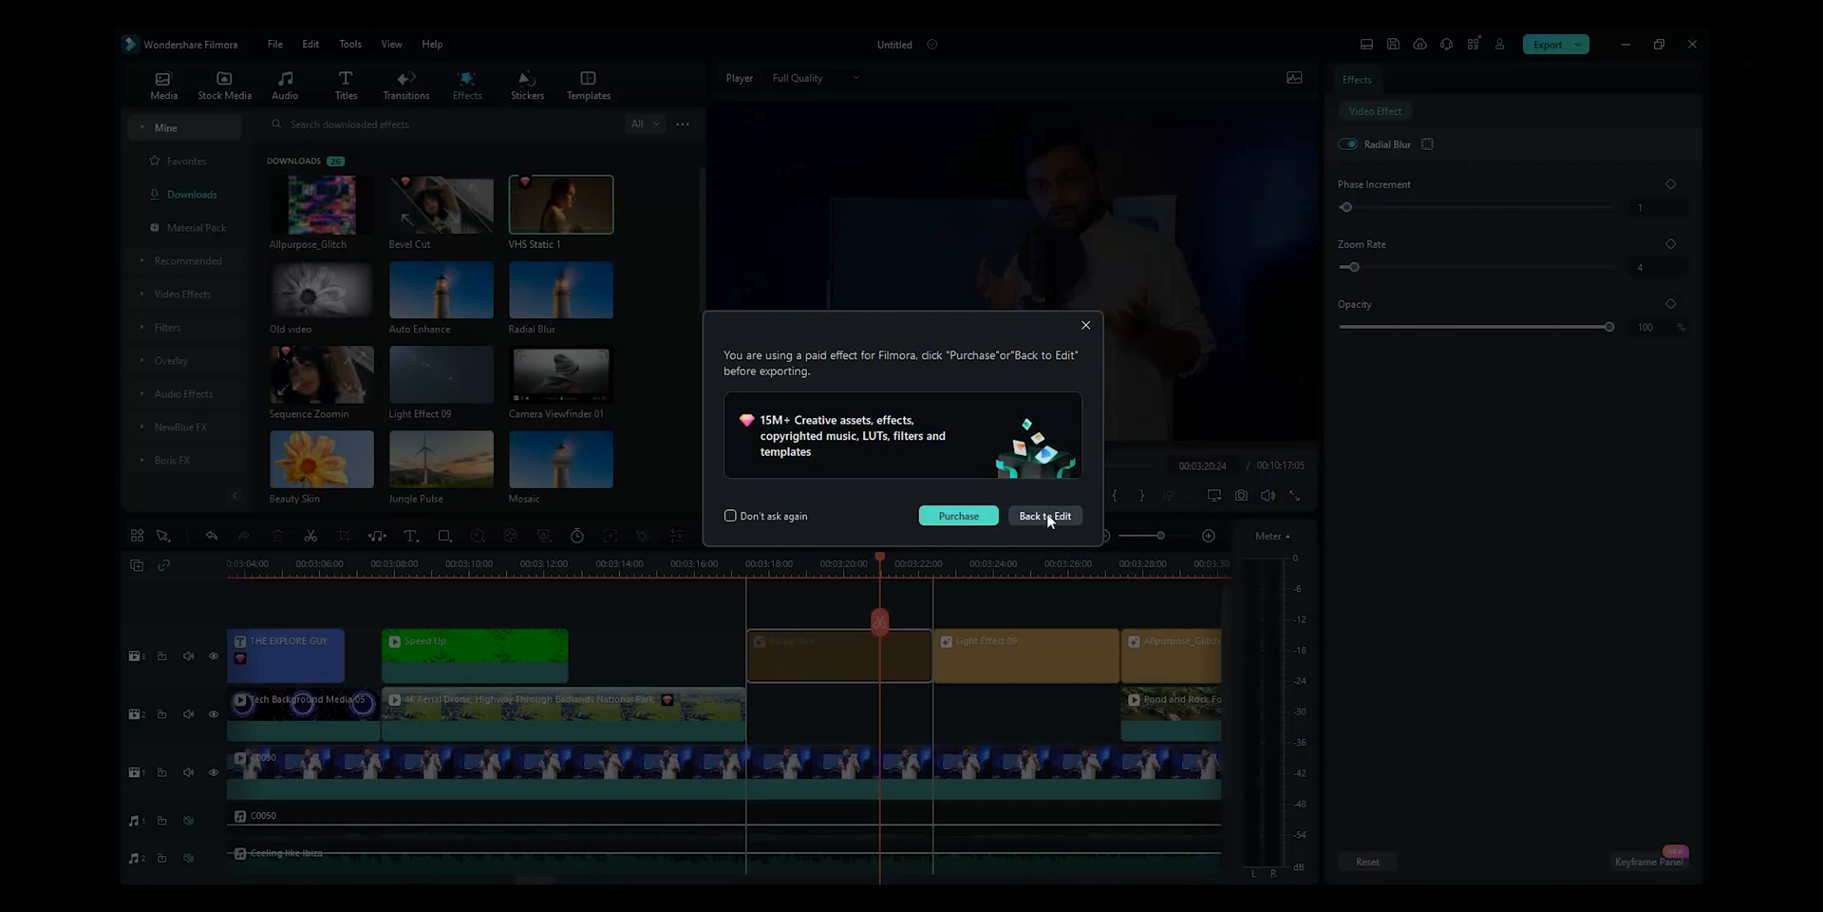
left_click(1045, 515)
left_click(745, 566)
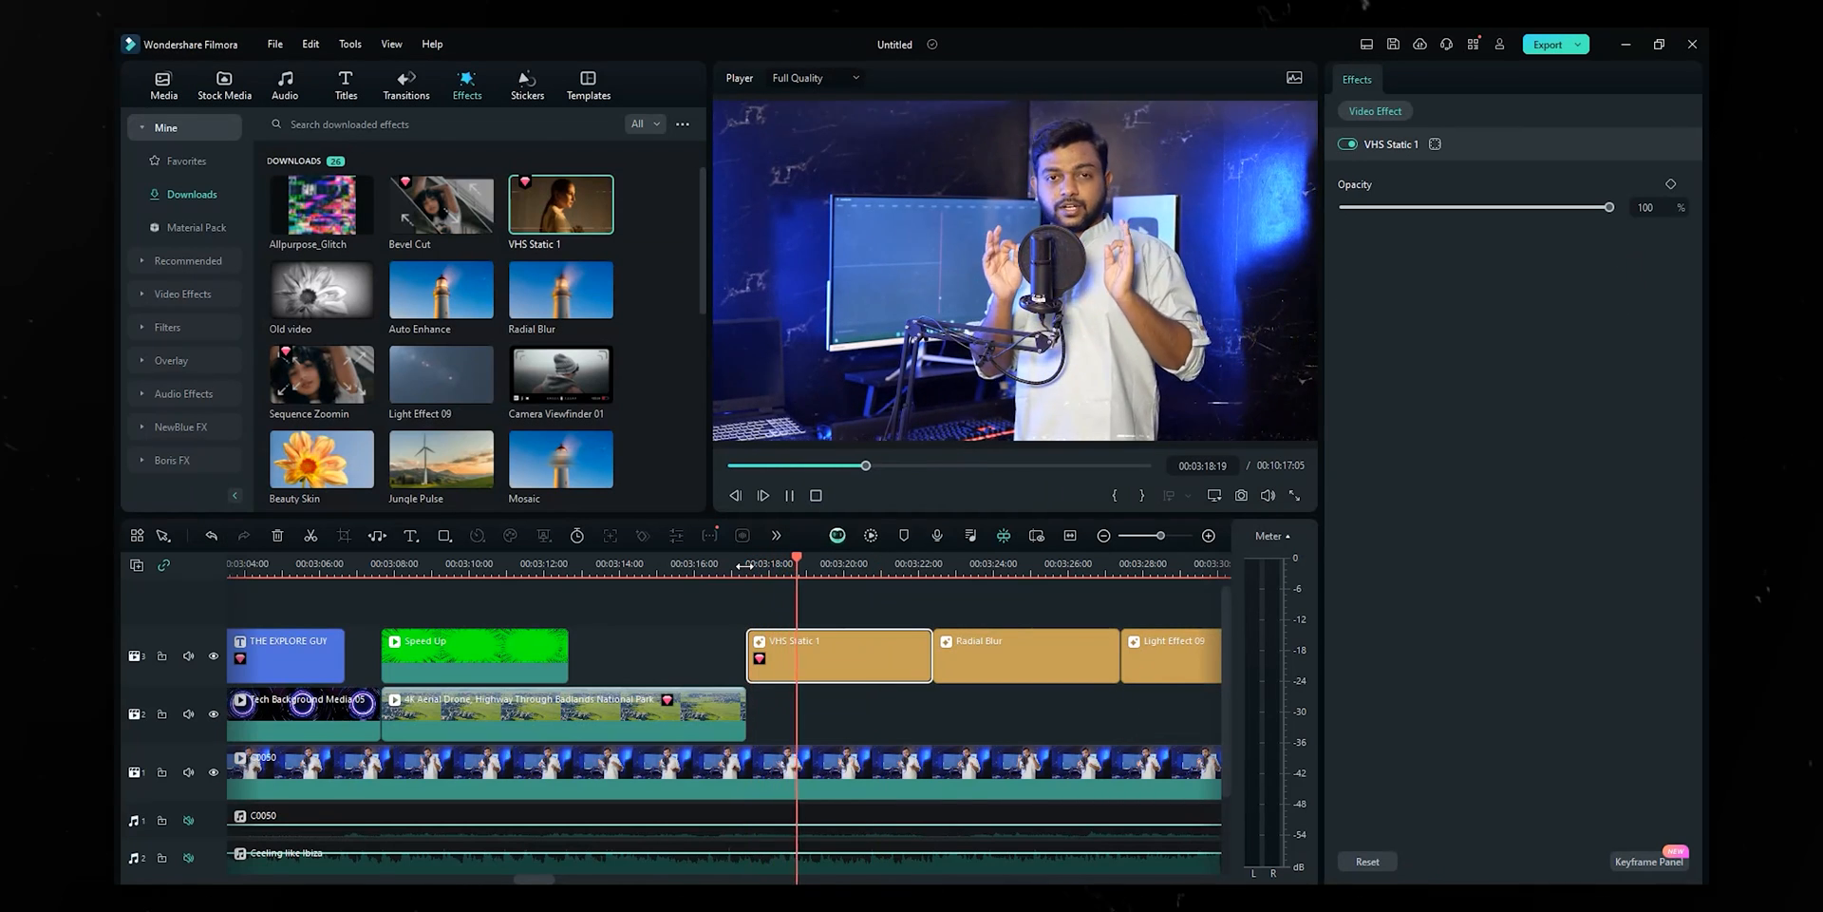
key("space")
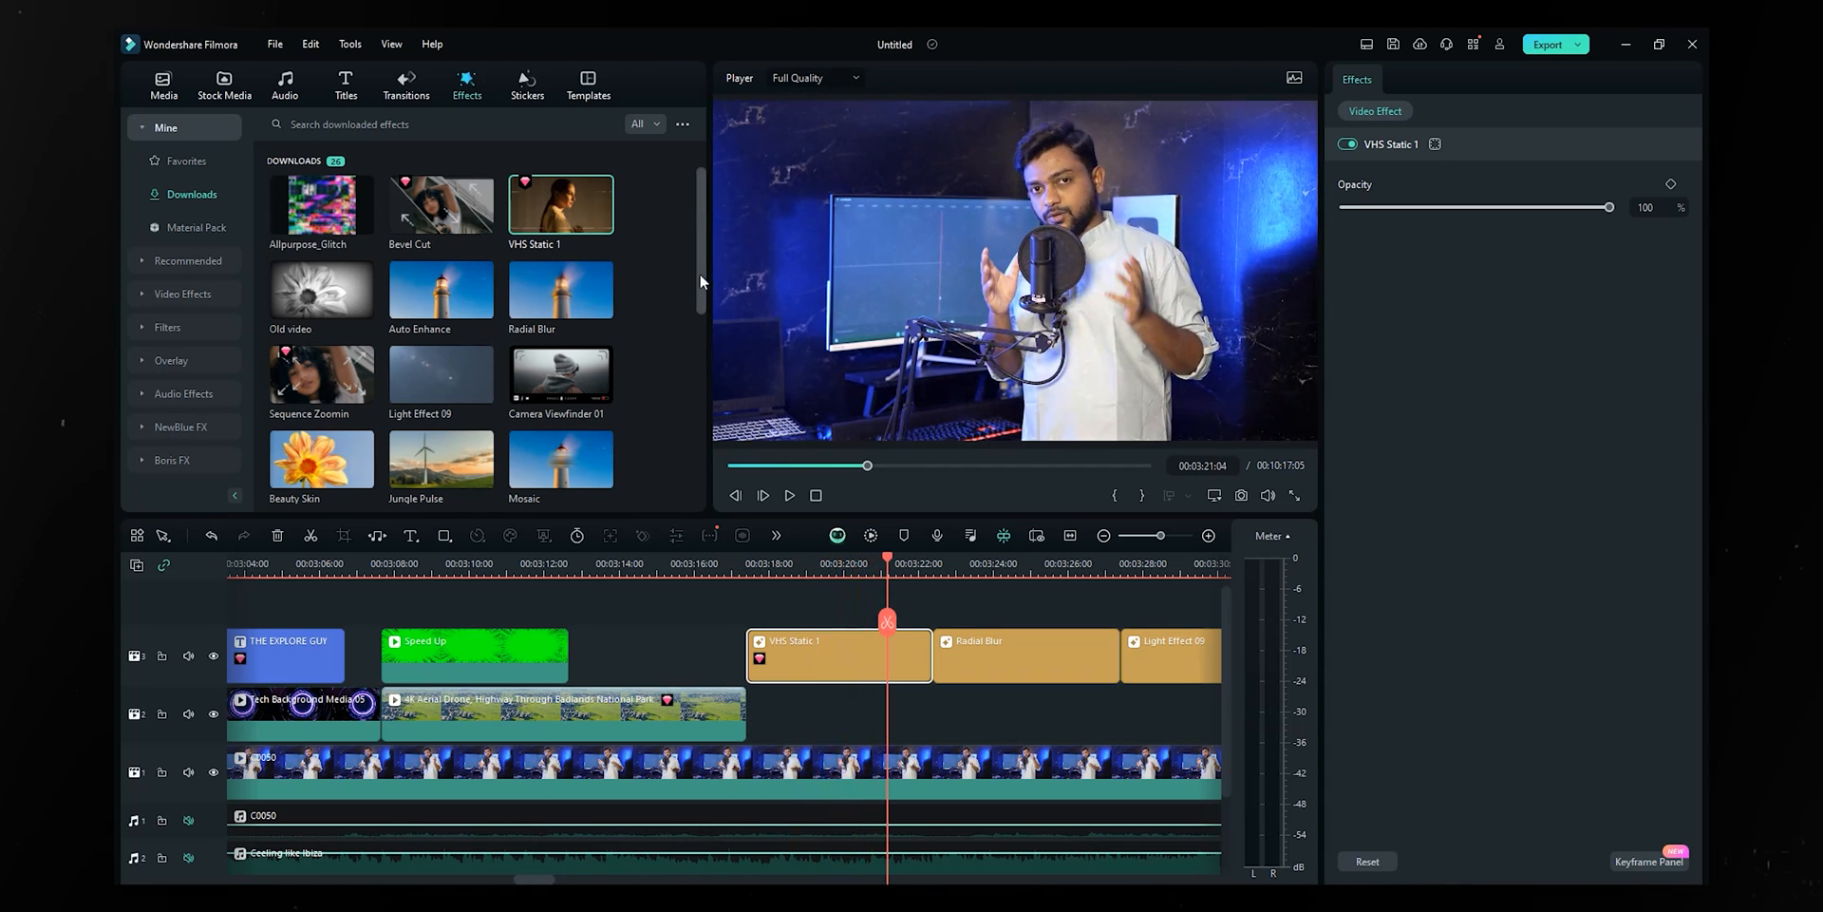
- Add the Harry Potter effect to track 3 and play it back from about 3:18
scroll(695, 355, "down", 5)
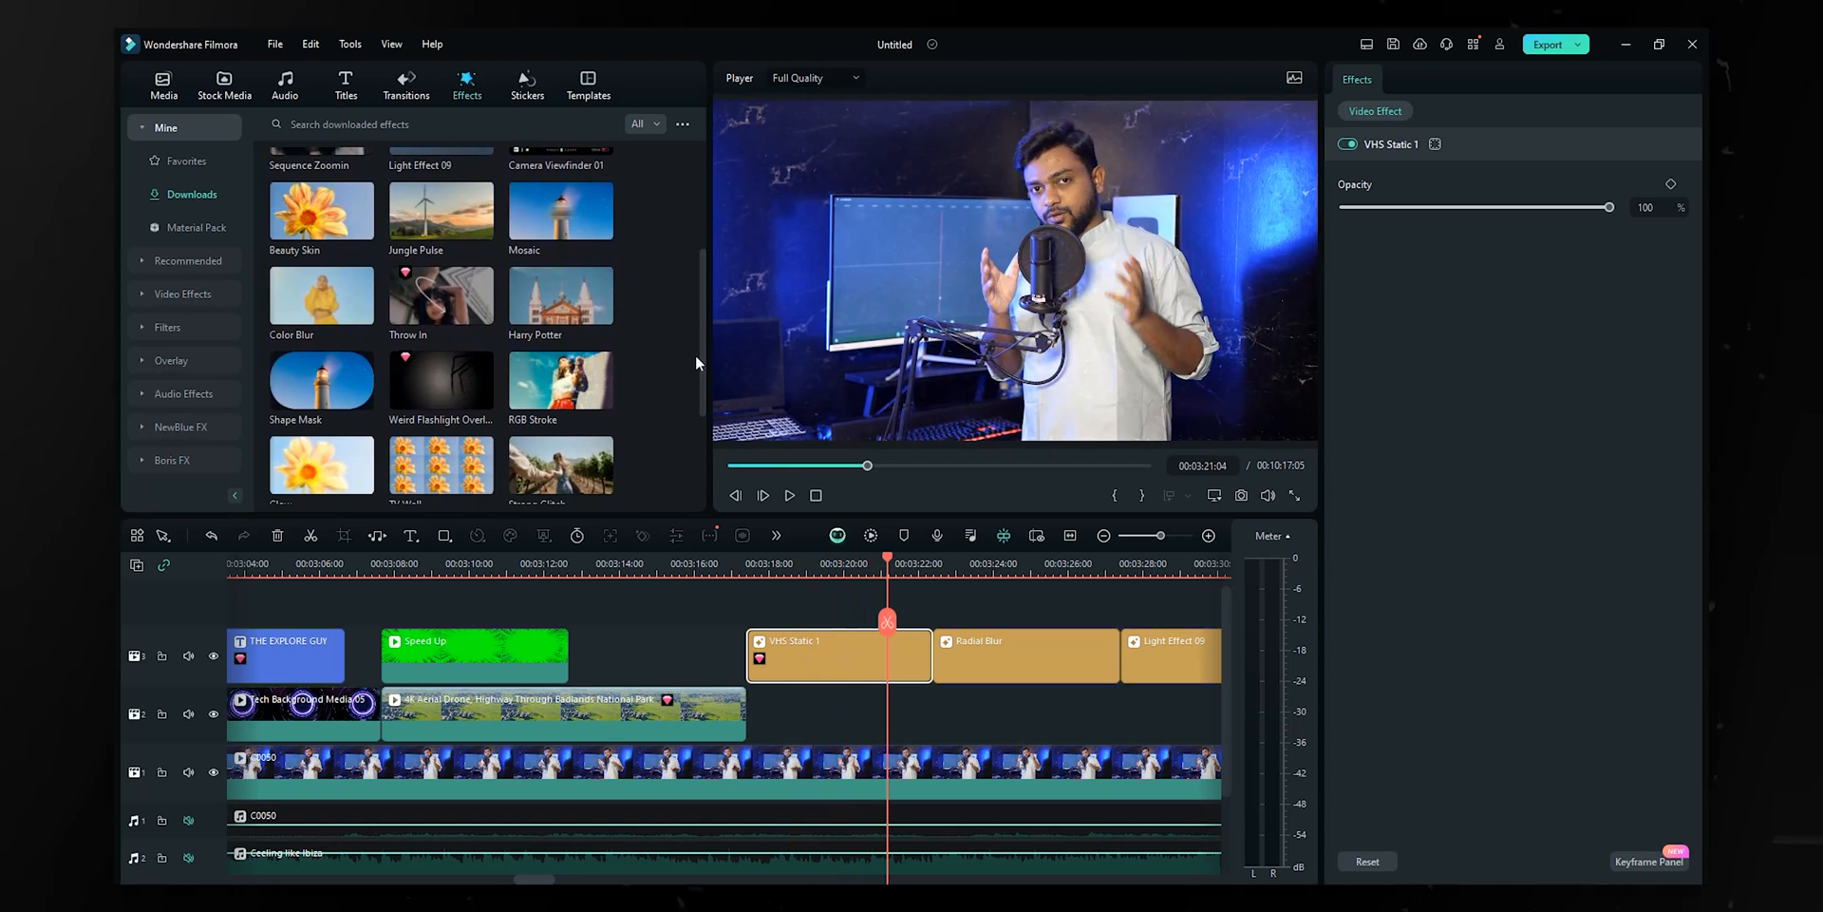
left_click_drag(599, 280, 759, 663)
left_click(762, 560)
key("space")
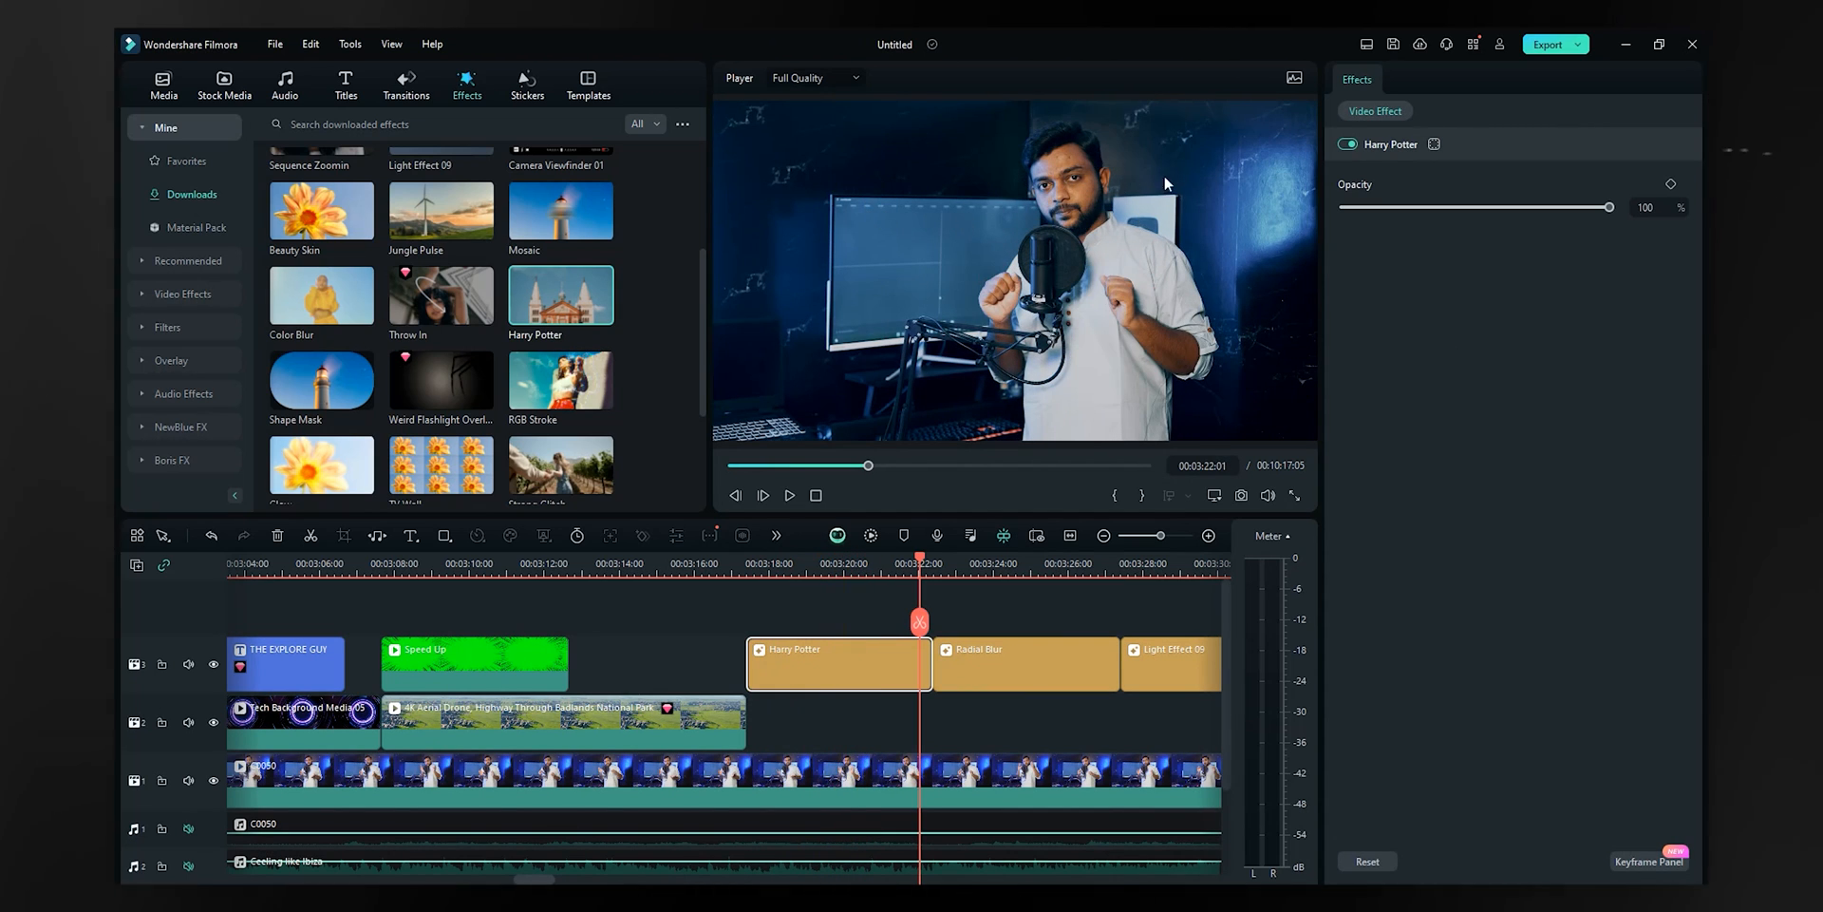
- Place Strong Glitch at the start of the effects track and preview it from 3:17
scroll(551, 273, "down", 3)
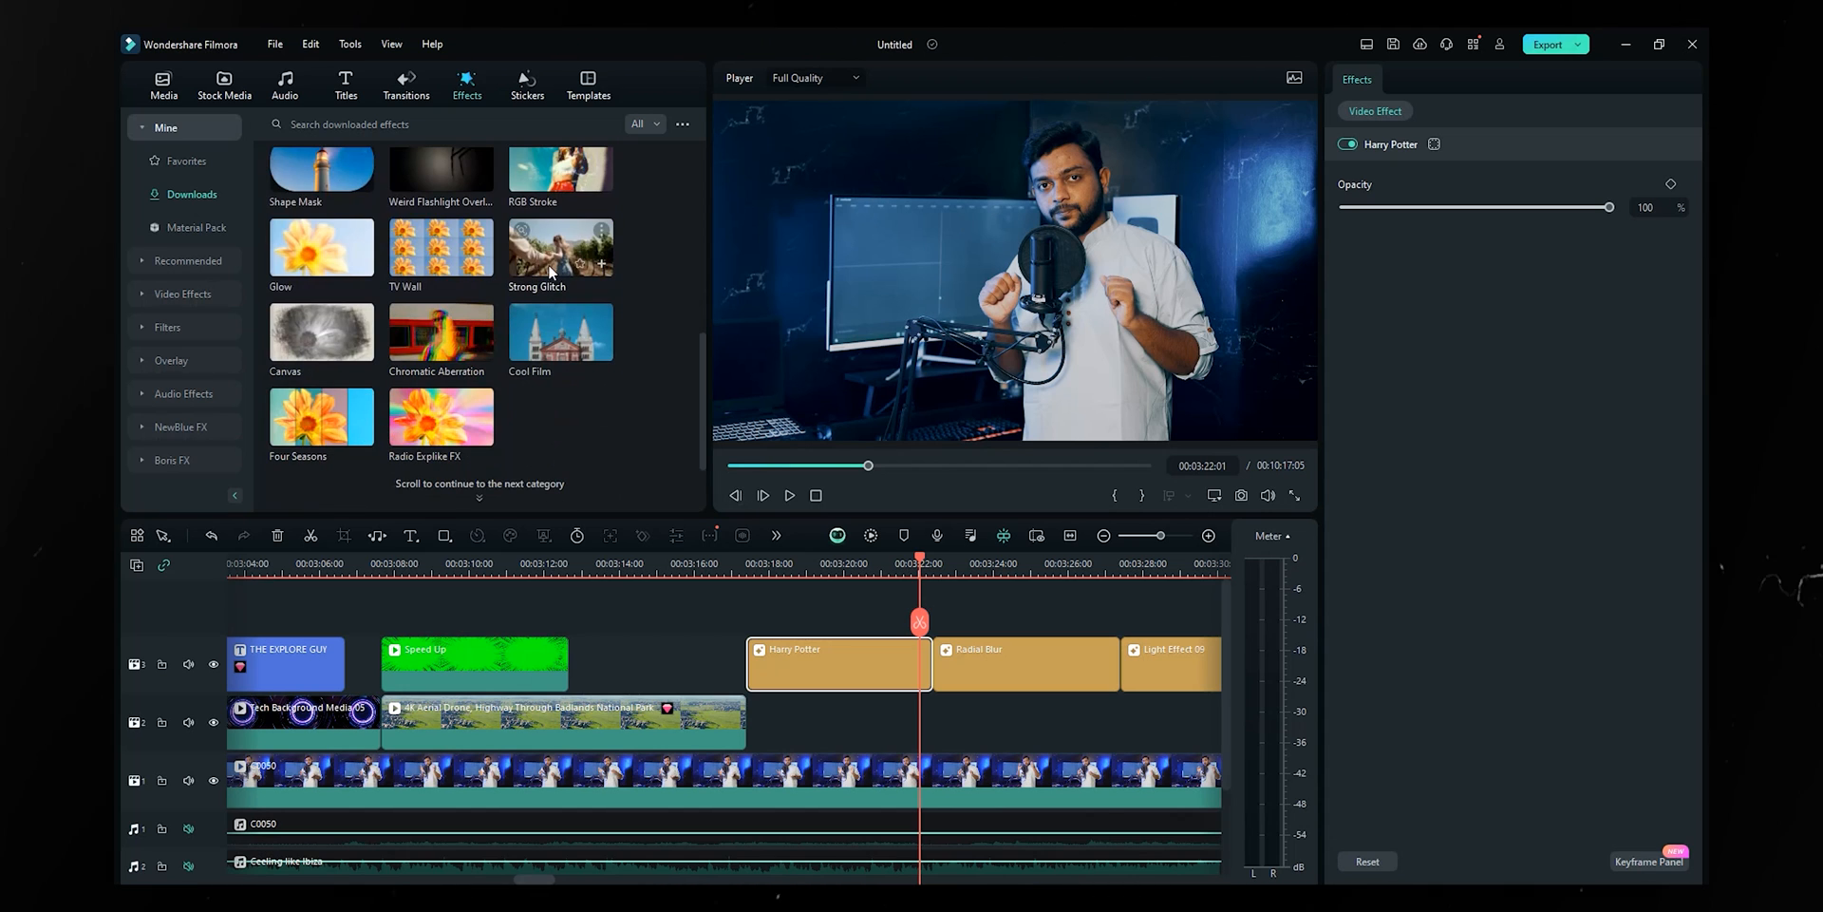
mouse_move(551, 273)
left_mouse_down()
mouse_move(765, 622)
mouse_move(750, 667)
left_mouse_up()
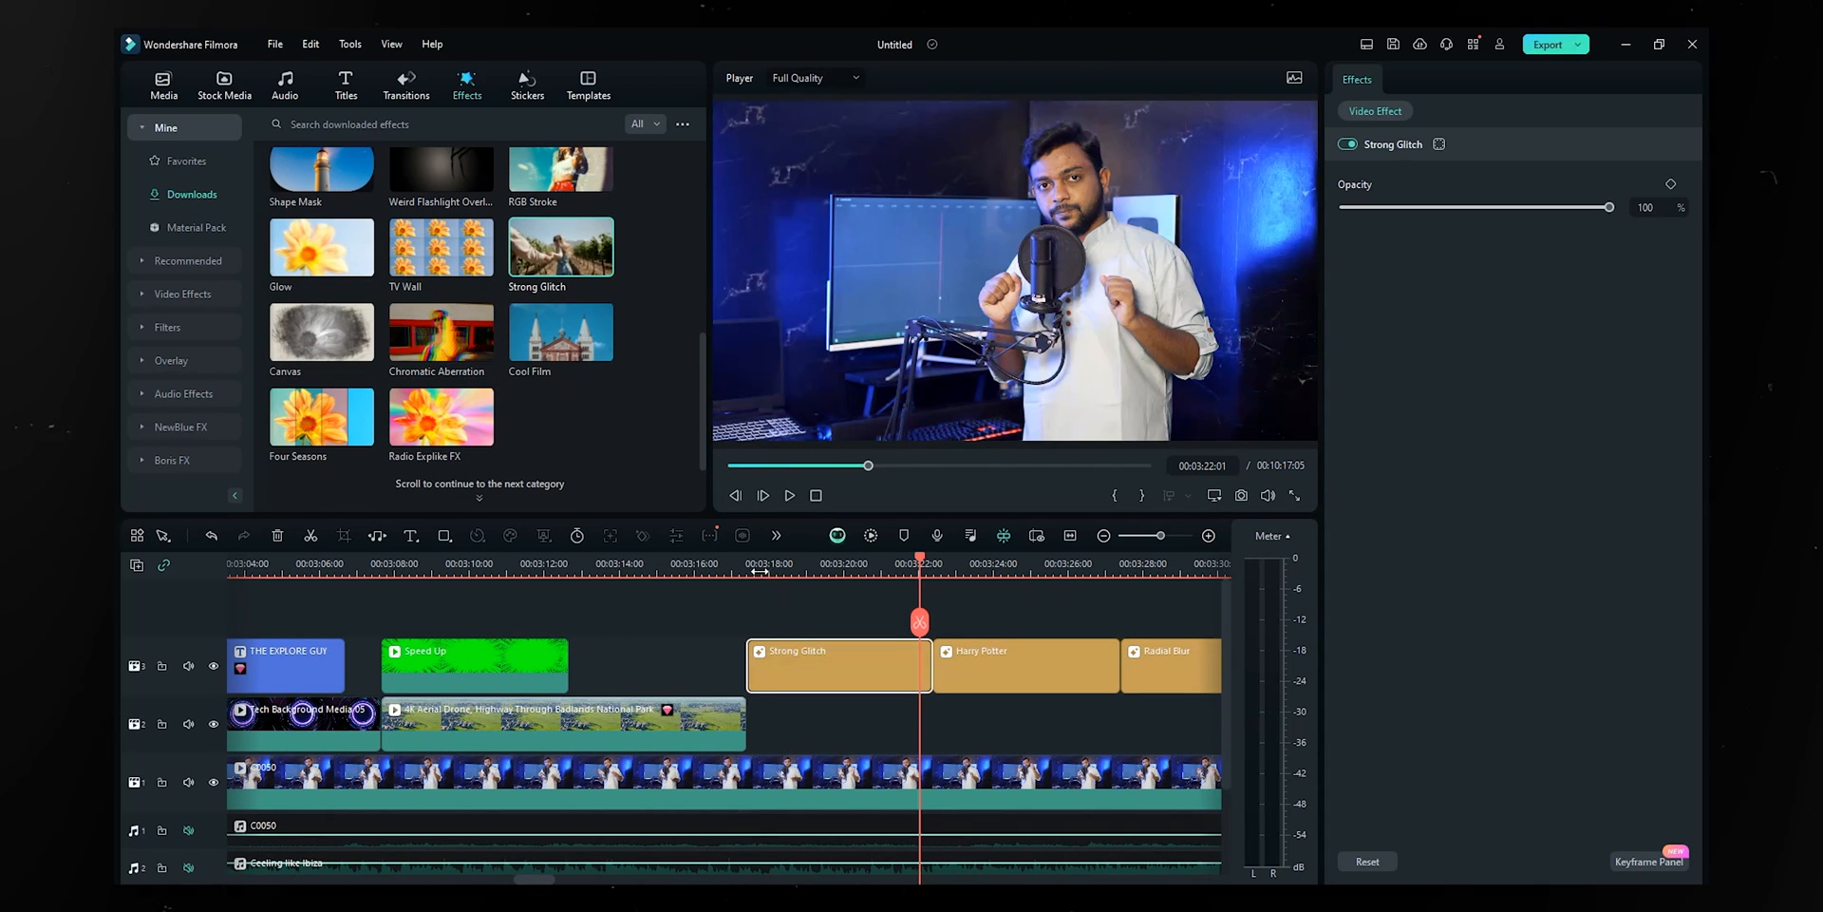
left_click(760, 570)
key("space")
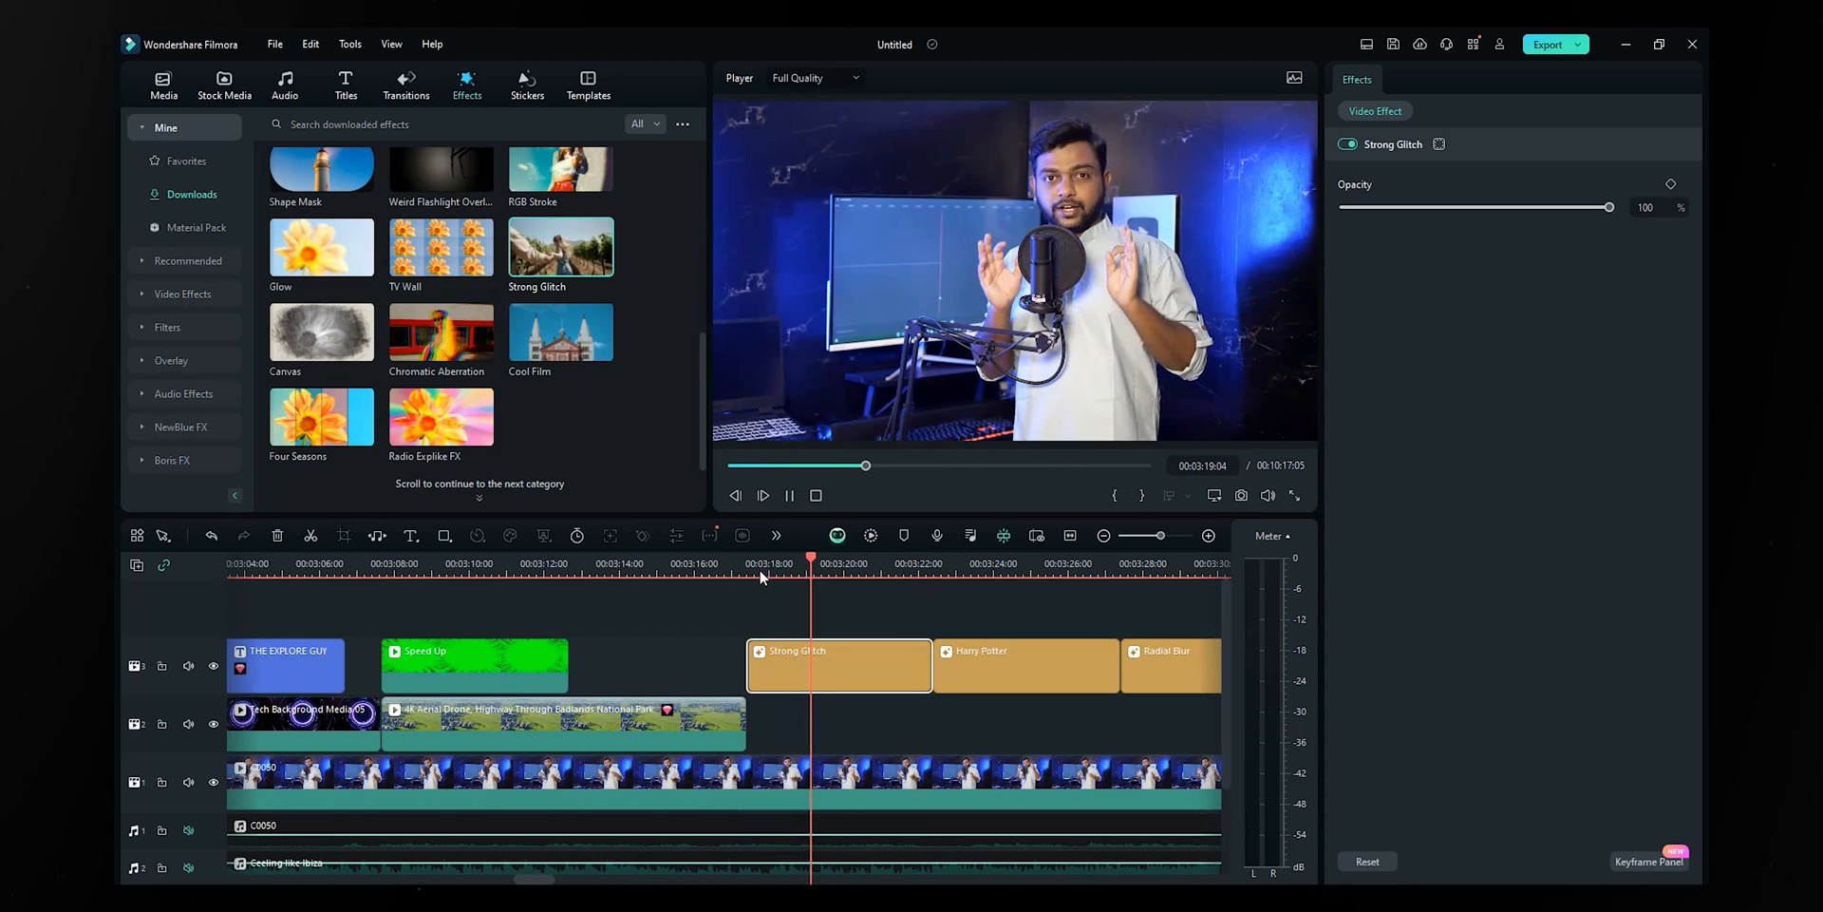
key("space")
- Add Four Seasons to track 3, then try Radio Explike FX before it and undo it
left_click_drag(366, 439, 700, 588)
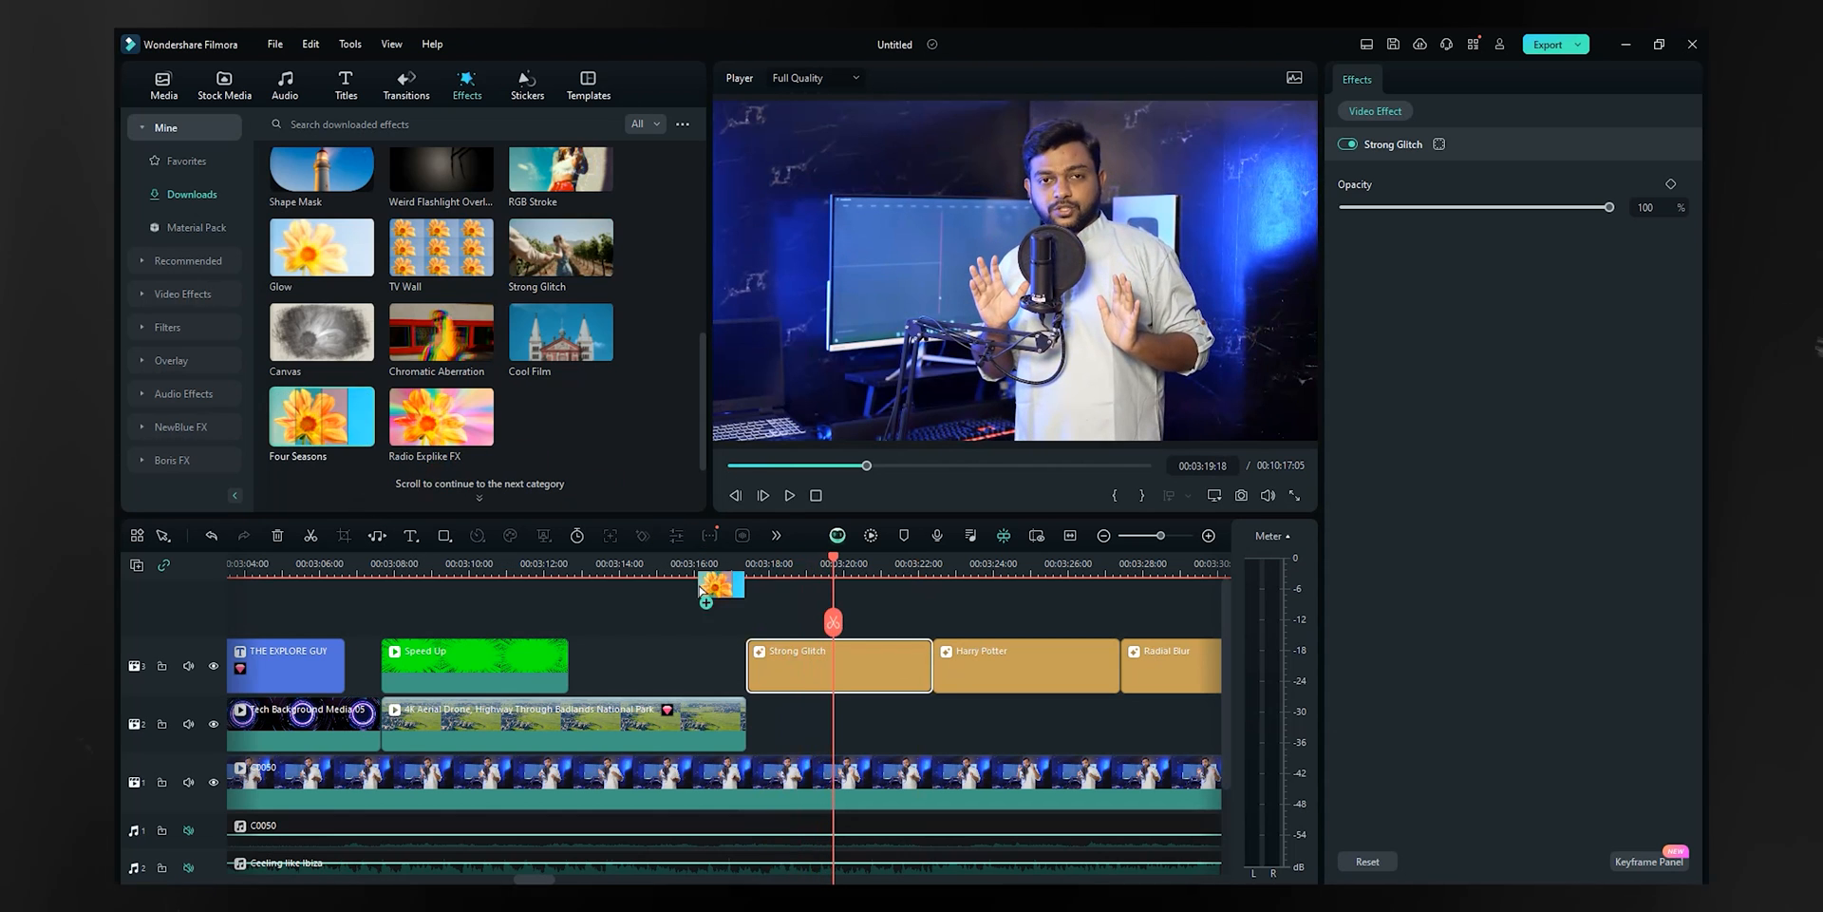
left_click(764, 567)
key("space")
key("space")
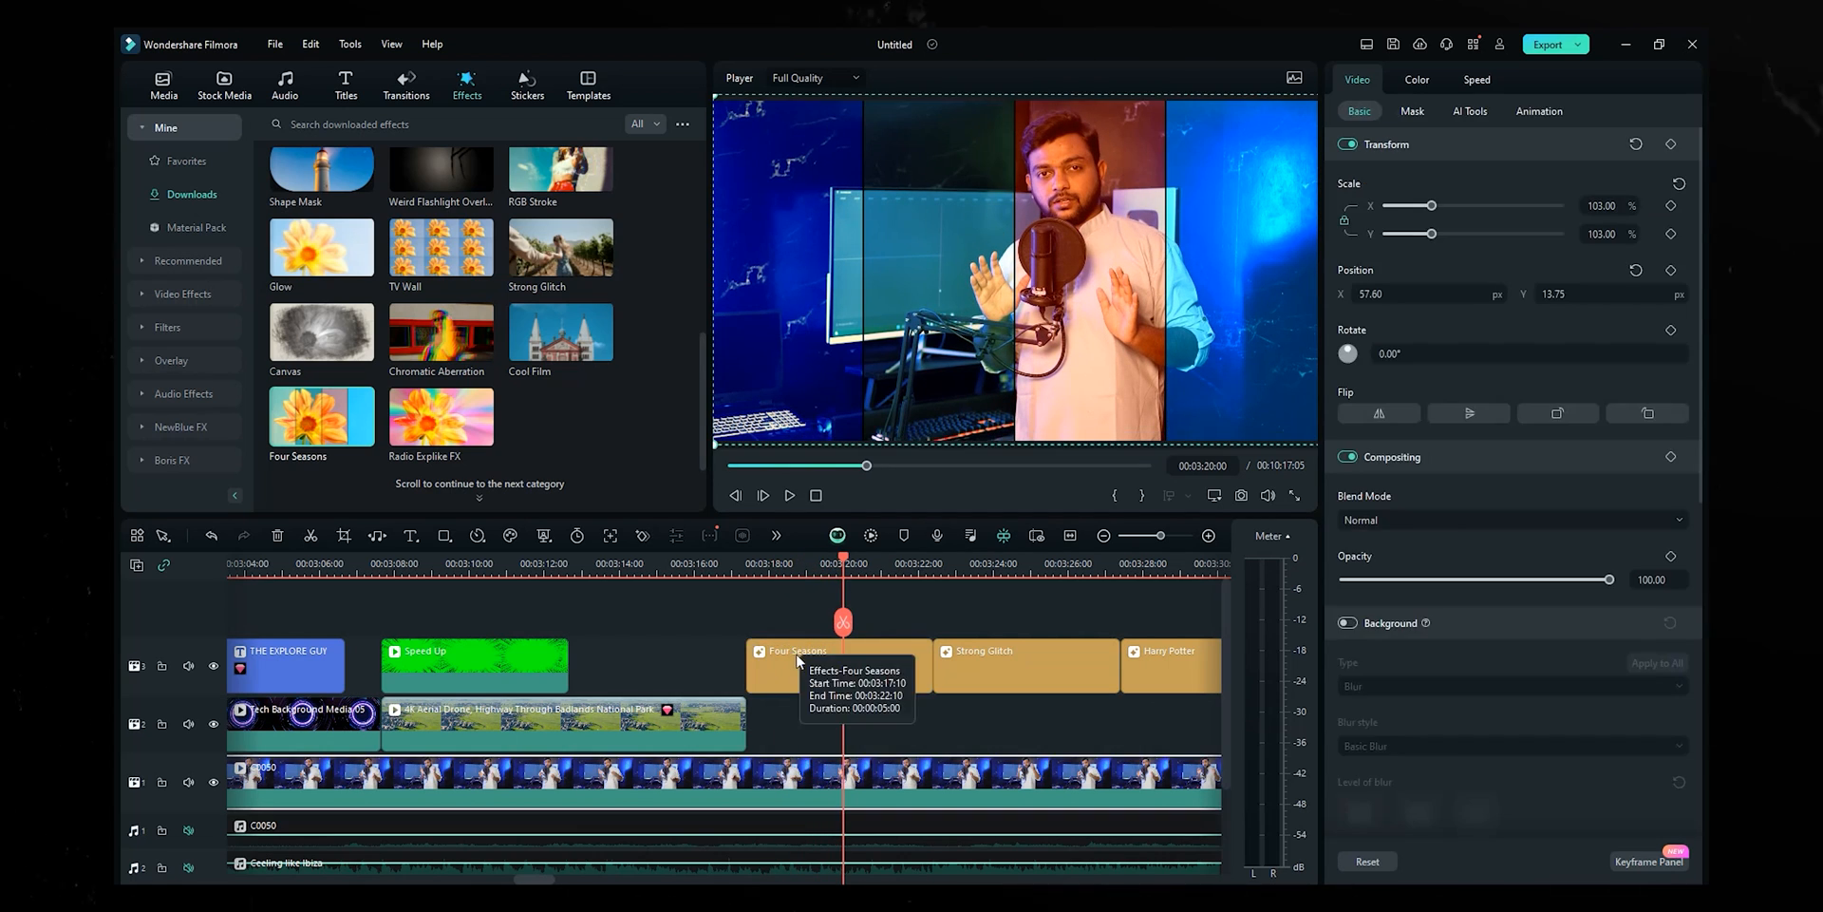
left_click(798, 658)
left_click_drag(751, 664, 753, 664)
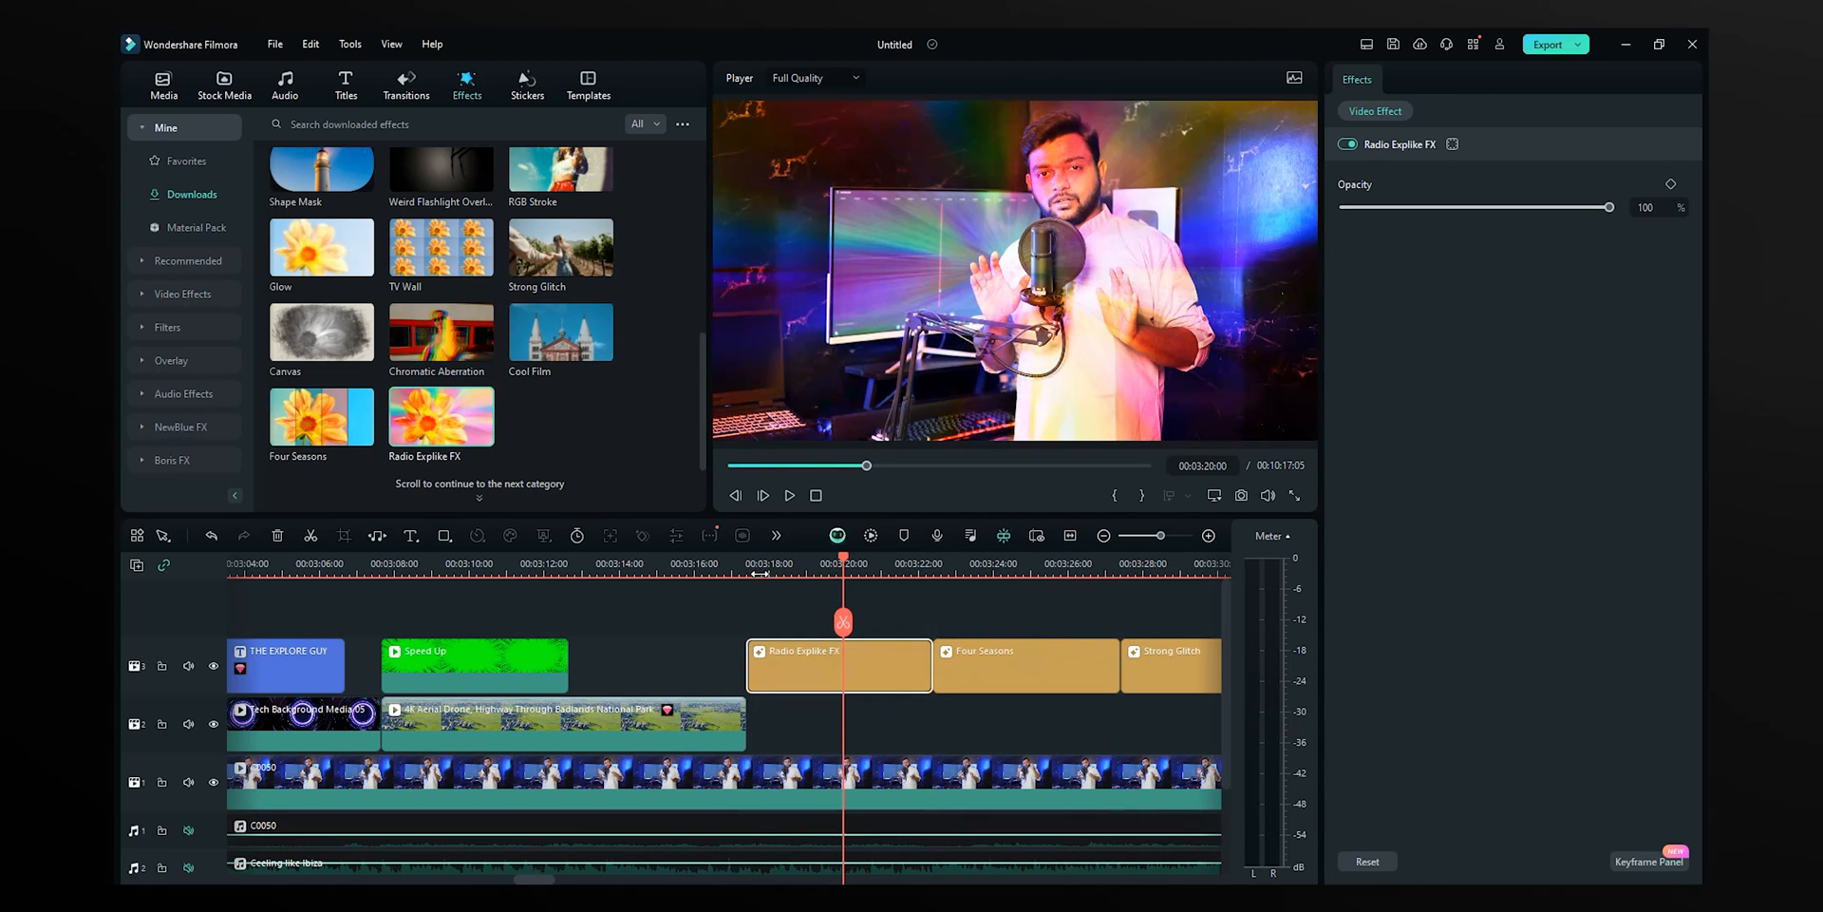
left_click(759, 567)
key("space")
- Put the Canvas effect before Four Seasons and lower its strength to 49
key("space")
key("ctrl+z")
left_click_drag(321, 340, 329, 365)
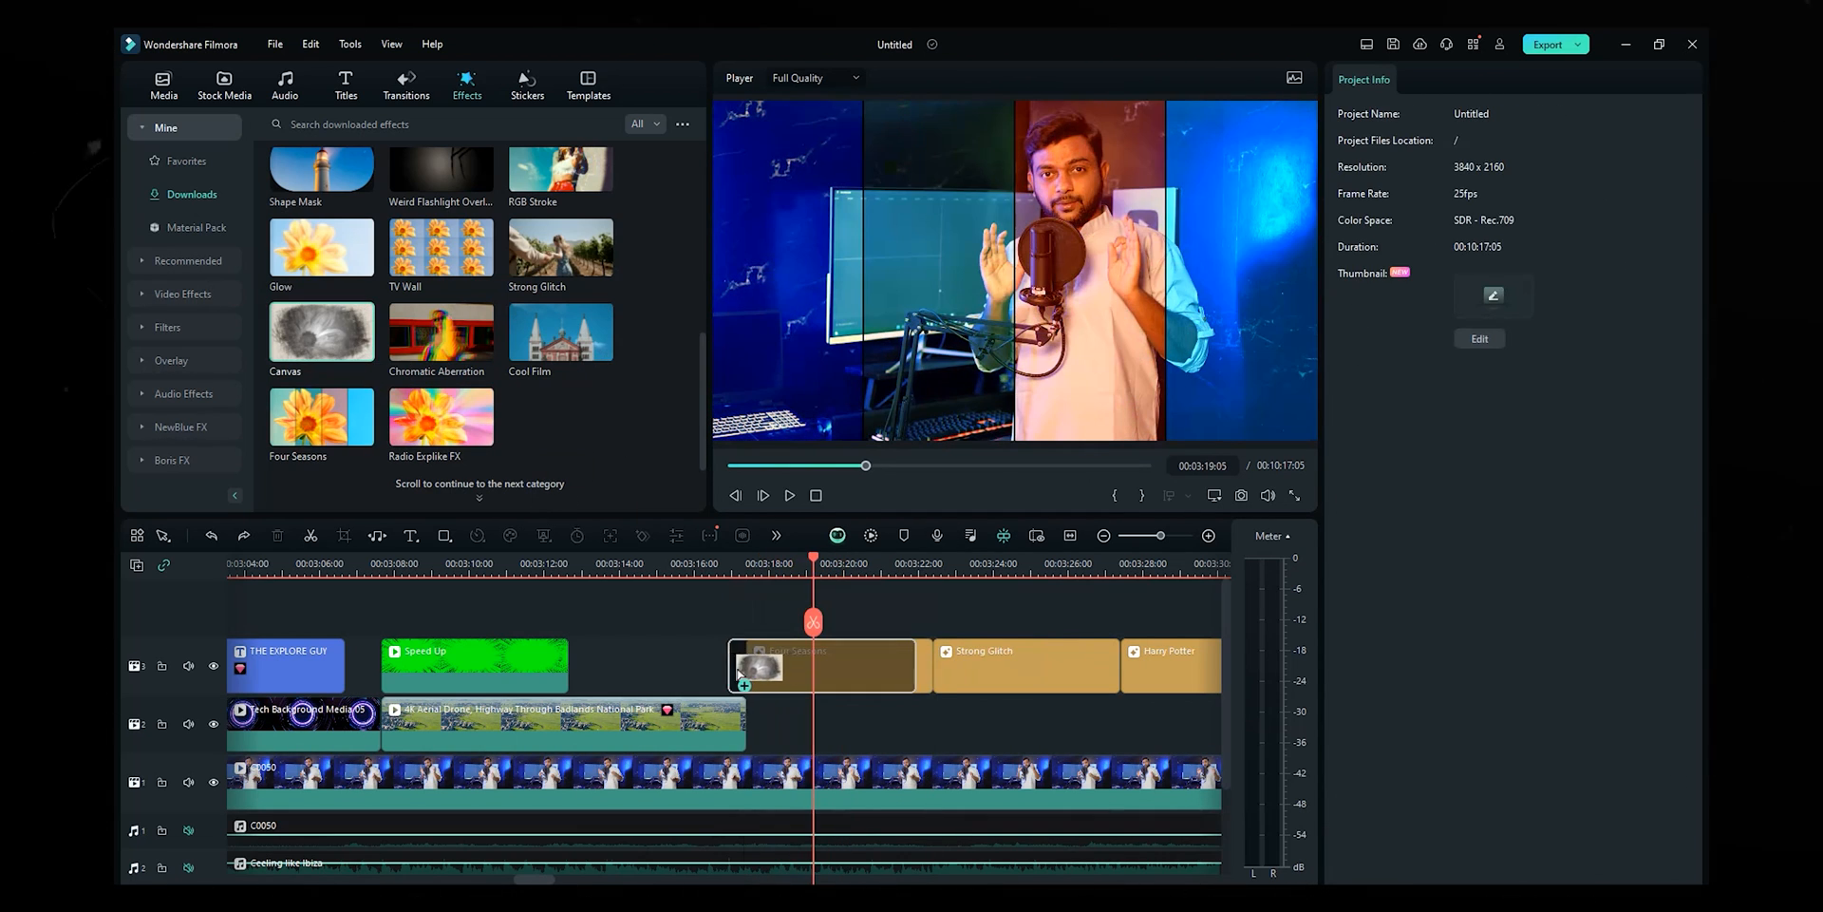
left_click_drag(740, 675, 749, 670)
key("space")
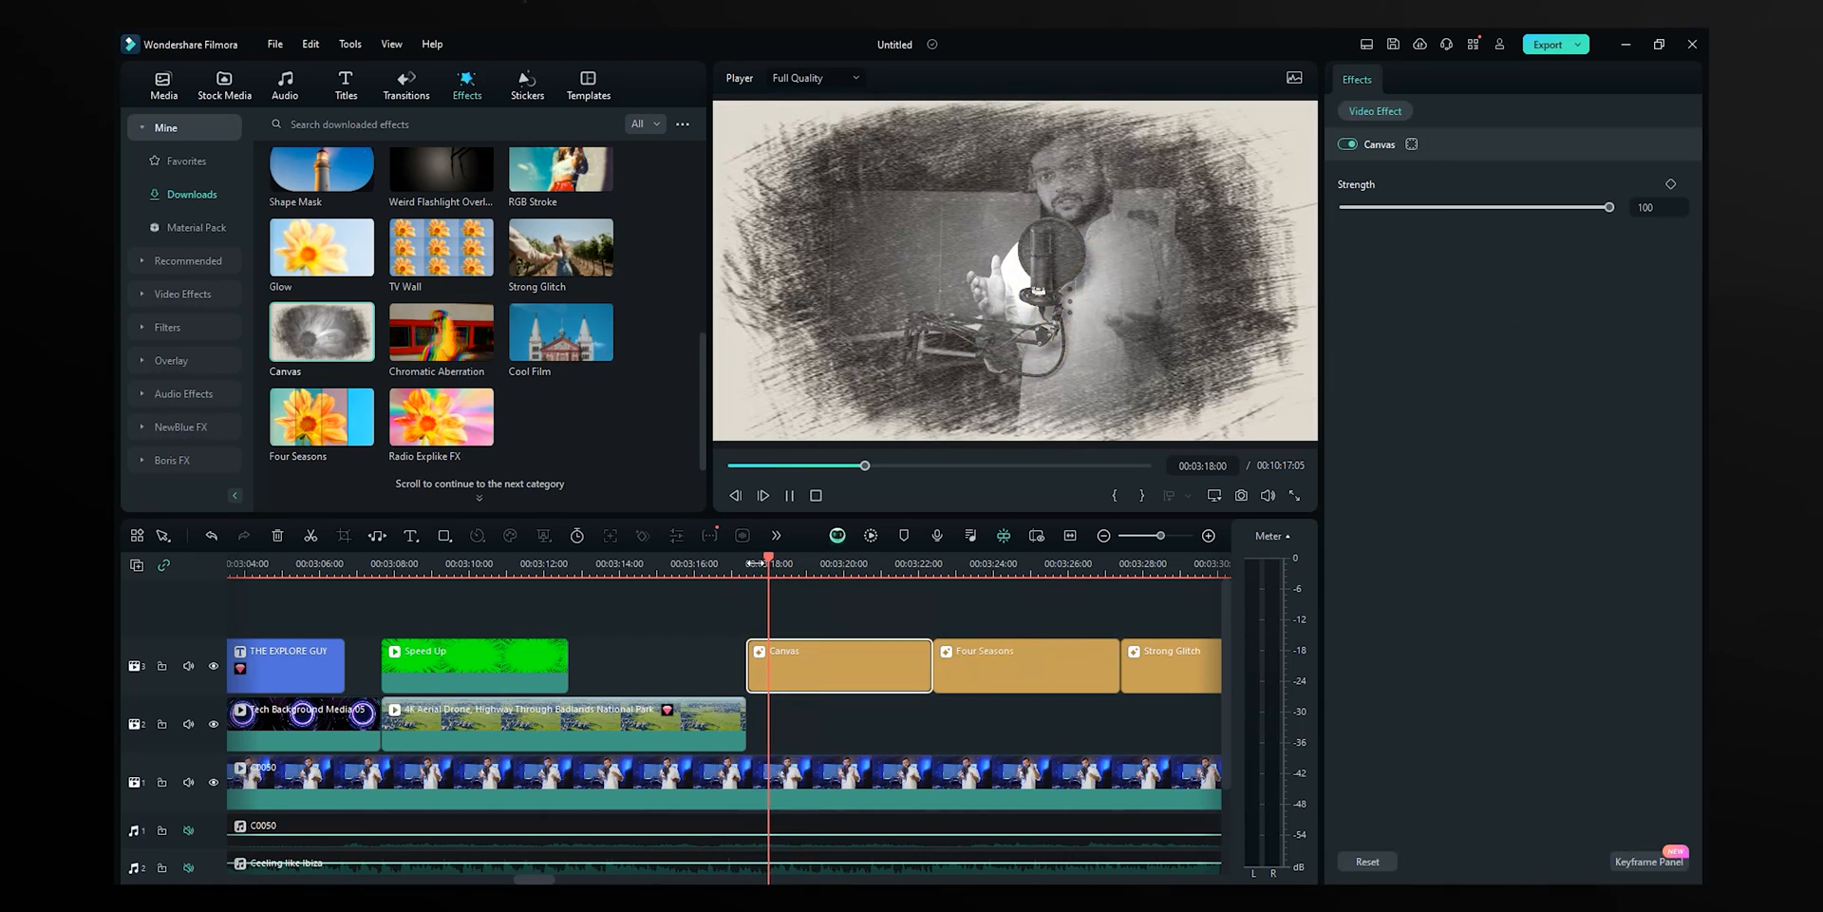
mouse_move(1609, 207)
left_mouse_down()
mouse_move(1343, 214)
mouse_move(1501, 210)
mouse_move(1421, 214)
mouse_move(1490, 209)
mouse_move(1474, 209)
left_mouse_up()
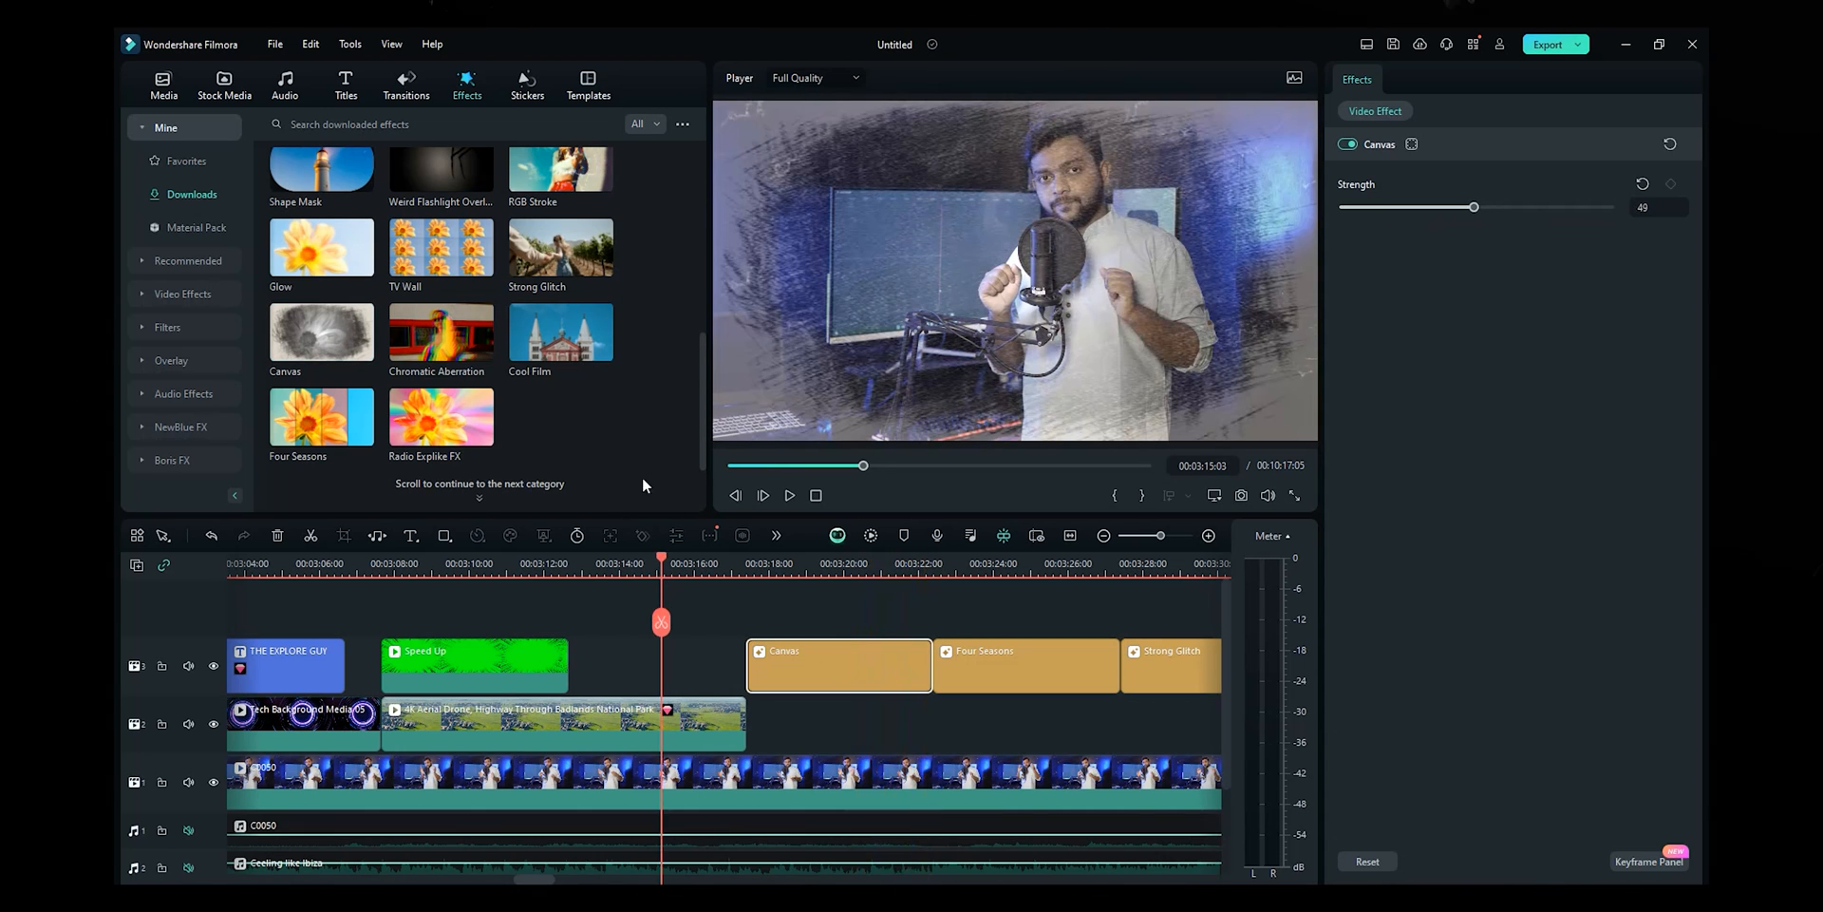
- Add Weird Flashlight Overlay 08 at about 3:19 and play it back
scroll(642, 480, "up", 3)
left_click_drag(442, 433, 753, 667)
left_click(1042, 517)
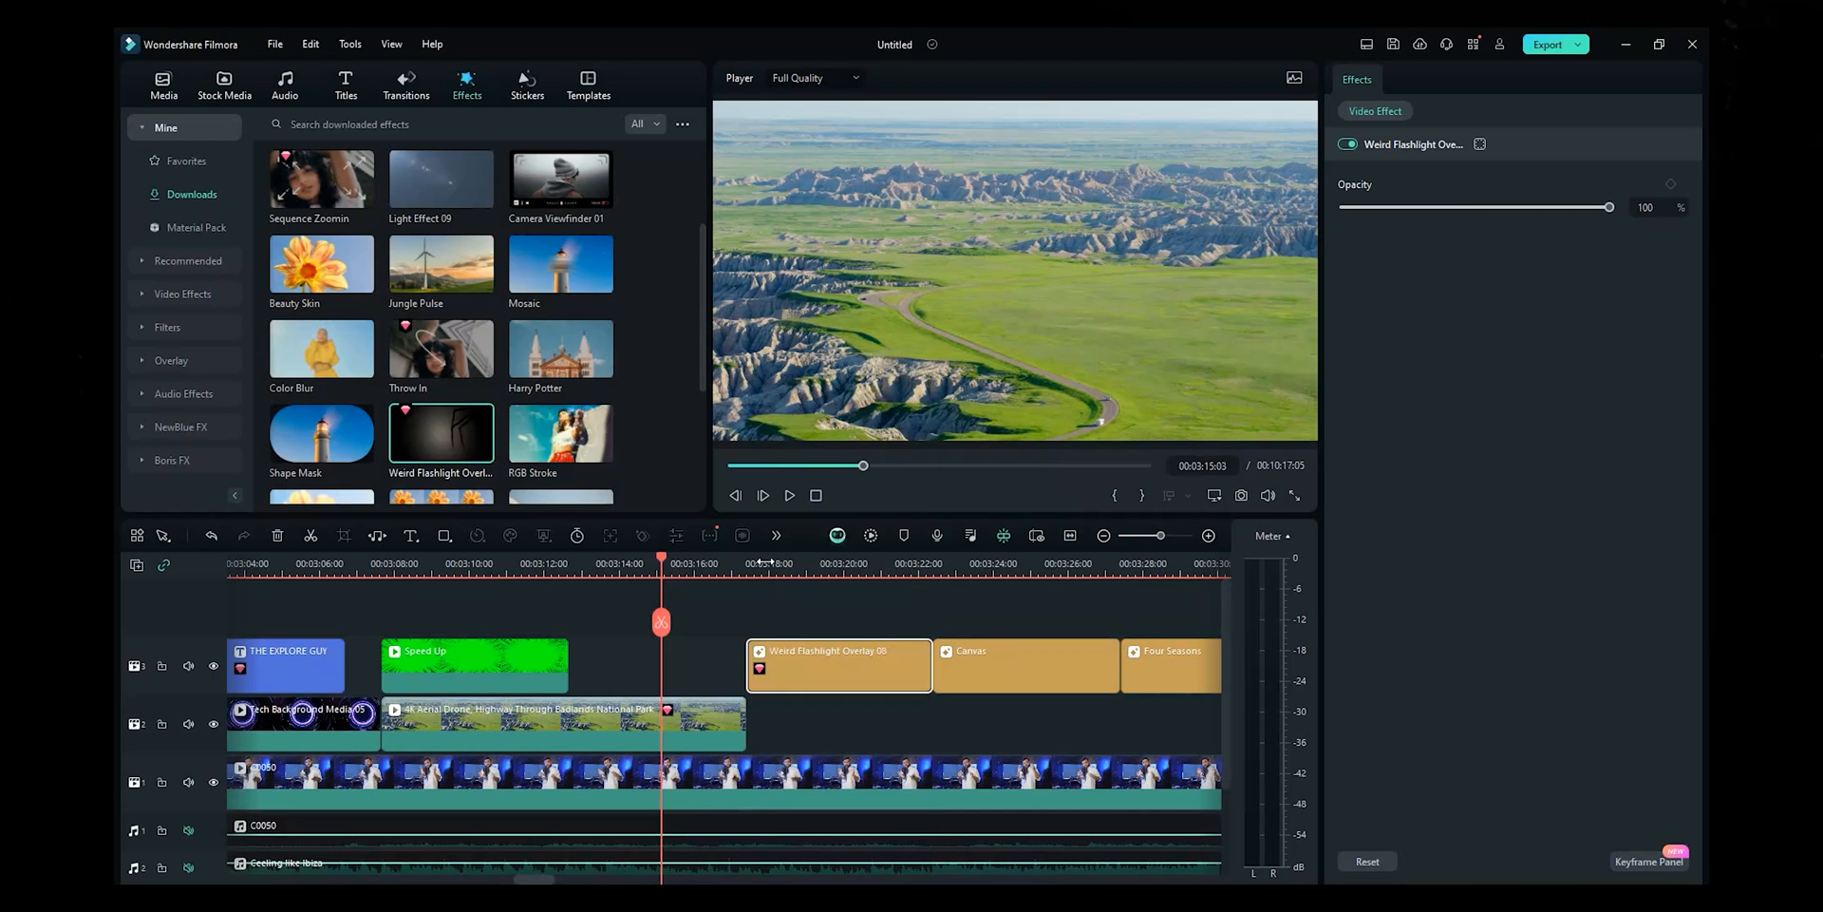
left_click(760, 561)
key("space")
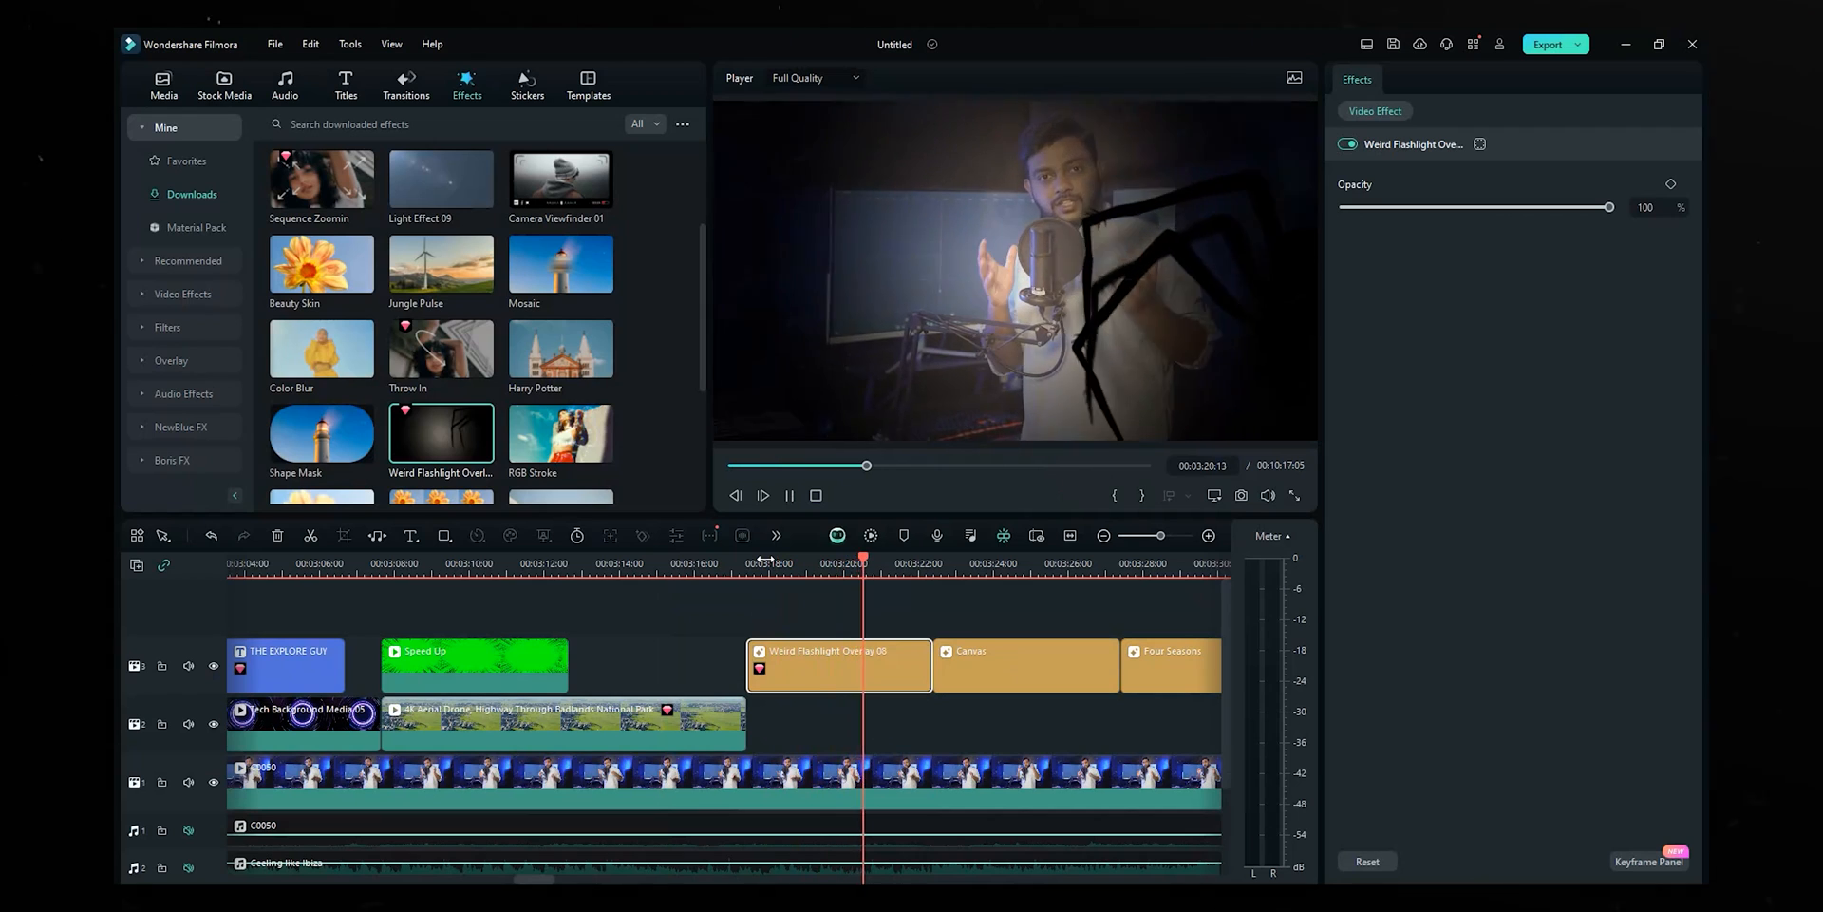
key("space")
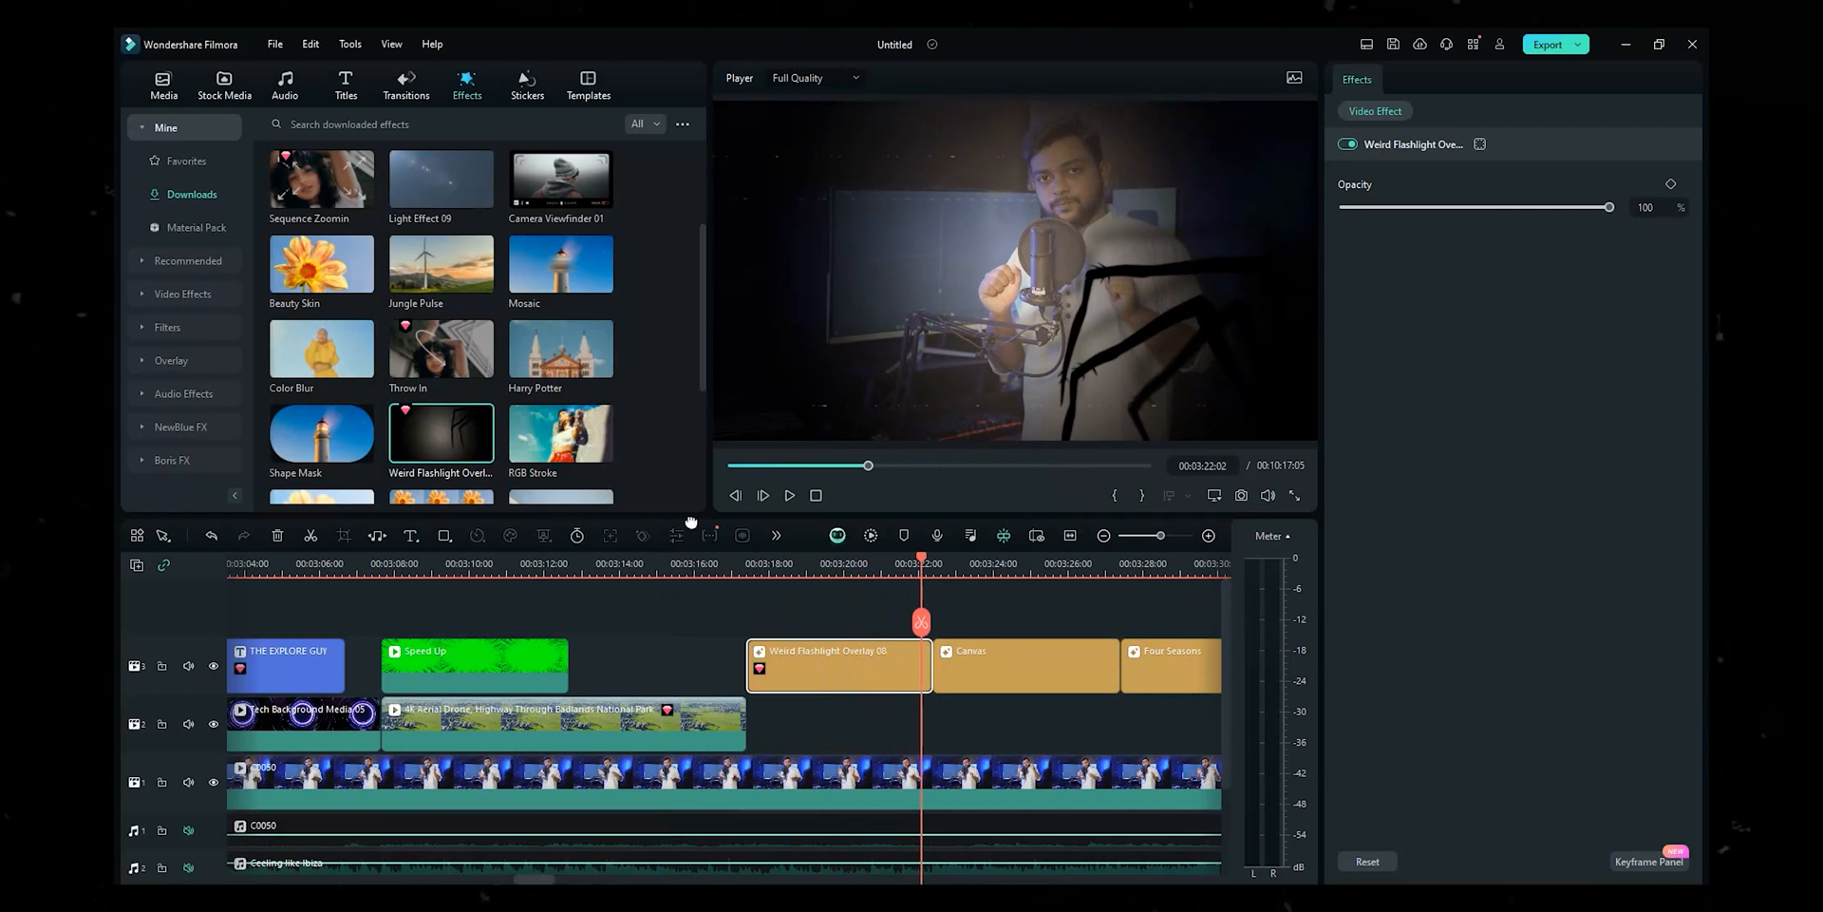
- Browse the favourite and trending recommended effects
scroll(442, 352, "up", 3)
left_click(186, 161)
scroll(390, 345, "down", 5)
left_click(171, 263)
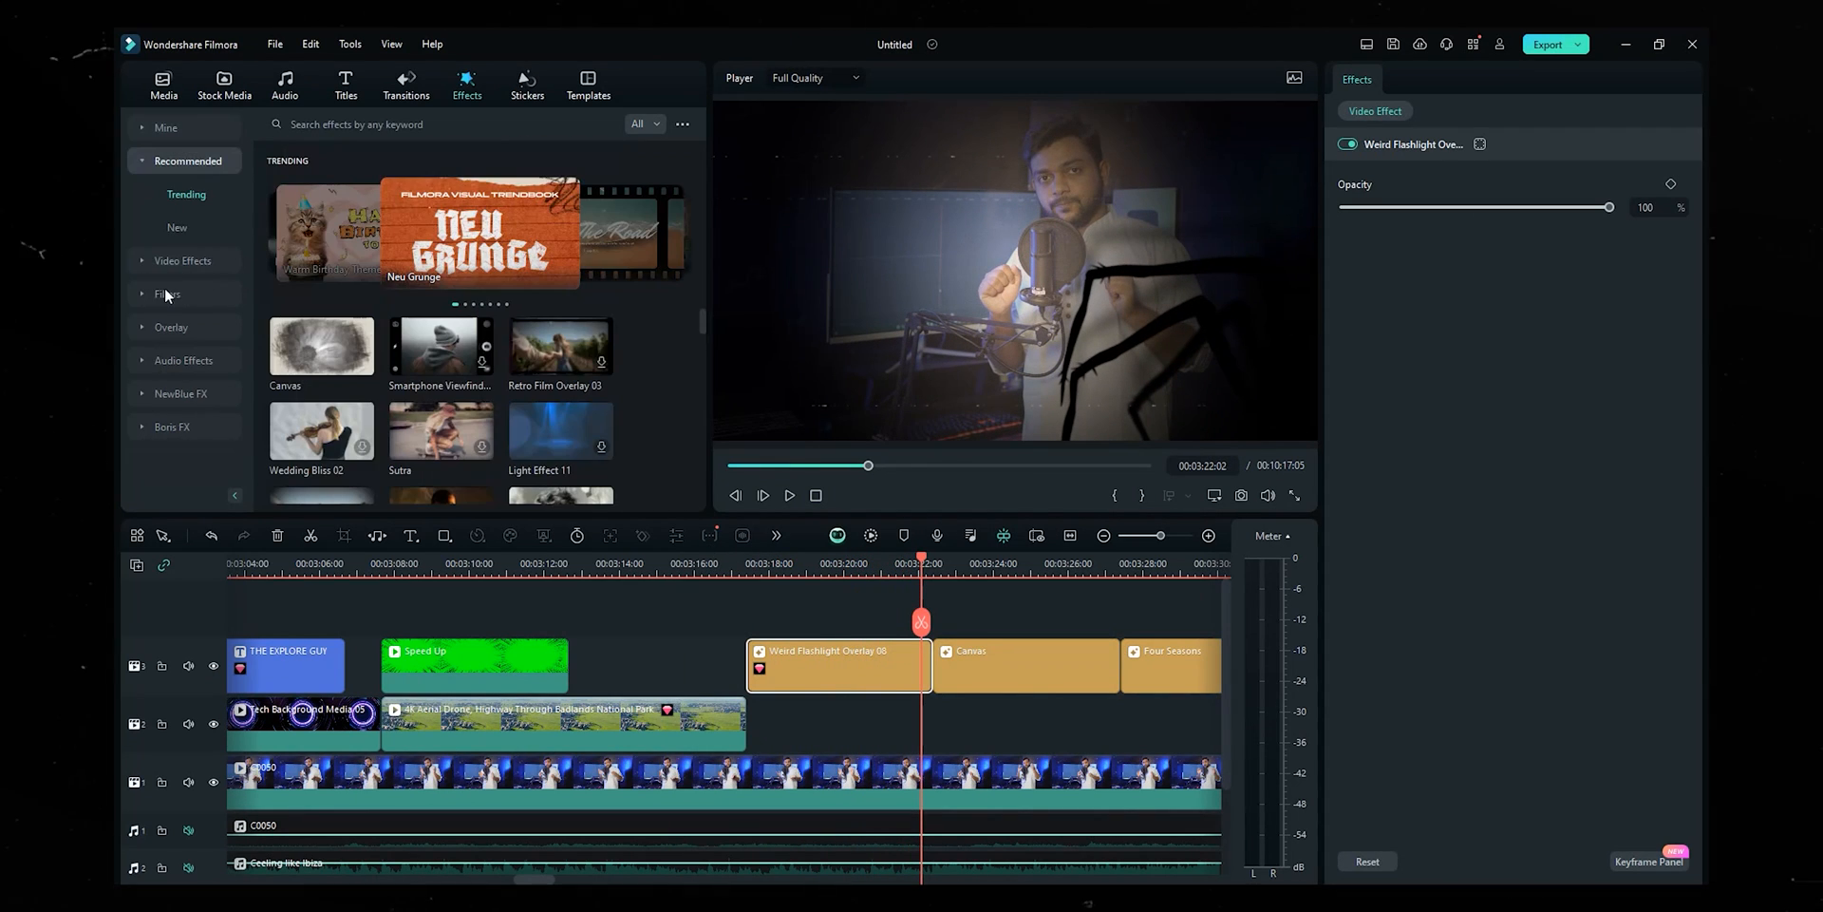
- Add Zoom Bounce from the Shake effects on a new track above track 3 and preview it
left_click(180, 264)
left_click(180, 259)
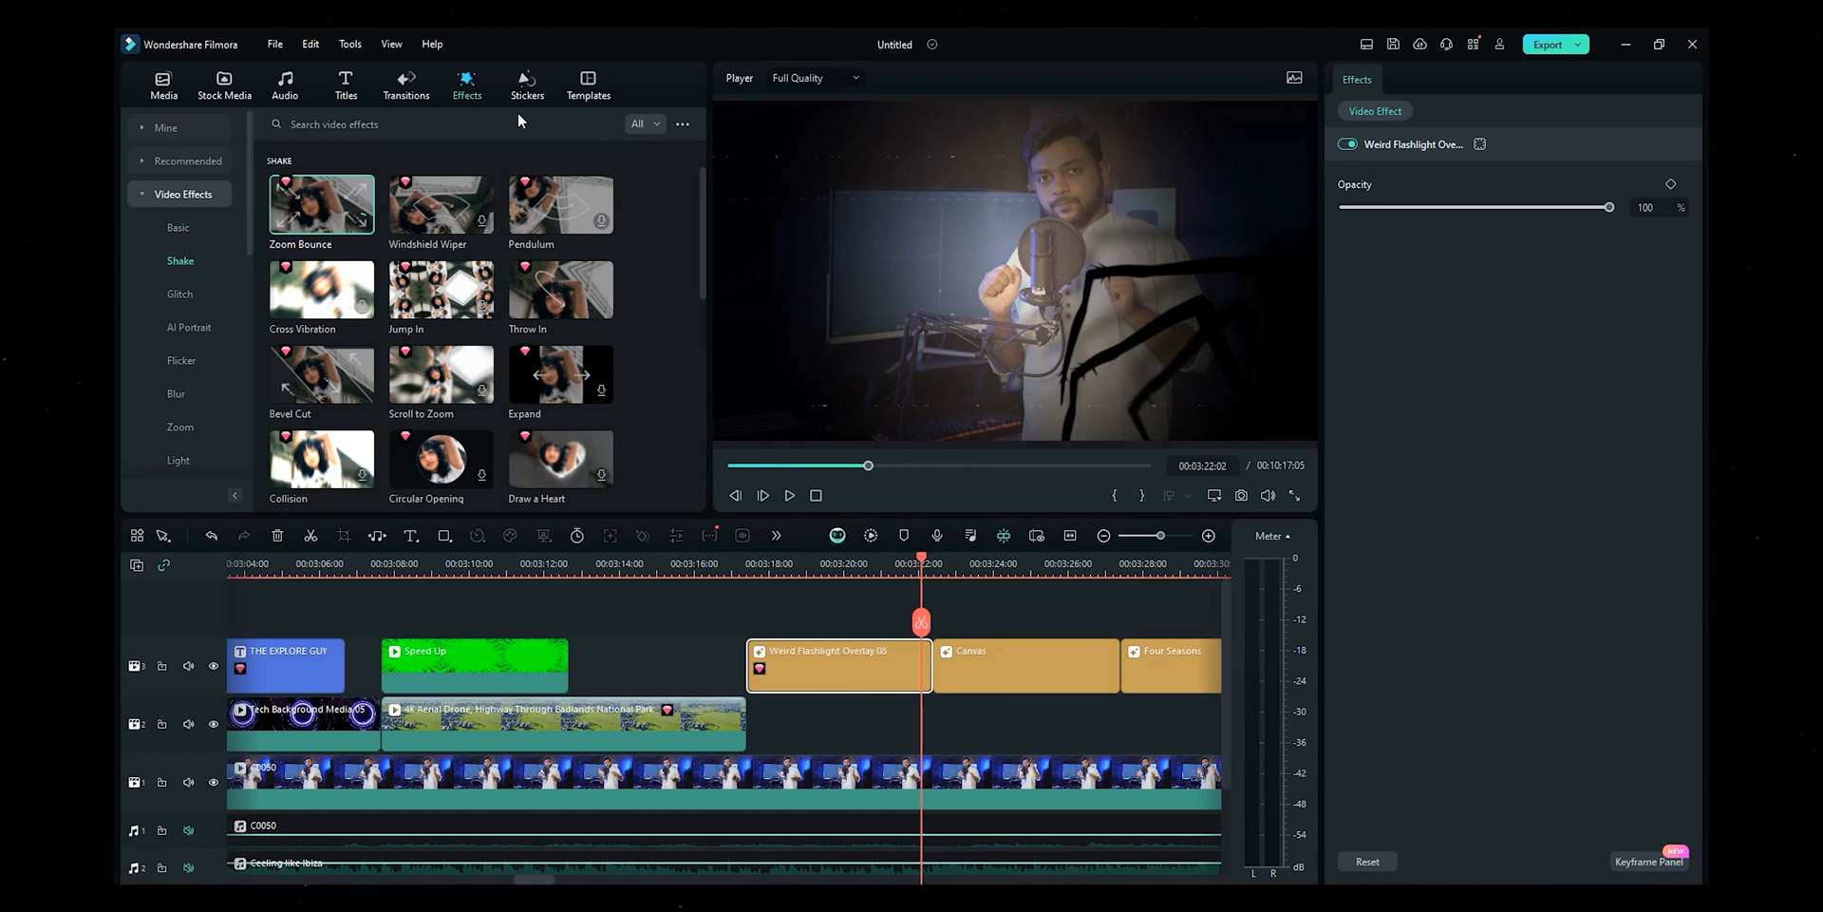
left_click(300, 415)
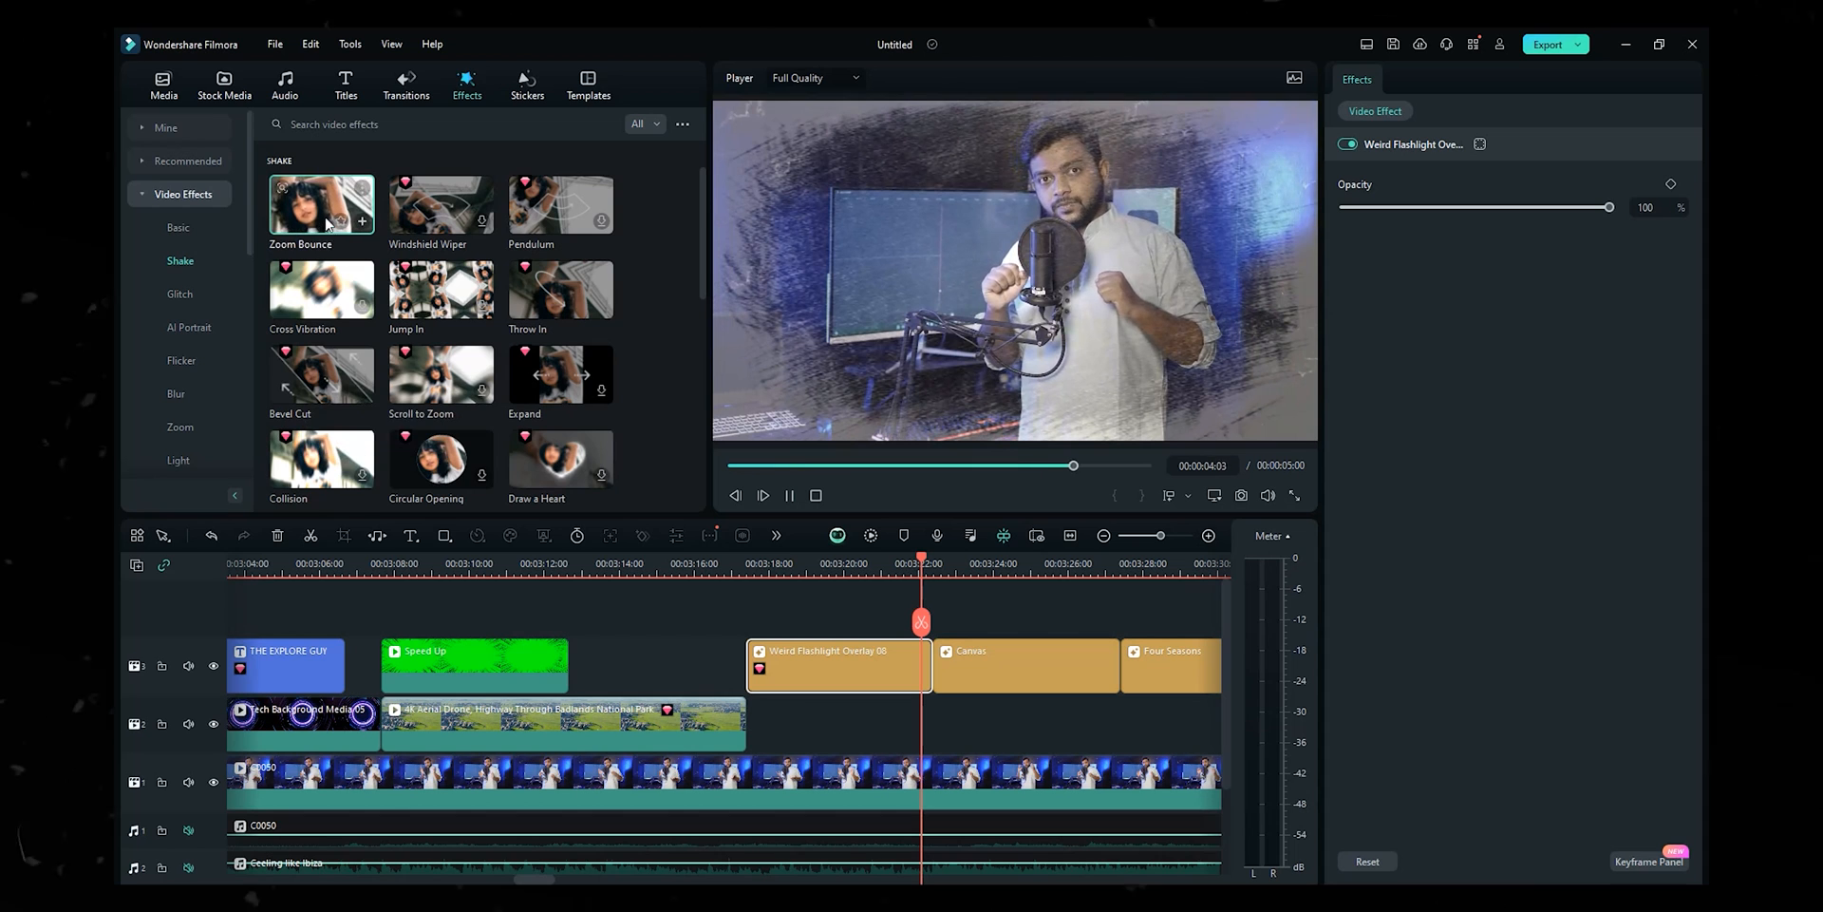
left_click_drag(332, 256, 746, 622)
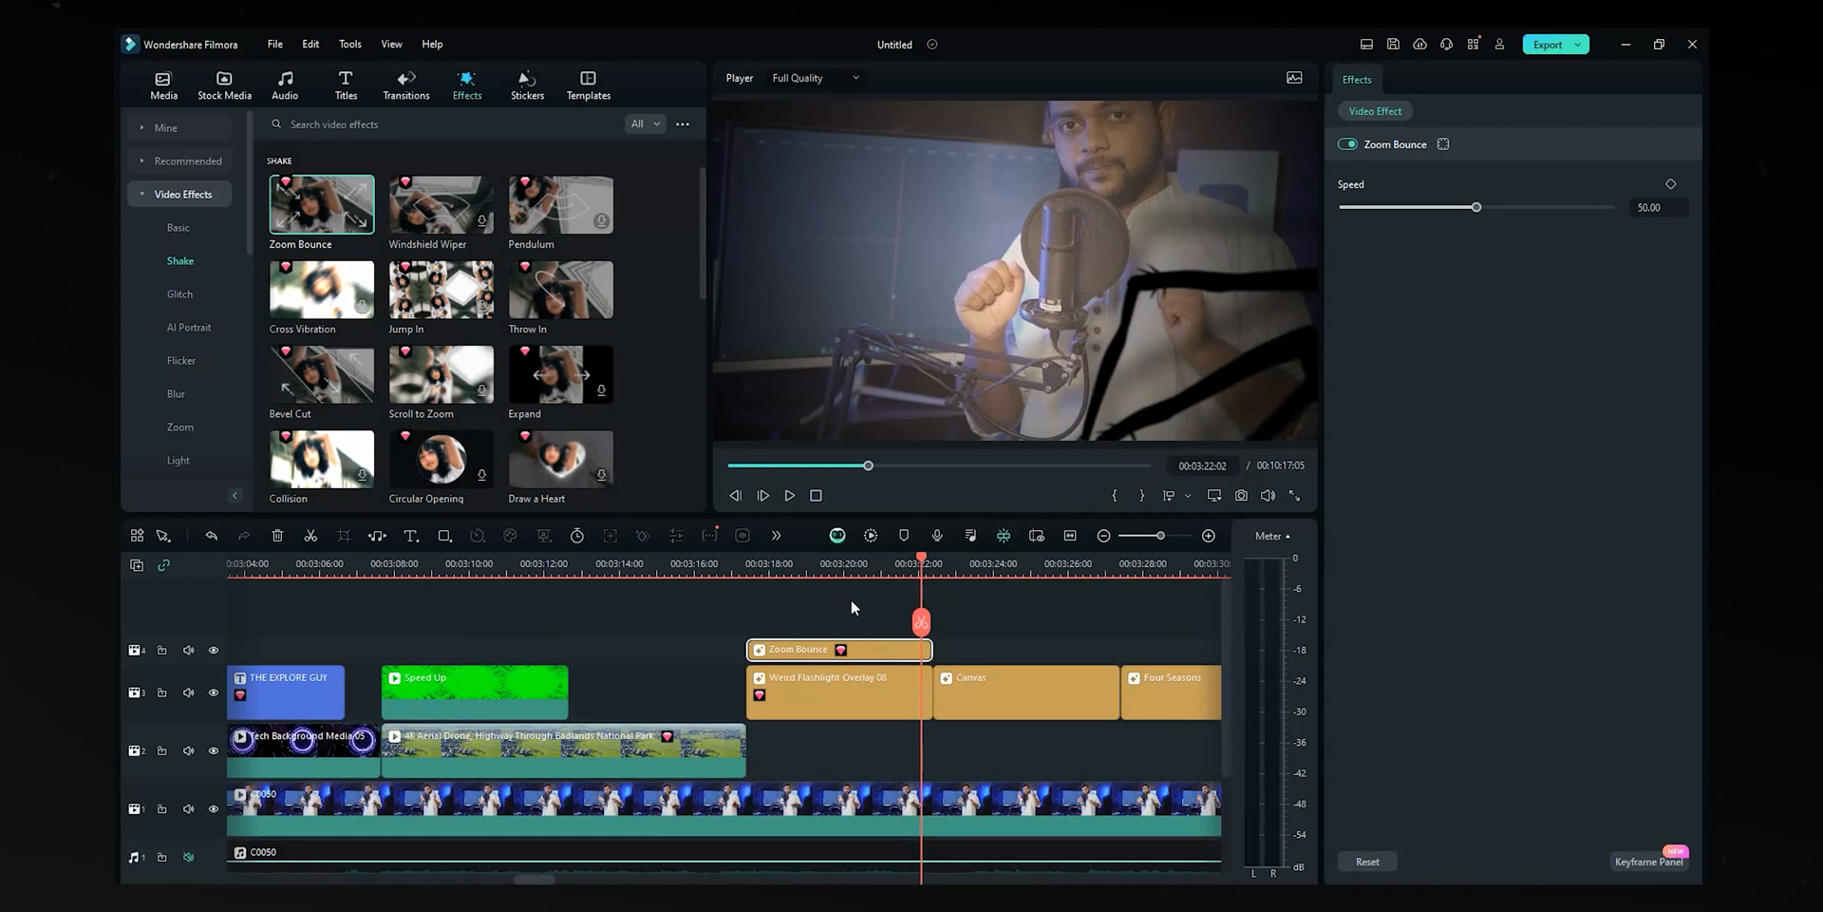
left_click(746, 563)
key("space")
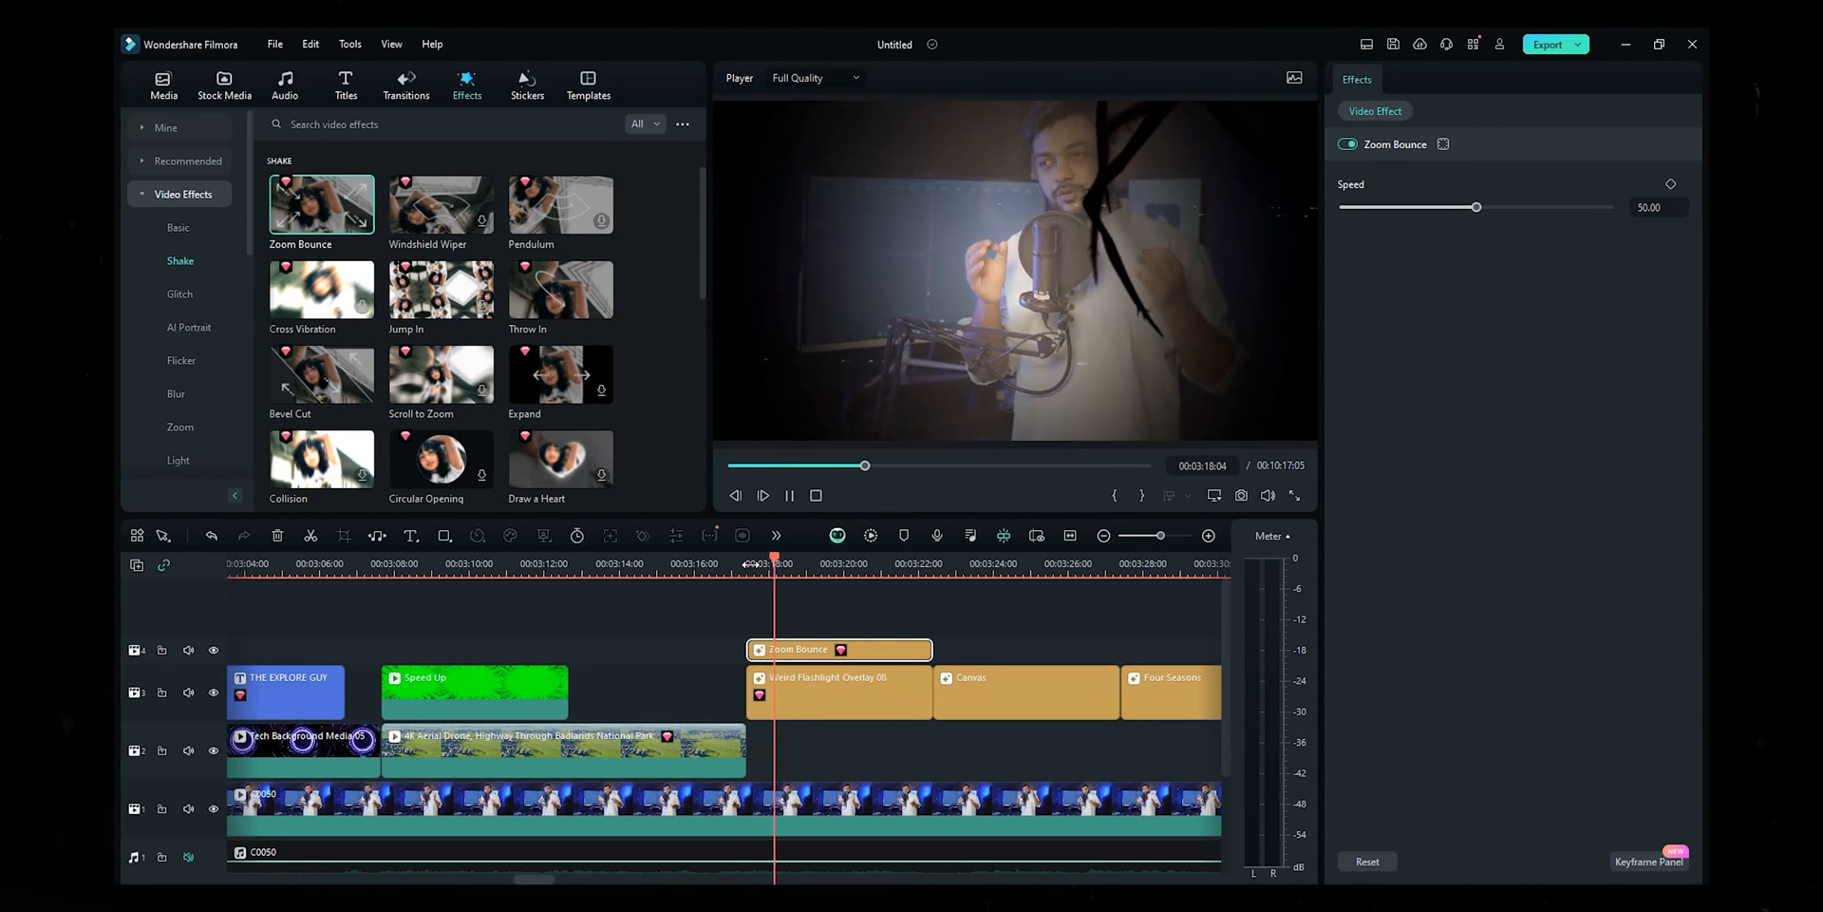
key("space")
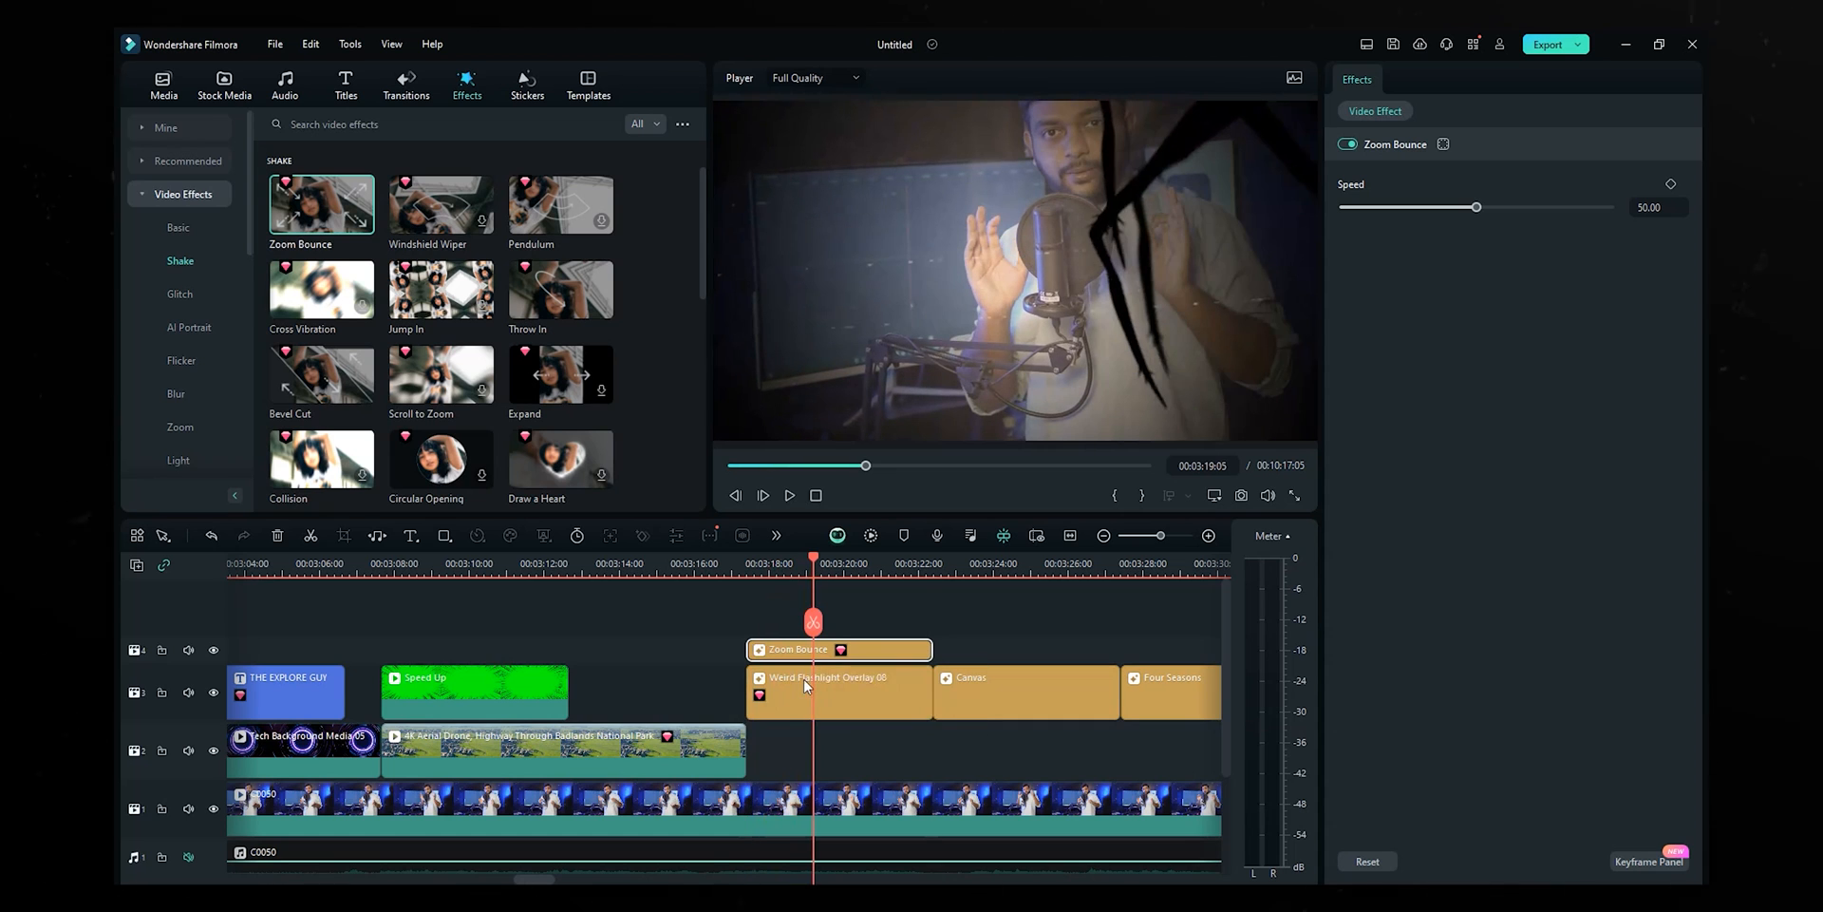
- Move Weird Flashlight Overlay 08 beside Zoom Bounce on the top track and replay the effects
left_click_drag(806, 664, 1060, 634)
key("ctrl+z")
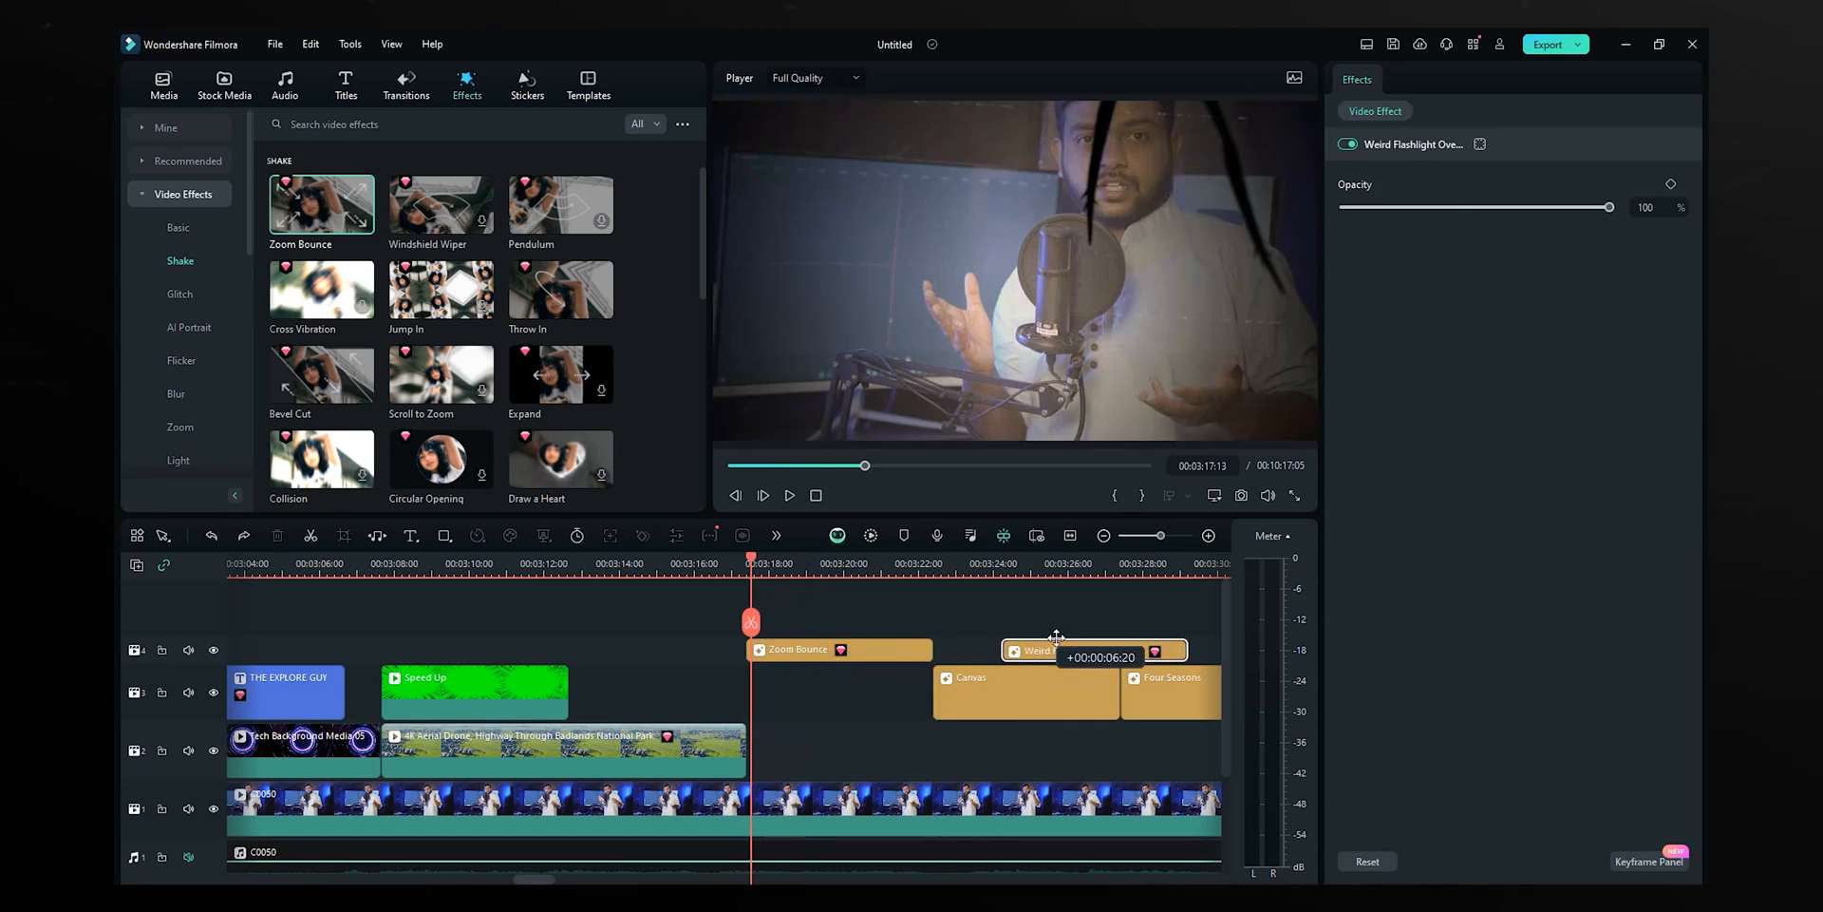
left_click(791, 646)
key("space")
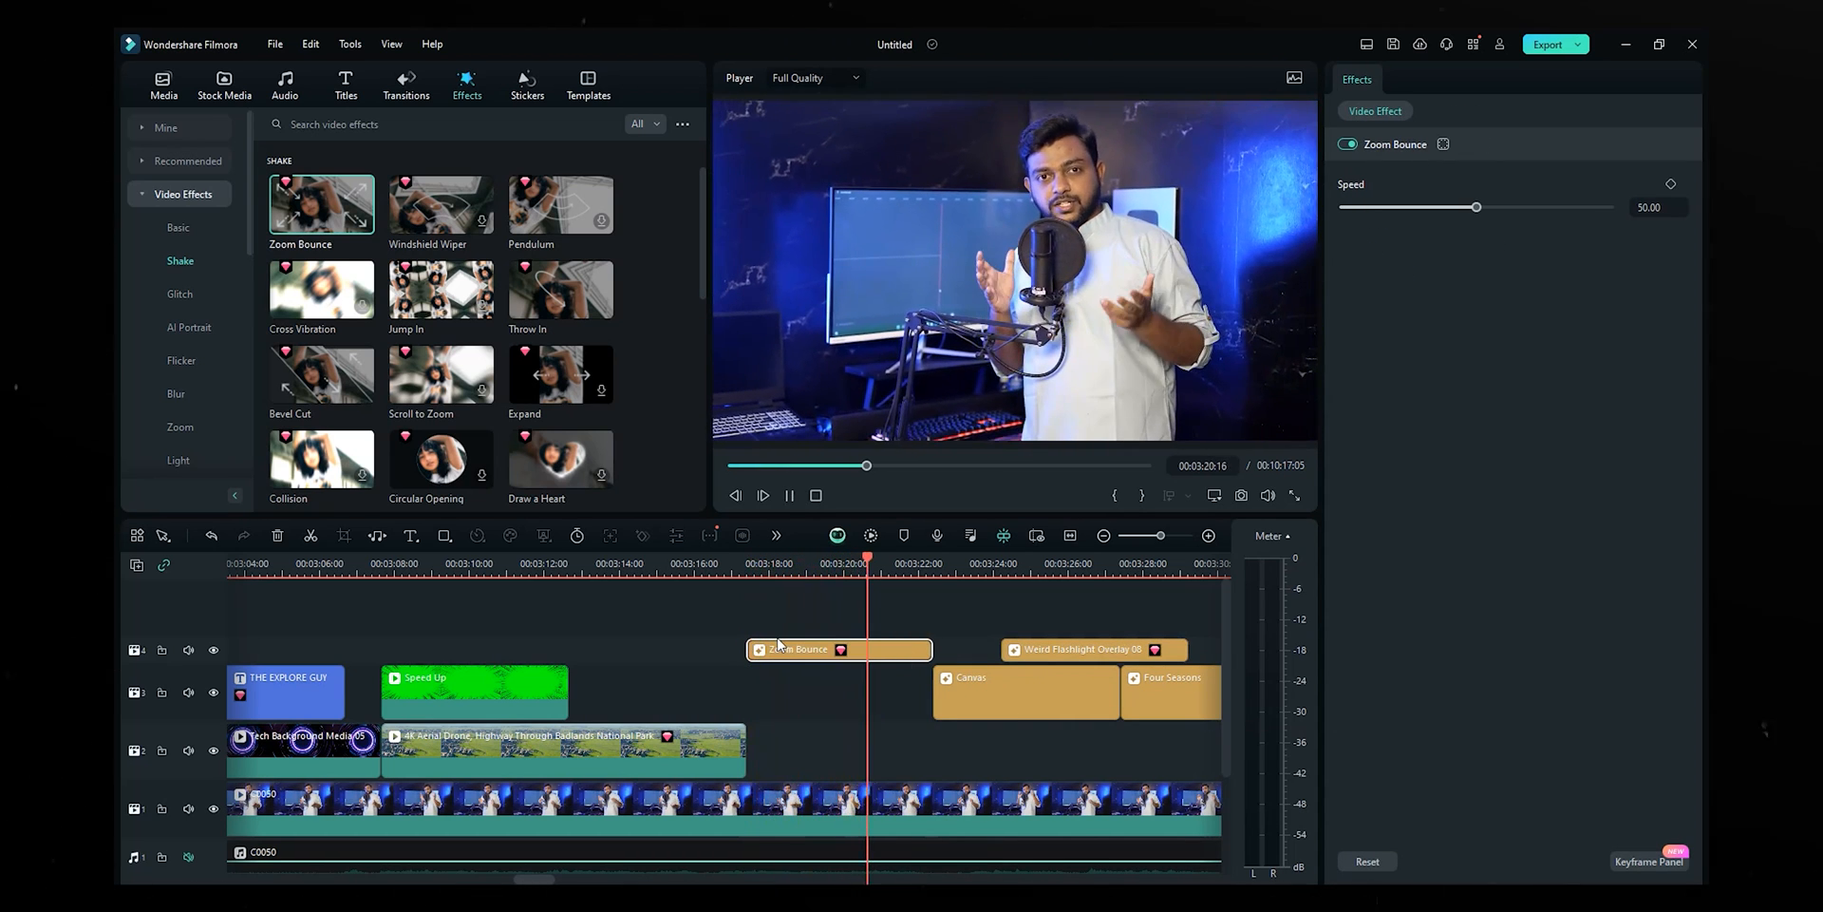
key("space")
left_click(520, 84)
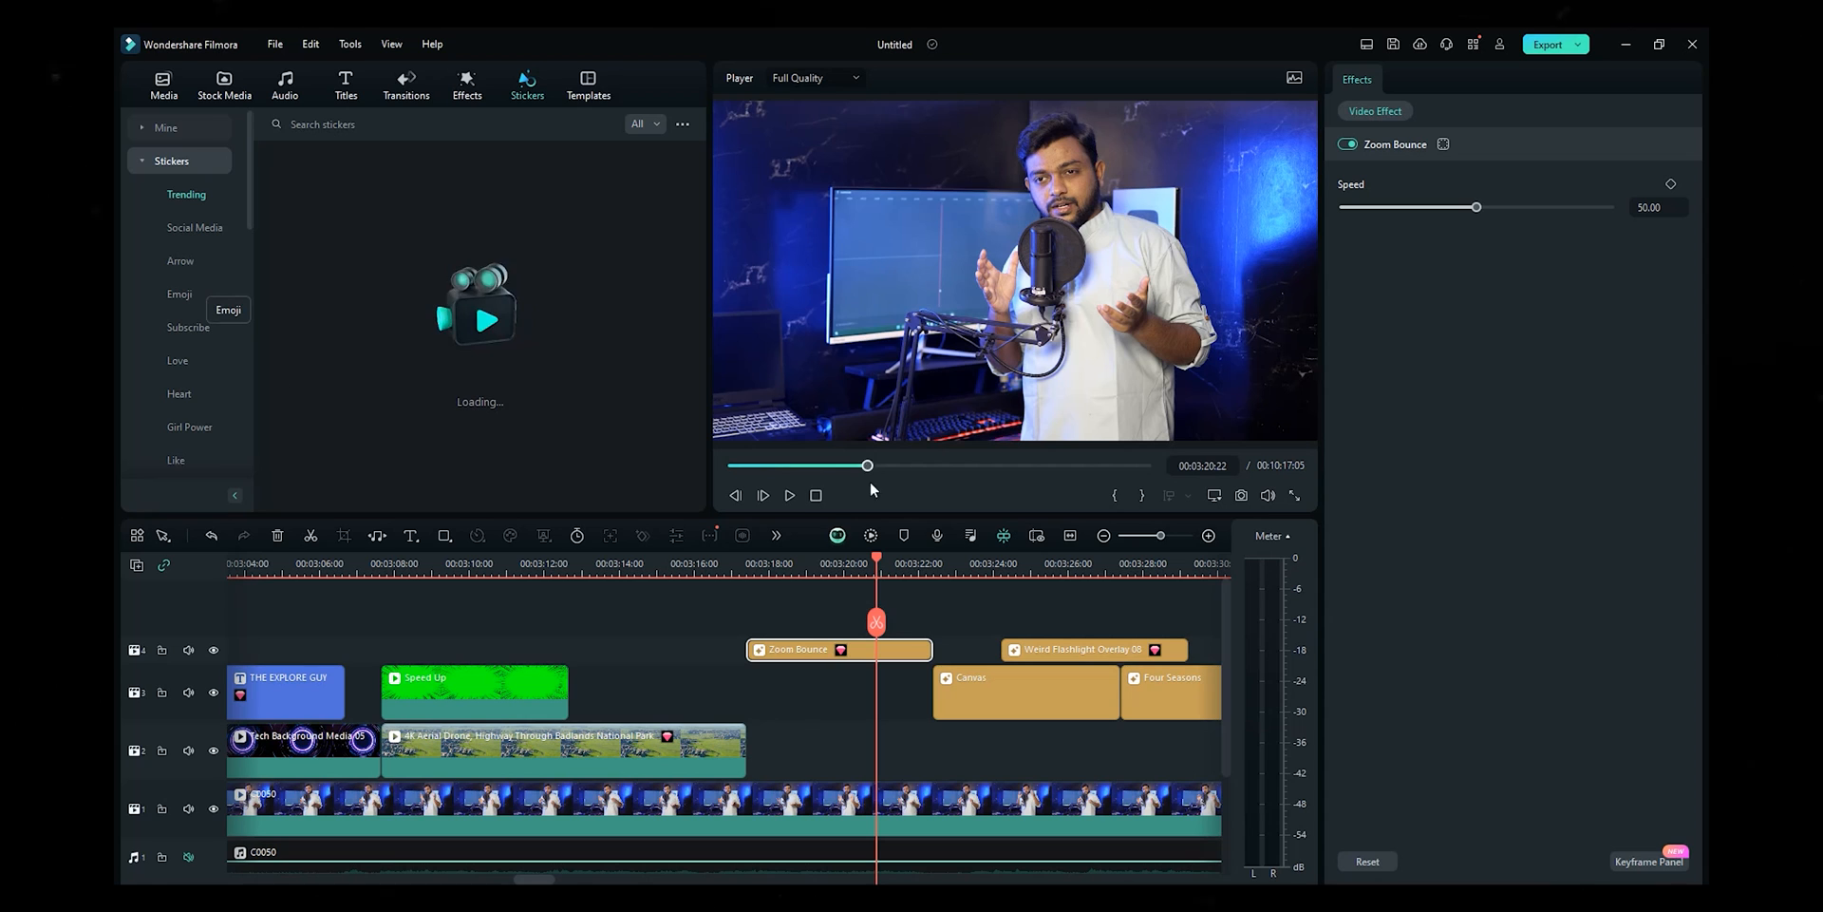
- Scale the Funny Emojis Pack Element 10 sticker to 54% and move it left to X -1049
left_click_drag(819, 649, 817, 687)
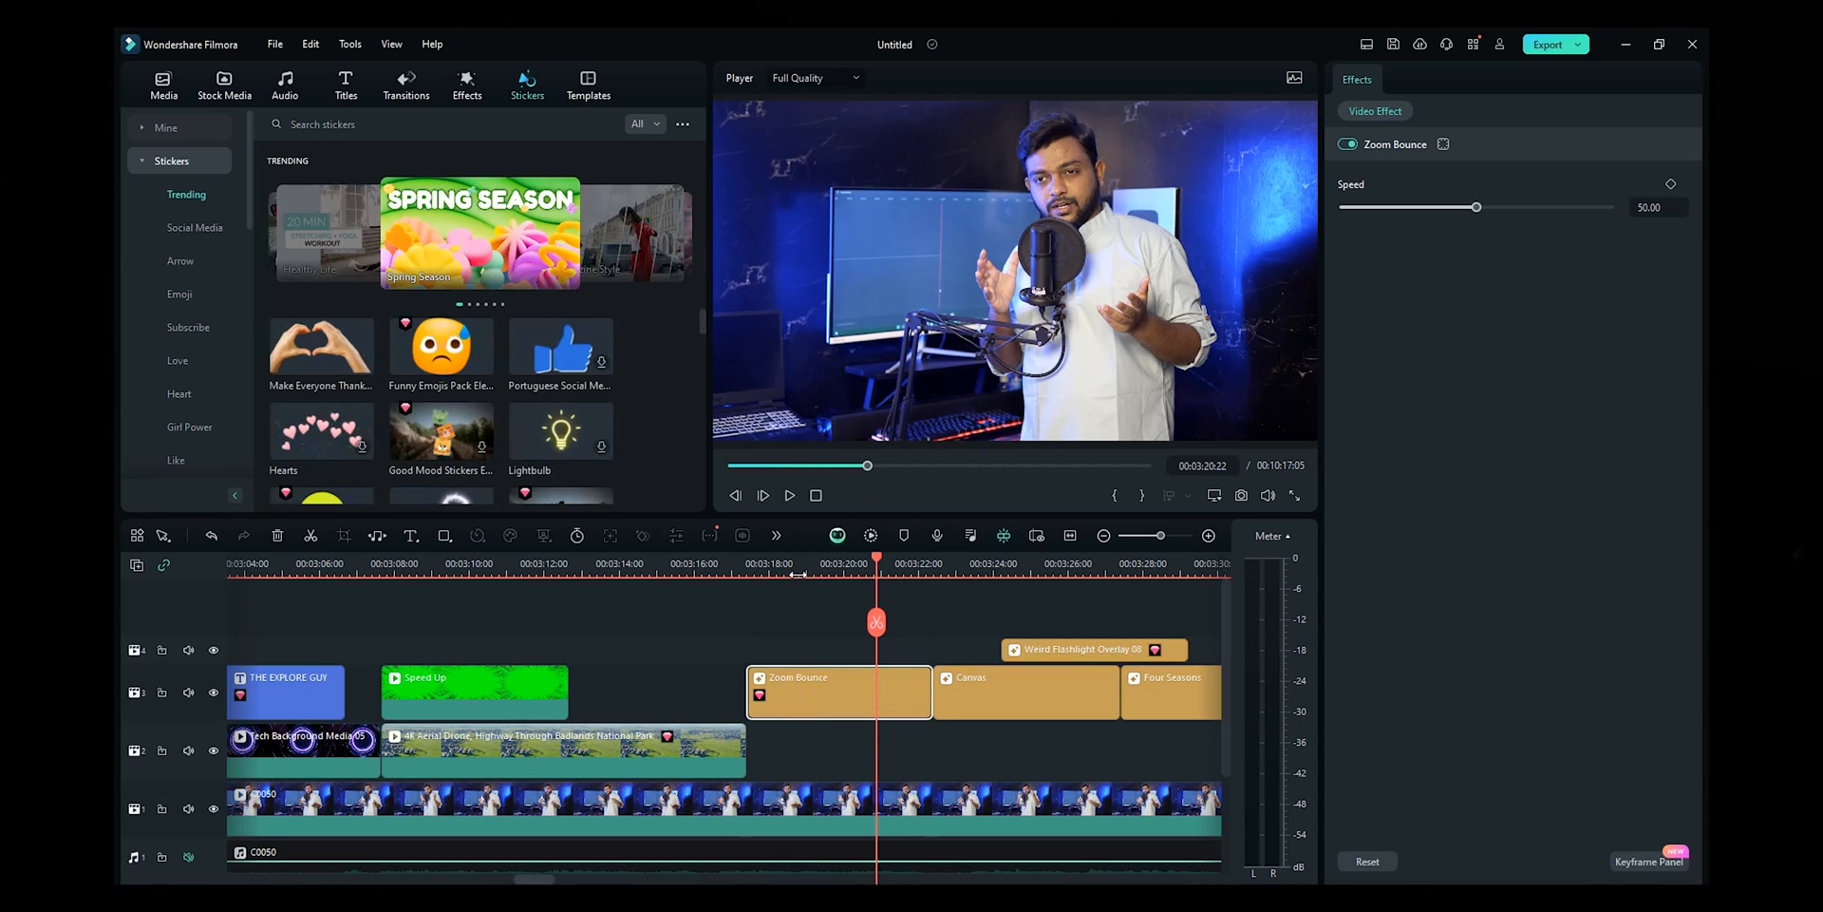
left_click(798, 574)
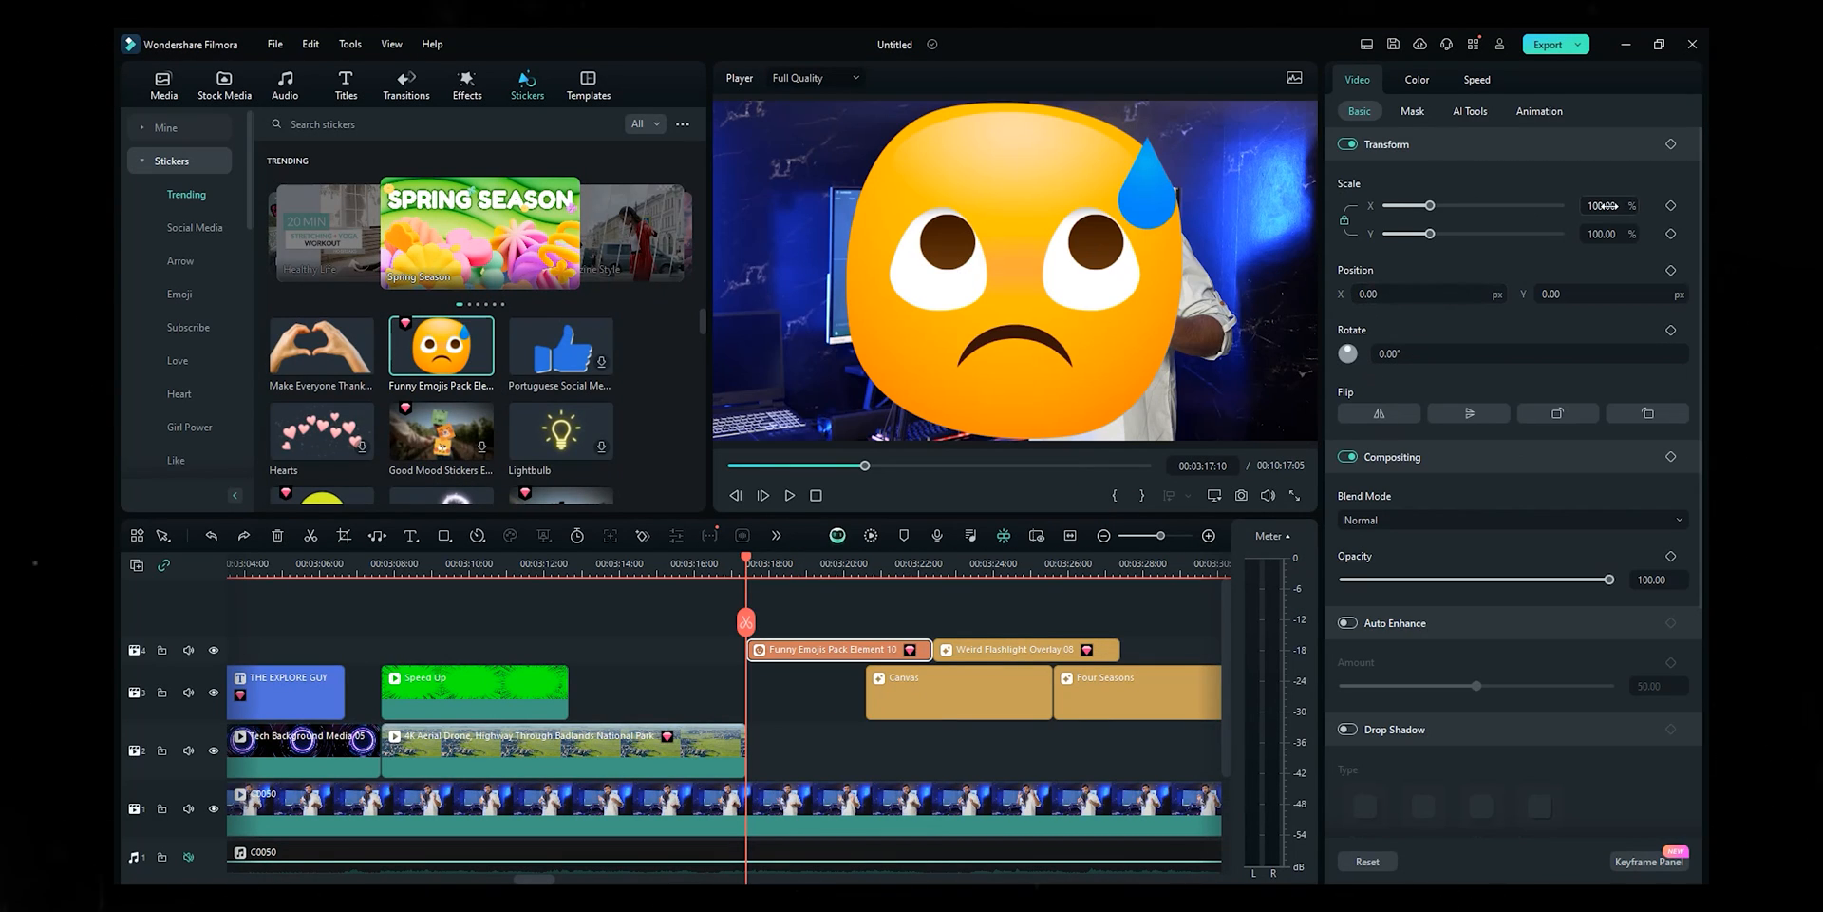
mouse_move(1603, 205)
left_mouse_down()
mouse_move(1548, 205)
mouse_move(1567, 205)
left_mouse_up()
left_click_drag(1342, 300, 1197, 313)
key("space")
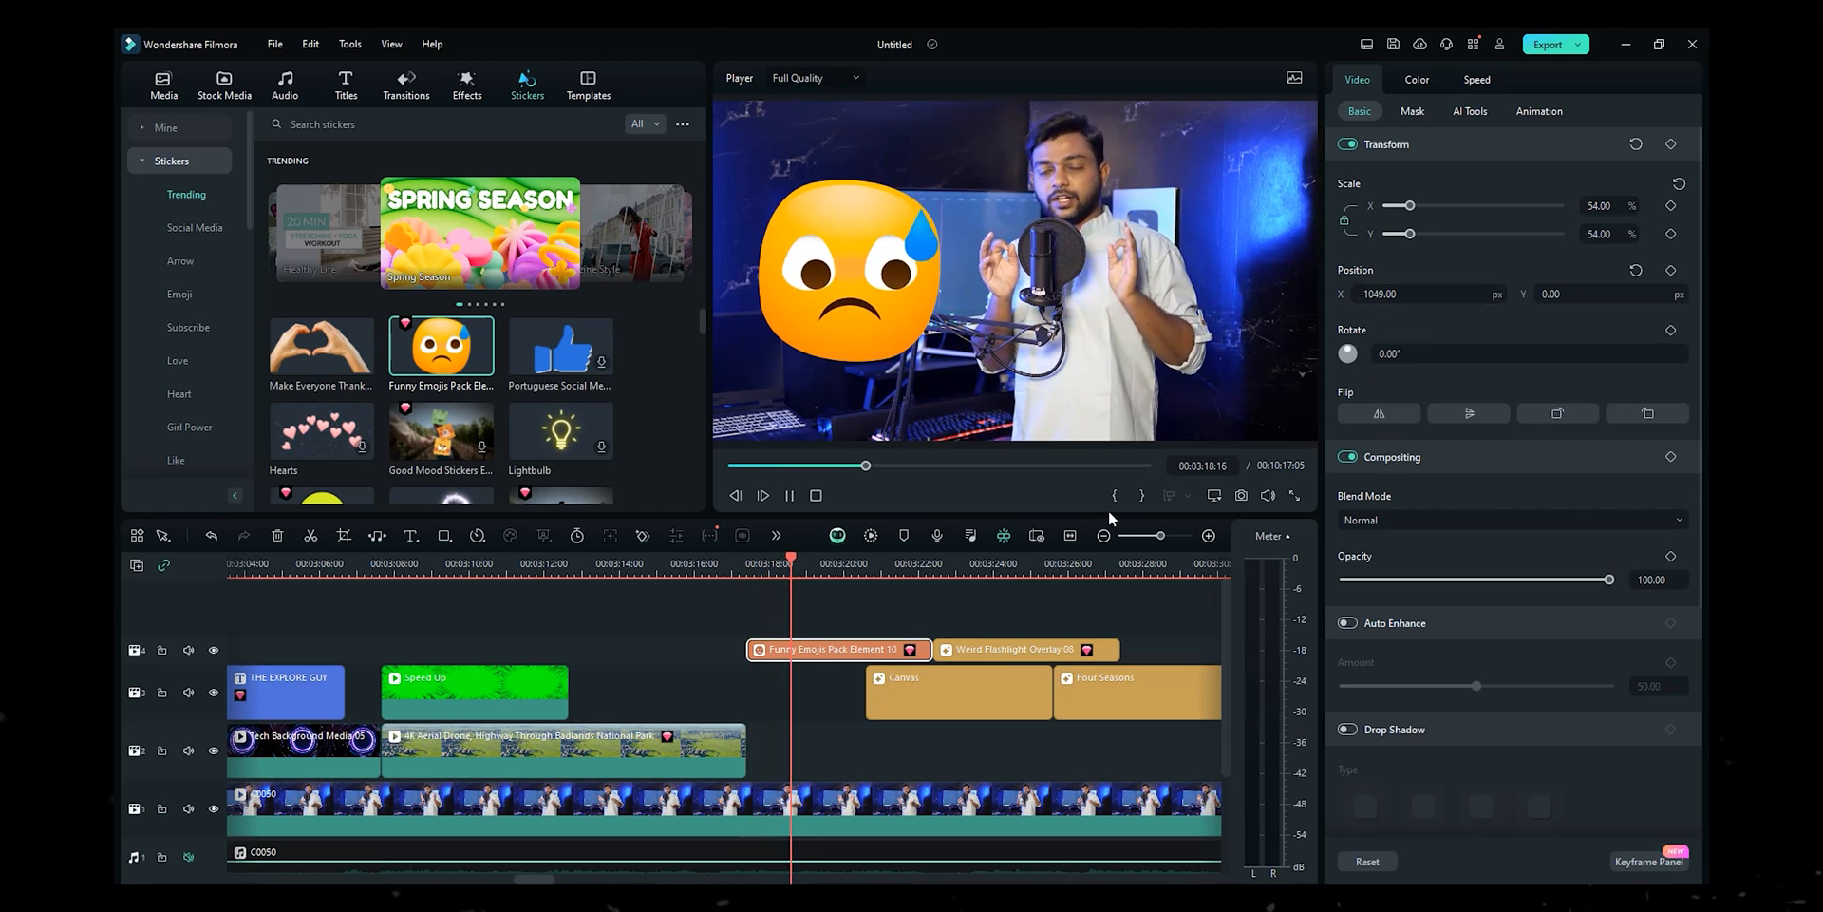
key("space")
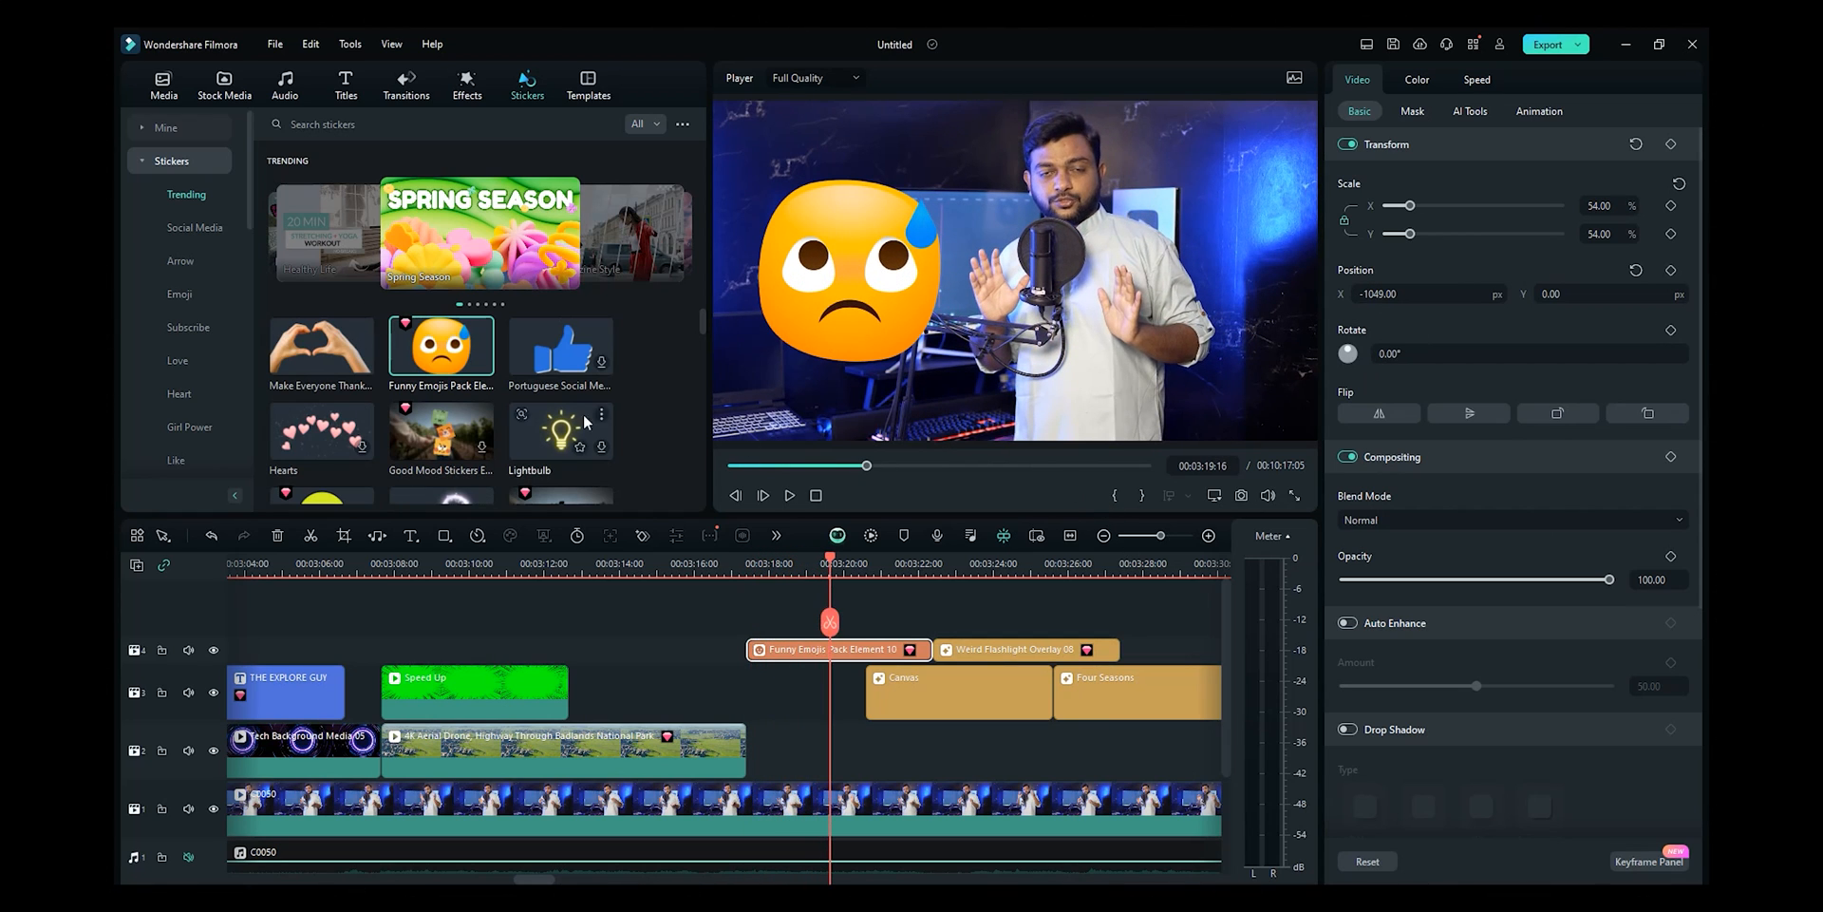
- Try thumbs-up and heart-hands stickers and browse the Birthday and Fire sticker categories
left_click_drag(532, 359, 534, 392)
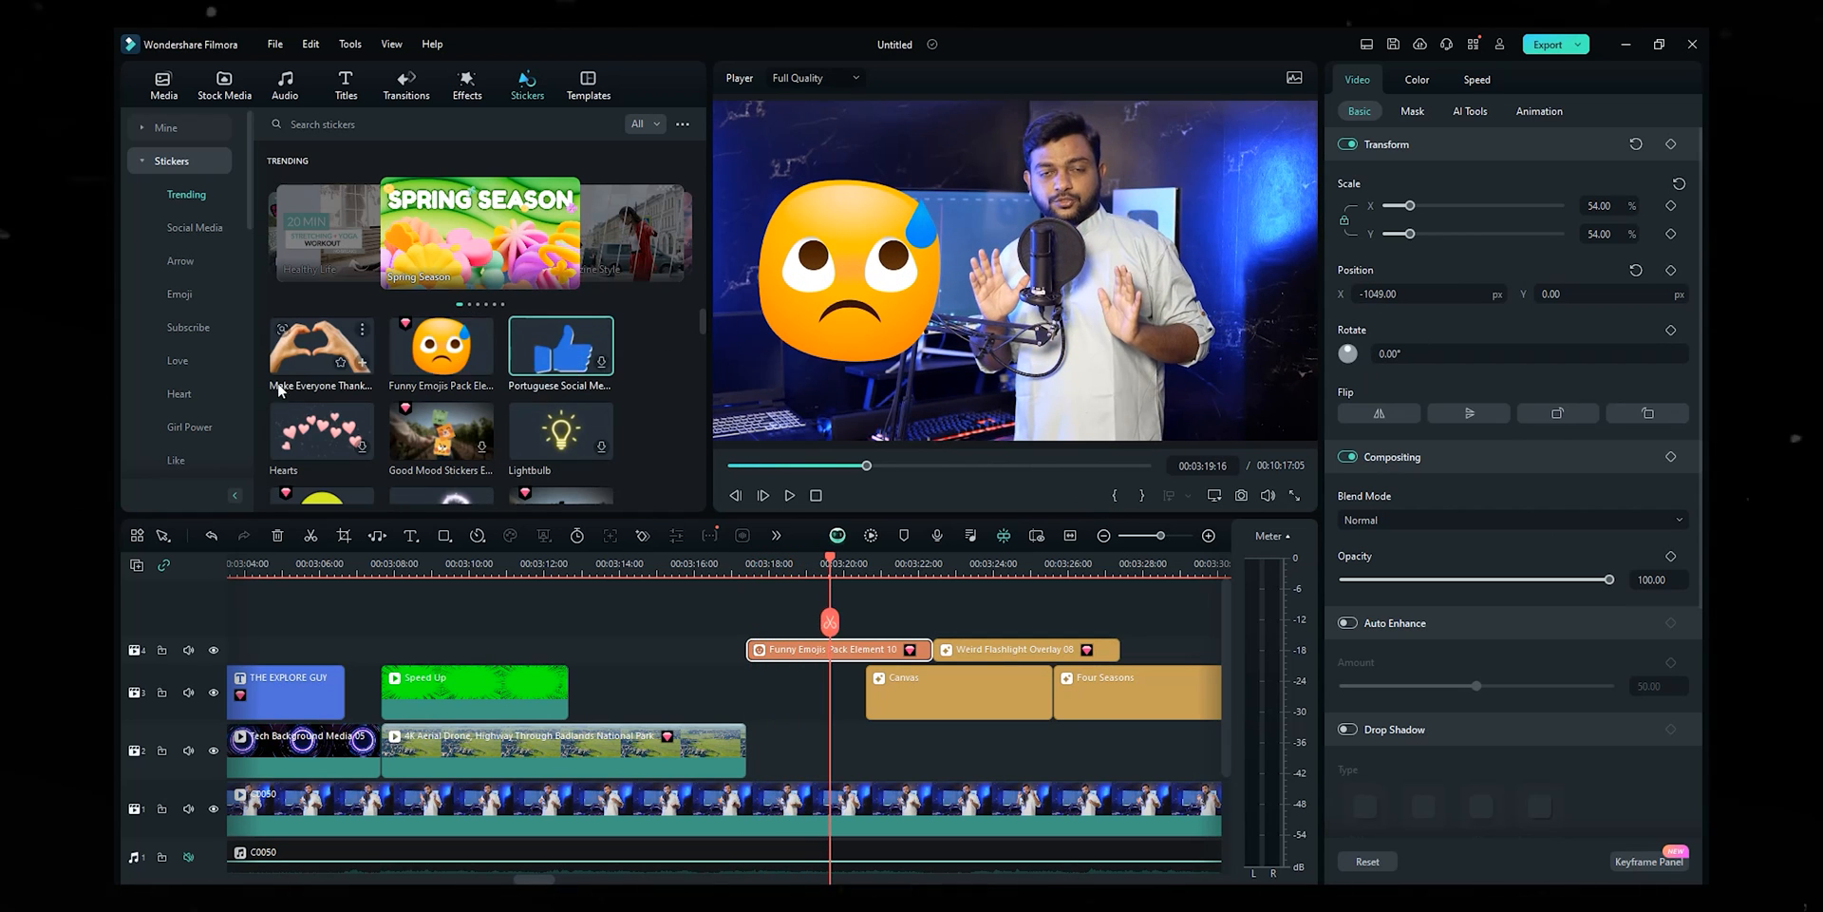
left_click_drag(299, 356, 664, 475)
scroll(467, 362, "down", 5)
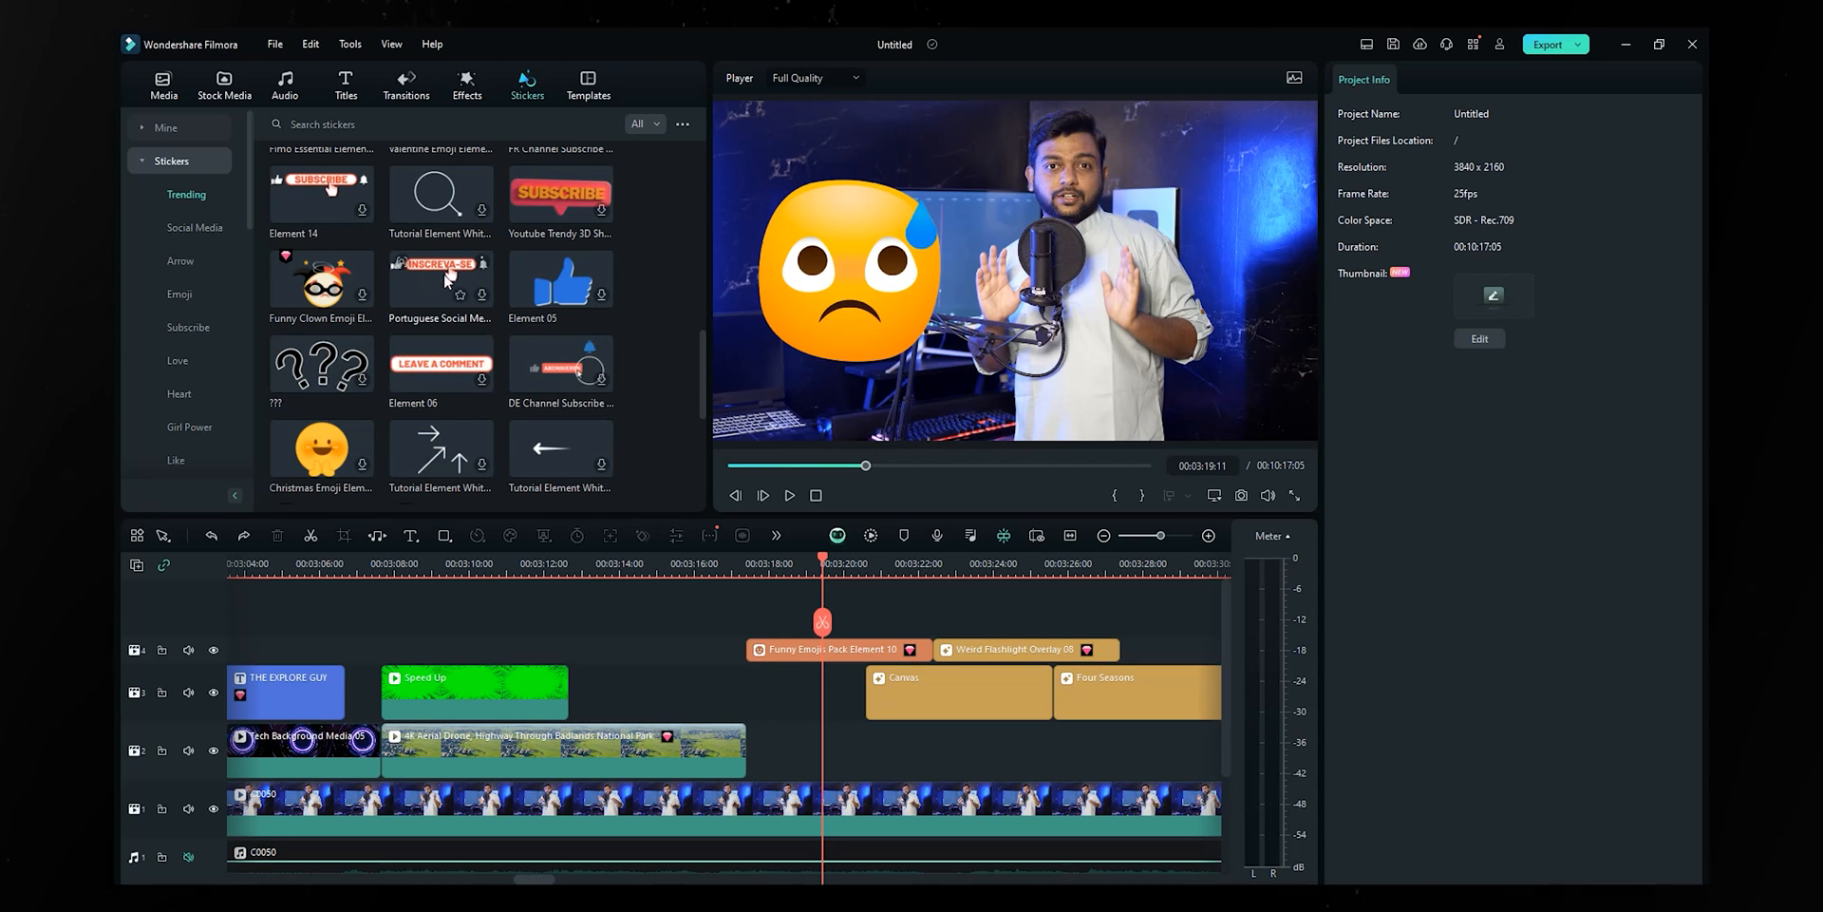
left_click_drag(703, 359, 676, 334)
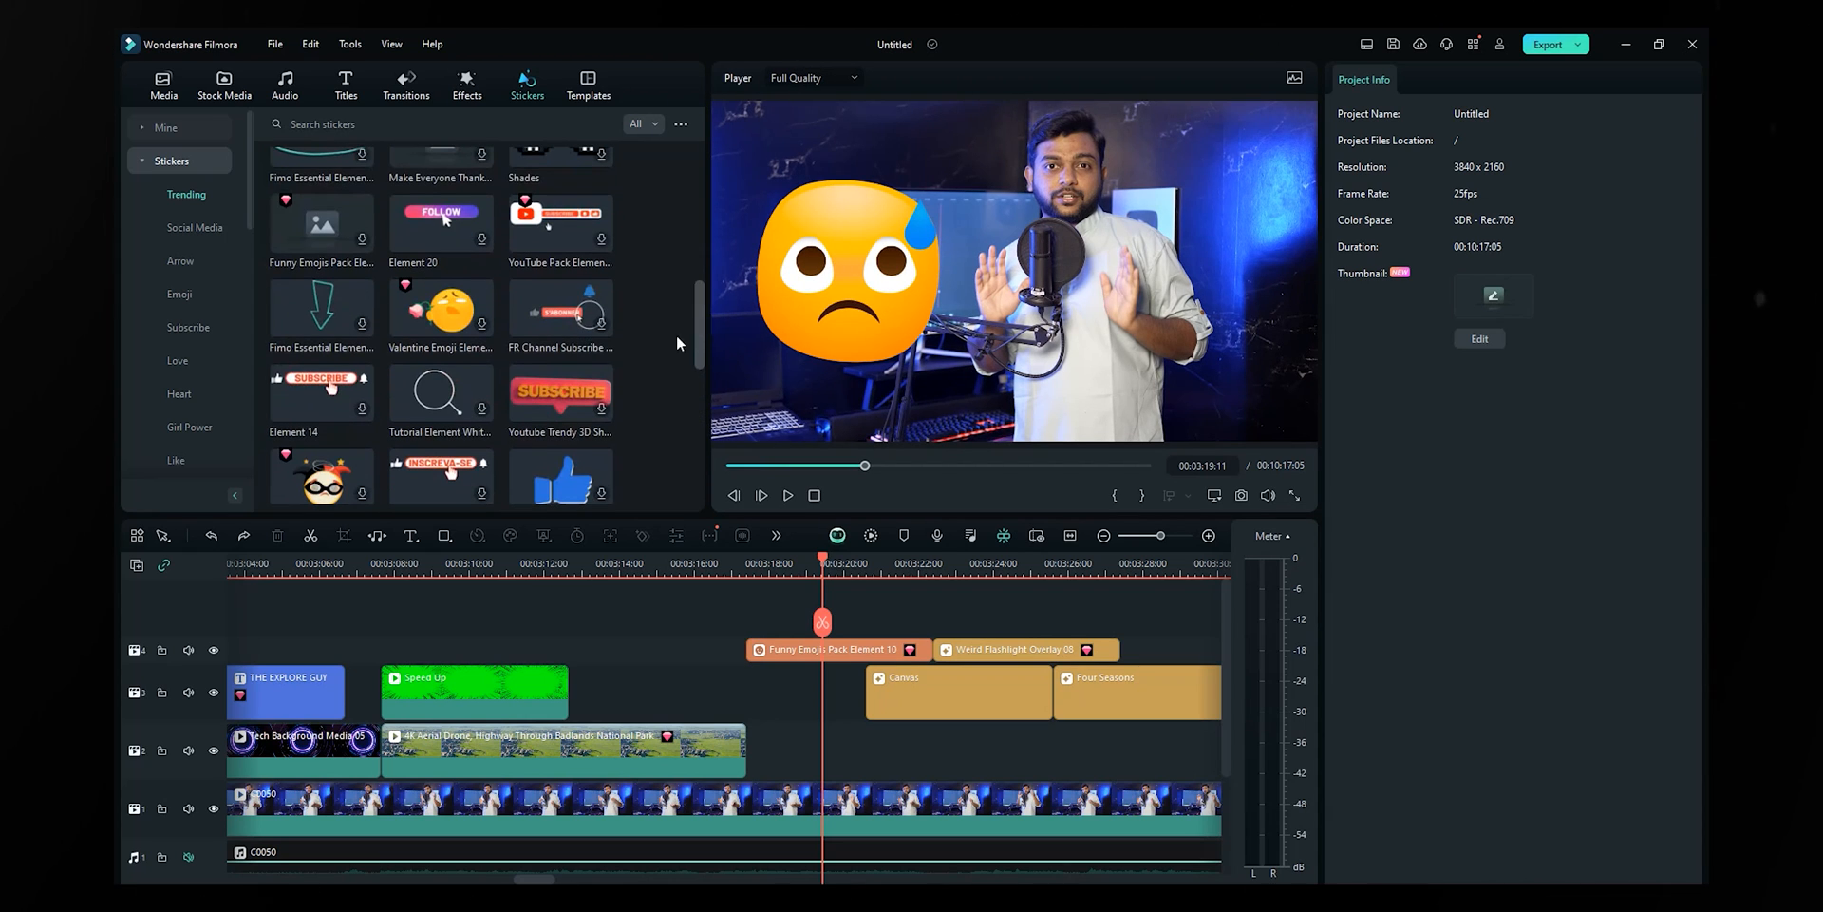
scroll(220, 397, "down", 3)
left_click(188, 420)
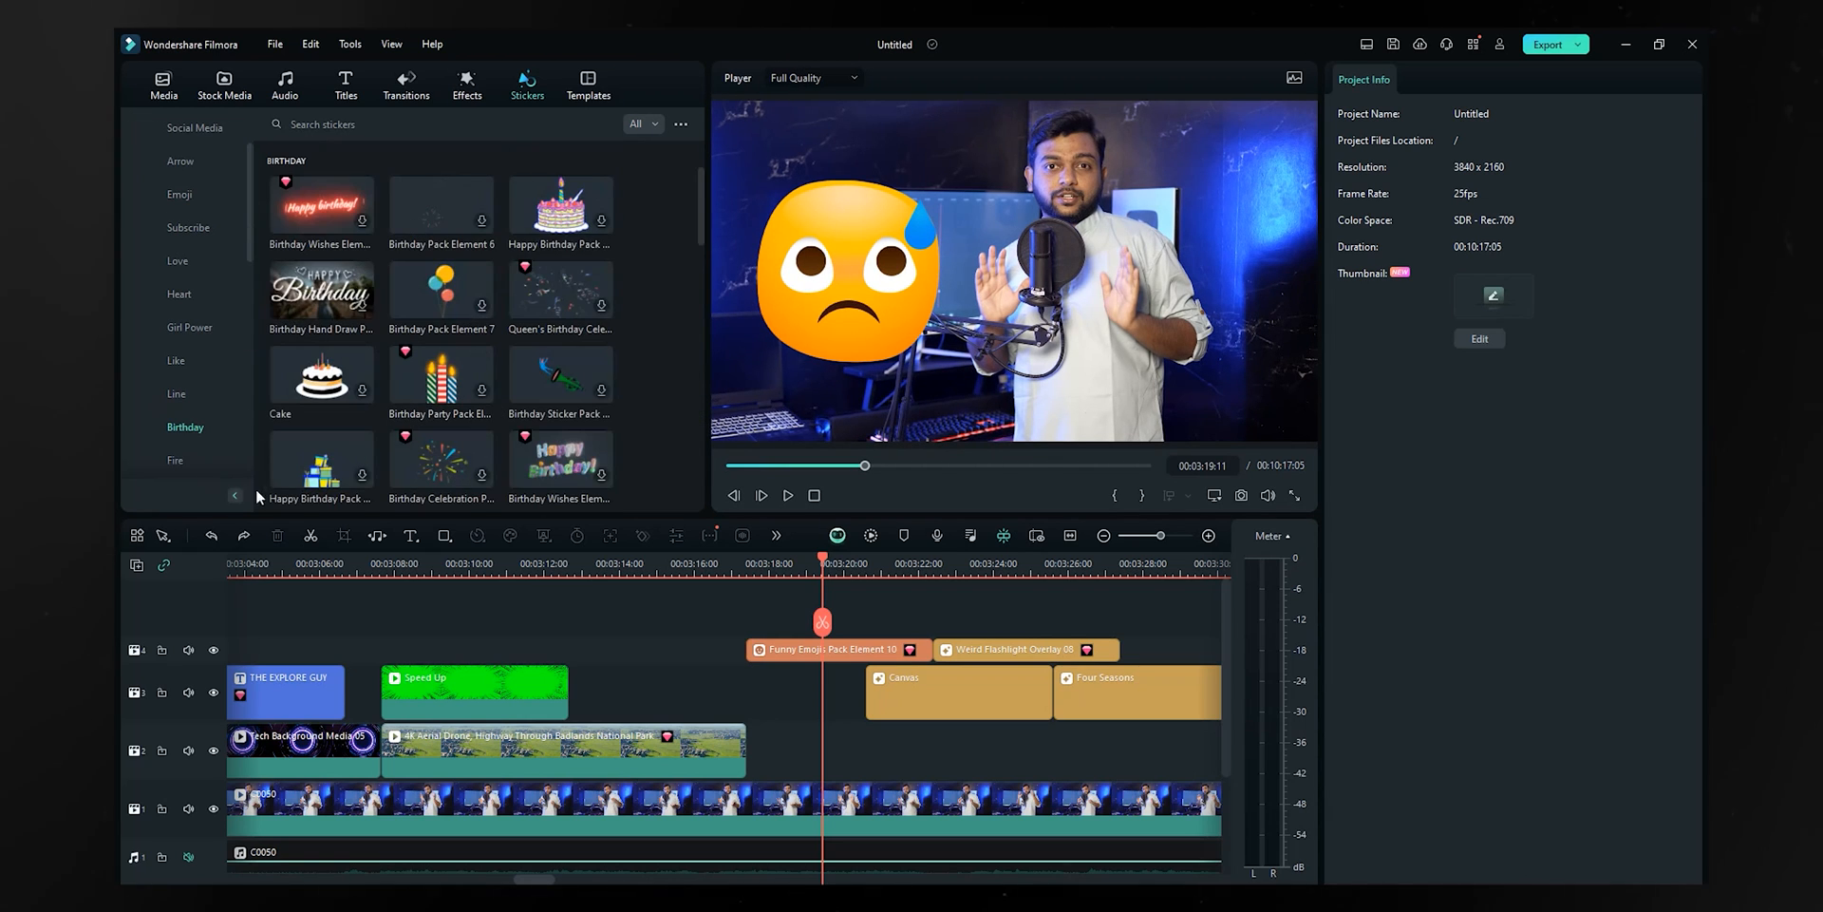
left_click(177, 460)
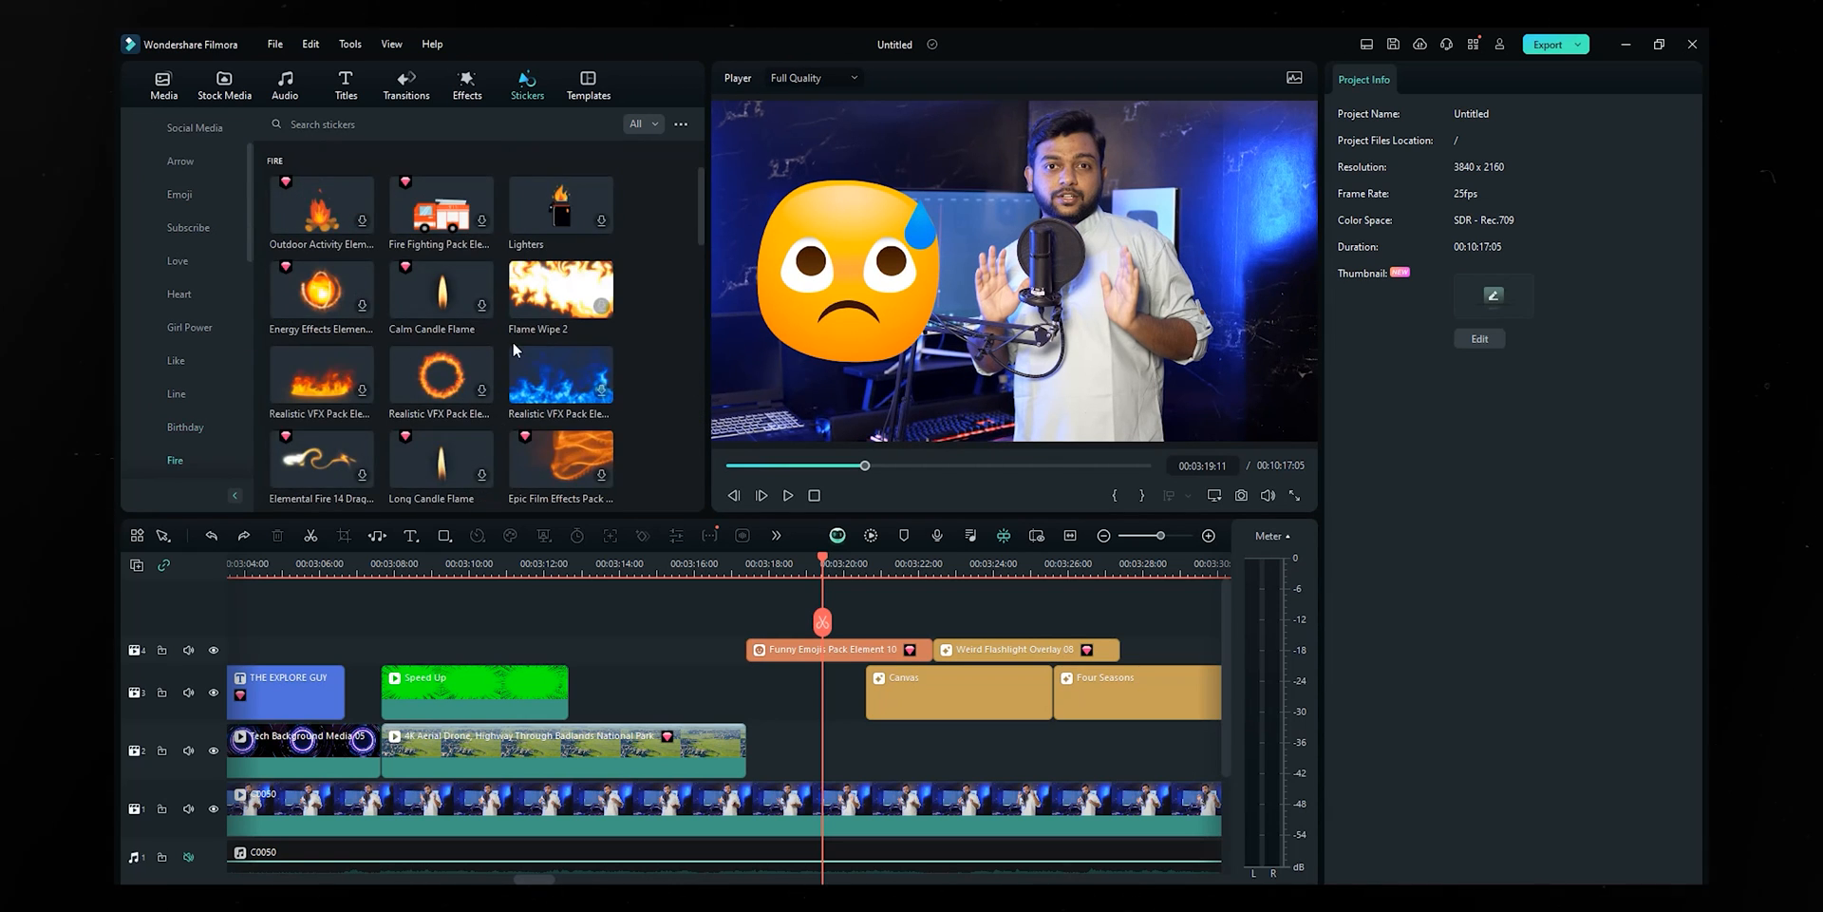
scroll(503, 385, "up", 5)
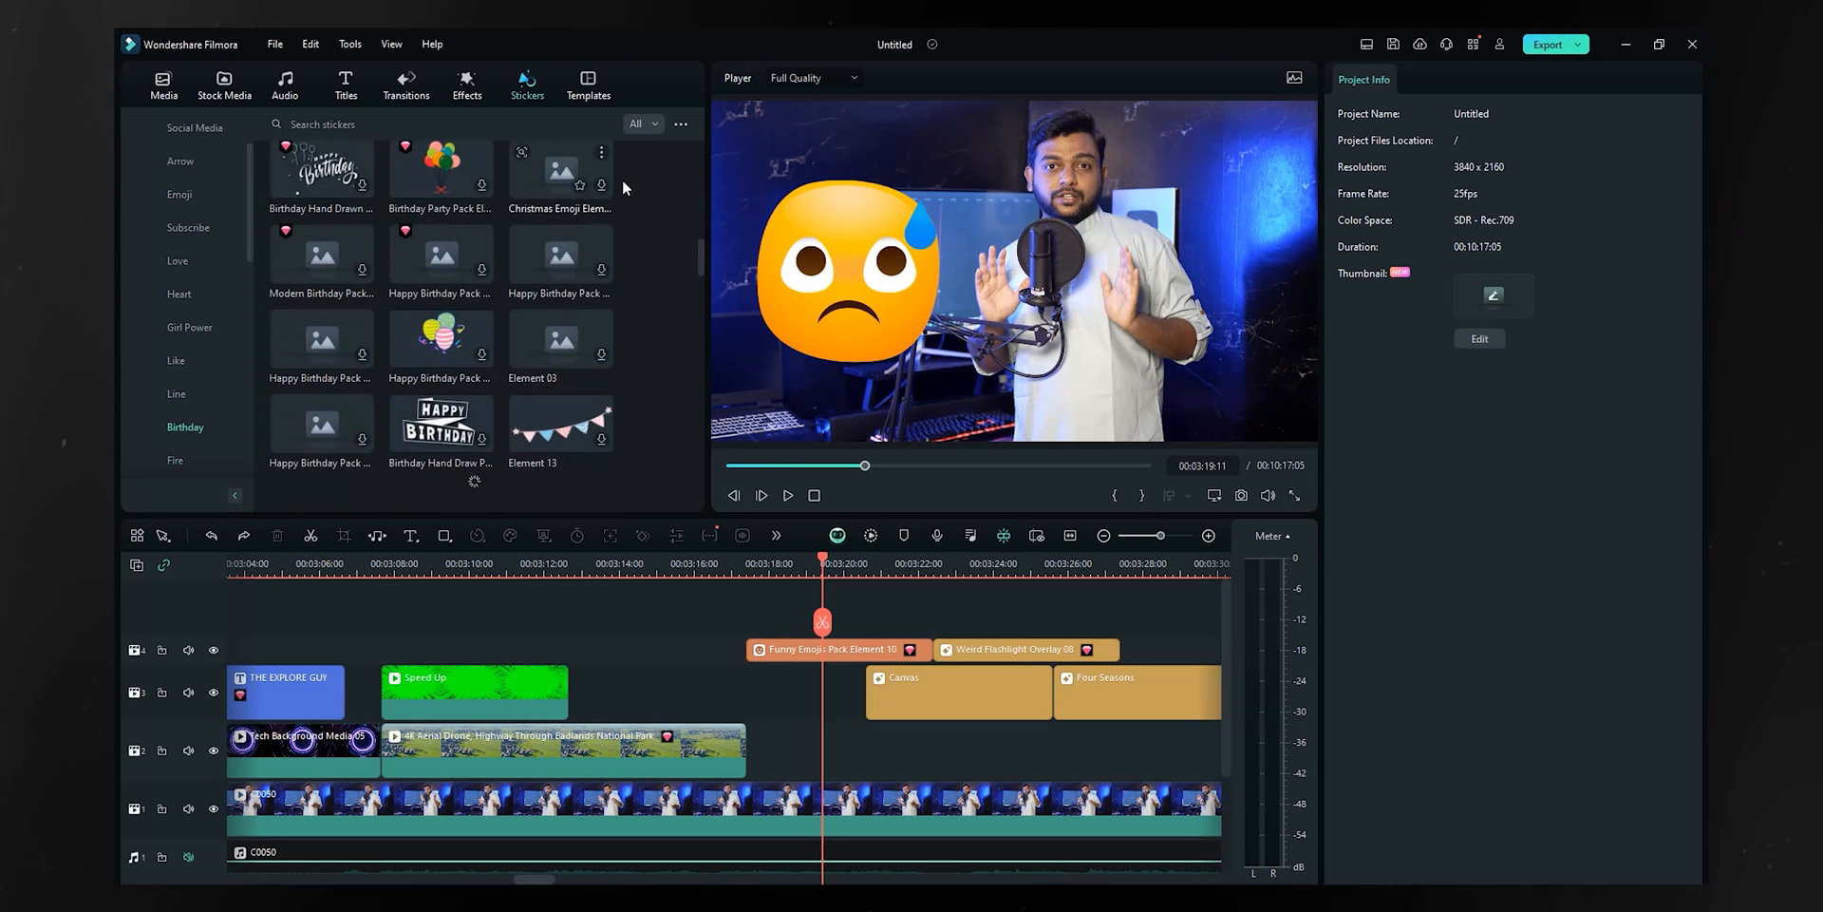
left_click(584, 93)
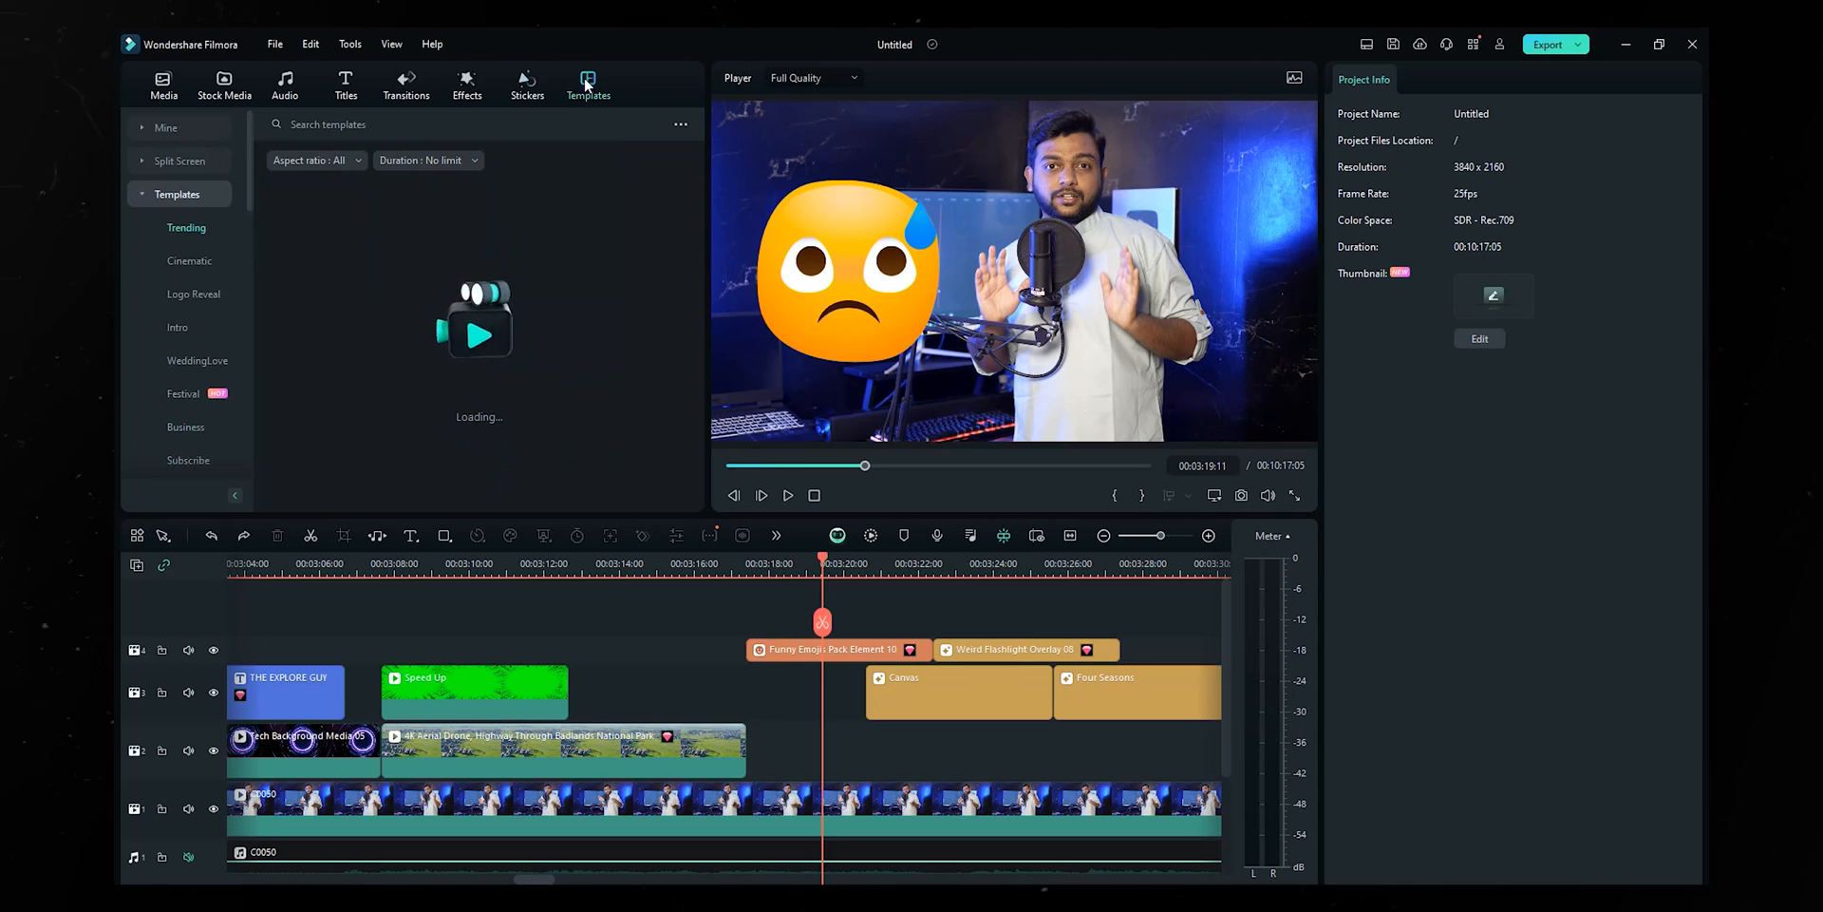
- Move the emoji sticker behind the flashlight overlay and drop Clean Logo after the aerial highway clip
left_click_drag(858, 649, 980, 650)
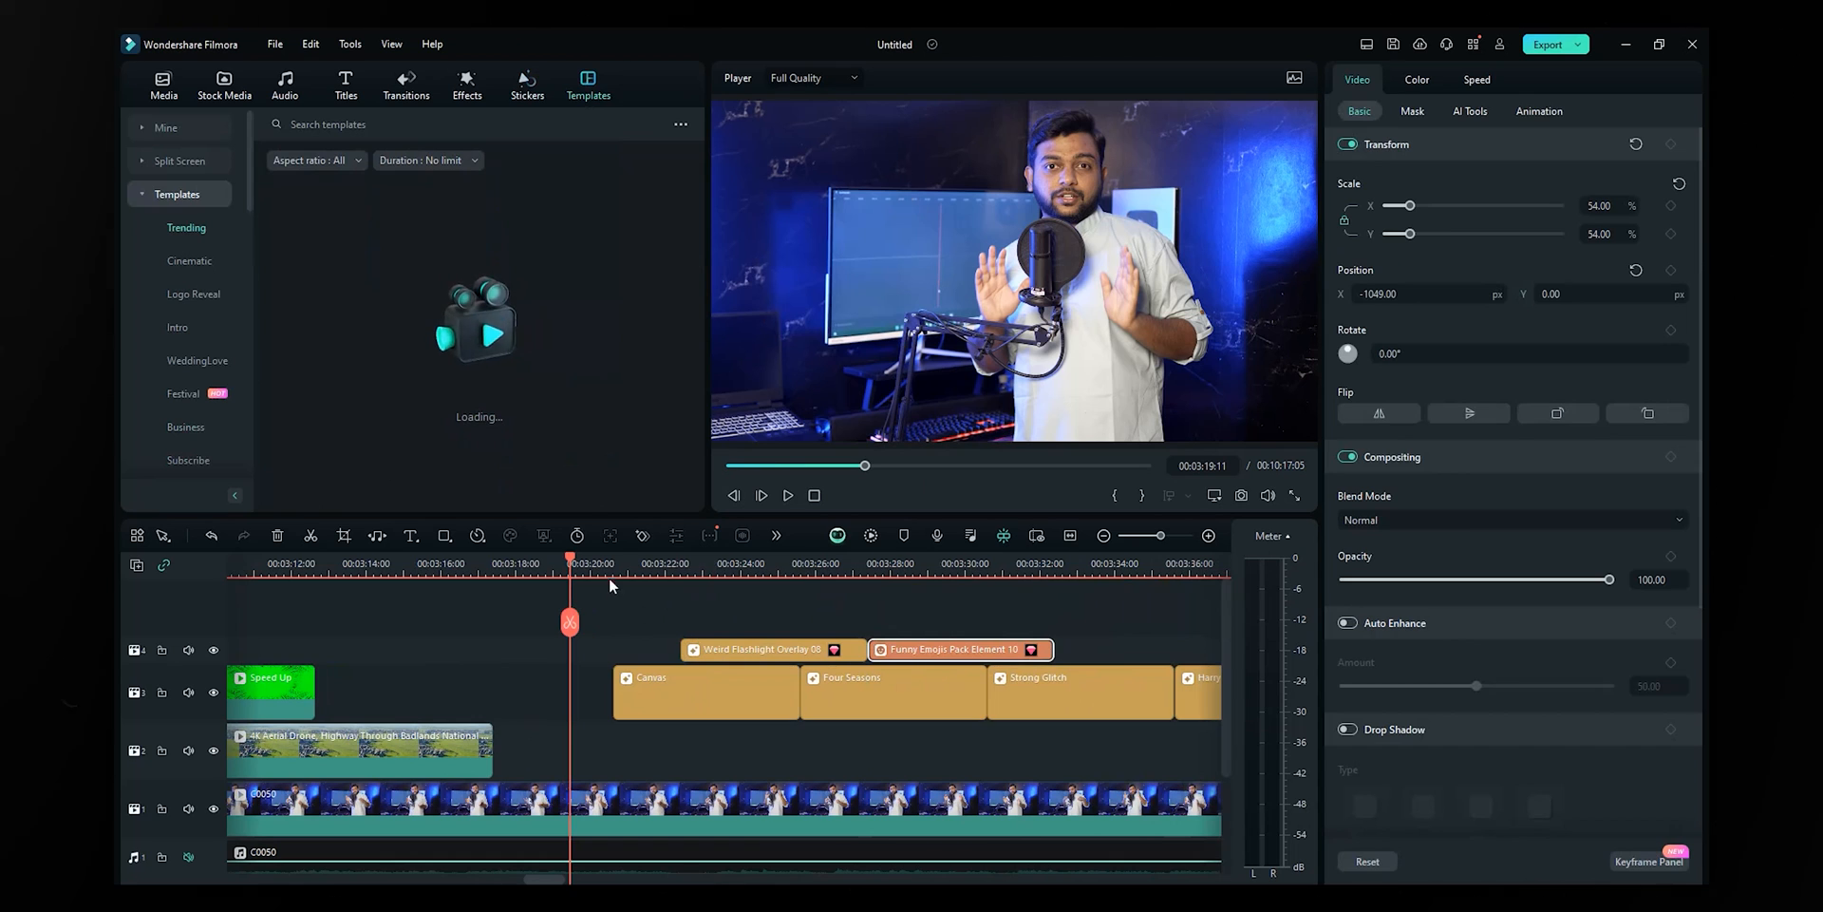
scroll(609, 580, "down", 1)
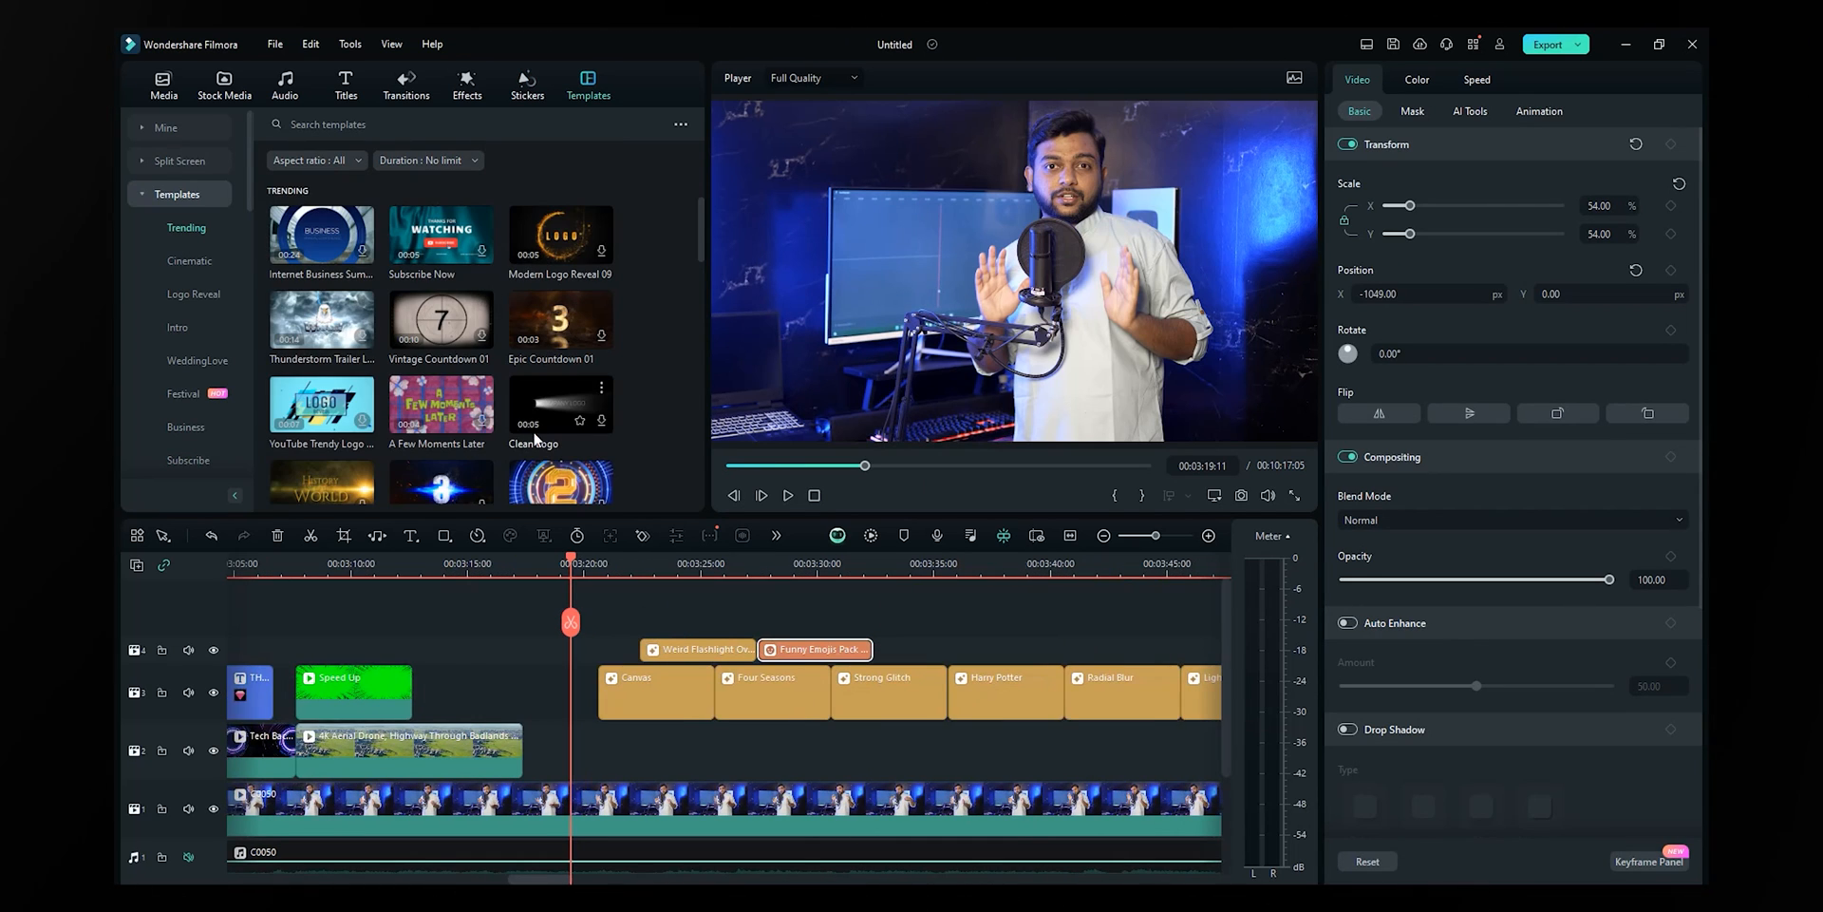
left_click_drag(547, 409, 529, 757)
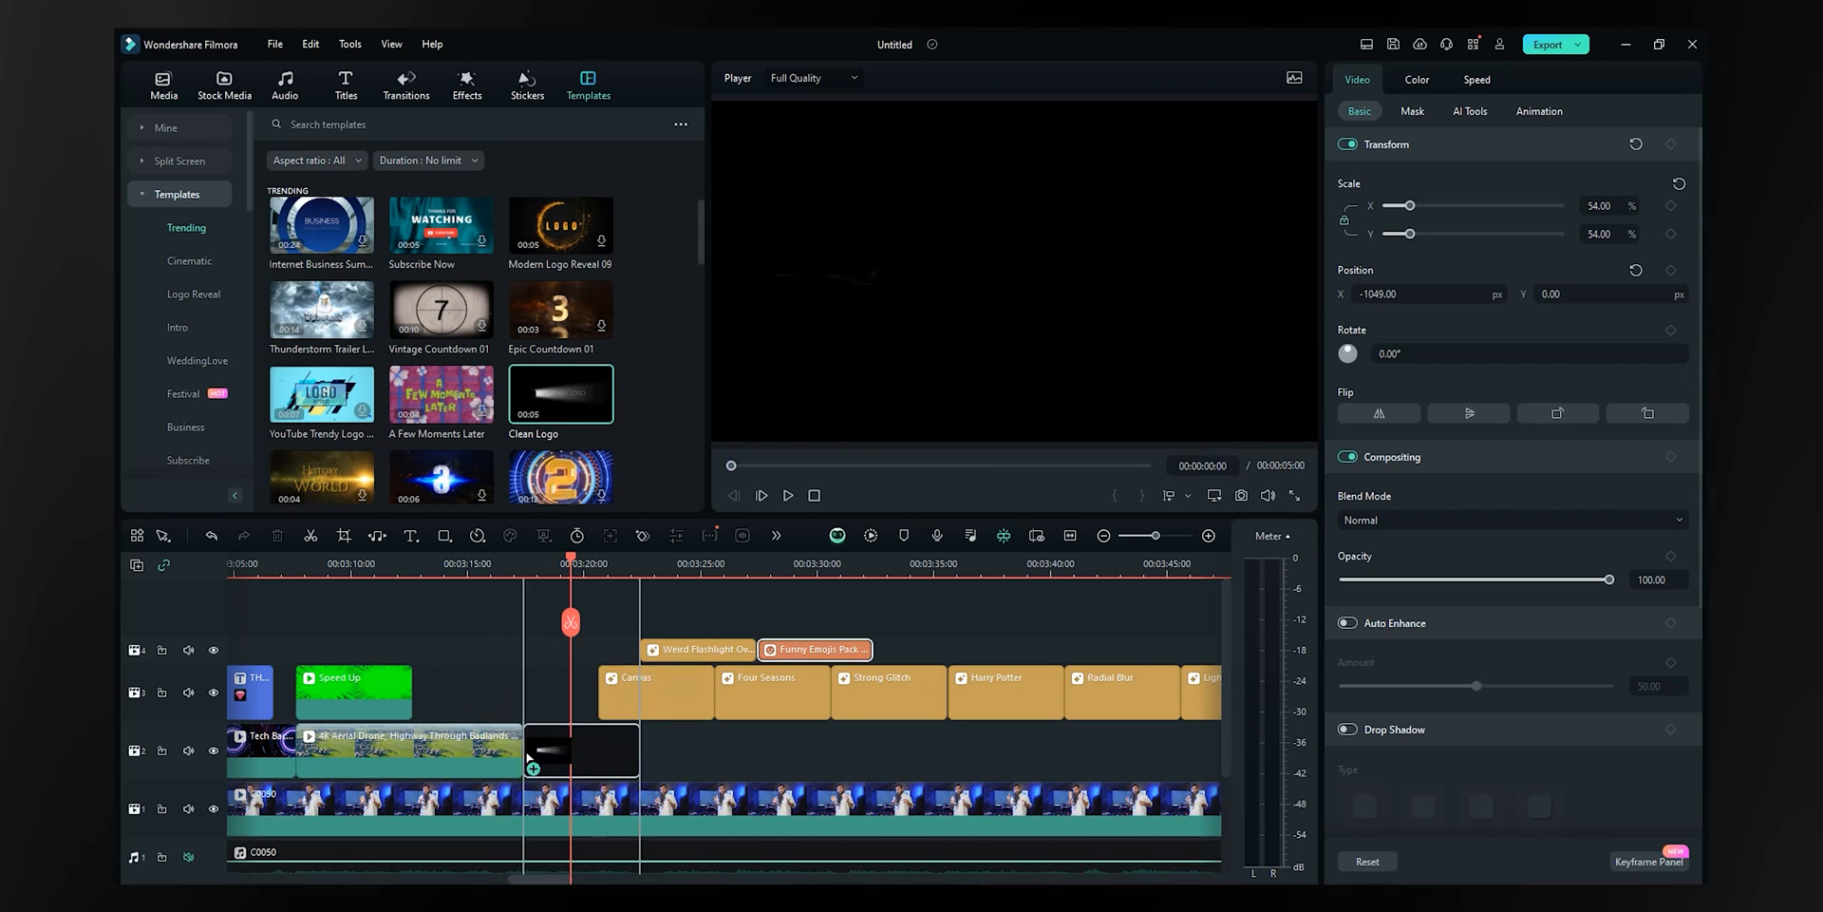
left_click_drag(529, 757, 529, 757)
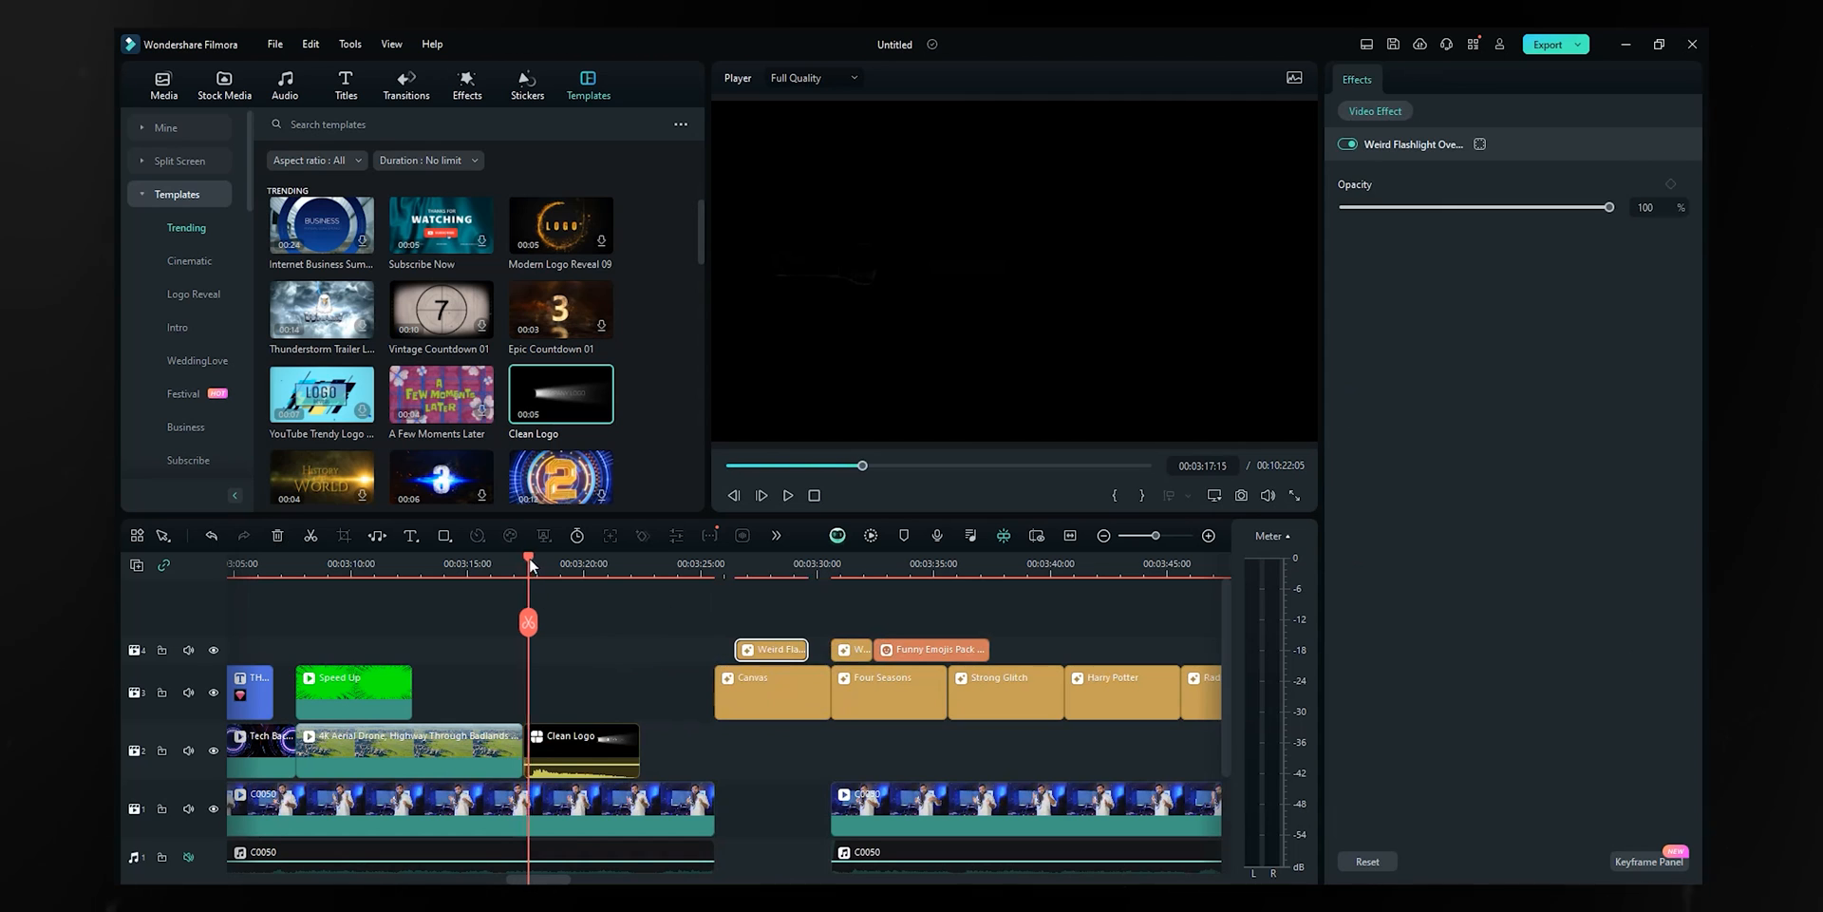
left_click_drag(528, 558, 587, 621)
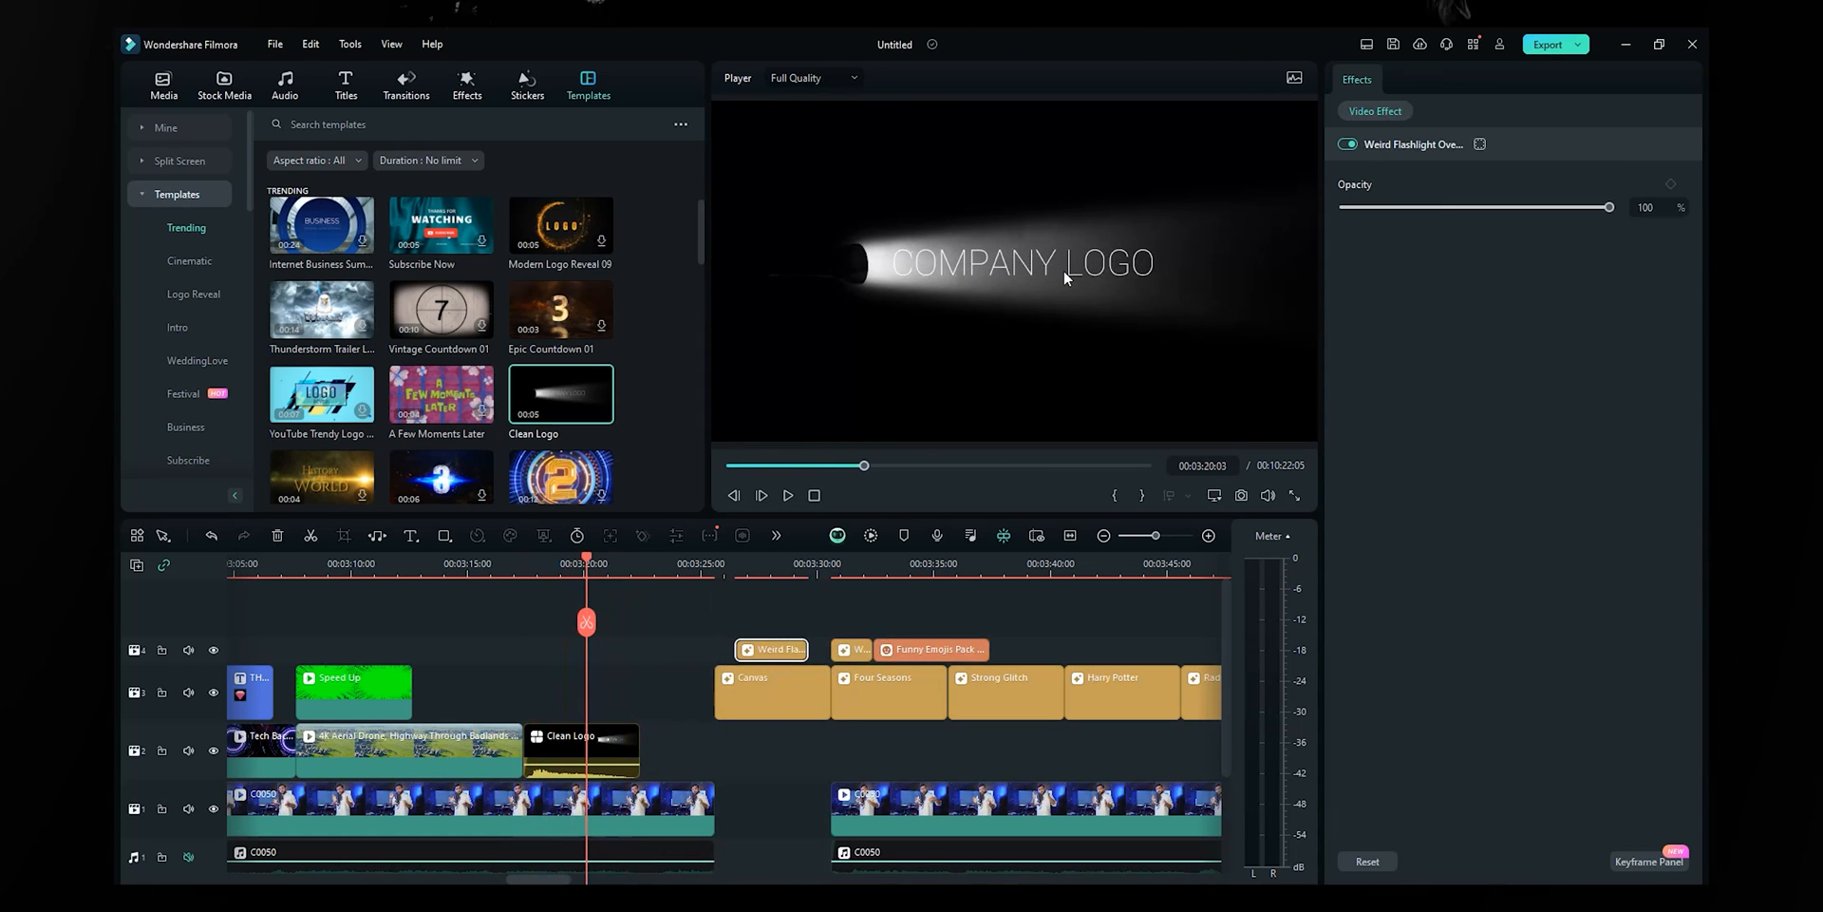
left_click(576, 761)
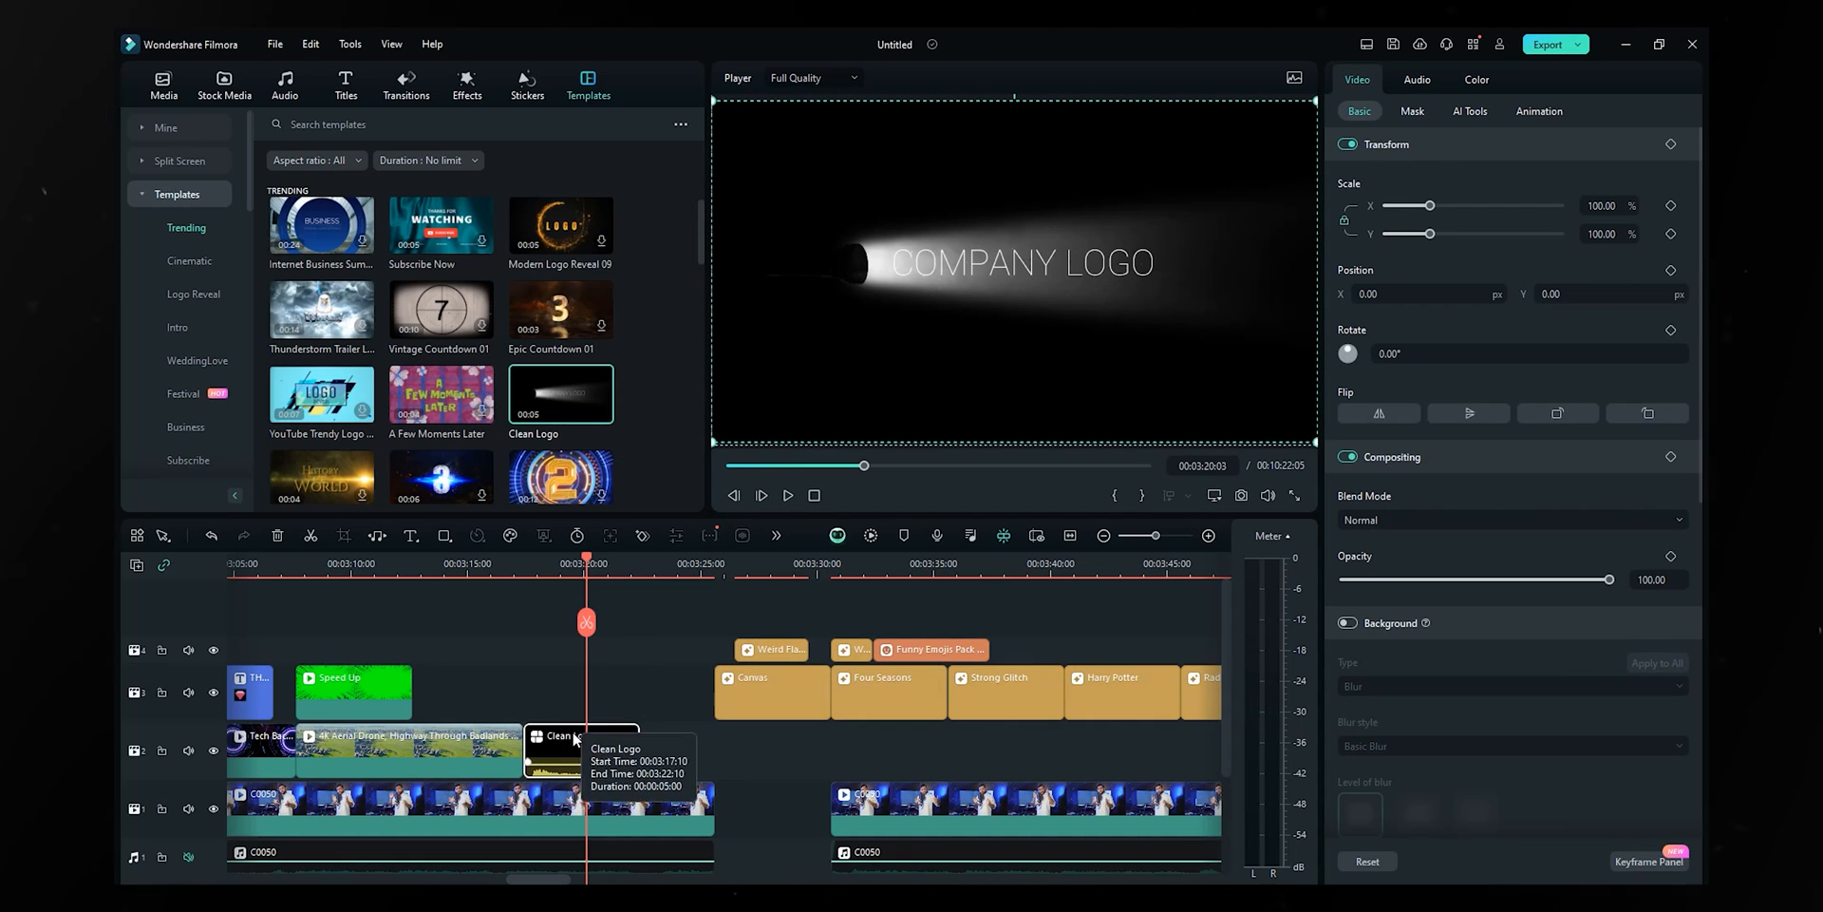
- Replace the Clean Logo text COMPANY LOGO with THE EXPLORE GUY and save the template
double_click(539, 739)
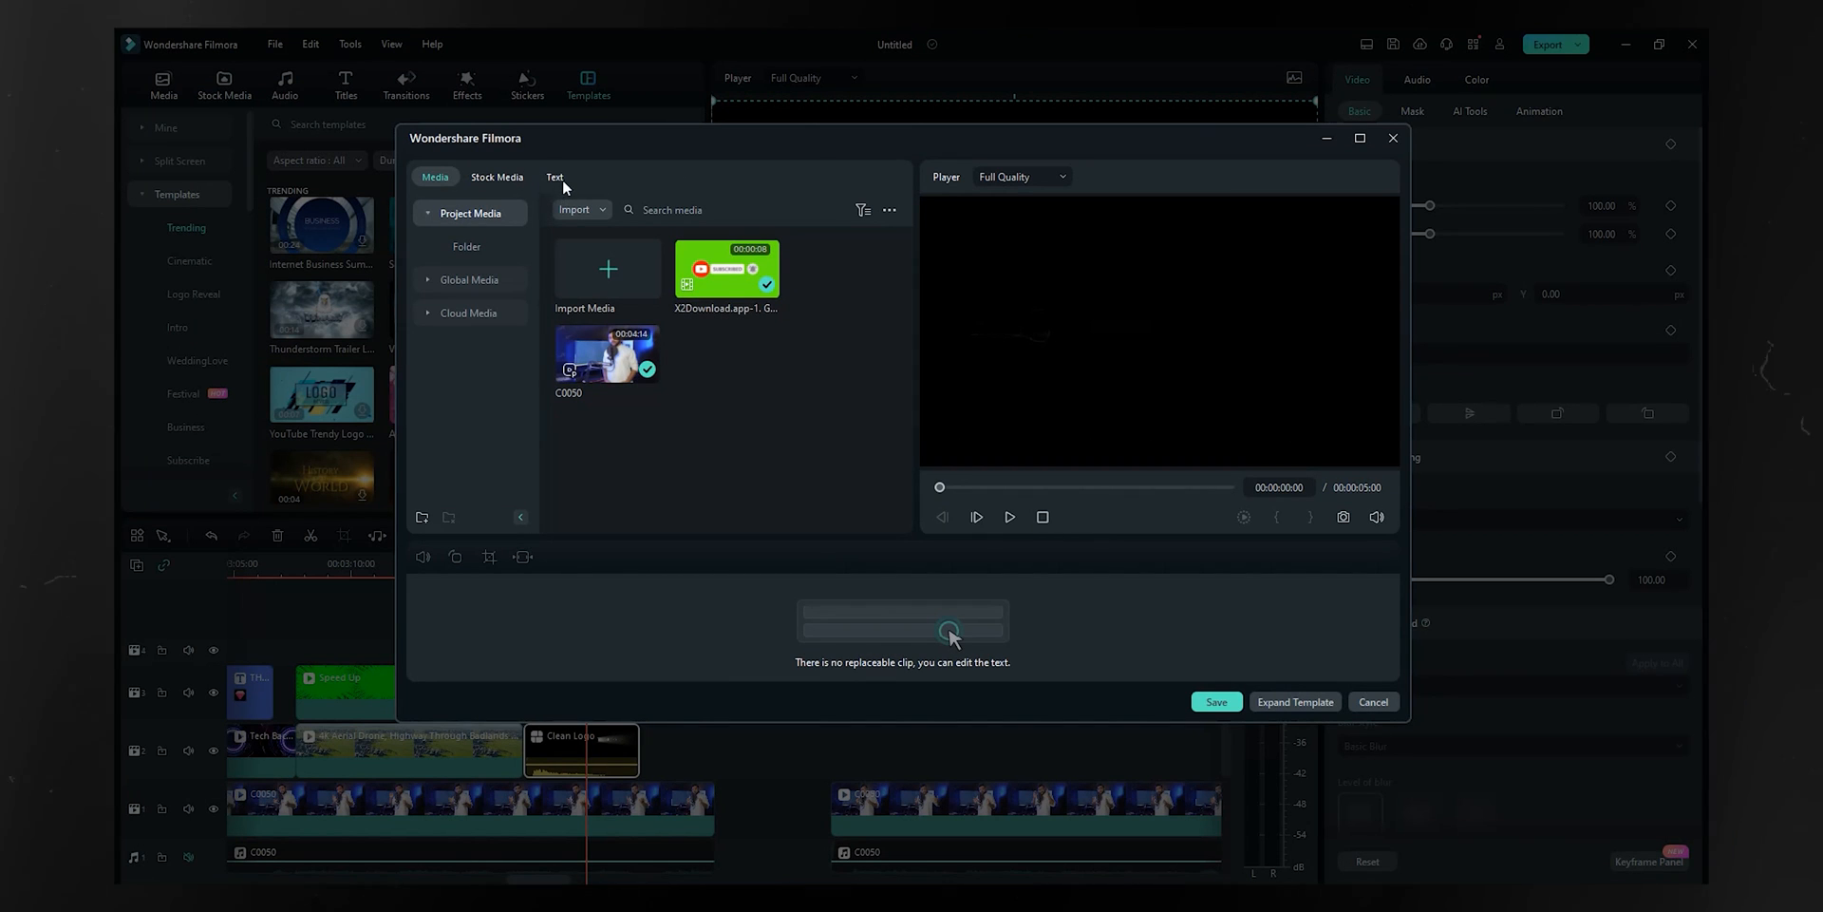
left_click(559, 178)
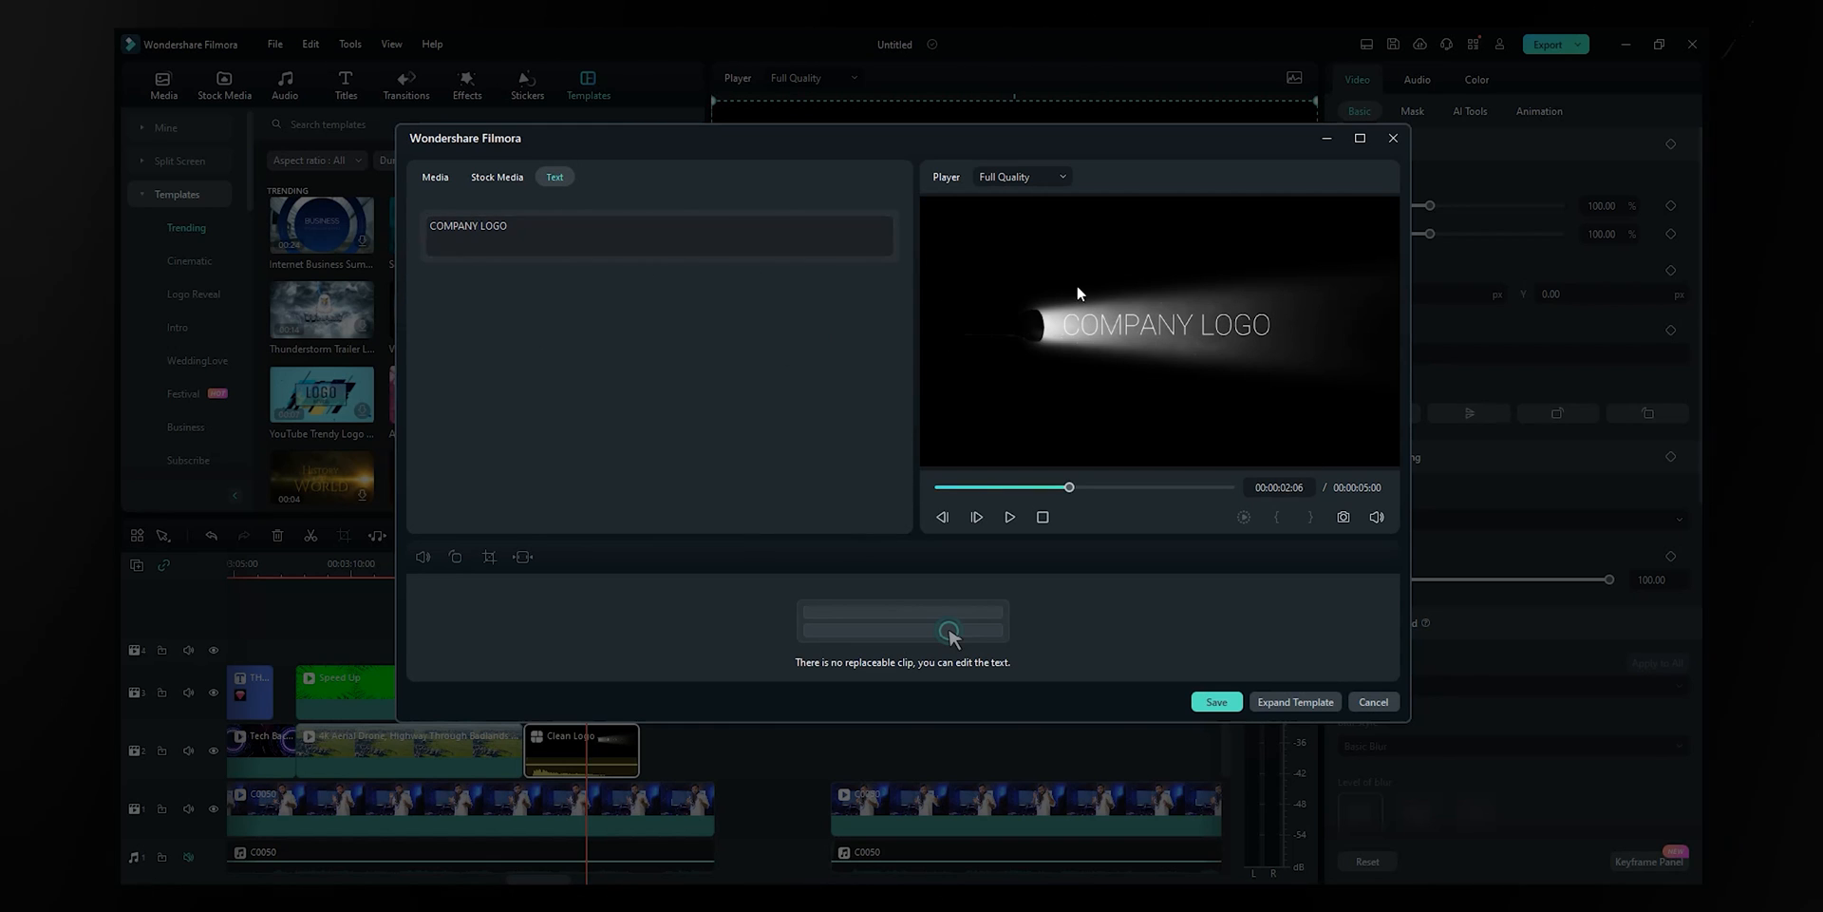
left_click_drag(521, 228, 168, 213)
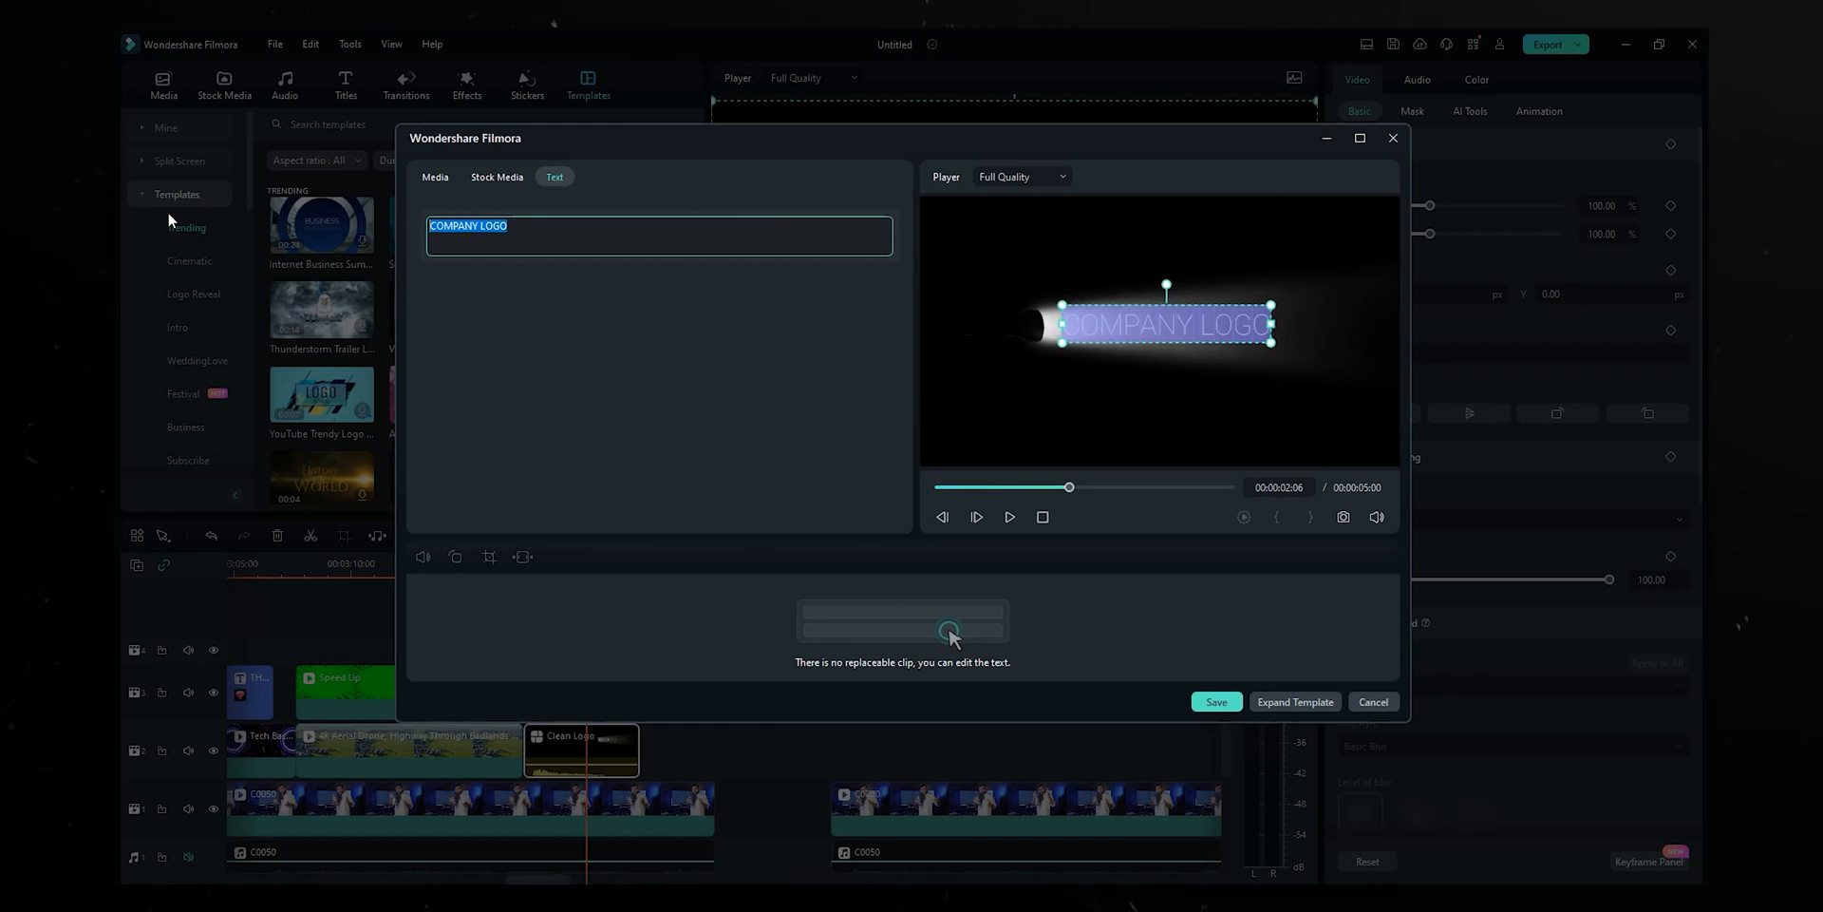
type("THE EXPLOORE GUY")
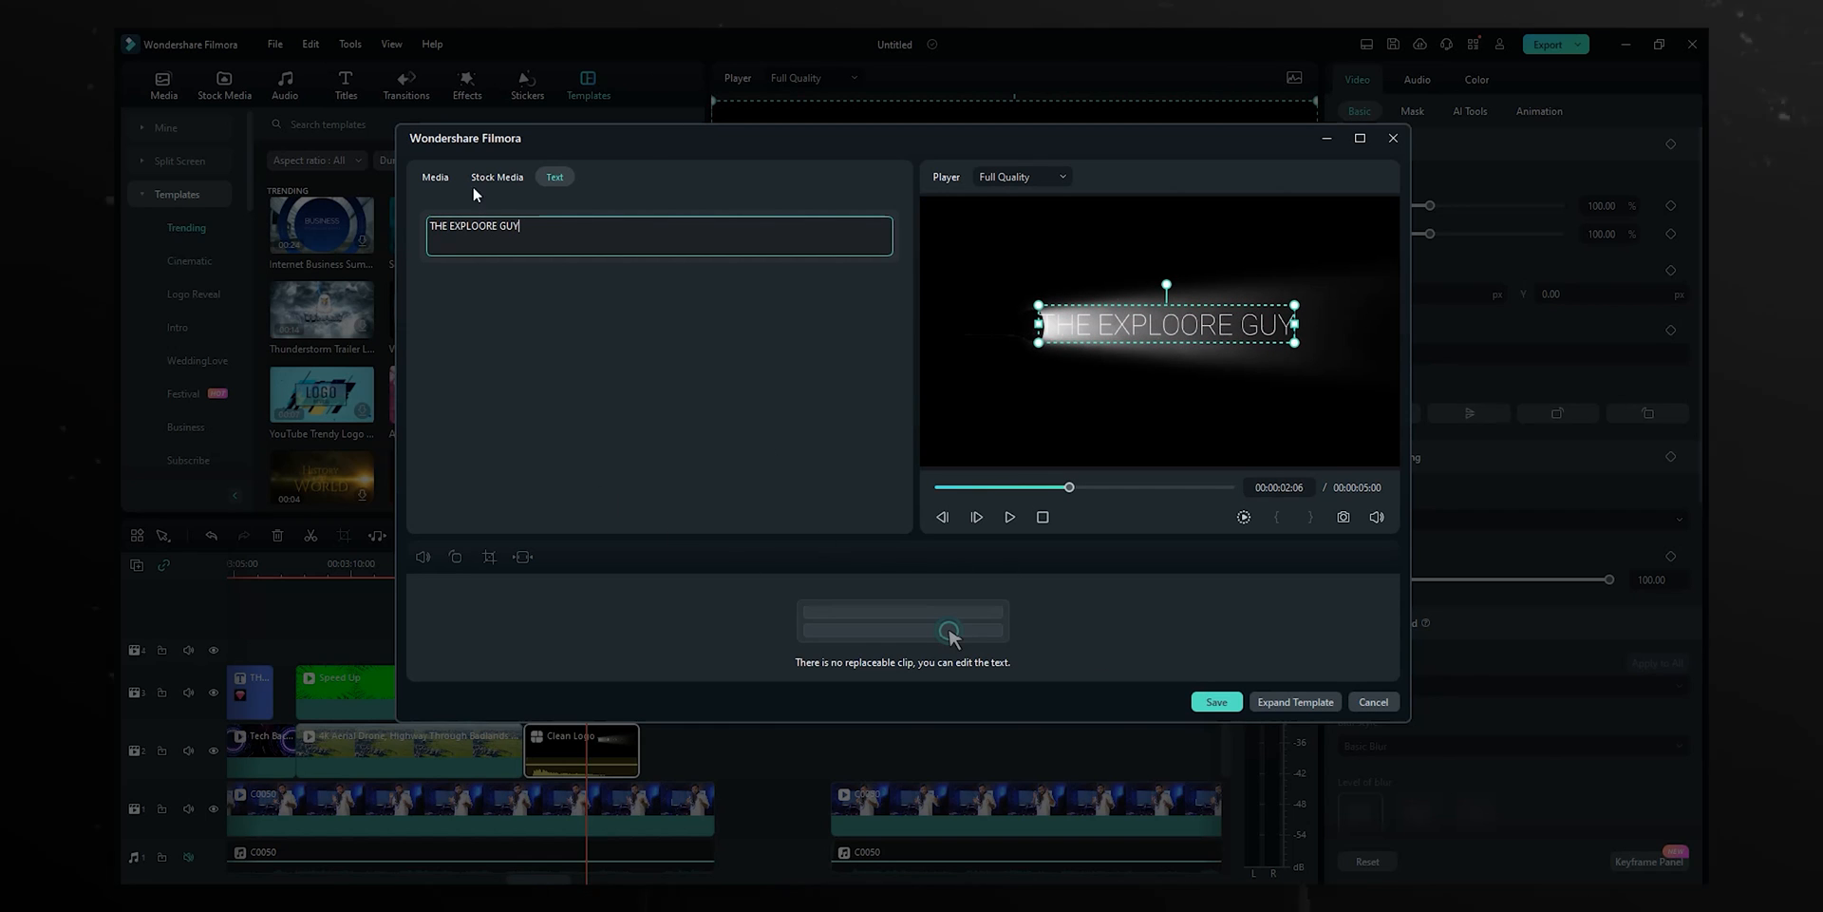
left_click(1219, 703)
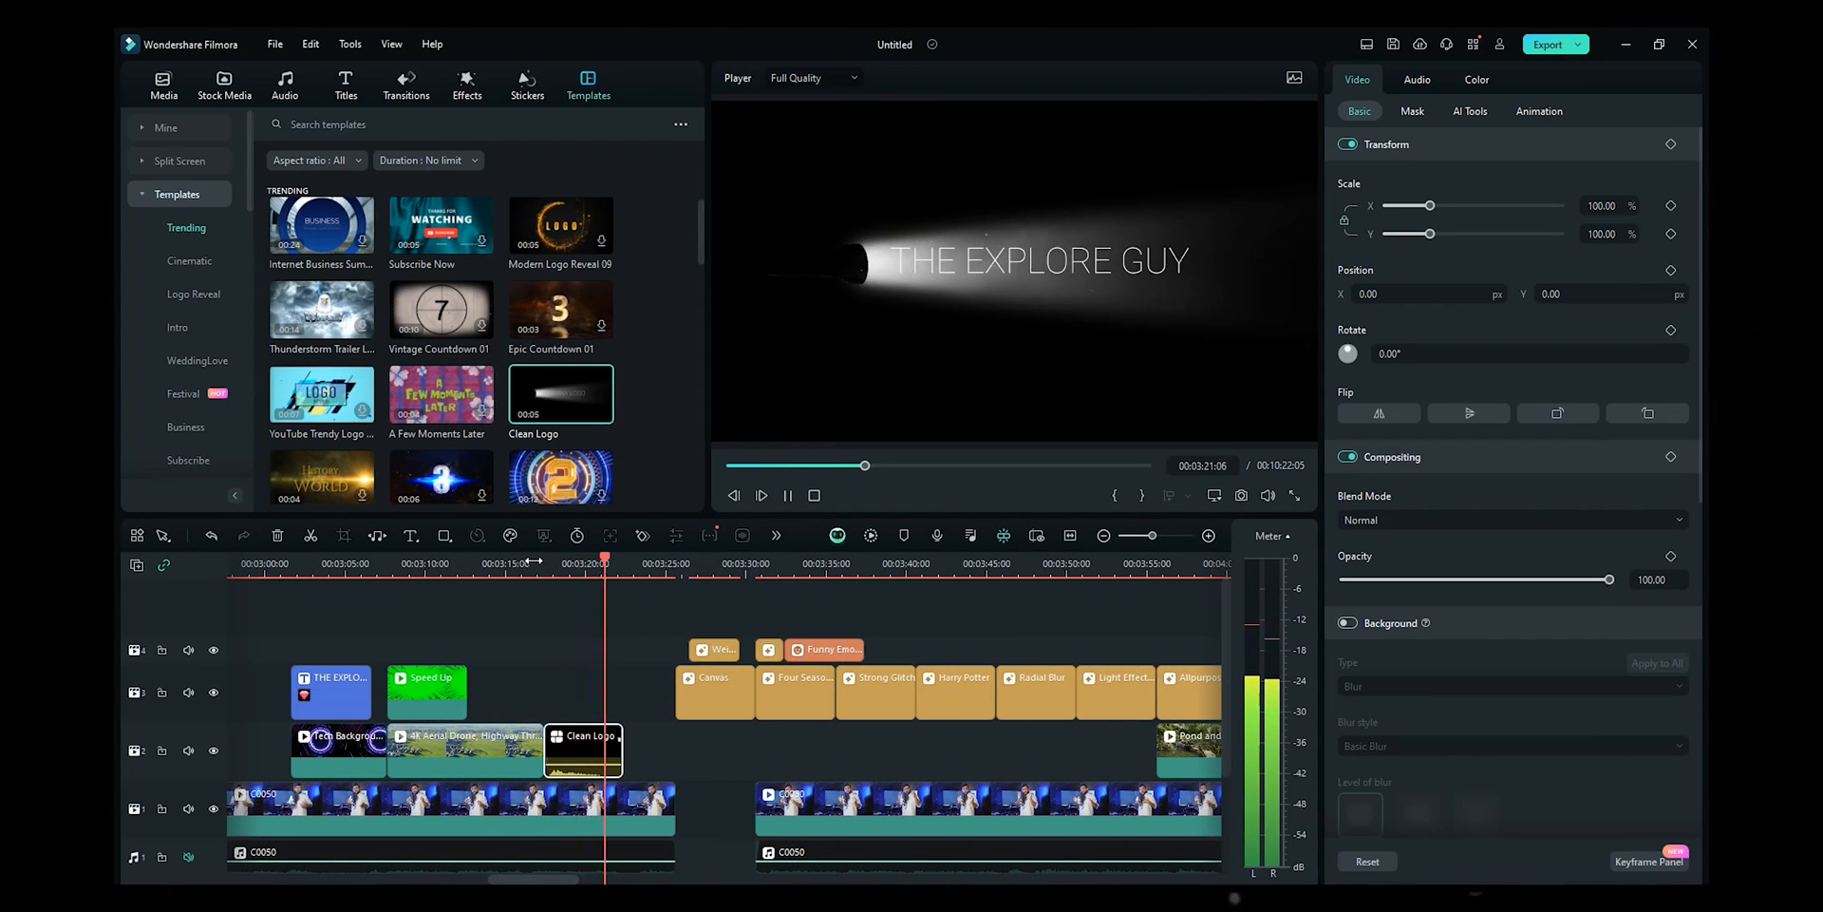
- Drop Documentary Movie Ending at 00:03:20, play it back, and open its material-replacement window
key("space")
scroll(567, 434, "down", 2)
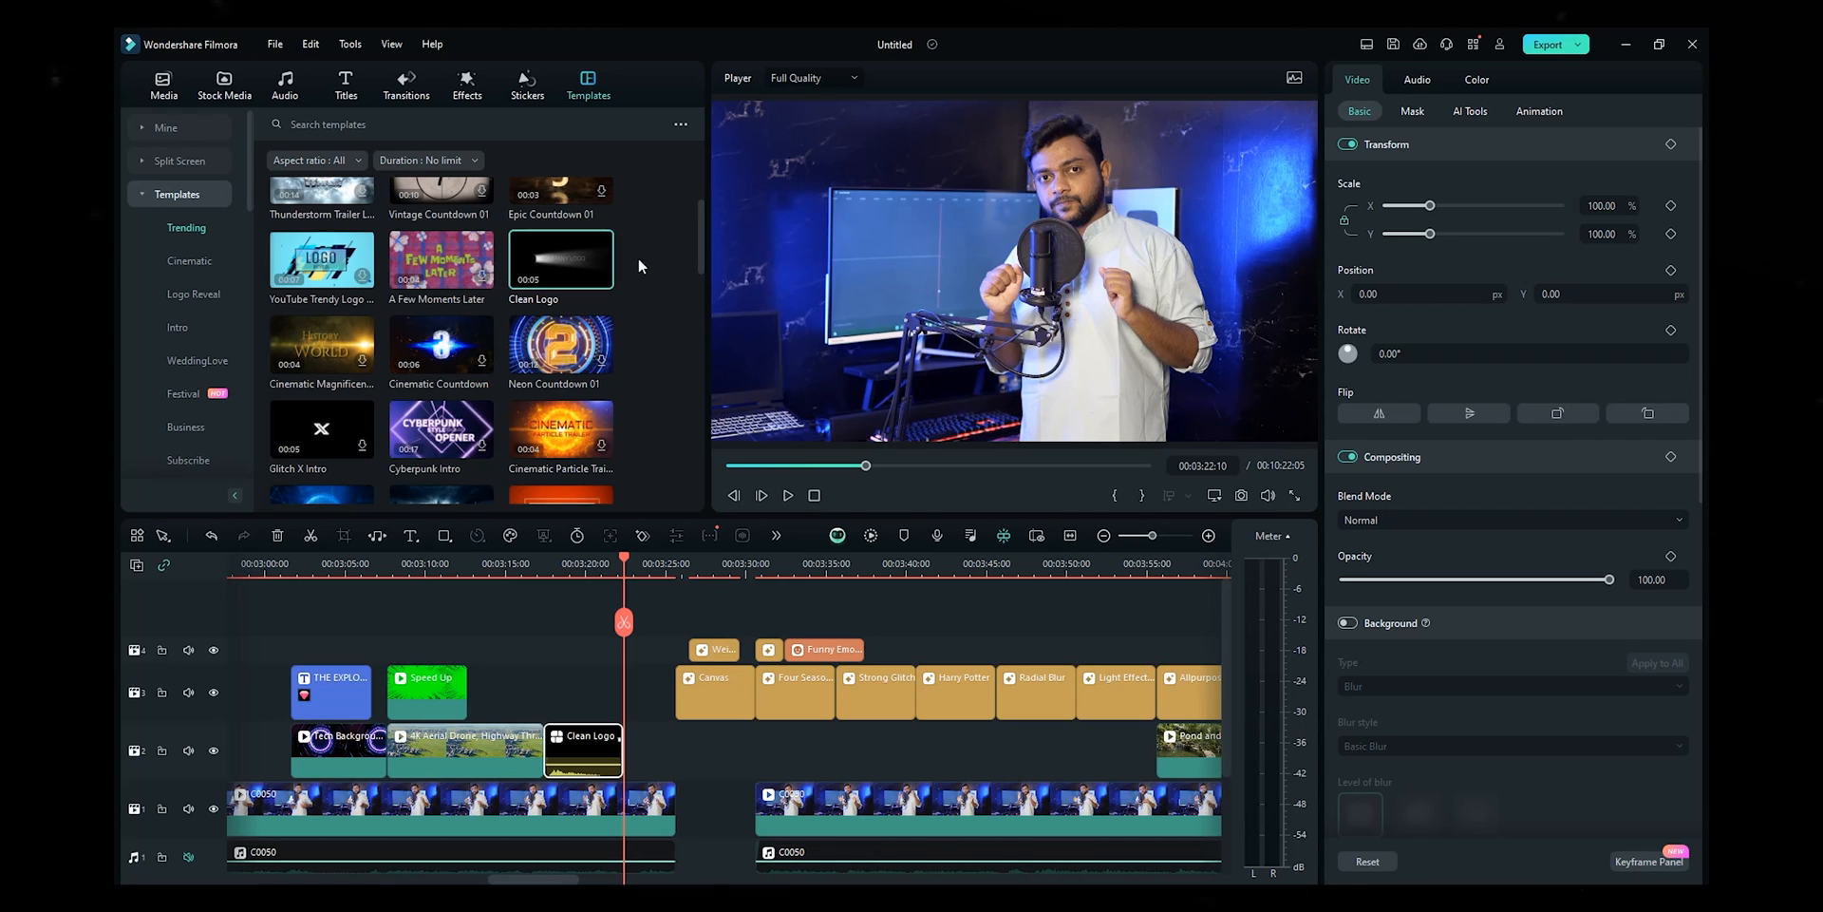
left_click_drag(699, 234, 654, 411)
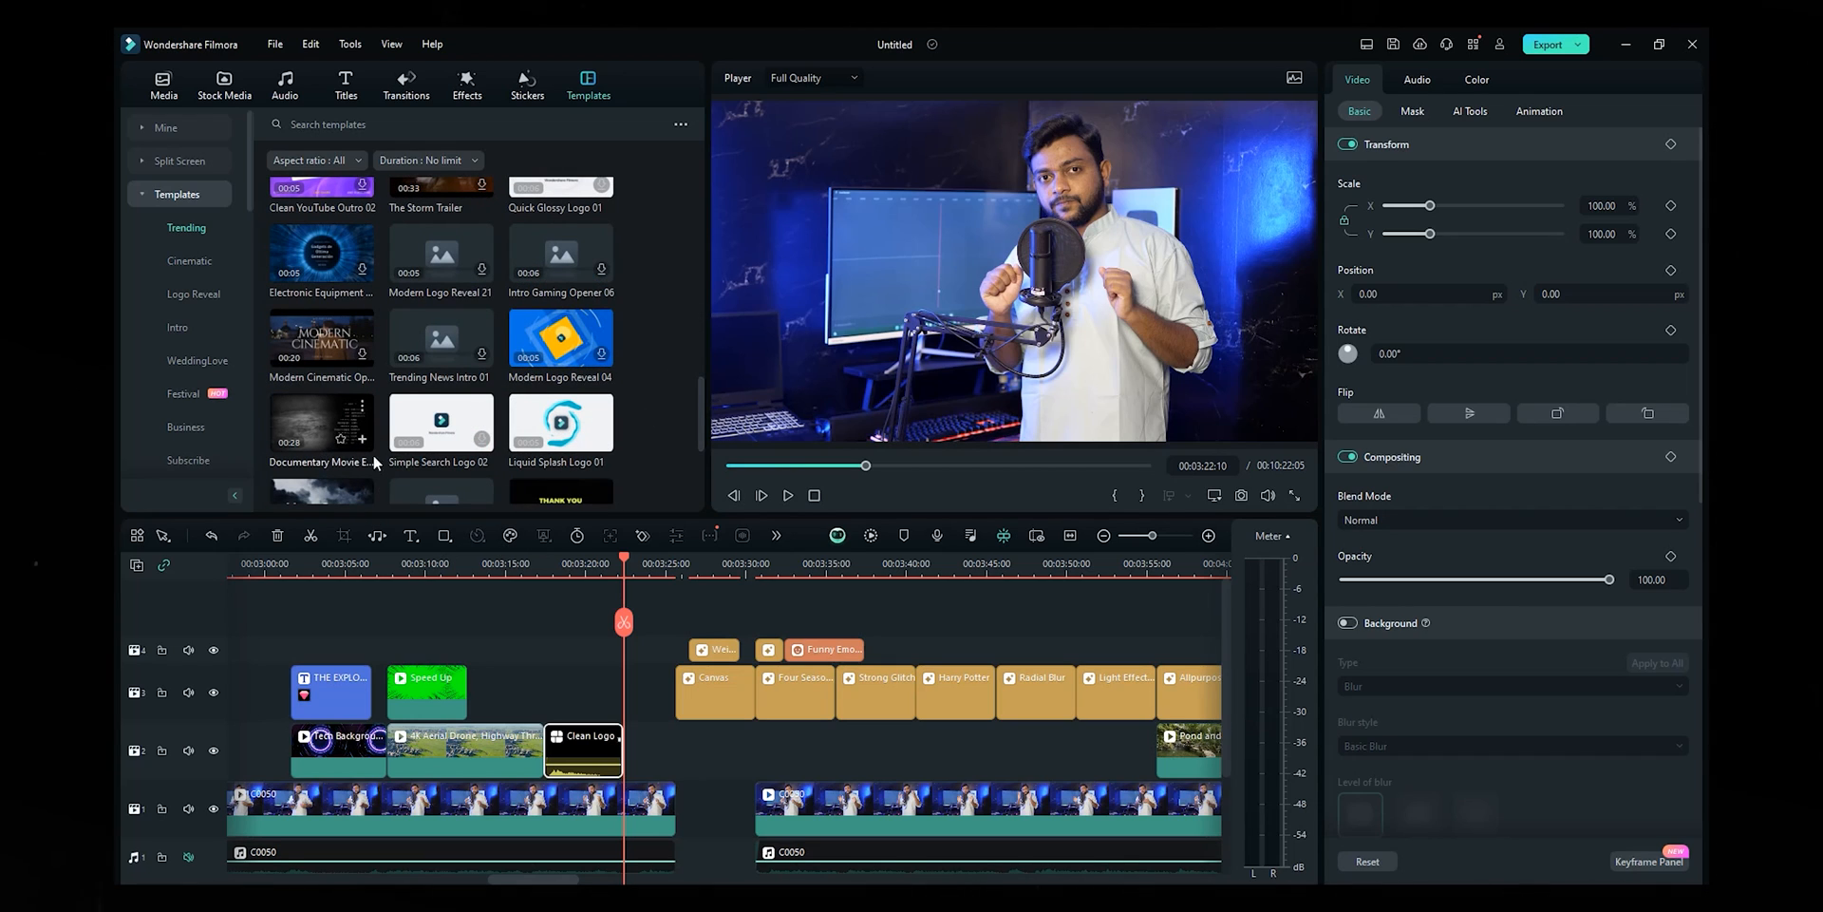
left_click_drag(531, 706, 552, 706)
left_click(547, 557)
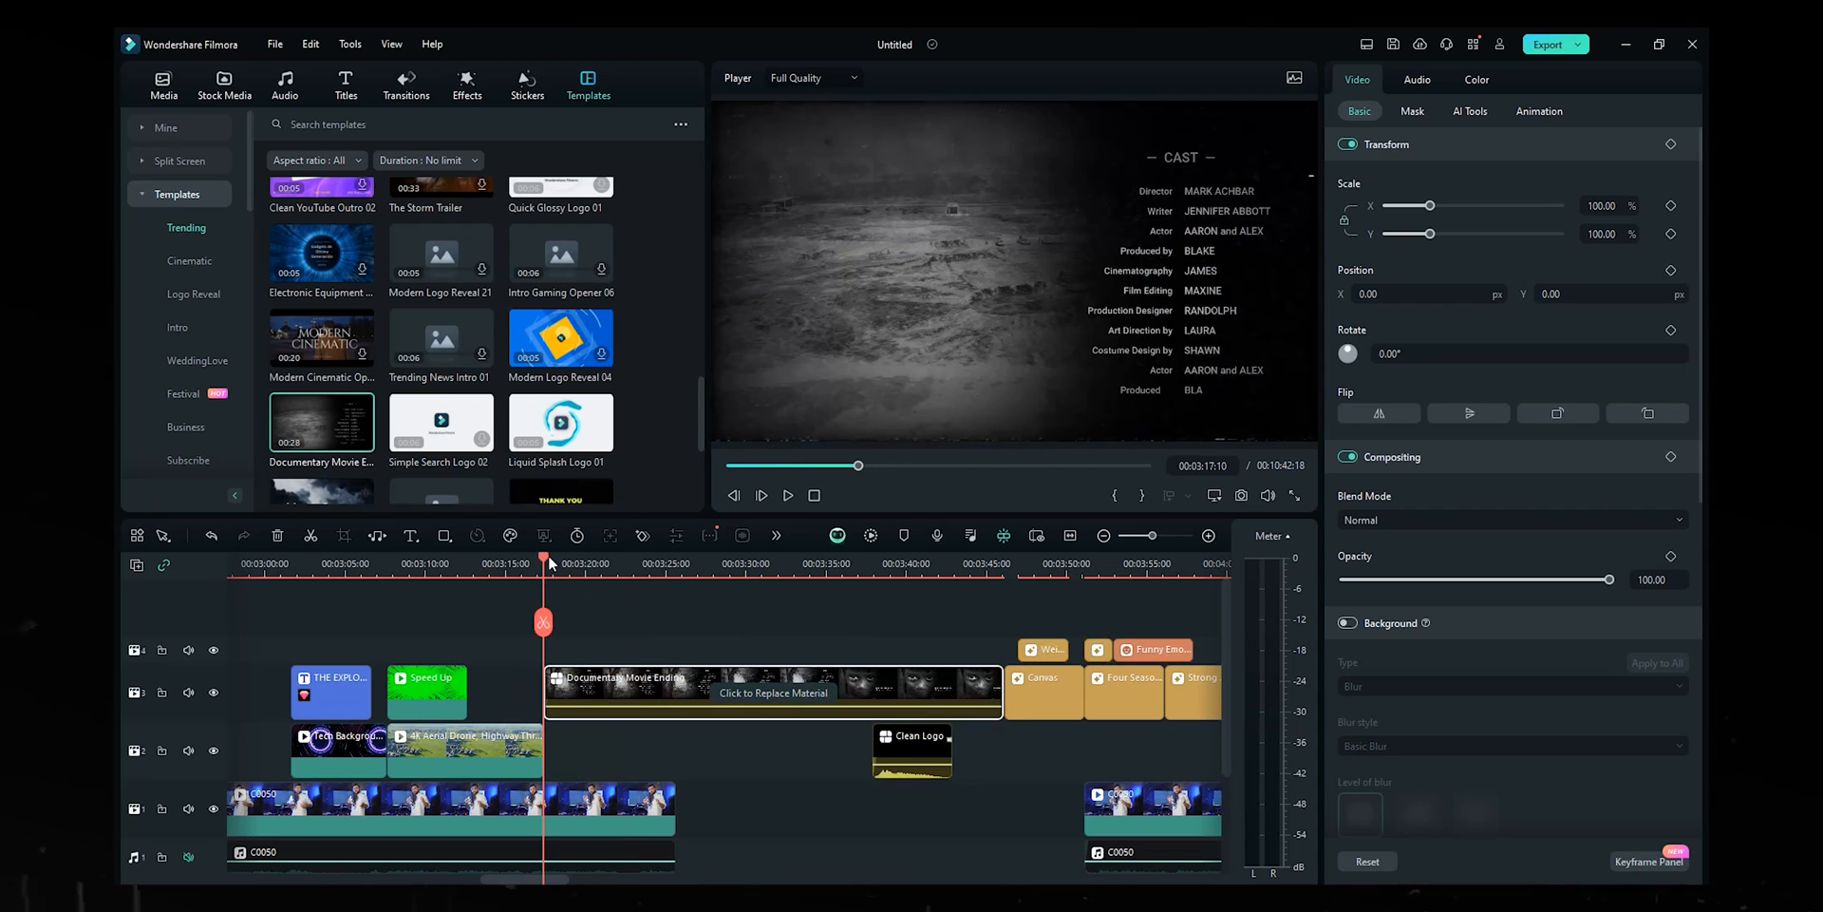
key("space")
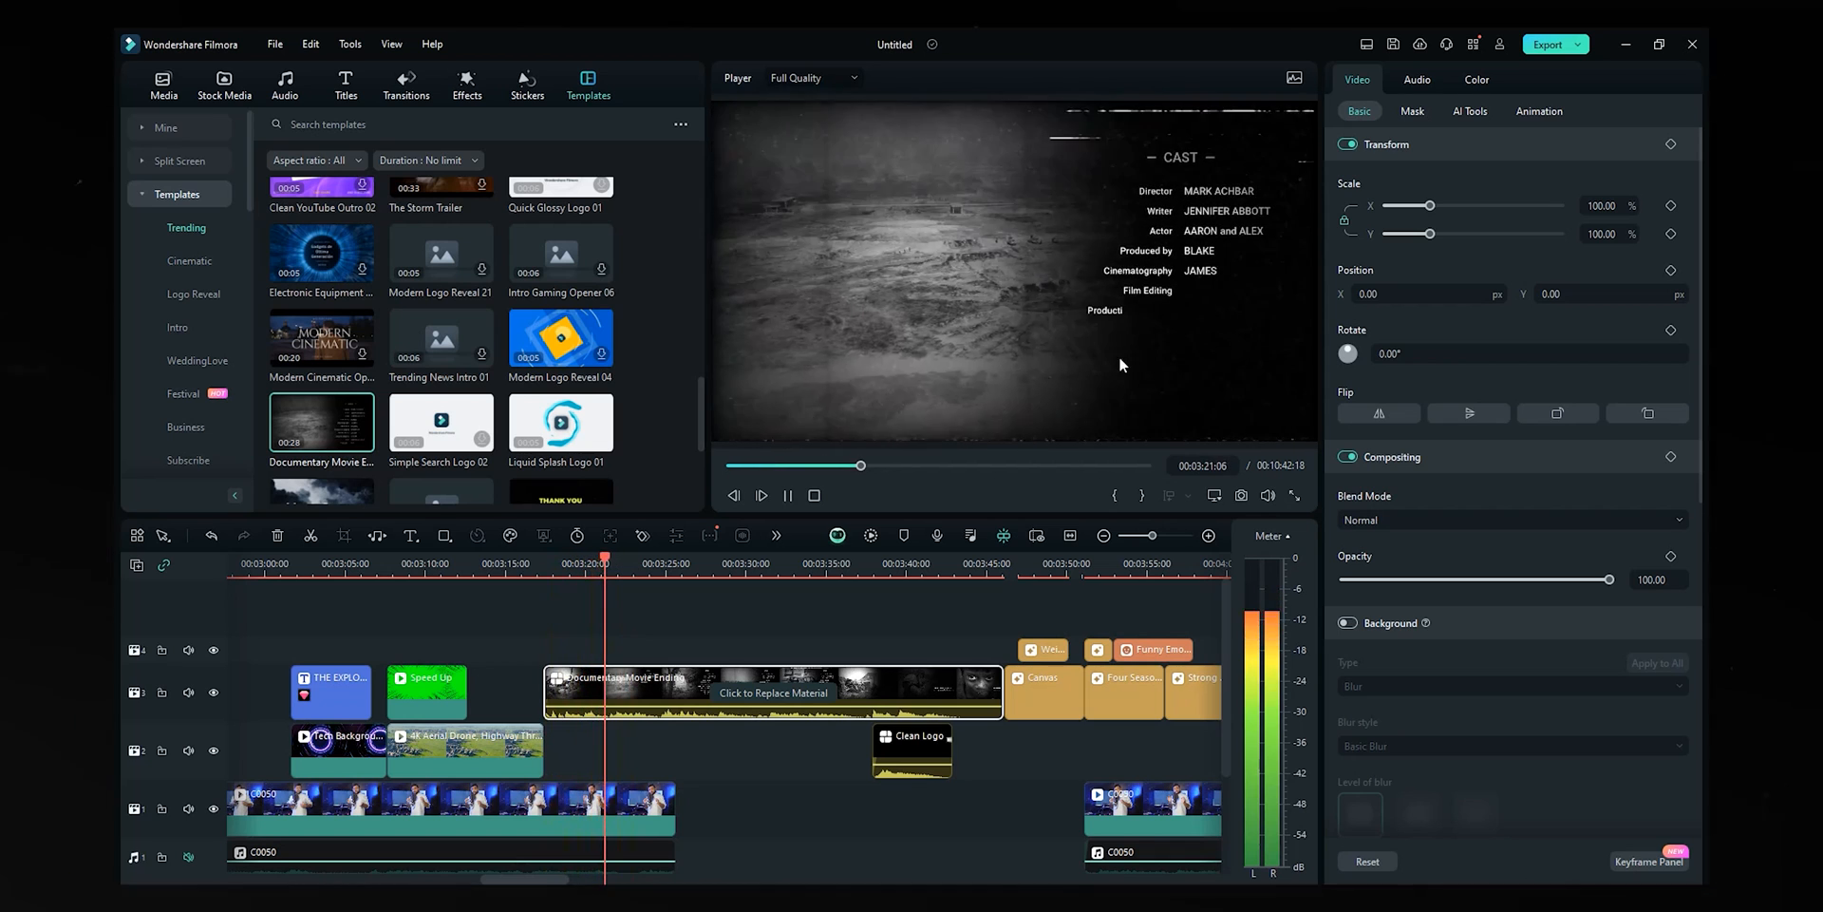
key("space")
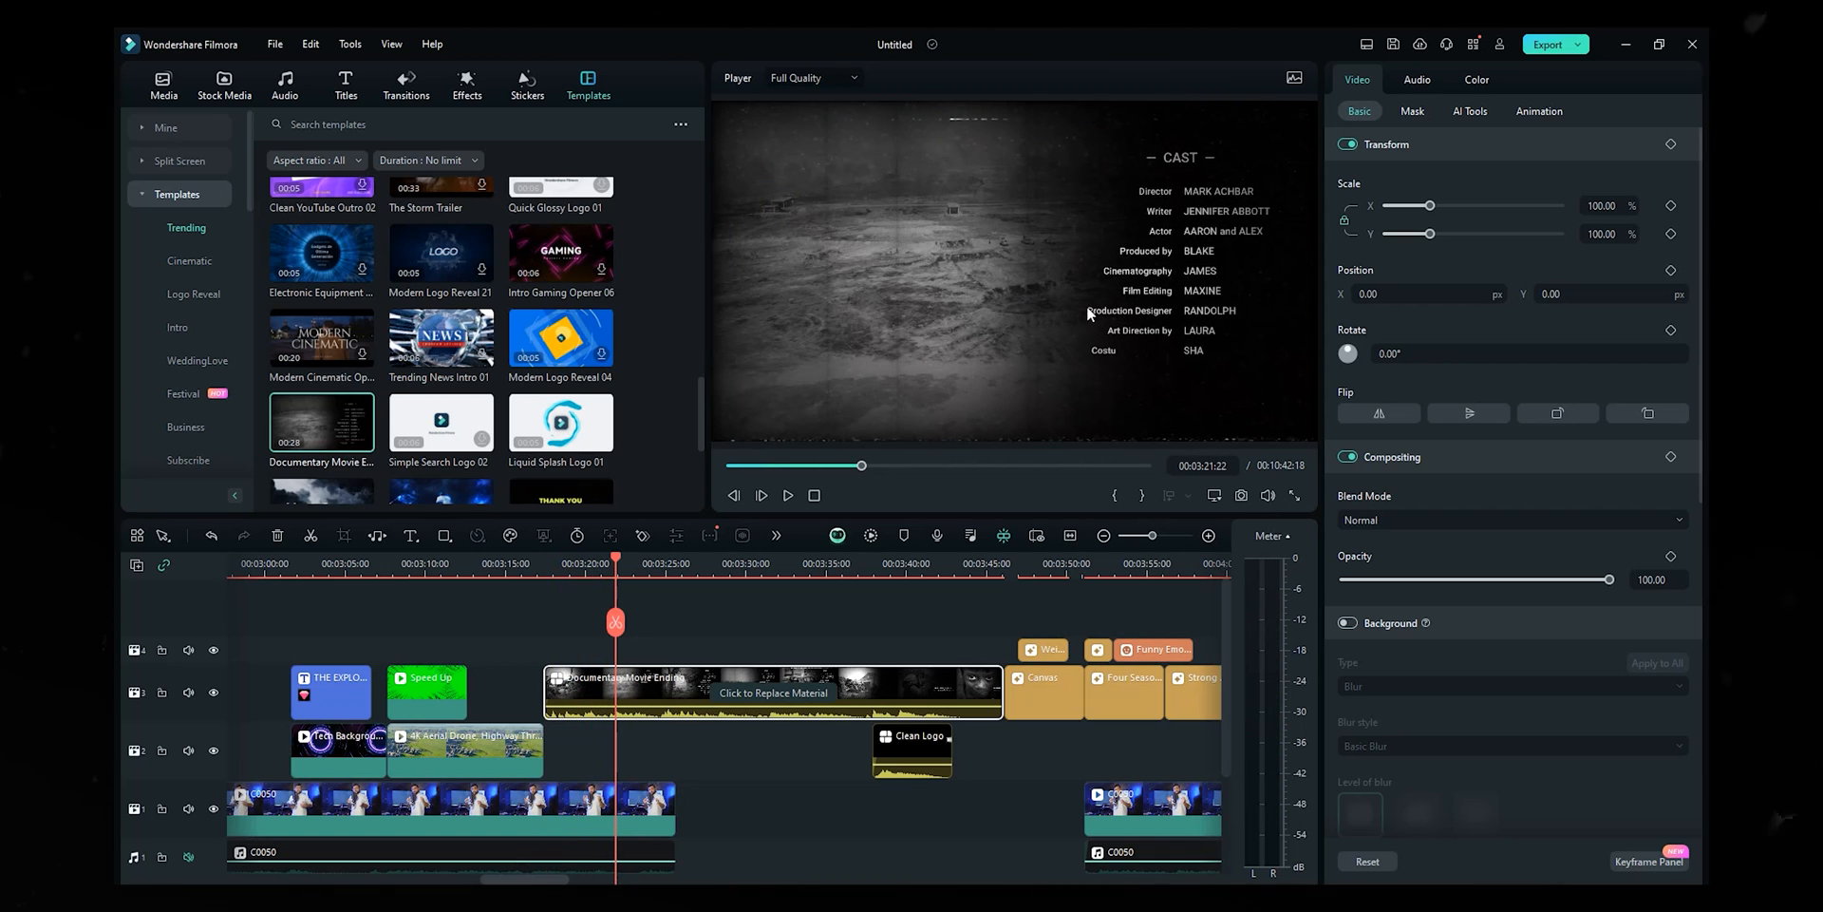
left_click(806, 701)
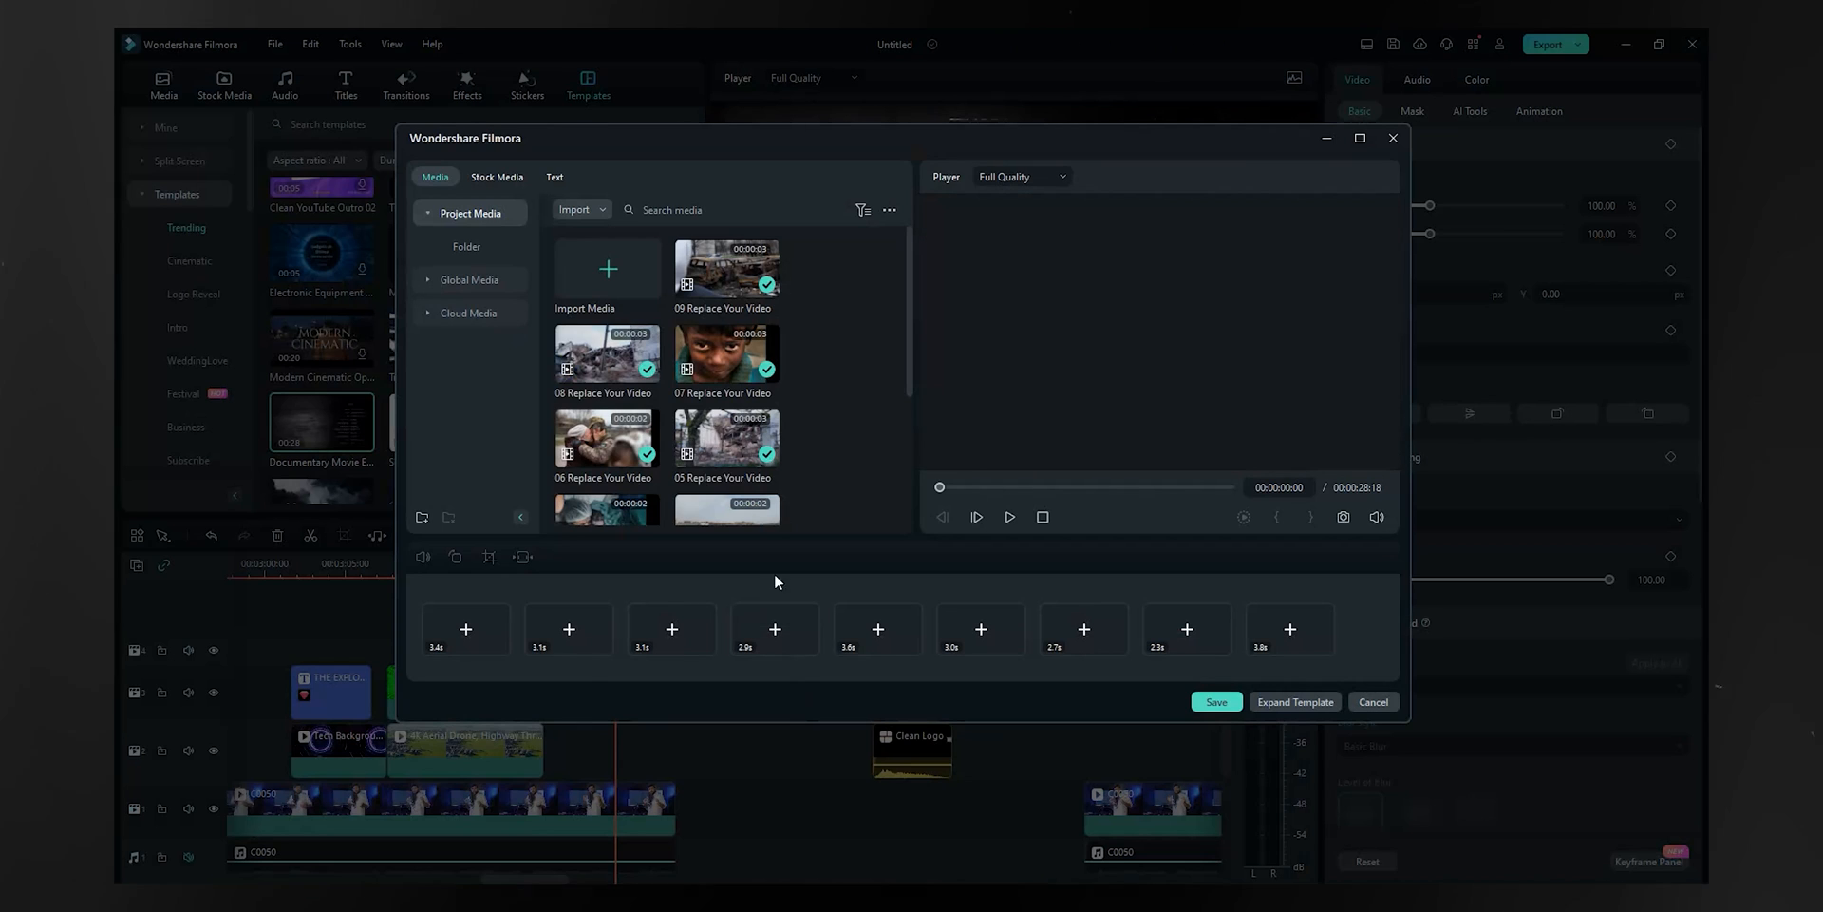
- Load the presenter thumbnail from Downloads into the credits template's first image slot
left_click(555, 177)
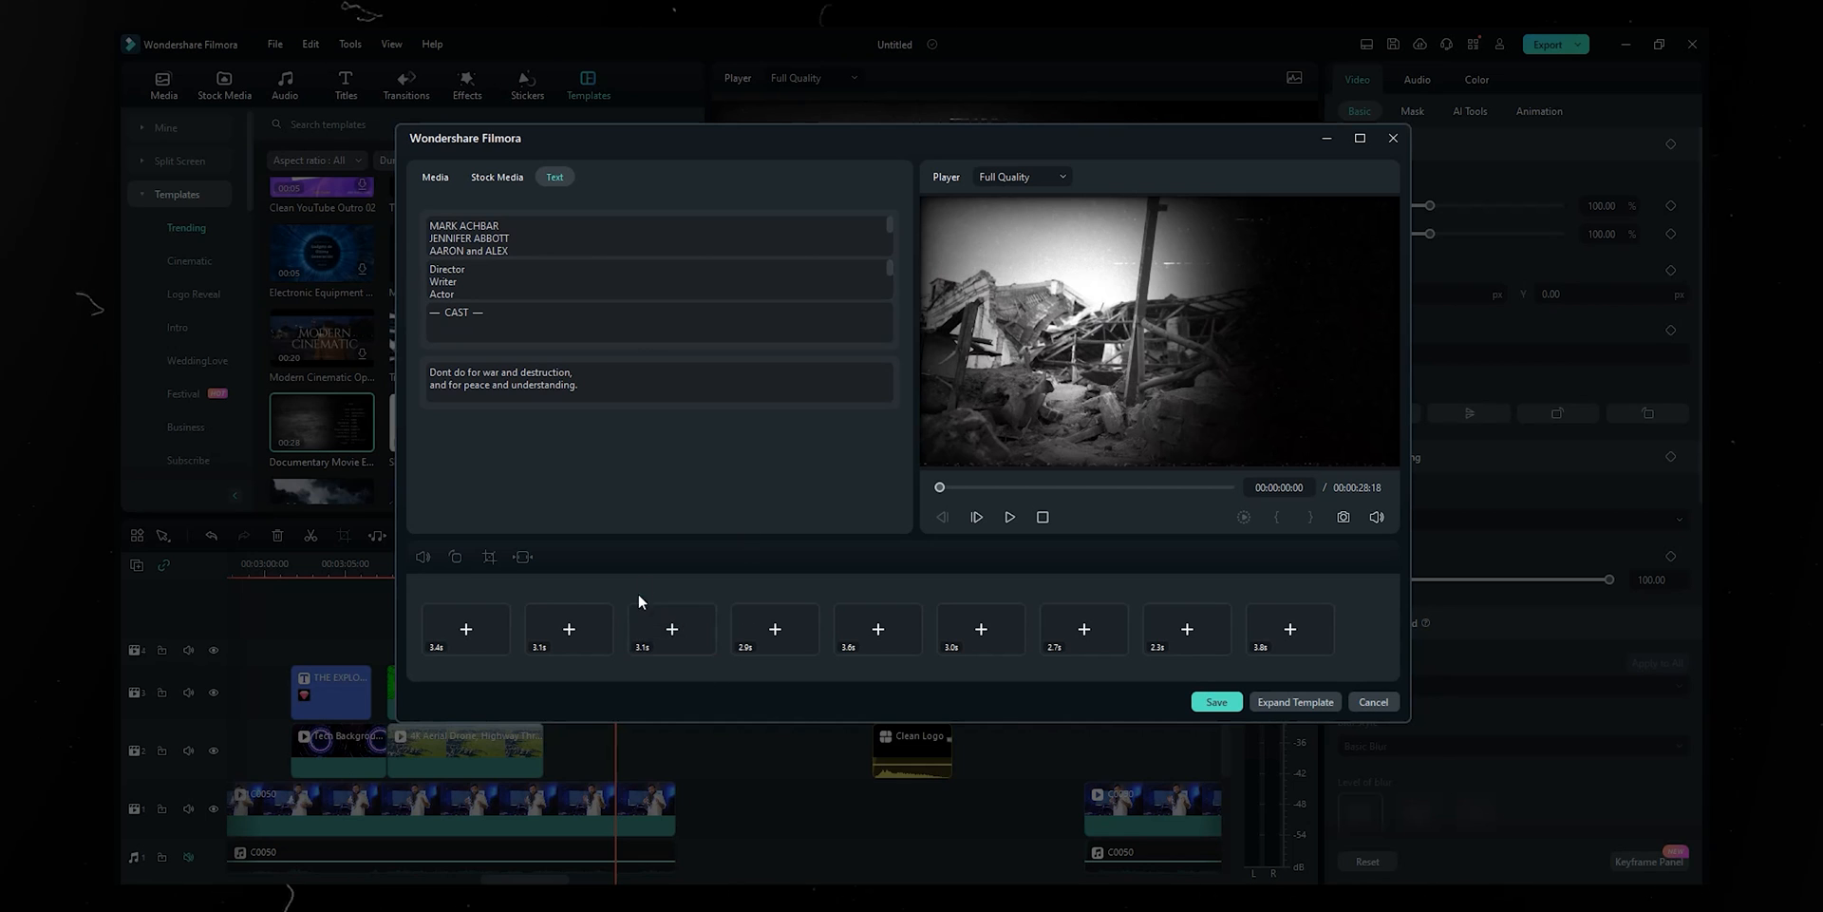
left_click(981, 487)
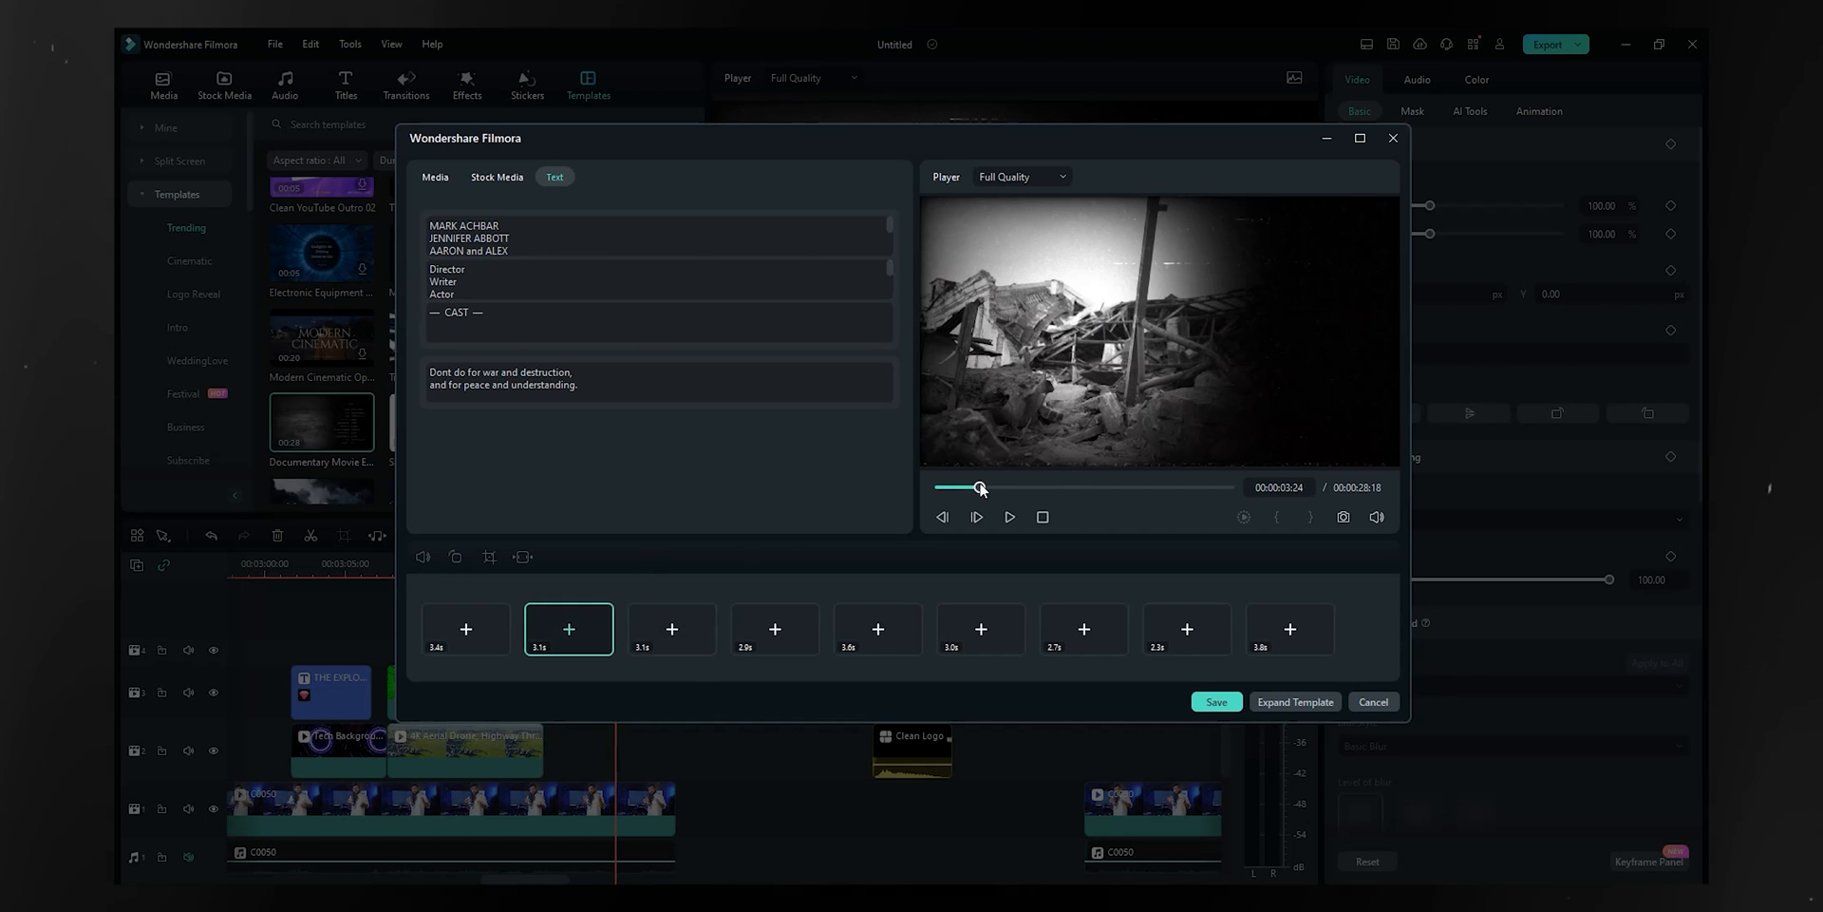
left_click(466, 635)
scroll(803, 446, "down", 1)
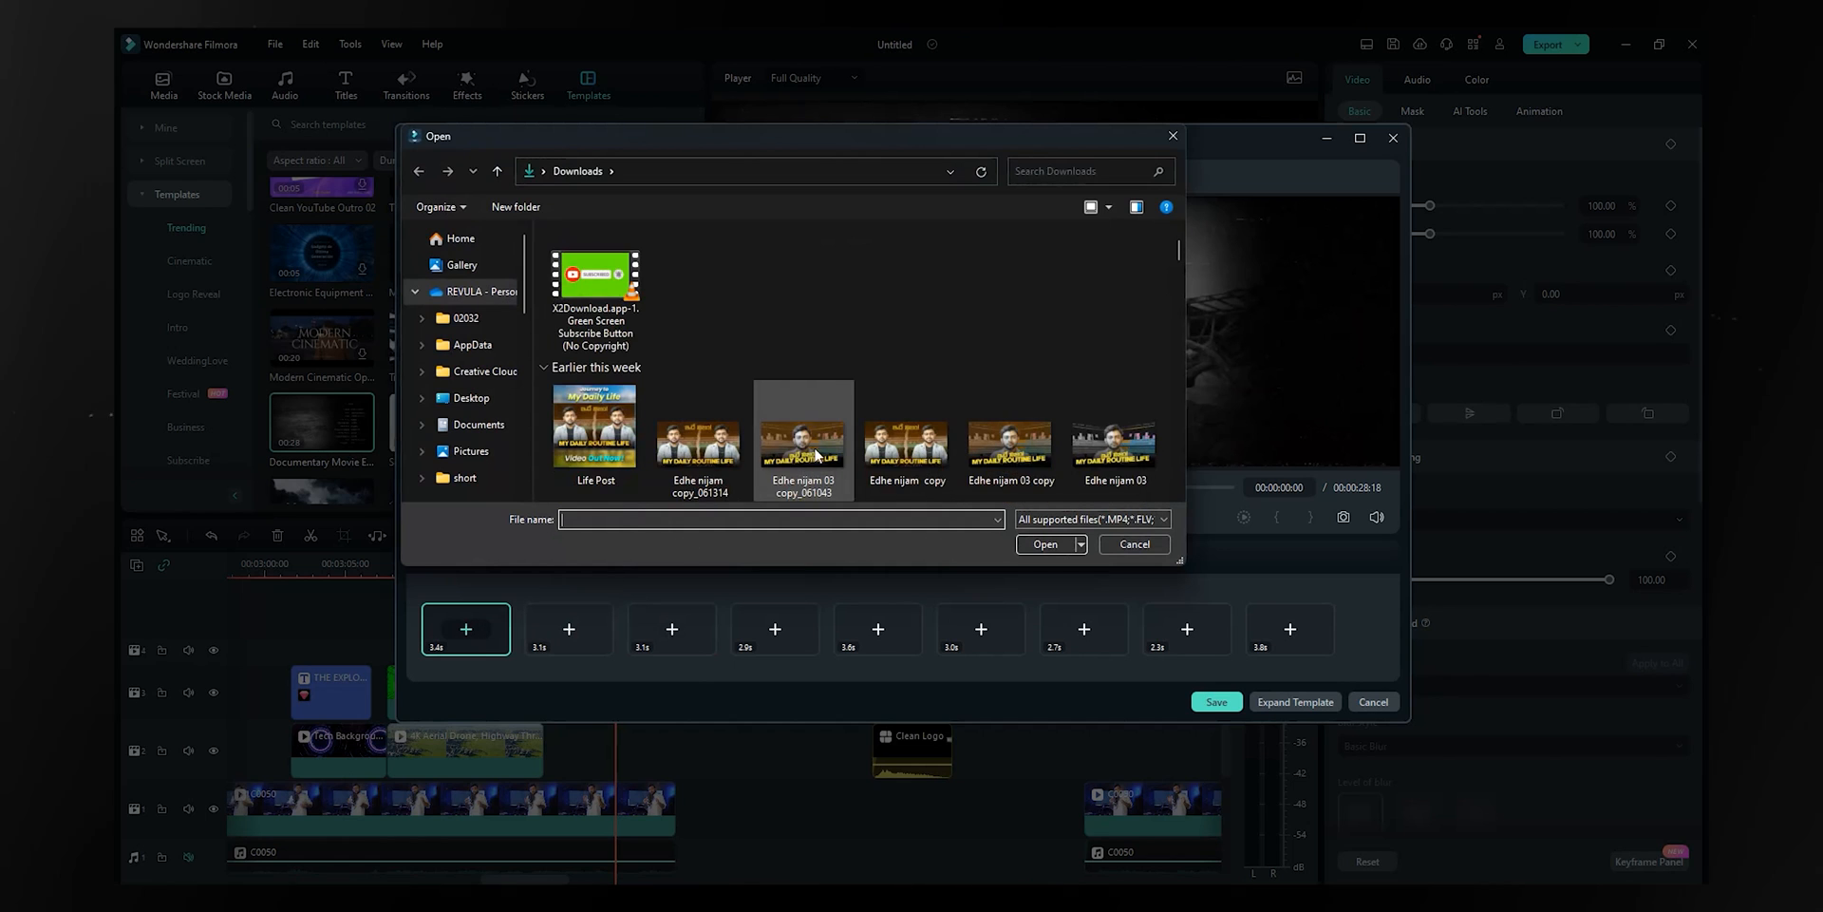
left_click(804, 439)
left_click(1043, 544)
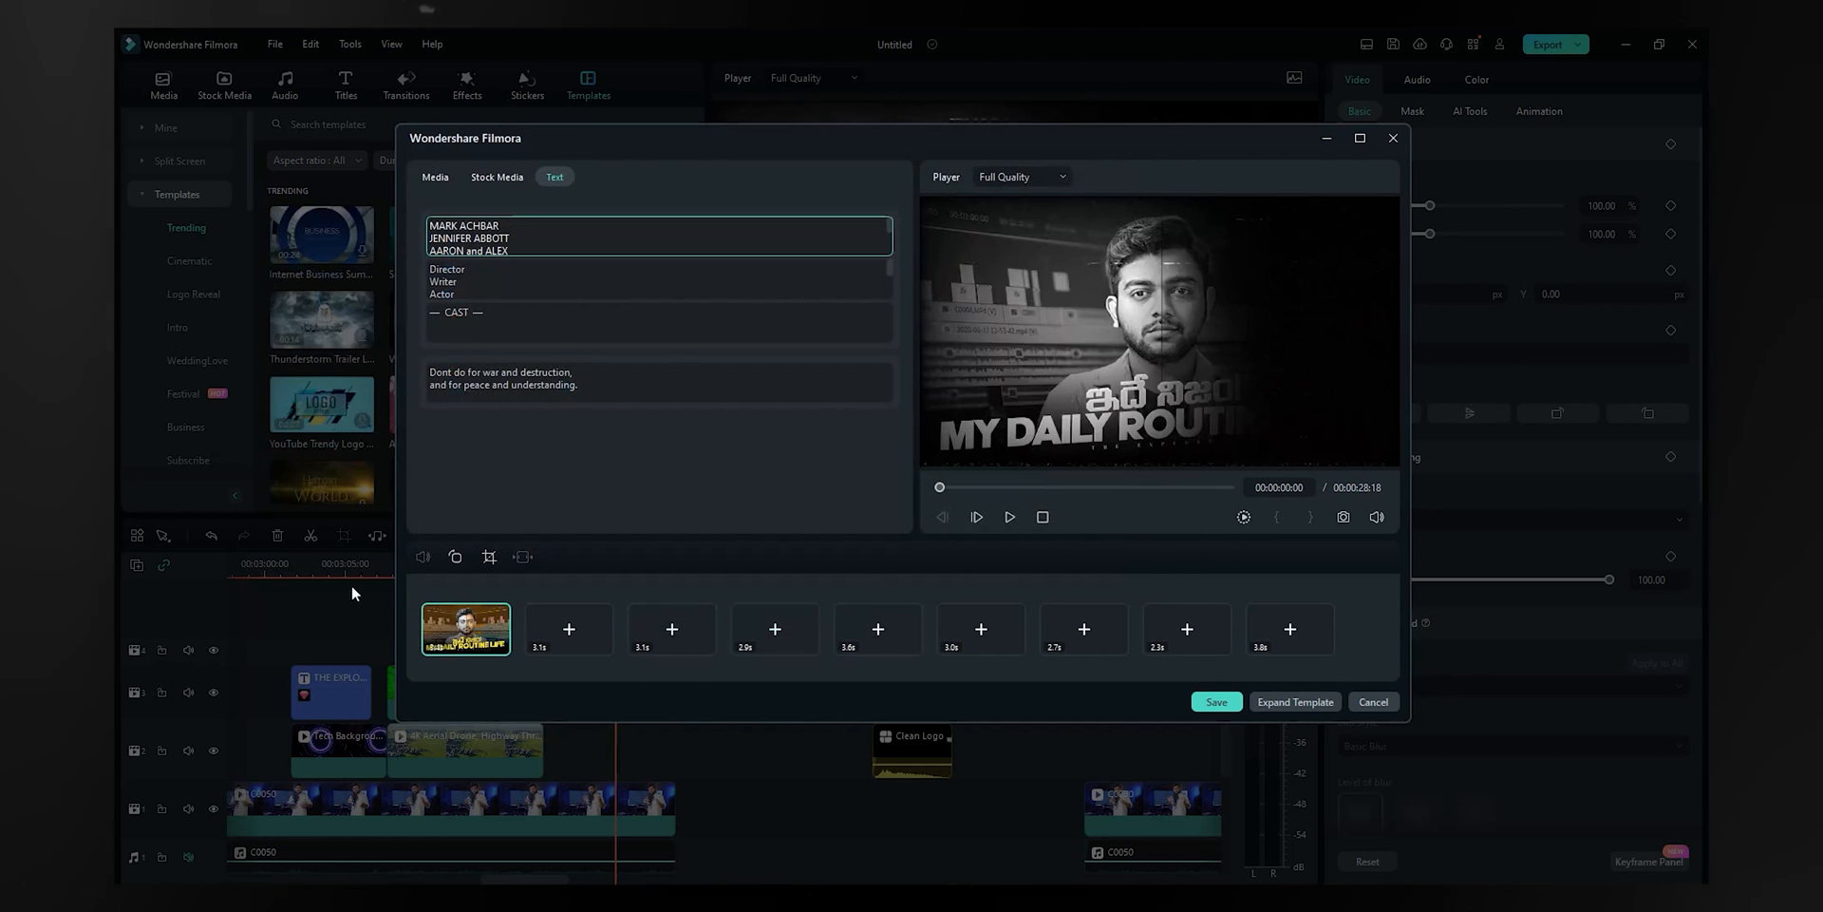
- Fill the second image slot with another thumbnail picture and save the template
left_click(546, 628)
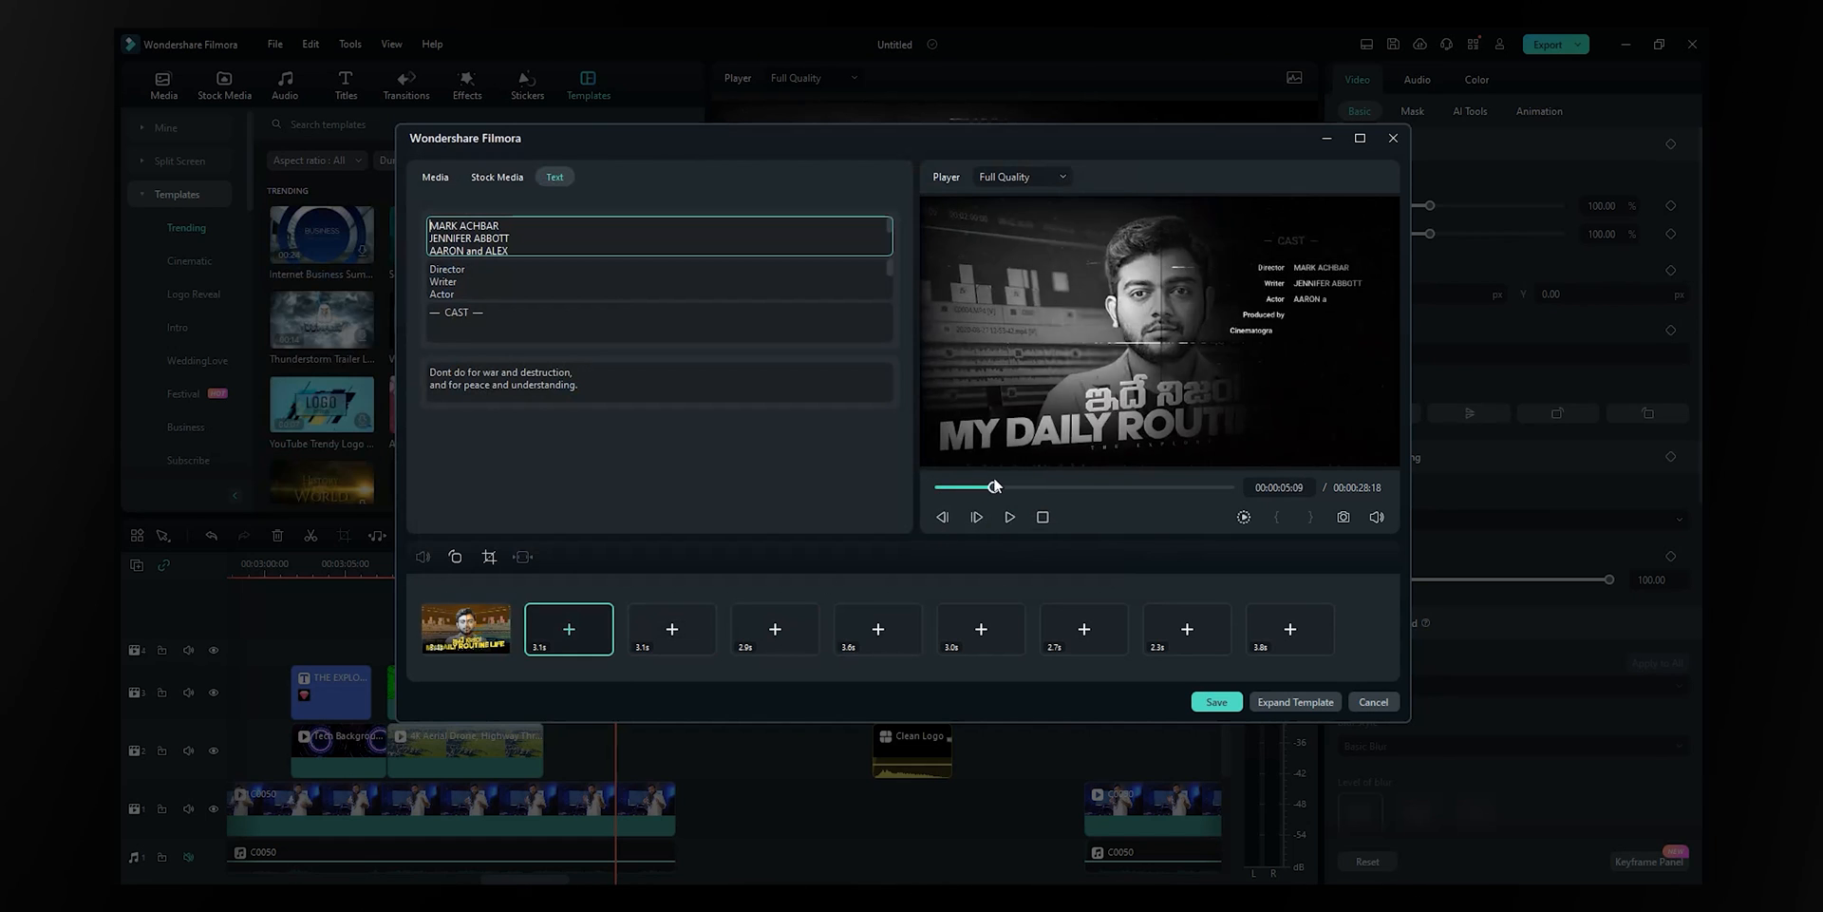
left_click(570, 632)
left_click(1068, 575)
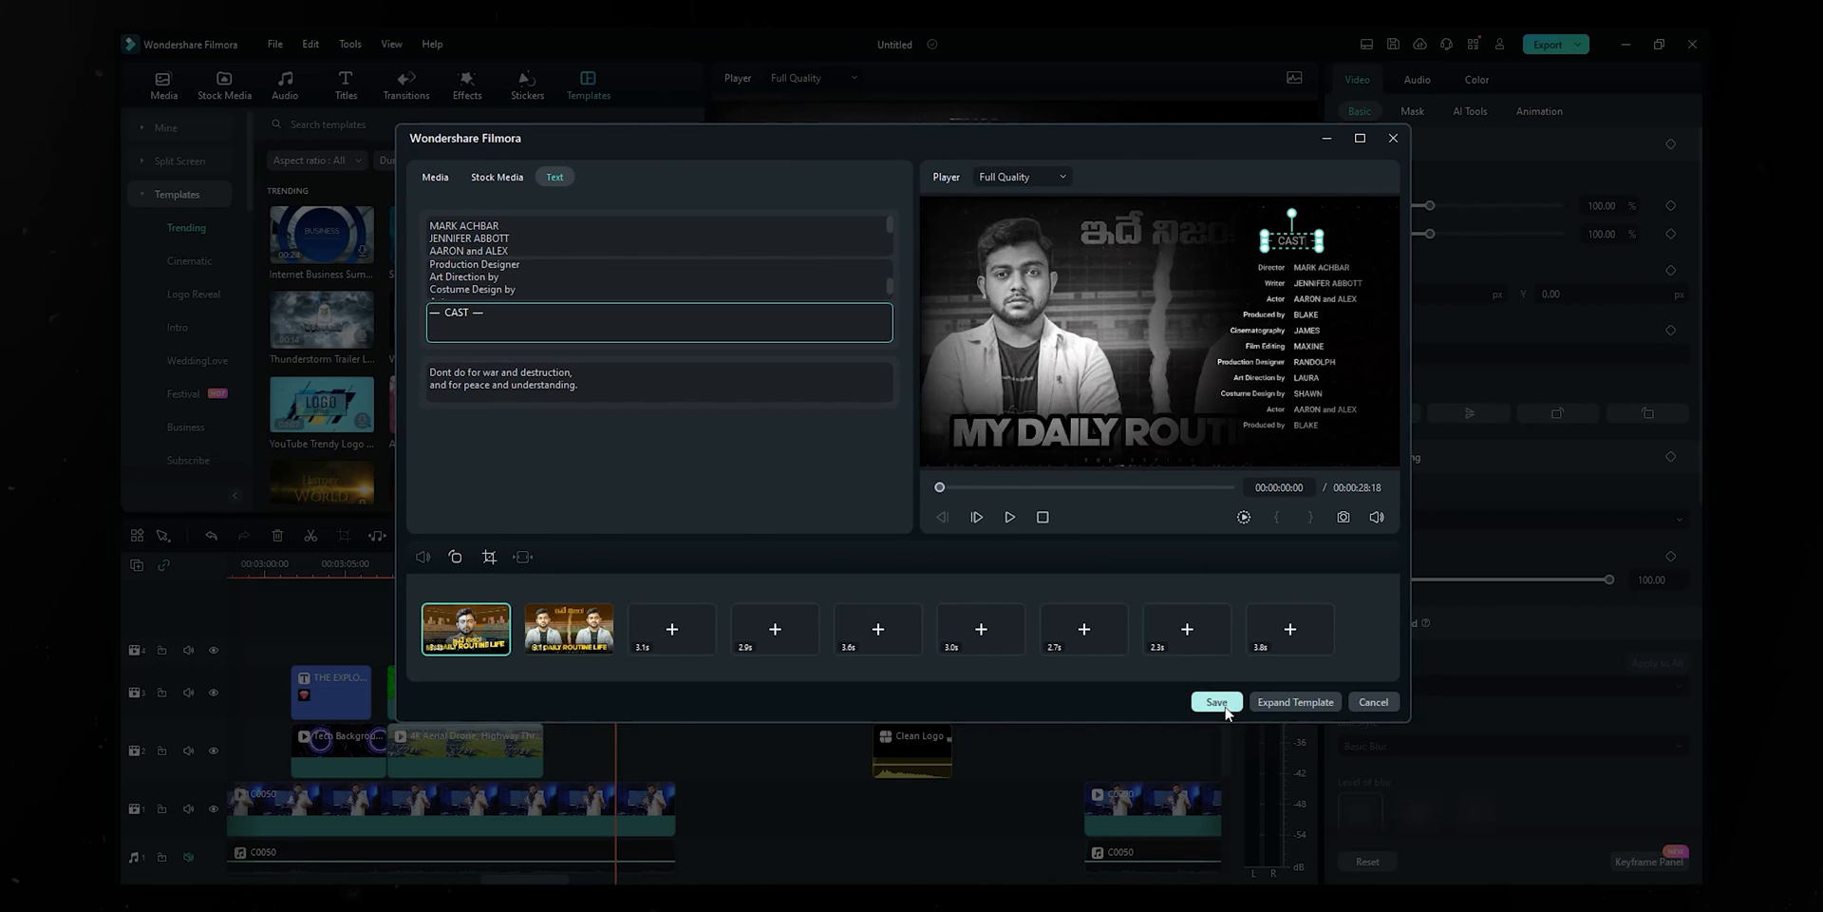
left_click(1217, 702)
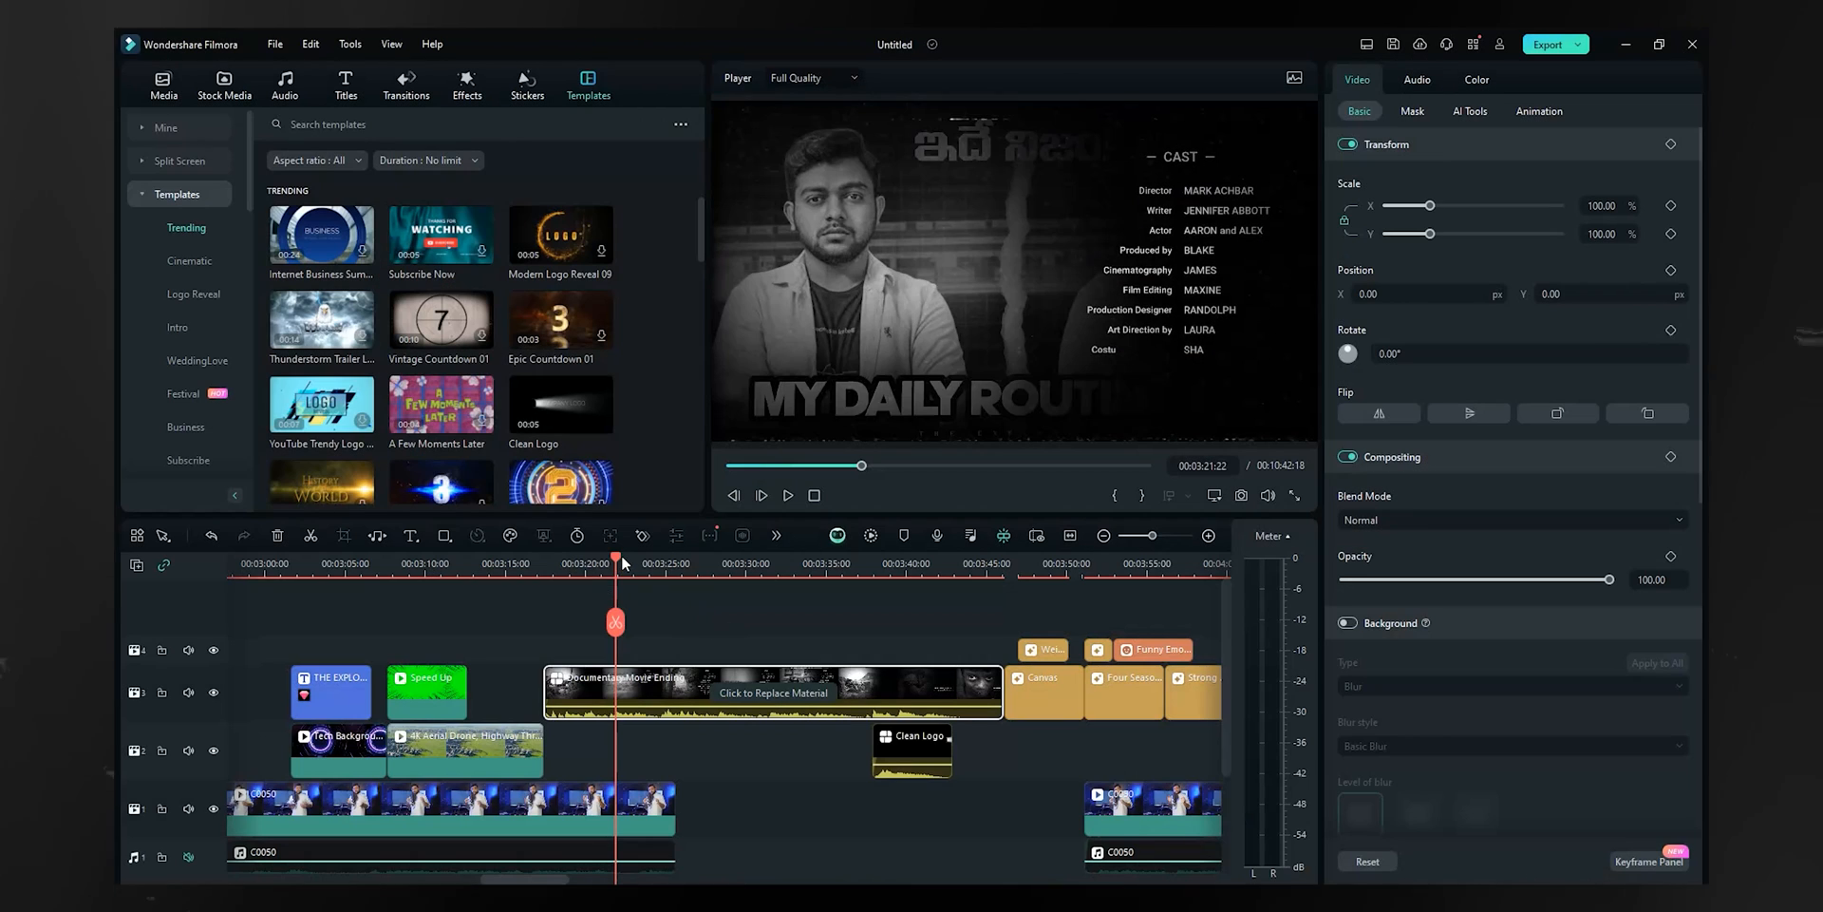
left_click(567, 562)
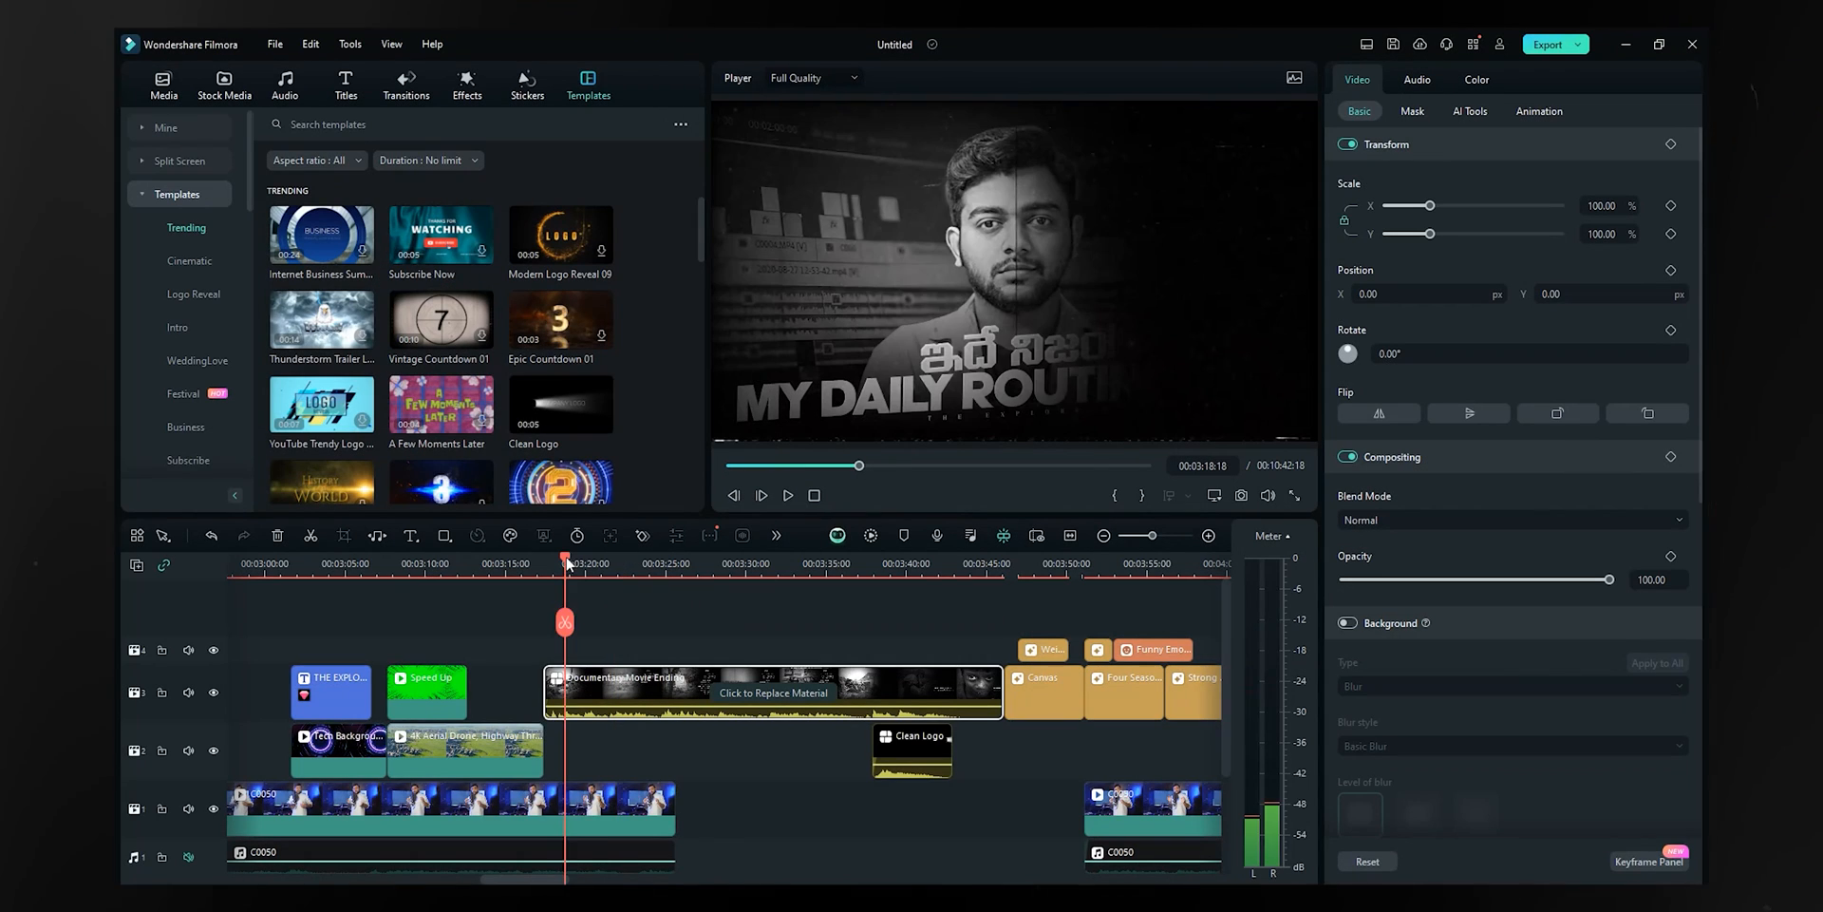
left_click(549, 562)
key("space")
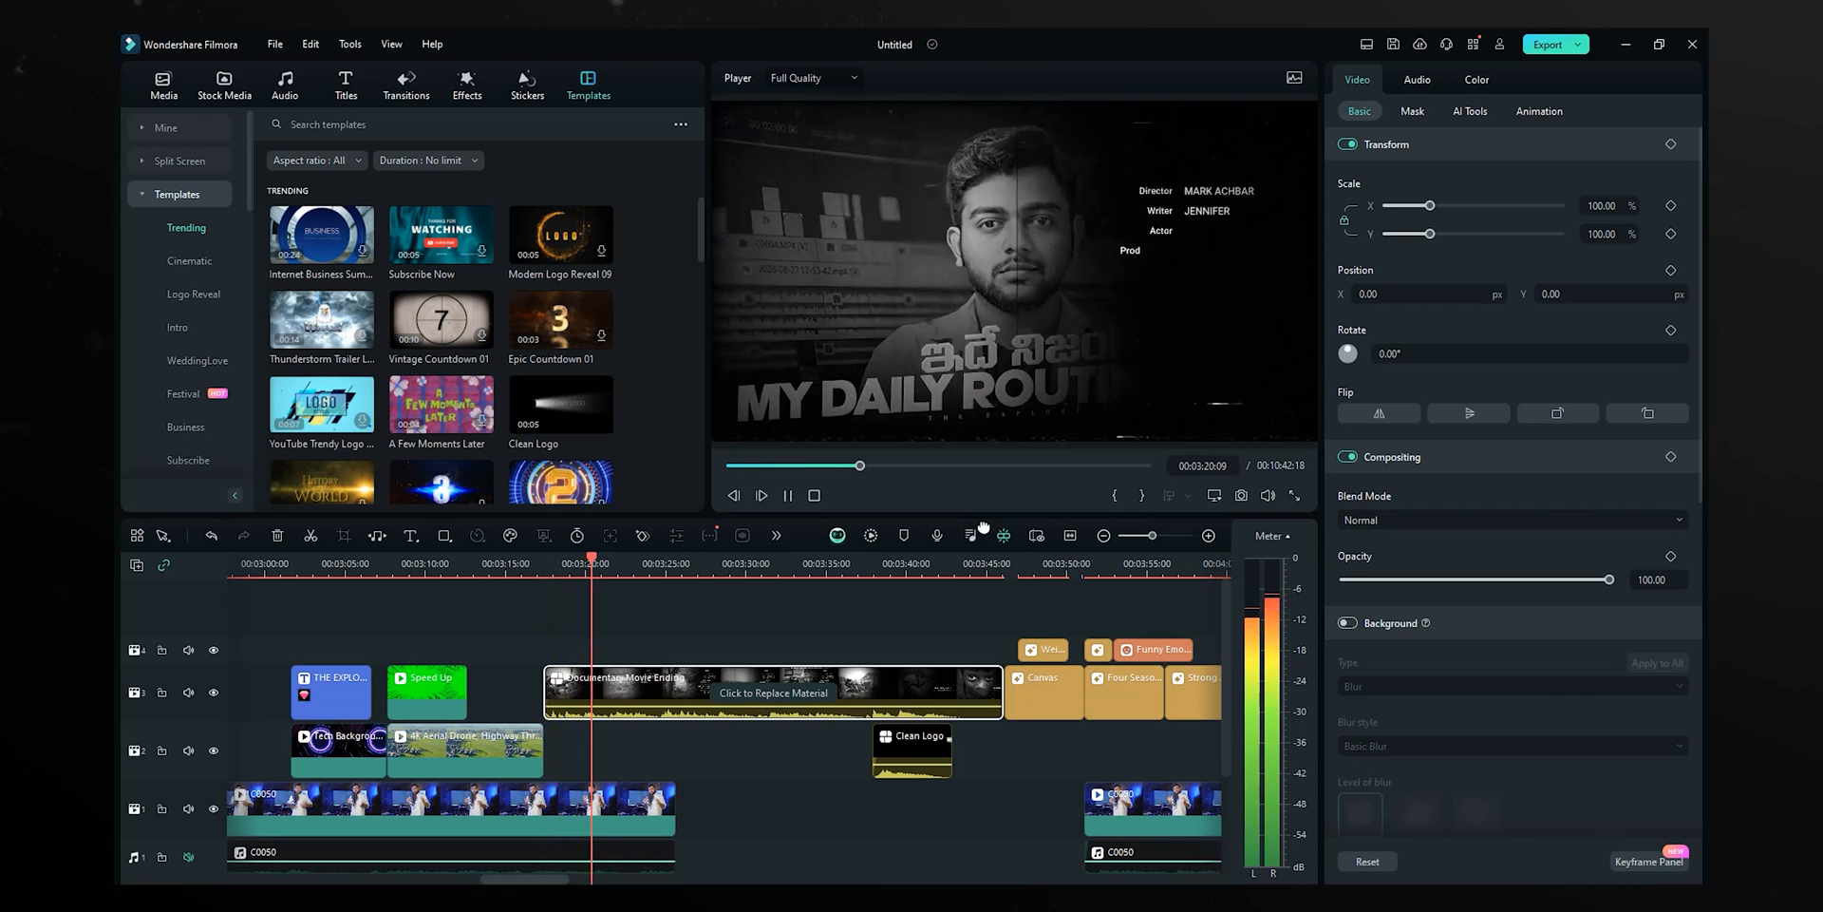
key("space")
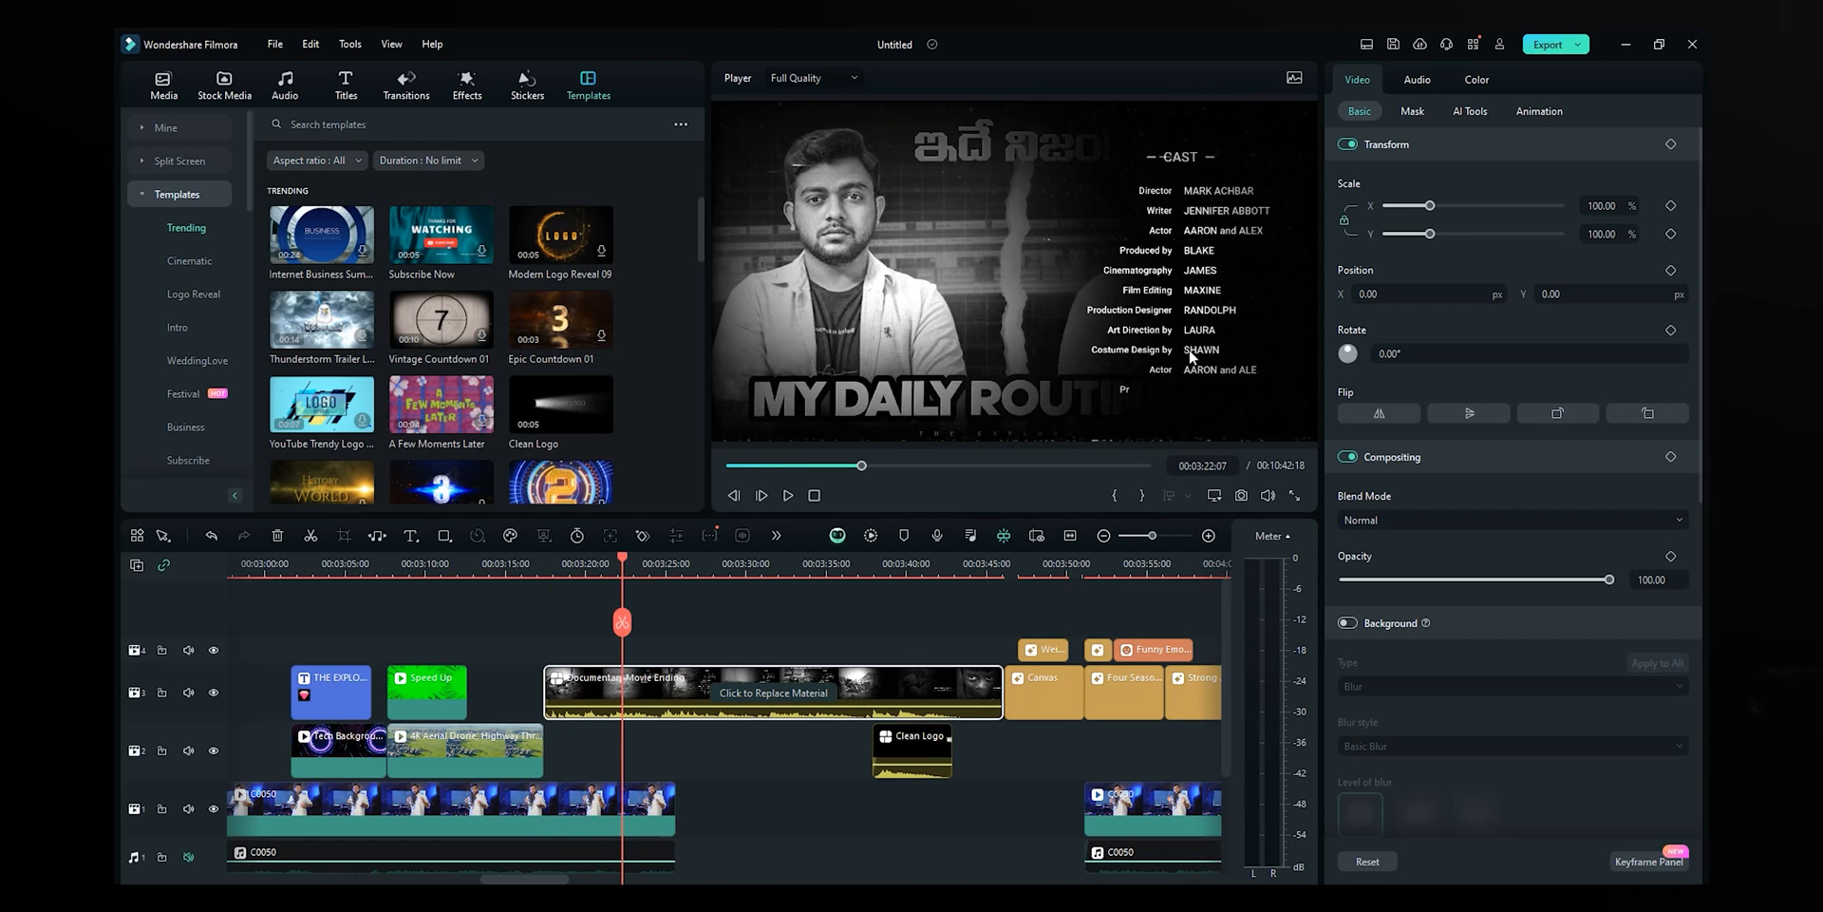
scroll(475, 376, "down", 5)
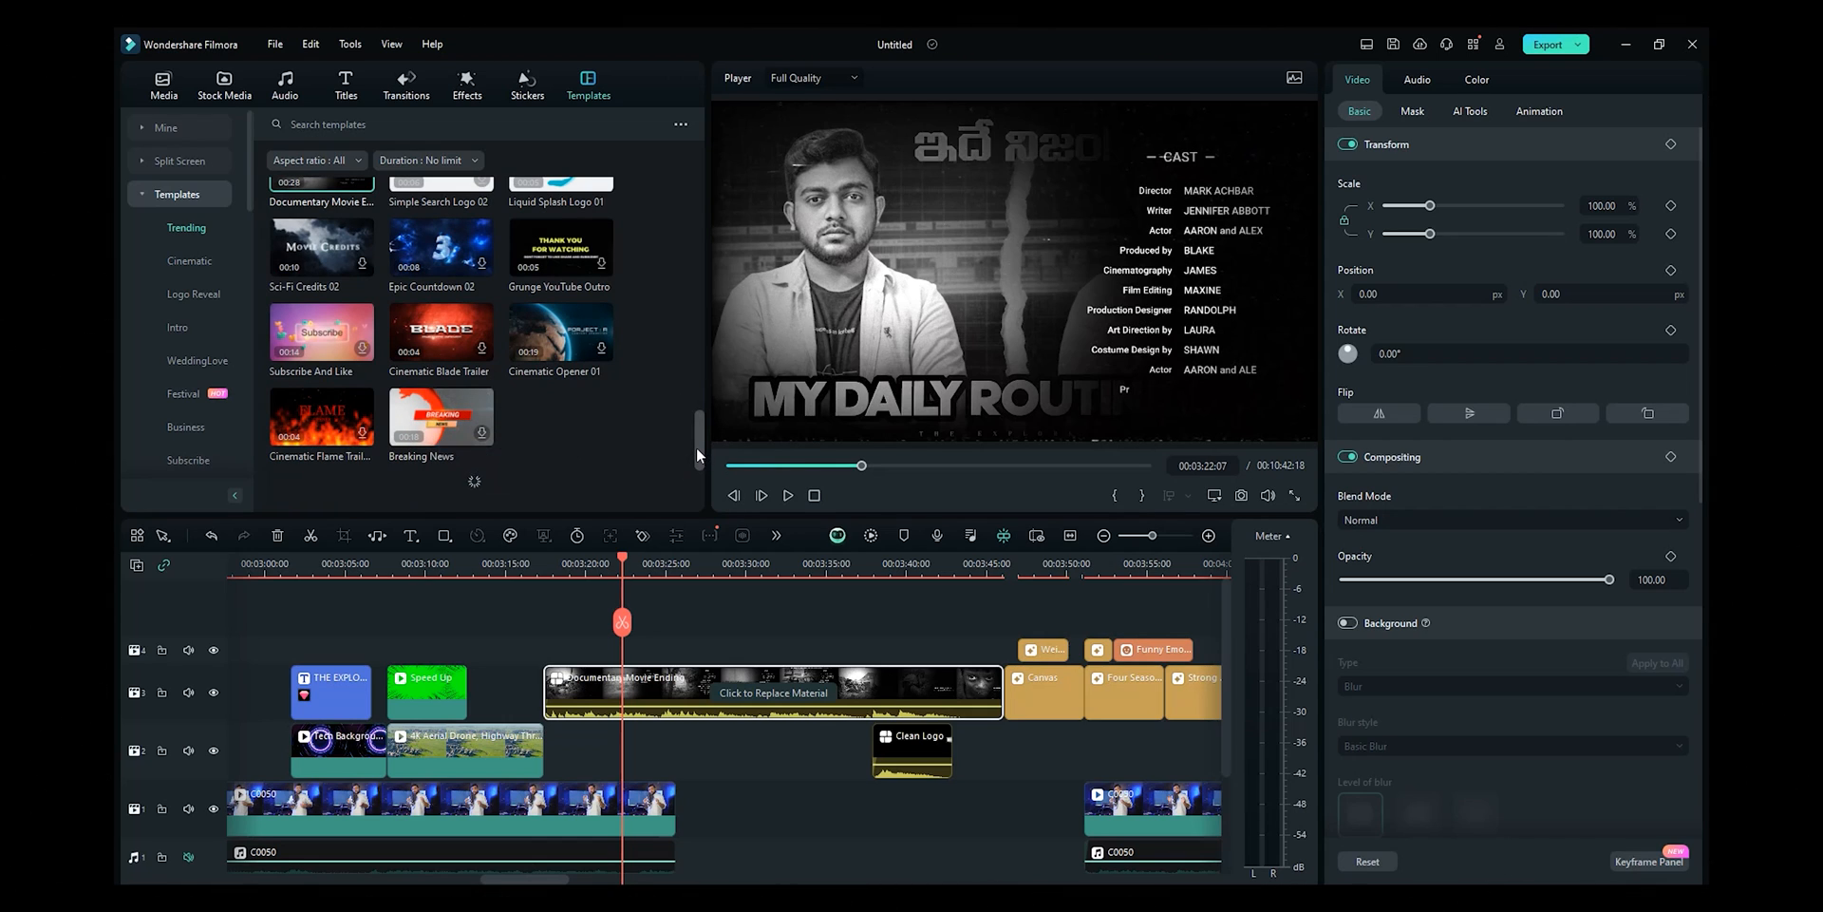
left_click_drag(697, 446, 691, 439)
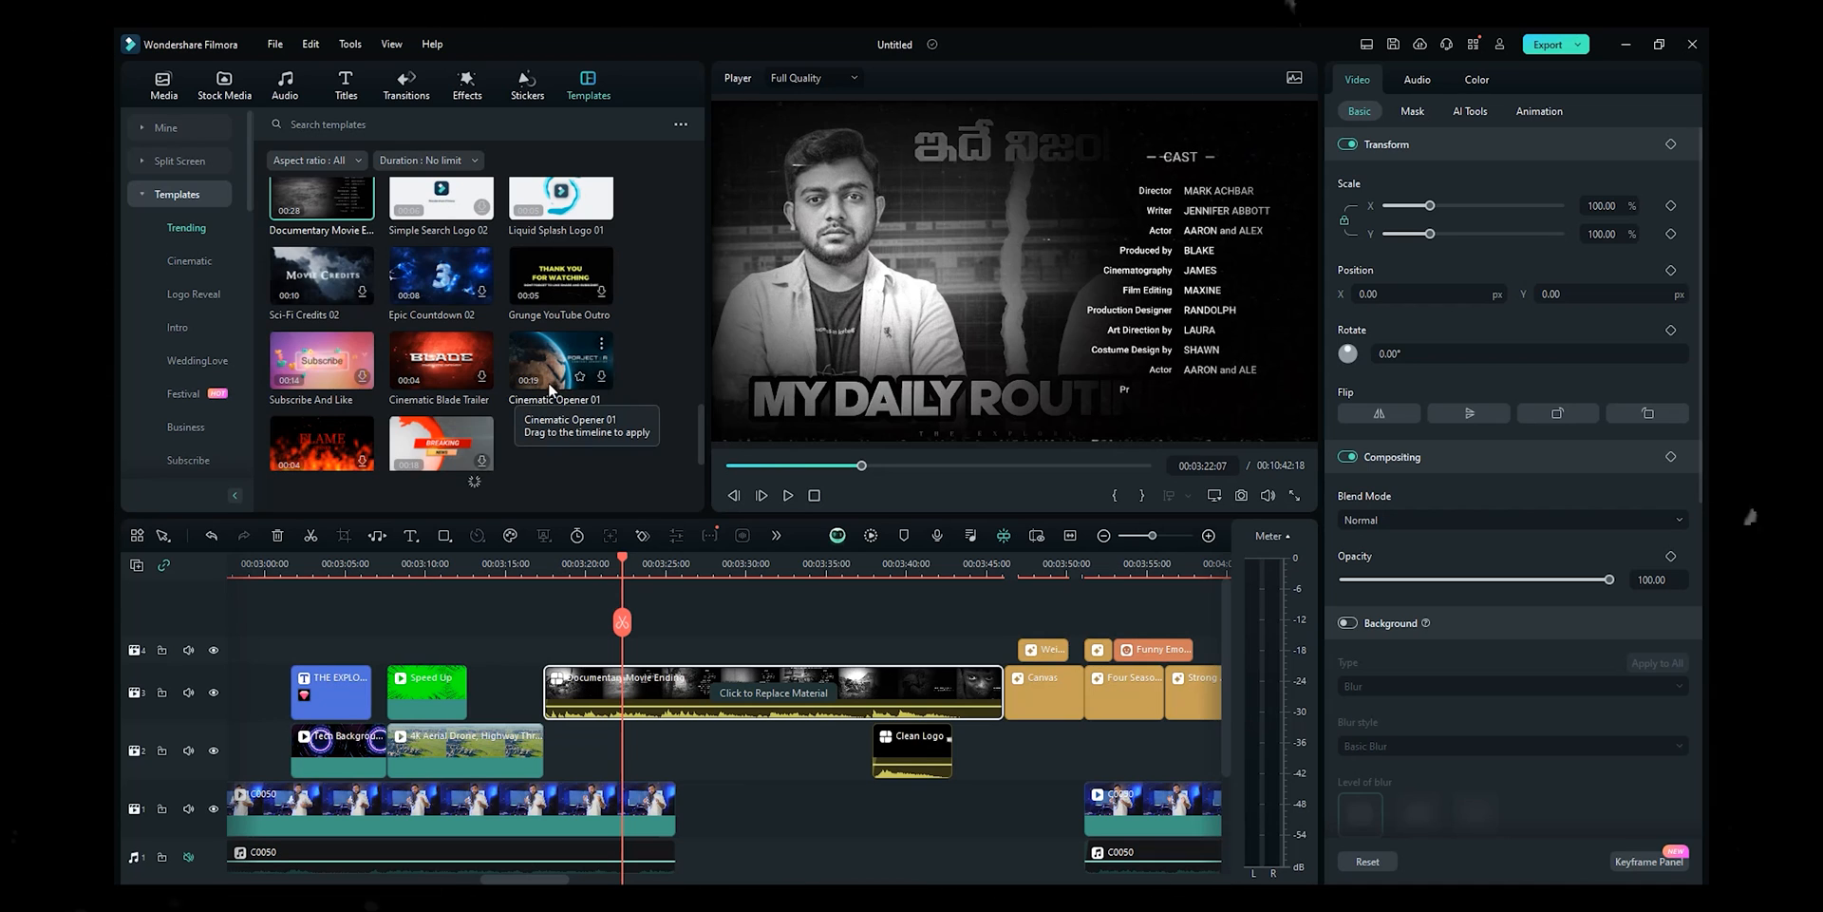
scroll(543, 401, "down", 5)
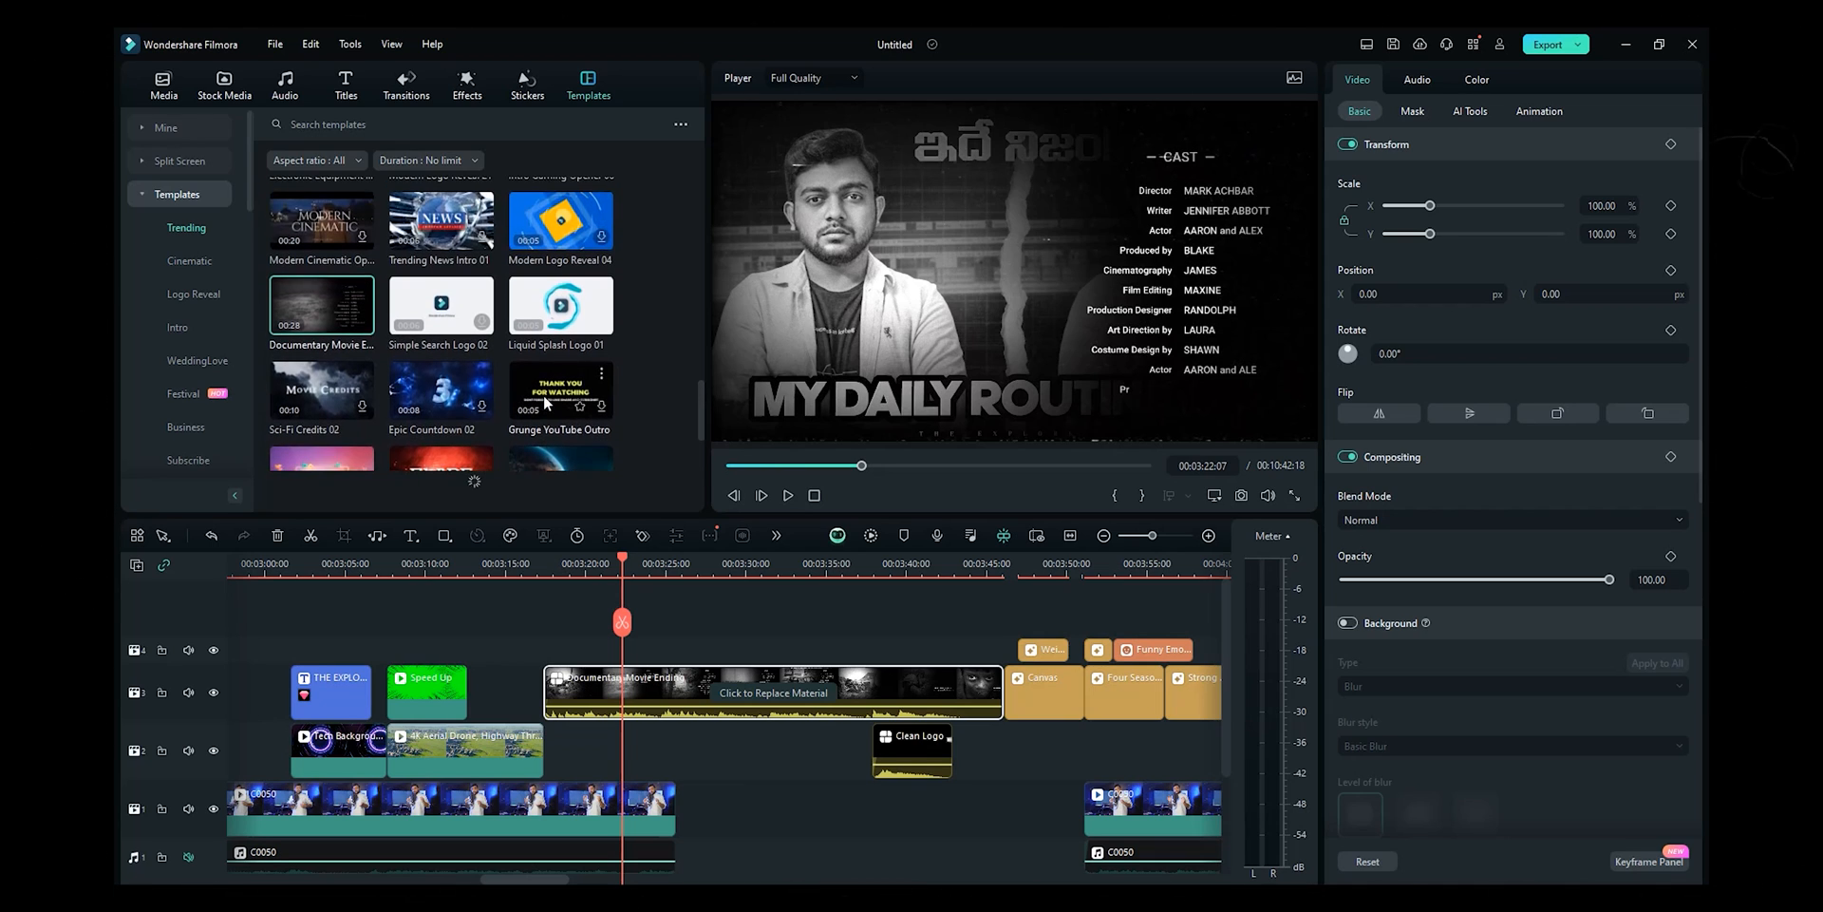
scroll(543, 396, "up", 5)
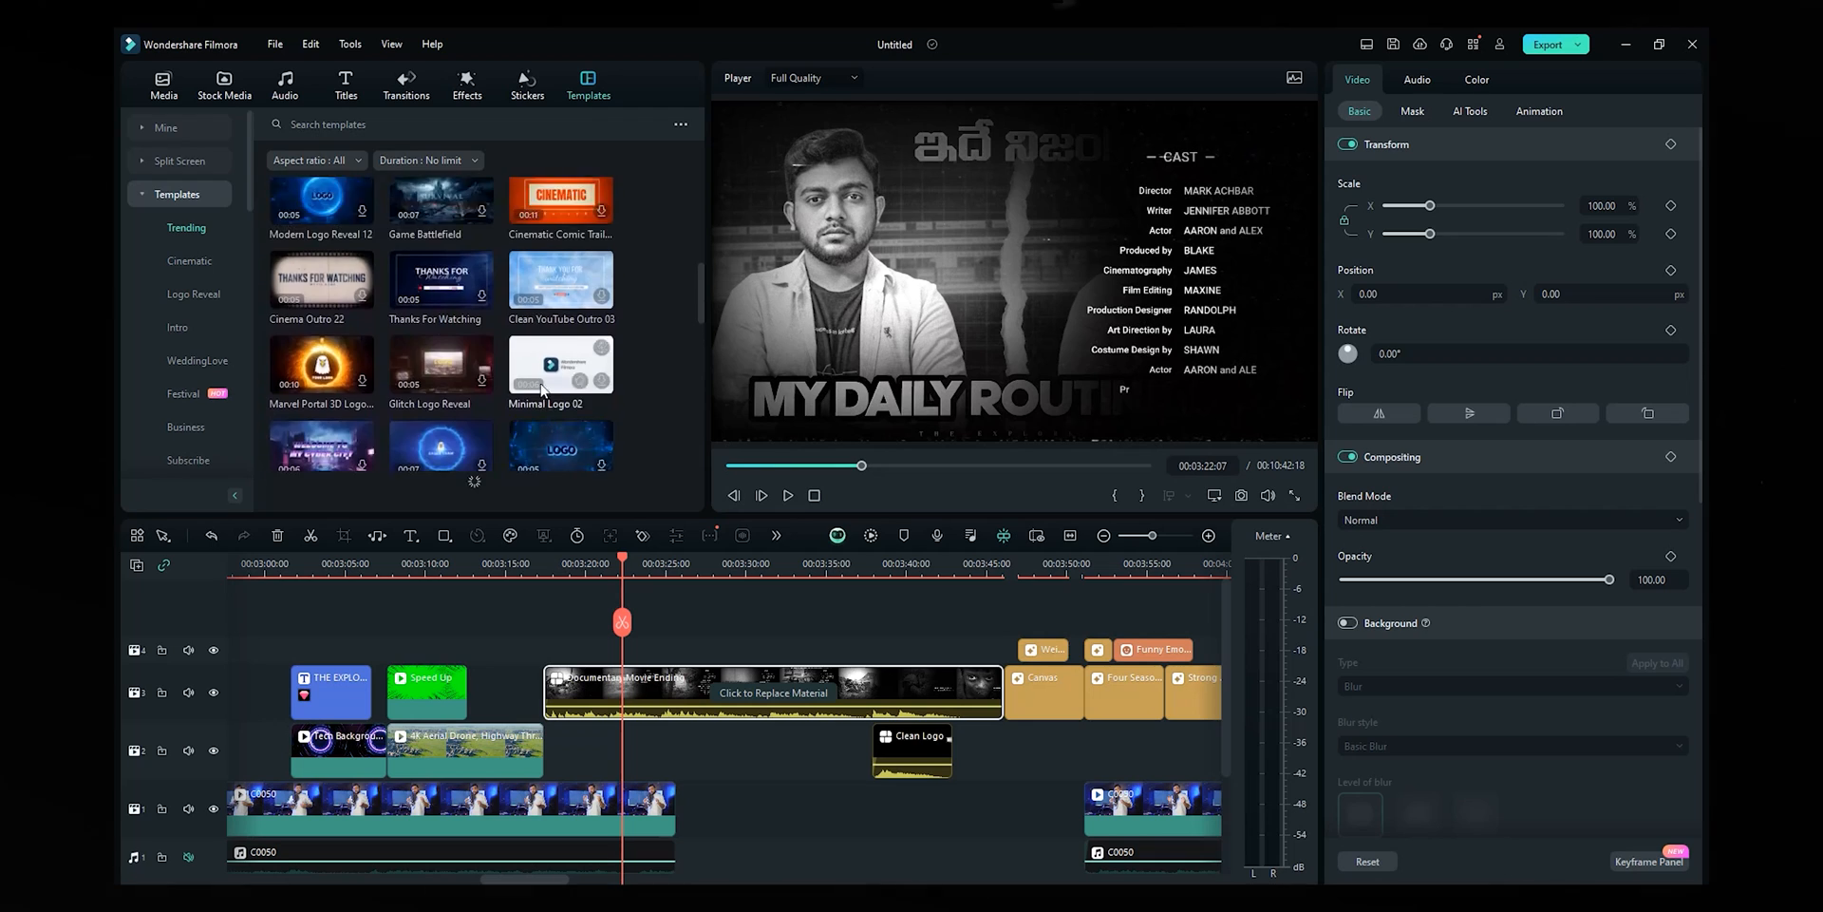
scroll(539, 379, "up", 1)
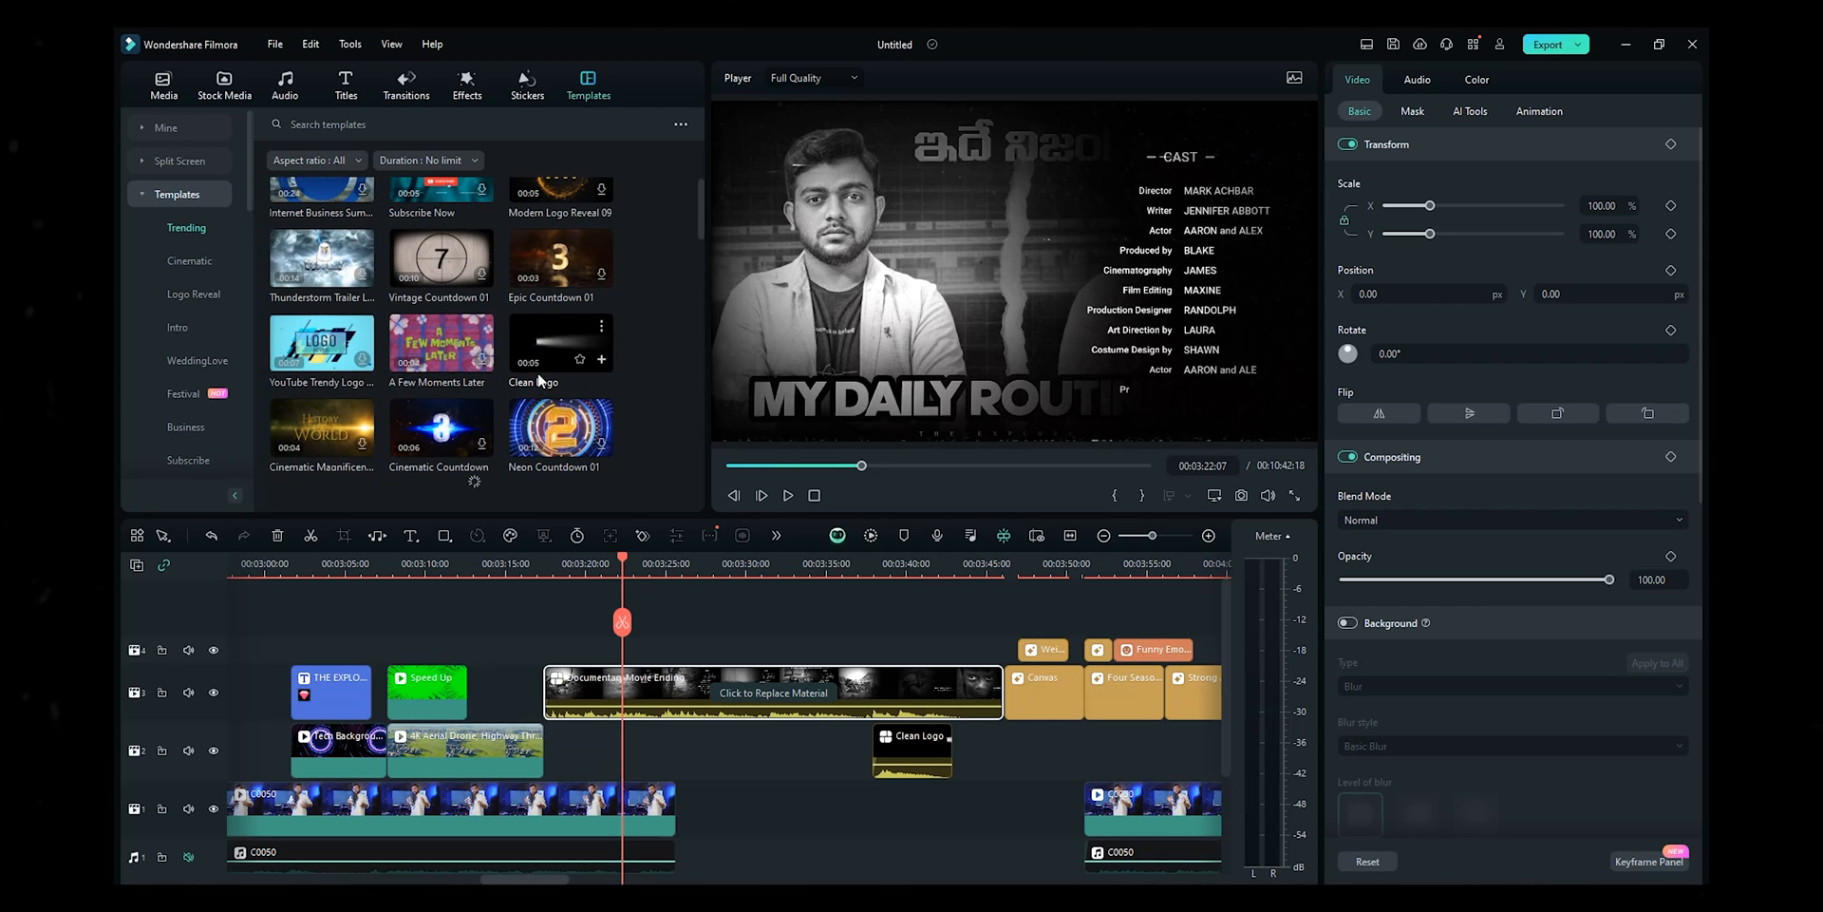
scroll(538, 374, "up", 1)
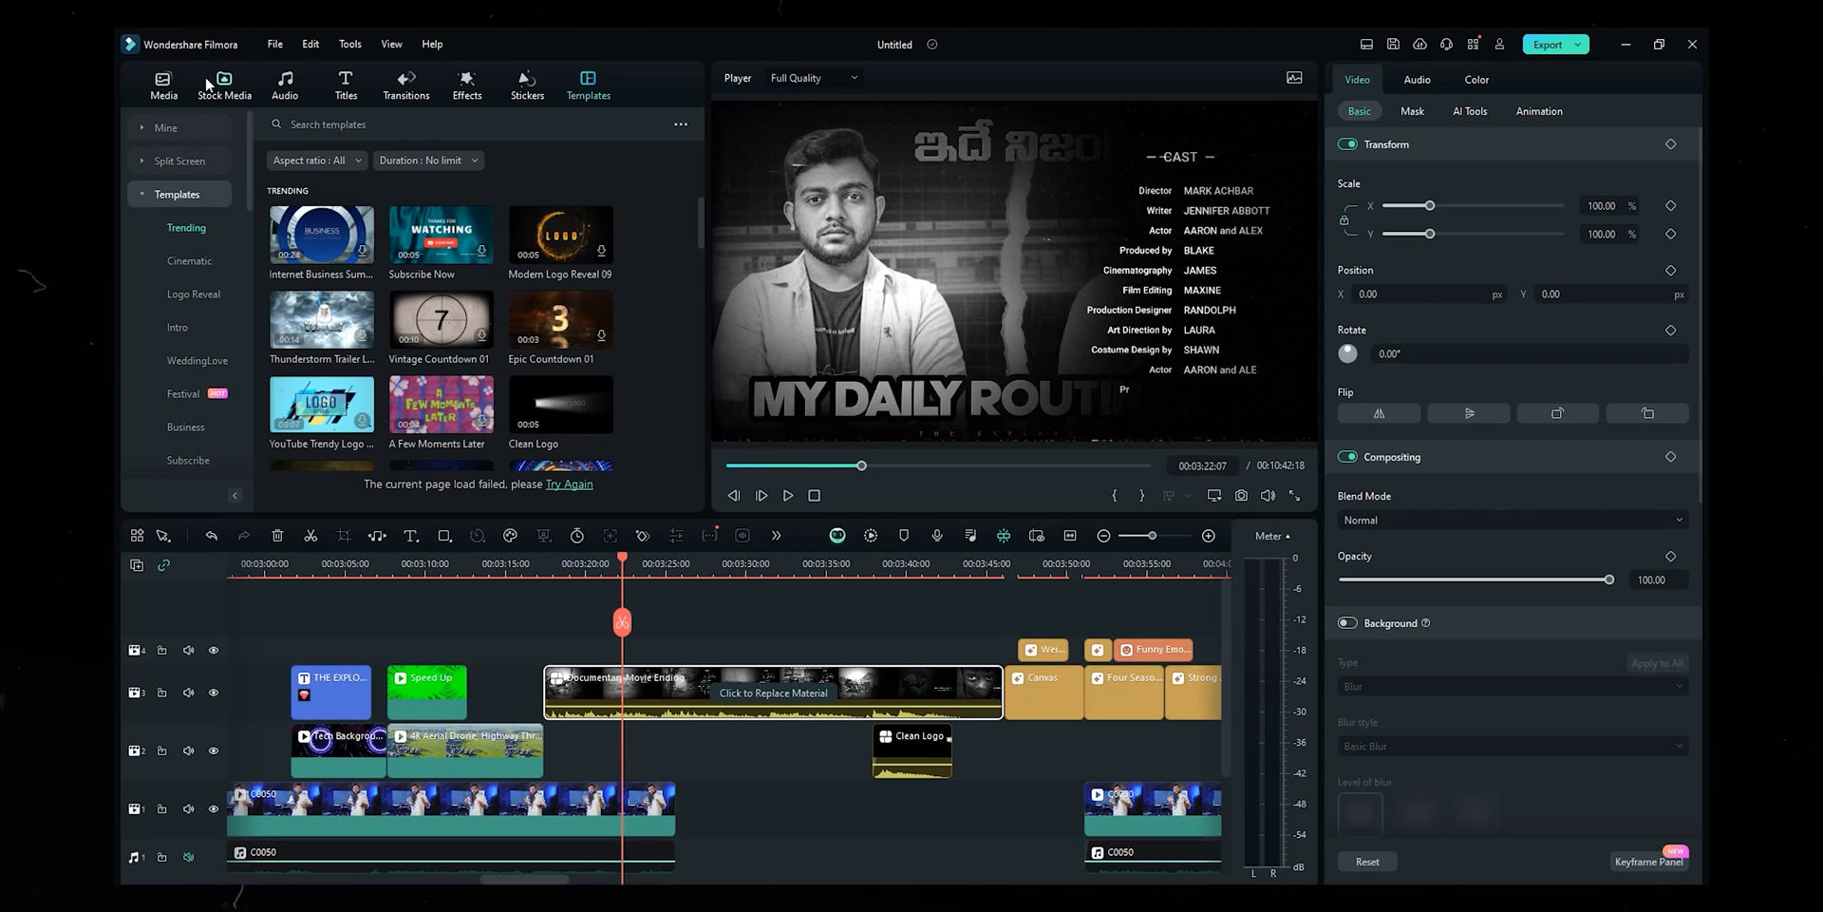
- Switch to the Titles library and zoom the timeline into the Documentary Movie Ending credits
left_click(349, 86)
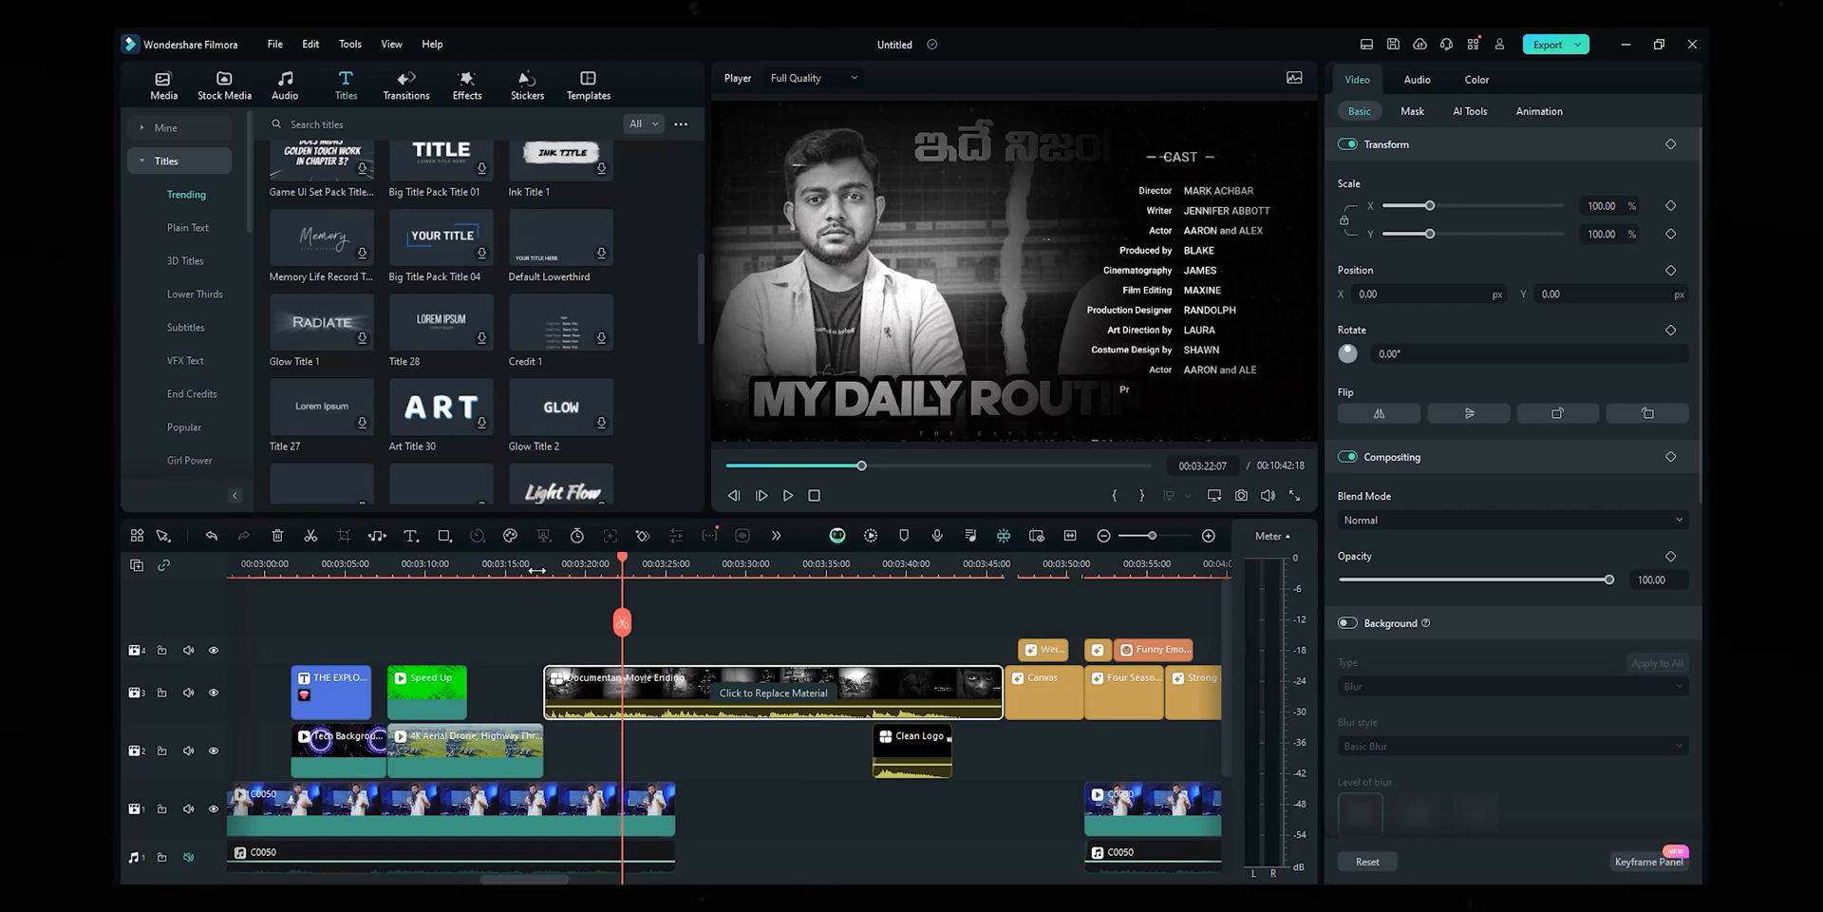
left_click_drag(547, 562, 640, 569)
left_click(682, 568)
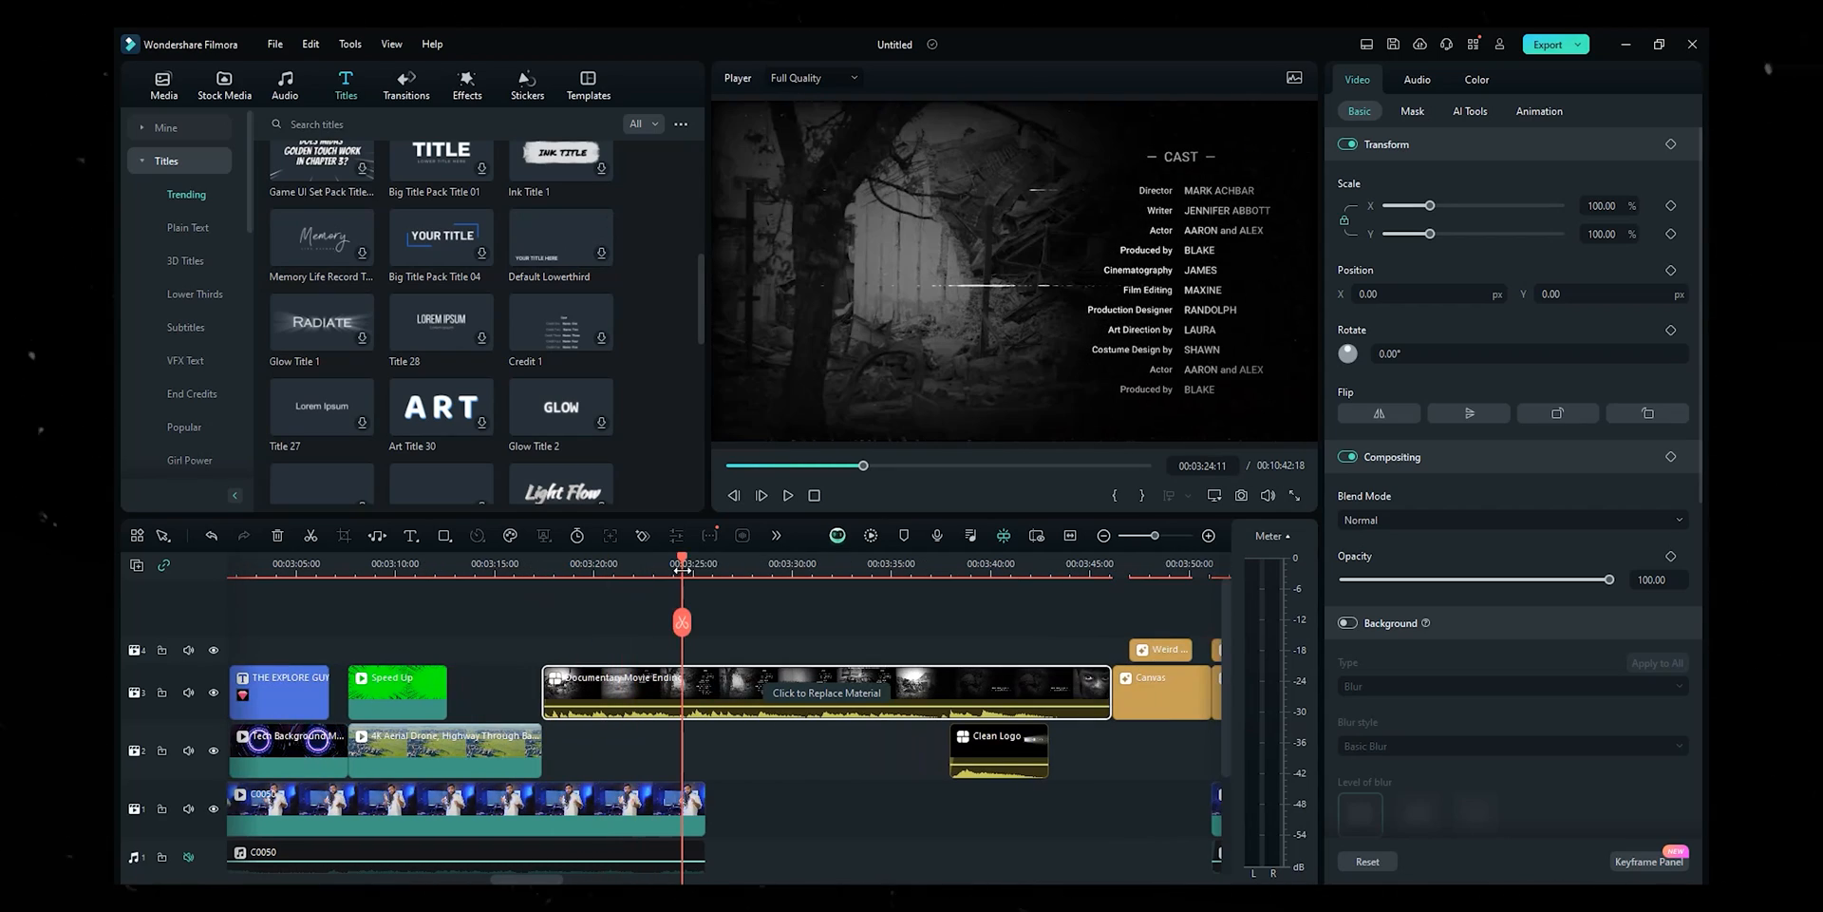